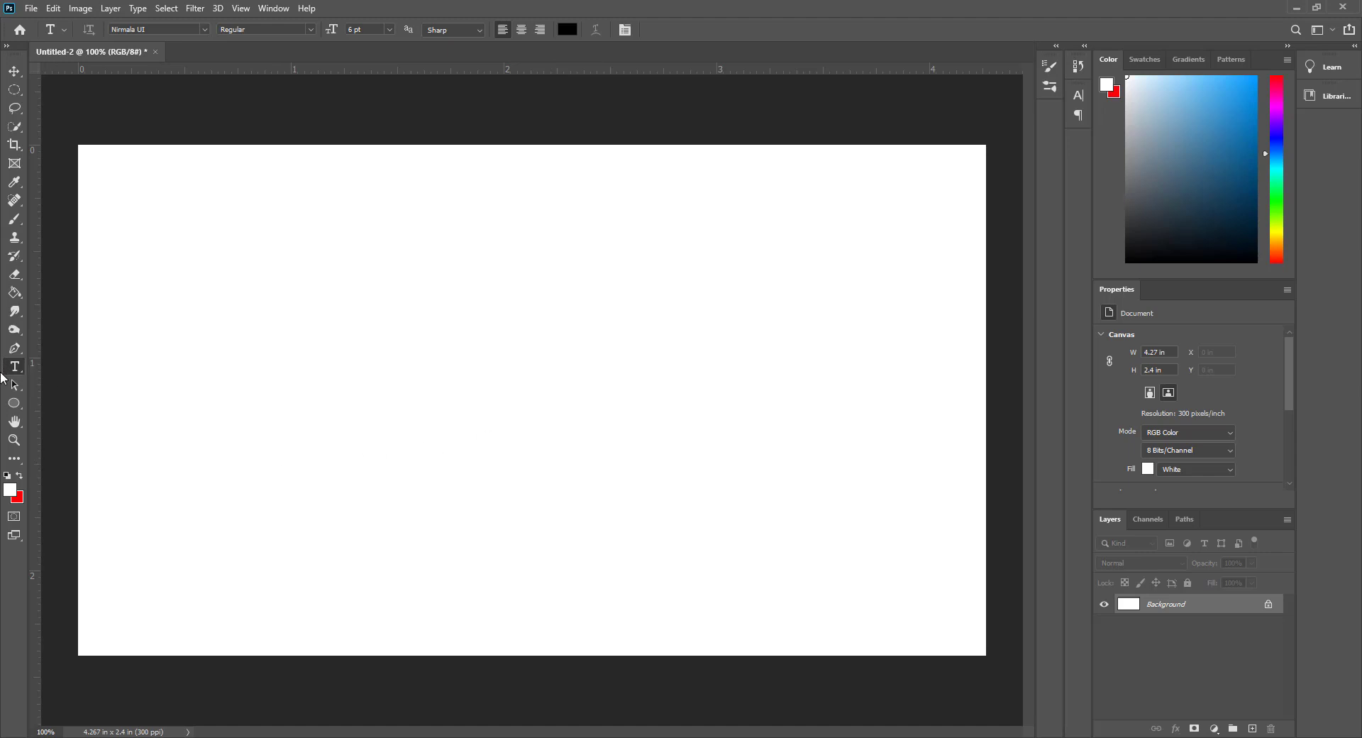
Add a text layer reading "Munna Lite" in the left half of the canvas, keeping the black text color.
left_click(162, 337)
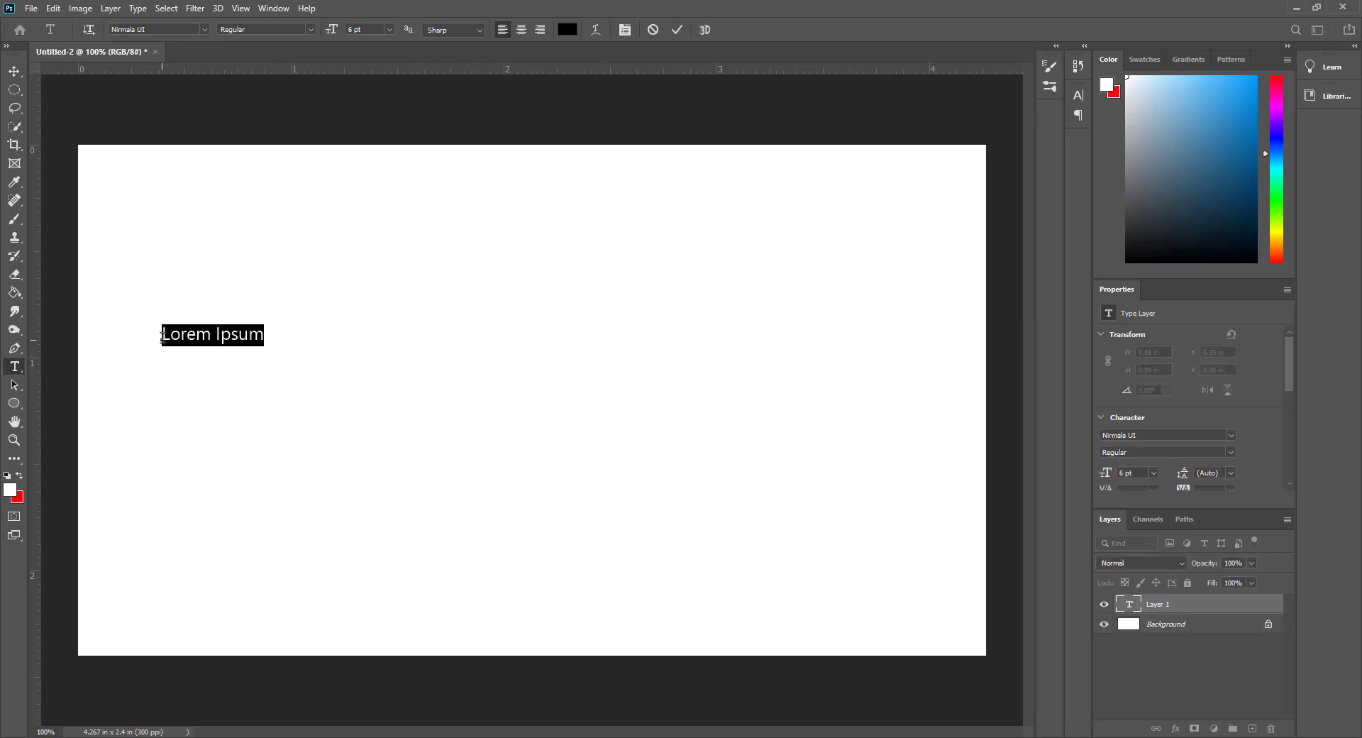
left_click(572, 31)
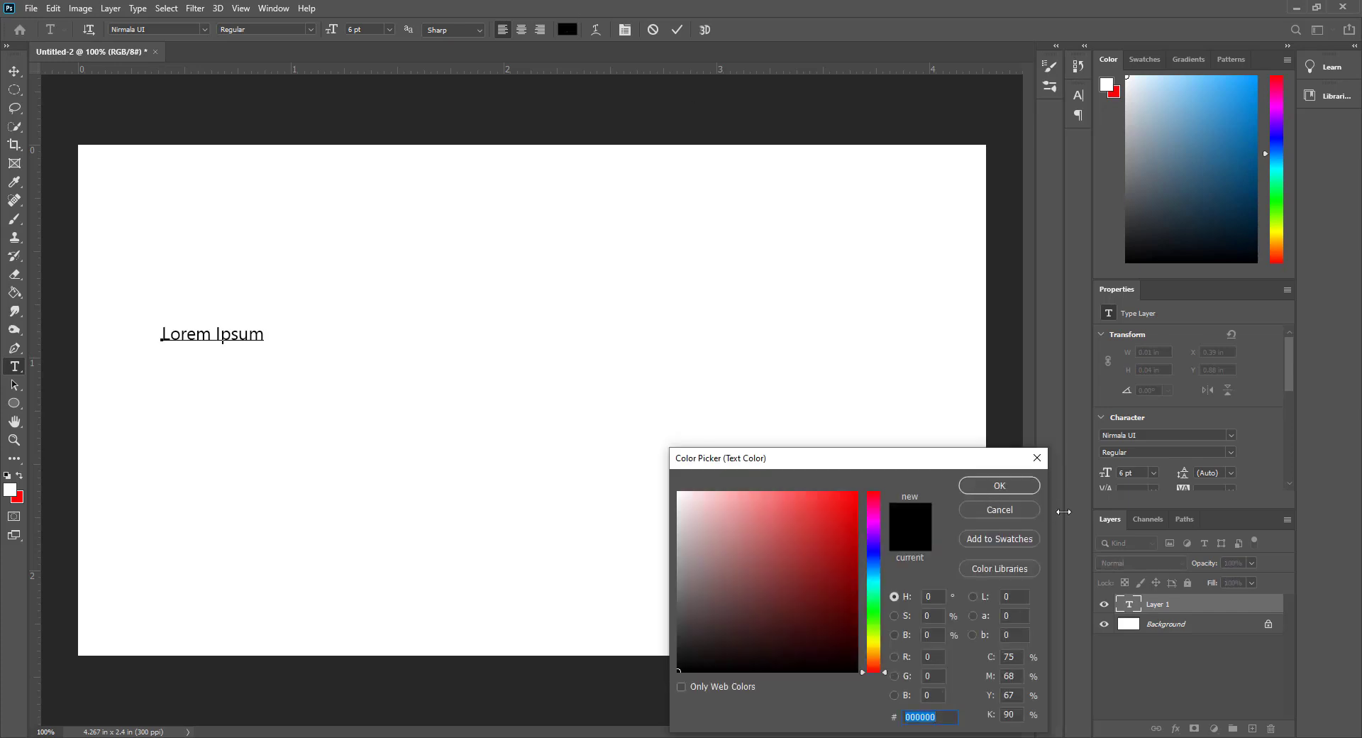
left_click(1000, 512)
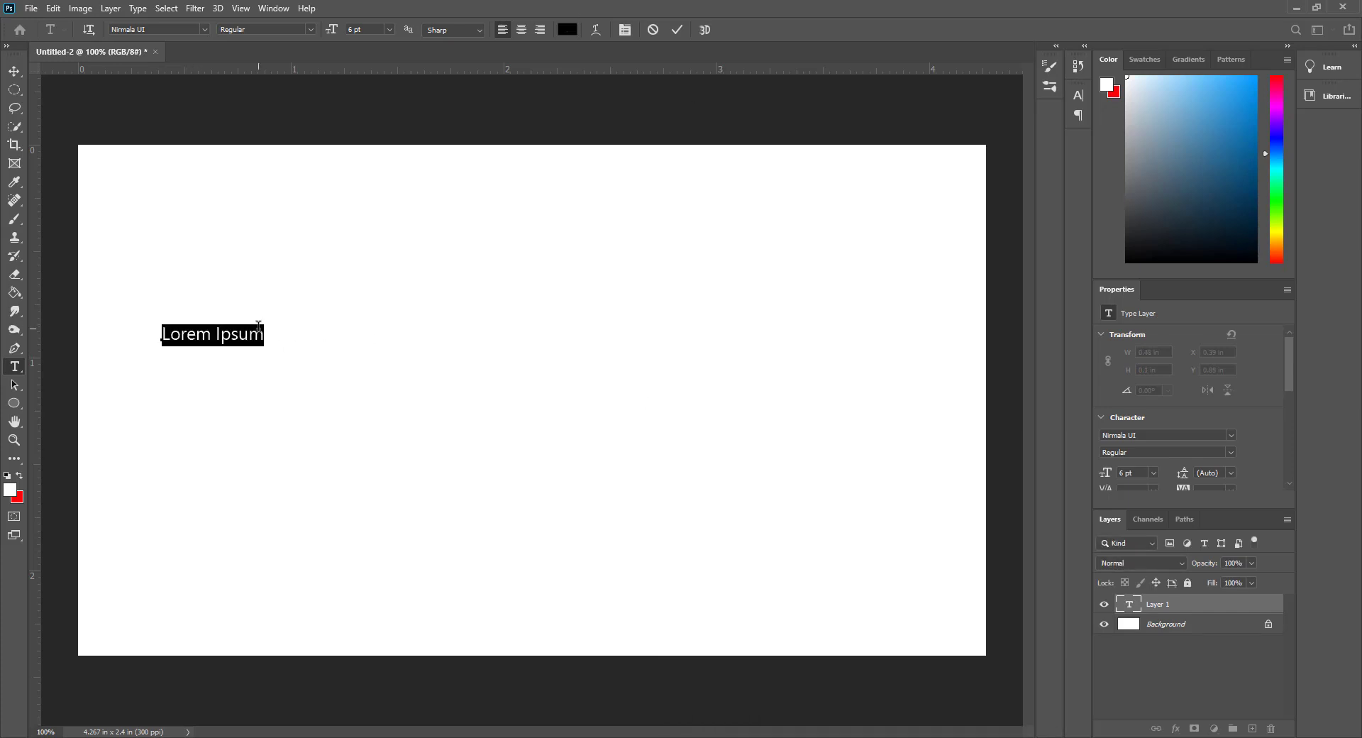
type("Munna")
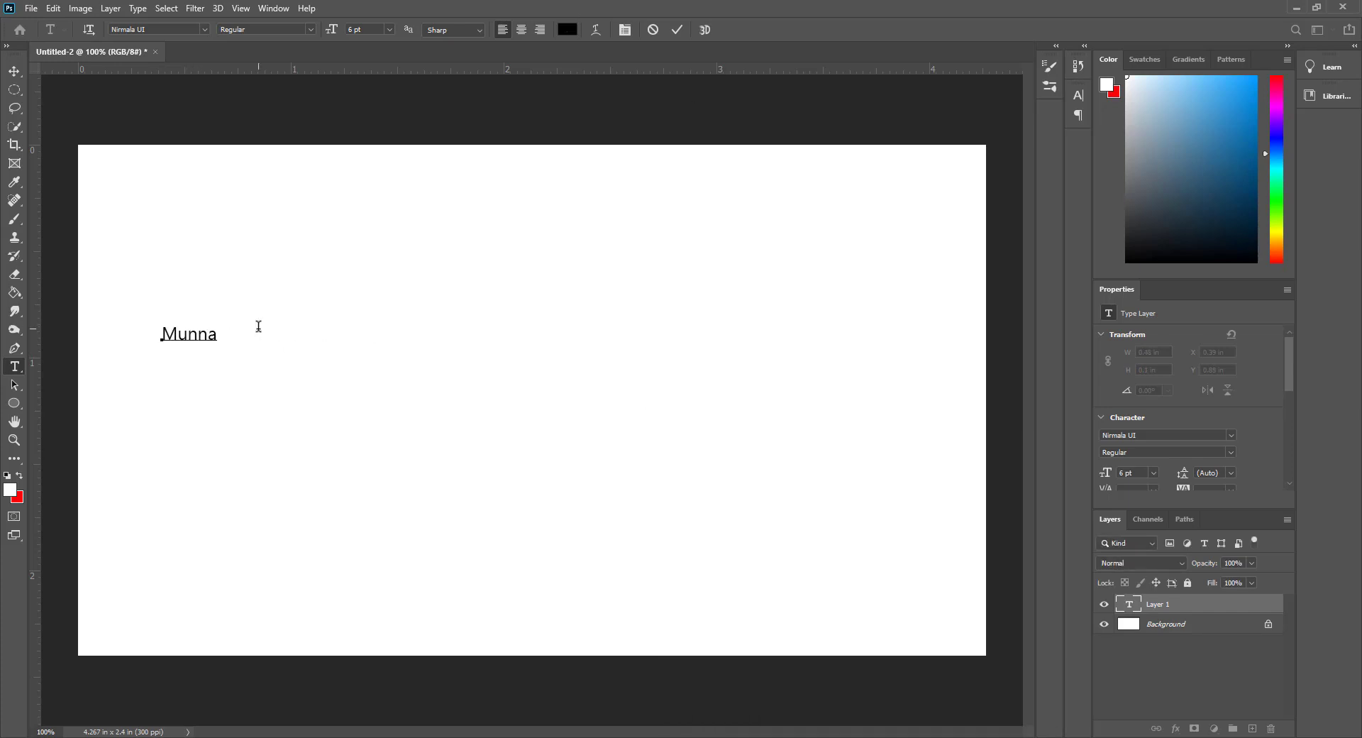
type(" Lite")
left_click(12, 72)
Scale the "Munna Lite" text up to 728.84% and move it to the middle of the canvas.
left_click_drag(299, 330, 359, 377)
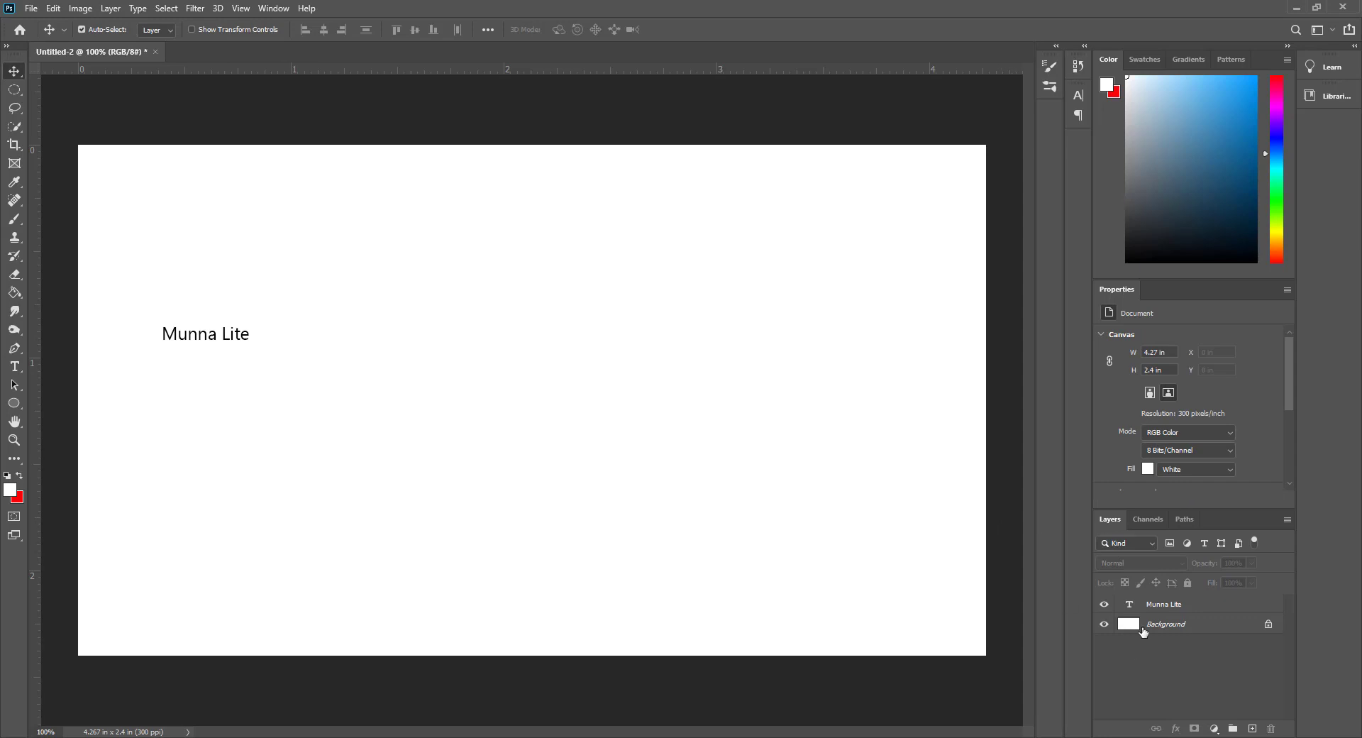
left_click(1157, 605)
left_click_drag(239, 283, 485, 325)
left_click(230, 335)
left_click(81, 30)
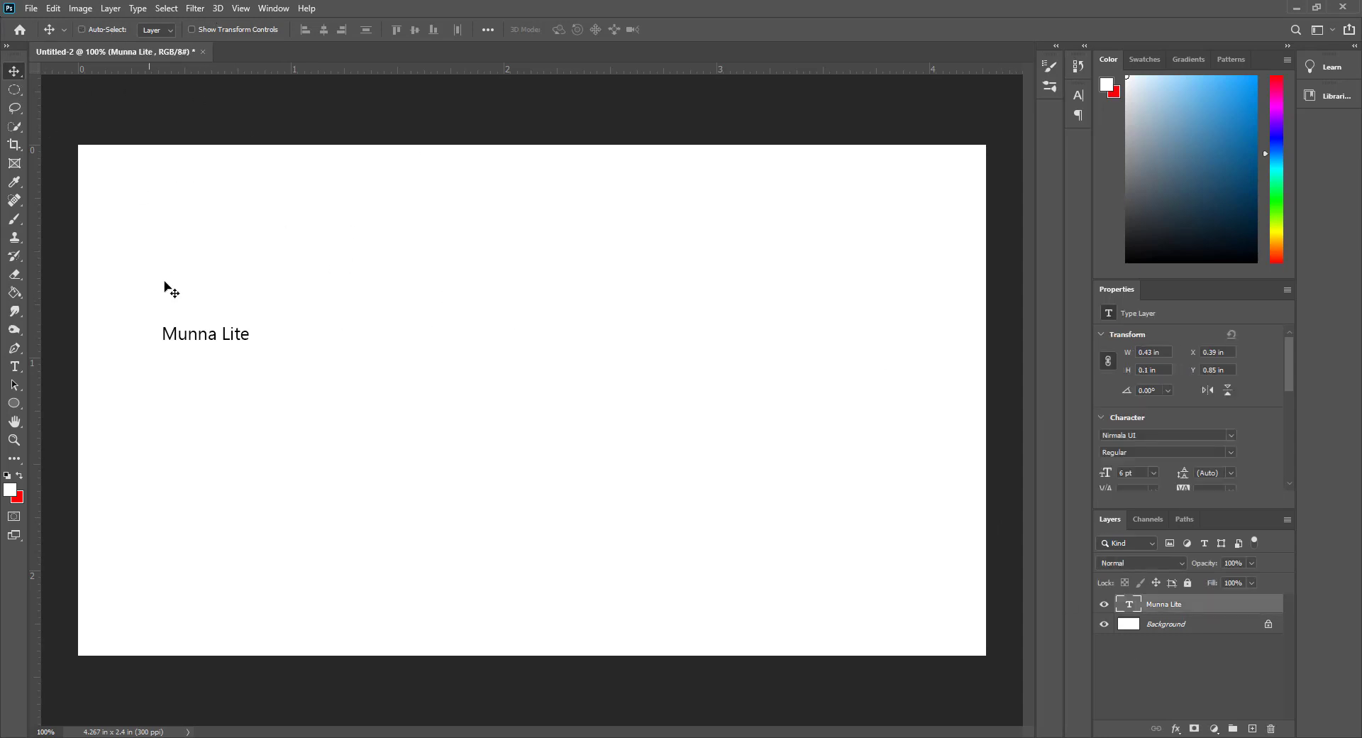
left_click_drag(222, 339, 947, 331)
key("ctrl+t")
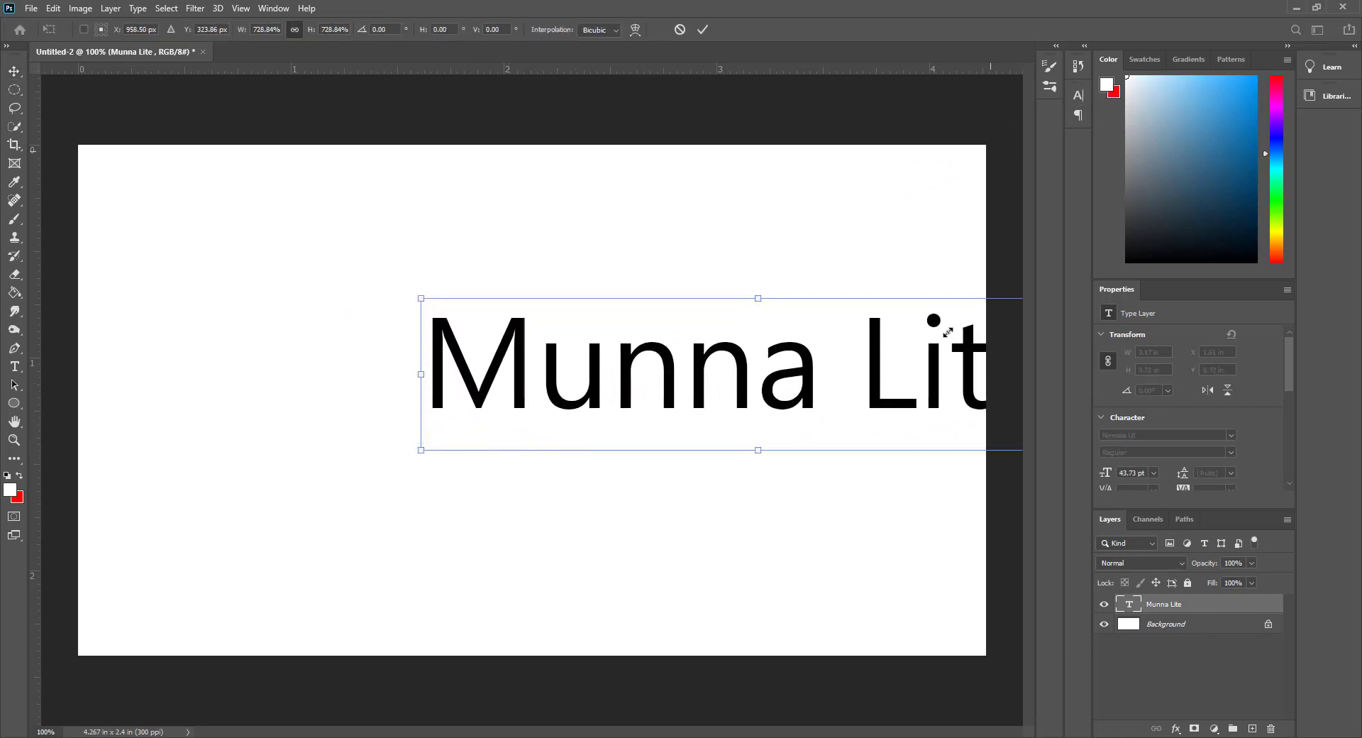
left_click_drag(790, 361, 639, 386)
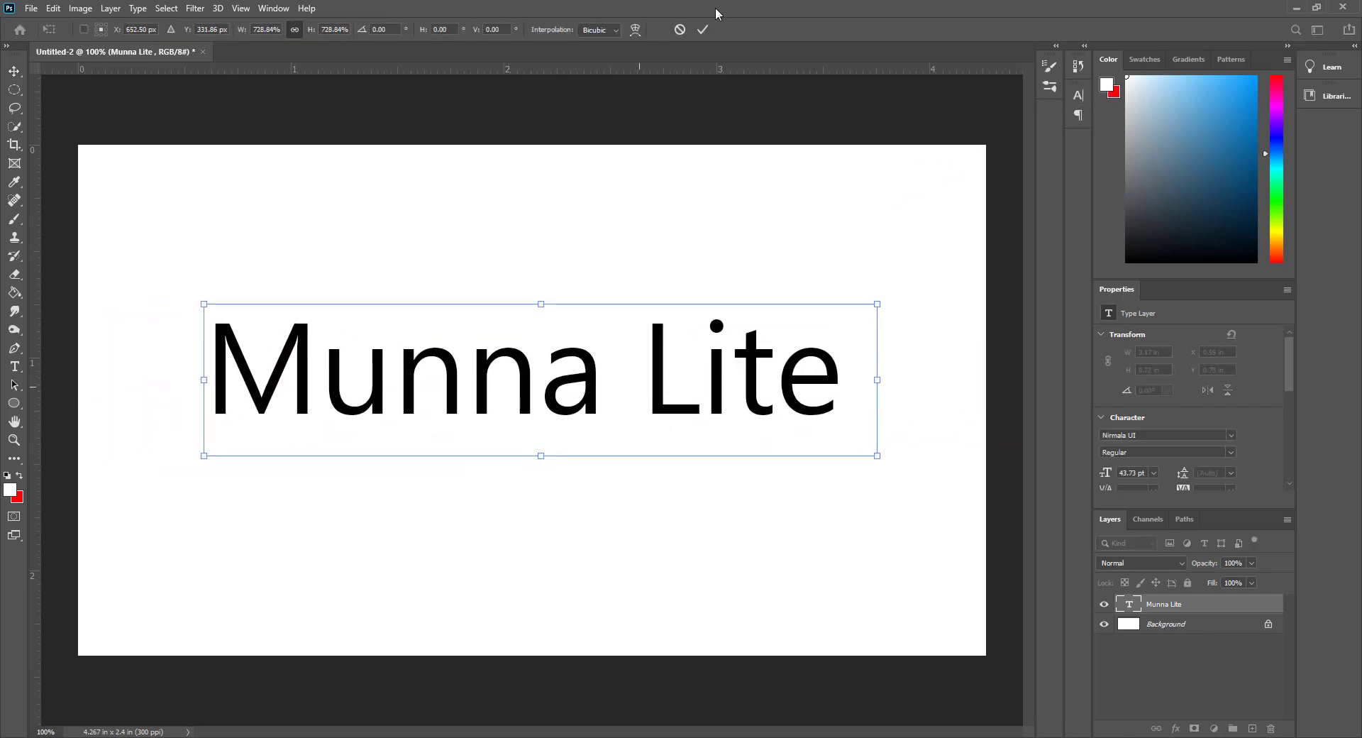
left_click(702, 29)
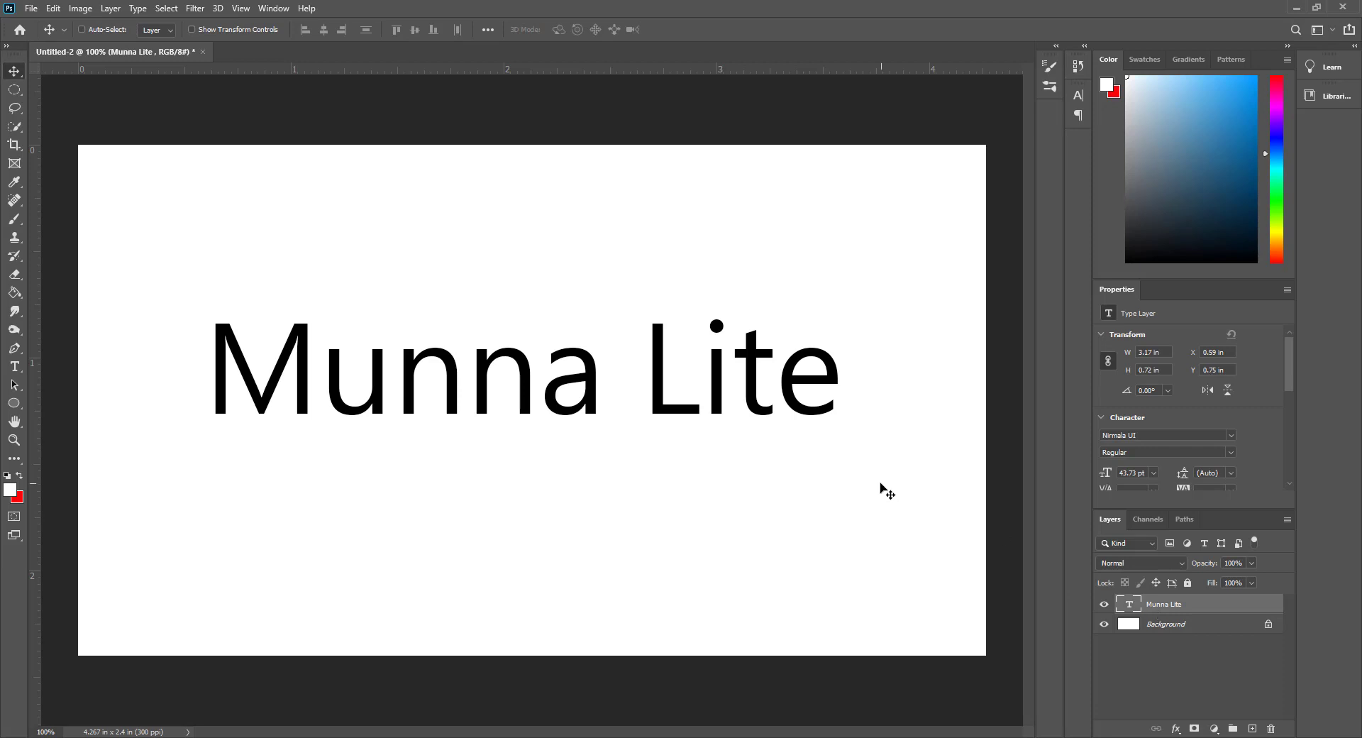
Enlarge the text slightly to about 46.19 pt and recentre it on the canvas.
key("ctrl+t")
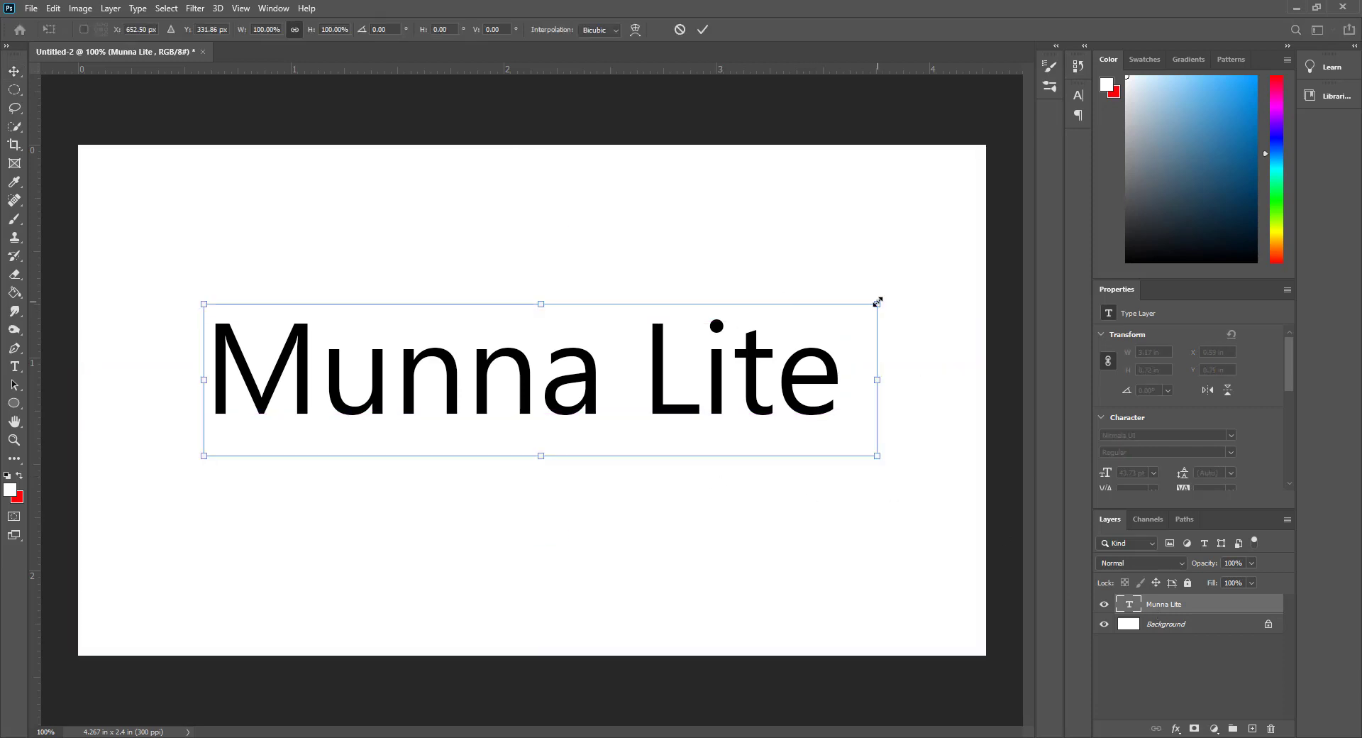
left_click_drag(878, 302, 909, 277)
left_click(702, 29)
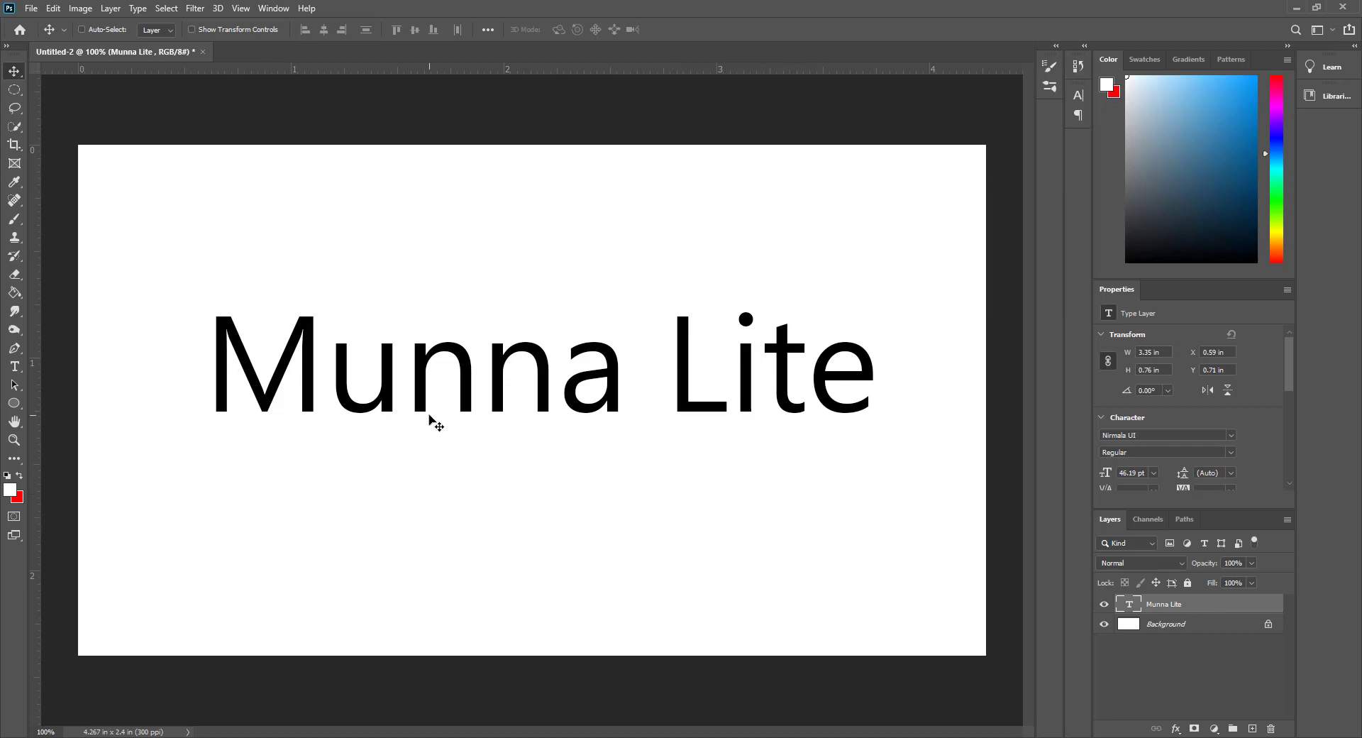
left_click_drag(433, 392, 513, 387)
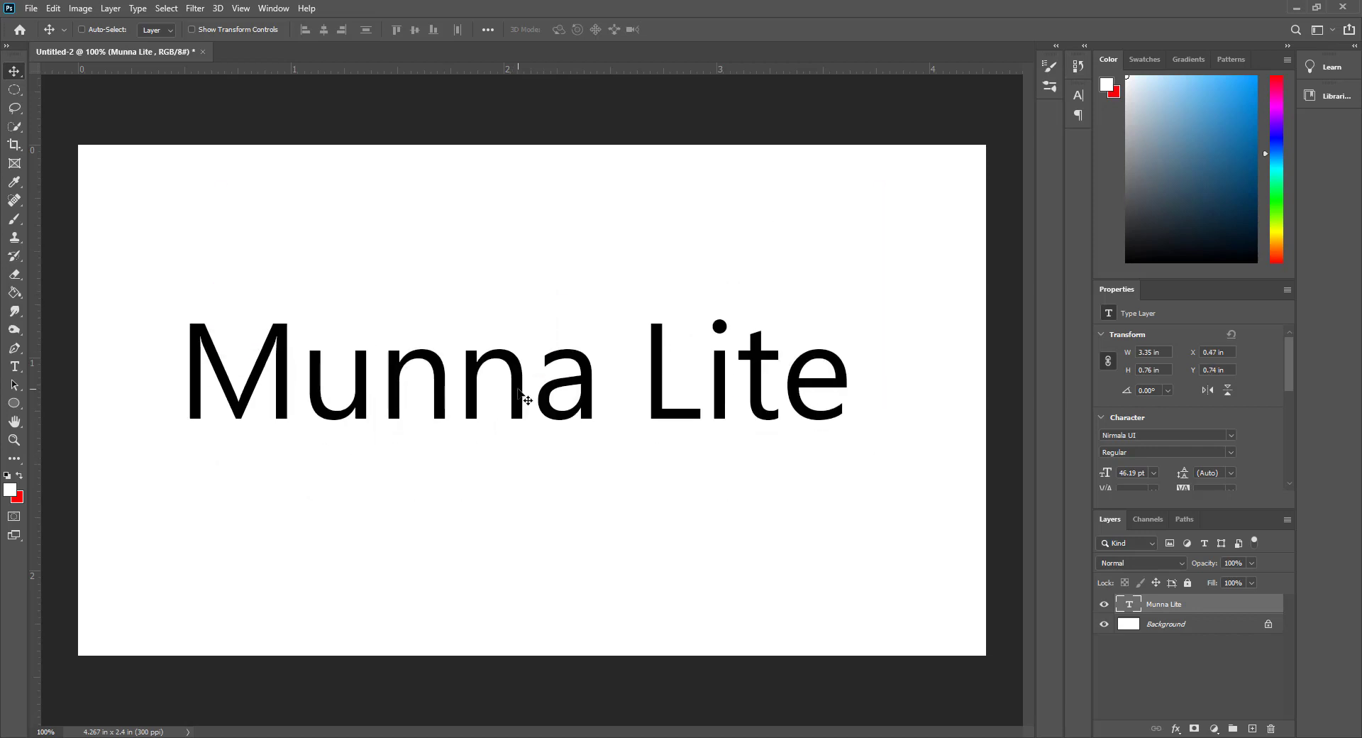
key("t")
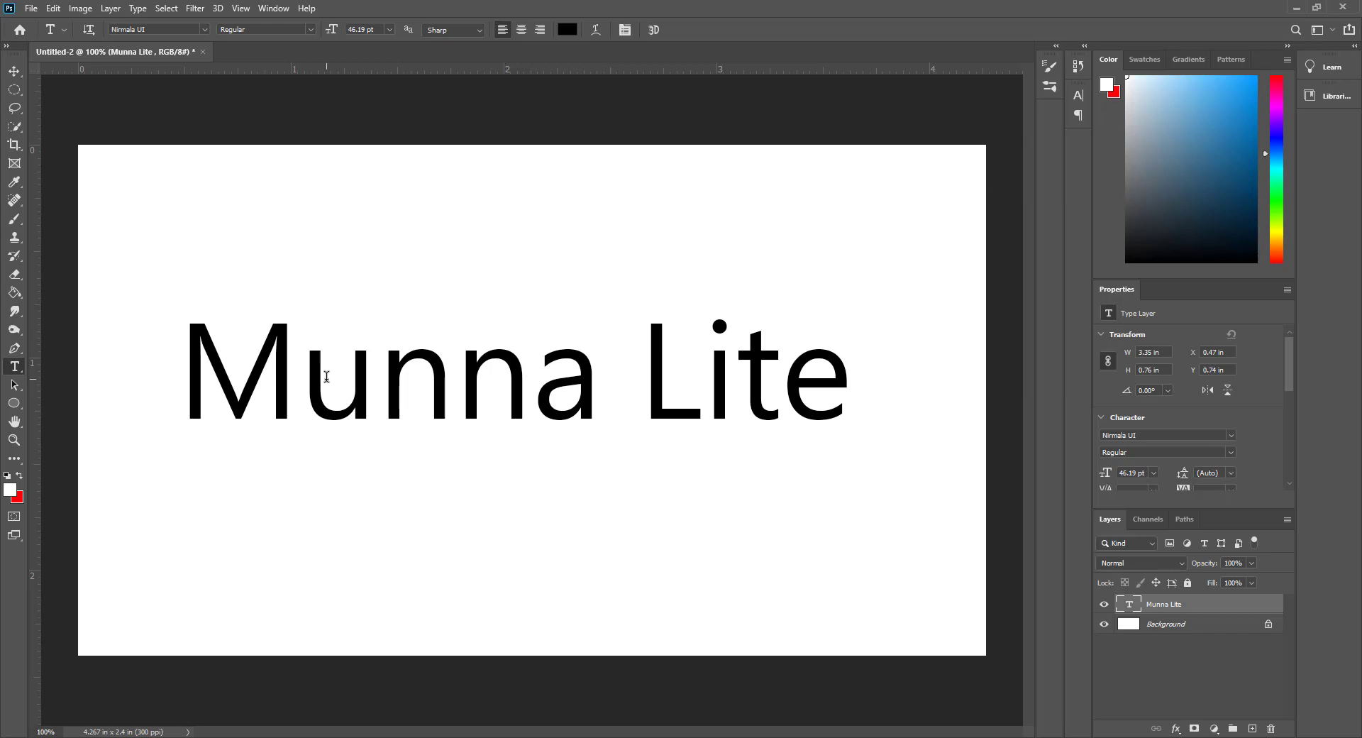
double_click(326, 377)
key("ctrl+a")
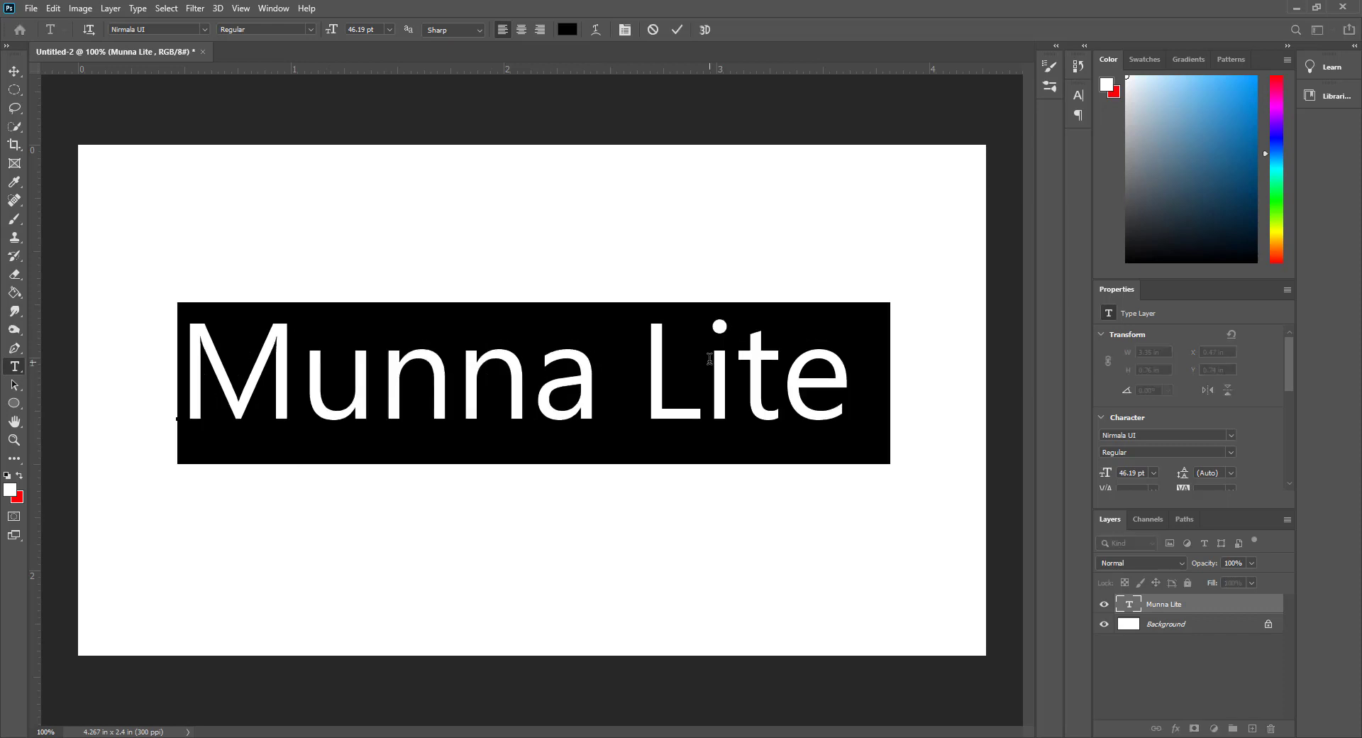
left_click(14, 71)
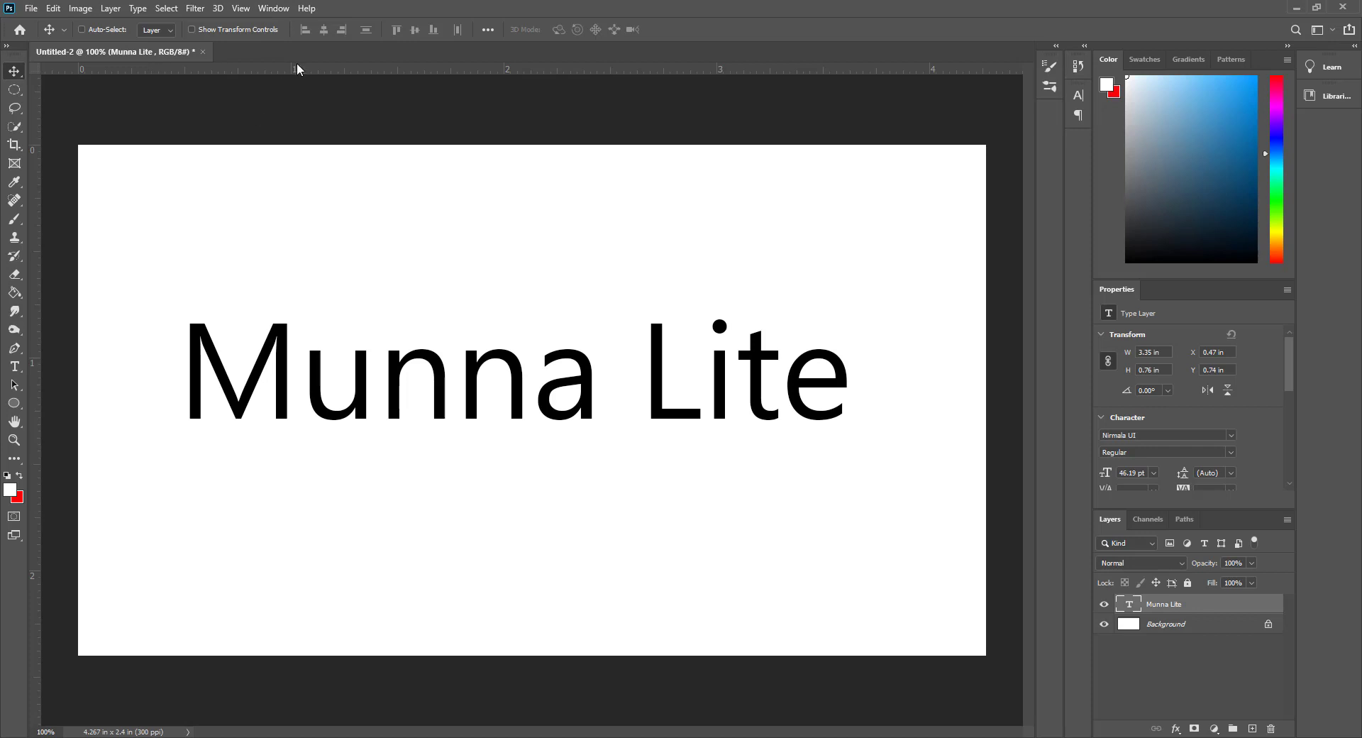
Show the Character panel and float it over the upper-right corner of the canvas.
left_click(275, 10)
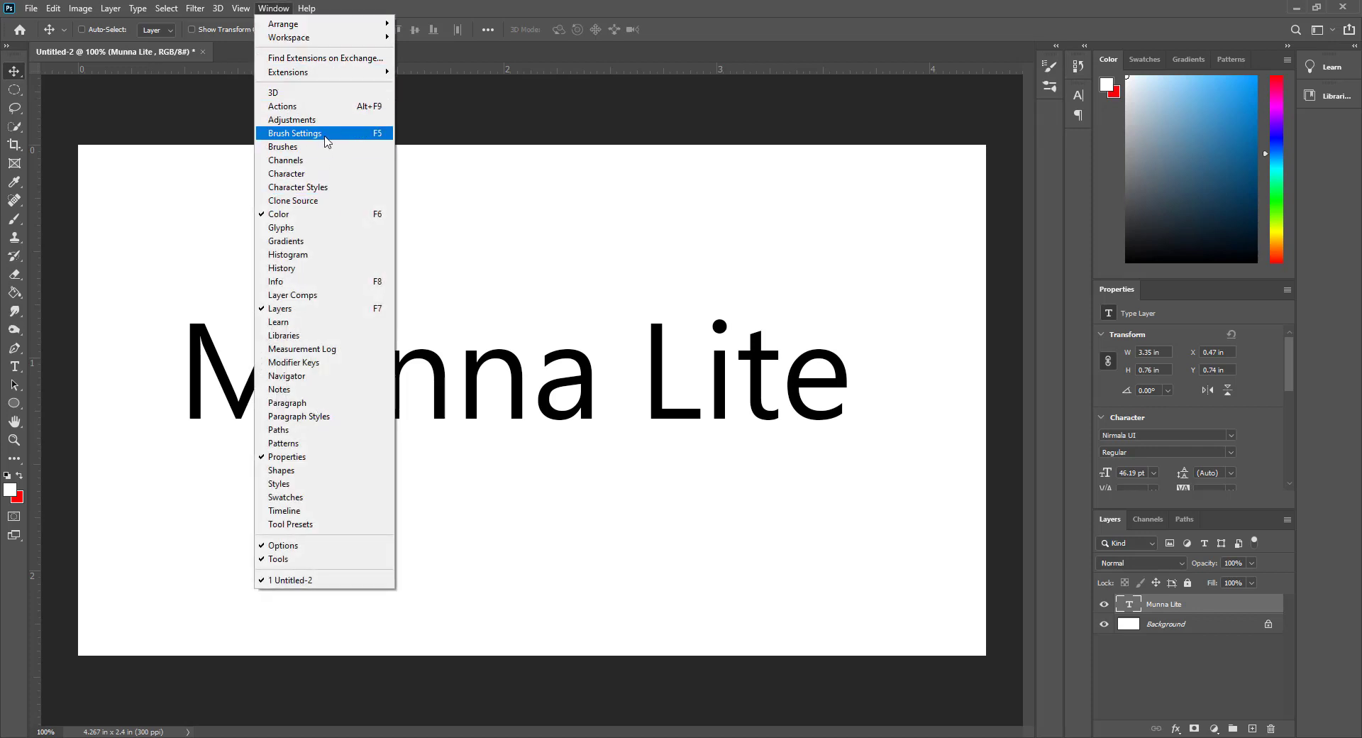
left_click(319, 173)
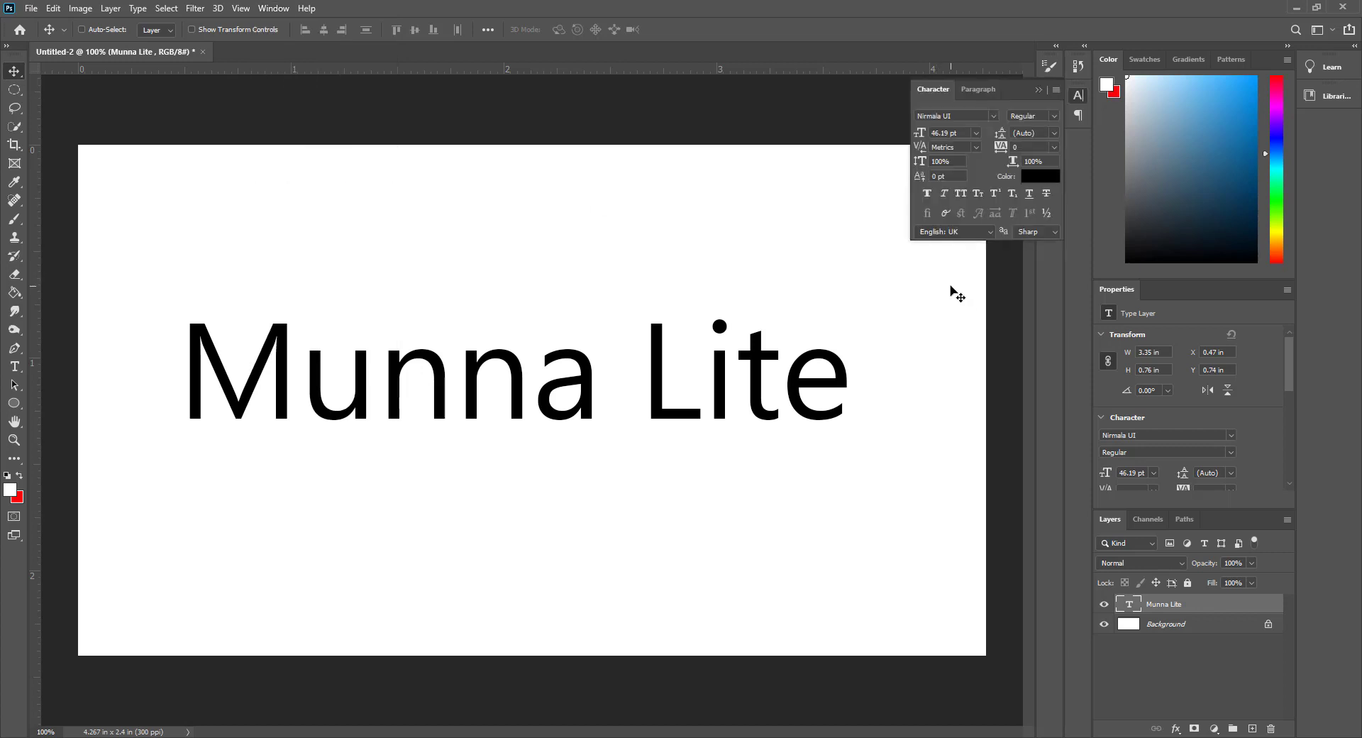
left_click_drag(1013, 83, 1024, 150)
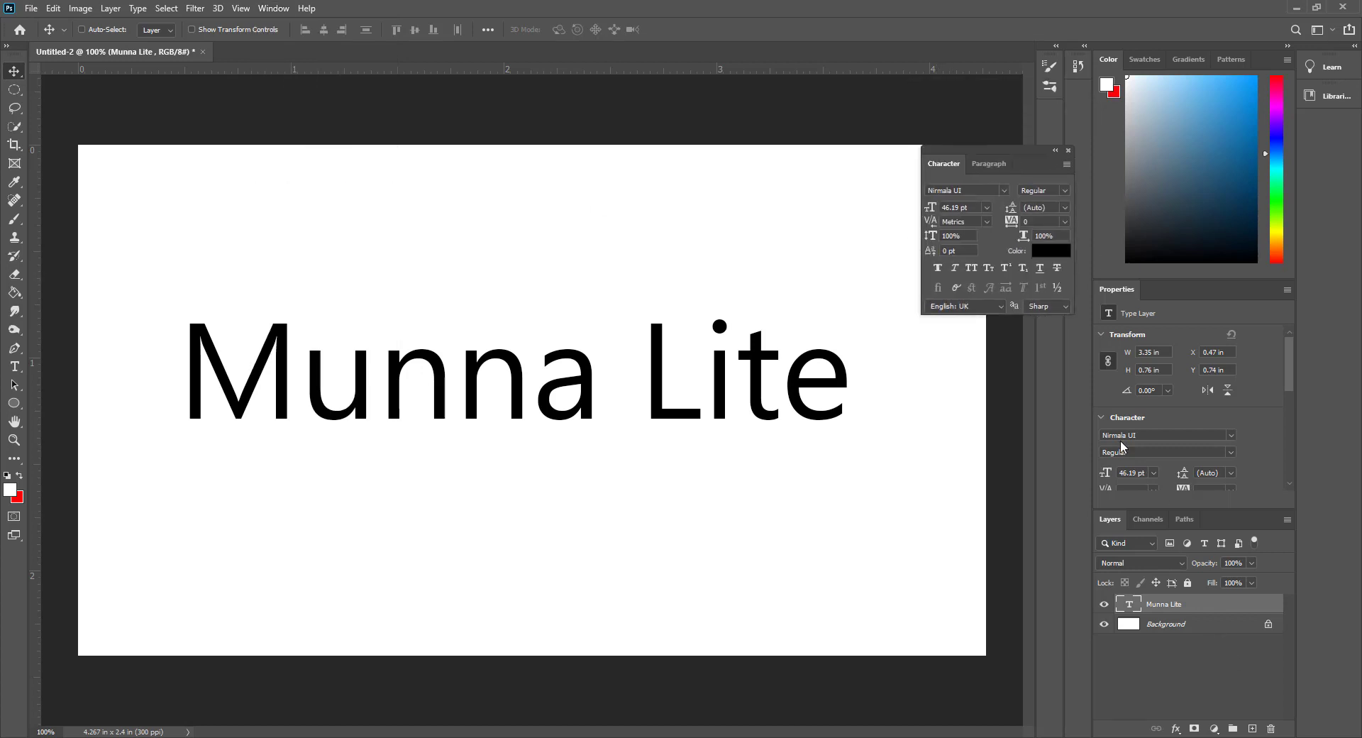
Apply Faux Bold, Faux Italic and All Caps to the text, moving it left to fit the canvas.
left_click(939, 268)
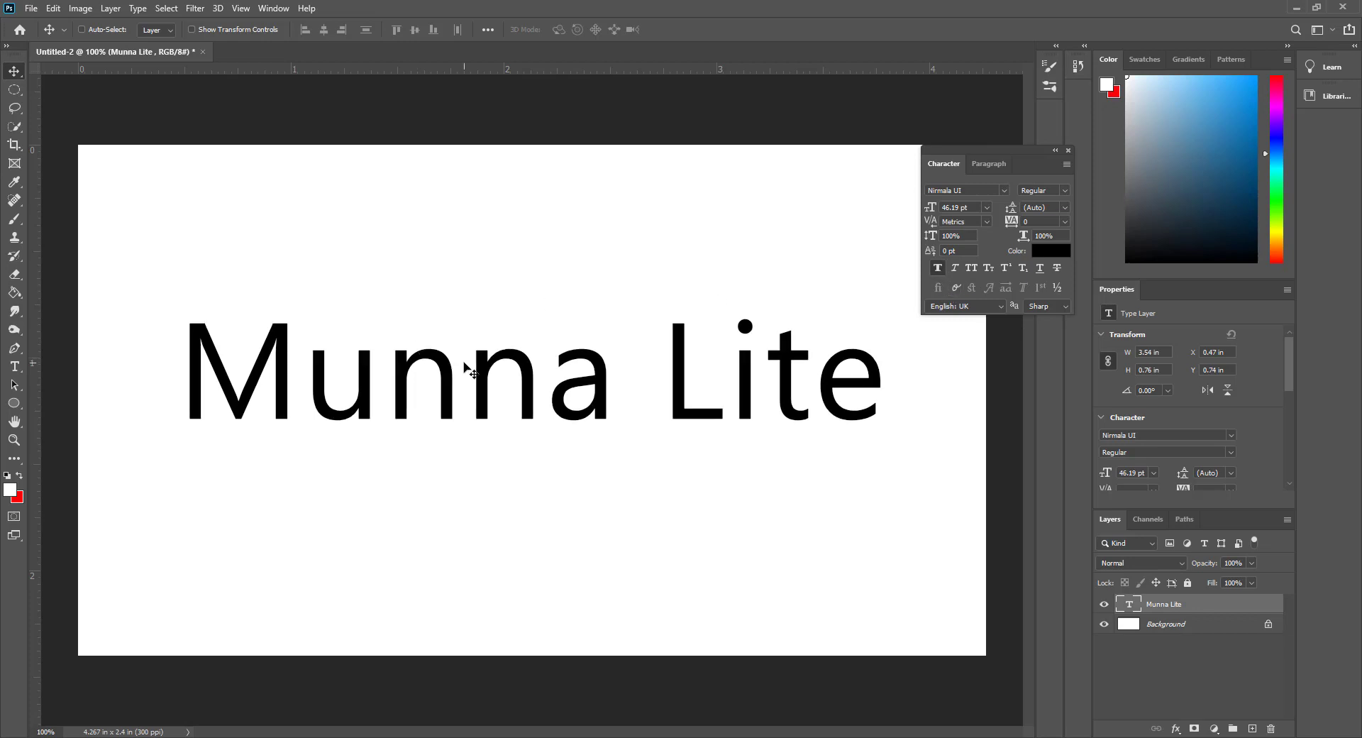
left_click(954, 268)
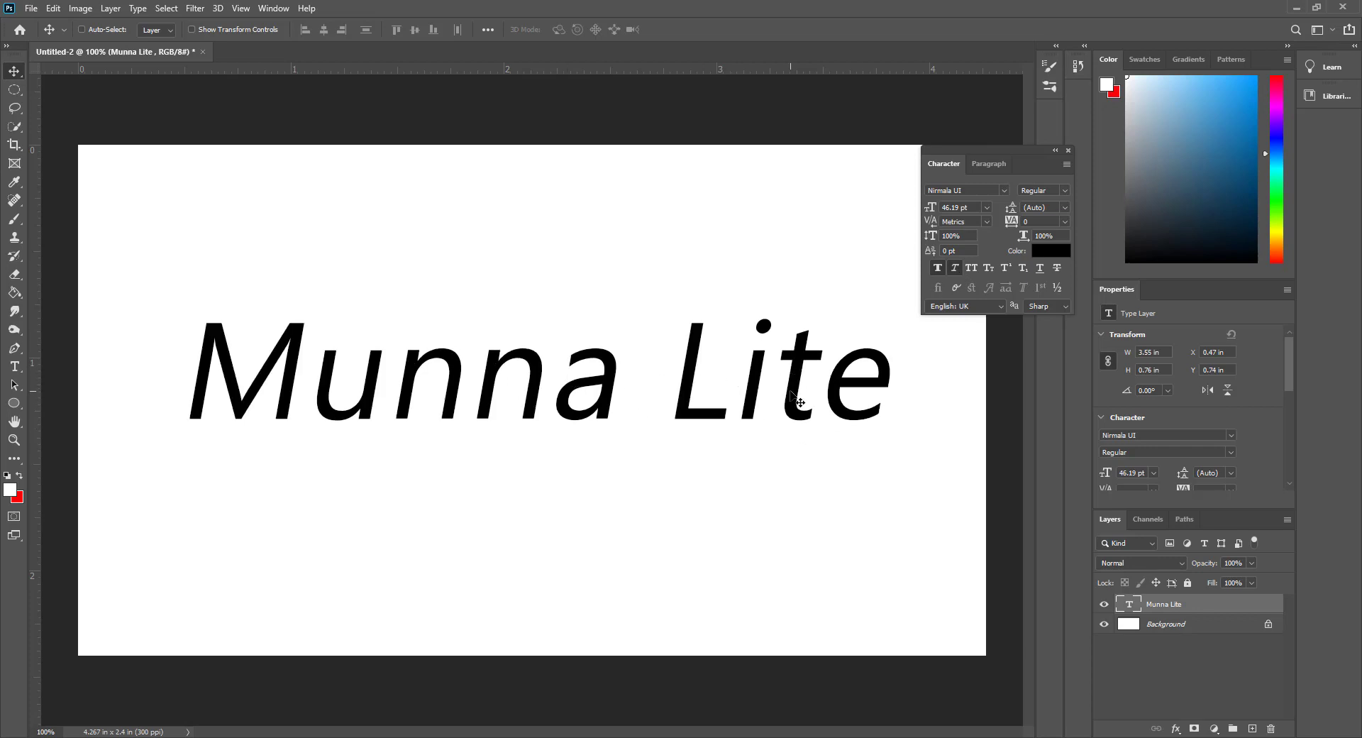
left_click(977, 266)
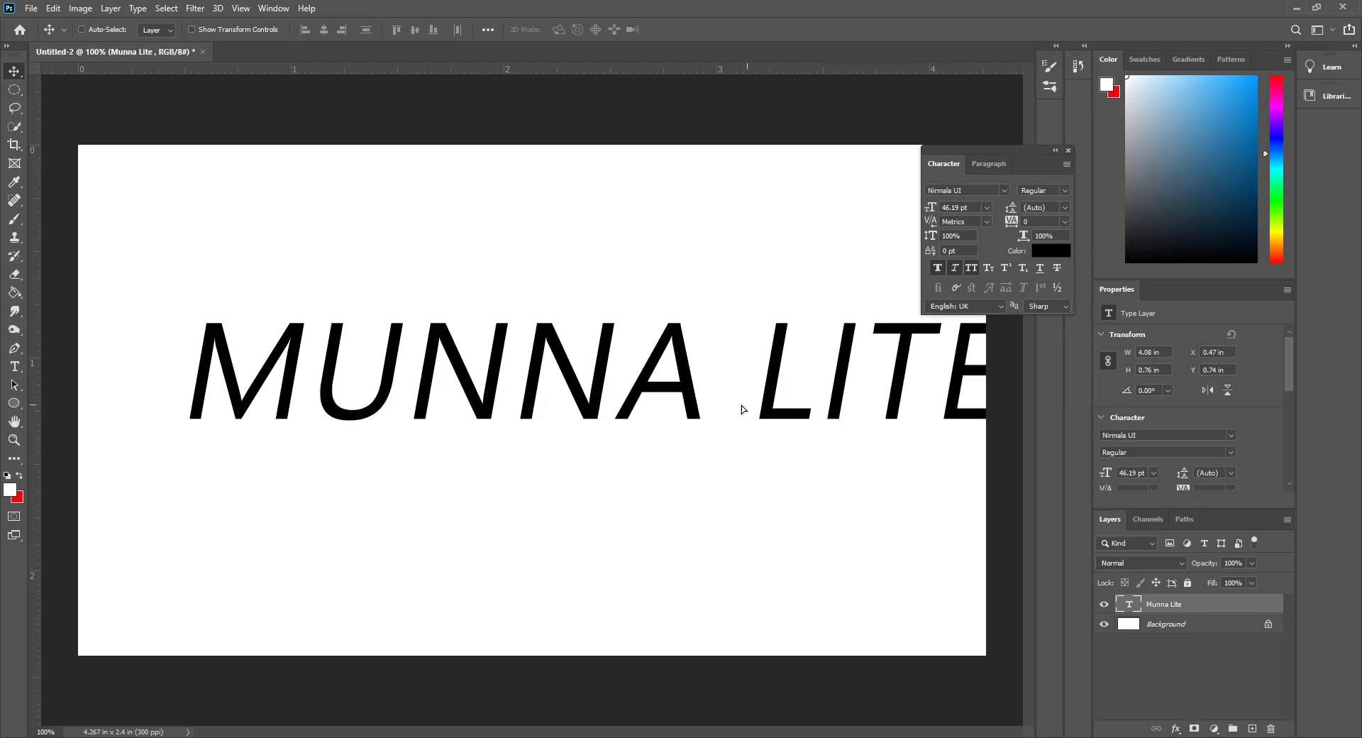
left_click_drag(742, 408, 674, 412)
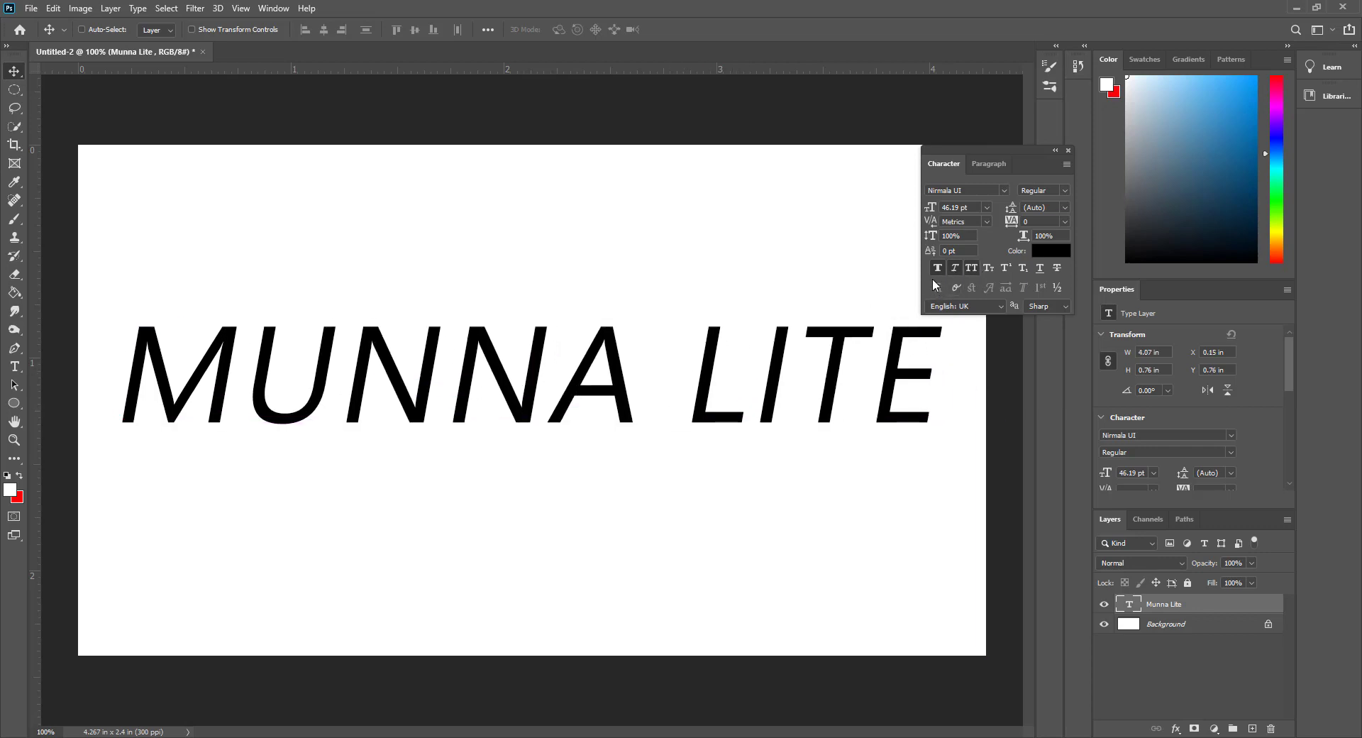
Remove Faux Italic and Faux Bold from the text and switch it from All Caps to Small Caps.
left_click(954, 268)
left_click(936, 270)
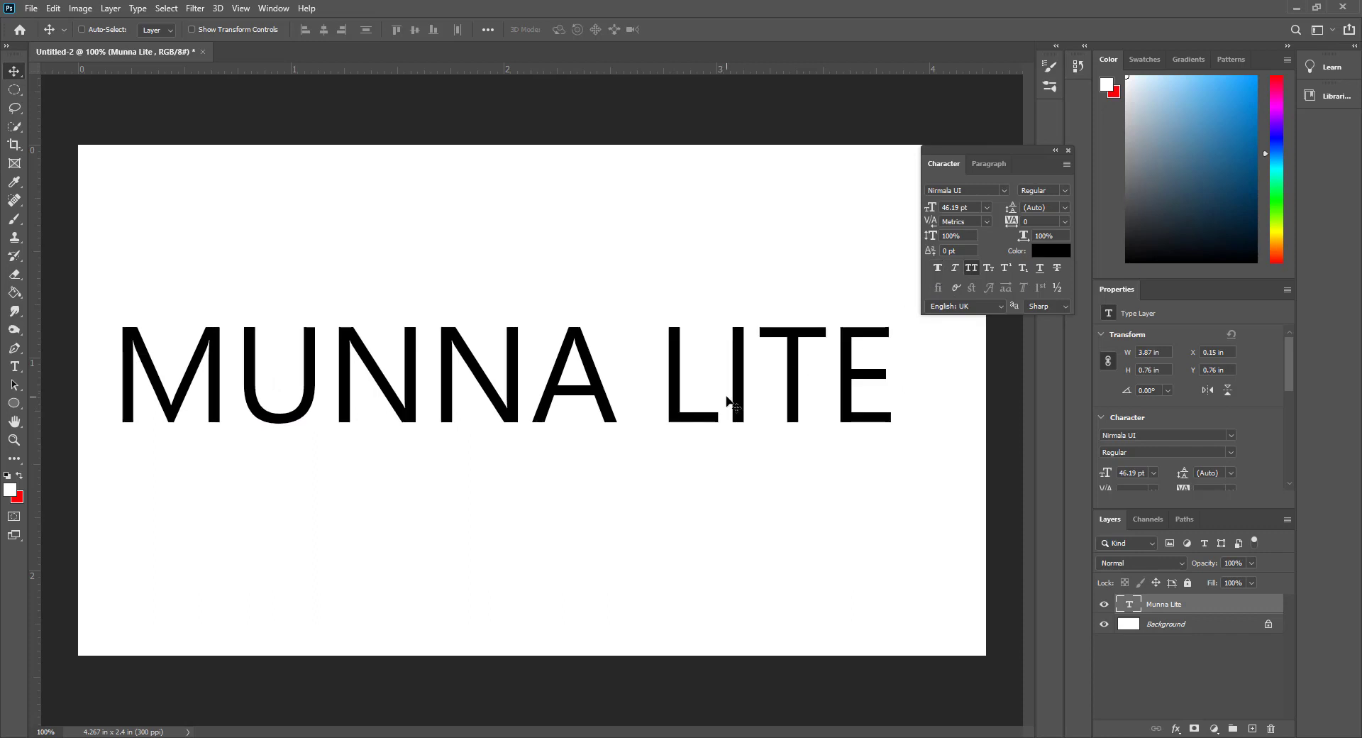
left_click(987, 269)
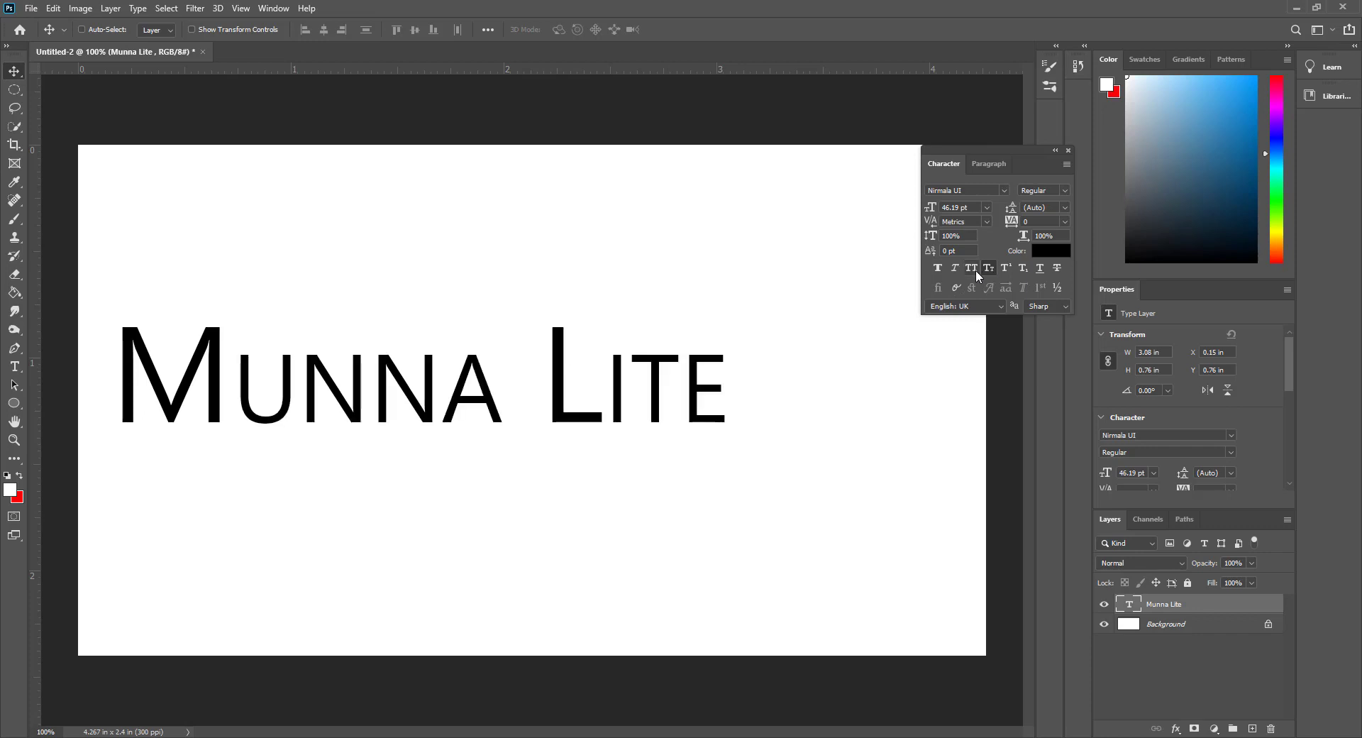
left_click(971, 268)
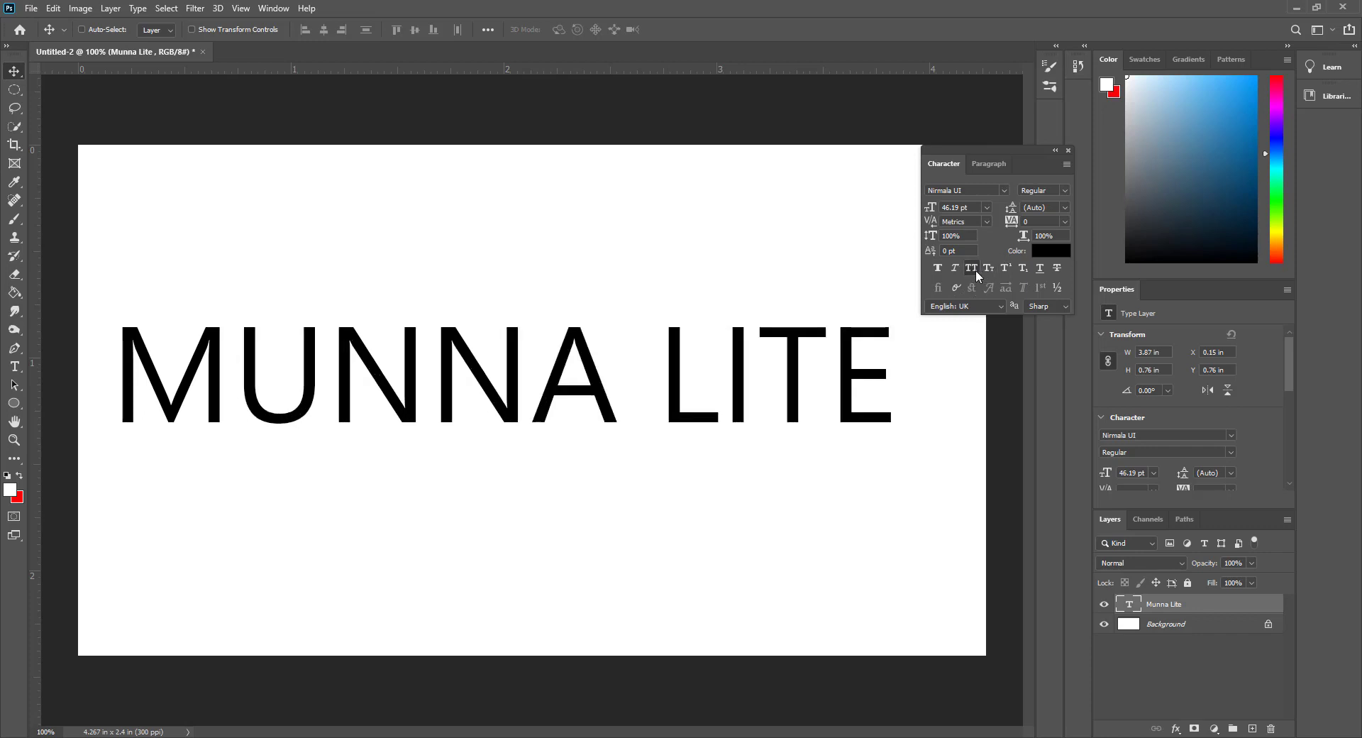
left_click(990, 267)
left_click(990, 267)
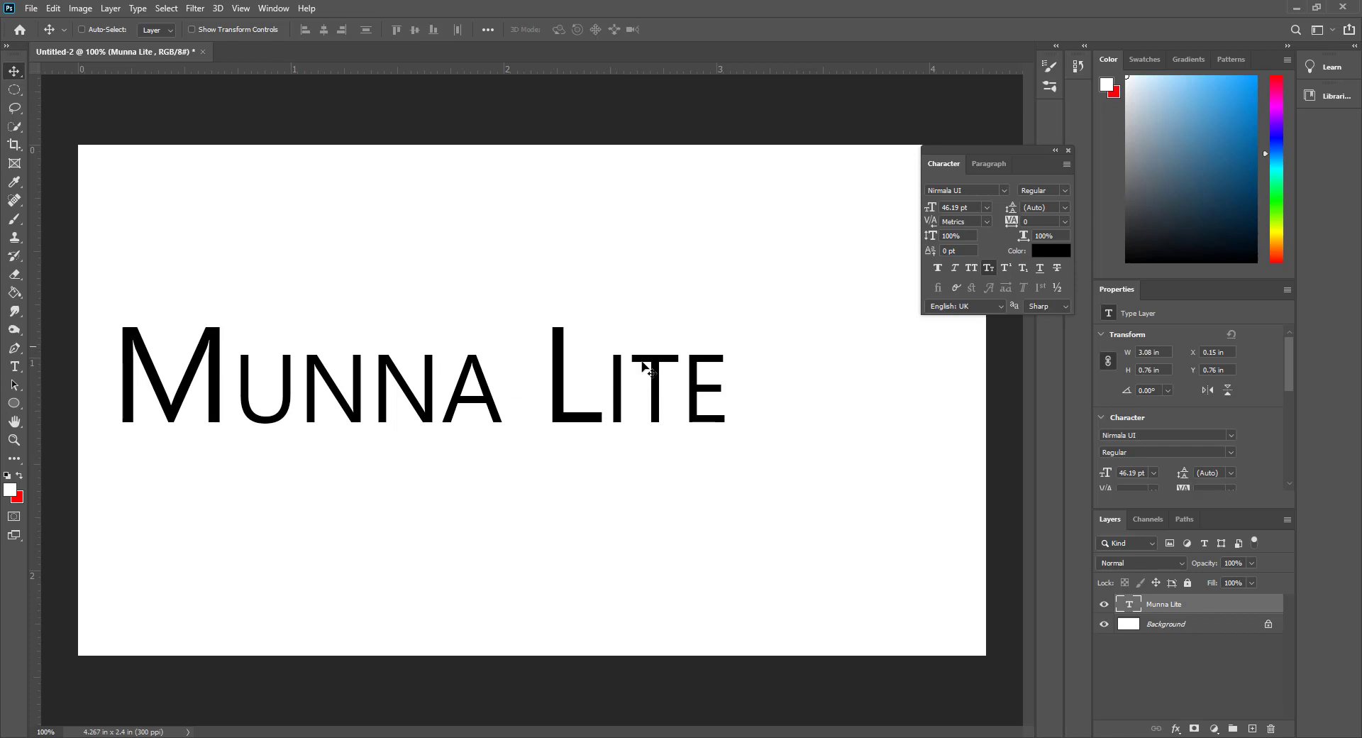
Try Superscript on the text, replace it with Subscript, and add Underline and Strikethrough.
left_click(1005, 268)
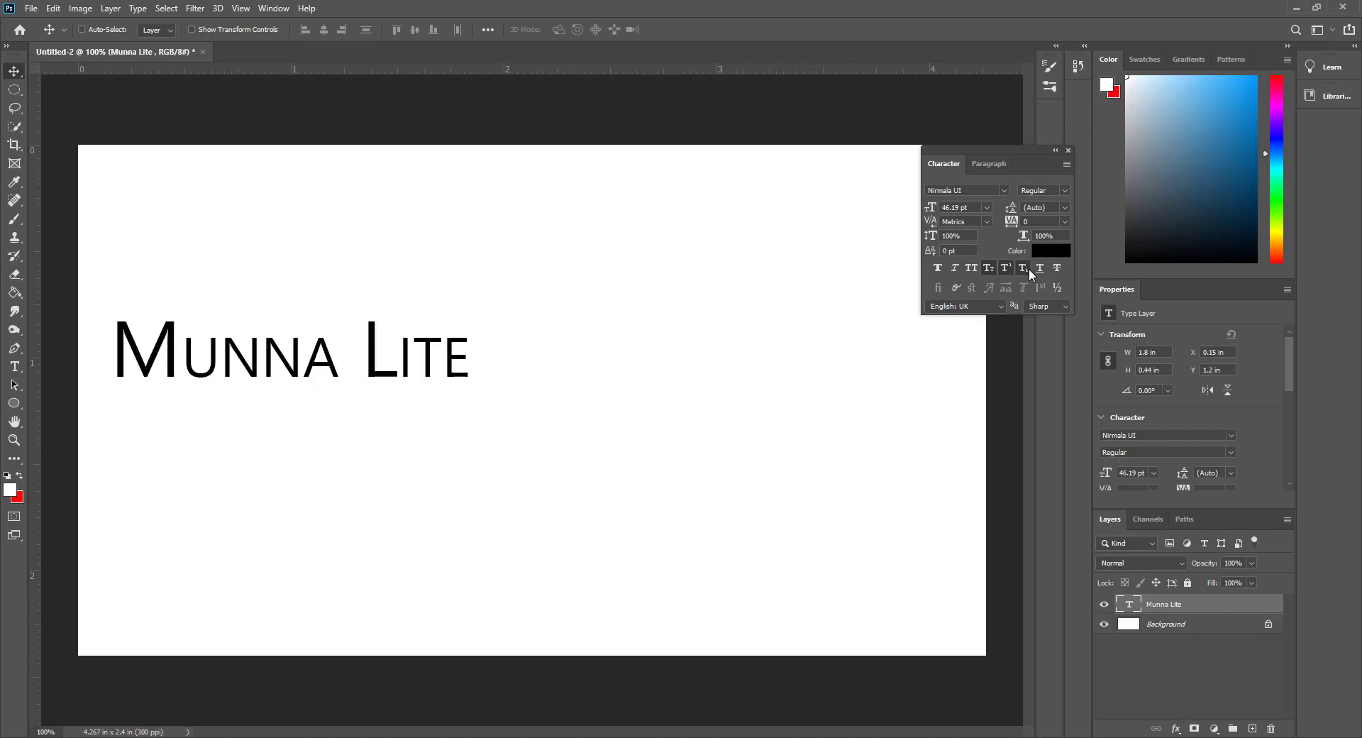
left_click(1030, 268)
left_click(1040, 271)
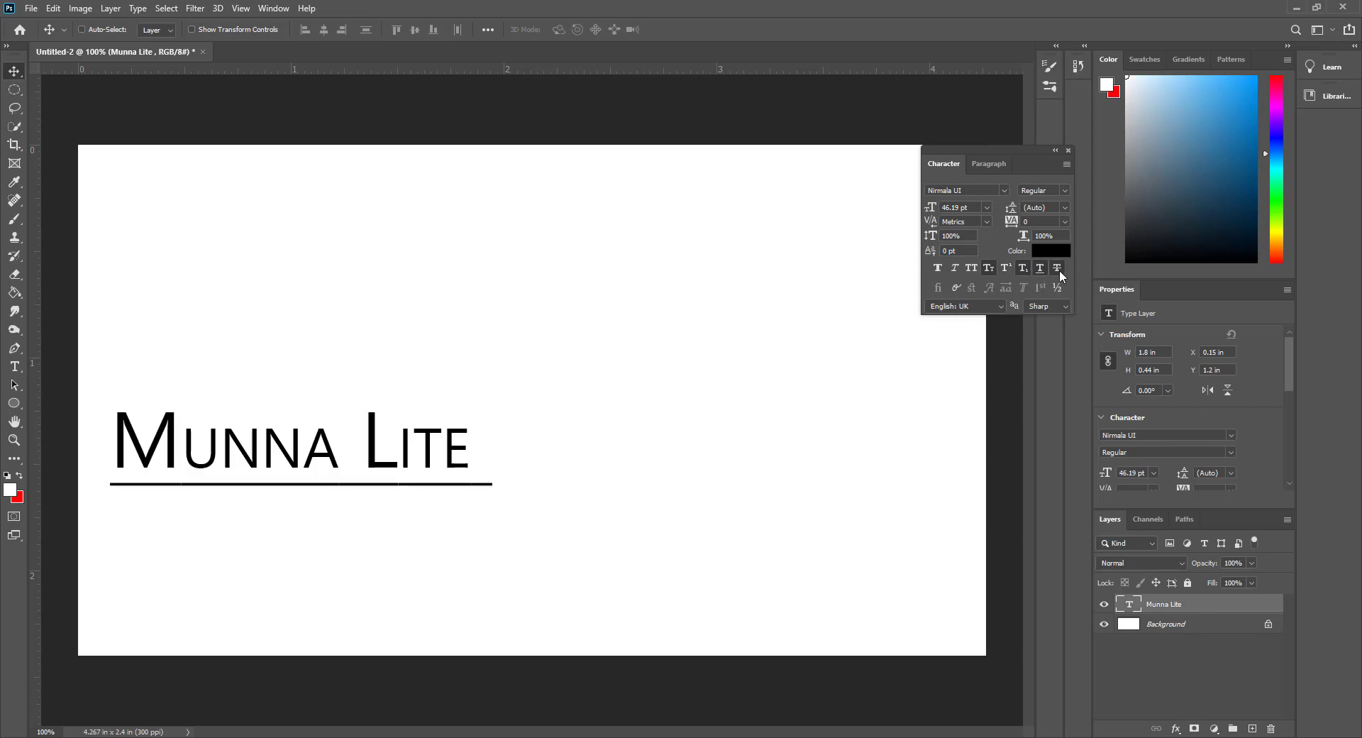
left_click(1057, 268)
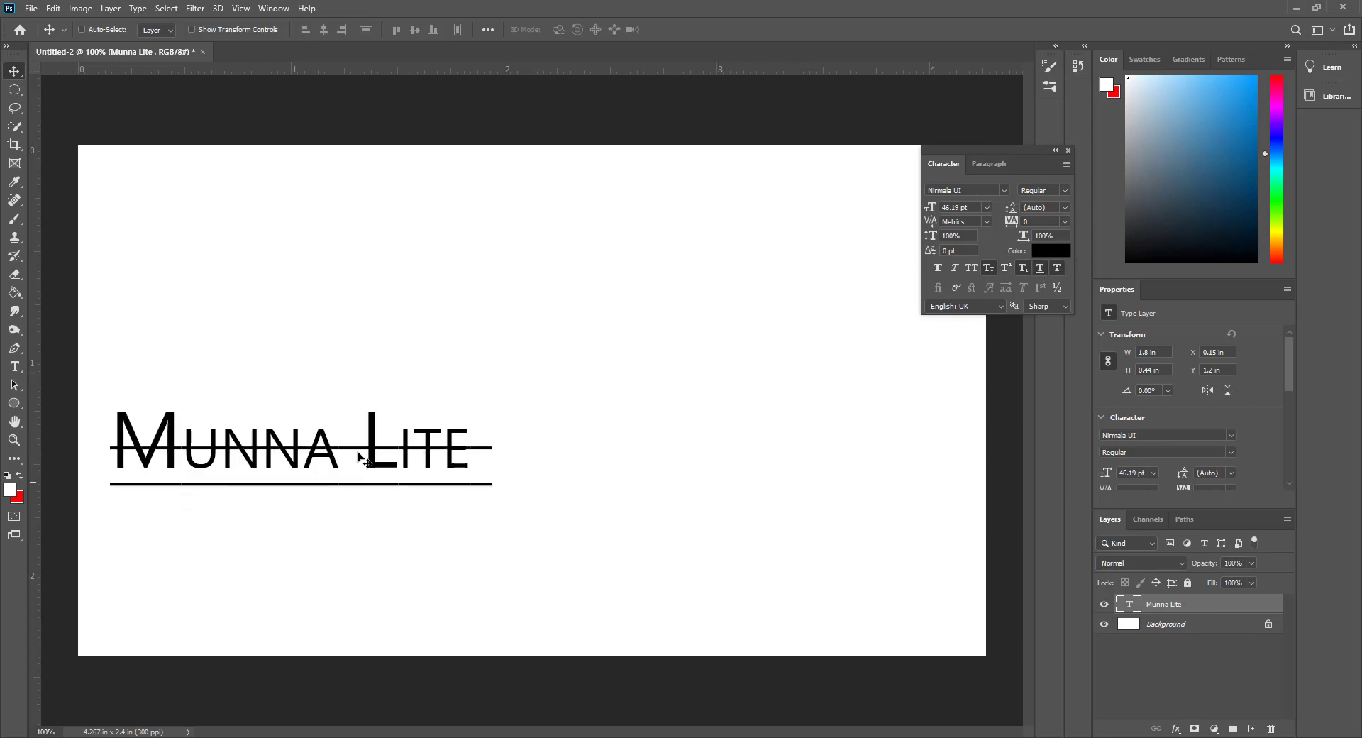
Remove Underline, Subscript and Small Caps from the text.
left_click(1041, 267)
left_click(1021, 266)
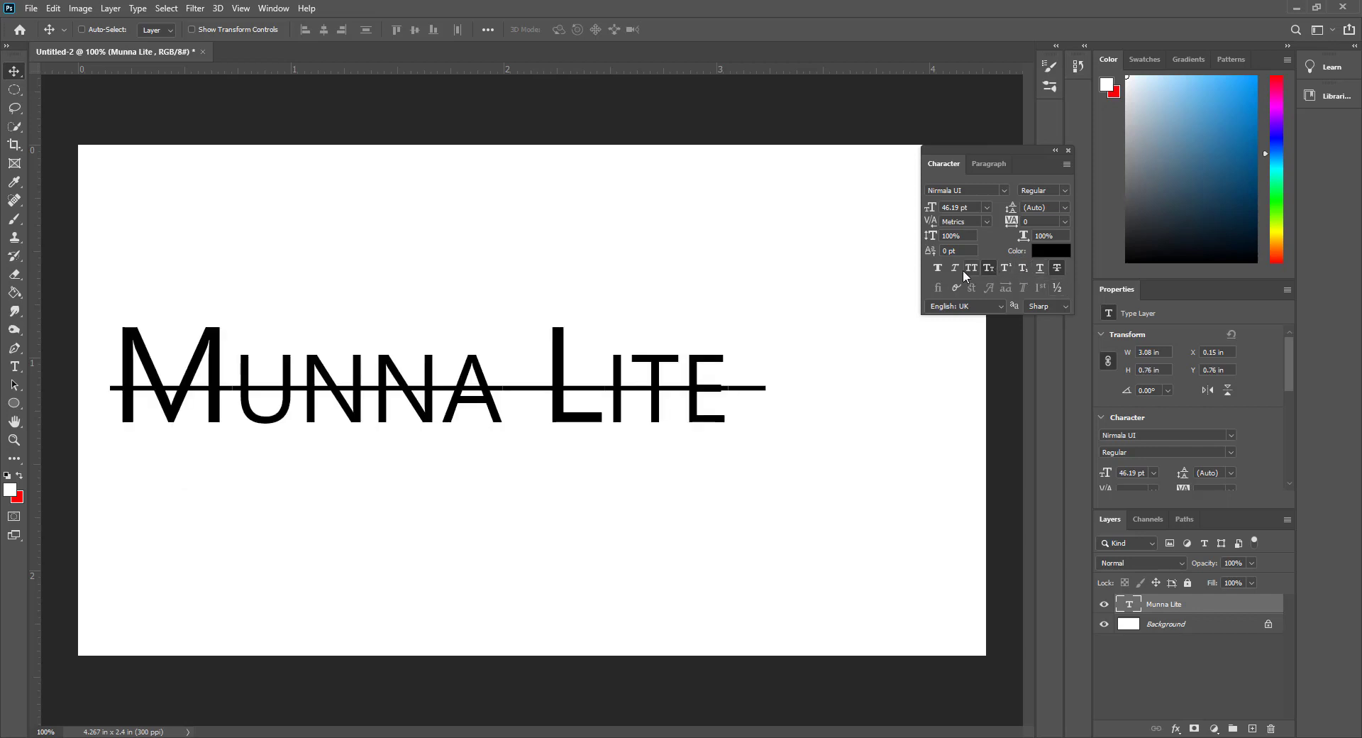
left_click(989, 268)
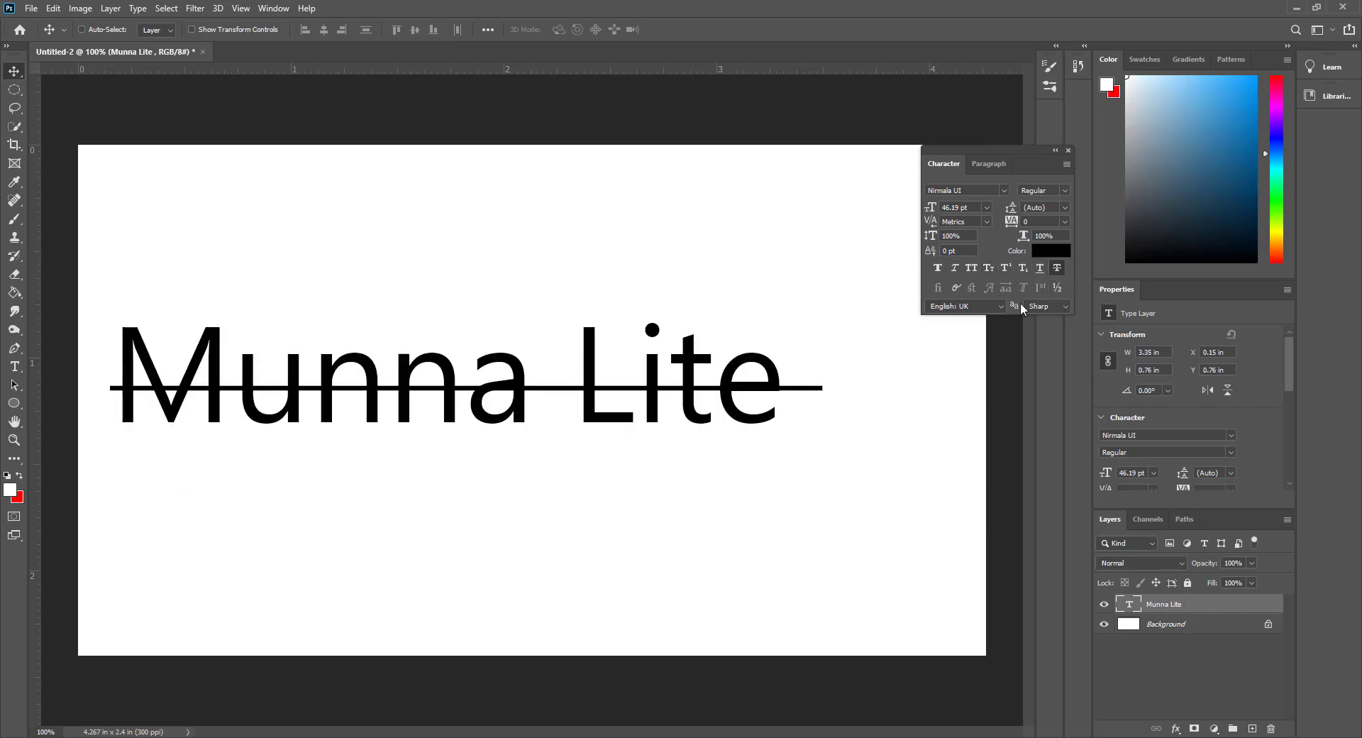
Choose Sharp anti-aliasing for the text and set its font size to 50 pt.
left_click(1056, 307)
left_click(1042, 330)
left_click_drag(974, 207, 941, 210)
type("50")
key("Return")
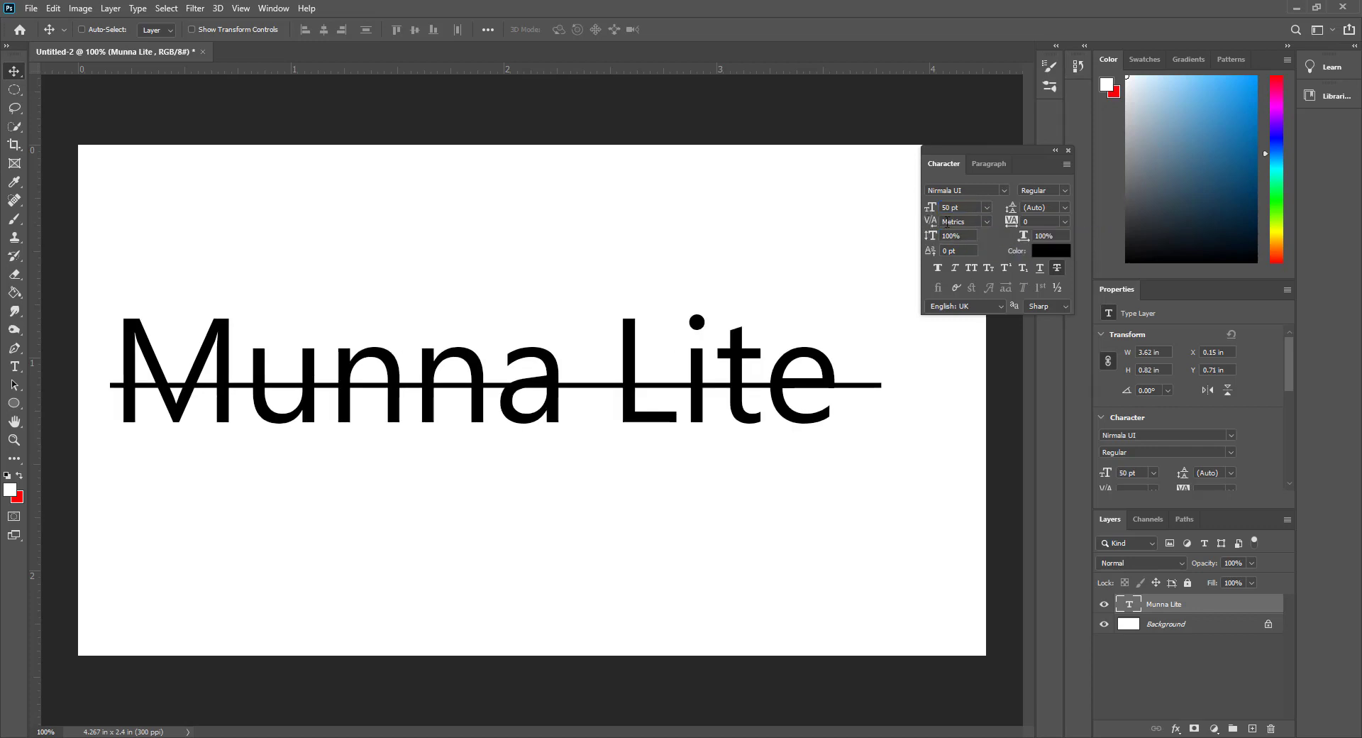
Try Optical kerning on the text, then set the kerning to 0.
left_click(987, 222)
left_click(978, 245)
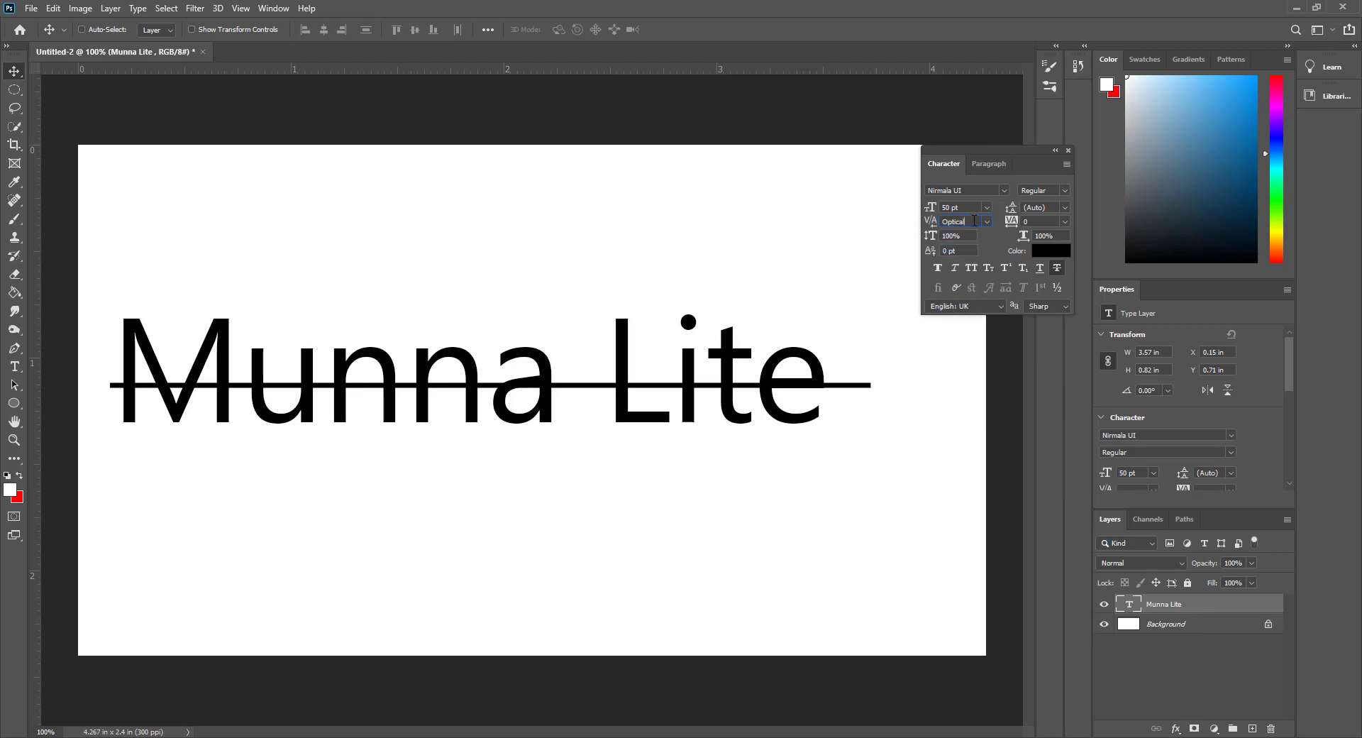
left_click(987, 222)
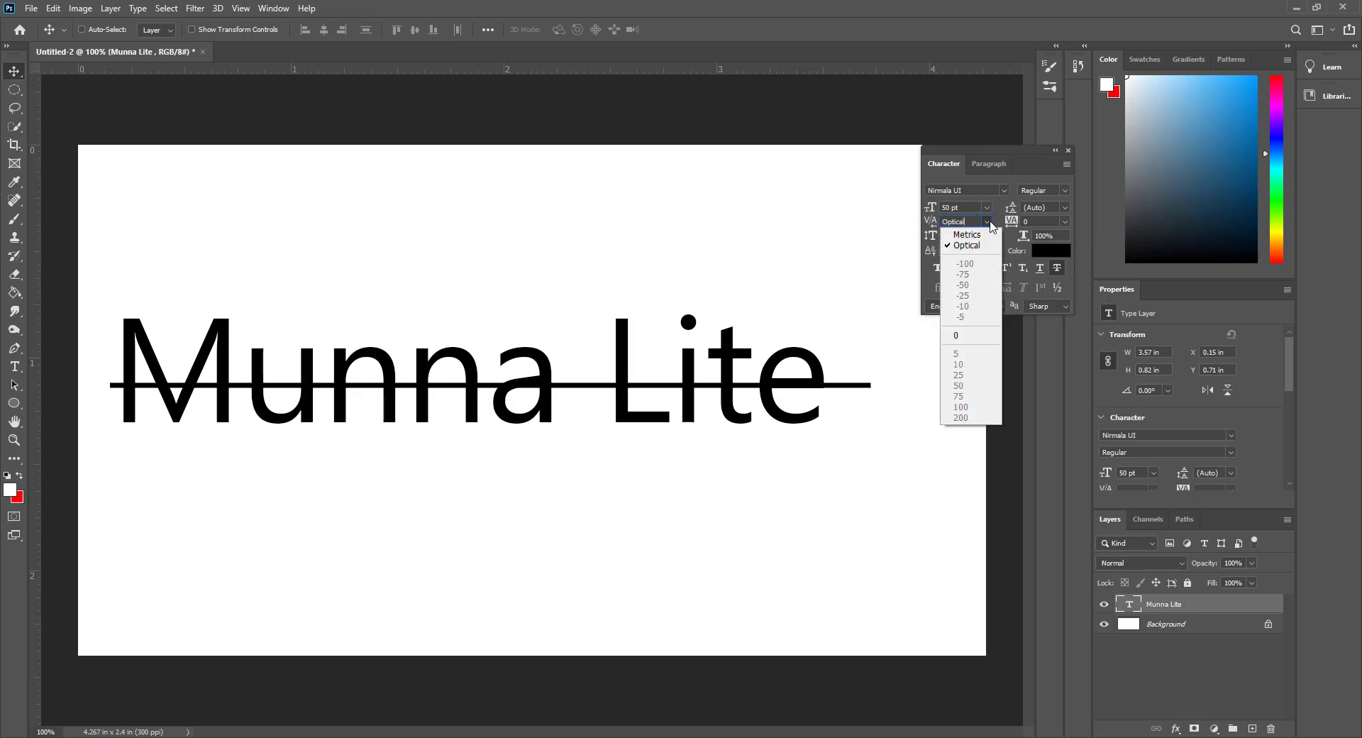
left_click(957, 336)
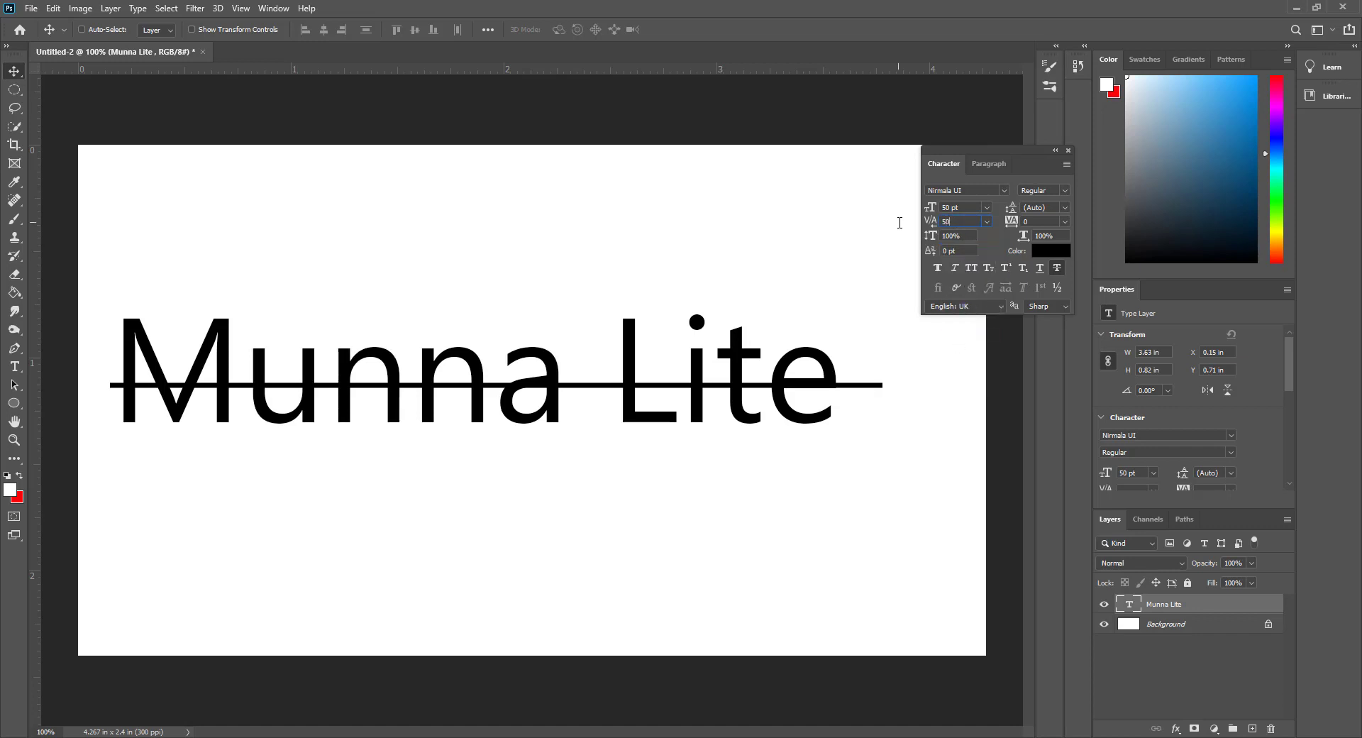
Set the kerning of the Munna Lite text to Metrics.
left_click(986, 221)
left_click(987, 221)
left_click(987, 222)
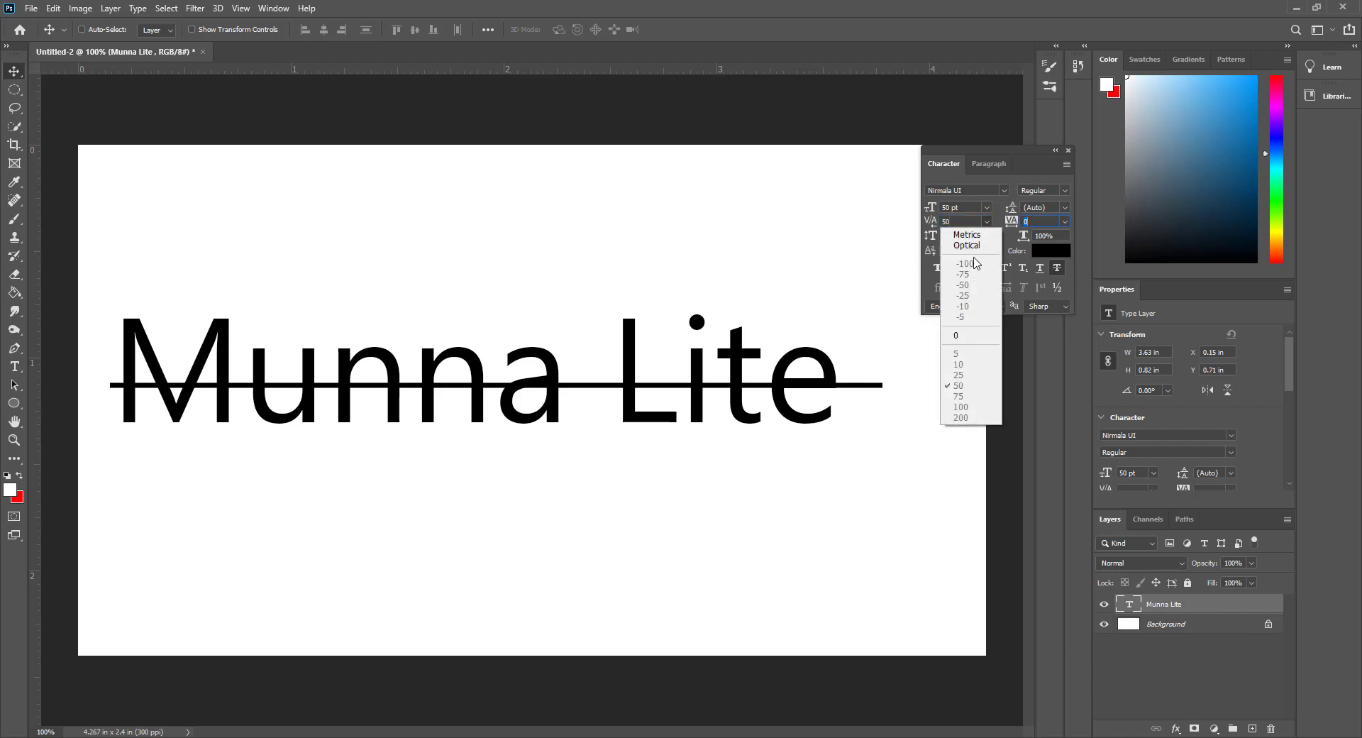
left_click(996, 227)
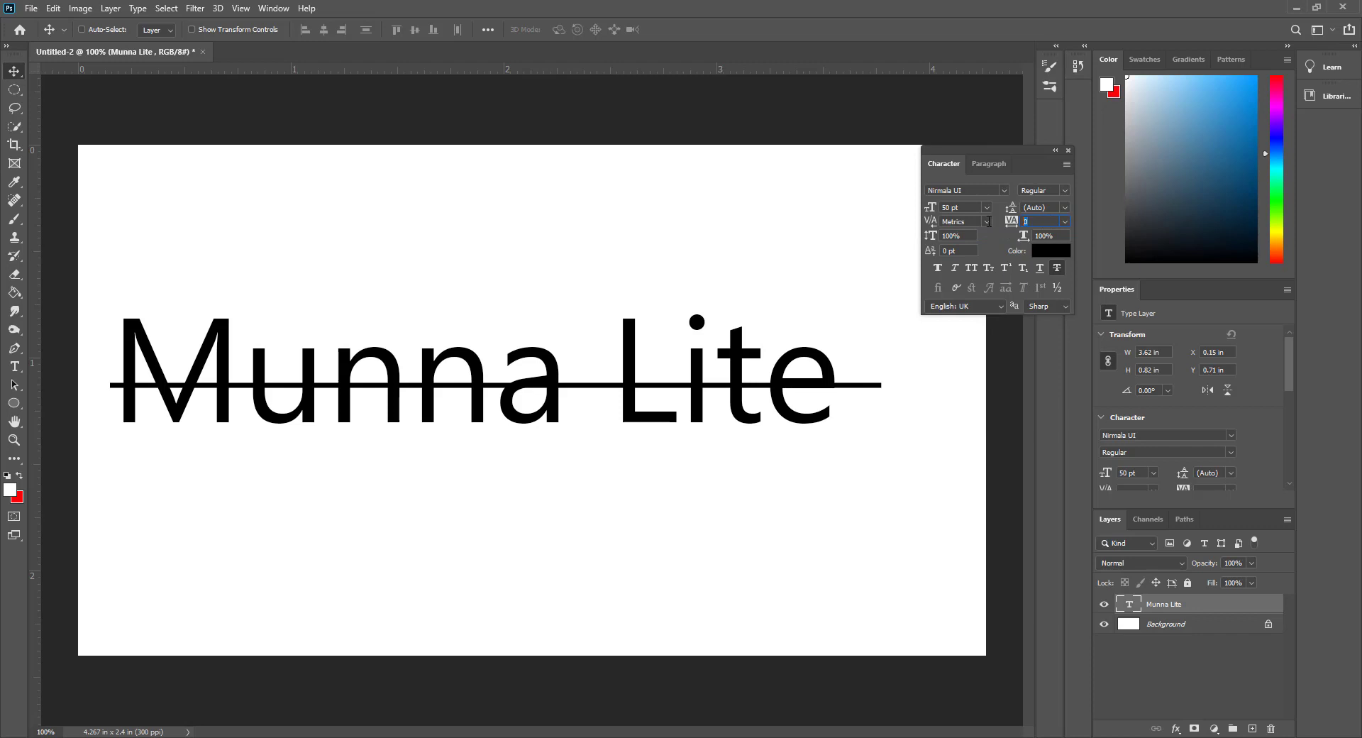
Try tracking values of 2 and 5 on the Munna Lite text.
type("2")
key("Return")
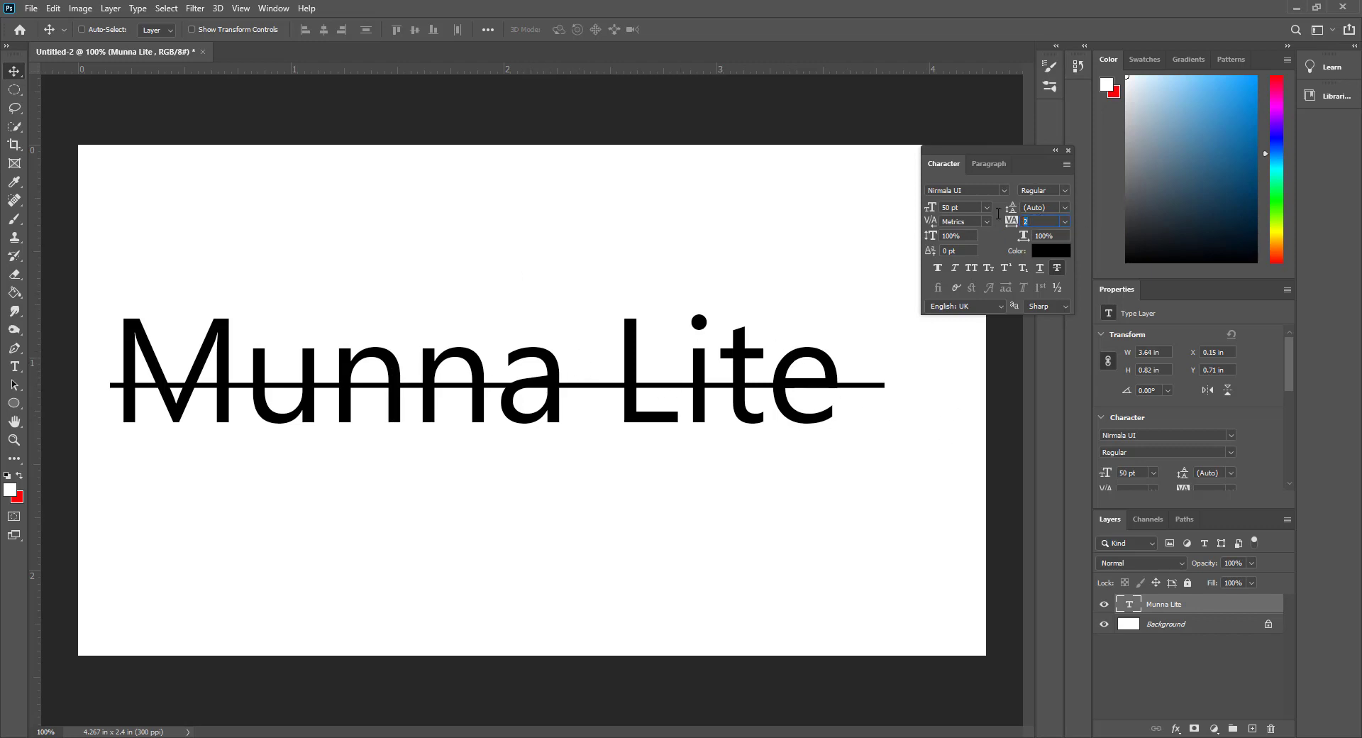
key("Return")
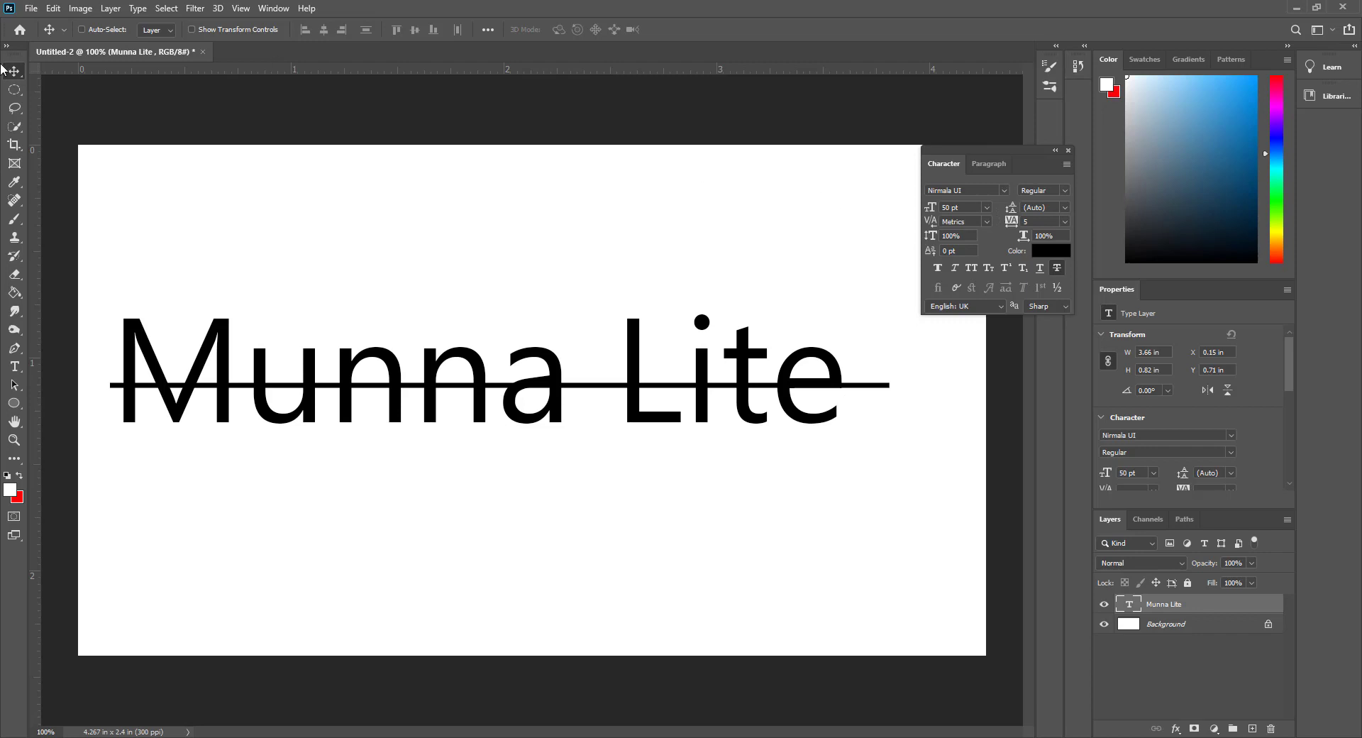
Scale the Munna Lite text down with Free Transform to about 2 in wide.
key("ctrl+t")
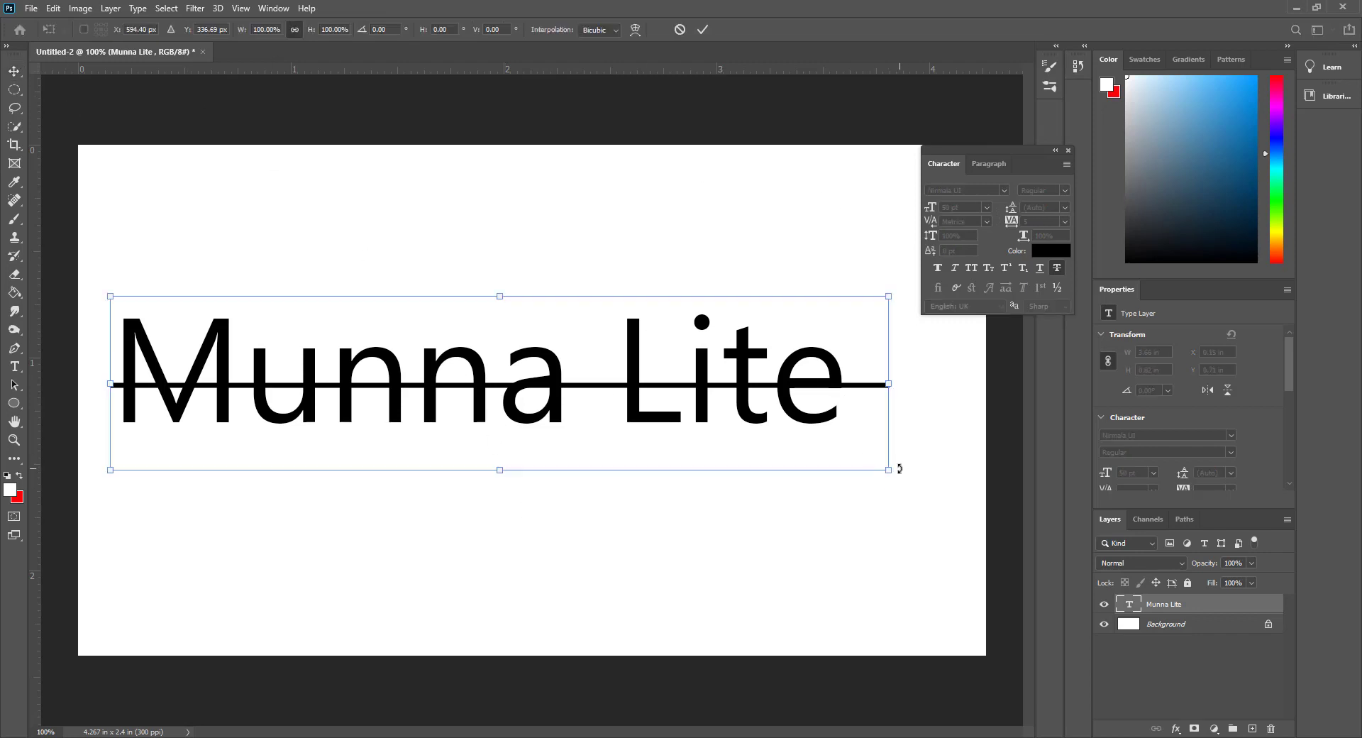
left_click_drag(899, 468, 526, 365)
key("Return")
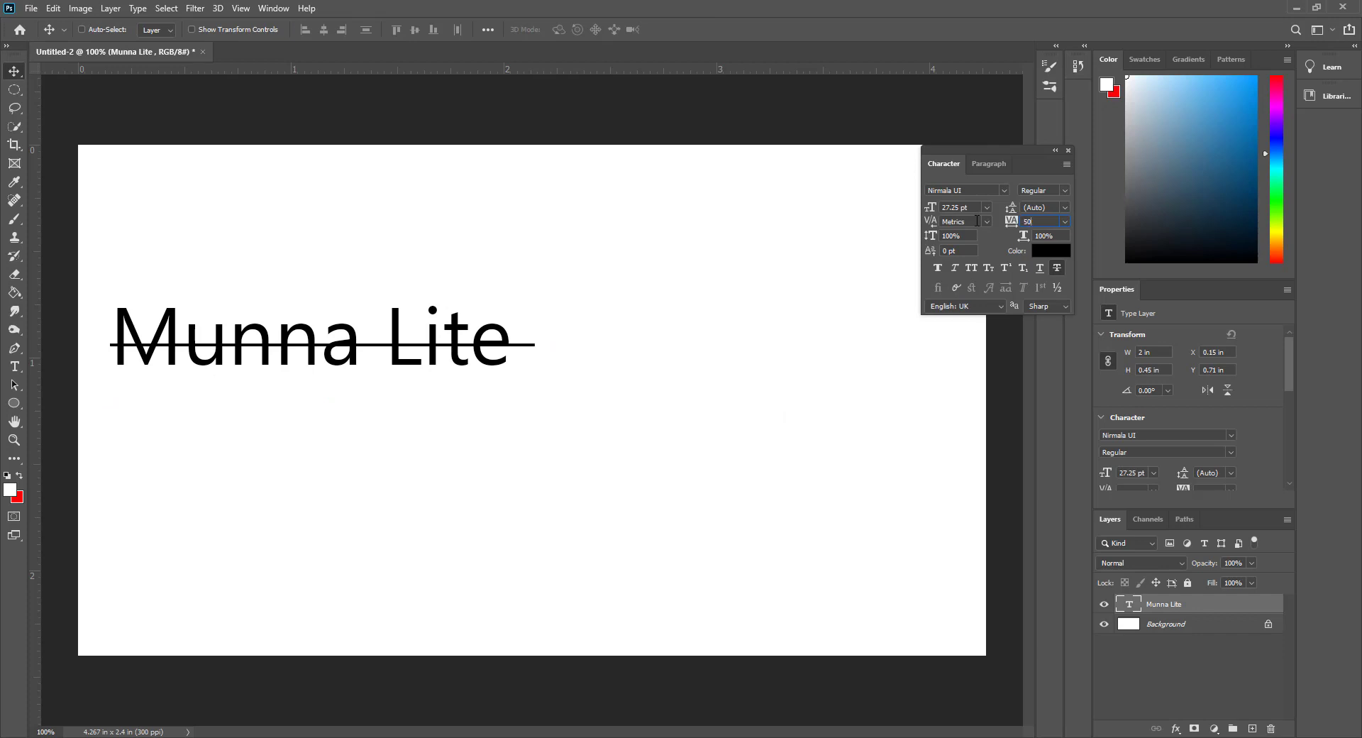
Try tracking values of 50, 100 and 300 on the text, and move it to about X 0.55 in, Y 0.79 in.
key("Return")
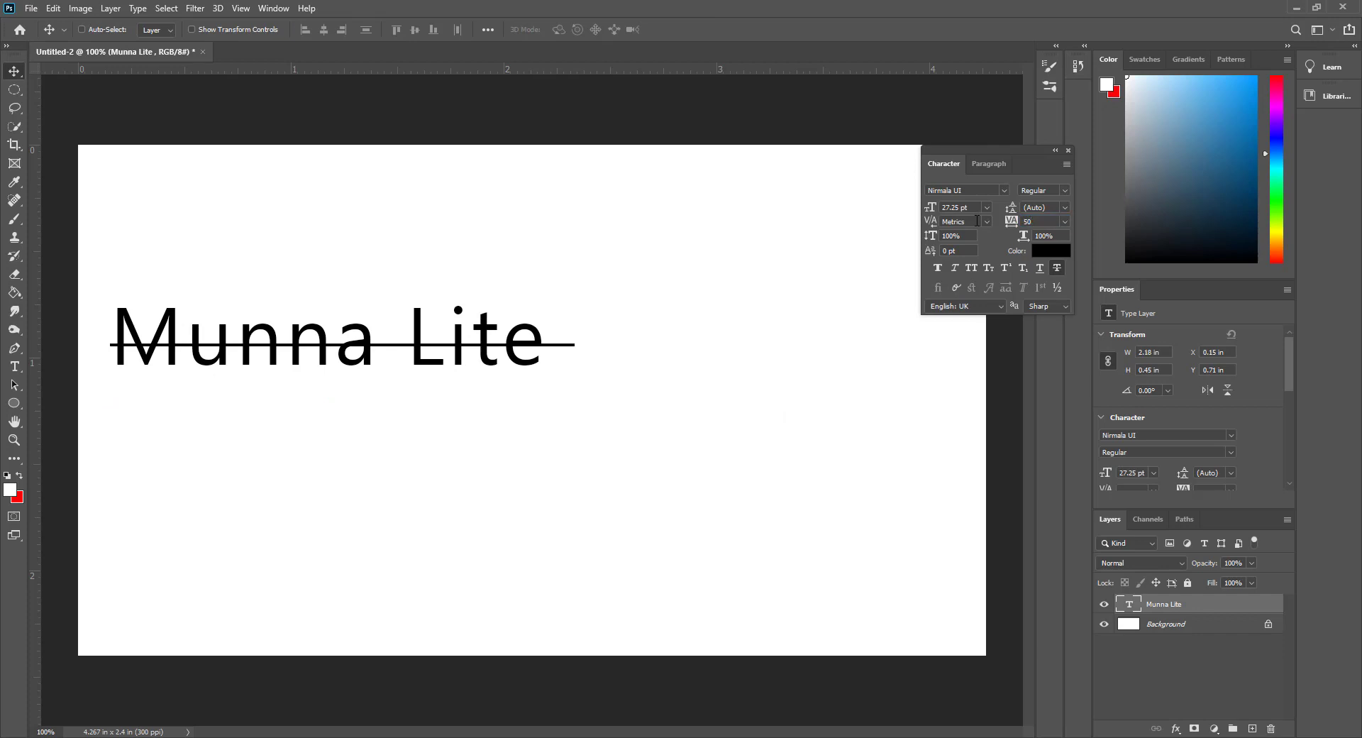
left_click(1029, 221)
key("Return")
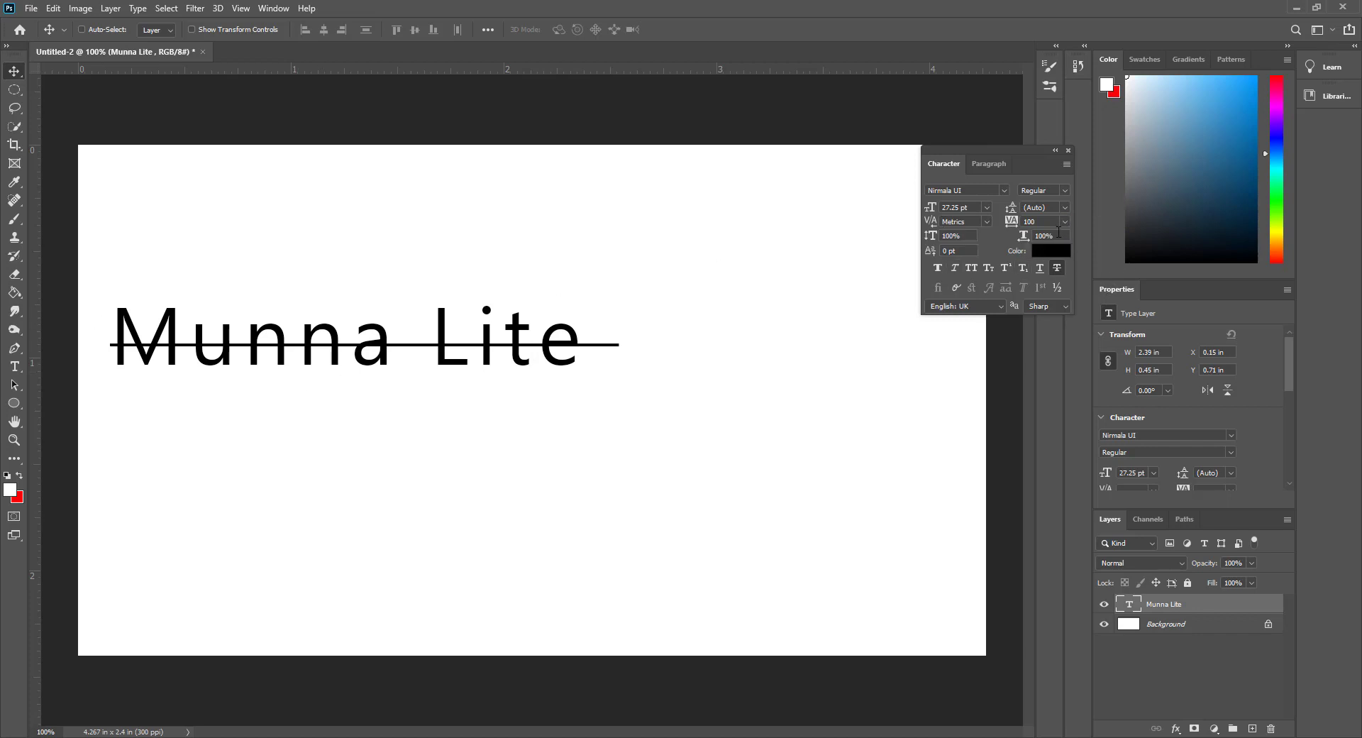
left_click(1011, 221)
type("300")
key("Return")
left_click_drag(512, 353, 592, 371)
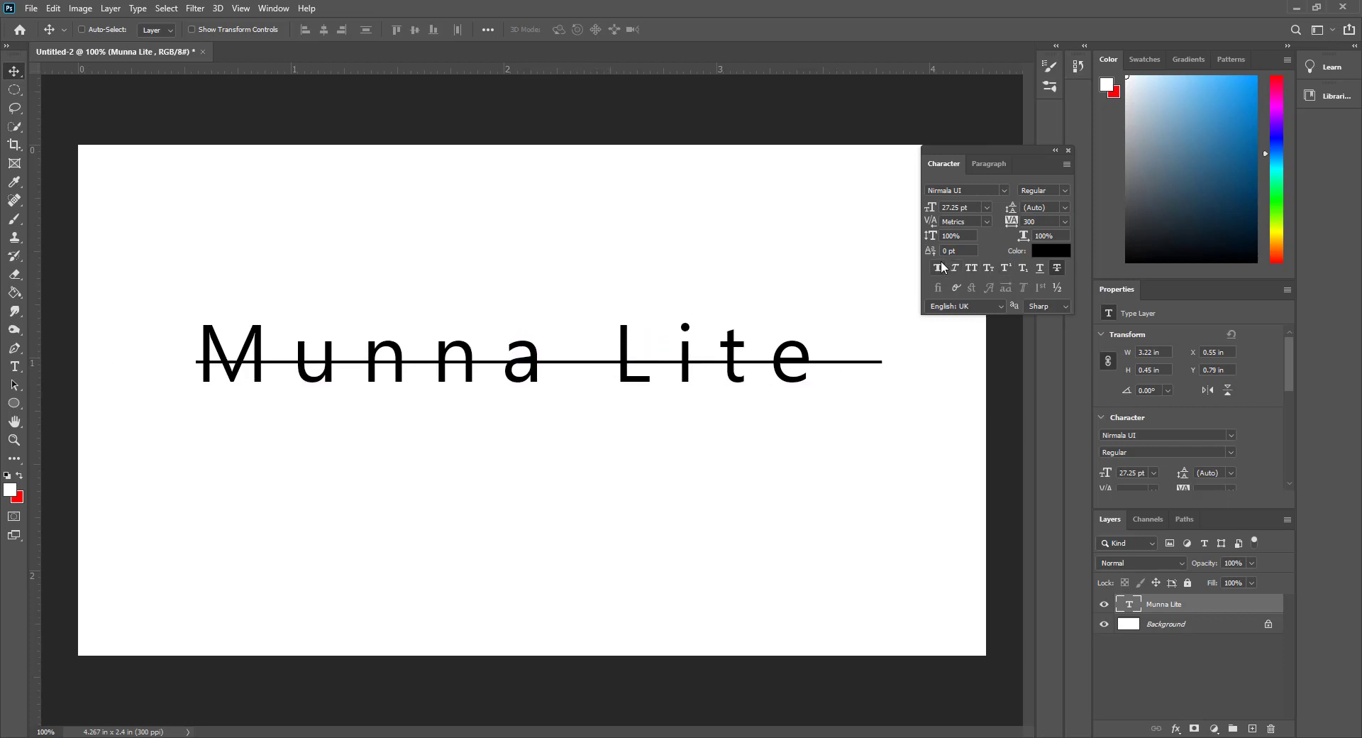
Look through the available font families without changing the font, and move the Character panel away from the canvas.
left_click(1004, 190)
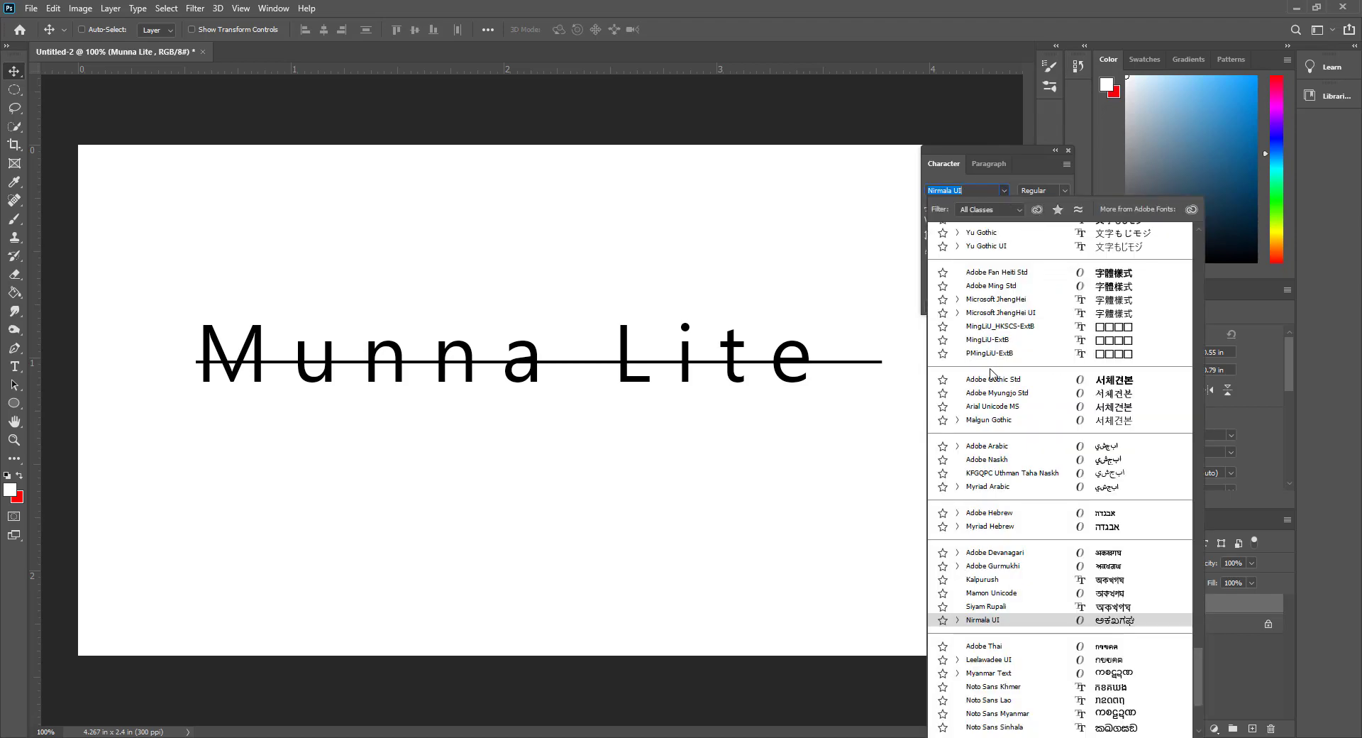
left_click(1005, 190)
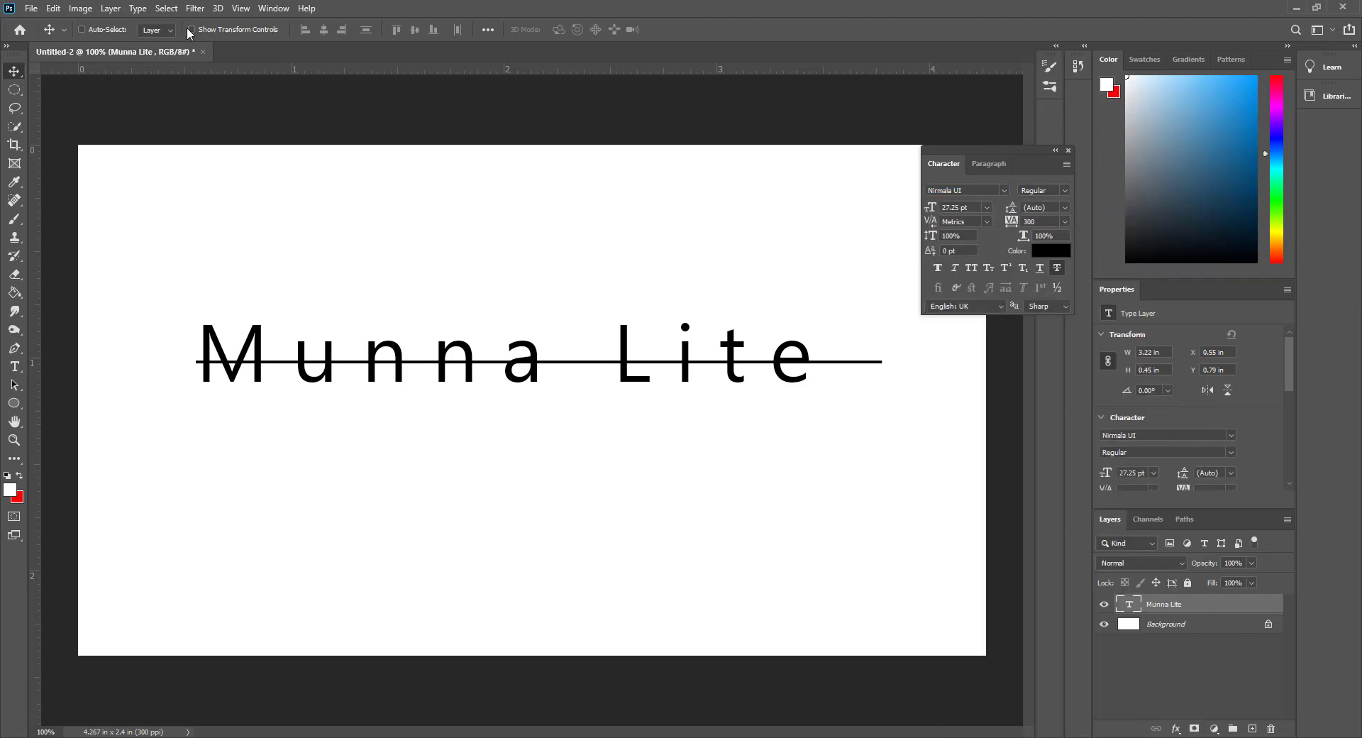
left_click_drag(975, 166, 1079, 248)
left_click(1081, 250)
left_click(1040, 241)
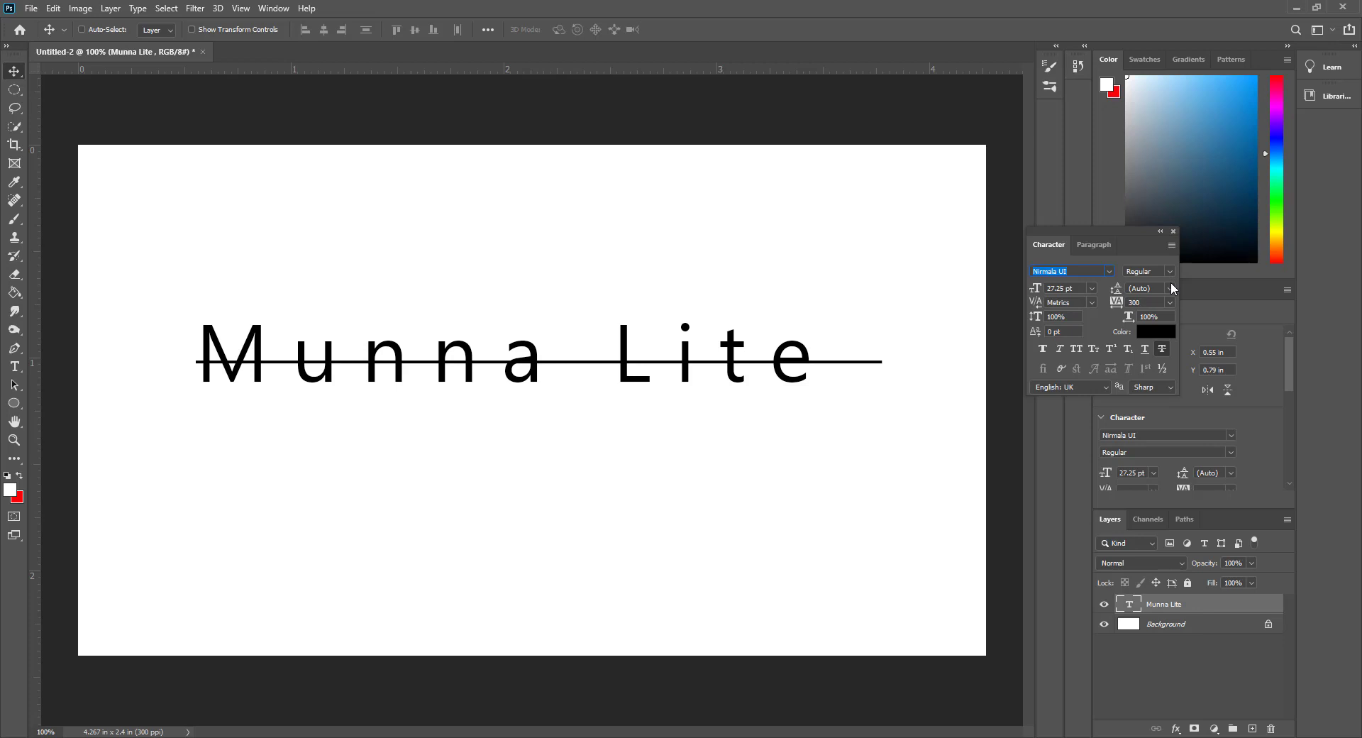
Set the text's leading to 11 pt and close the Character panel.
left_click(1170, 286)
left_click(1170, 287)
left_click(1170, 287)
left_click(1150, 362)
left_click(1172, 237)
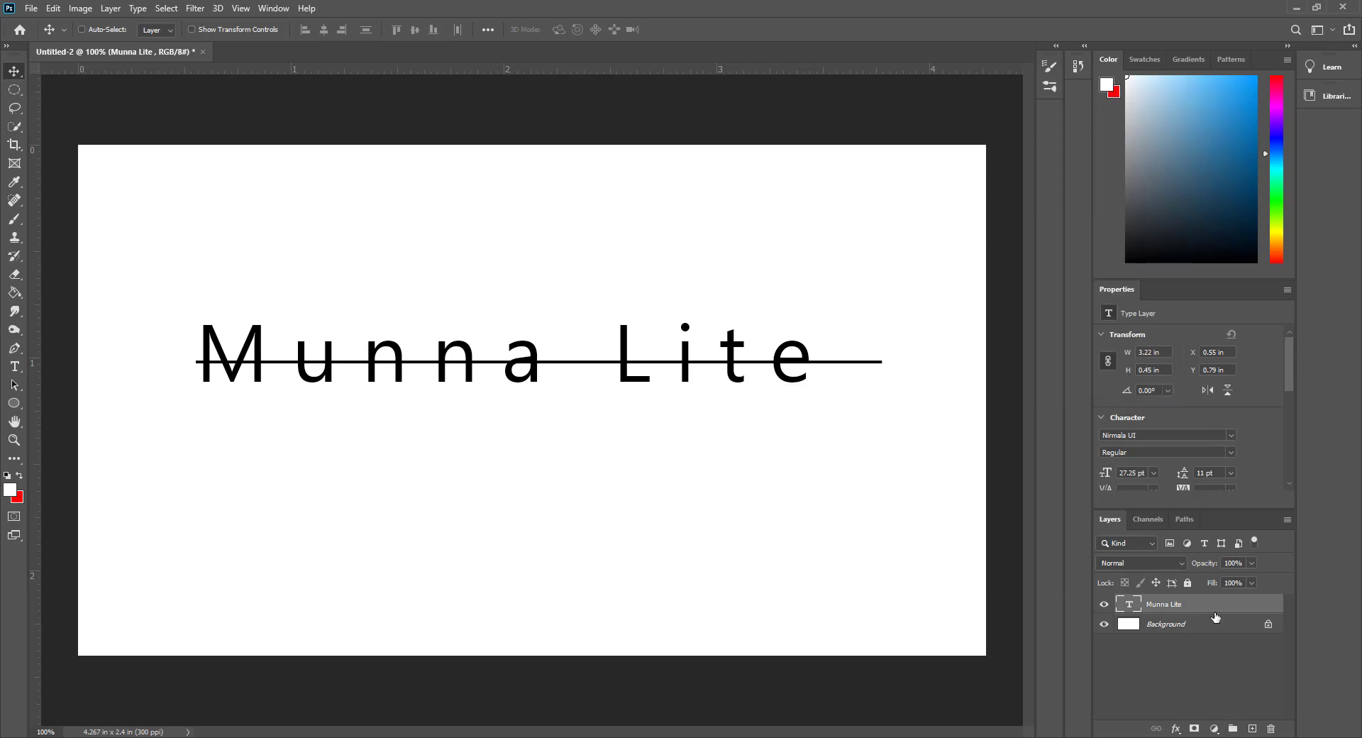
Delete the Munna Lite text layer and add a new text layer reading "MUNNA".
key("Delete")
key("t")
left_click(208, 315)
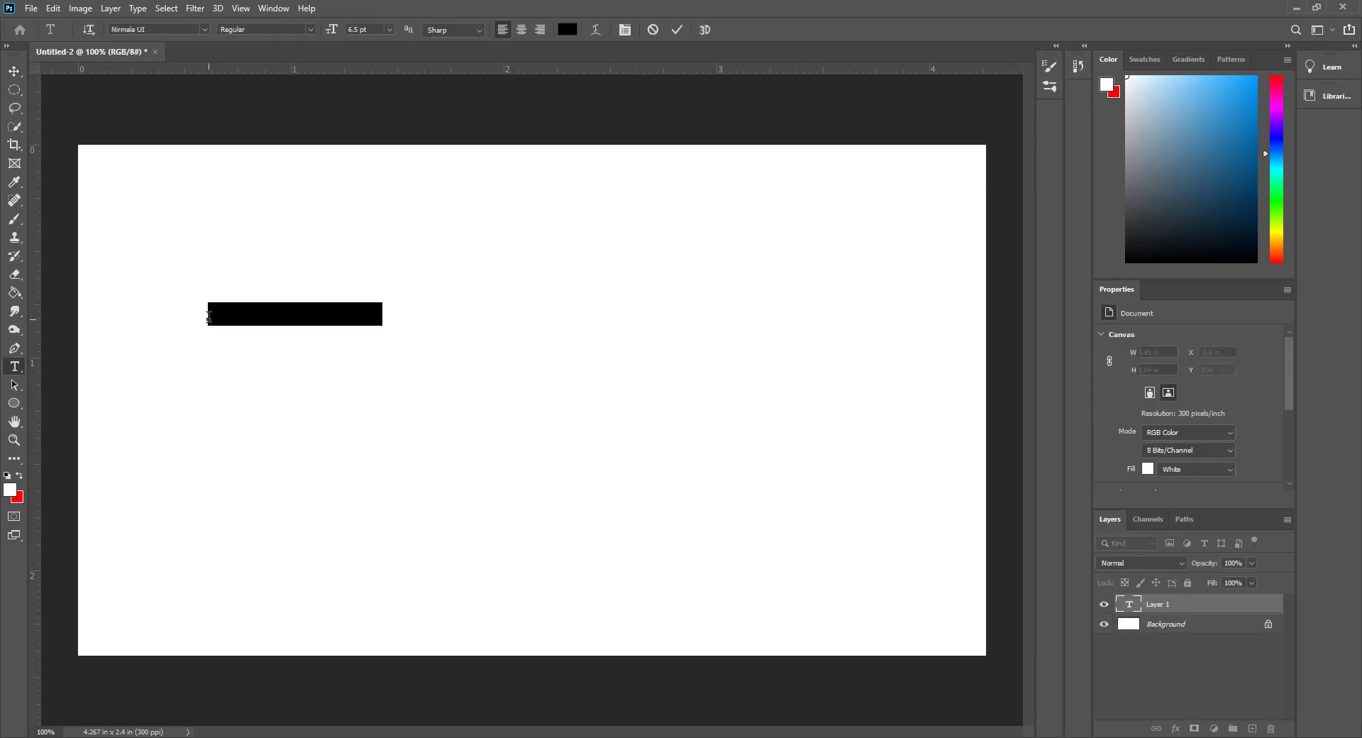
type("MUNNA")
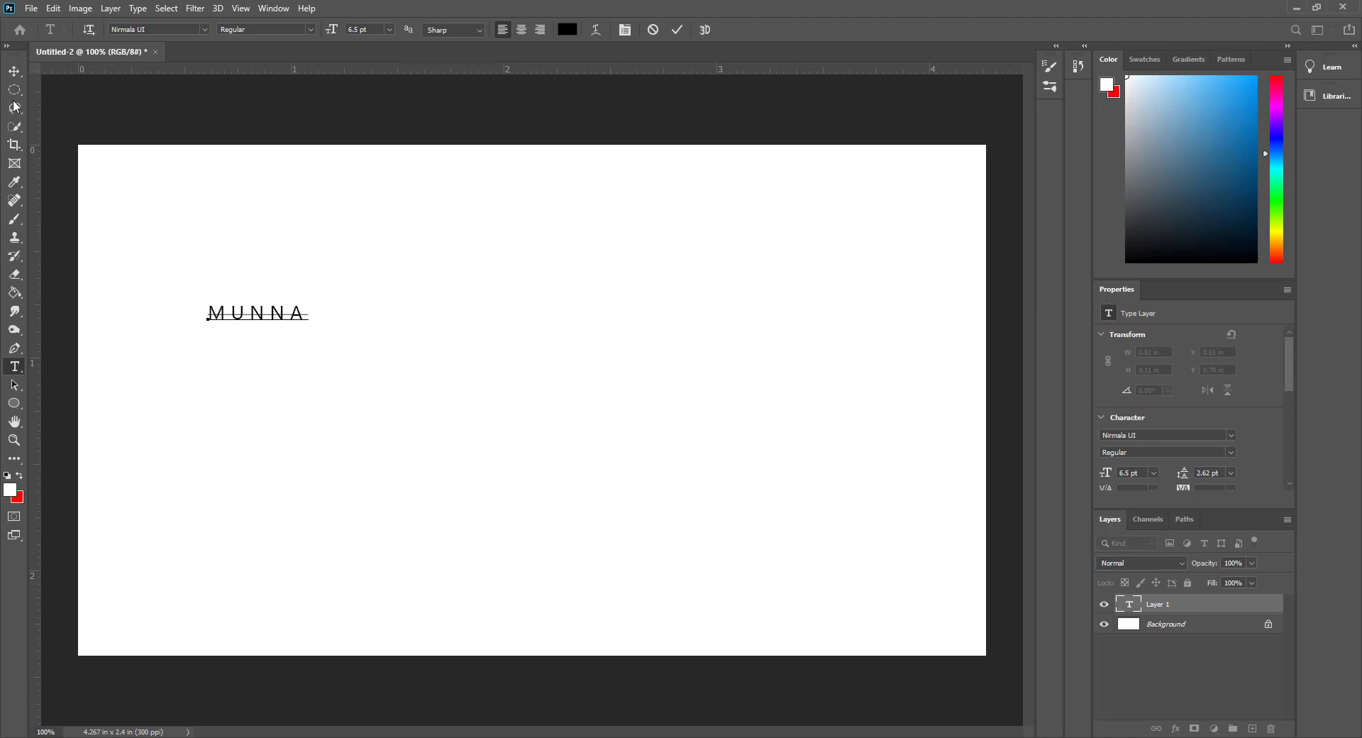
left_click(14, 72)
Scale the MUNNA text up to about 580% and move it down to the middle of the canvas height.
key("ctrl+t")
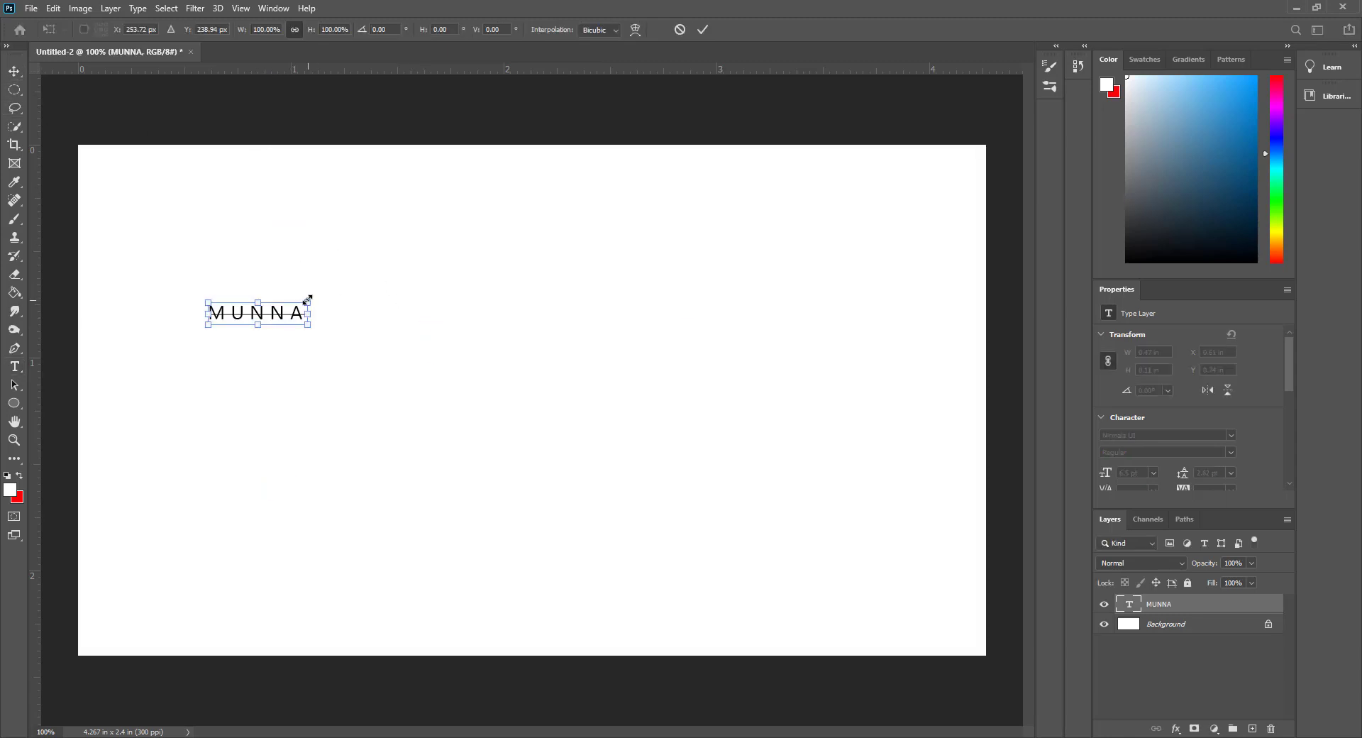
left_click_drag(308, 302, 790, 190)
left_click_drag(684, 222, 683, 342)
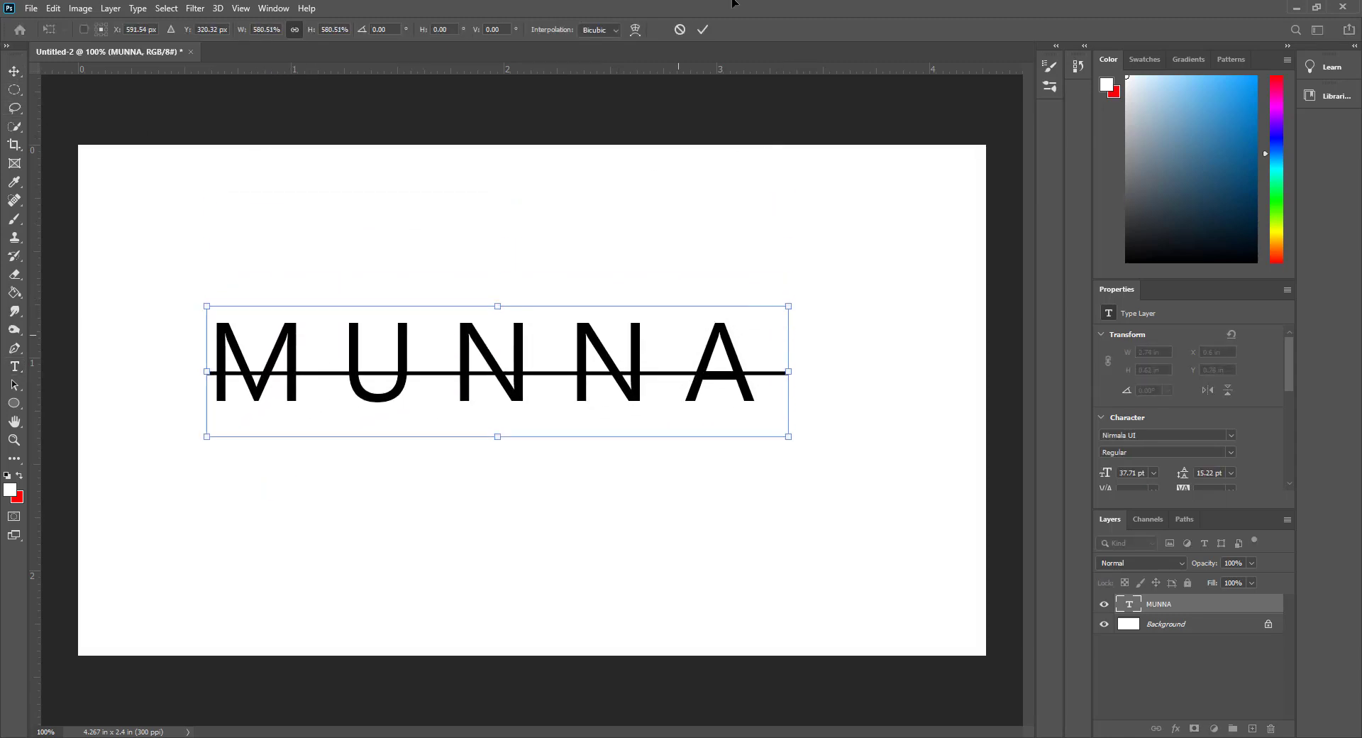
left_click(702, 29)
Reopen the Character panel and remove Strikethrough from the MUNNA text.
key("t")
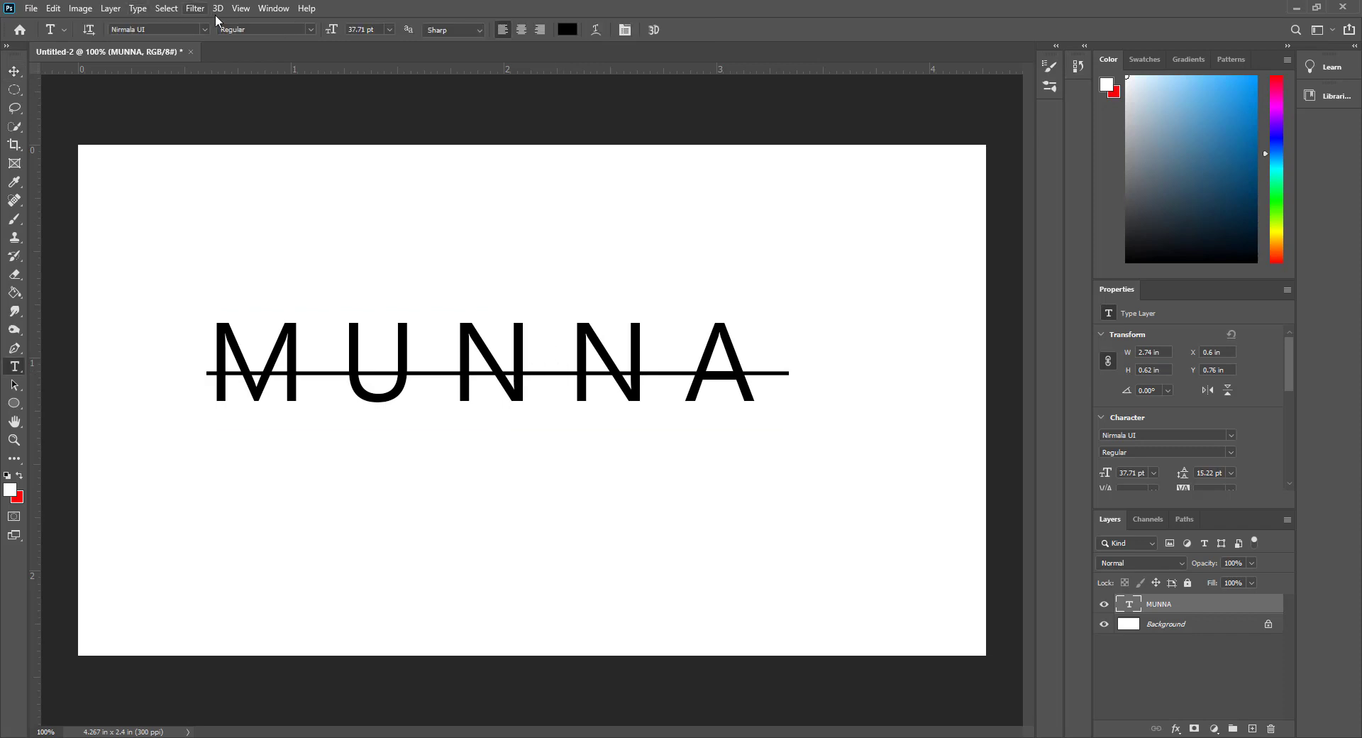
left_click(274, 7)
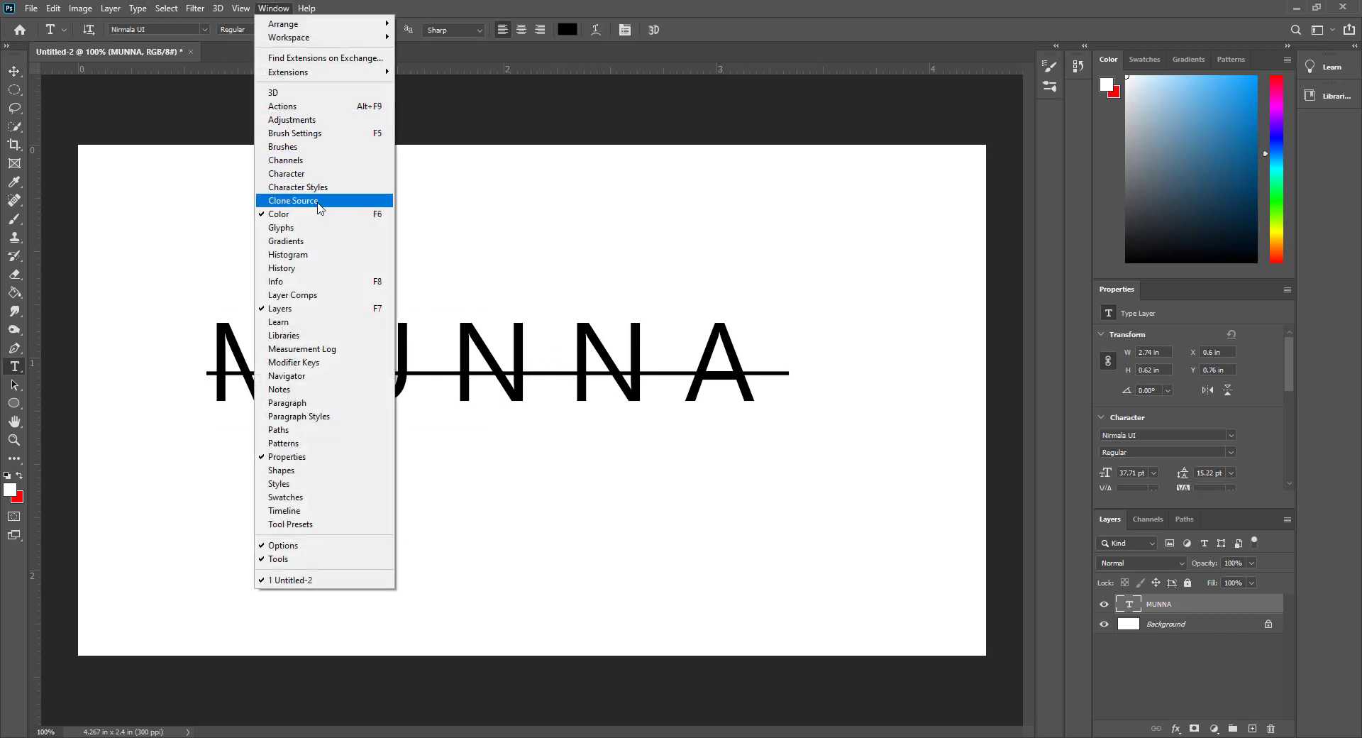
left_click(312, 174)
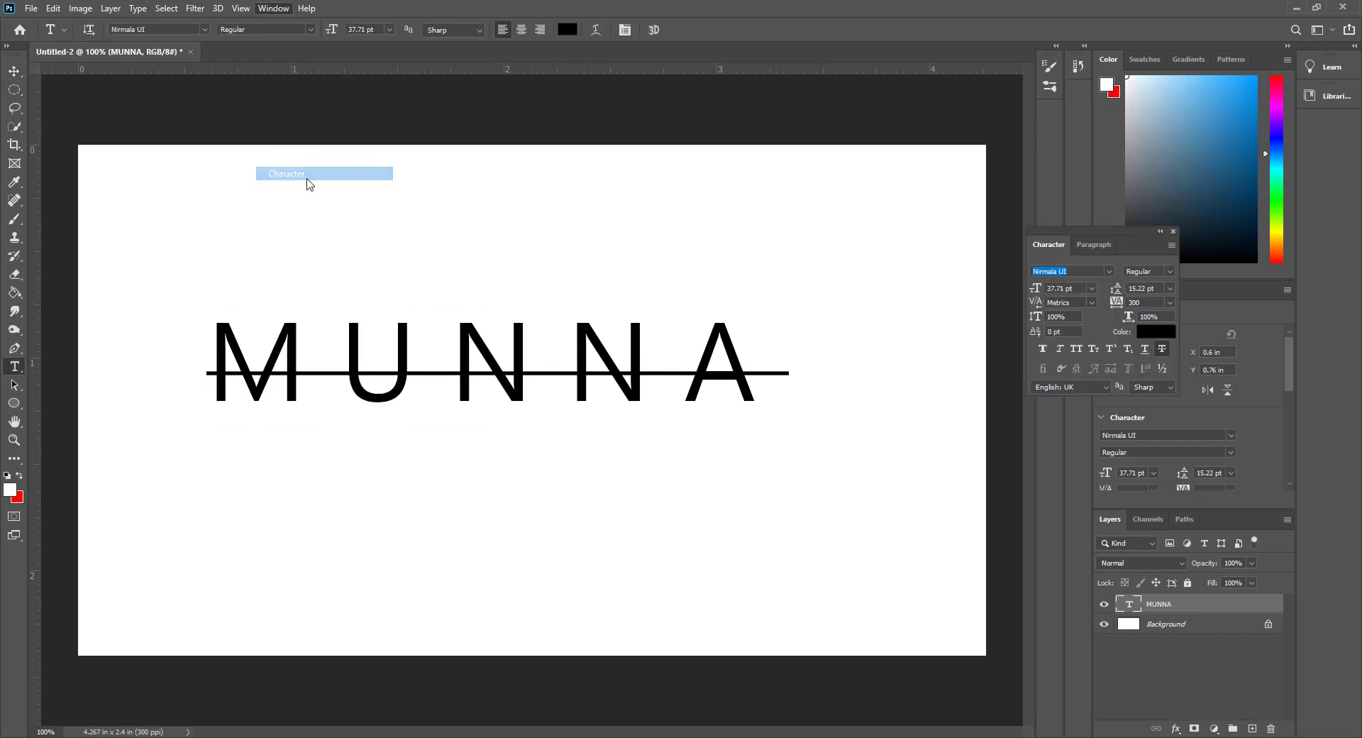
left_click(1162, 349)
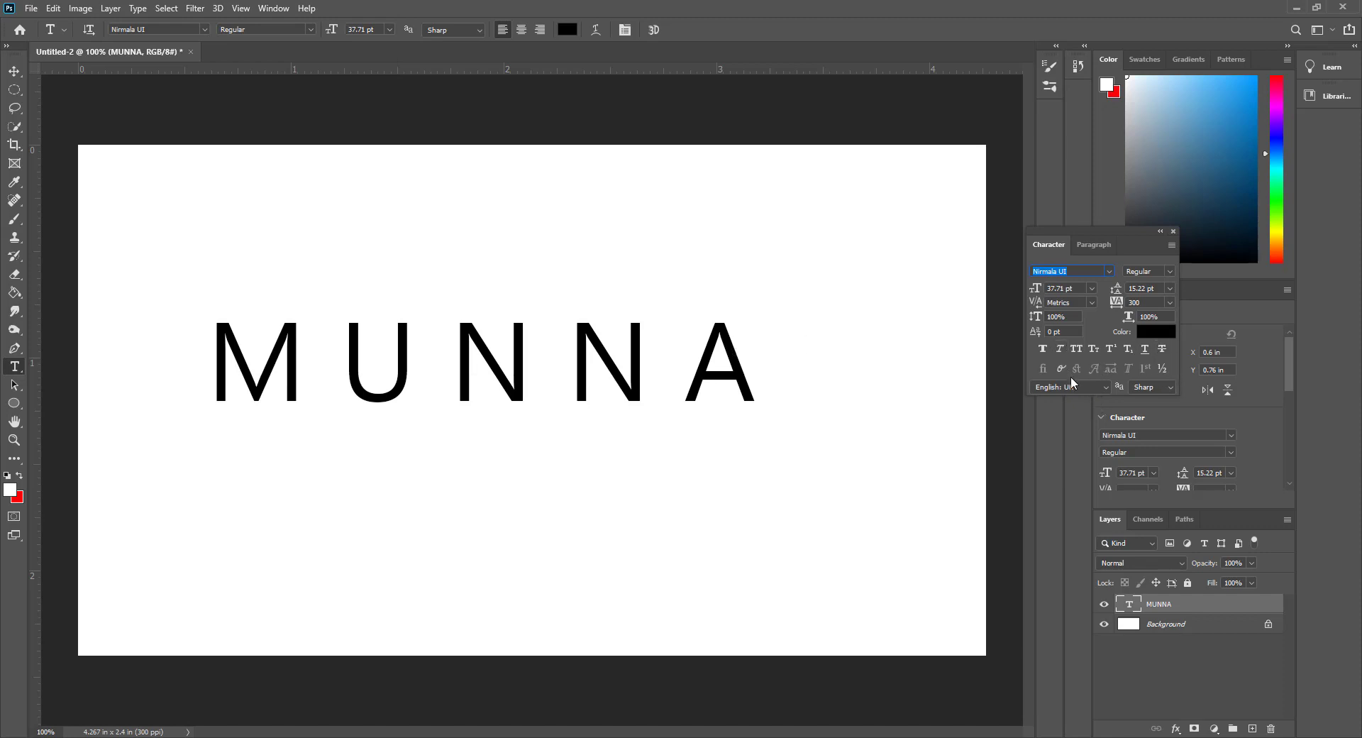
Try tracking values of 20 and 50 on the MUNNA text, then set its tracking to 100.
left_click(1154, 303)
key("Return")
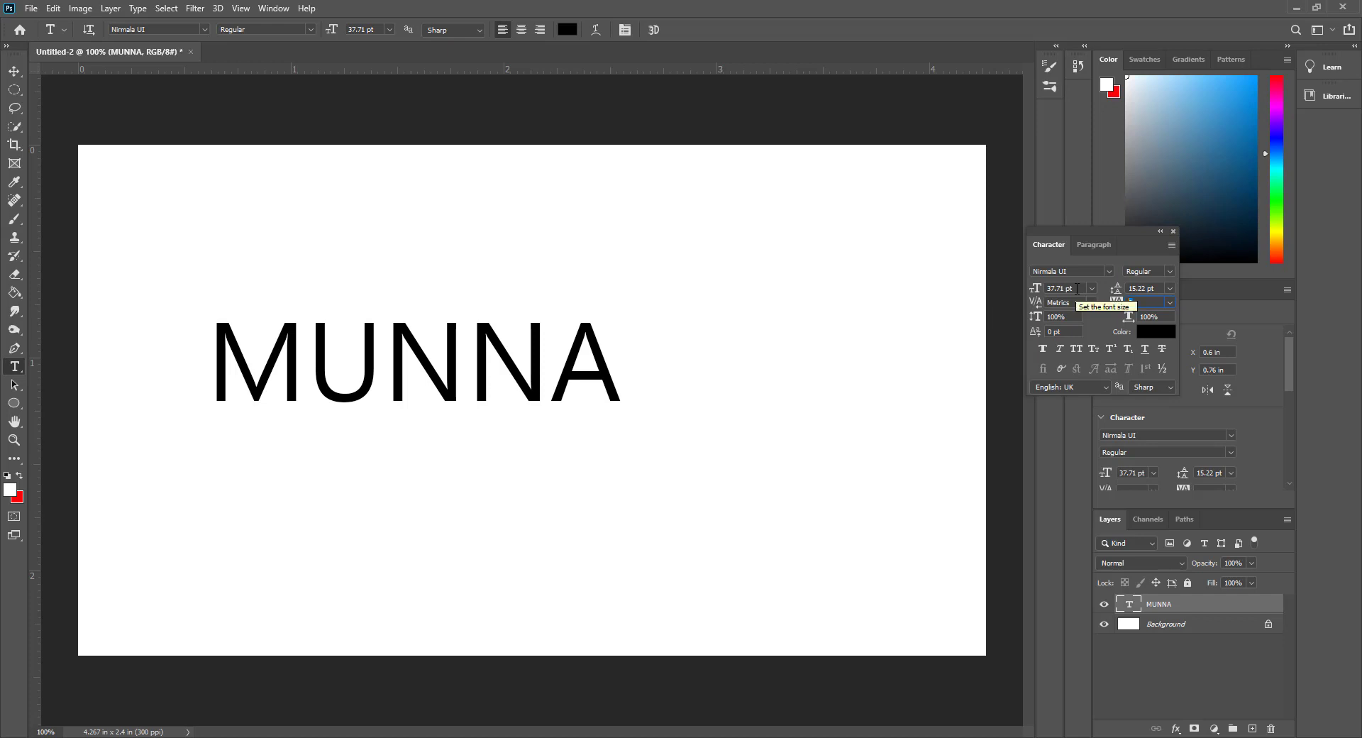
type("20")
key("Return")
key("Delete")
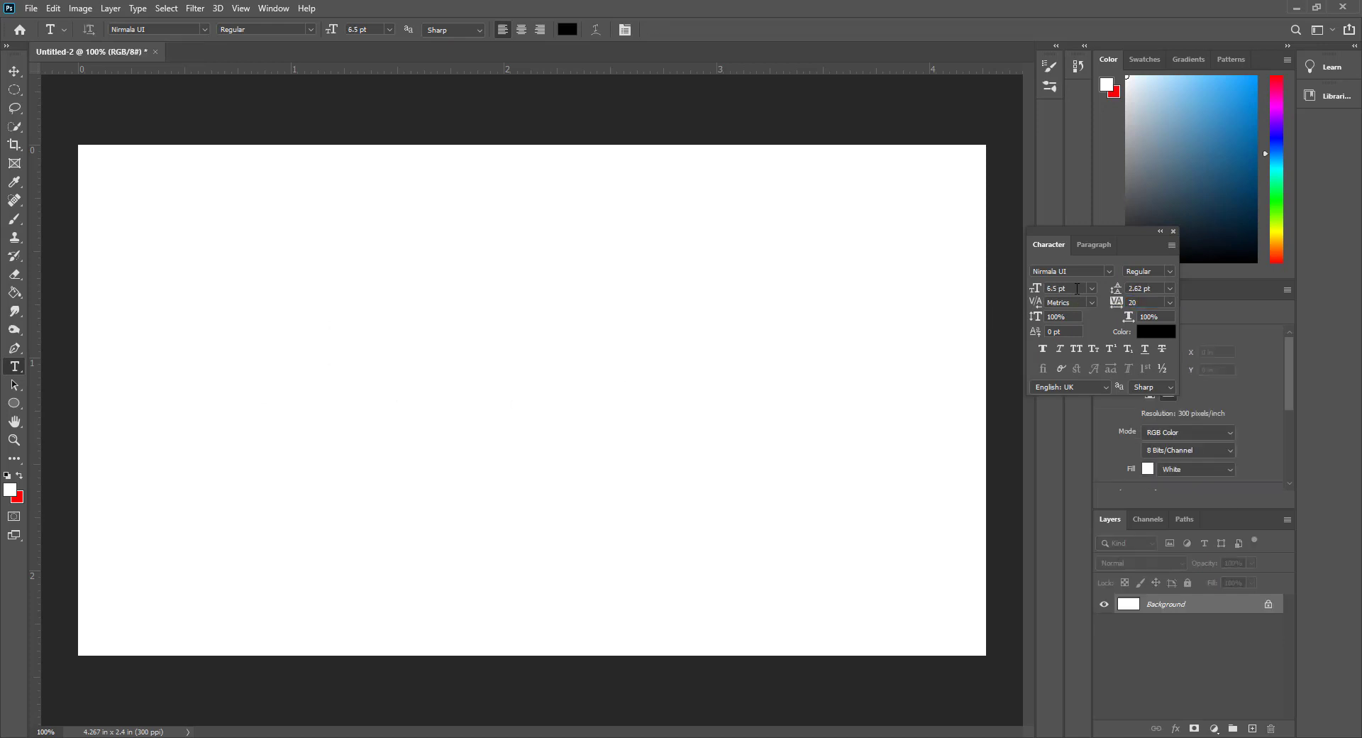
key("ctrl+z")
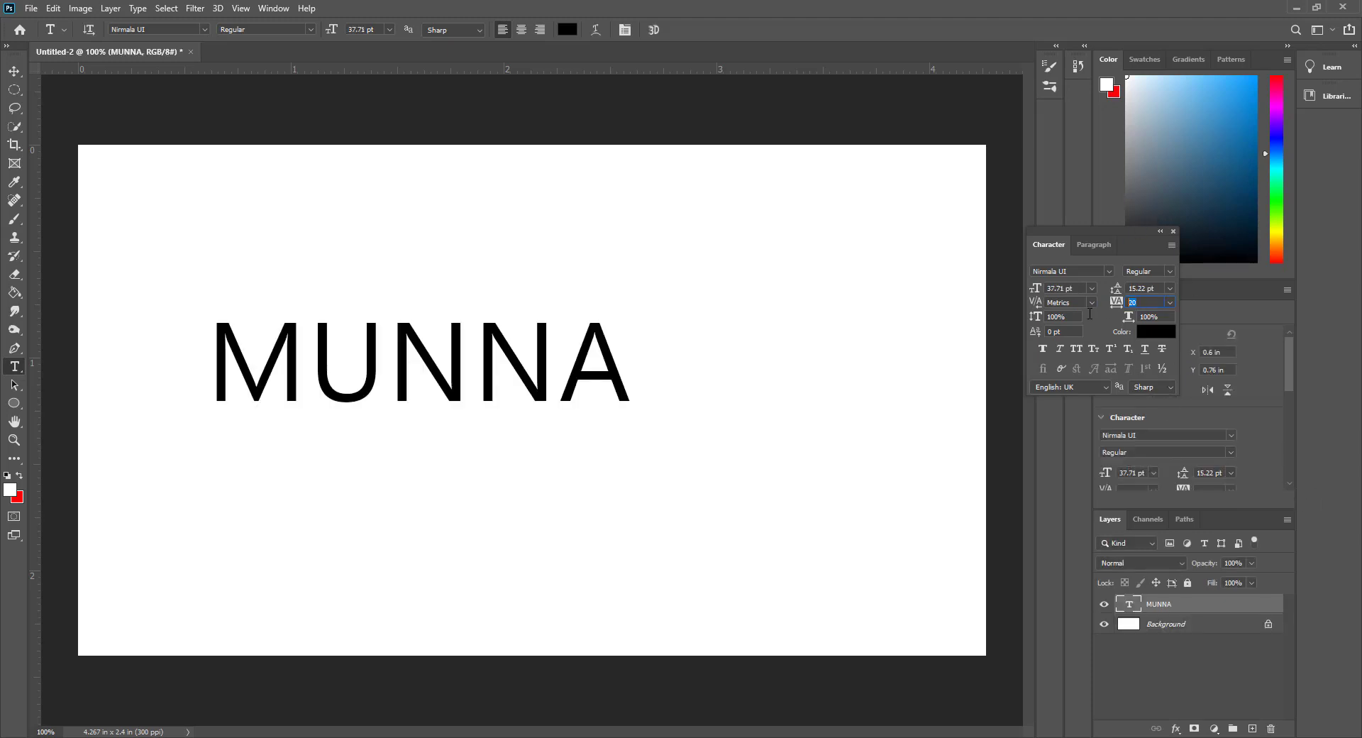
key("Return")
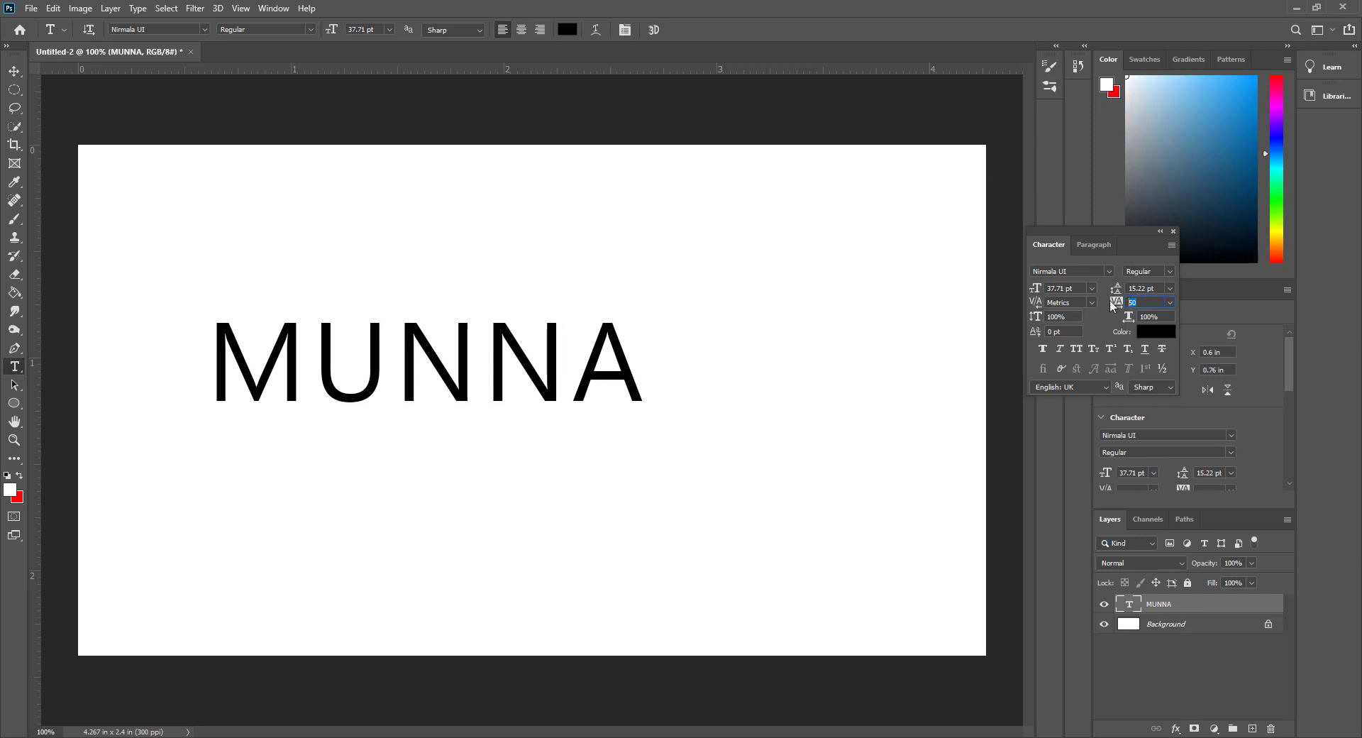
key("Return")
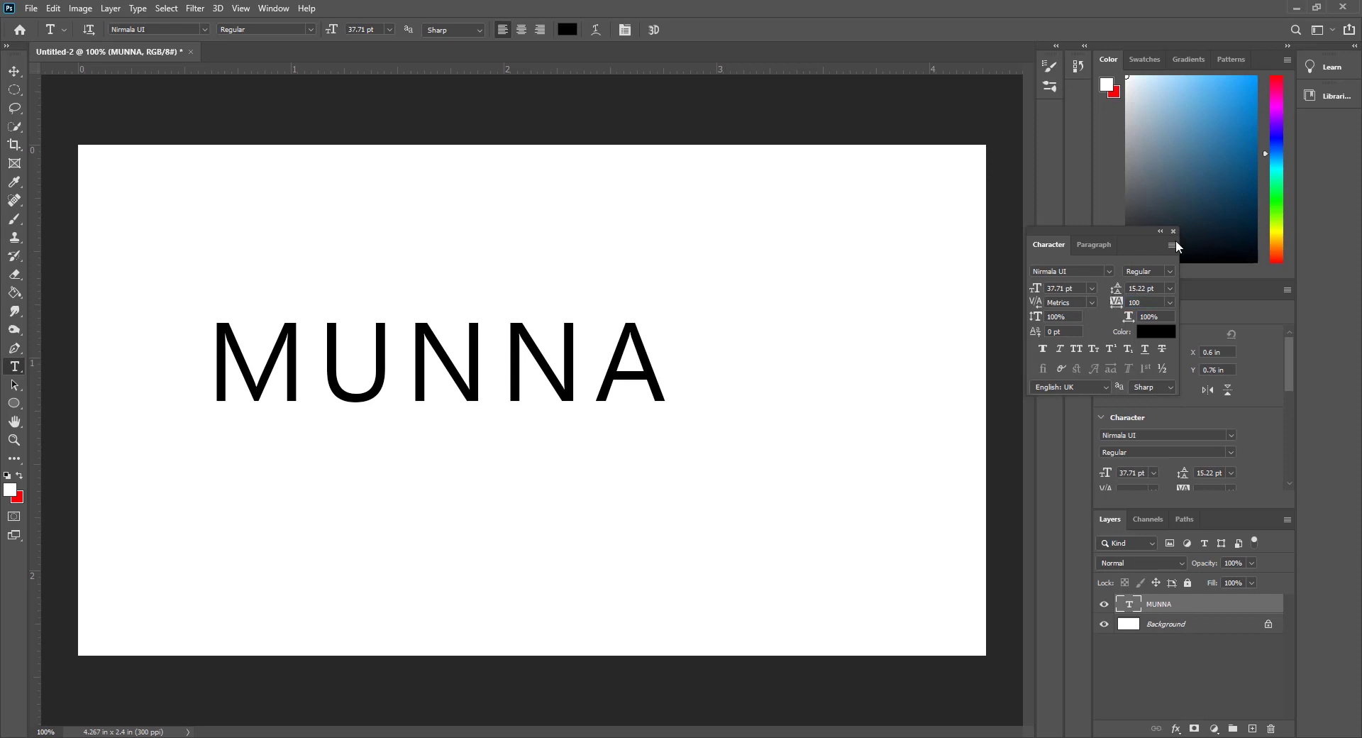
Try the Bold font style on the MUNNA text, then set it back to Regular.
left_click(1166, 274)
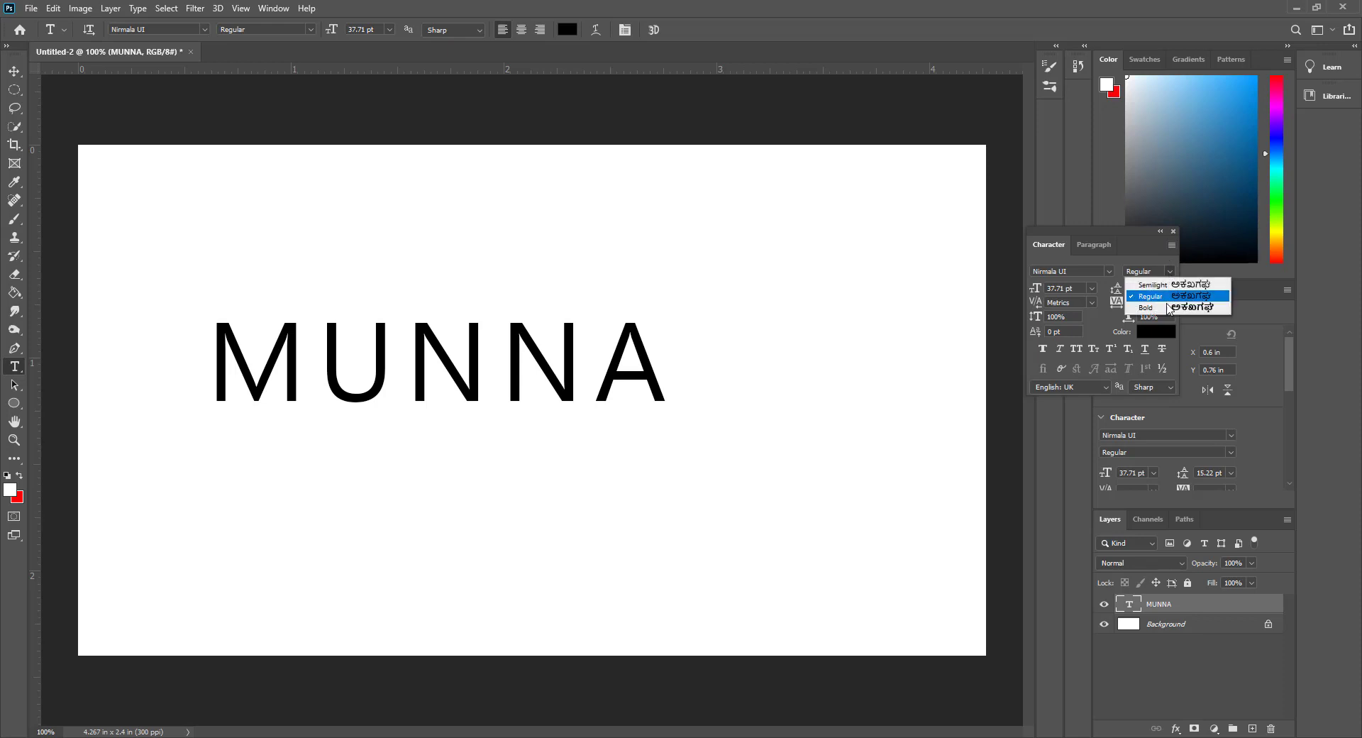
left_click(1165, 308)
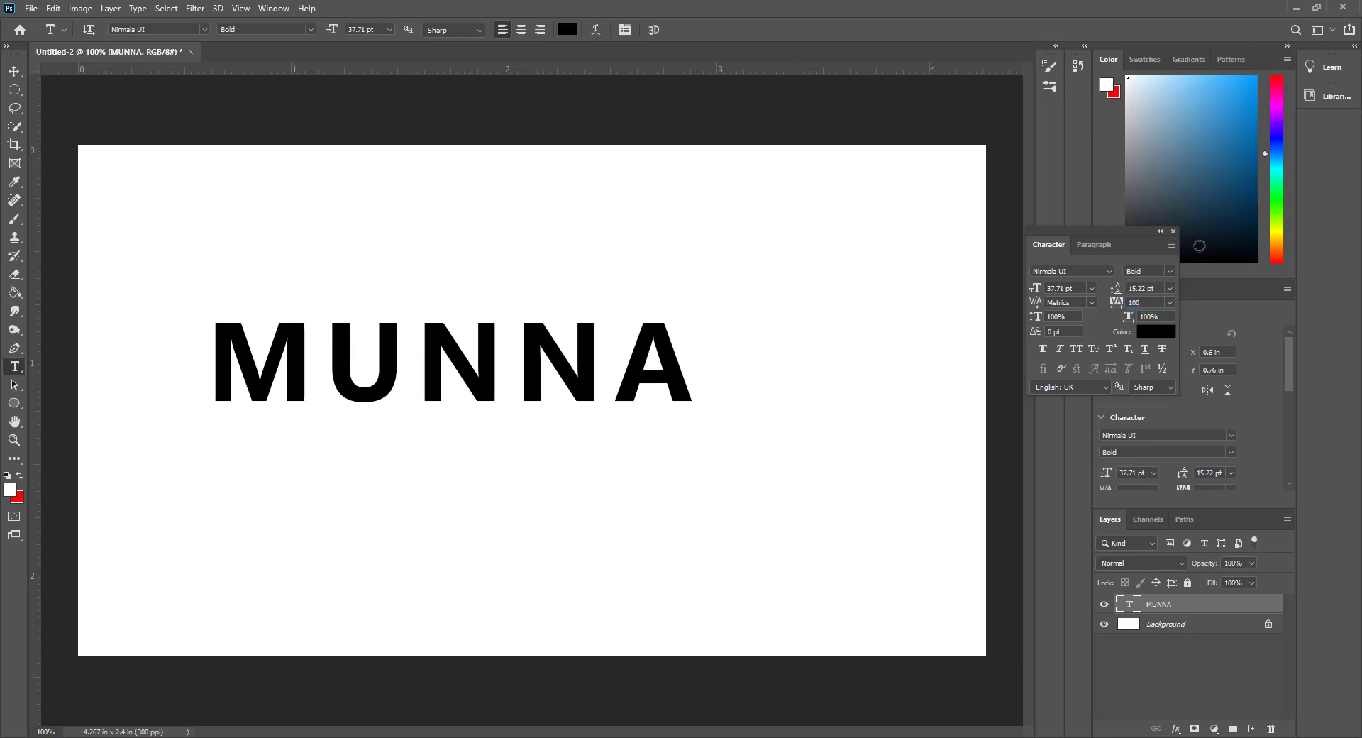
left_click(1168, 274)
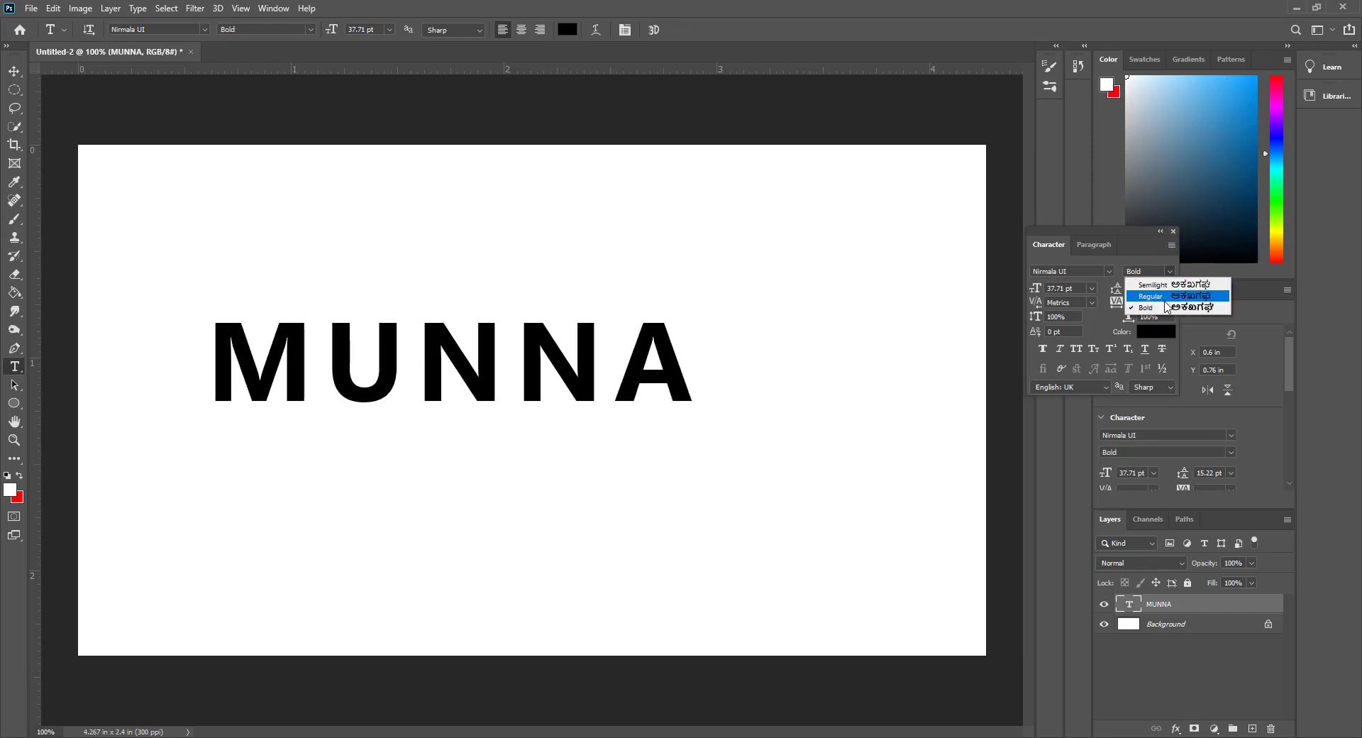
left_click(1156, 293)
Move the MUNNA text to the canvas centre, at about X 1 in, Y 0.85 in.
key("v")
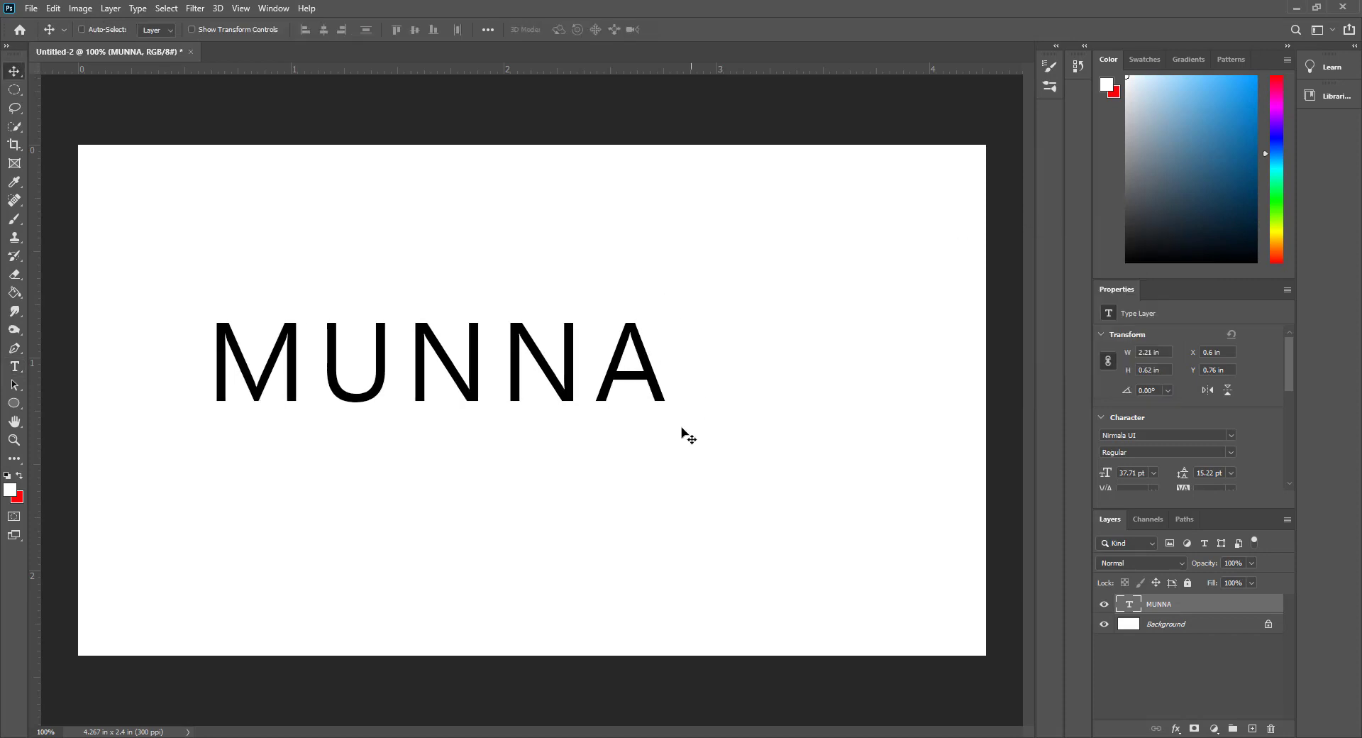
left_click_drag(507, 377, 584, 417)
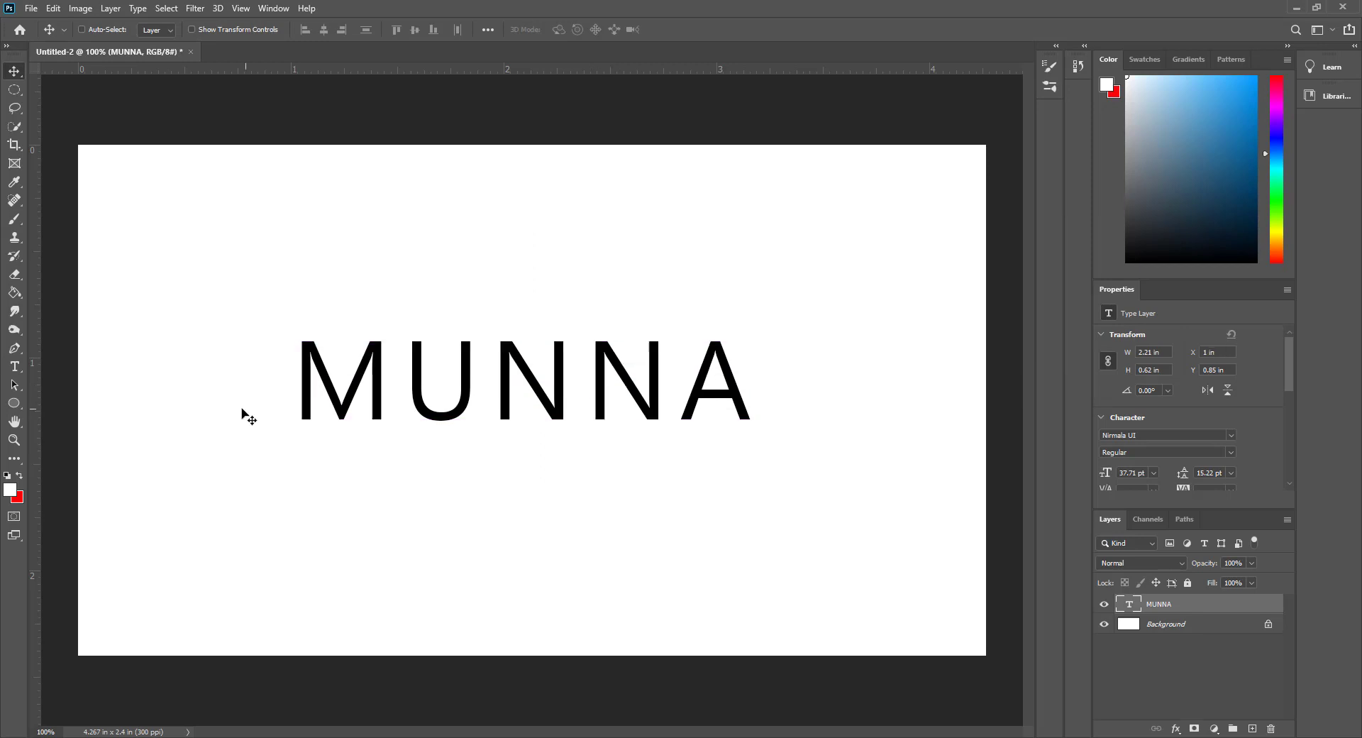
Recolor the entire MUNNA text with the blue foreground color 0096fa.
left_click(14, 366)
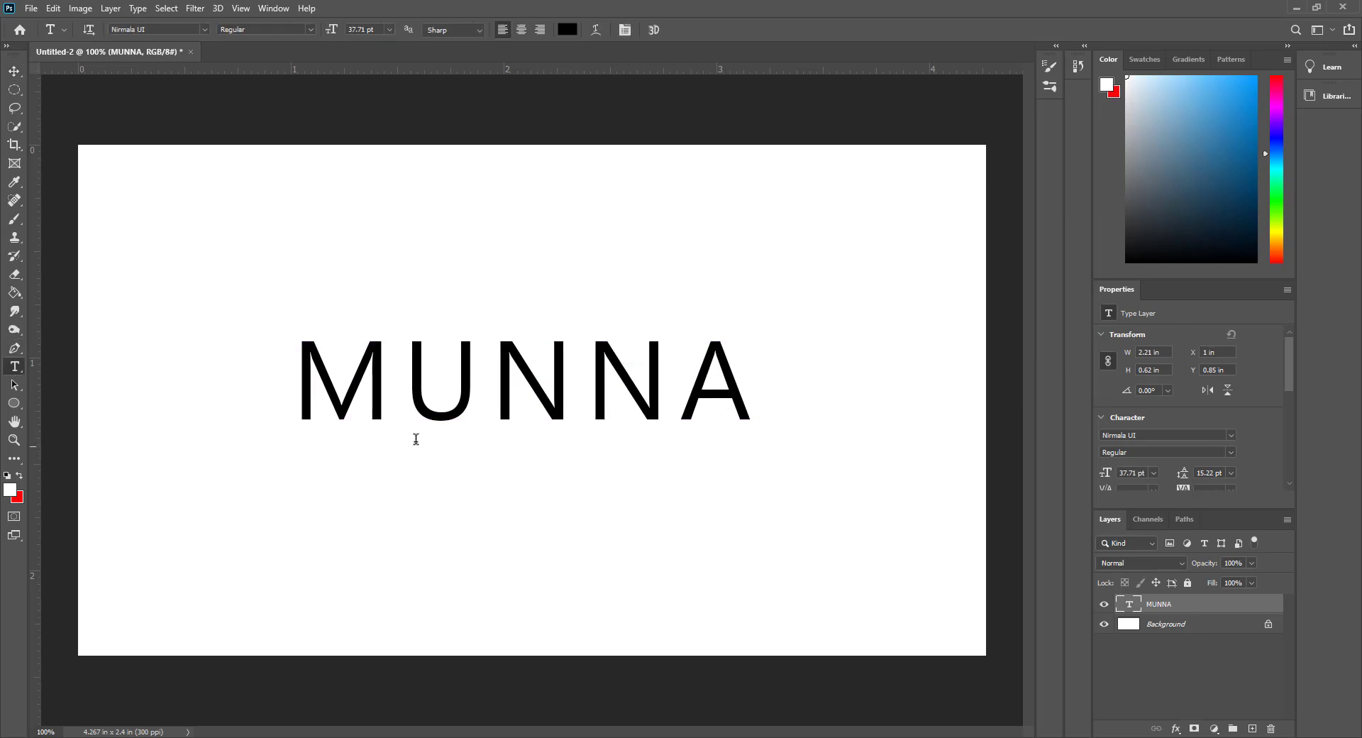
left_click(411, 400)
key("ctrl+a")
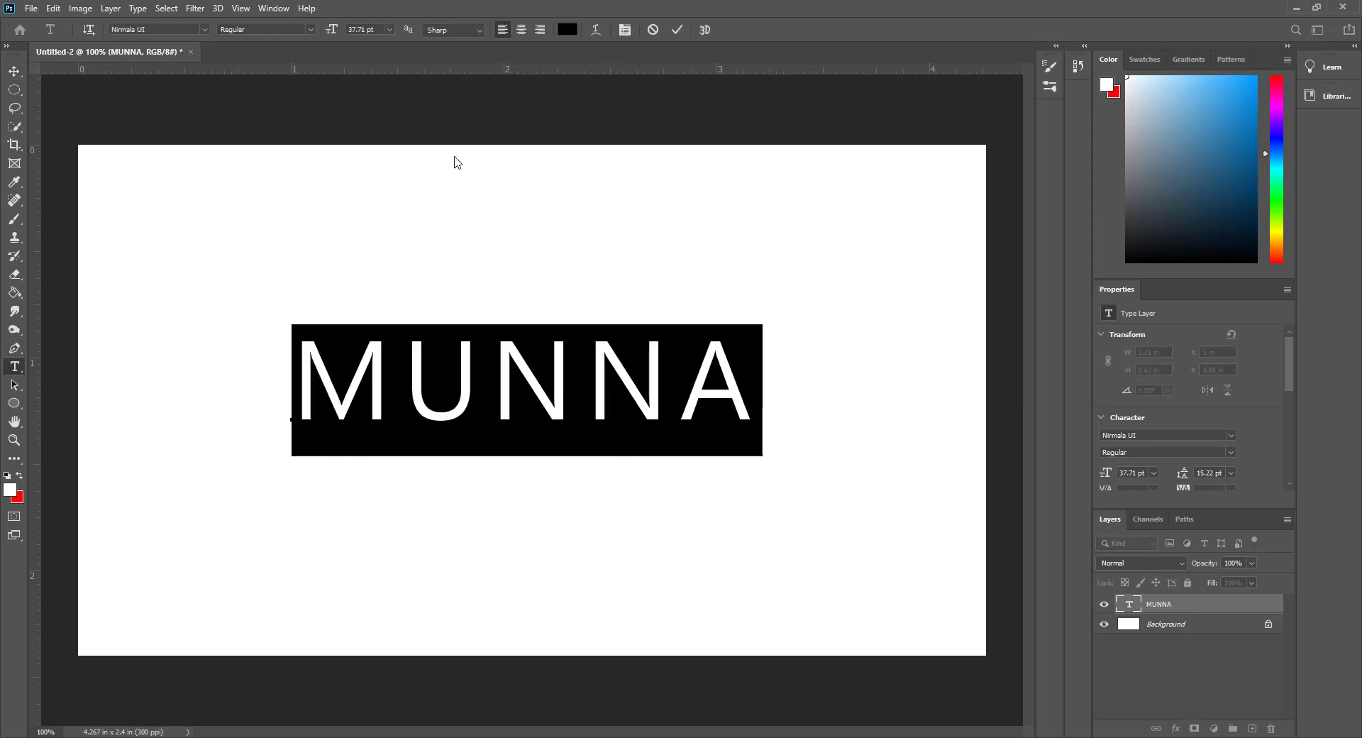
left_click(10, 489)
left_click(856, 493)
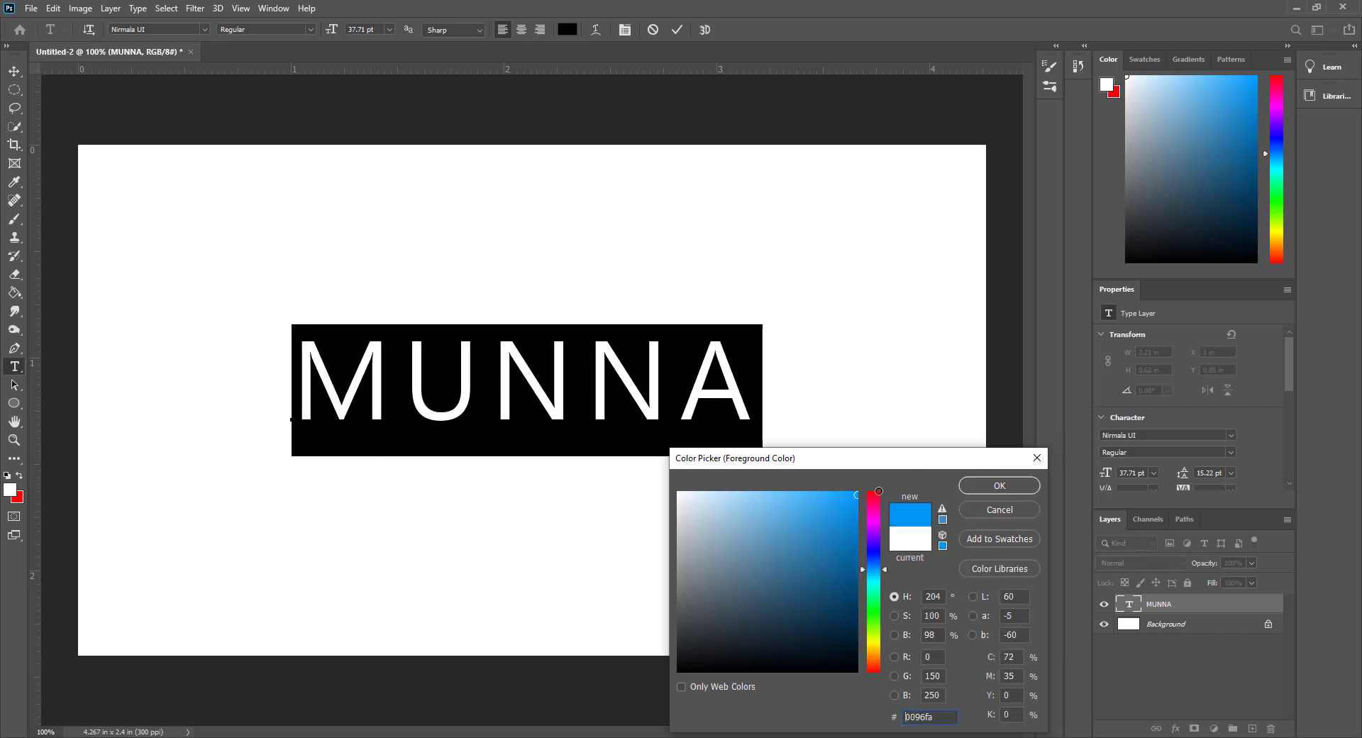
left_click(1006, 492)
left_click(608, 403)
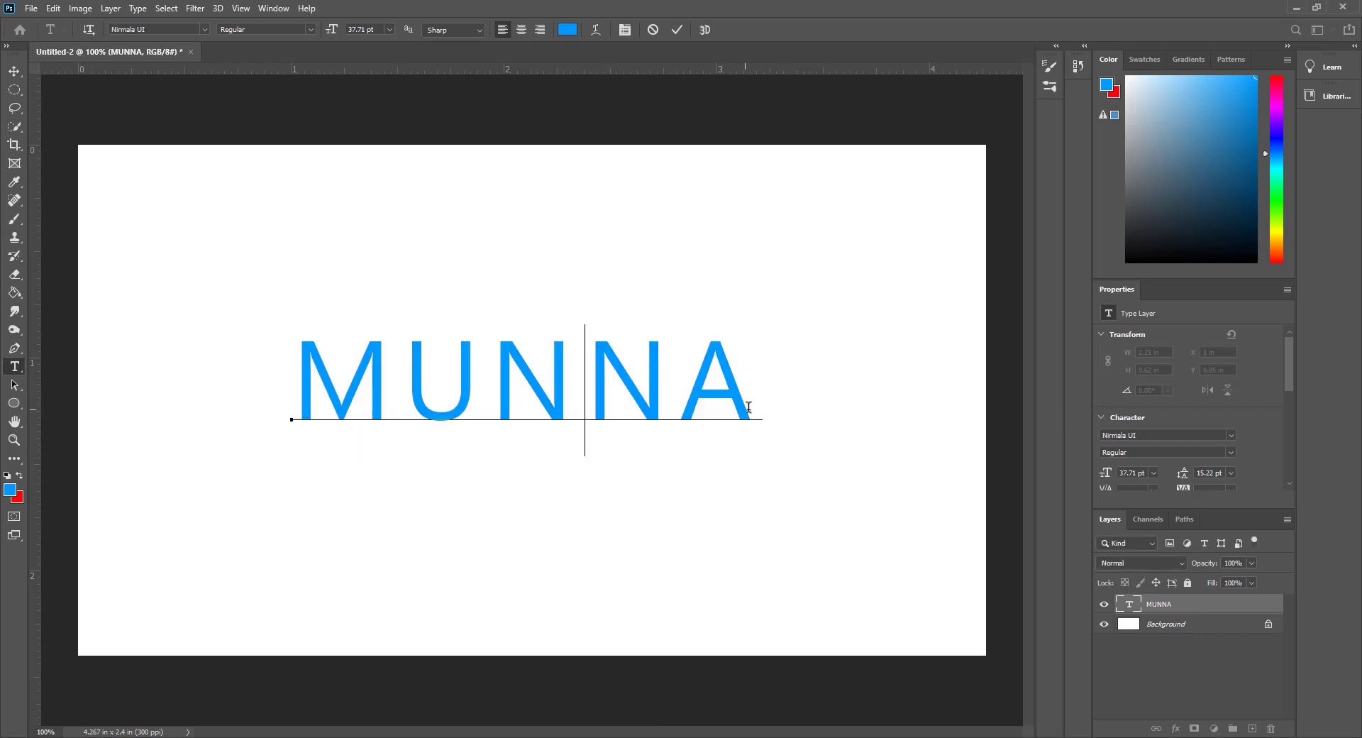
Commit the MUNNA text edit and add a Bevel & Emboss effect to its layer.
left_click(678, 30)
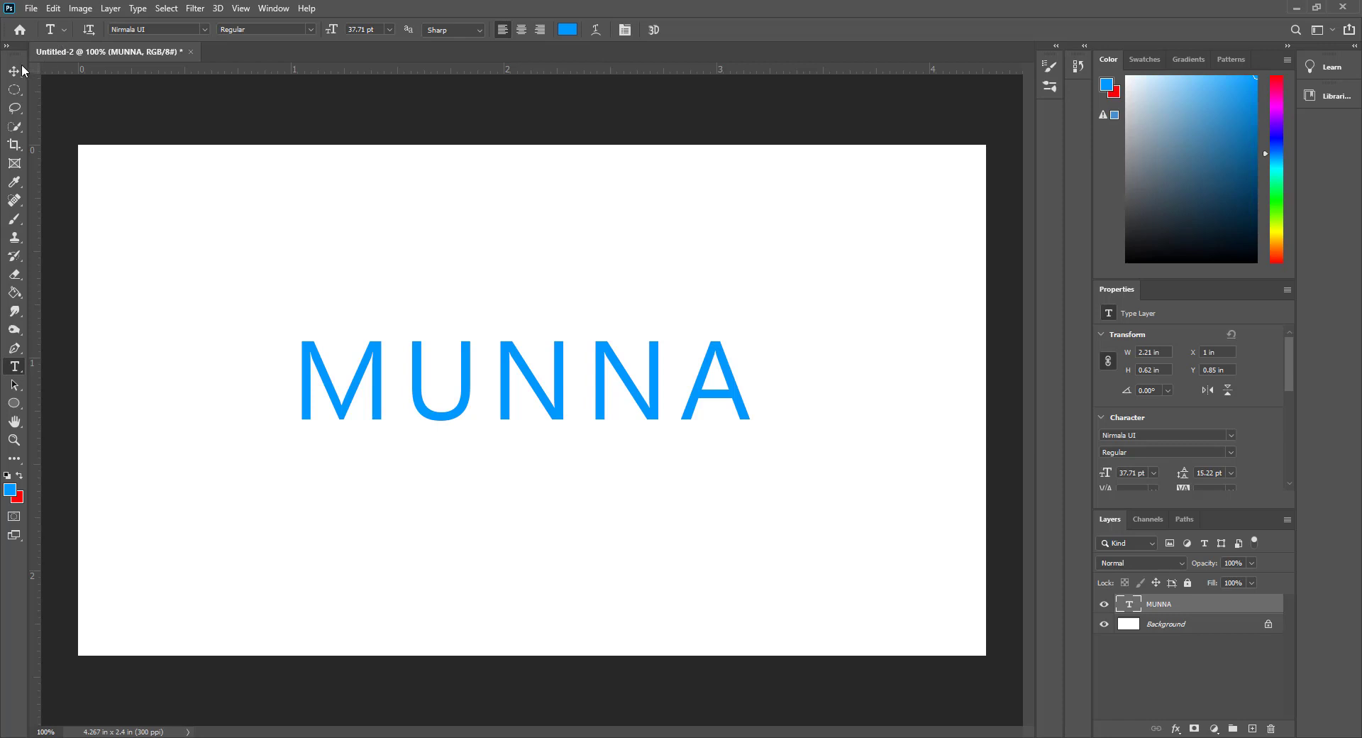
left_click(1171, 622)
left_click(1167, 605)
double_click(1275, 608)
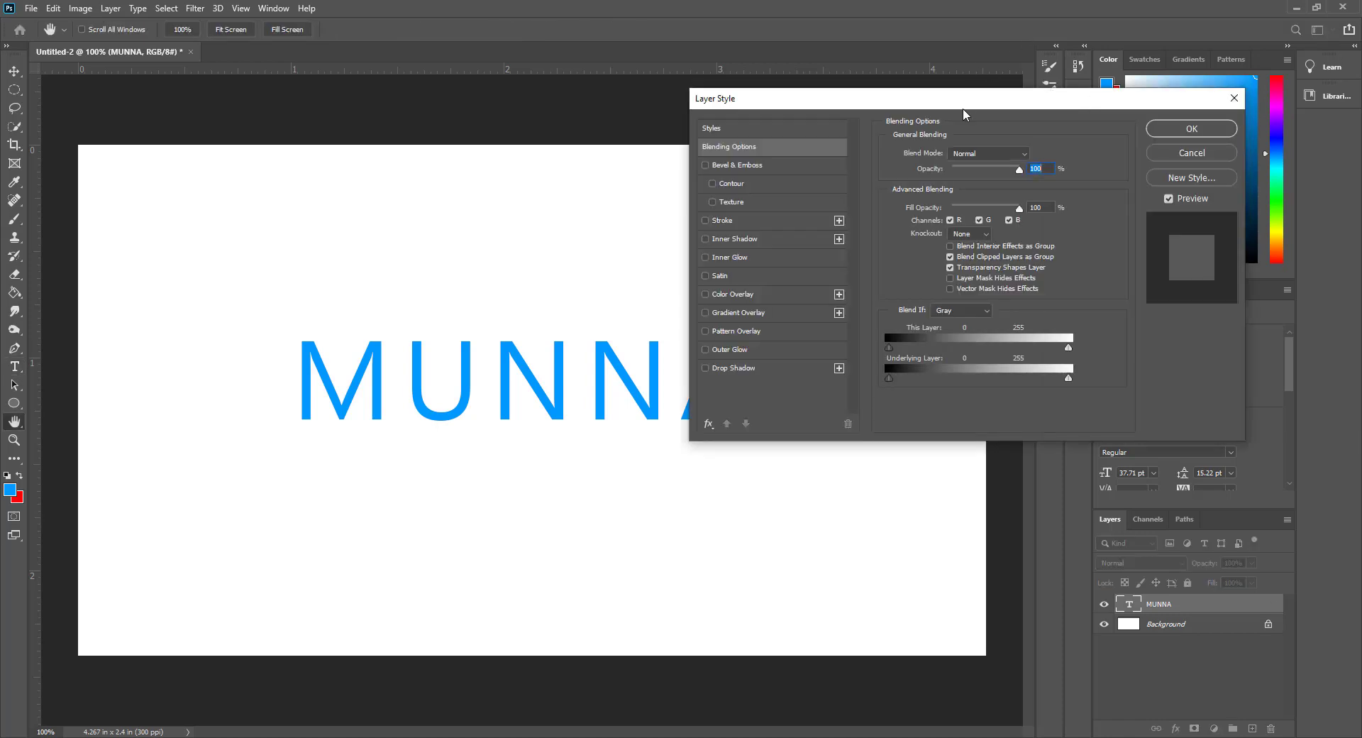
left_click_drag(963, 109, 1132, 133)
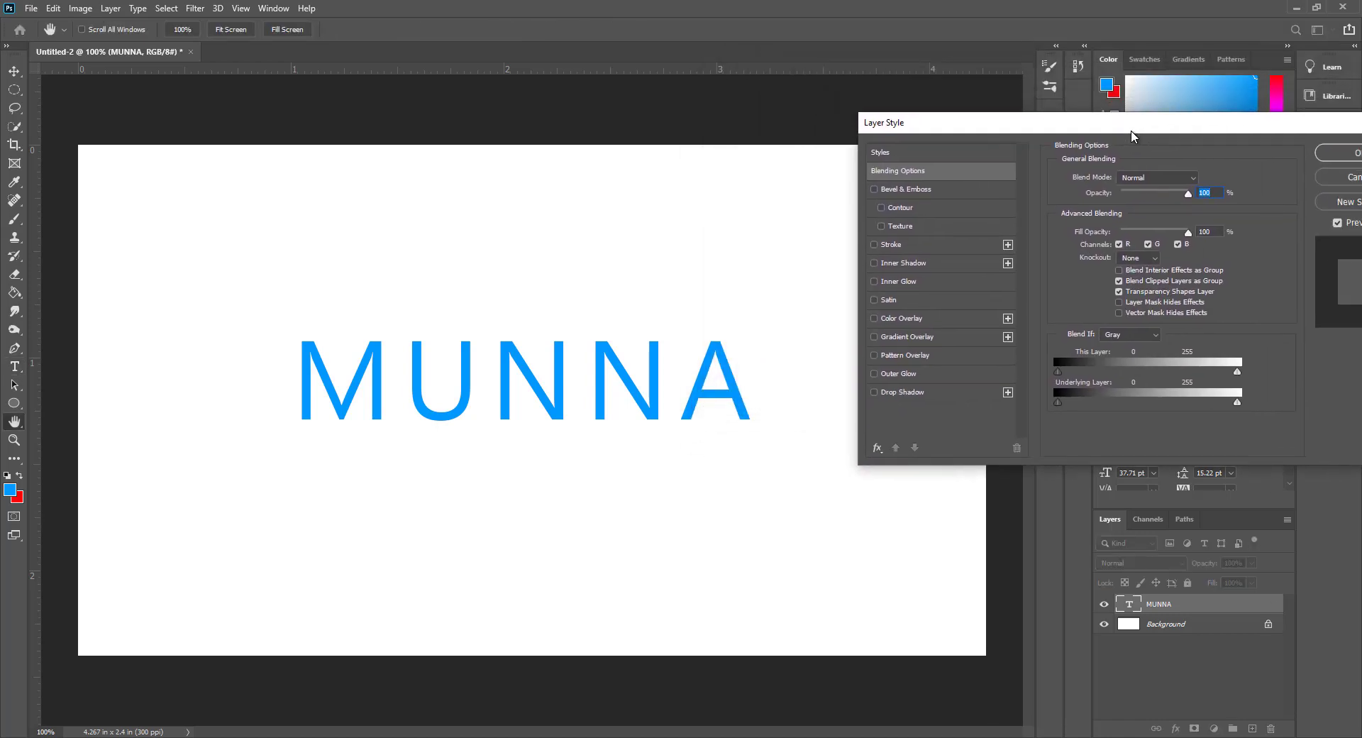
left_click(888, 190)
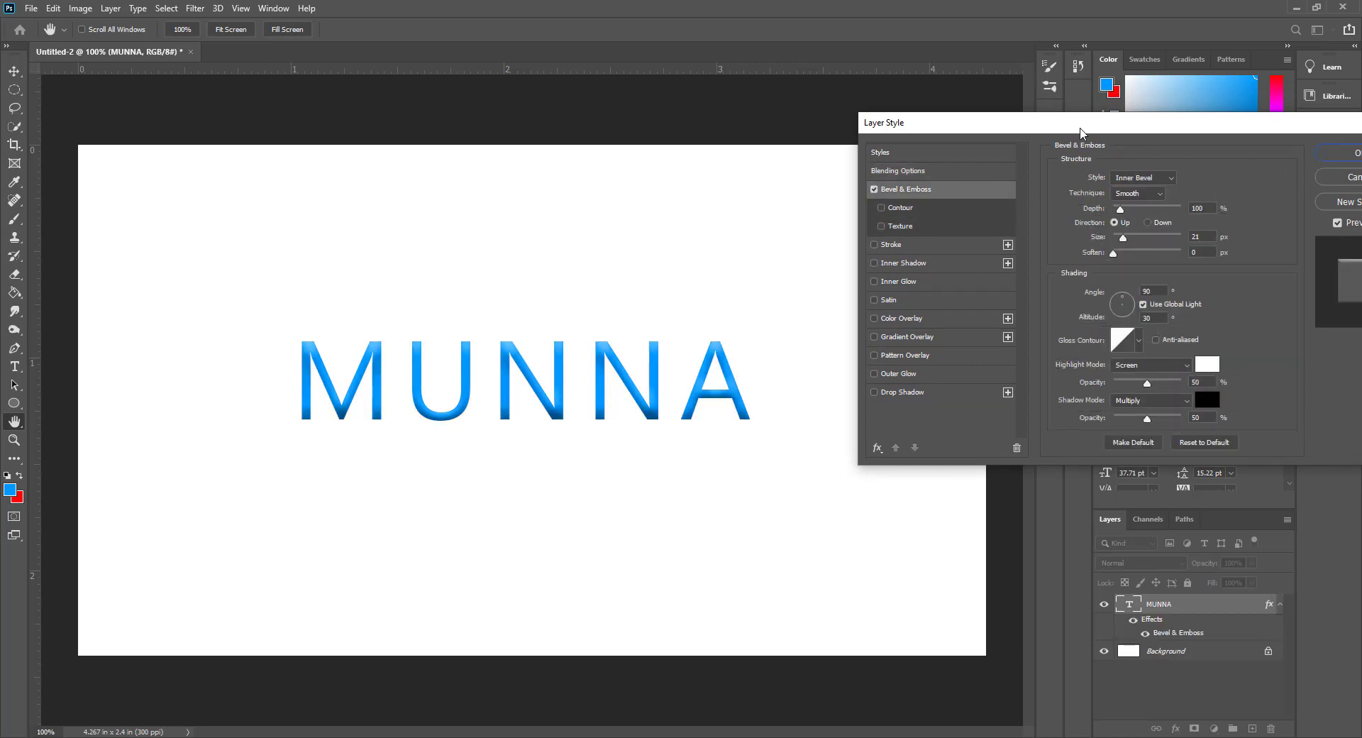
Set the MUNNA bevel's depth to about 292%, size to 9 px and soften to 1 px.
left_click_drag(1079, 126, 1050, 44)
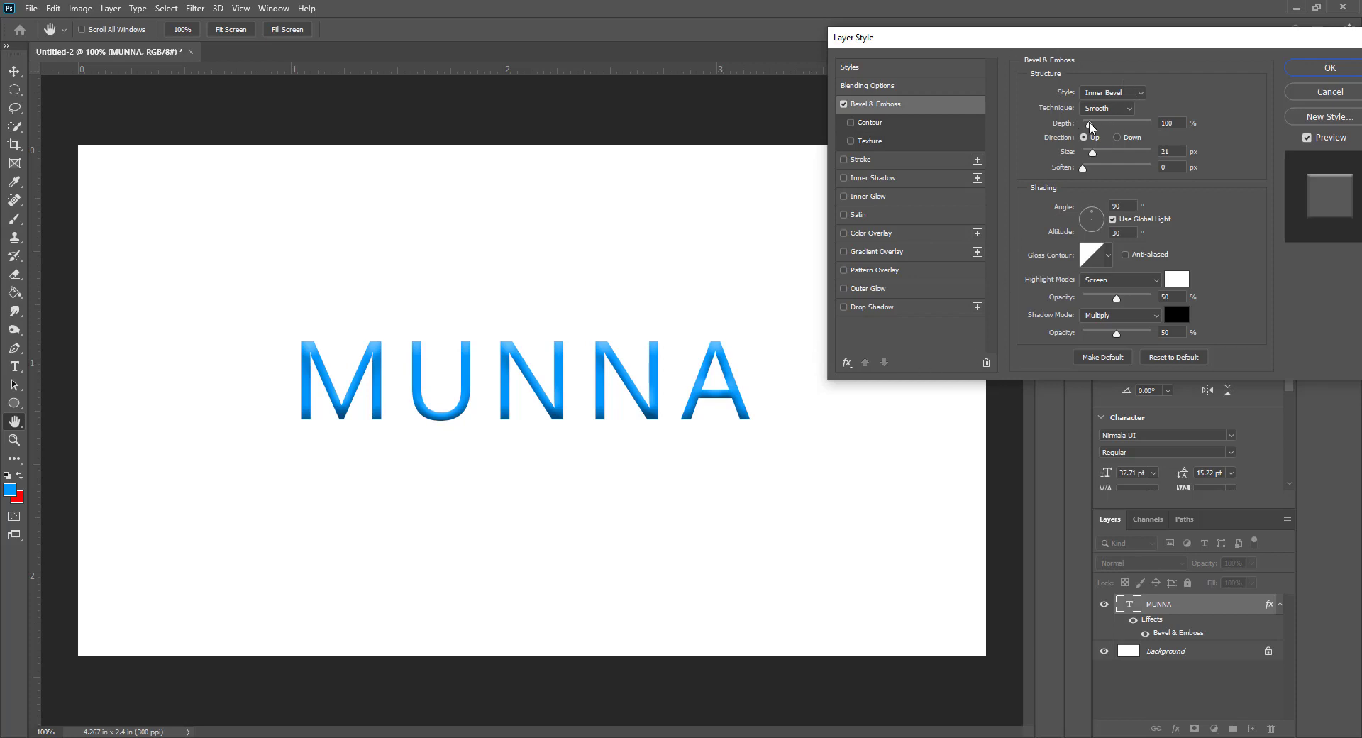
left_click_drag(1089, 124, 1202, 124)
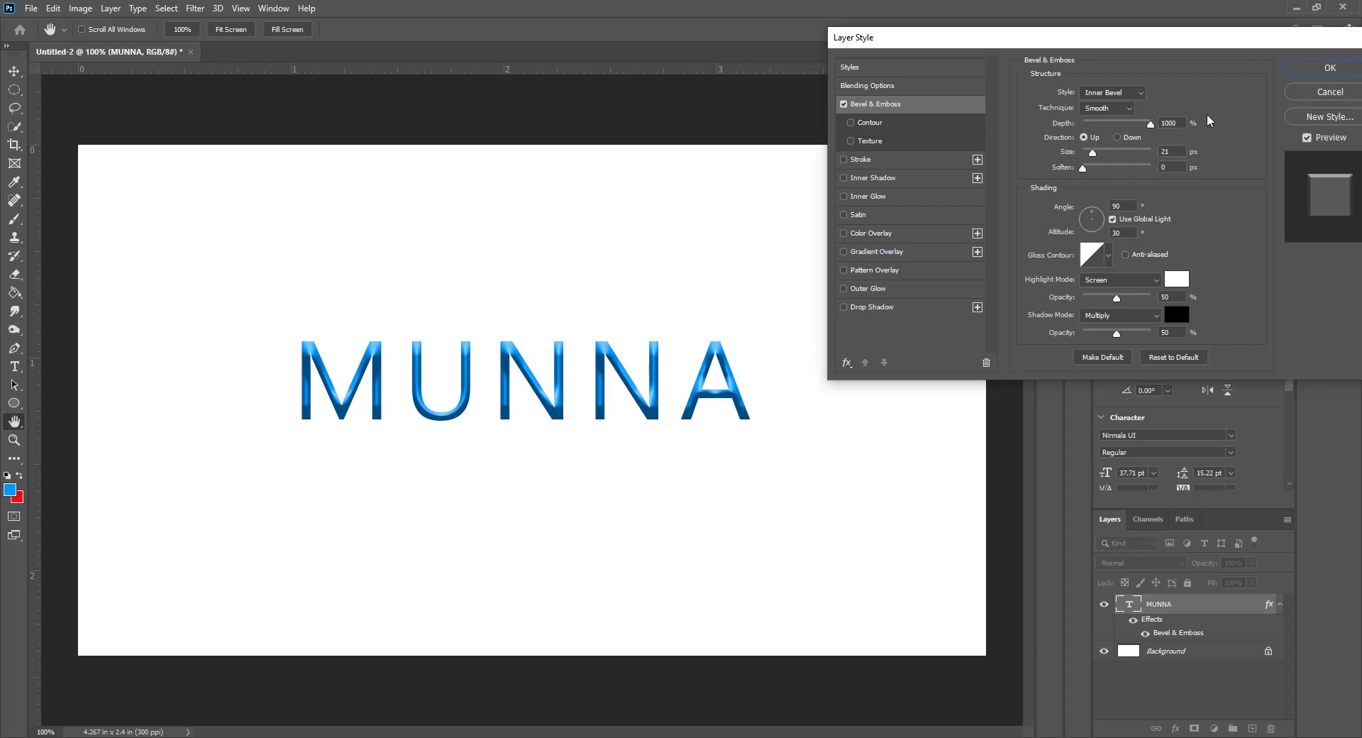
left_click_drag(1125, 125, 1091, 158)
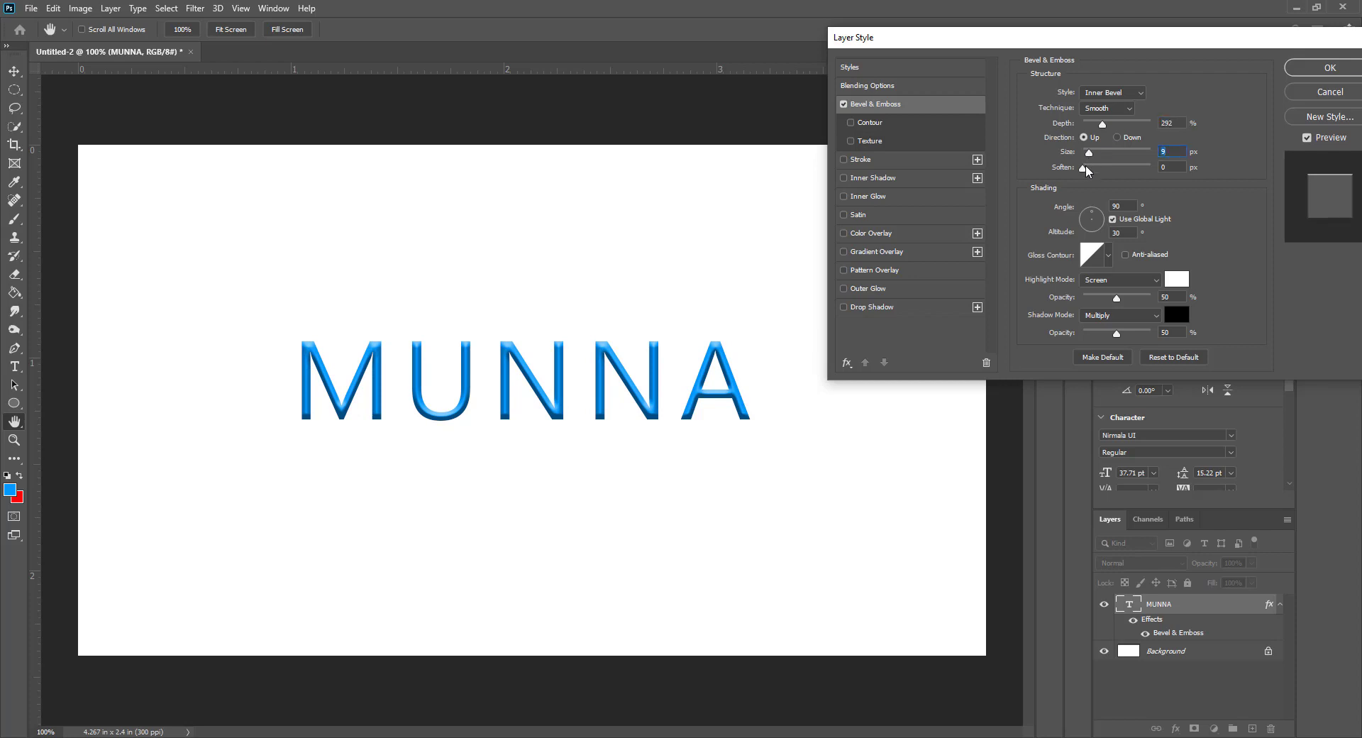
mouse_move(1099, 168)
left_mouse_down()
mouse_move(1192, 167)
mouse_move(1091, 175)
left_mouse_up()
Raise the bevel's highlight opacity to about 81% and apply the layer style.
left_click_drag(1117, 298, 1149, 298)
left_click(1132, 298)
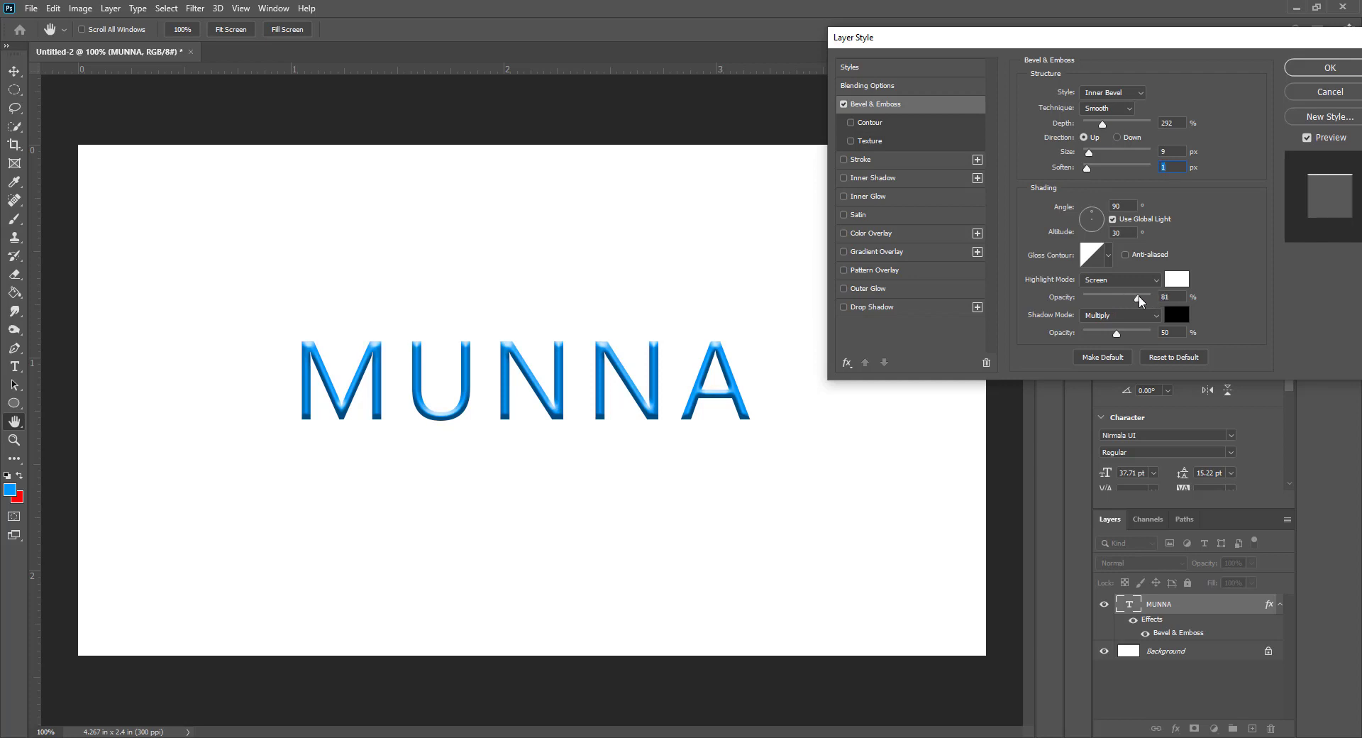
left_click(1138, 298)
left_click_drag(1117, 338, 1119, 338)
left_click(1350, 68)
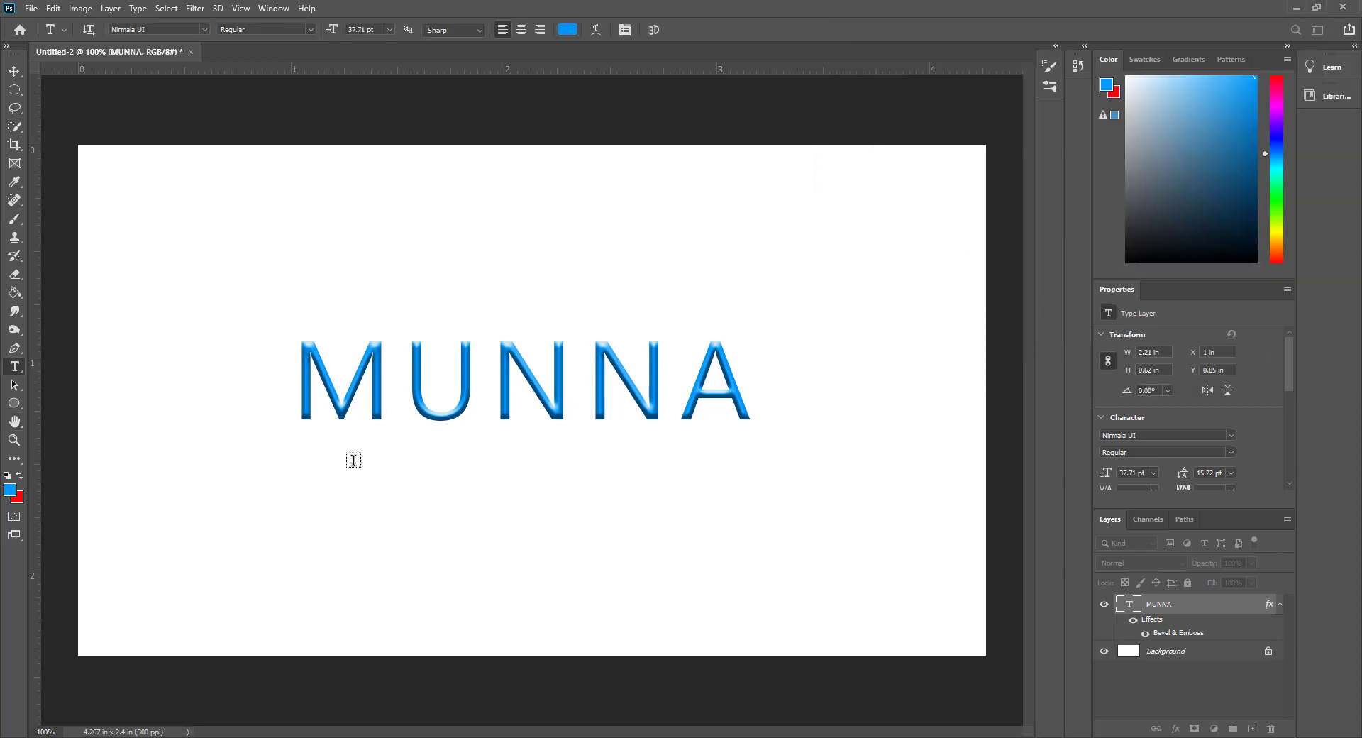
Change the font of the entire MUNNA text to Montserrat Bold and commit the edit.
left_click(397, 373)
key("ctrl+a")
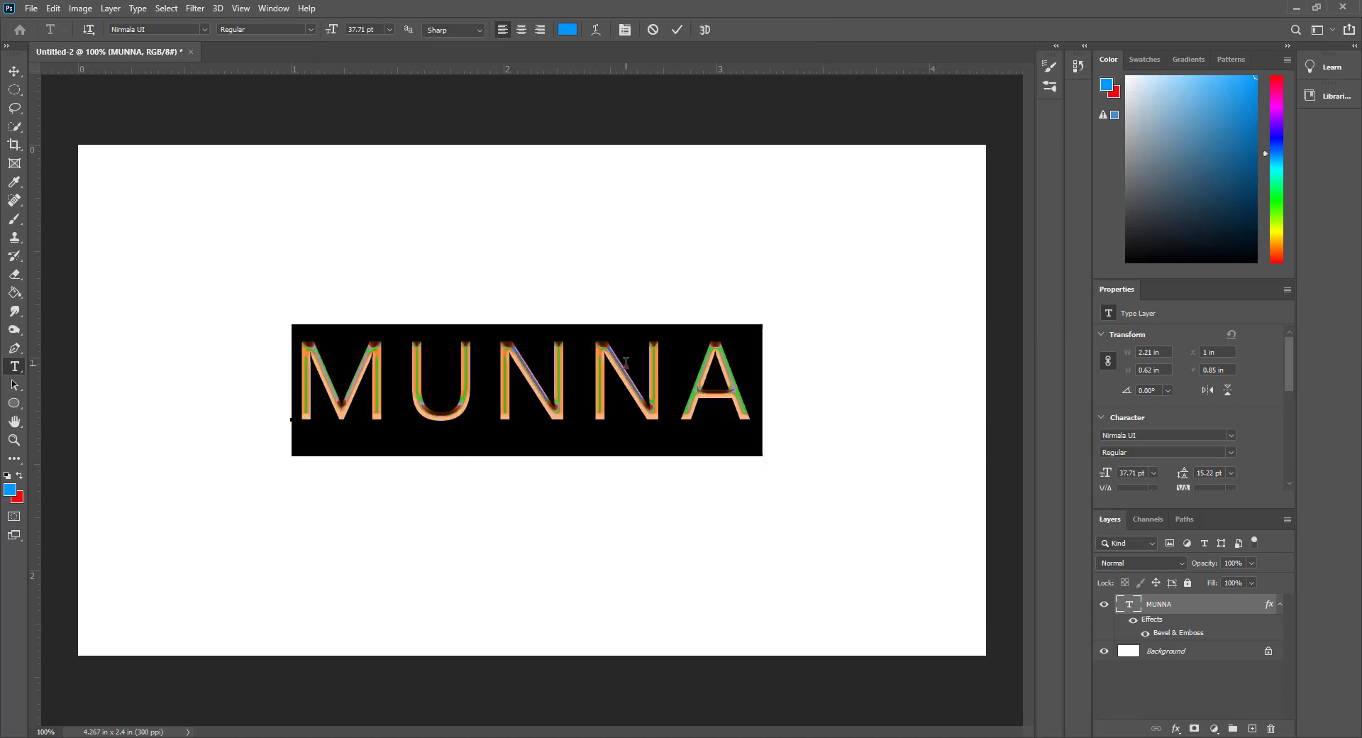
left_click(152, 29)
type("MONT")
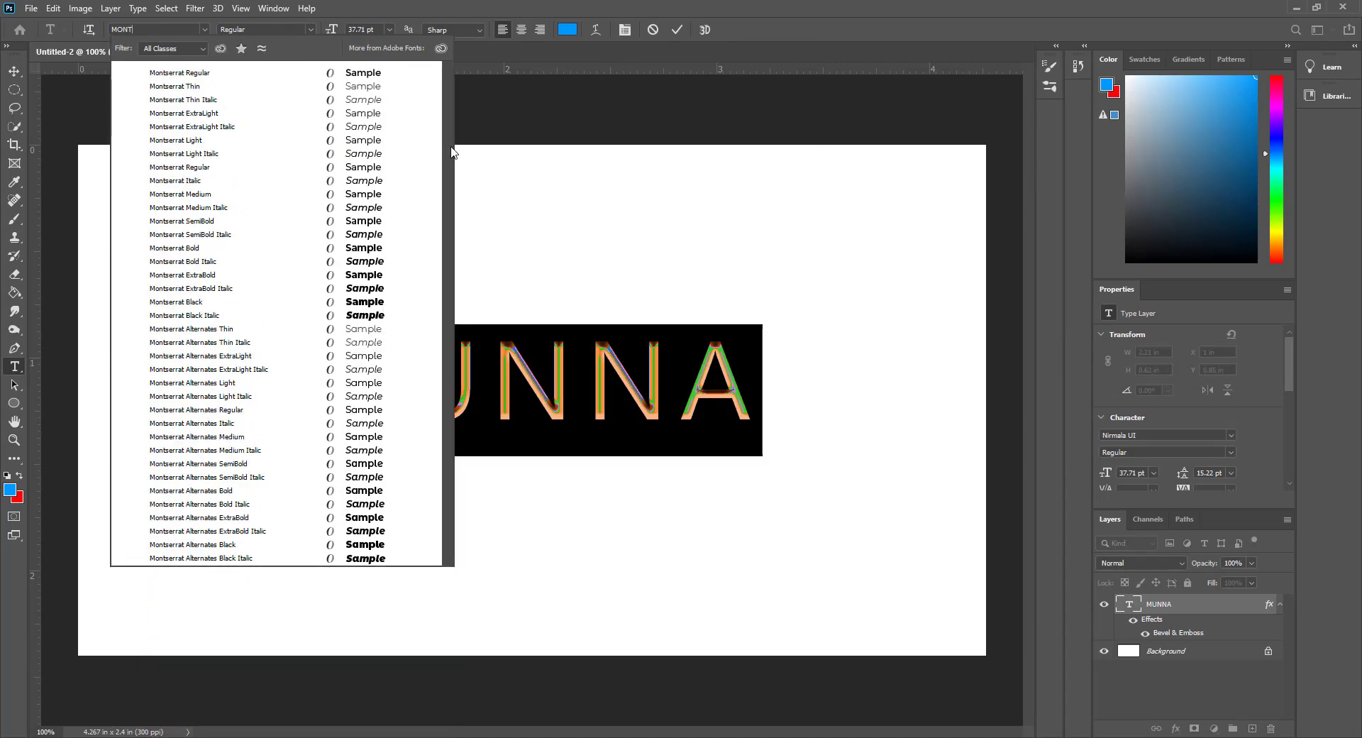
left_click(225, 248)
left_click(408, 383)
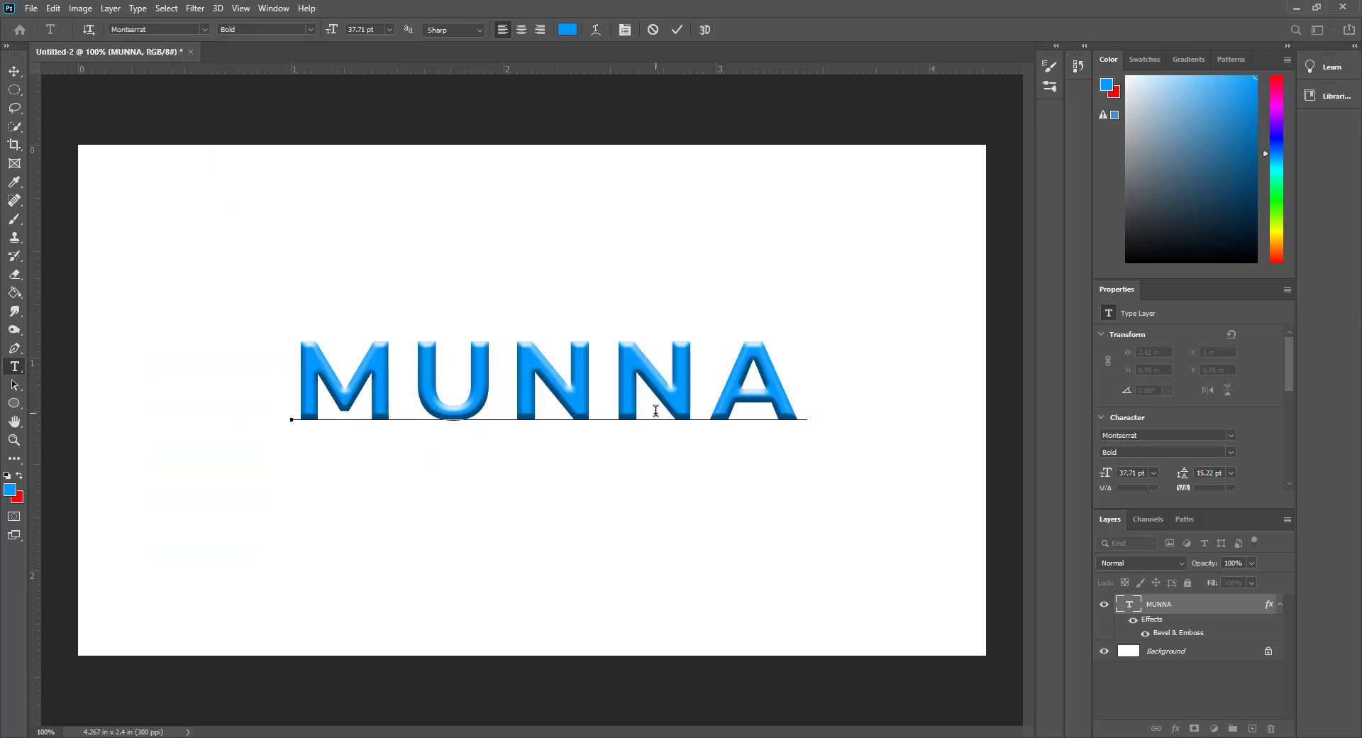
left_click(677, 29)
Draw a rectangle shape covering the whole canvas, about 1302 by 746 px.
left_click(10, 489)
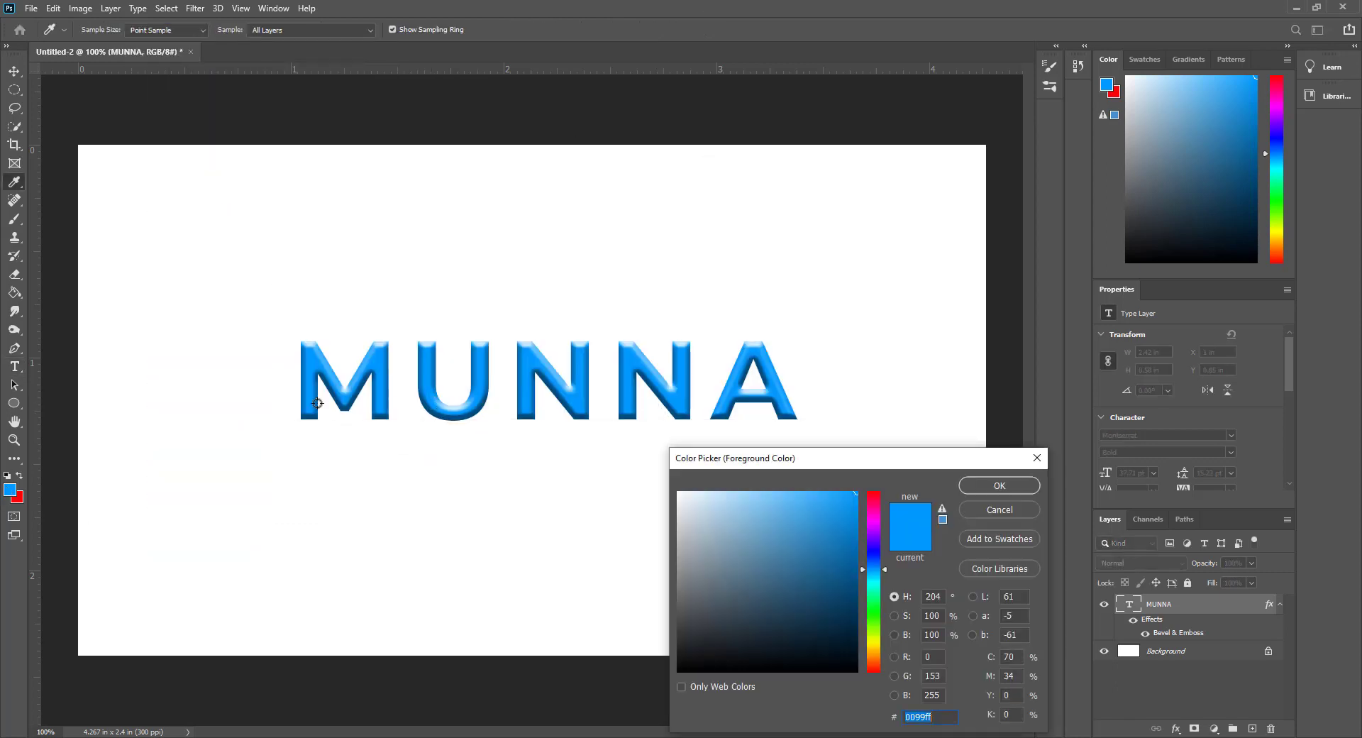
left_click(999, 509)
left_click_drag(14, 403, 84, 406)
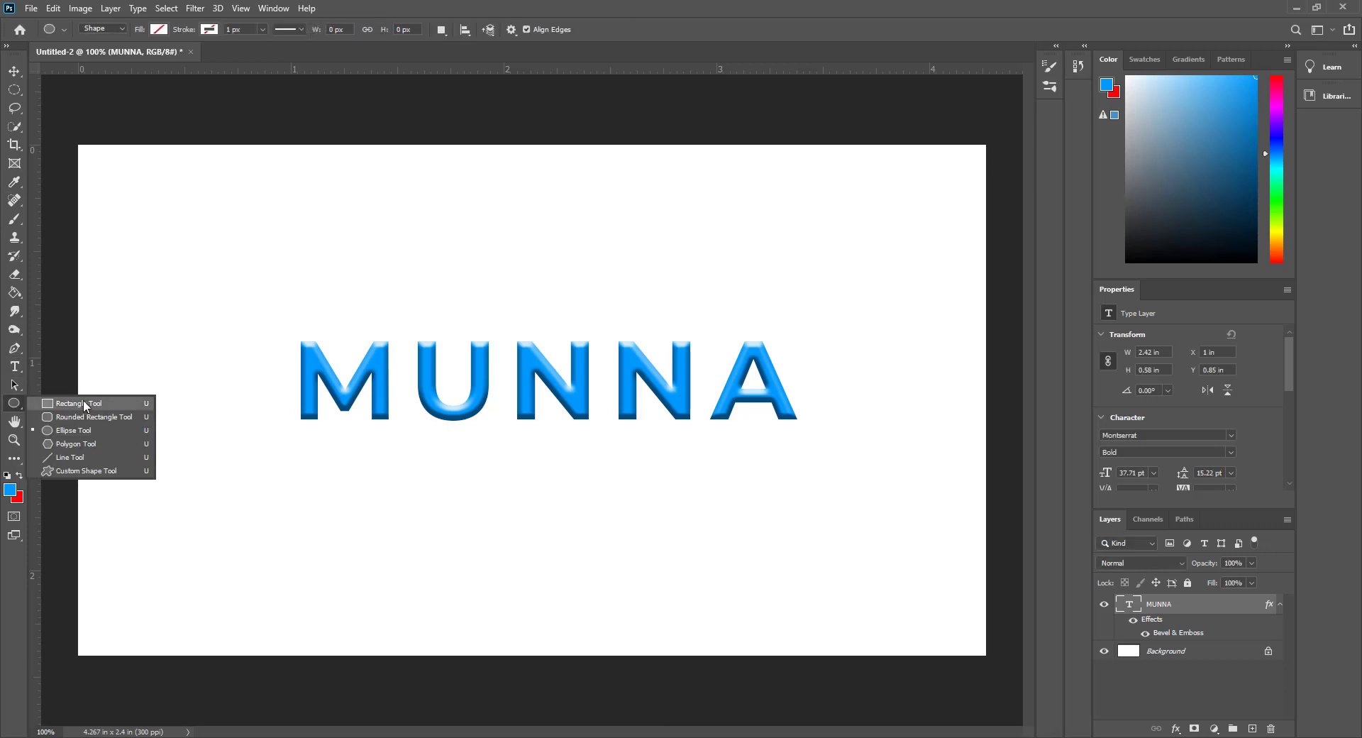
left_click(84, 403)
left_click_drag(73, 137, 997, 666)
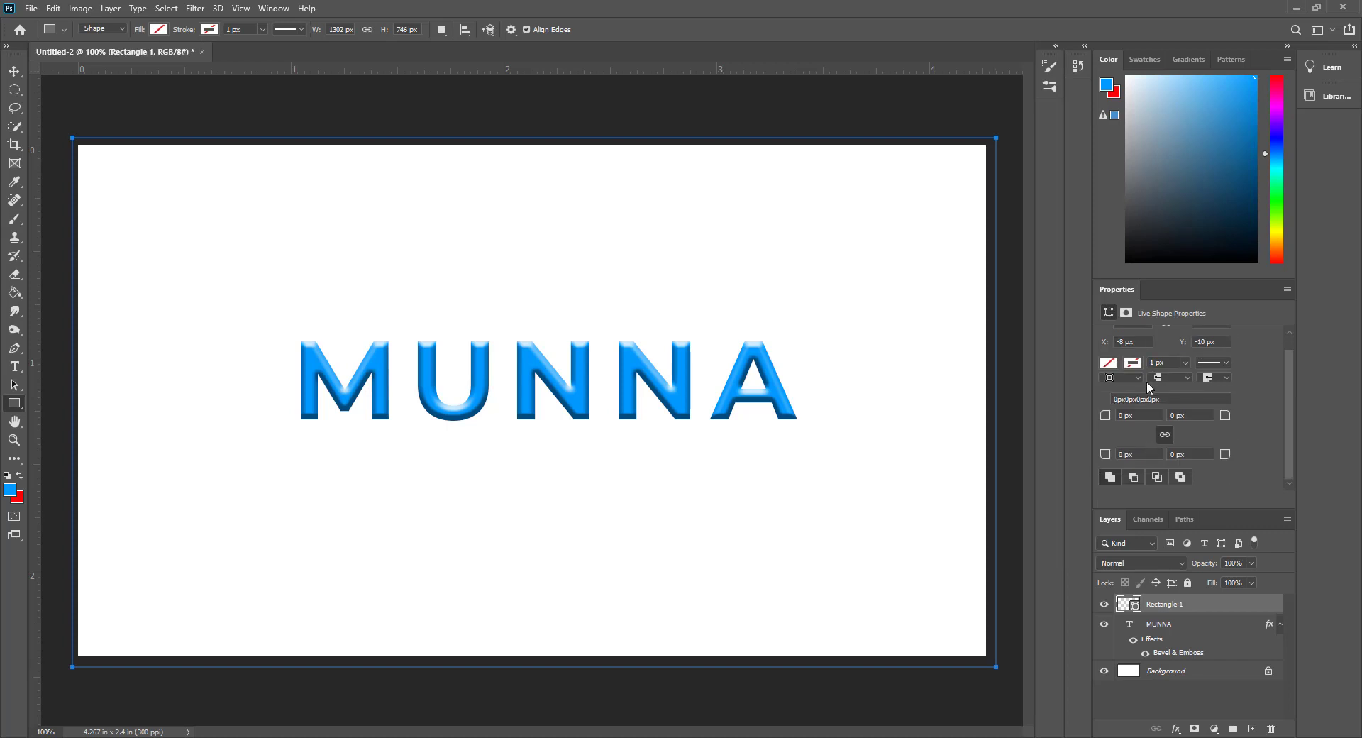
Fill the canvas-sized rectangle with the solid dark gray 4e4e4e.
left_click(1107, 362)
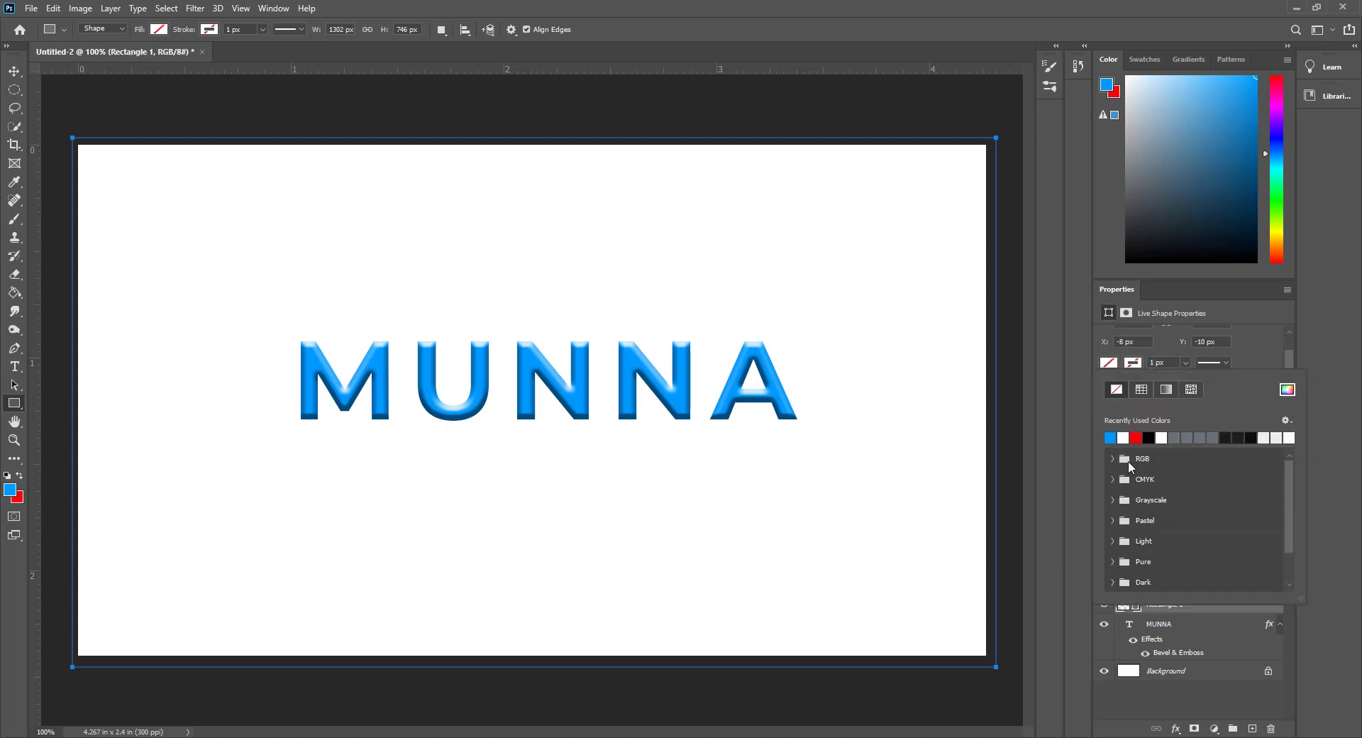
left_click(1293, 389)
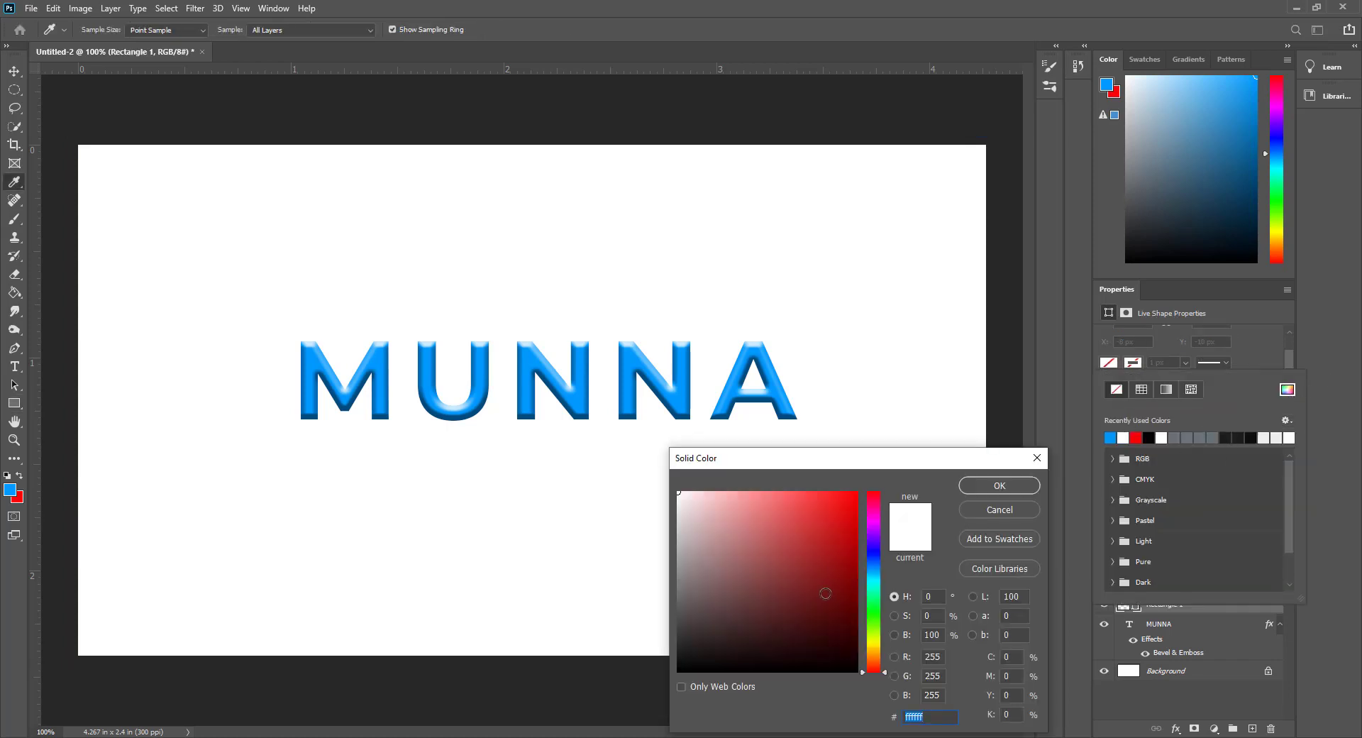
left_click_drag(835, 652, 670, 617)
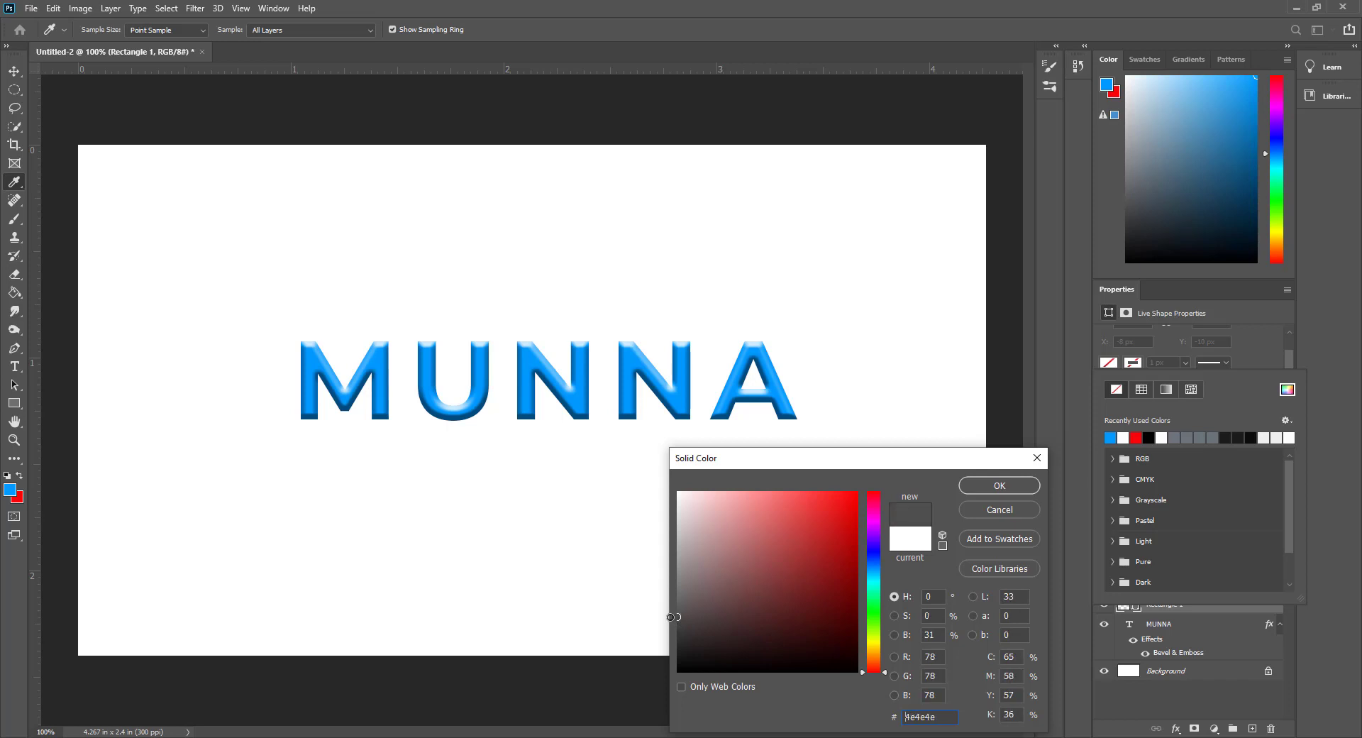
left_click(998, 486)
Place the rectangle layer beneath the MUNNA text layer and shift the text to about X 0.95 in, Y 0.88 in.
key("v")
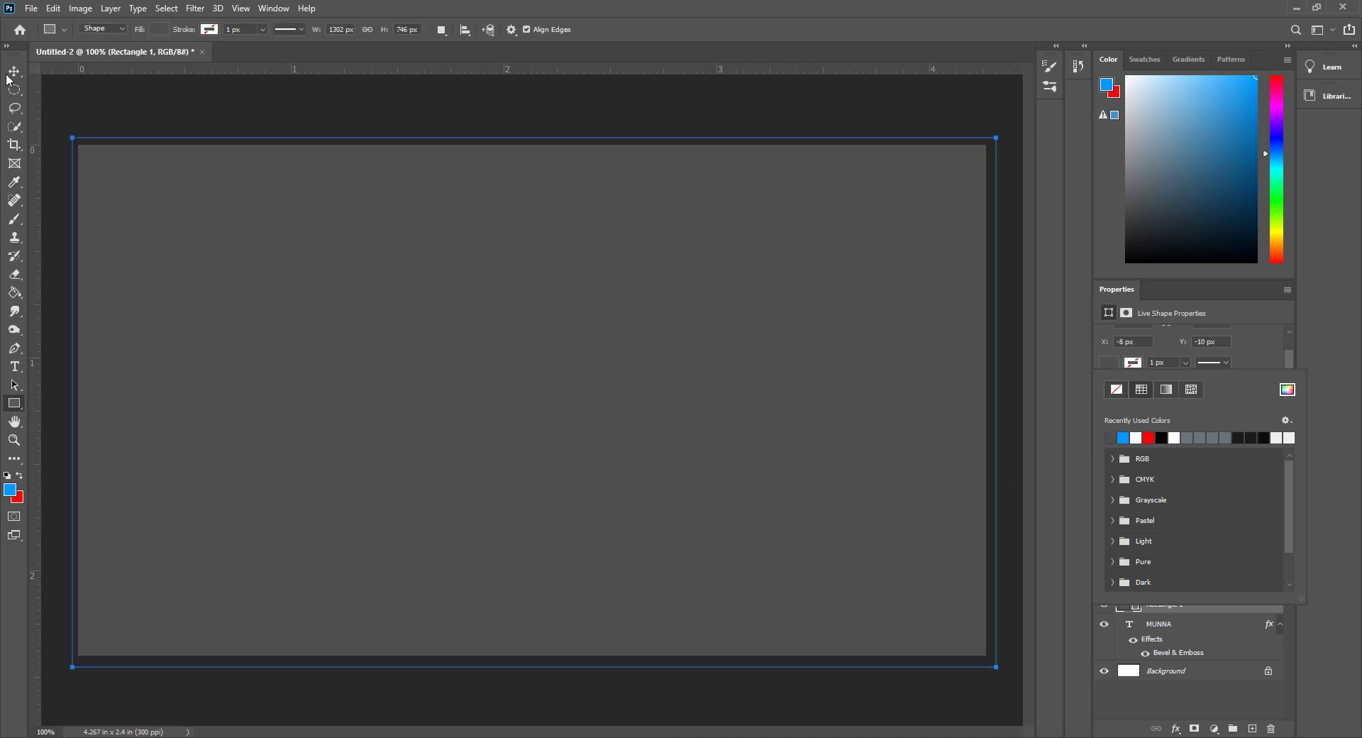
left_click_drag(1164, 605, 1163, 663)
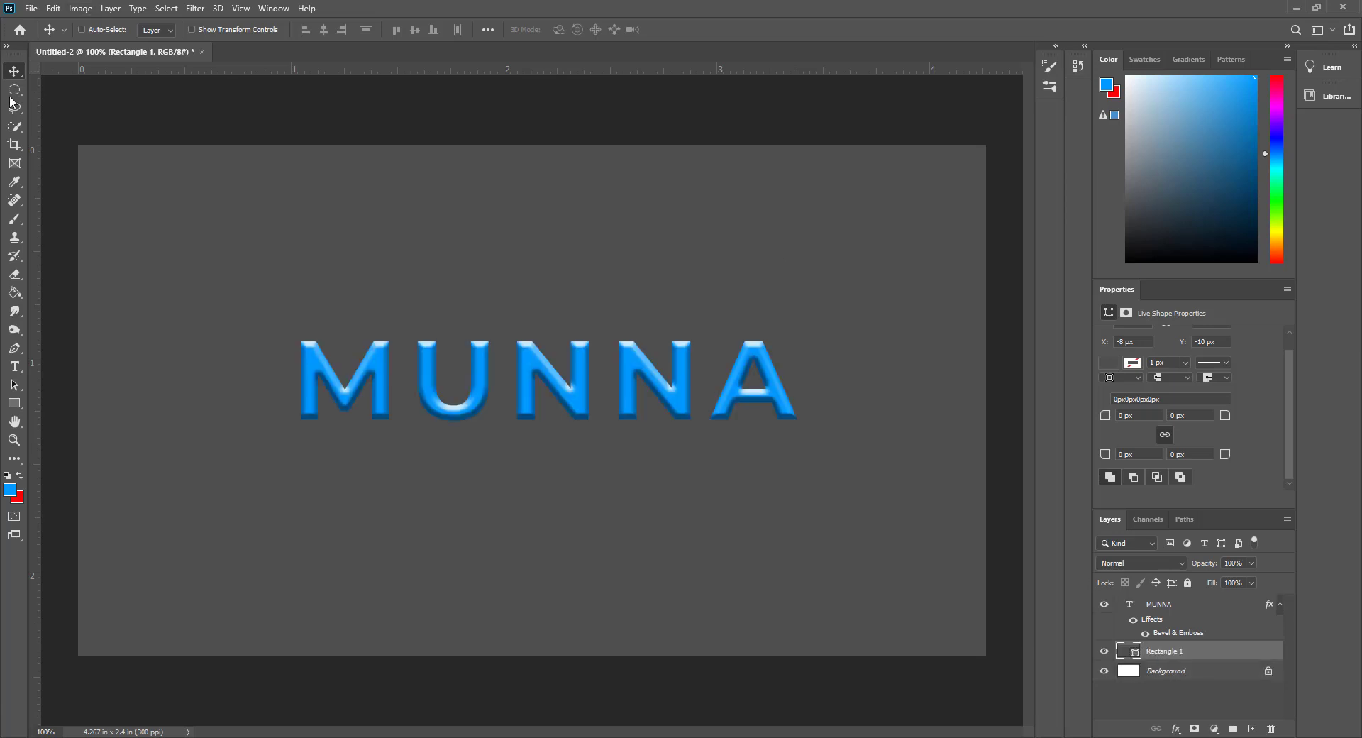
left_click(1170, 604)
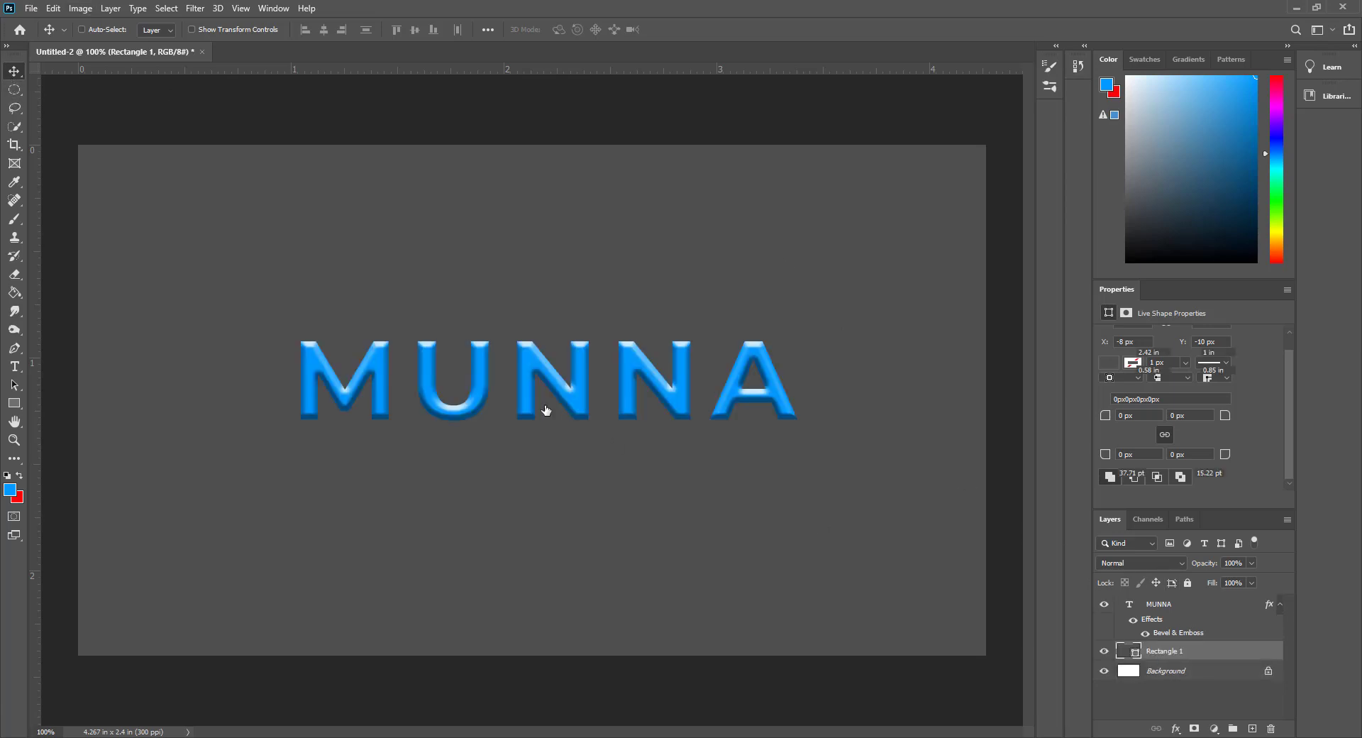
mouse_move(607, 368)
left_mouse_down()
mouse_move(596, 397)
mouse_move(597, 383)
left_mouse_up()
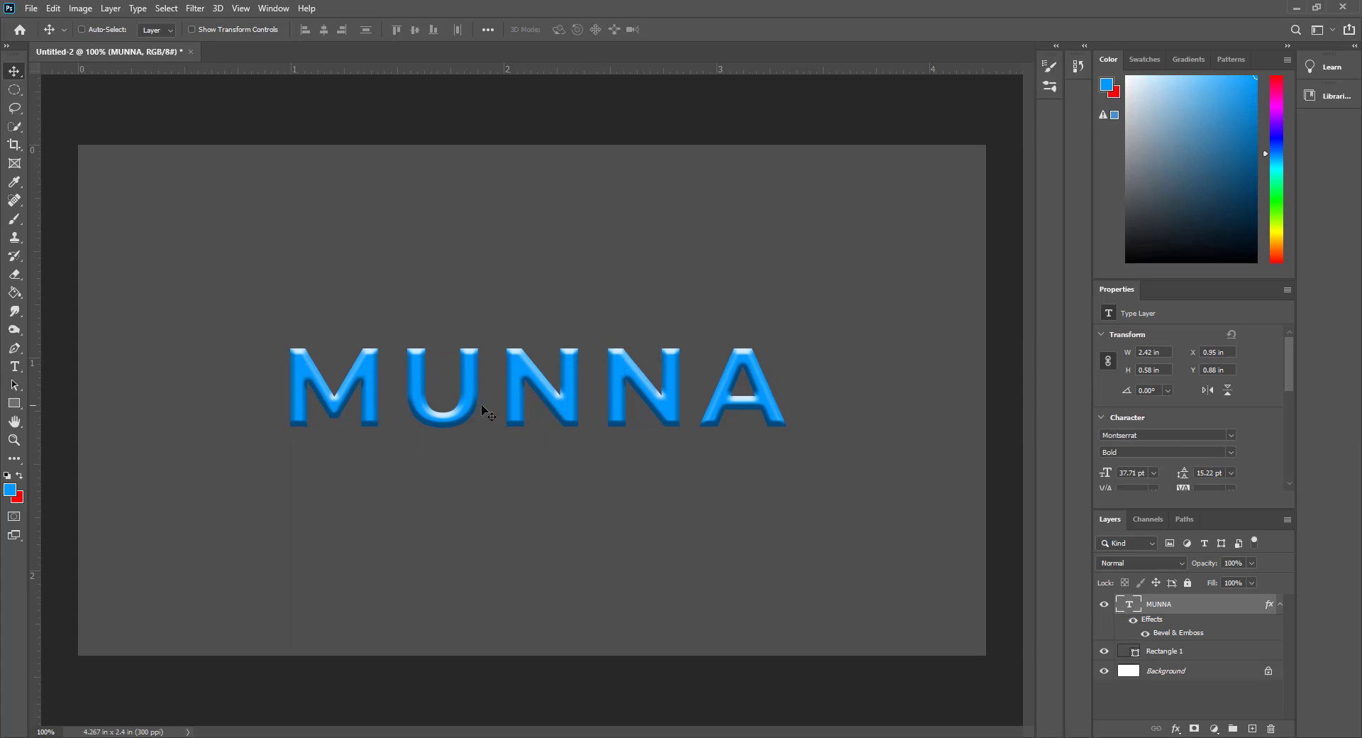
Try a violet color on the entire MUNNA text, then recolor it a dark orange-brown and commit the edit.
key("t")
left_click(398, 387)
key("ctrl+a")
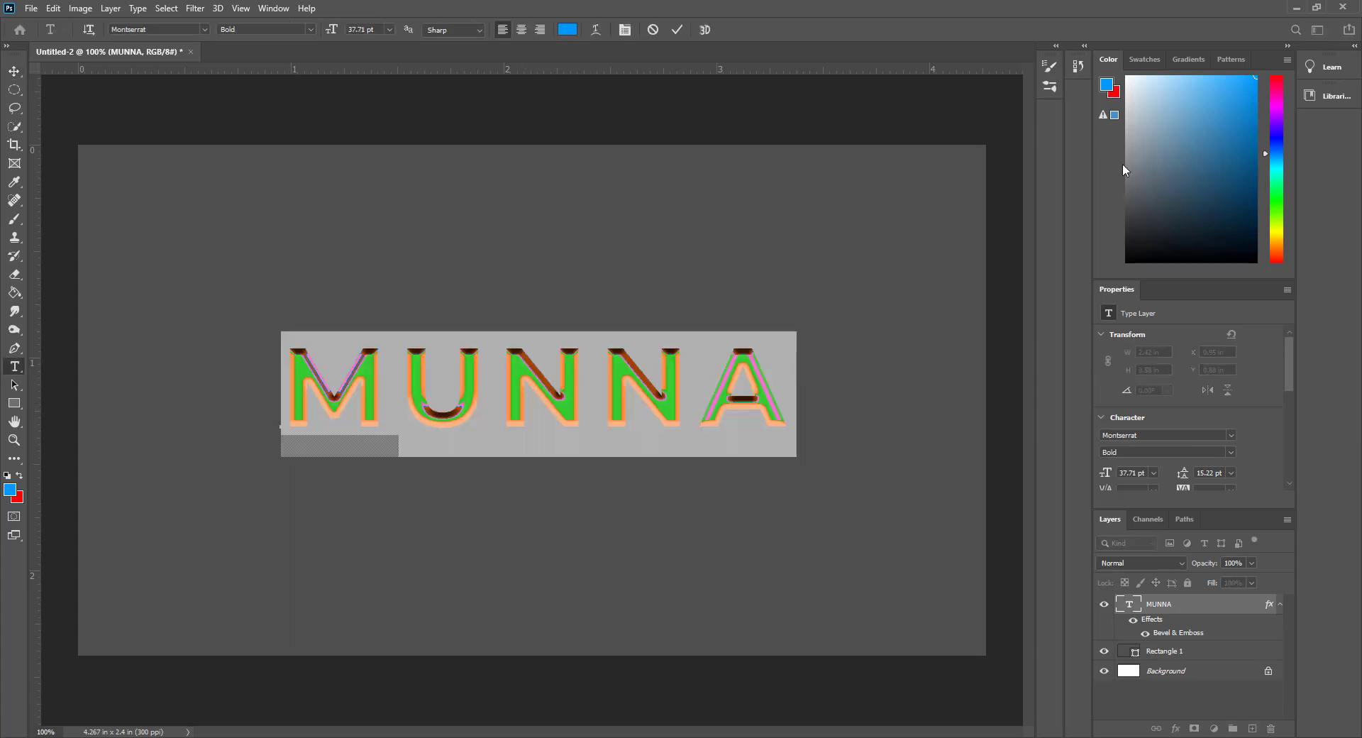
mouse_move(1285, 108)
left_mouse_down()
mouse_move(1279, 128)
mouse_move(1284, 81)
mouse_move(1279, 256)
mouse_move(1279, 127)
left_mouse_up()
left_click(1238, 91)
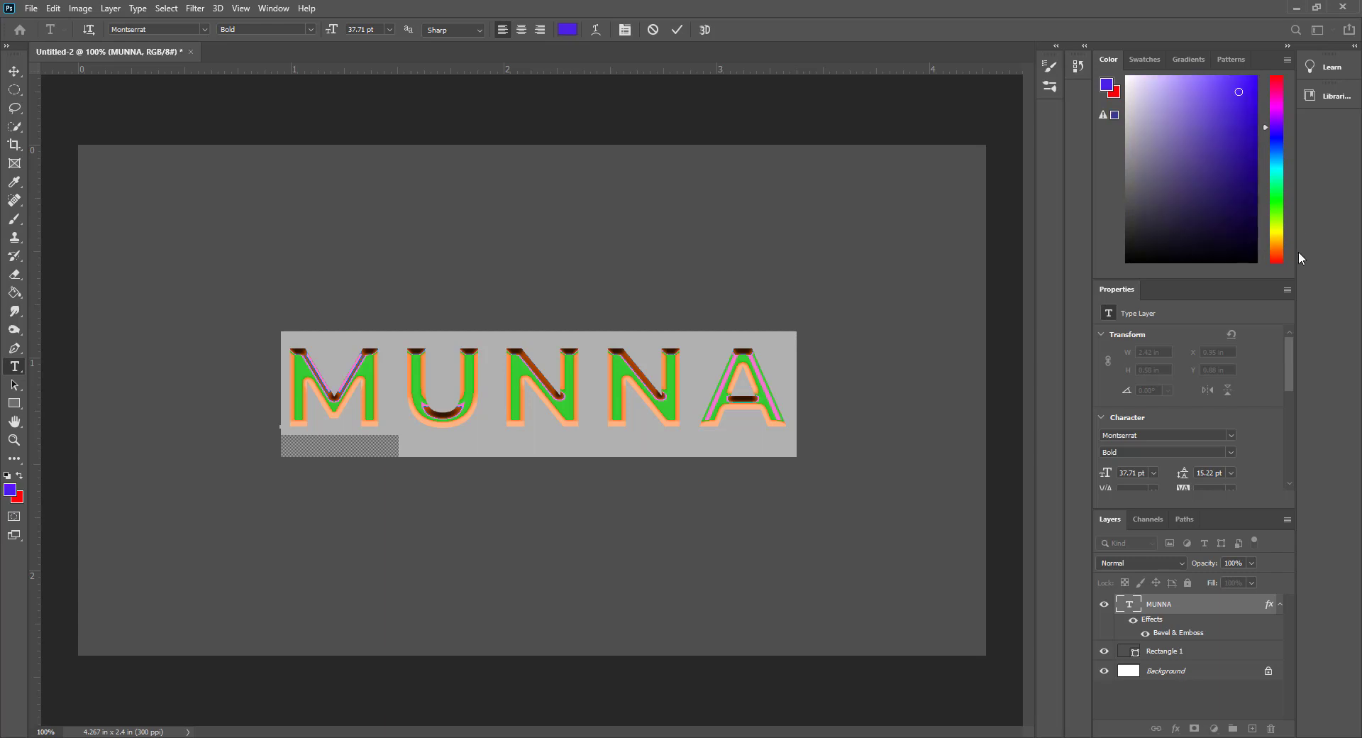
left_click(1276, 244)
left_click(1236, 171)
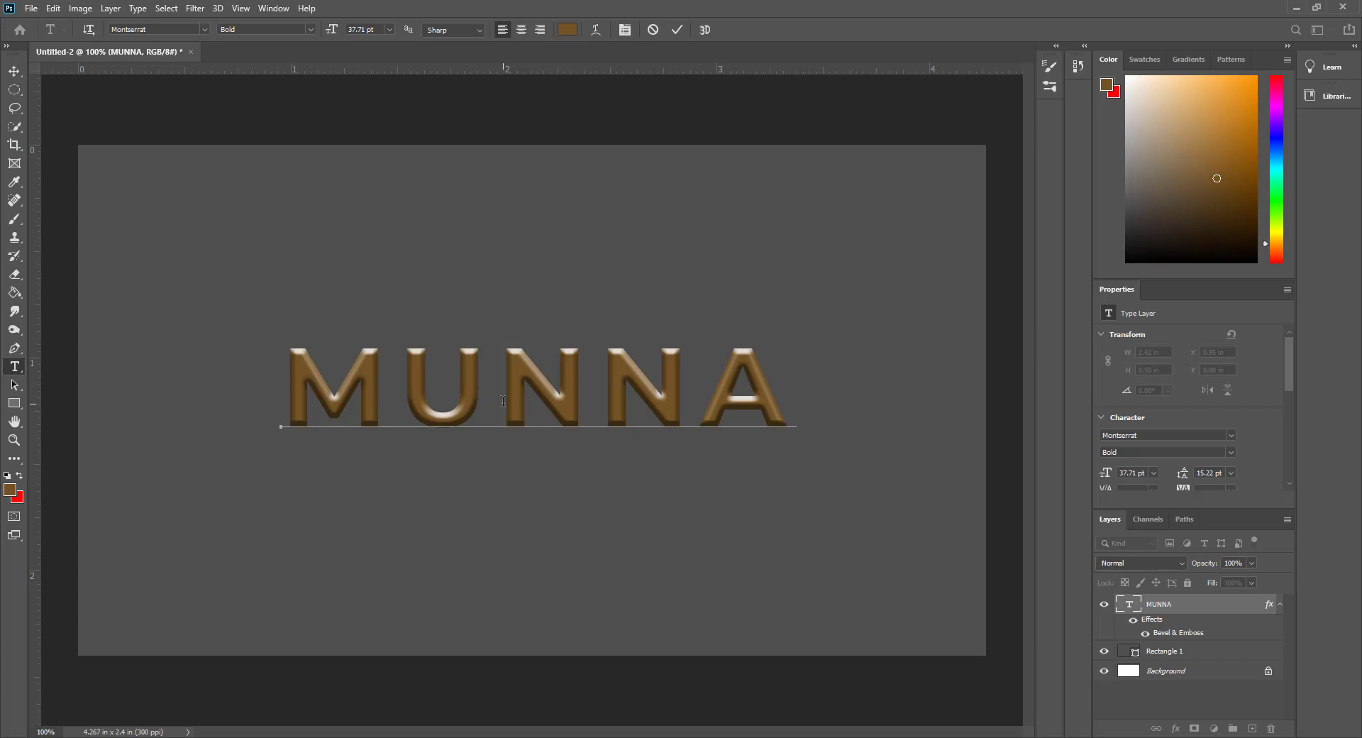
left_click(1249, 173)
left_click(677, 30)
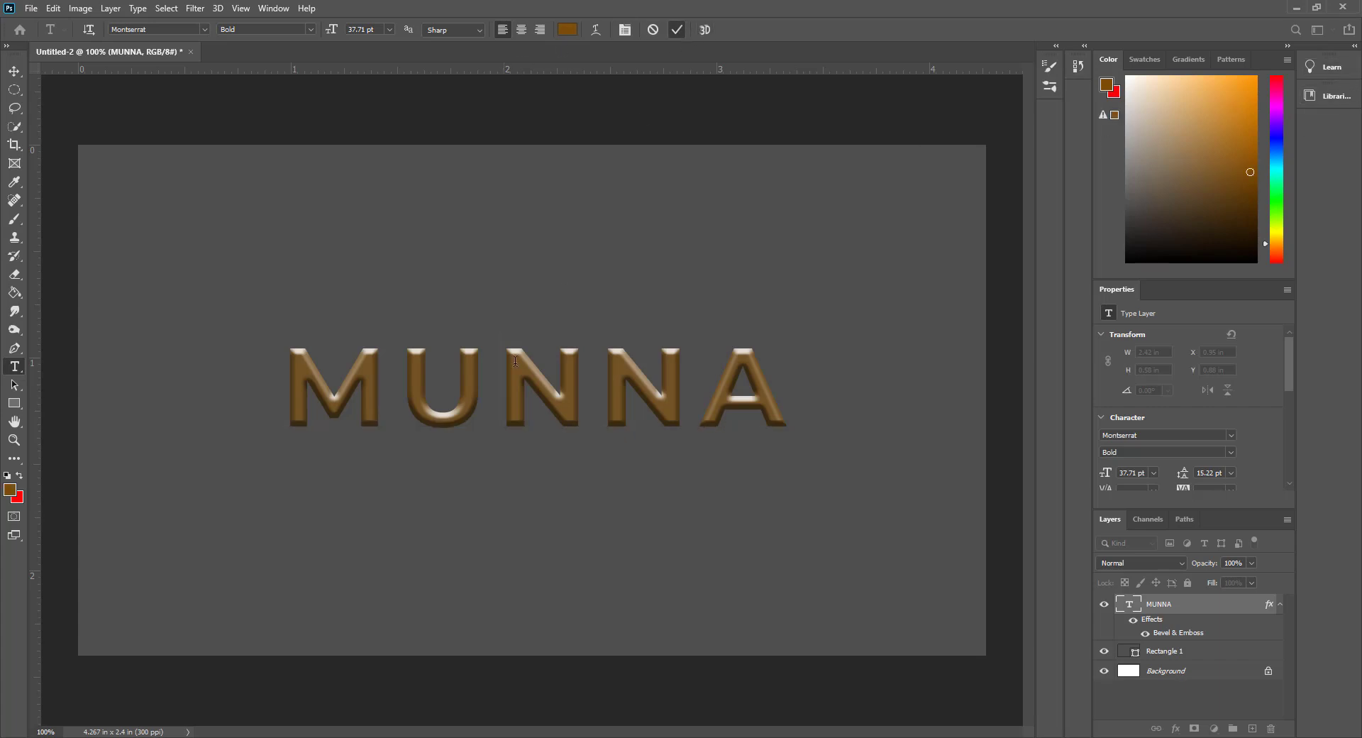
Scale the MUNNA text proportionally to about 148% and place it at about X 0.39 in, Y 0.69 in.
left_click(14, 71)
key("ctrl+t")
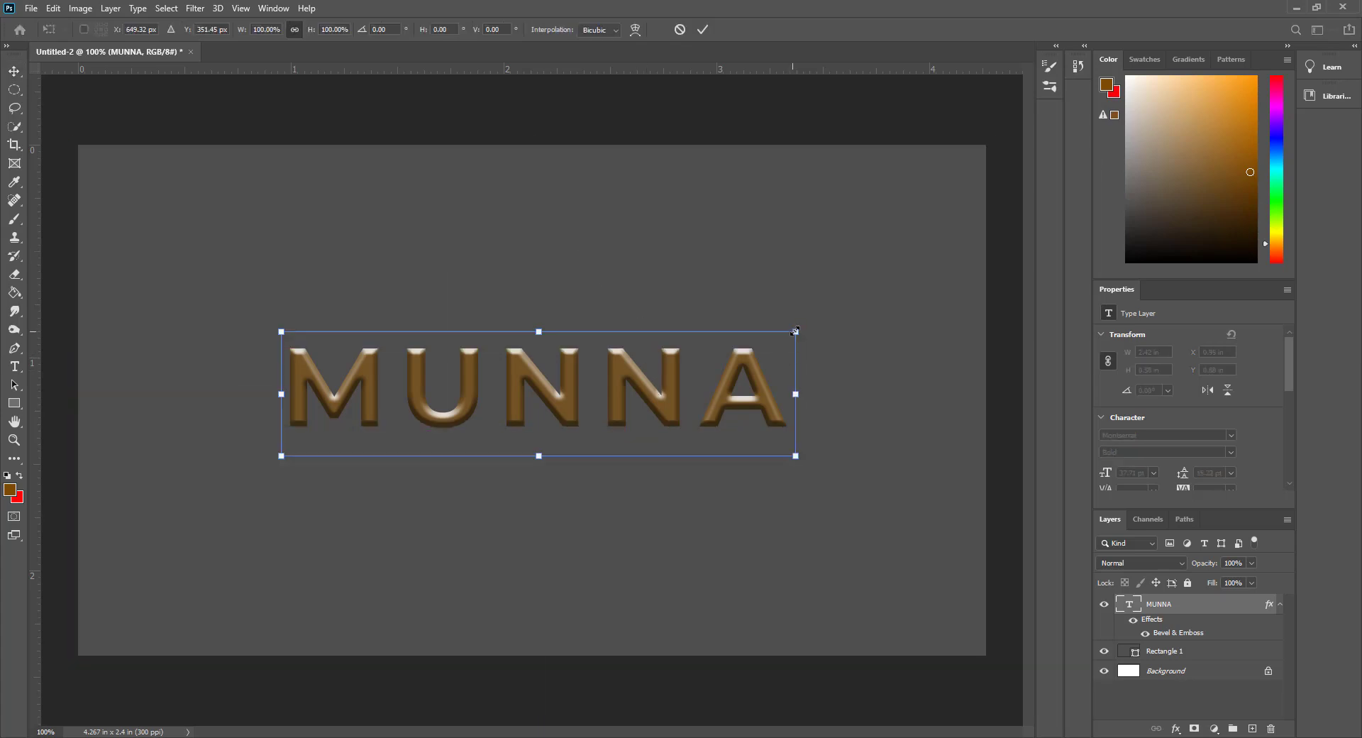
left_click_drag(794, 331, 932, 251)
left_click_drag(786, 357, 692, 367)
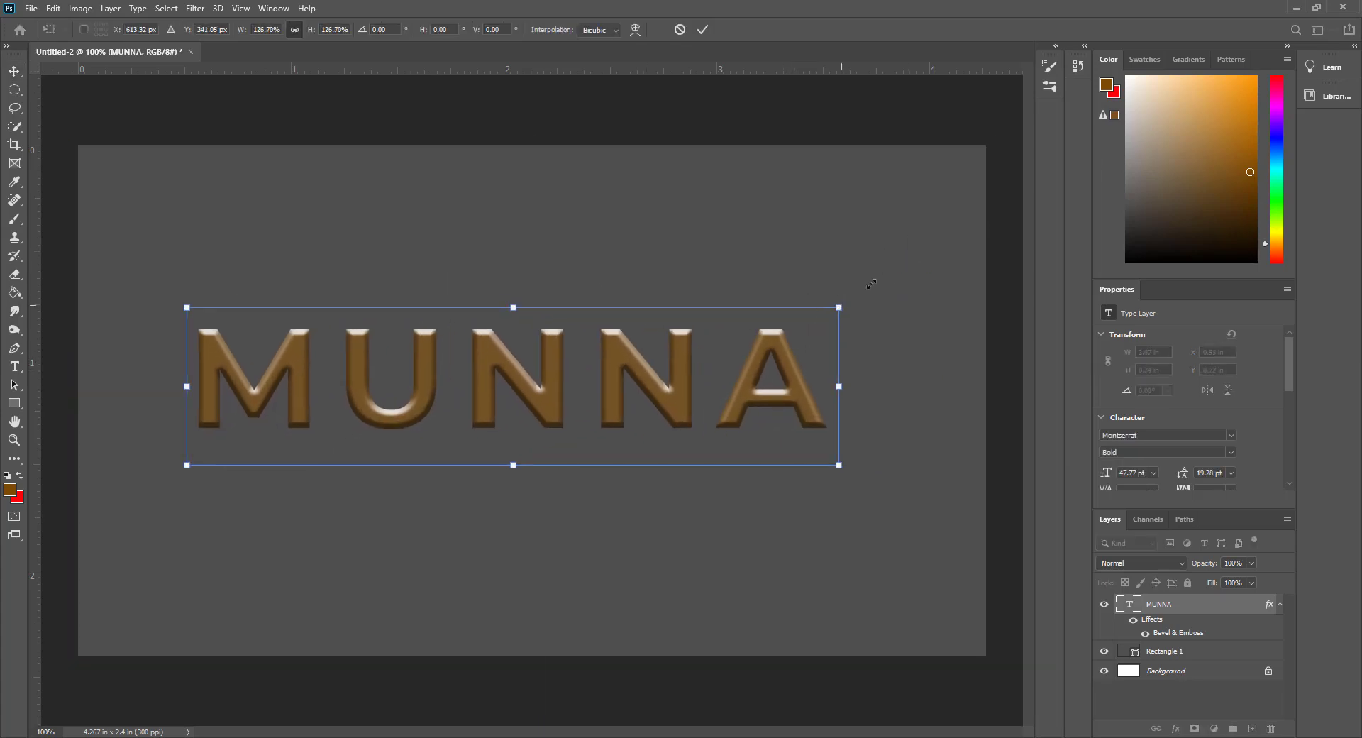
left_click_drag(870, 284, 980, 260)
left_click_drag(872, 351, 845, 358)
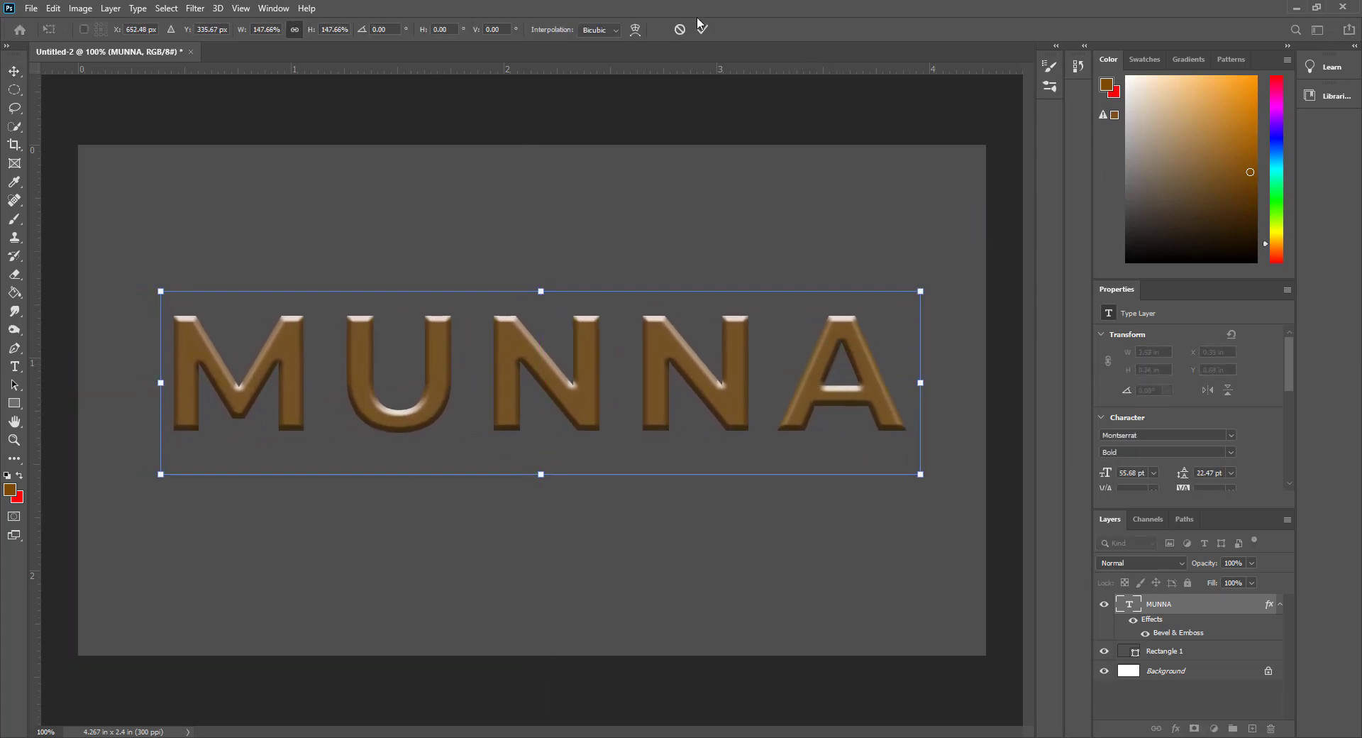
left_click(699, 25)
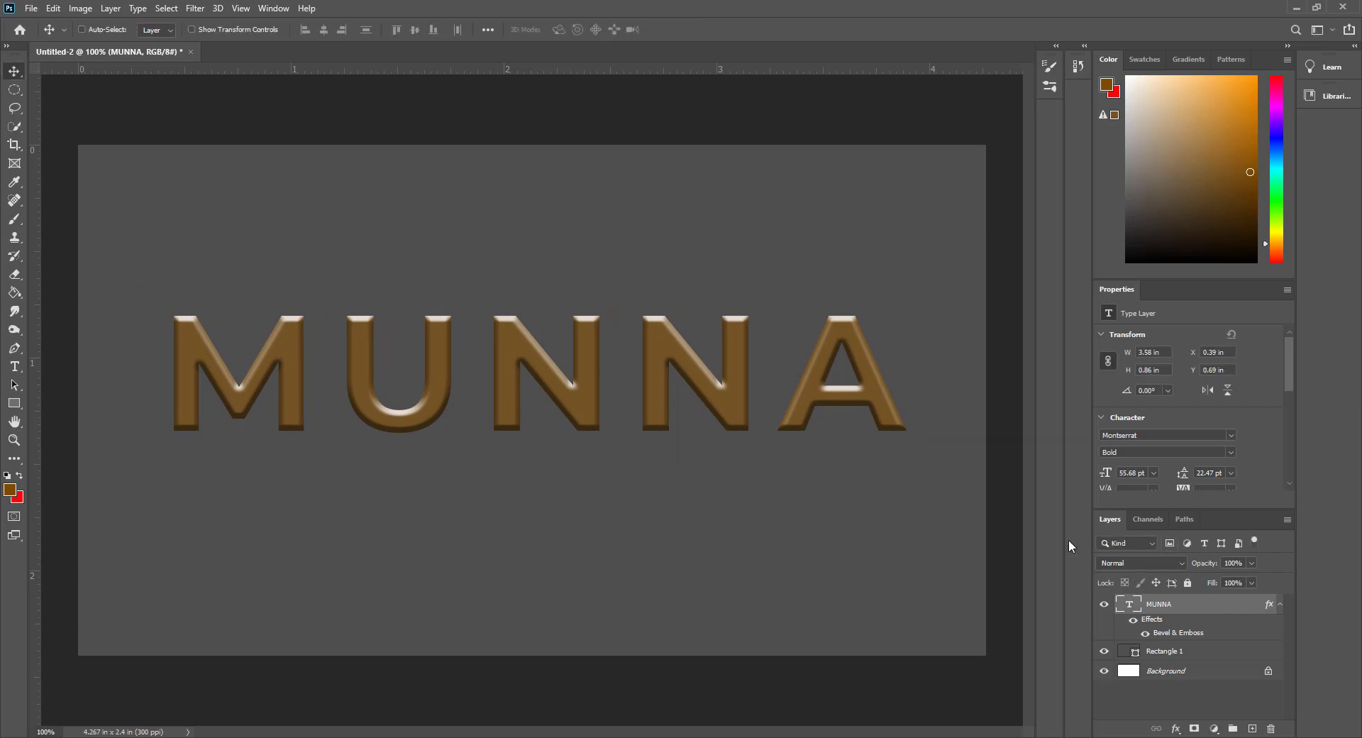
Add the word LITE on a new line beneath MUNNA in the same text layer, leaving blank space between them.
key("t")
left_click(881, 386)
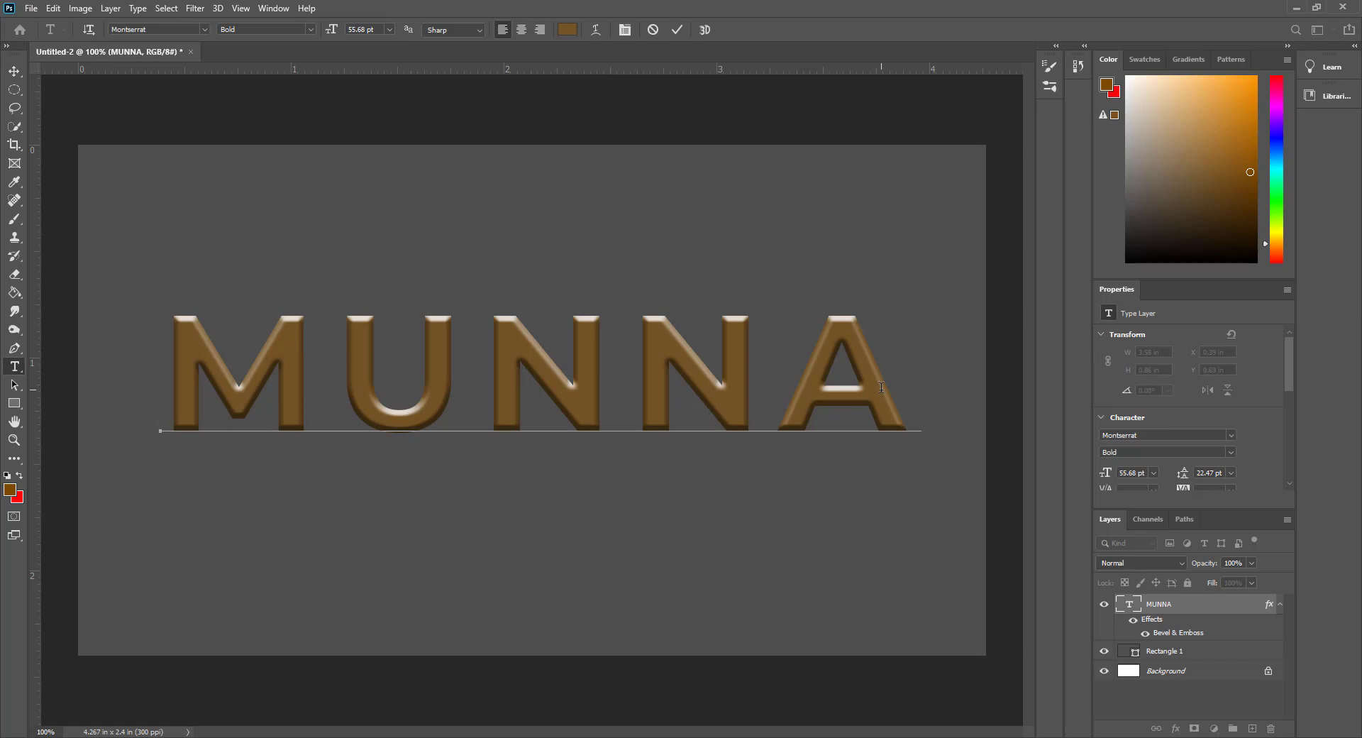
key("Return")
key("Return")
type("LITE")
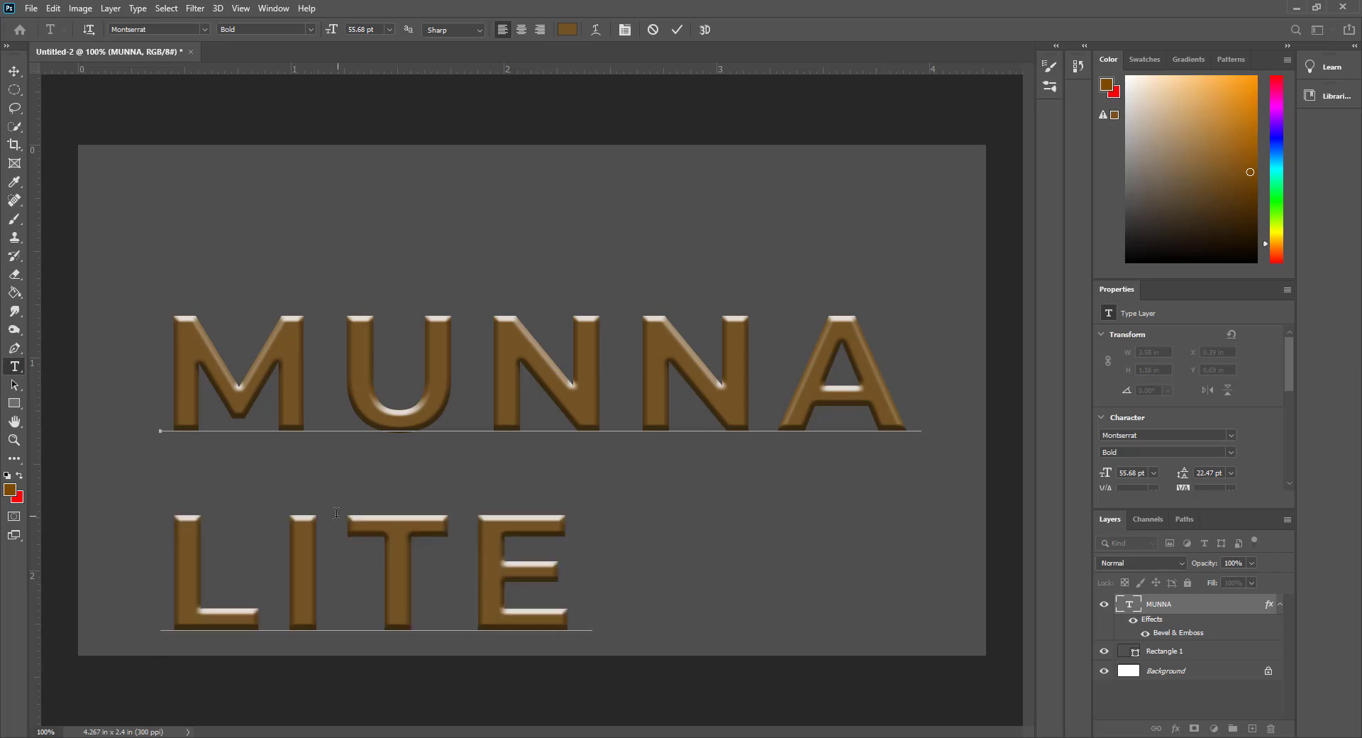
Center LITE beneath MUNNA with leading spaces, then move the whole text block up to about Y 0.4 in.
key("Home")
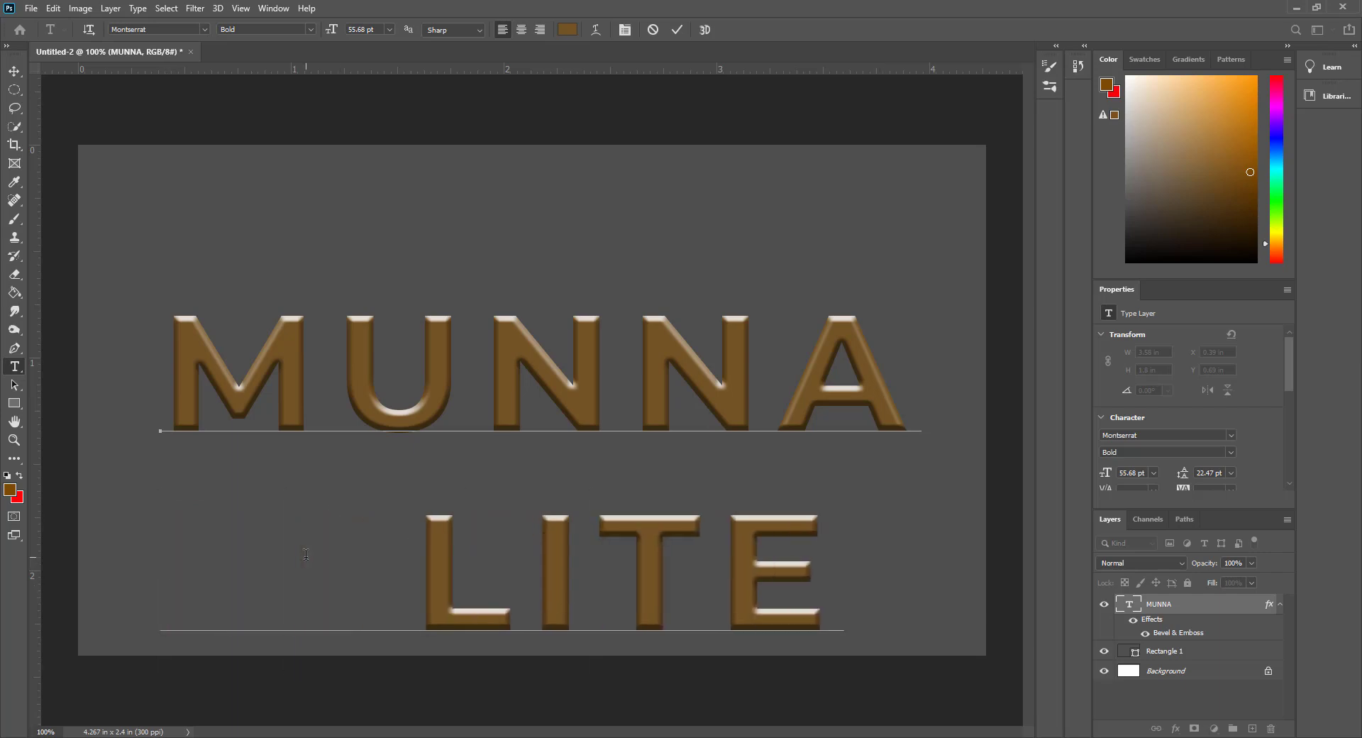
key("BackSpace")
left_click(14, 71)
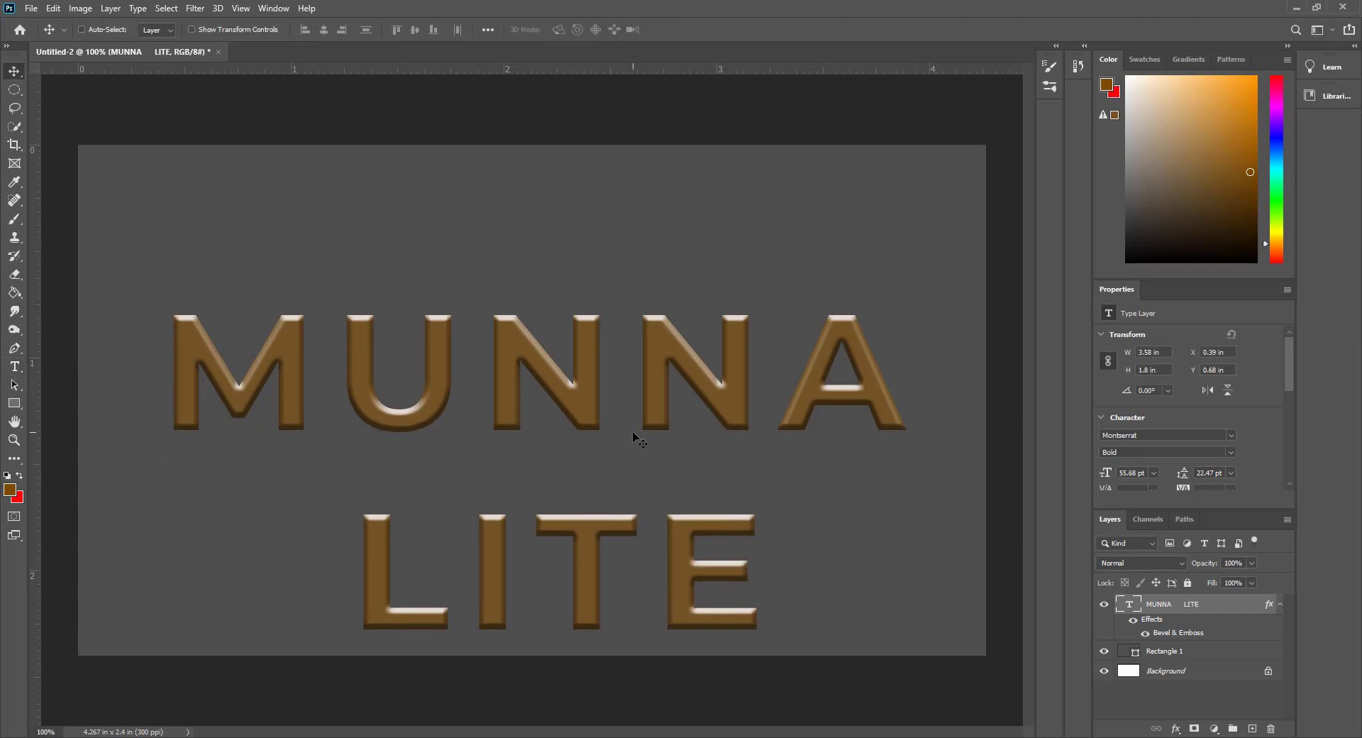
left_click_drag(586, 565, 585, 509)
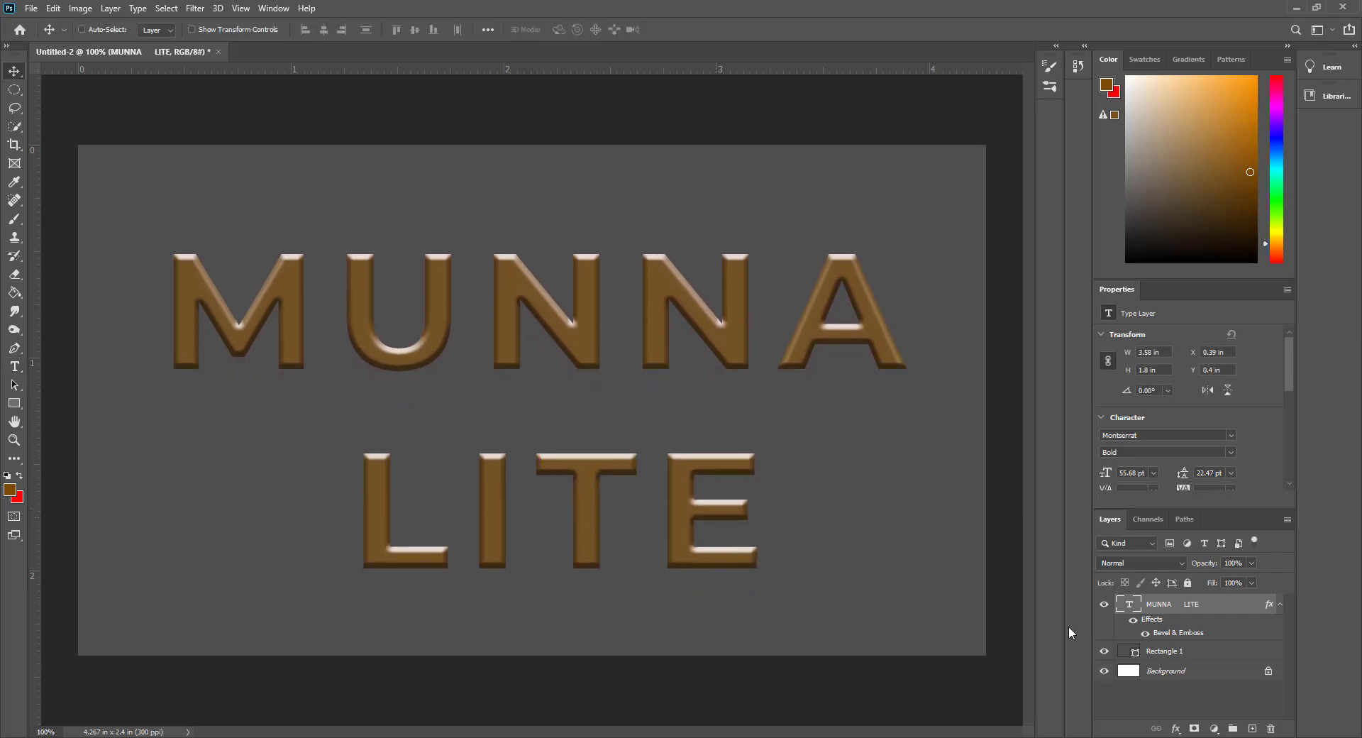
Enable the Contour option of the text layer's Bevel & Emboss effect and set its range to 27%.
double_click(1264, 606)
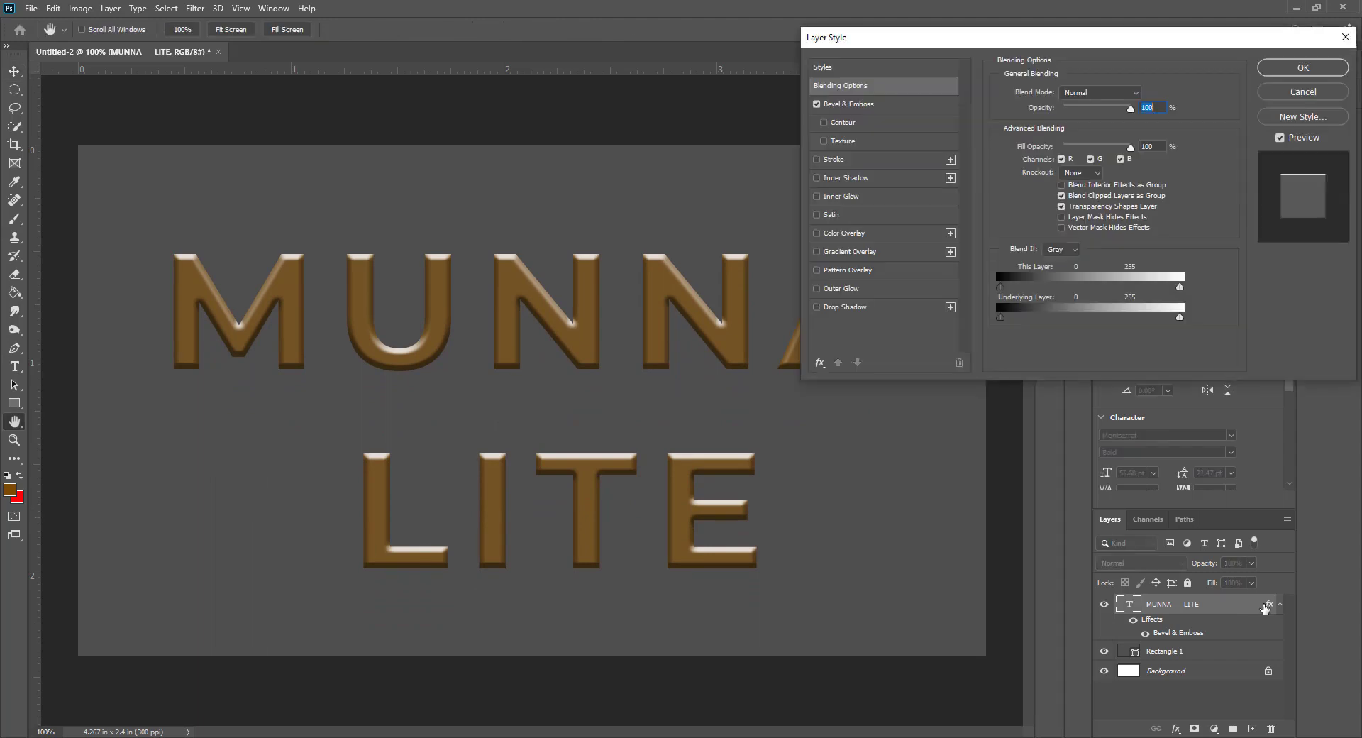
left_click(866, 122)
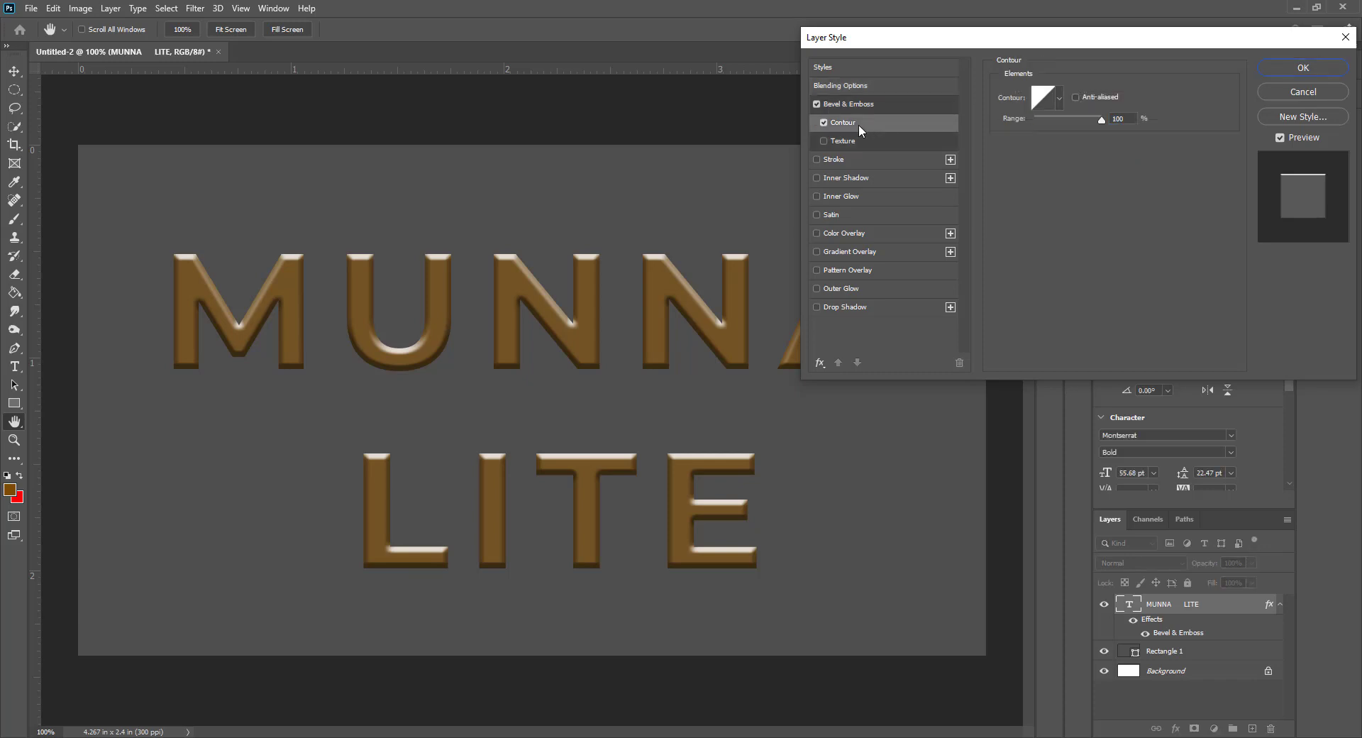
left_click(824, 141)
left_click(826, 141)
left_click_drag(1101, 121, 1013, 119)
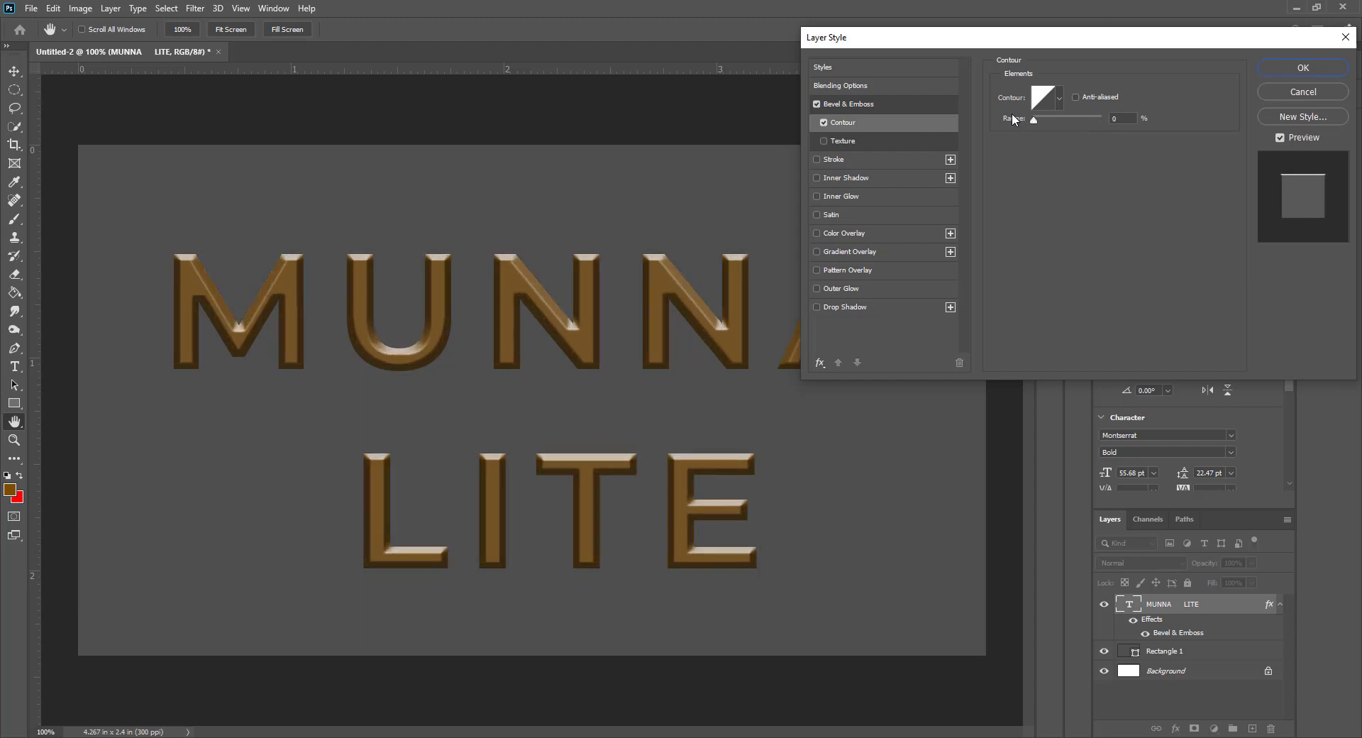
left_click_drag(1003, 38, 1171, 52)
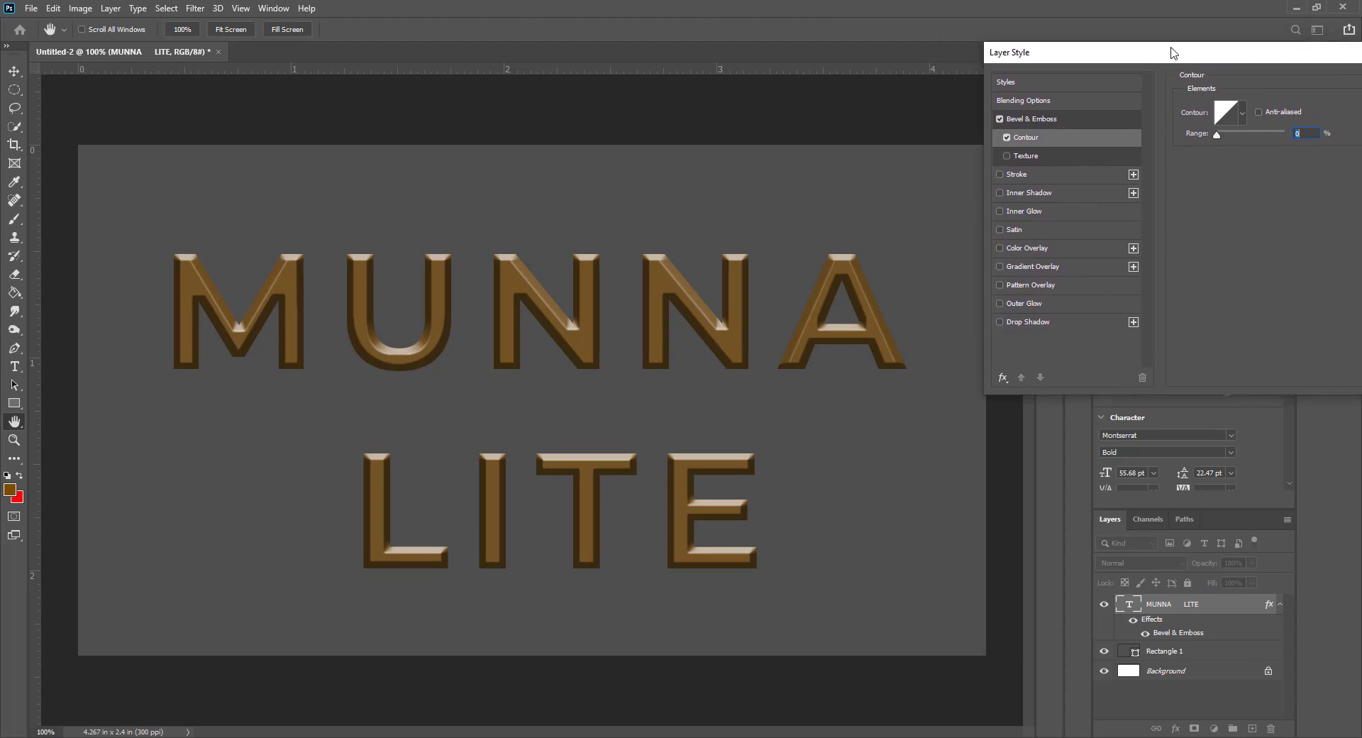
mouse_move(1219, 135)
left_mouse_down()
mouse_move(1309, 142)
mouse_move(1201, 143)
mouse_move(1233, 142)
left_mouse_up()
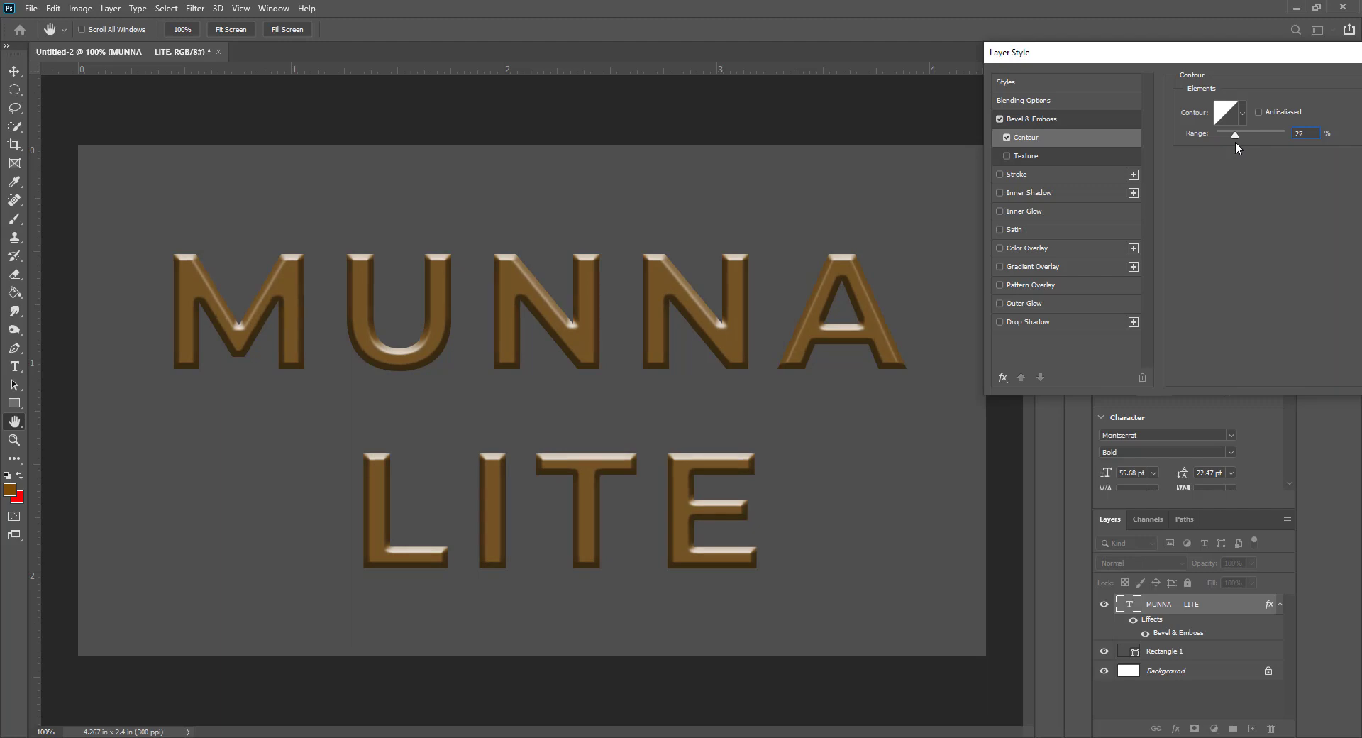
Try the second and third contour presets on the bevel, then return to the first, linear preset.
left_click(1242, 114)
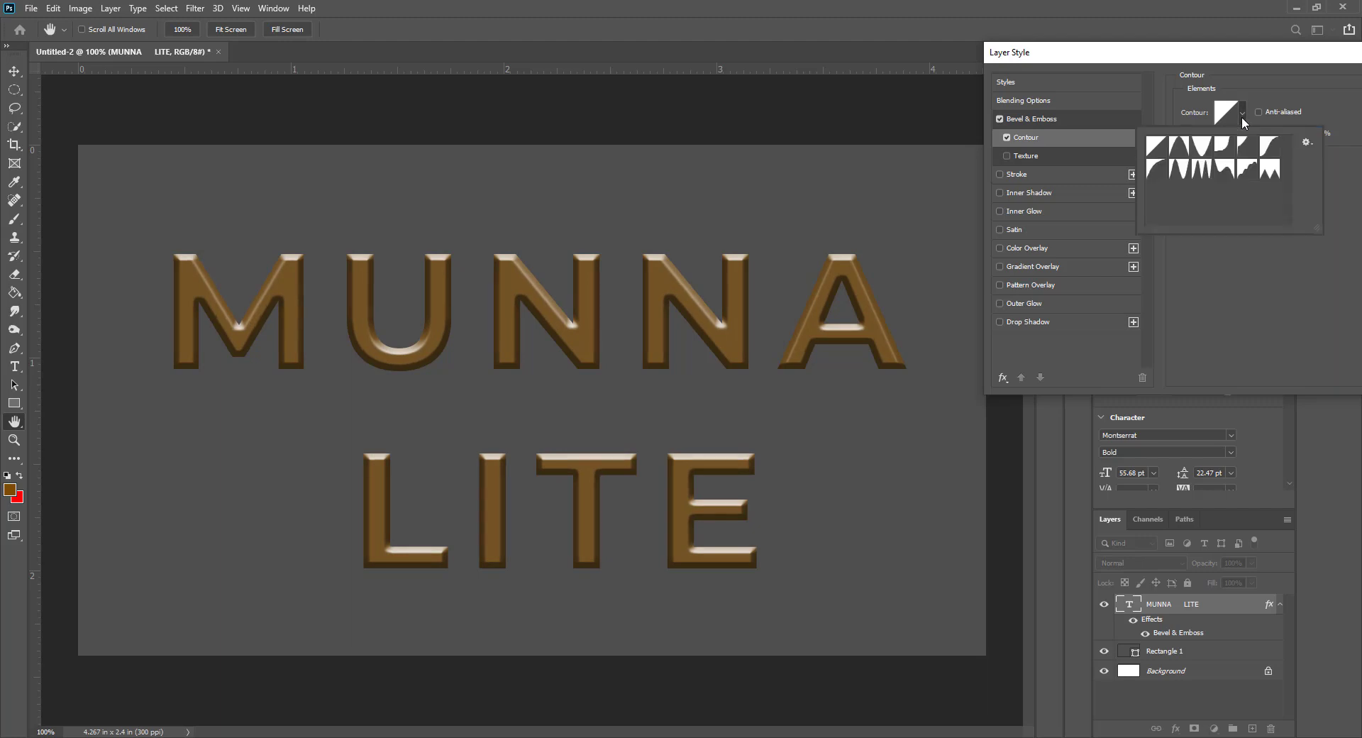
left_click(1179, 149)
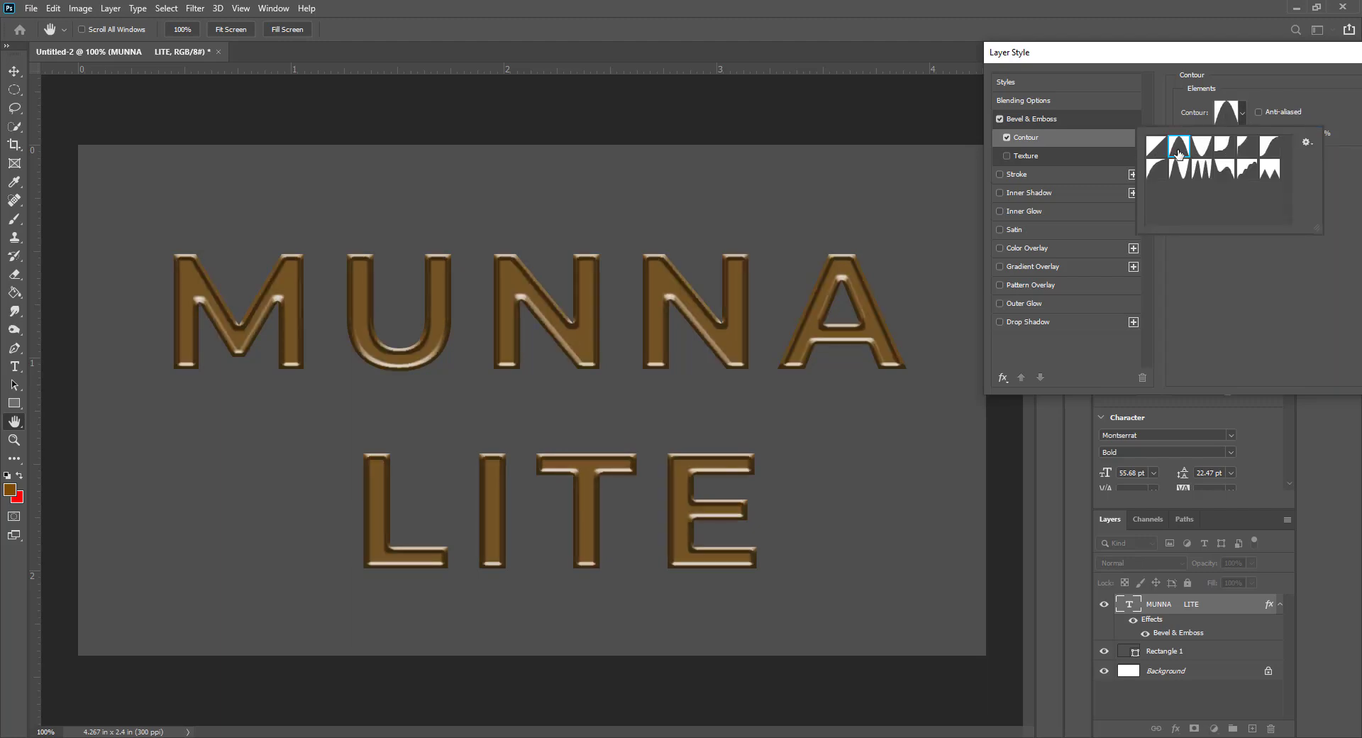
left_click(1201, 150)
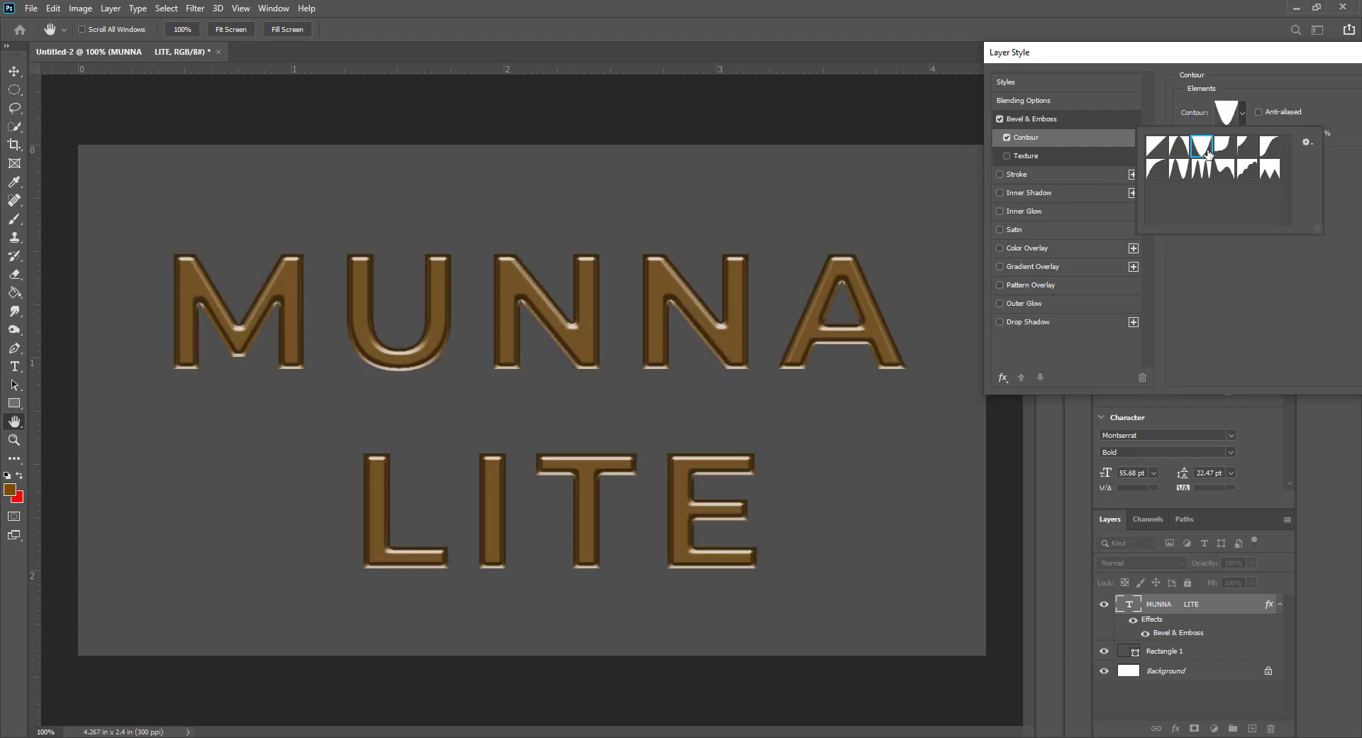
left_click(1157, 147)
left_click(1245, 112)
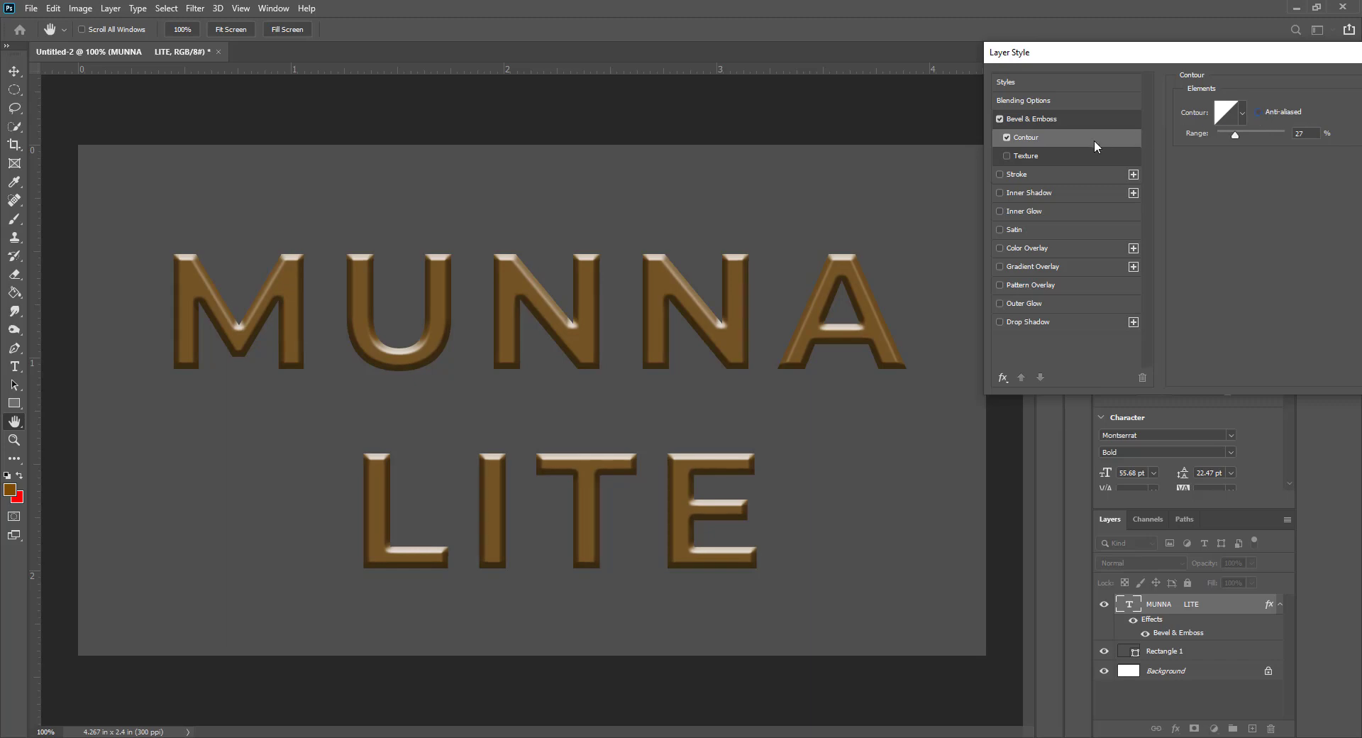
Enable the bevel's Texture option, then switch to the browser and search Google Images for "texture effect".
left_click(1048, 157)
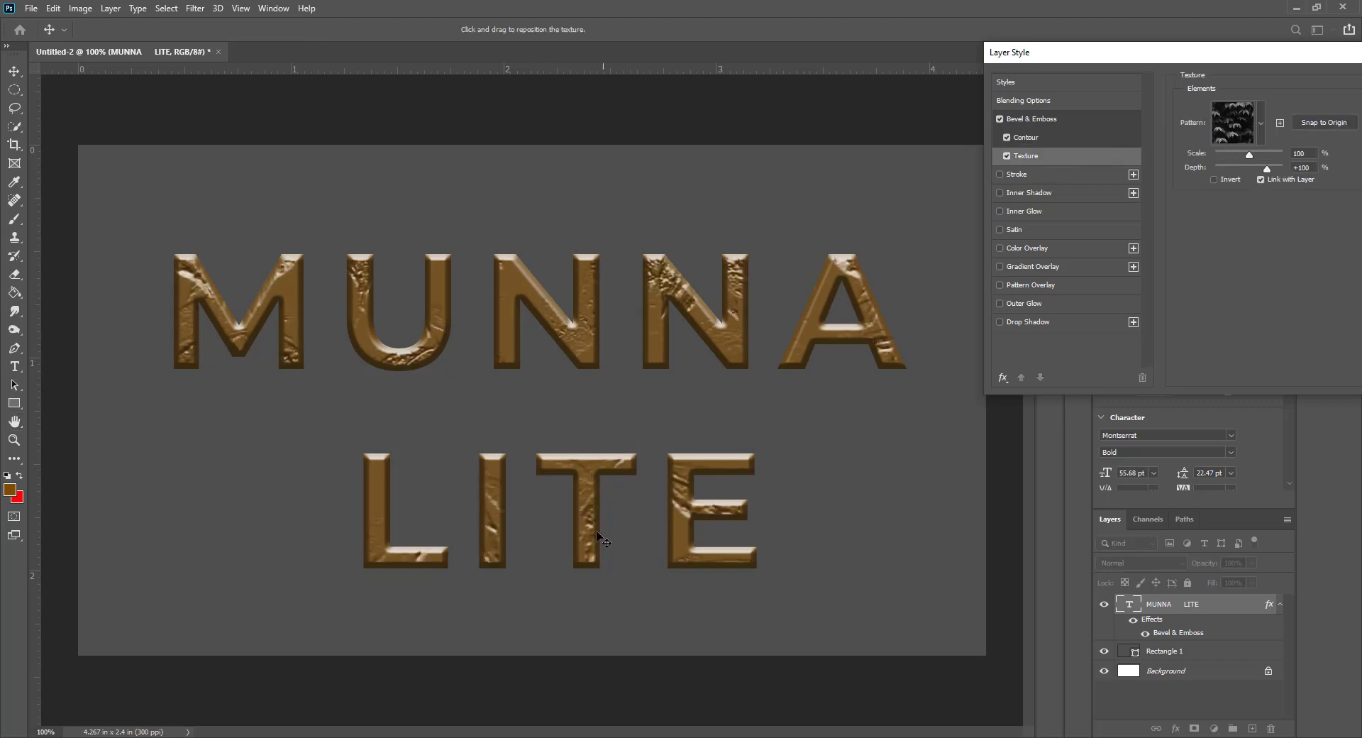
key("alt+Tab")
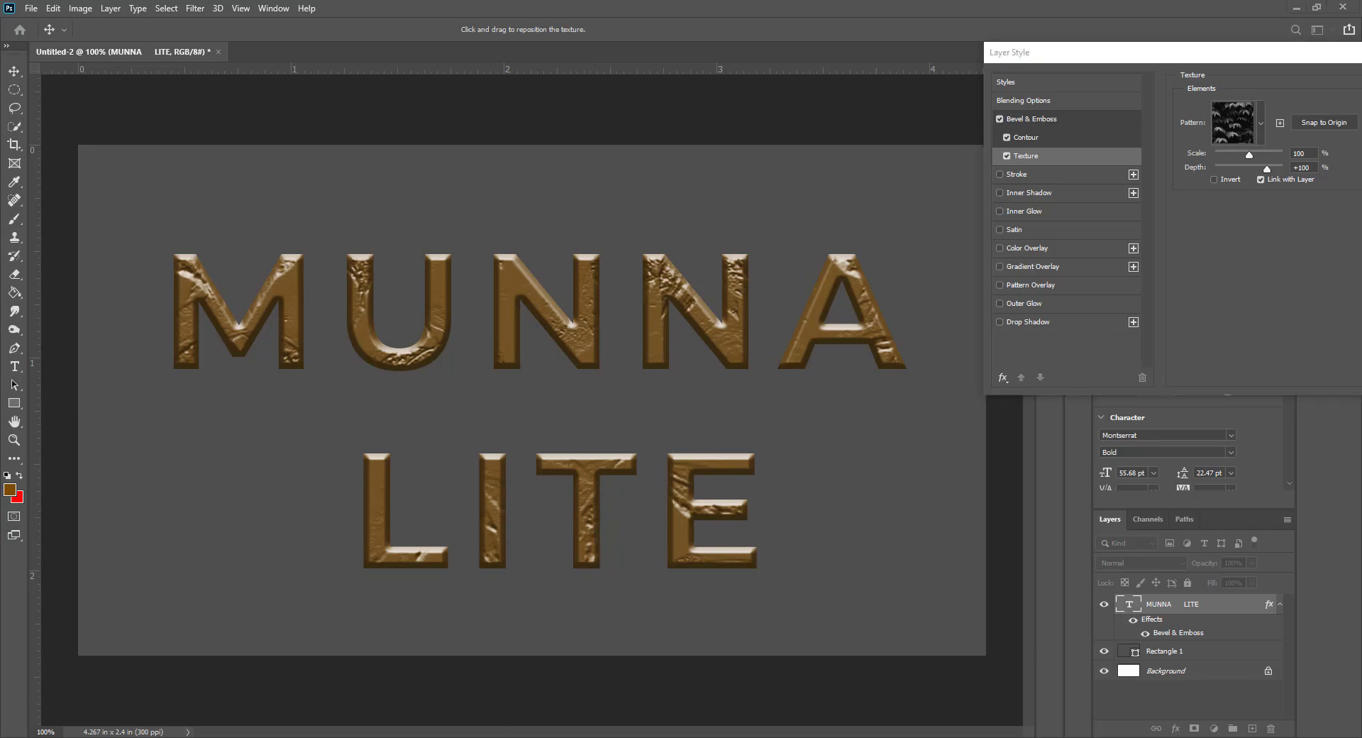
type("t")
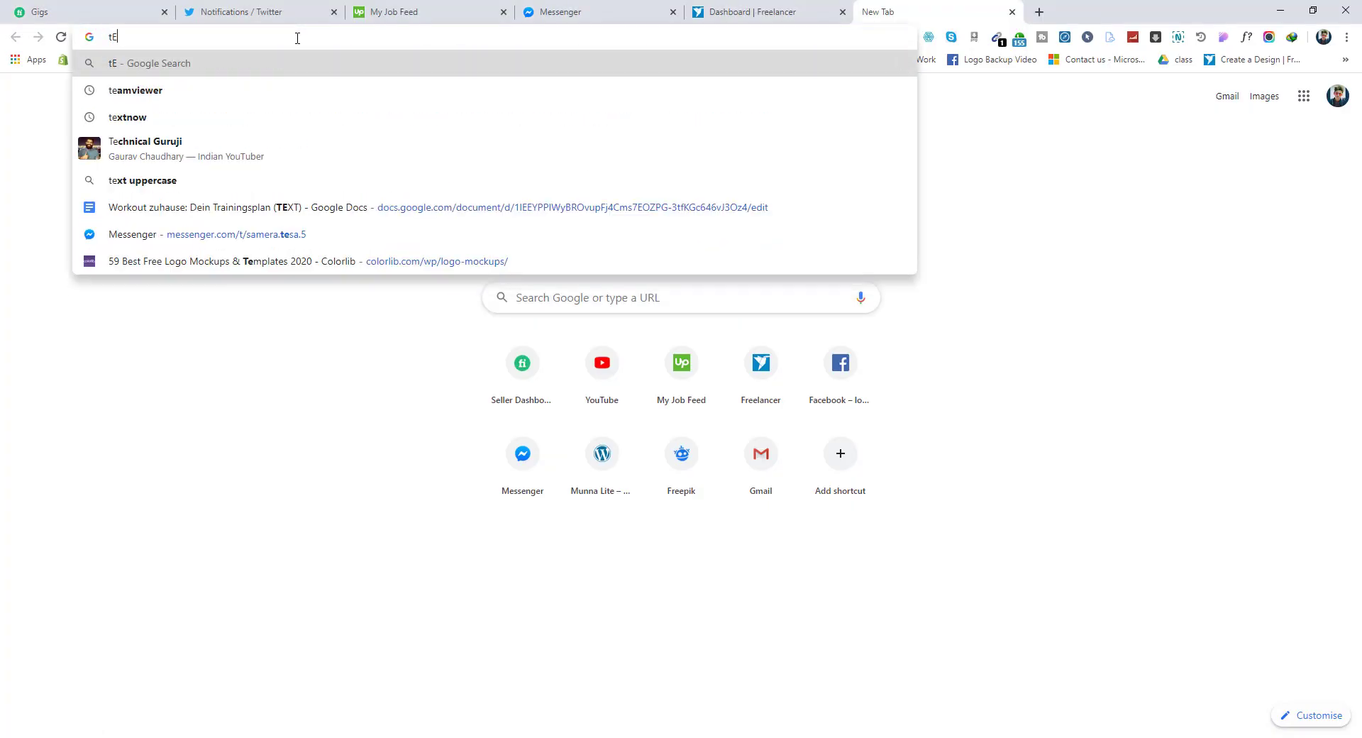
type("extu")
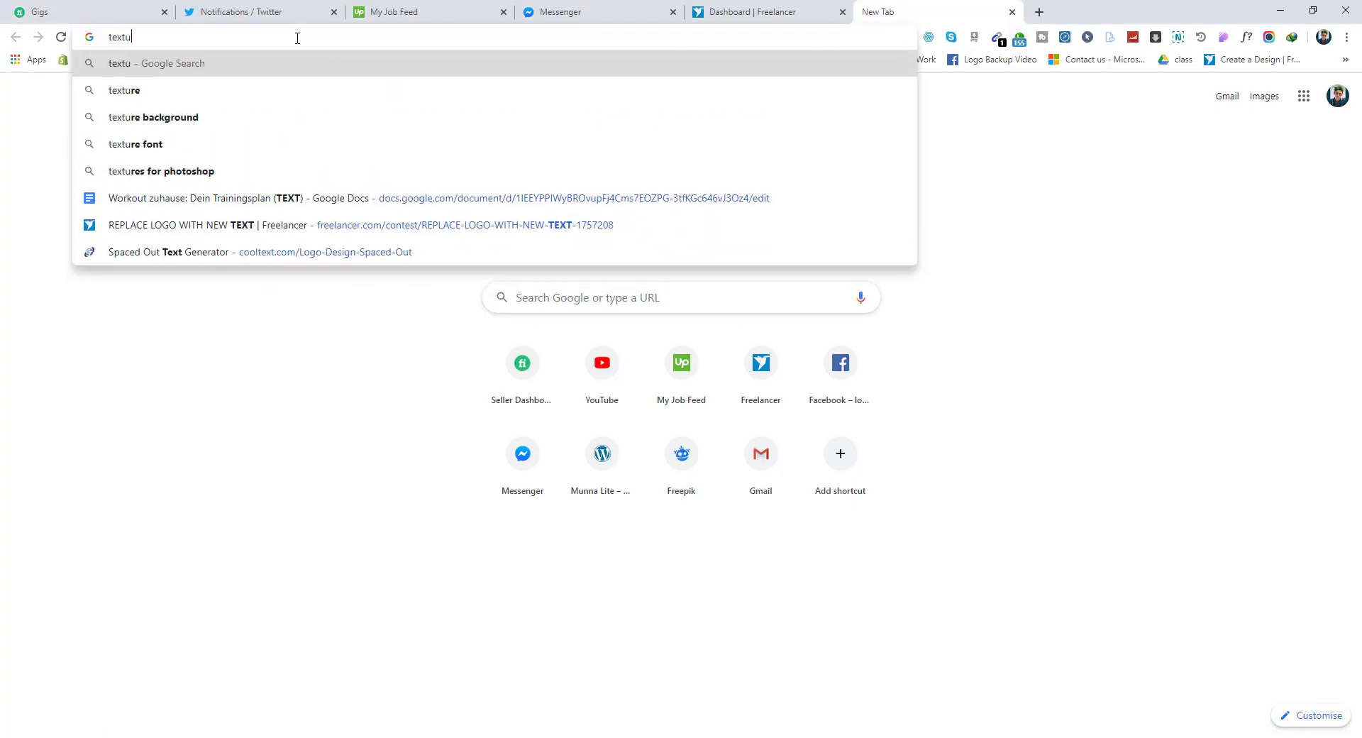
type("re effect")
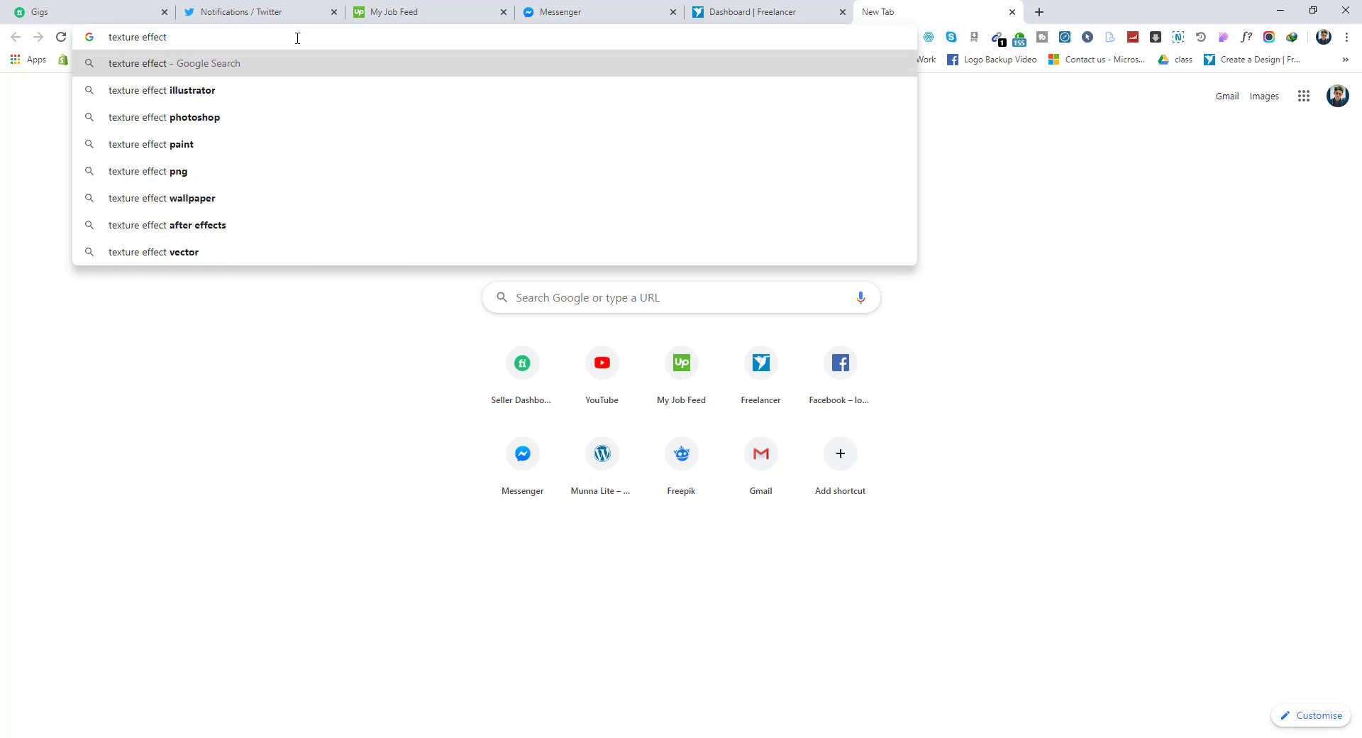
key("Return")
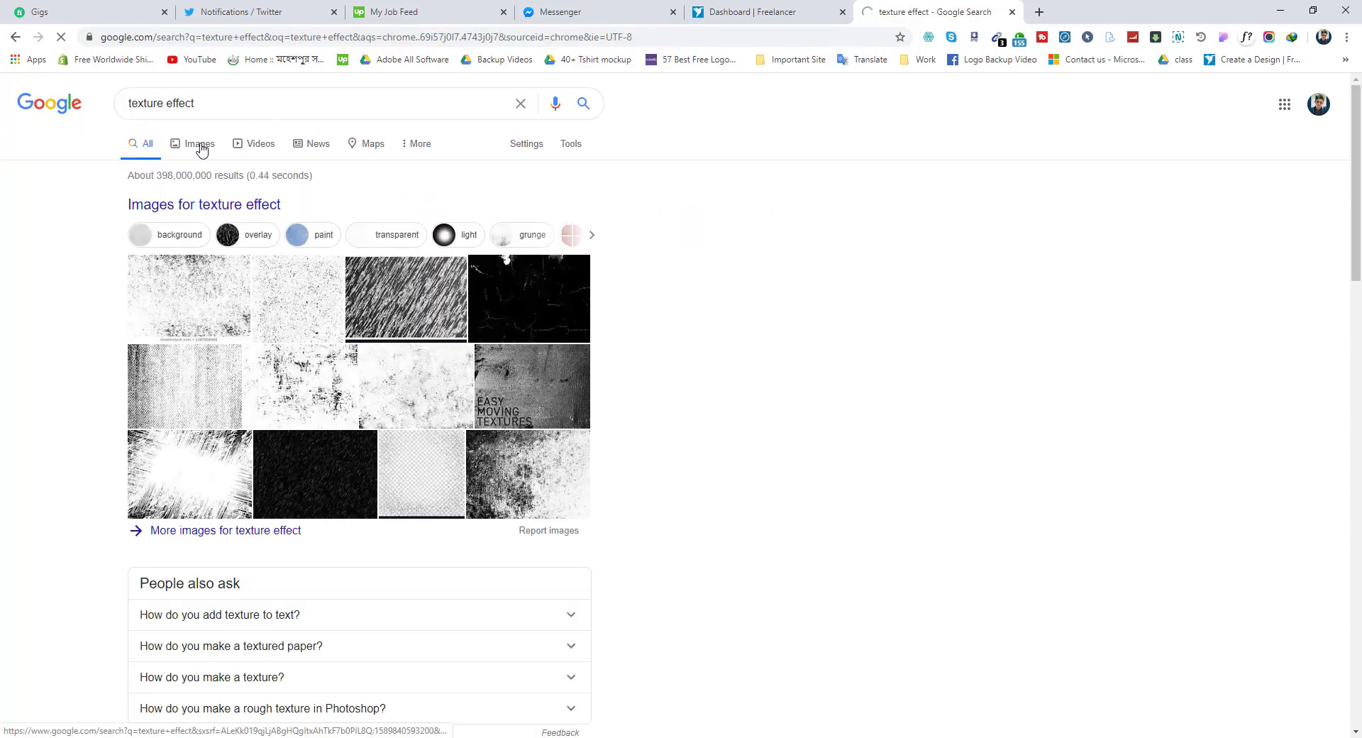
left_click(200, 145)
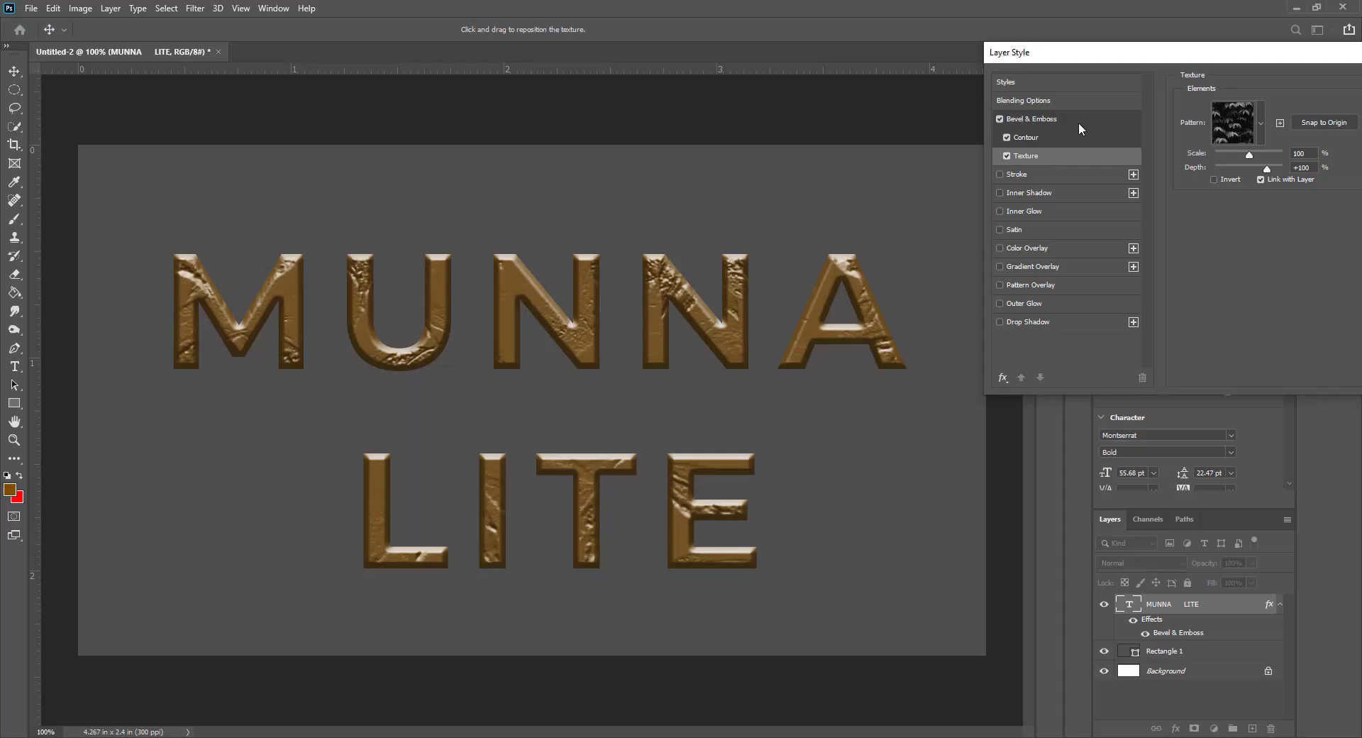
Return to Photoshop and try several patterns from the Trees group as the bevel texture, ending on the first one.
left_click_drag(1261, 69, 1170, 74)
left_click(1170, 127)
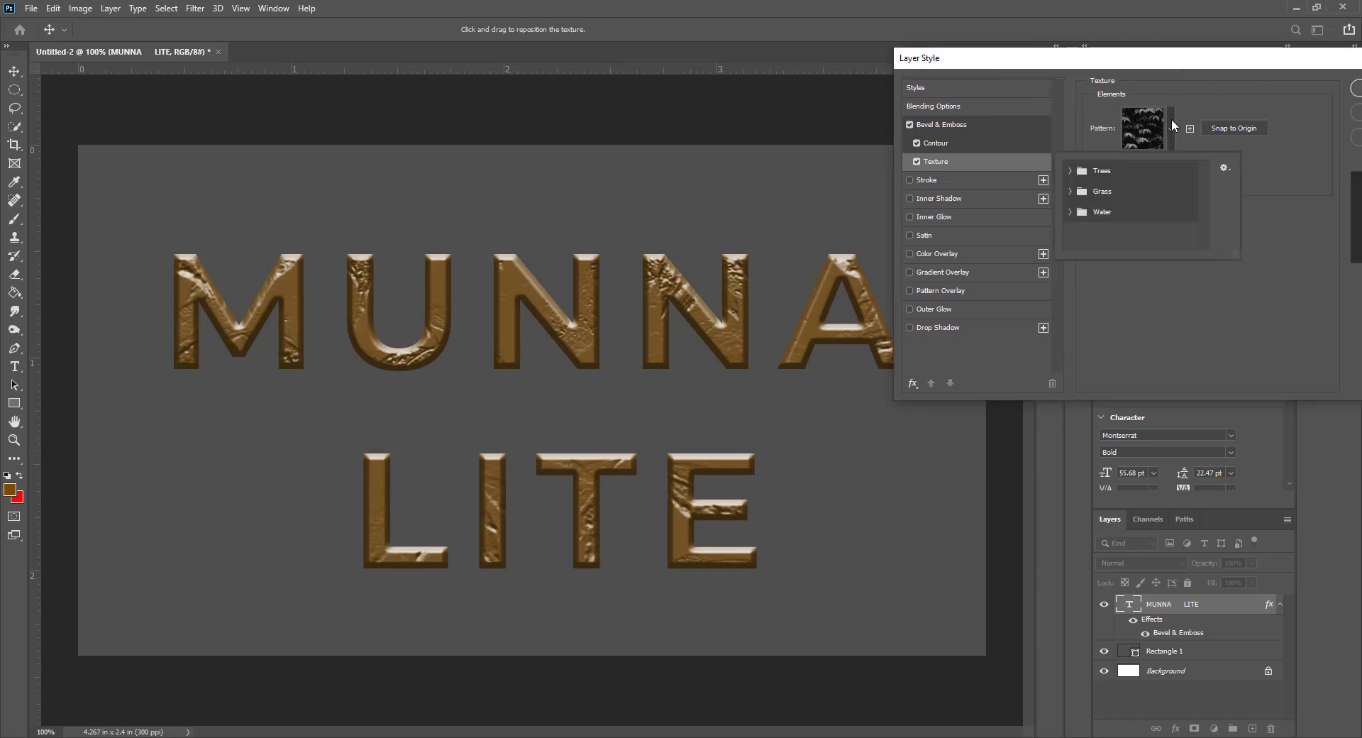
left_click(1070, 171)
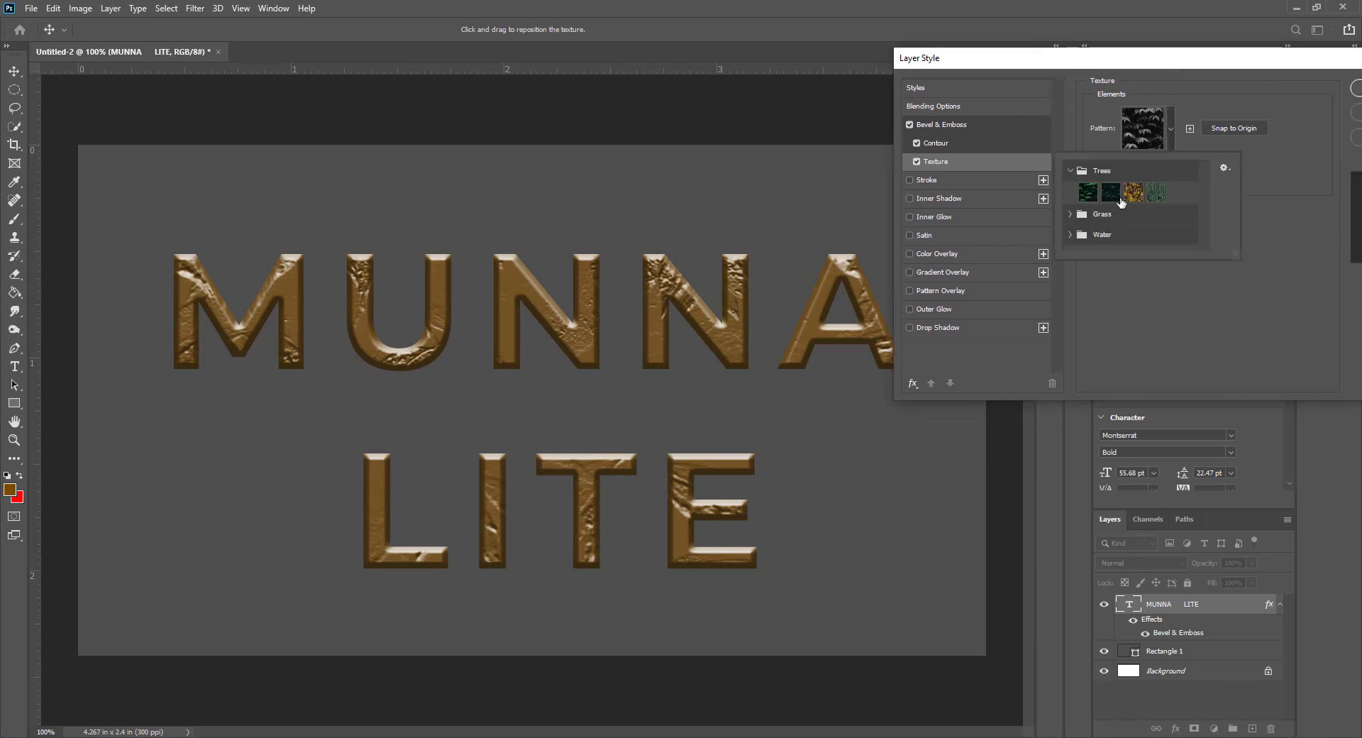
left_click(1133, 192)
left_click(1110, 192)
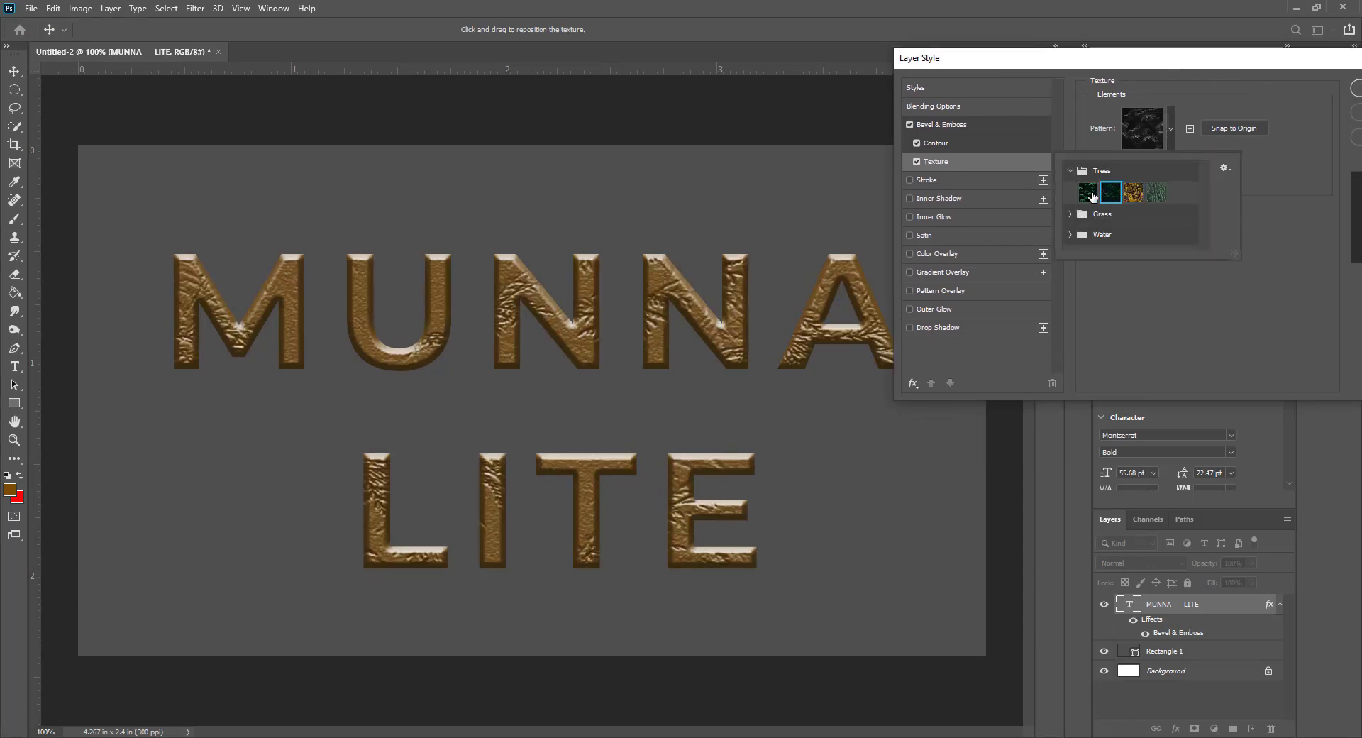
left_click(1087, 192)
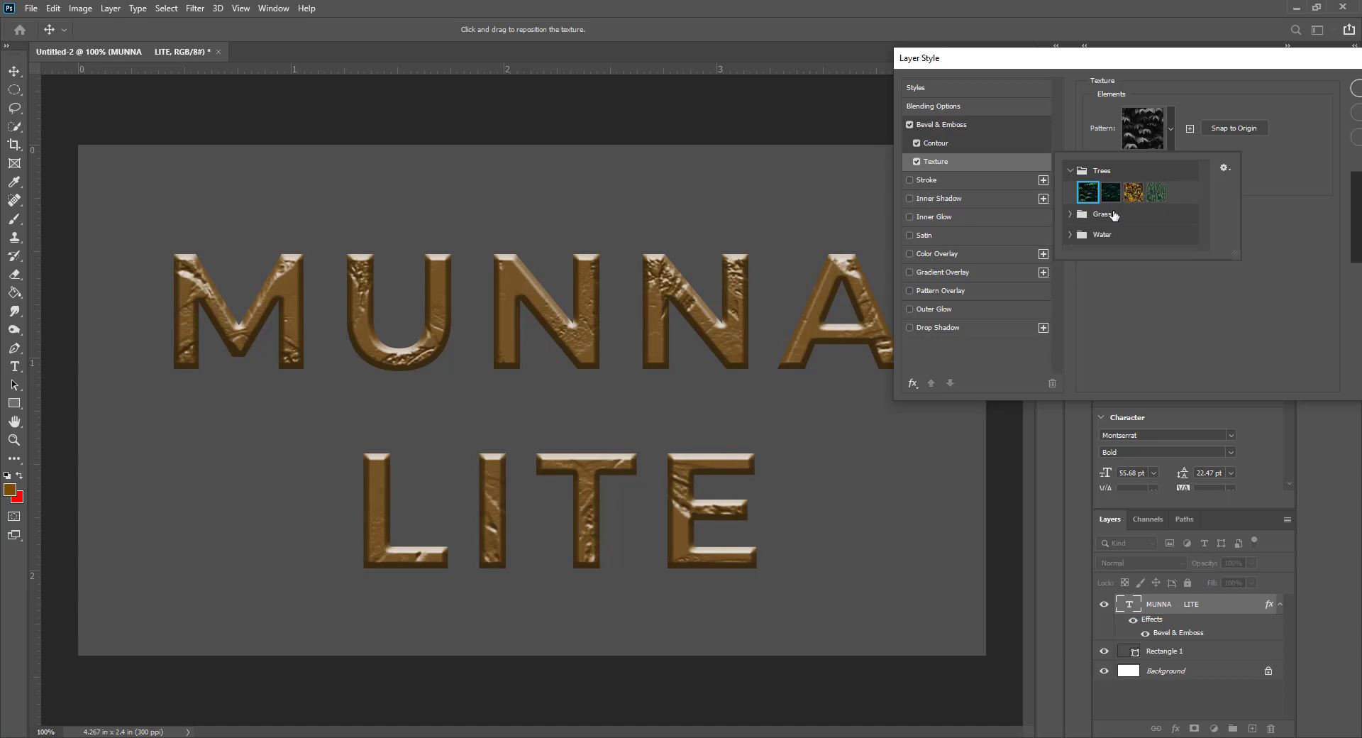
Try the first Grass pattern and the first Water pattern as the bevel texture.
left_click(1112, 214)
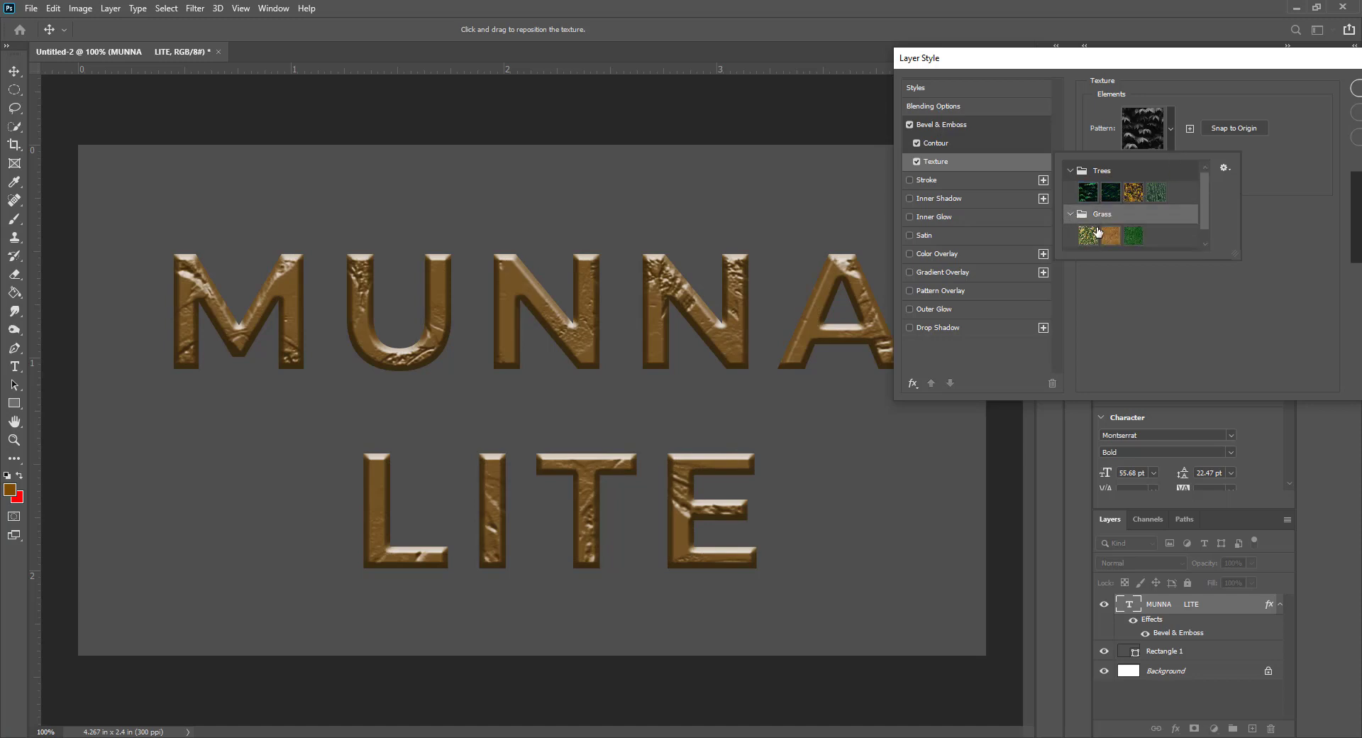
left_click(1095, 232)
scroll(1083, 234, "down", 1)
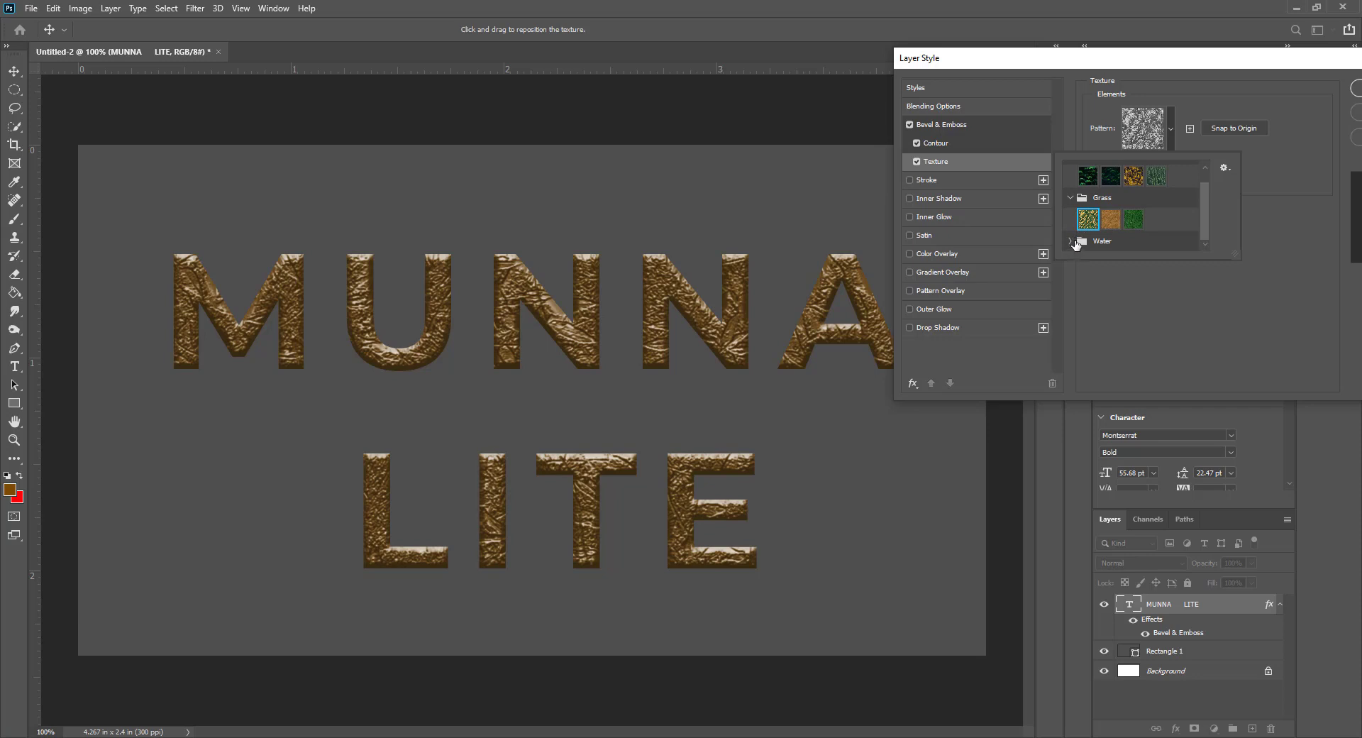
left_click(1223, 168)
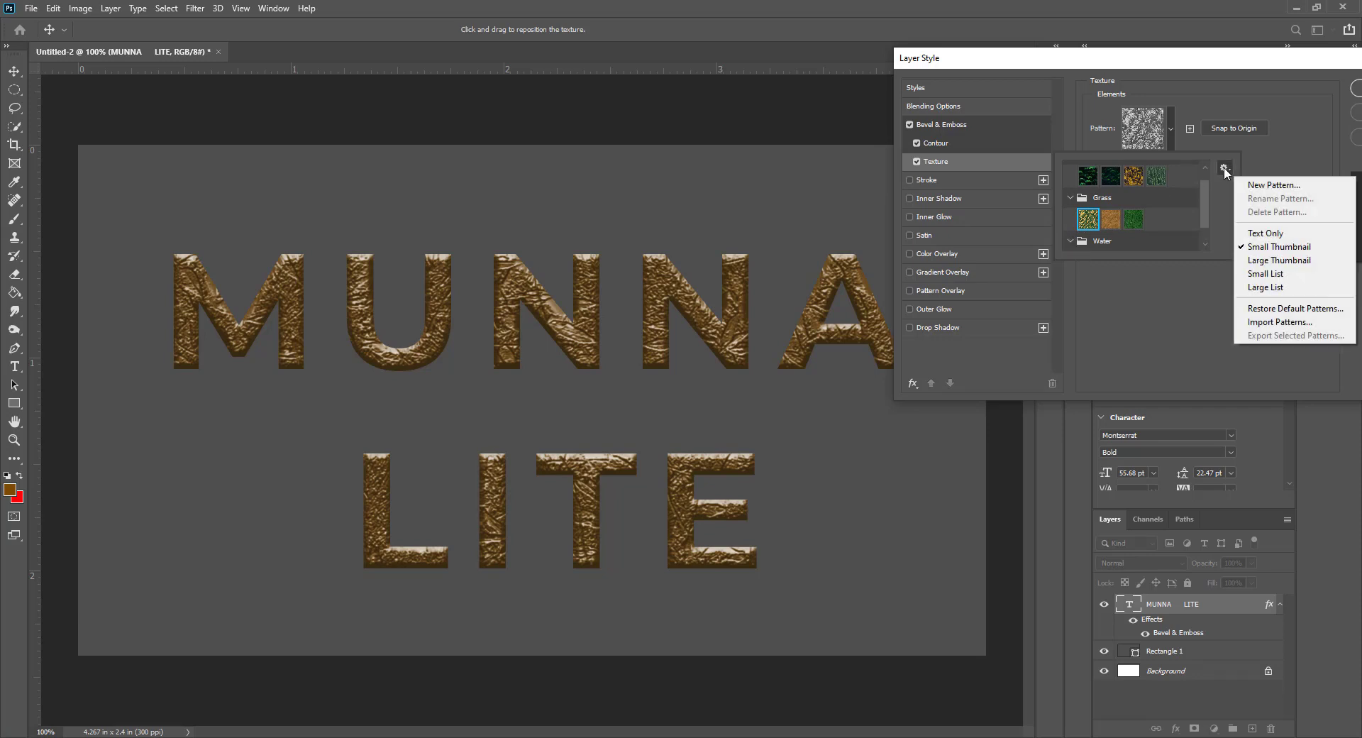
left_click(1225, 170)
left_click(1070, 241)
left_click(1088, 239)
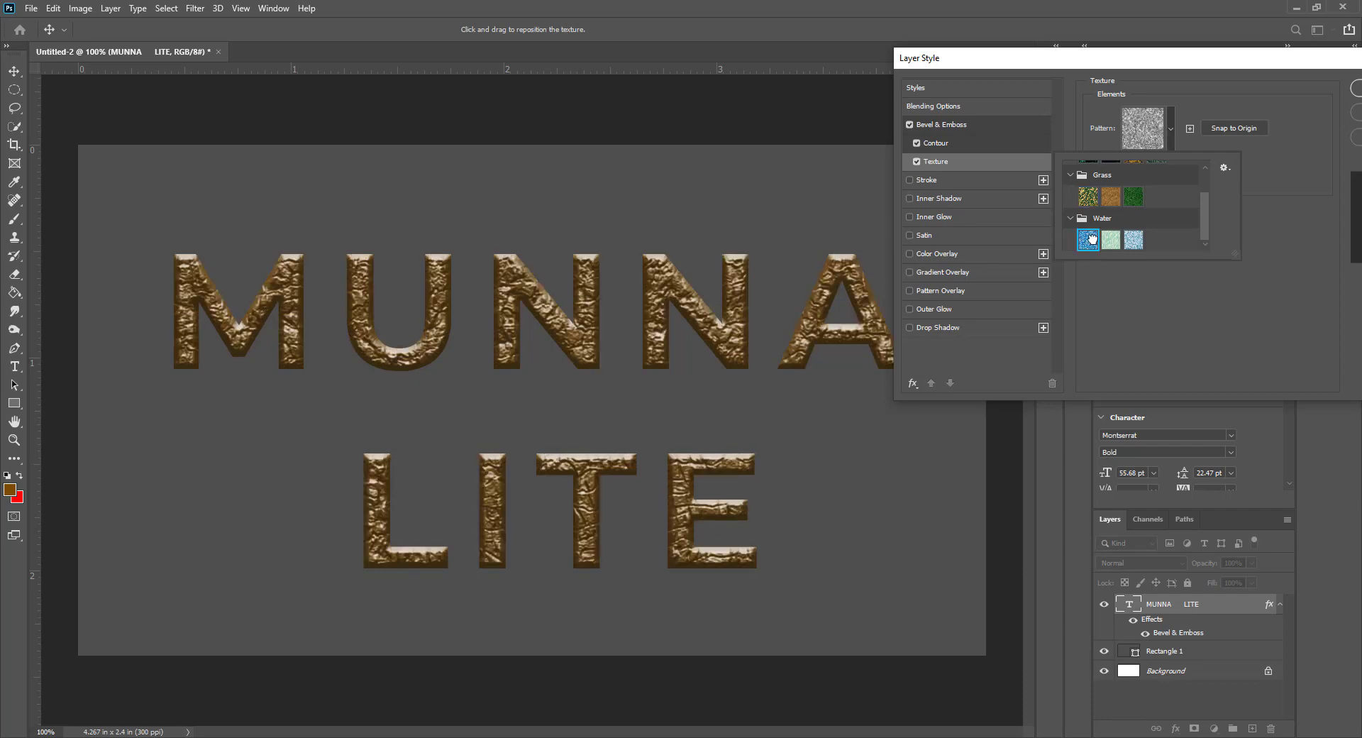
Reapply the first Trees pattern as the bevel texture and collapse the pattern groups.
left_click(1070, 175)
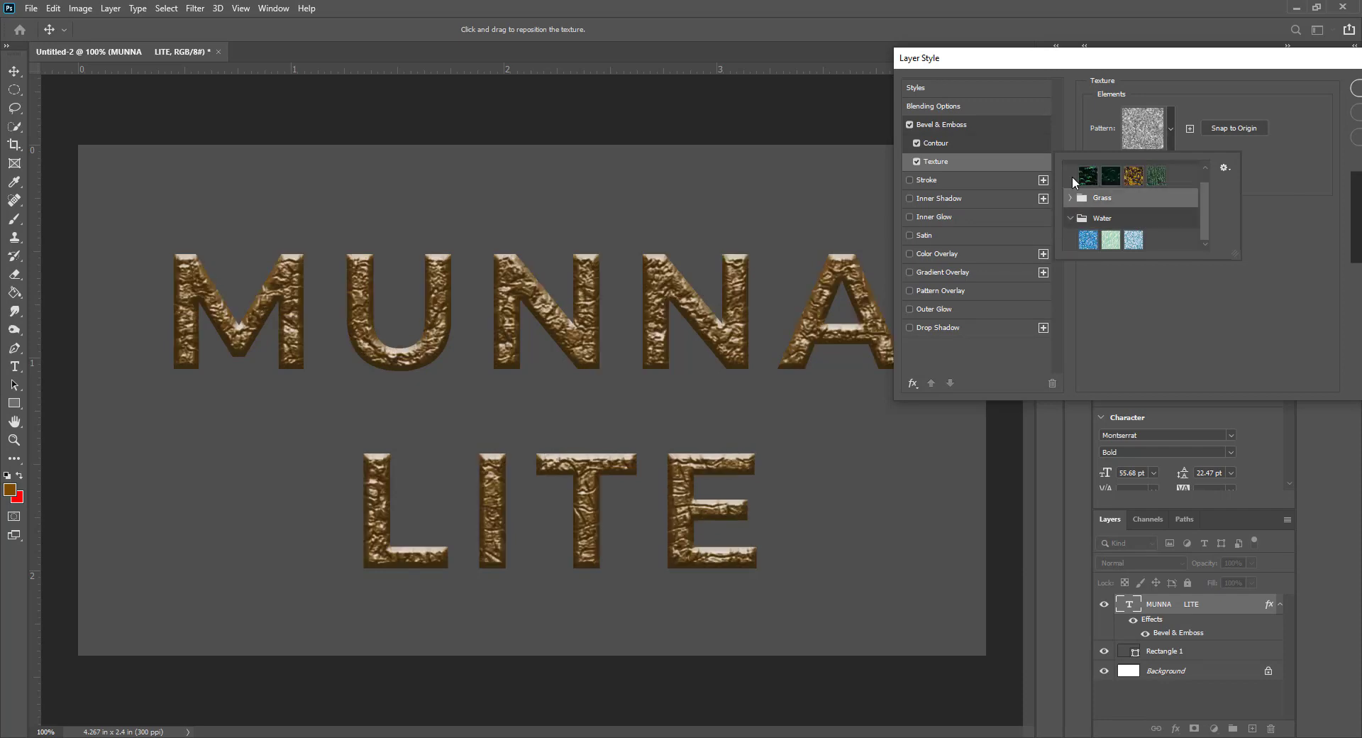
left_click(1071, 219)
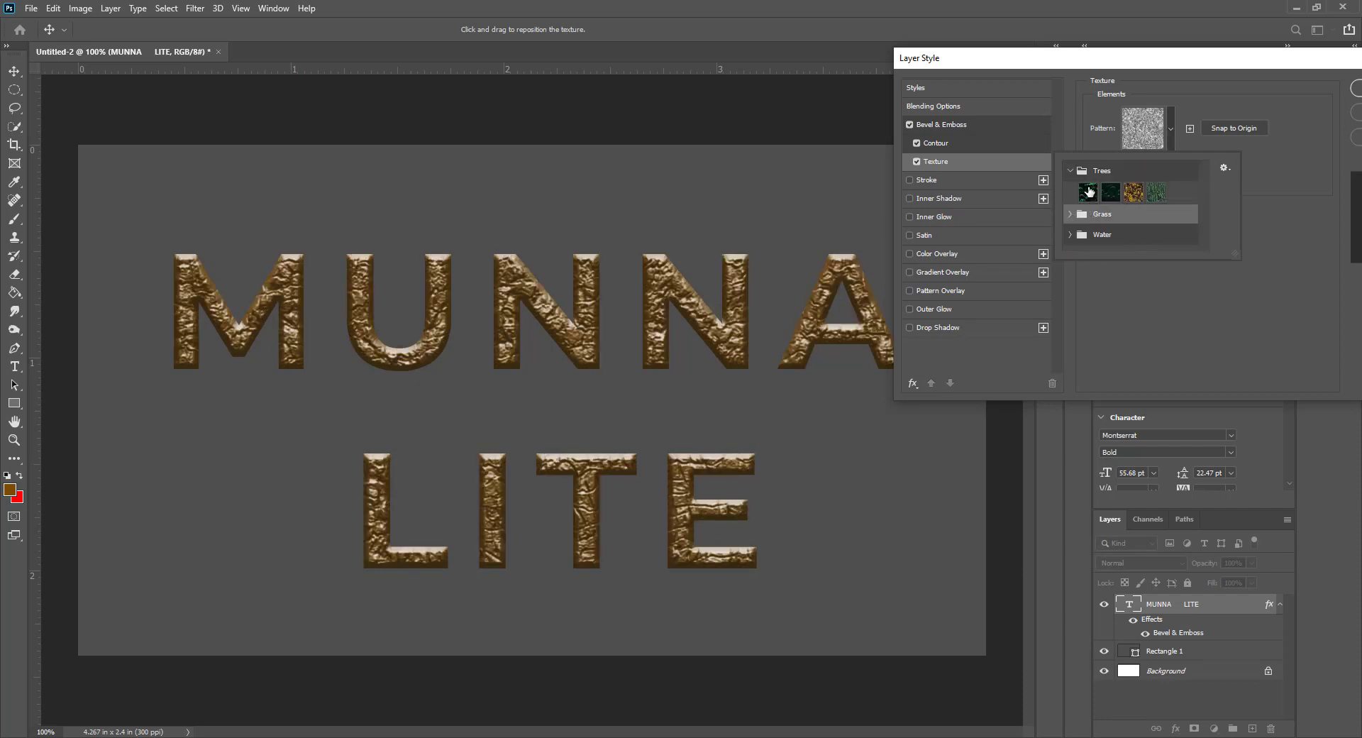
left_click(1087, 189)
left_click(1070, 171)
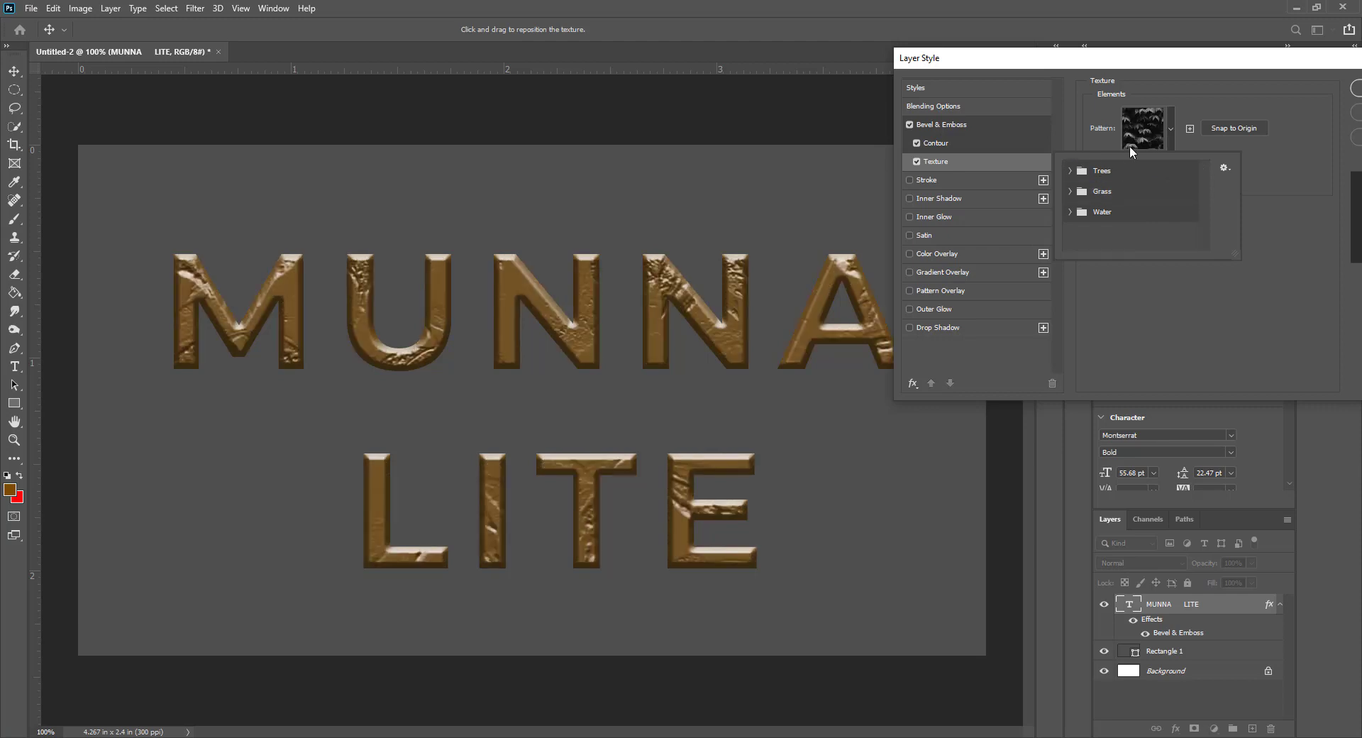
left_click(1170, 128)
Set the texture's scale to about 497% and its depth to about +55%, trying Invert on and off.
mouse_move(1157, 163)
left_mouse_down()
mouse_move(1138, 162)
mouse_move(1173, 160)
mouse_move(1167, 176)
mouse_move(1148, 172)
mouse_move(1169, 173)
left_mouse_up()
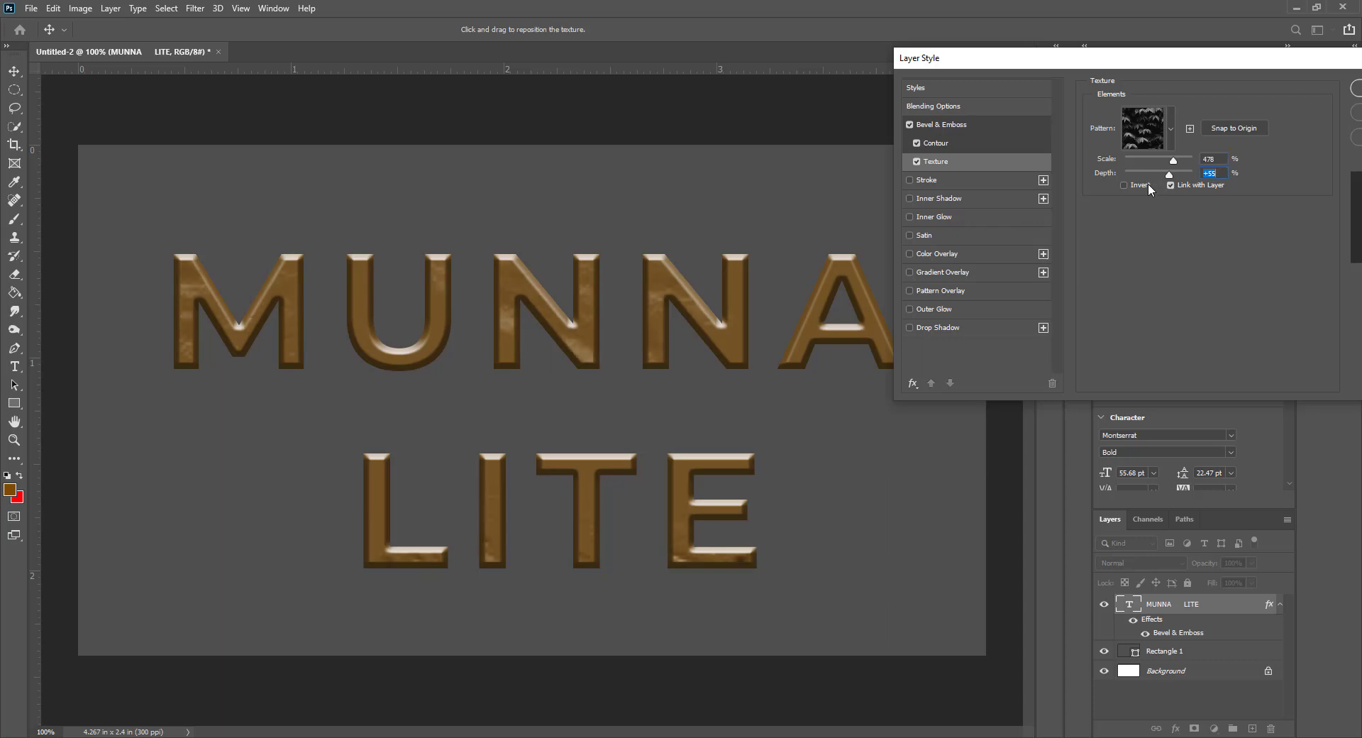
left_click(1142, 185)
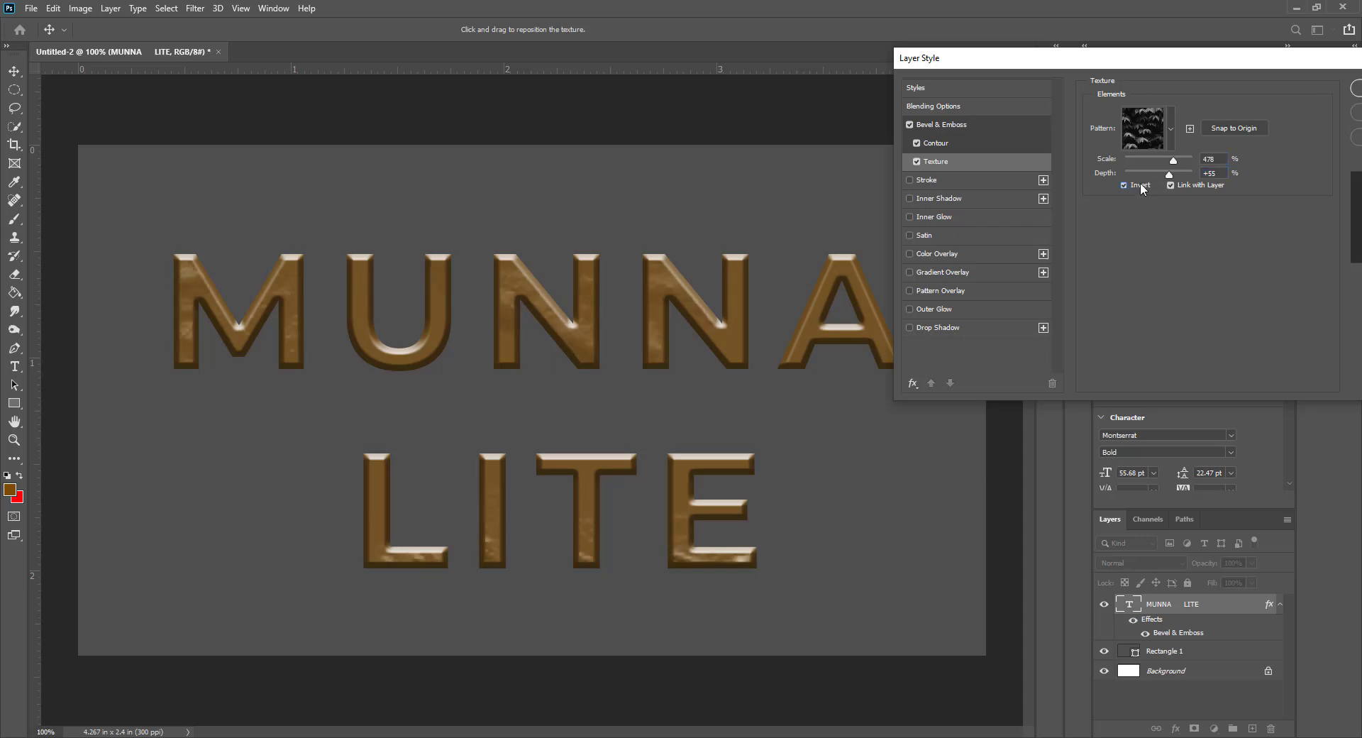
left_click(1140, 185)
left_click_drag(1176, 161, 1174, 161)
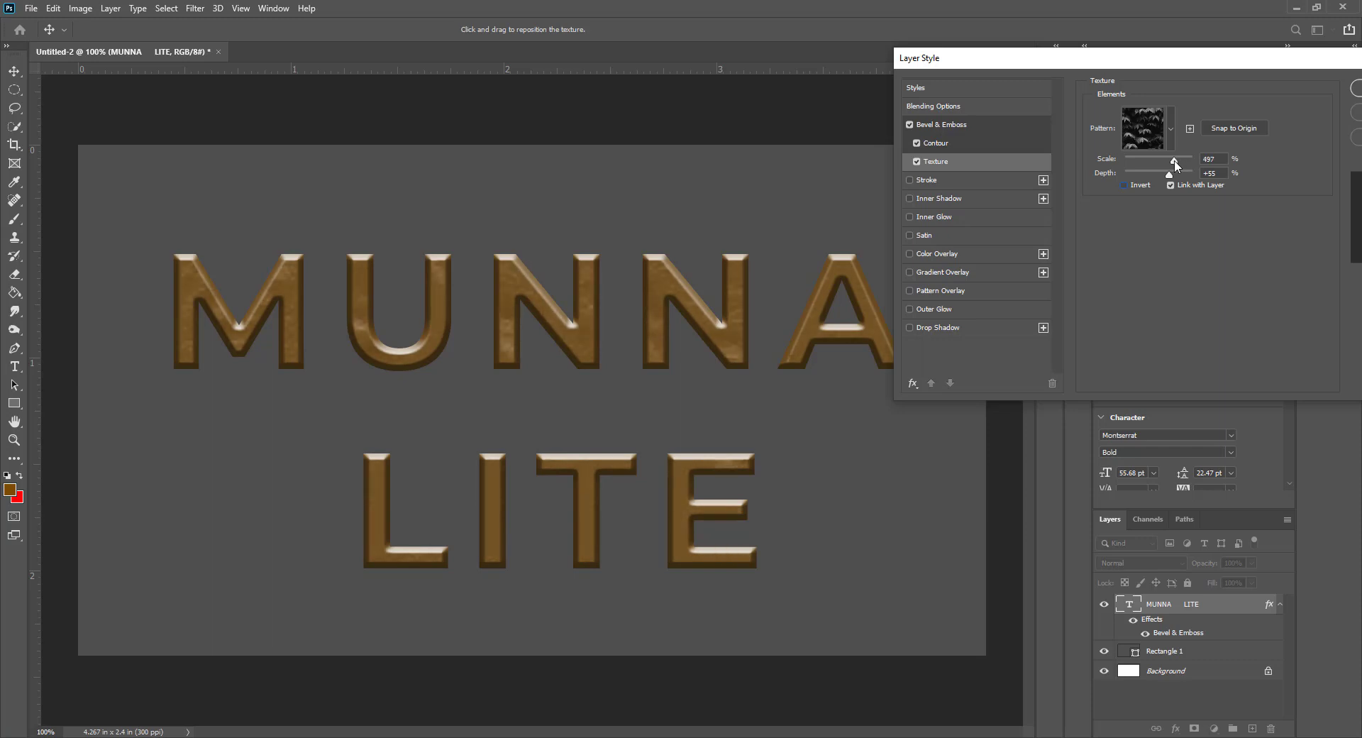
Turn off the bevel's Texture option and compare the text with Contour off, leaving Contour enabled.
left_click(916, 161)
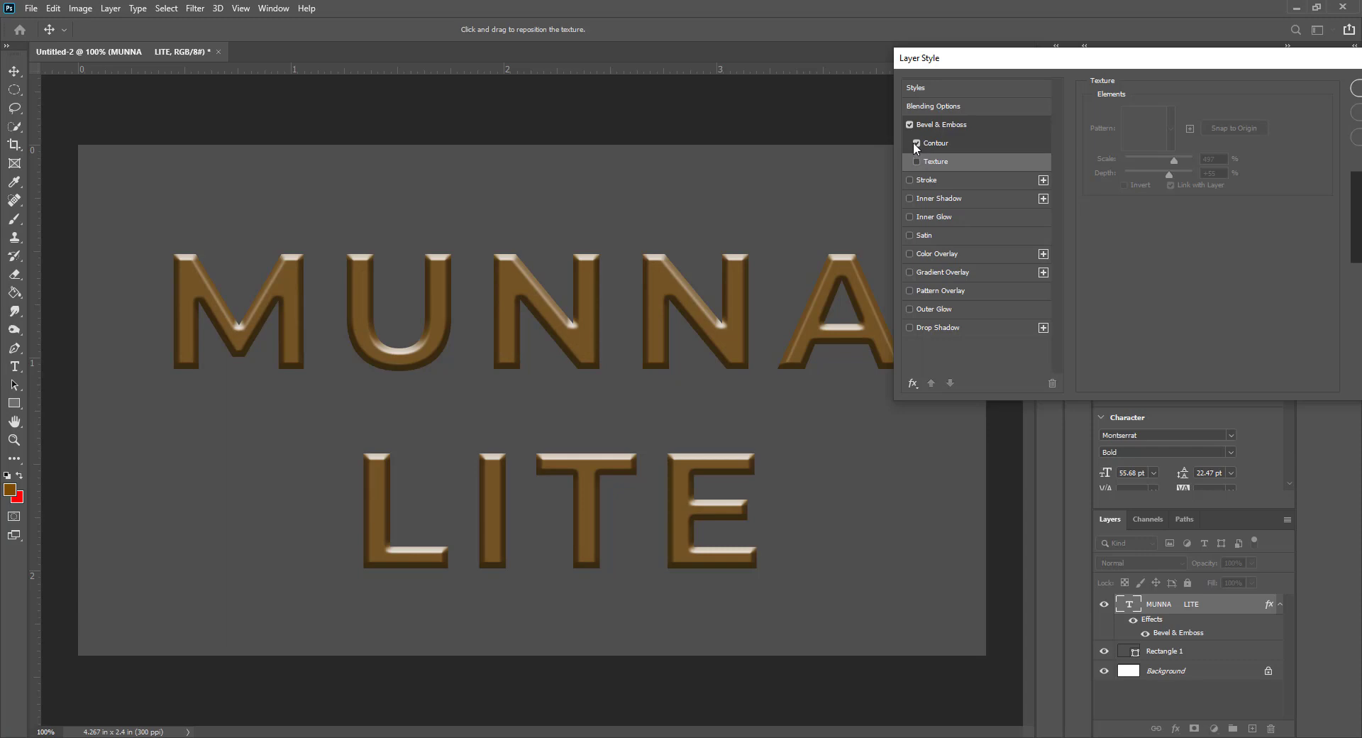
left_click(914, 143)
left_click(916, 140)
Enable the Stroke effect on the text and set its color to dark brown #593004.
left_click(963, 182)
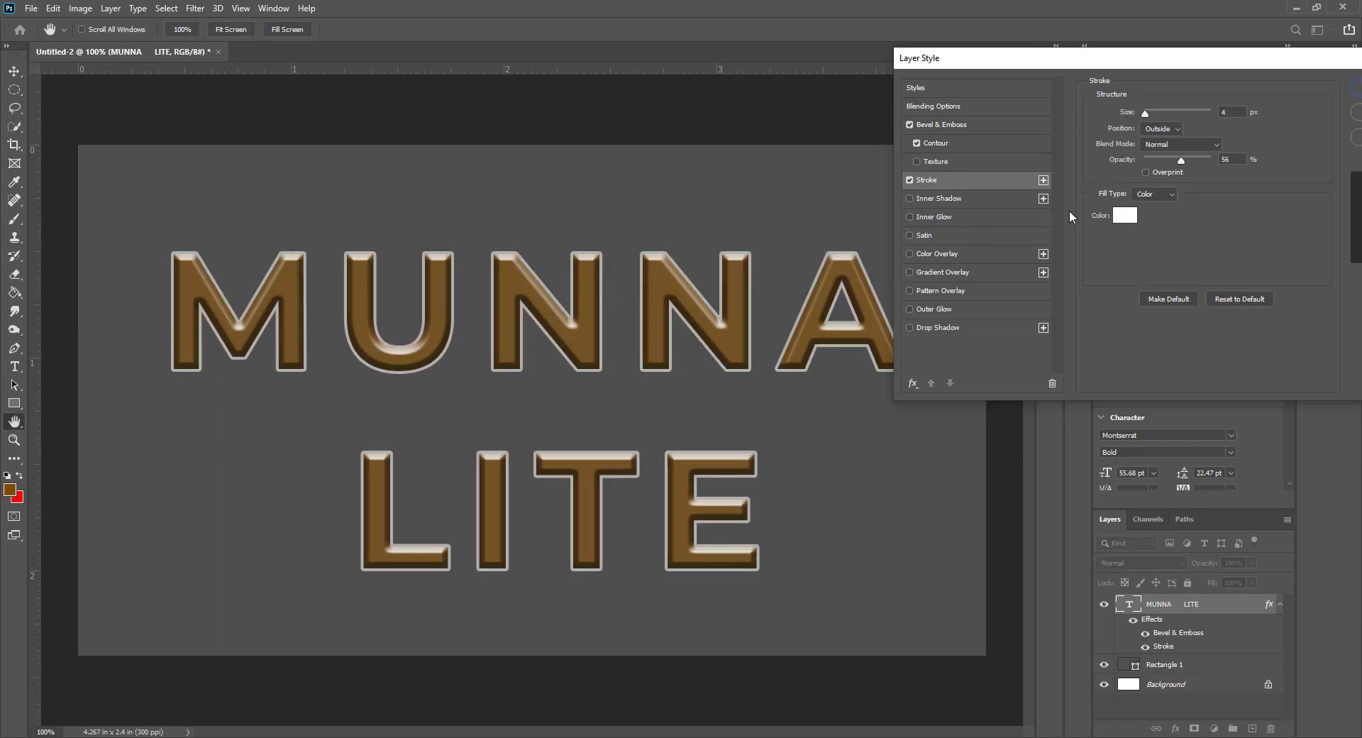
left_click(1124, 215)
left_click(875, 554)
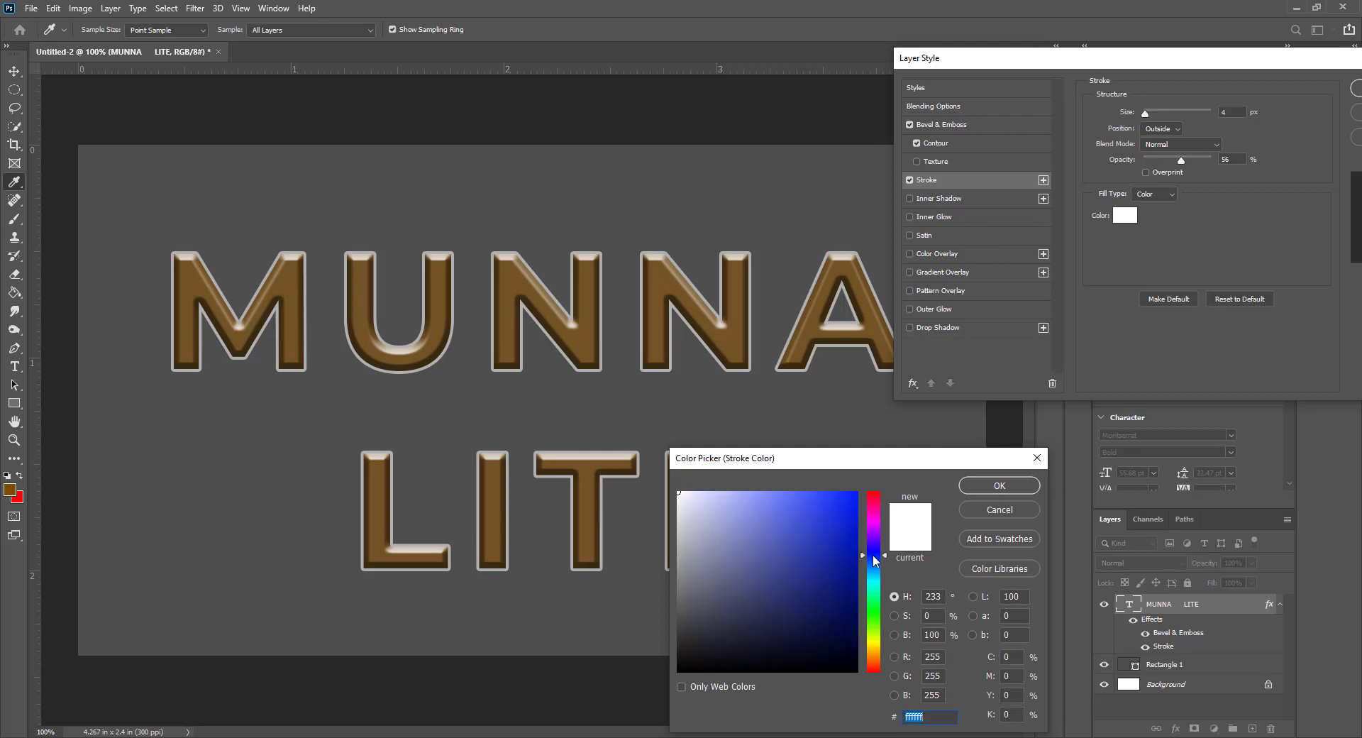
left_click(857, 491)
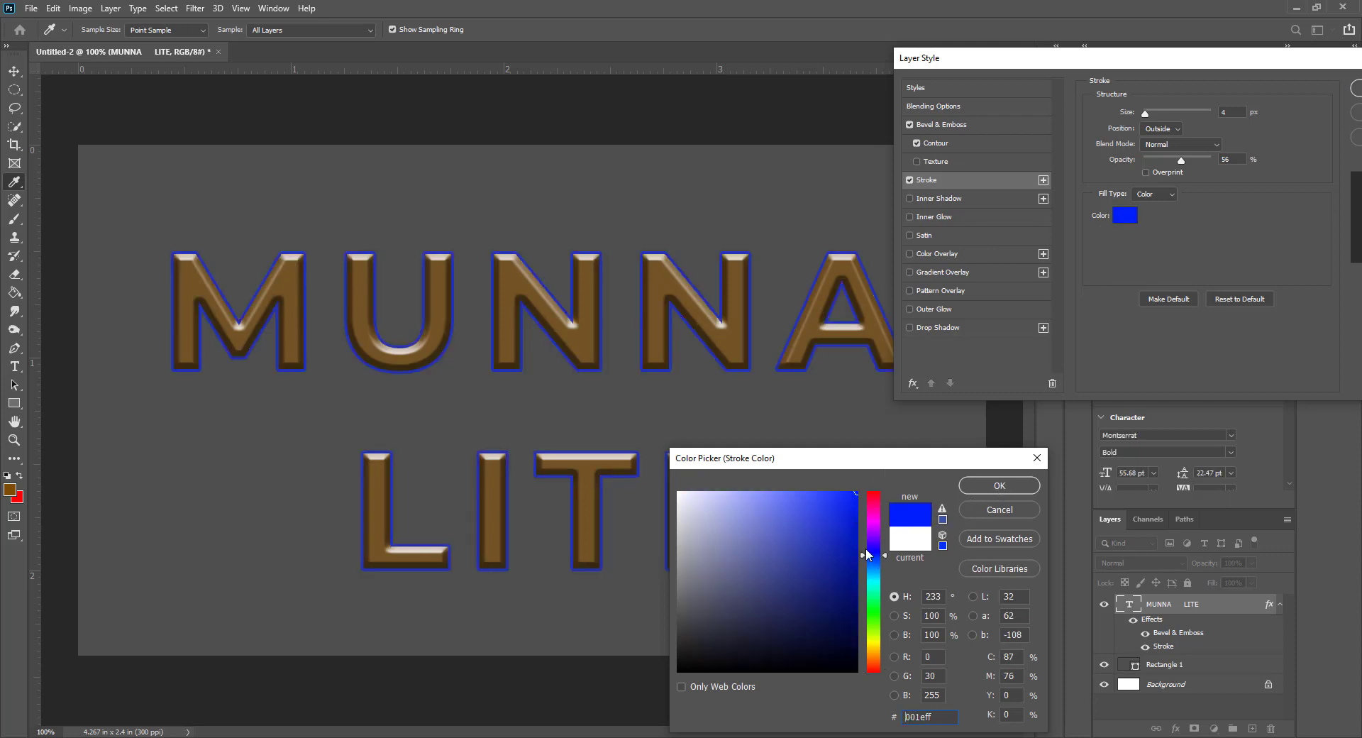
left_click(874, 510)
left_click_drag(875, 510, 874, 656)
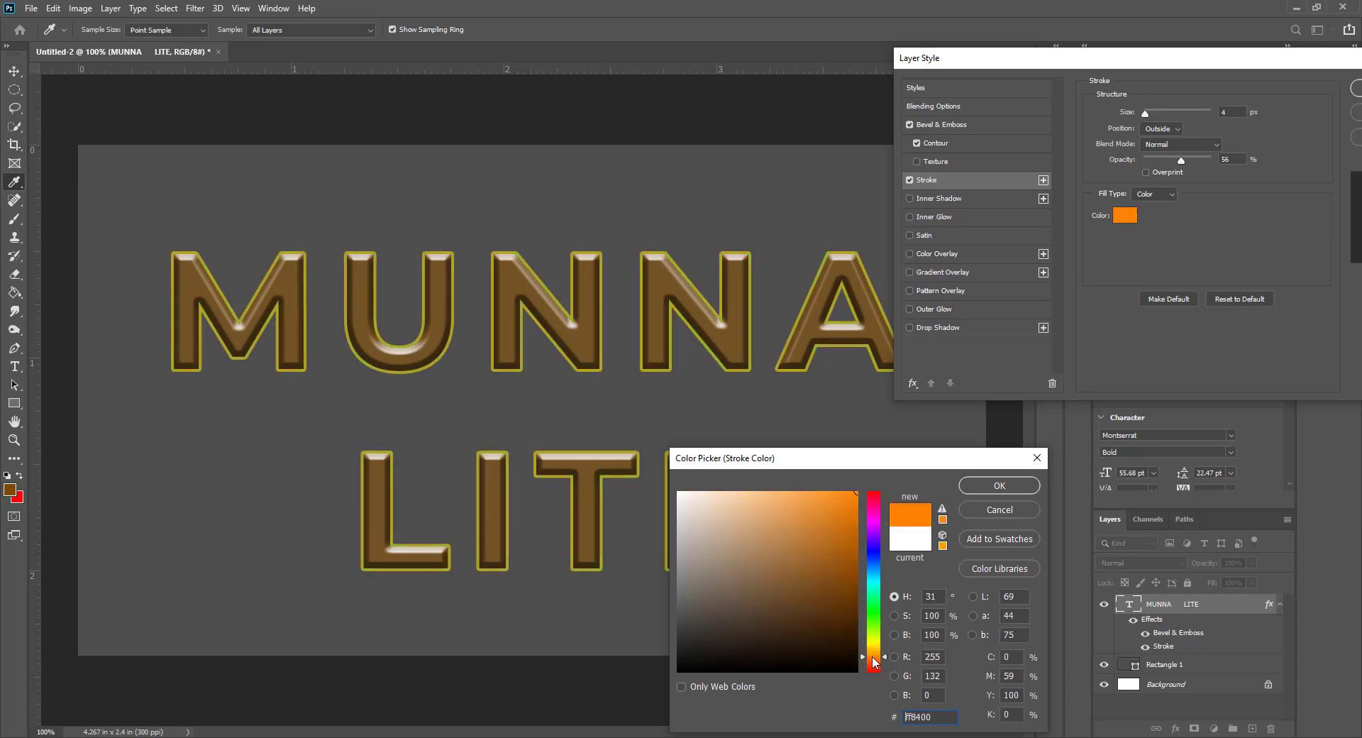
left_click_drag(855, 532, 850, 608)
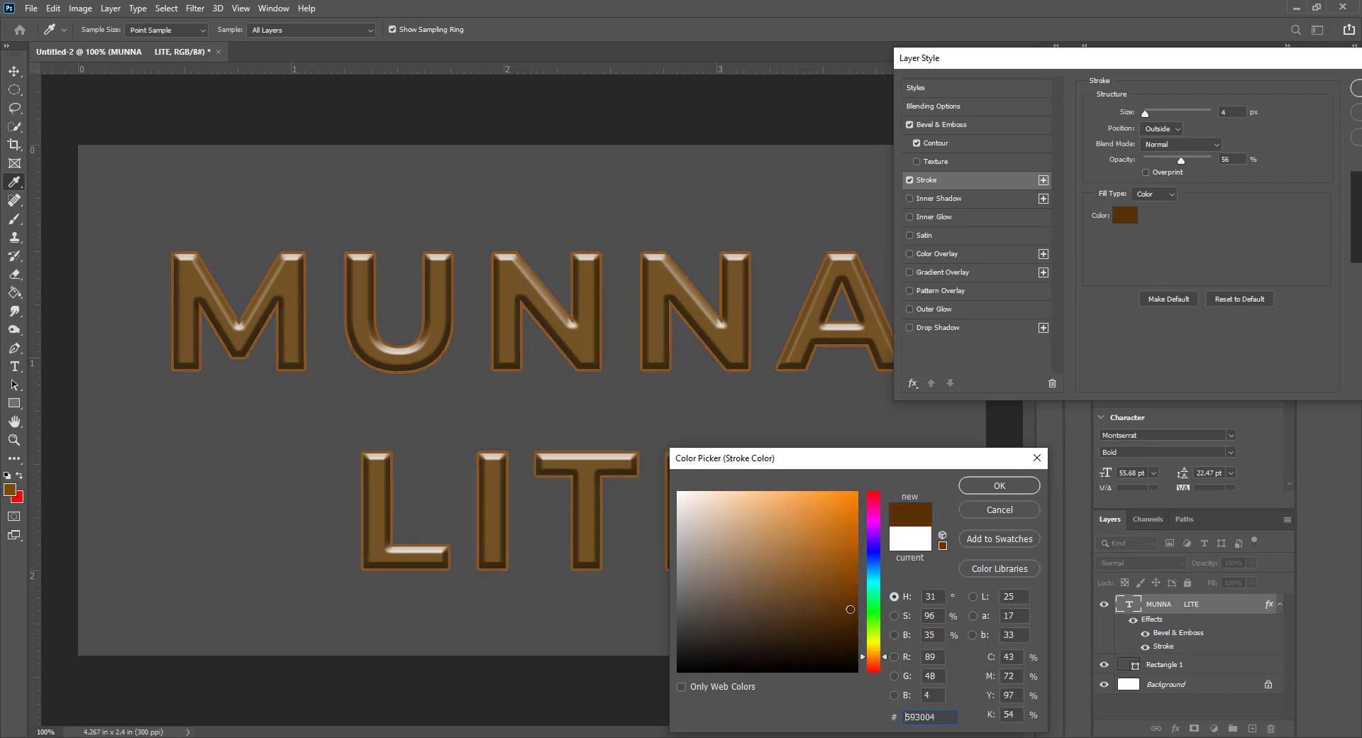
left_click(989, 488)
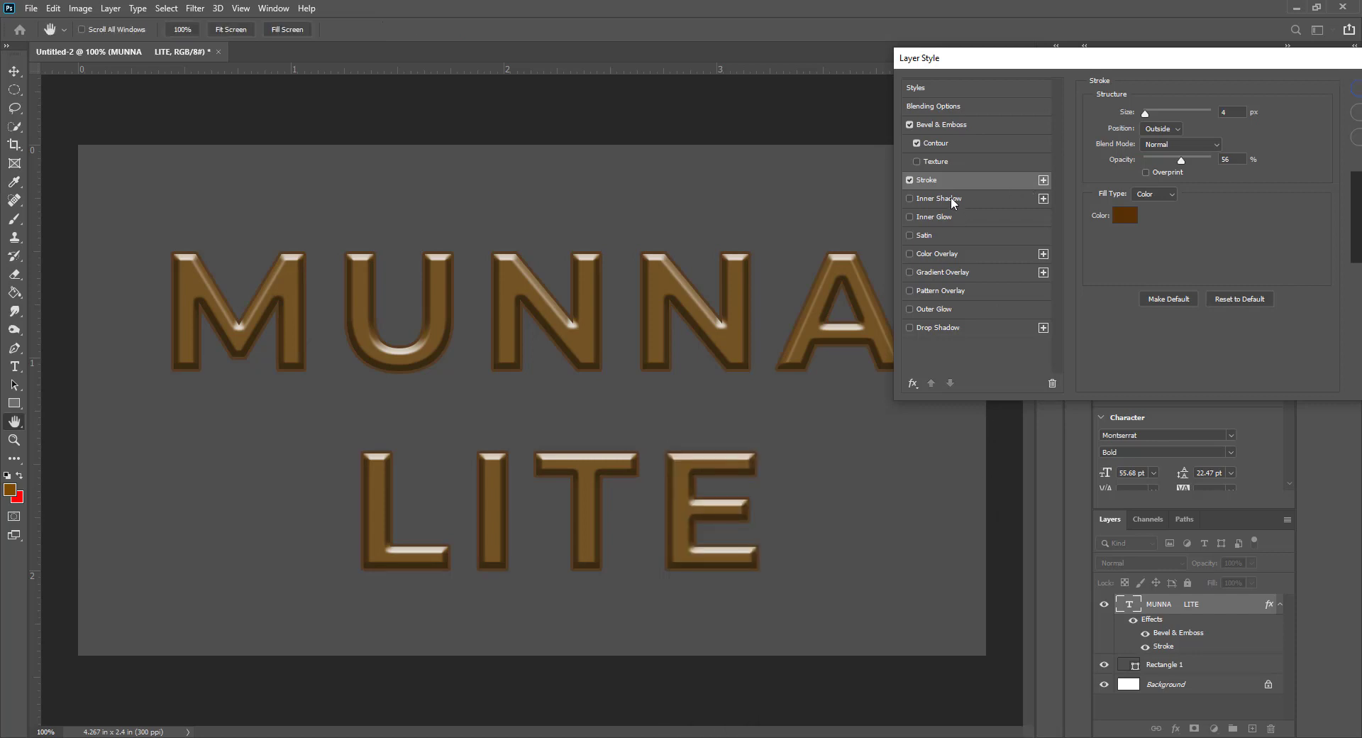
Try a second Stroke effect on the text and turn it off.
left_click(1043, 179)
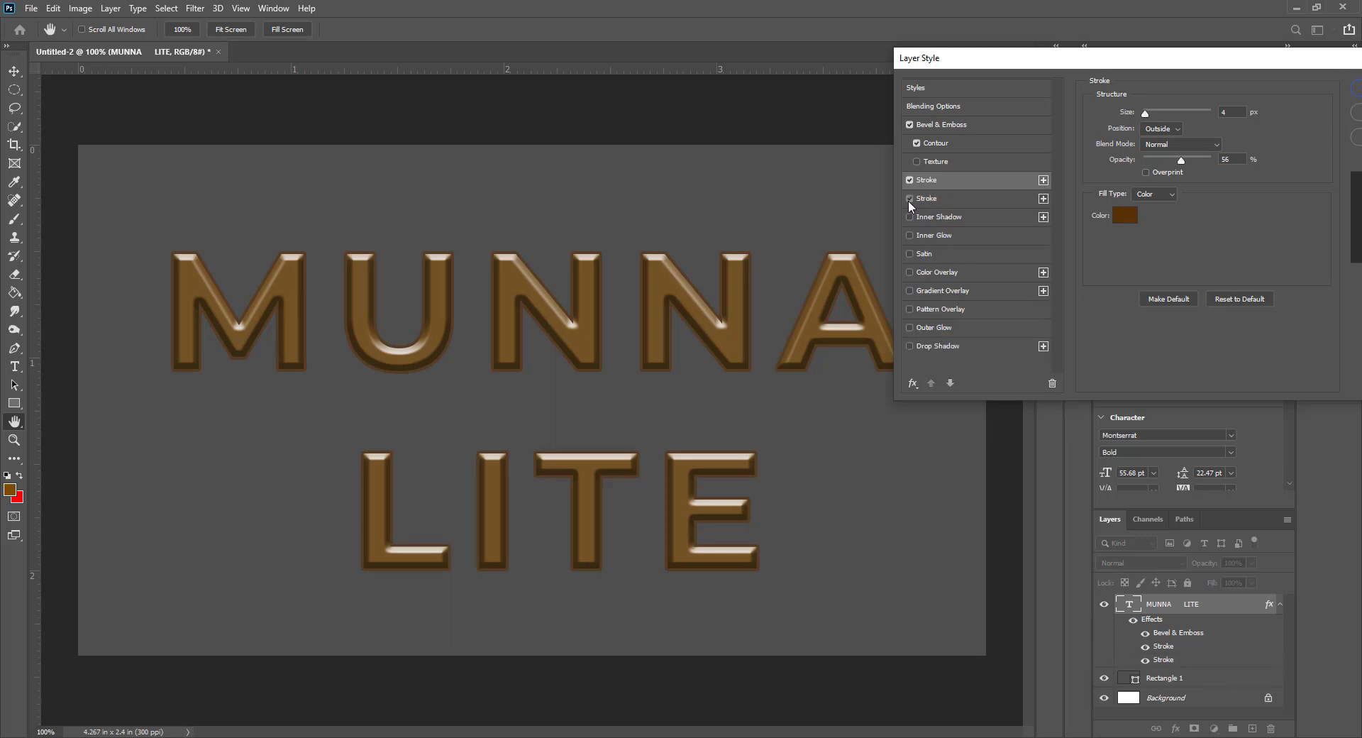
left_click(945, 199)
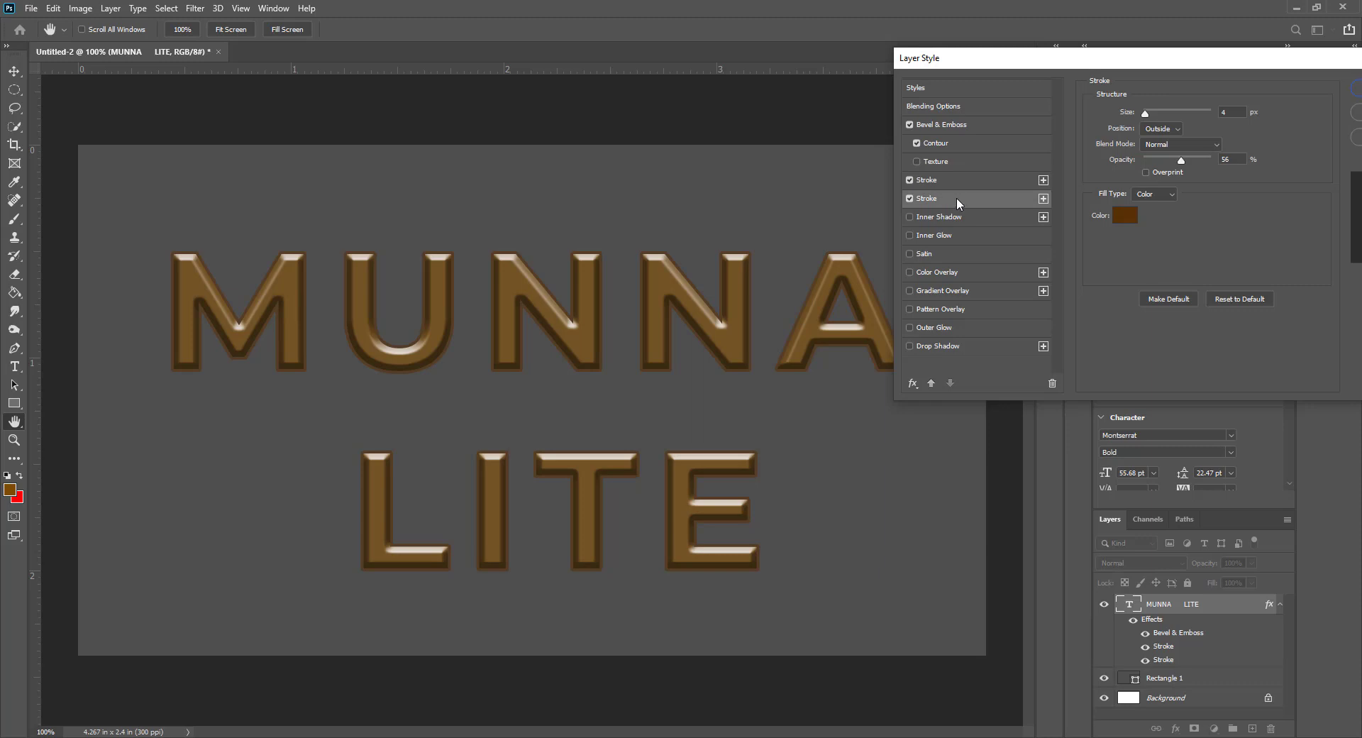
left_click(910, 199)
Try a red Inner Shadow (#ff0000) on the text, lower its opacity to 0%, and turn the effect off.
left_click(966, 217)
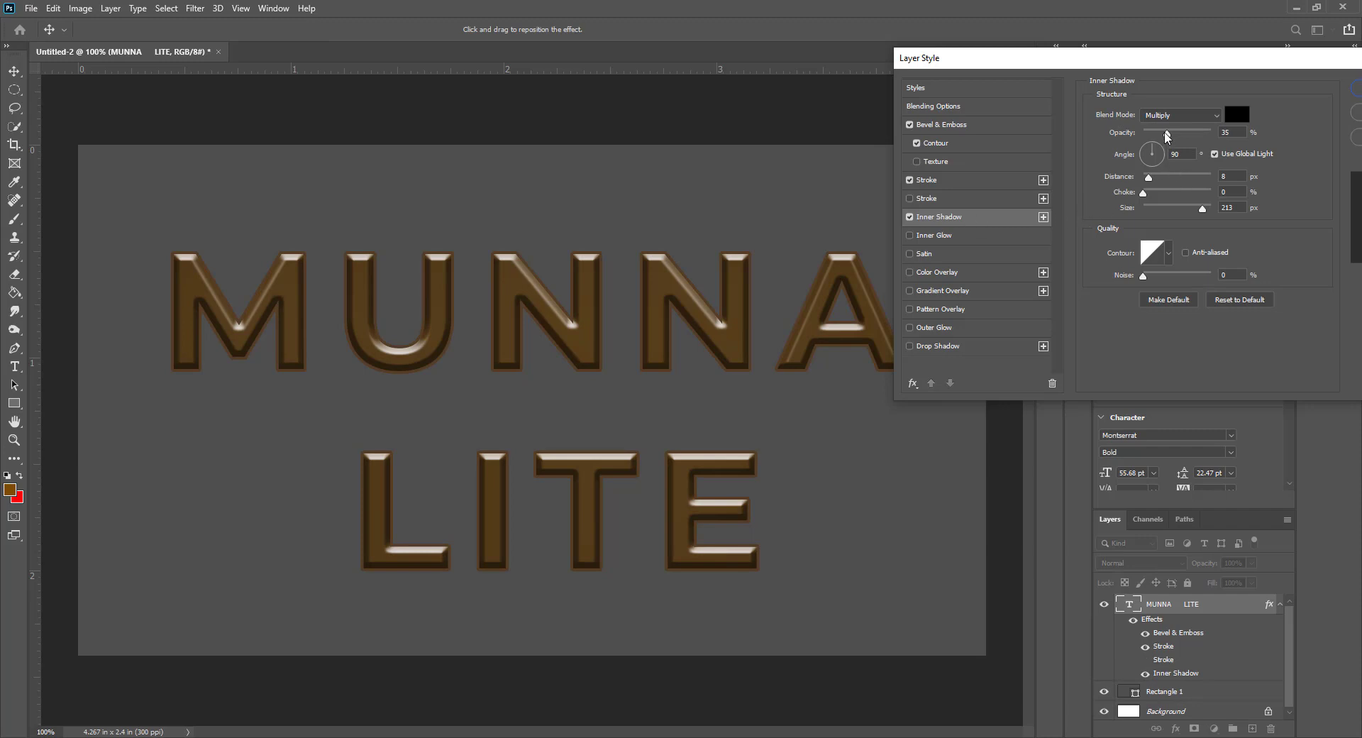
left_click(1236, 114)
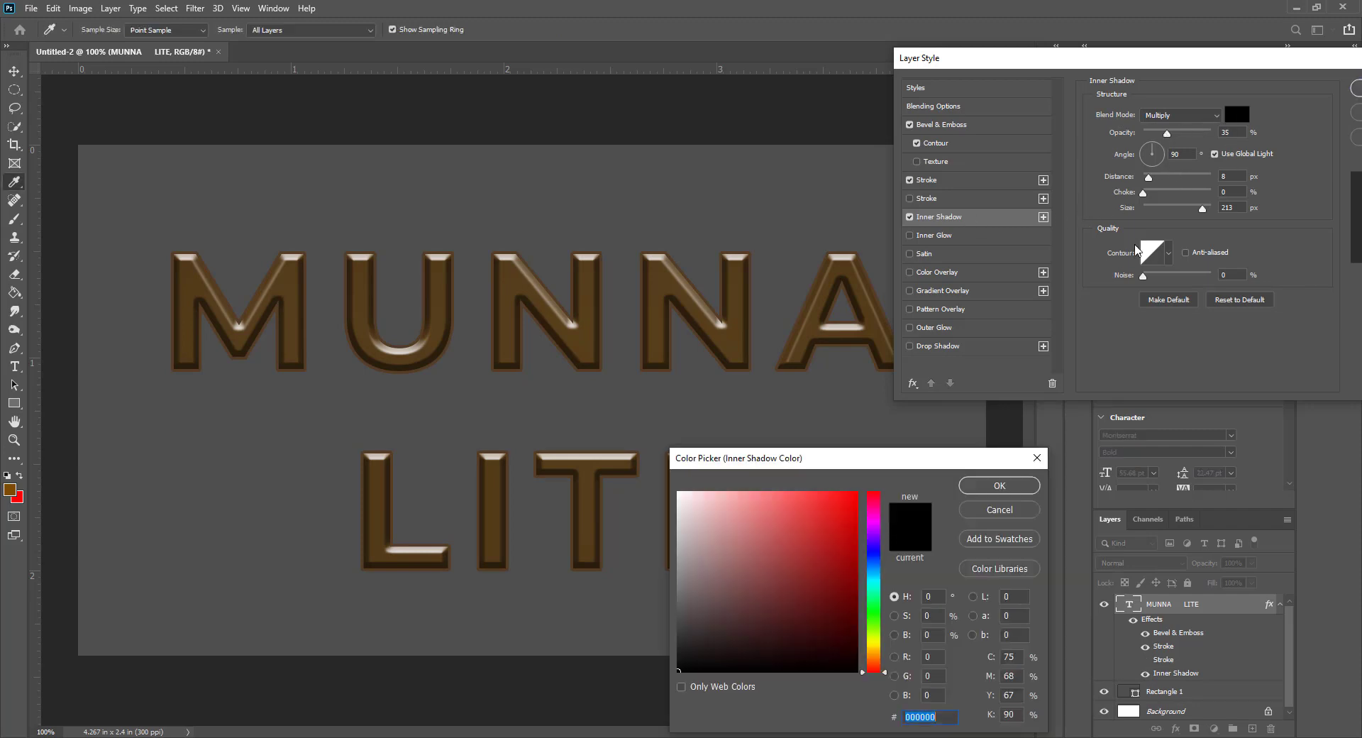
left_click(877, 491)
left_click(835, 499)
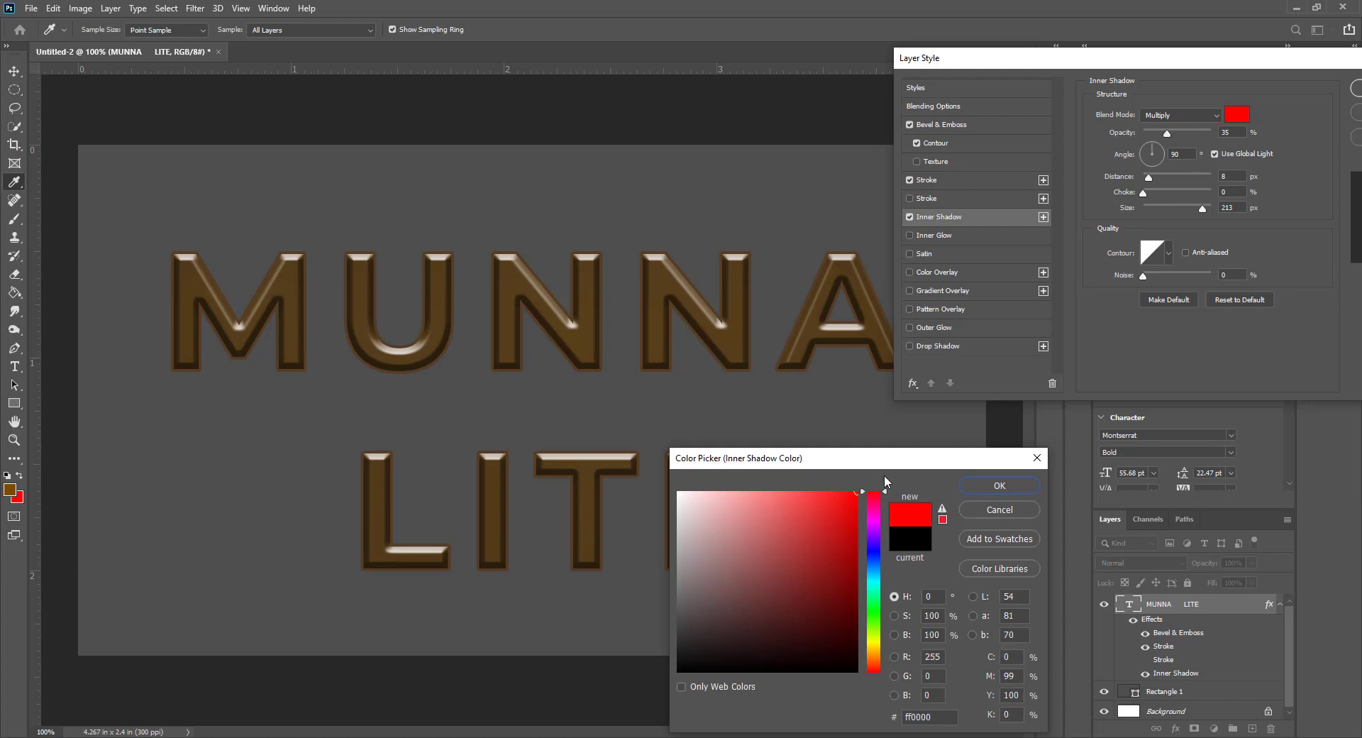
left_click(977, 487)
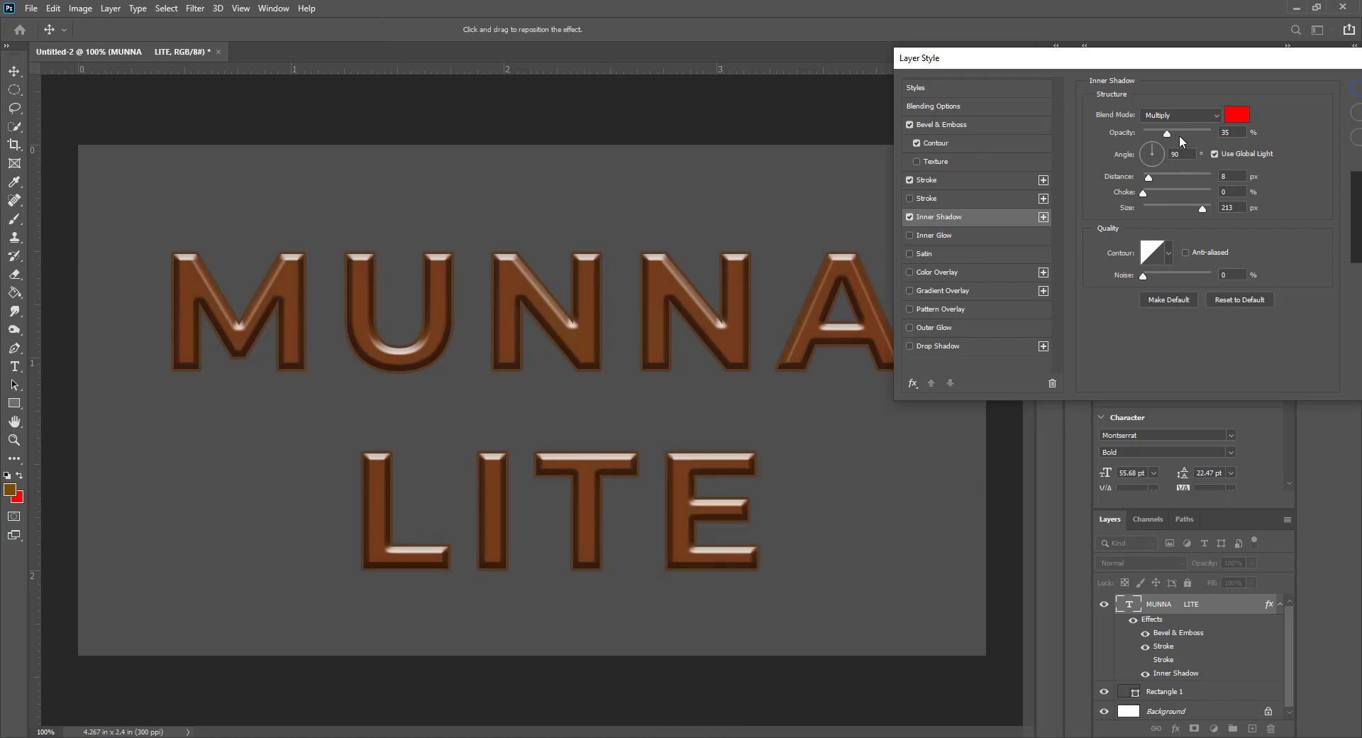
mouse_move(1167, 132)
left_mouse_down()
mouse_move(1208, 132)
mouse_move(1127, 125)
mouse_move(1252, 117)
mouse_move(1143, 131)
left_mouse_up()
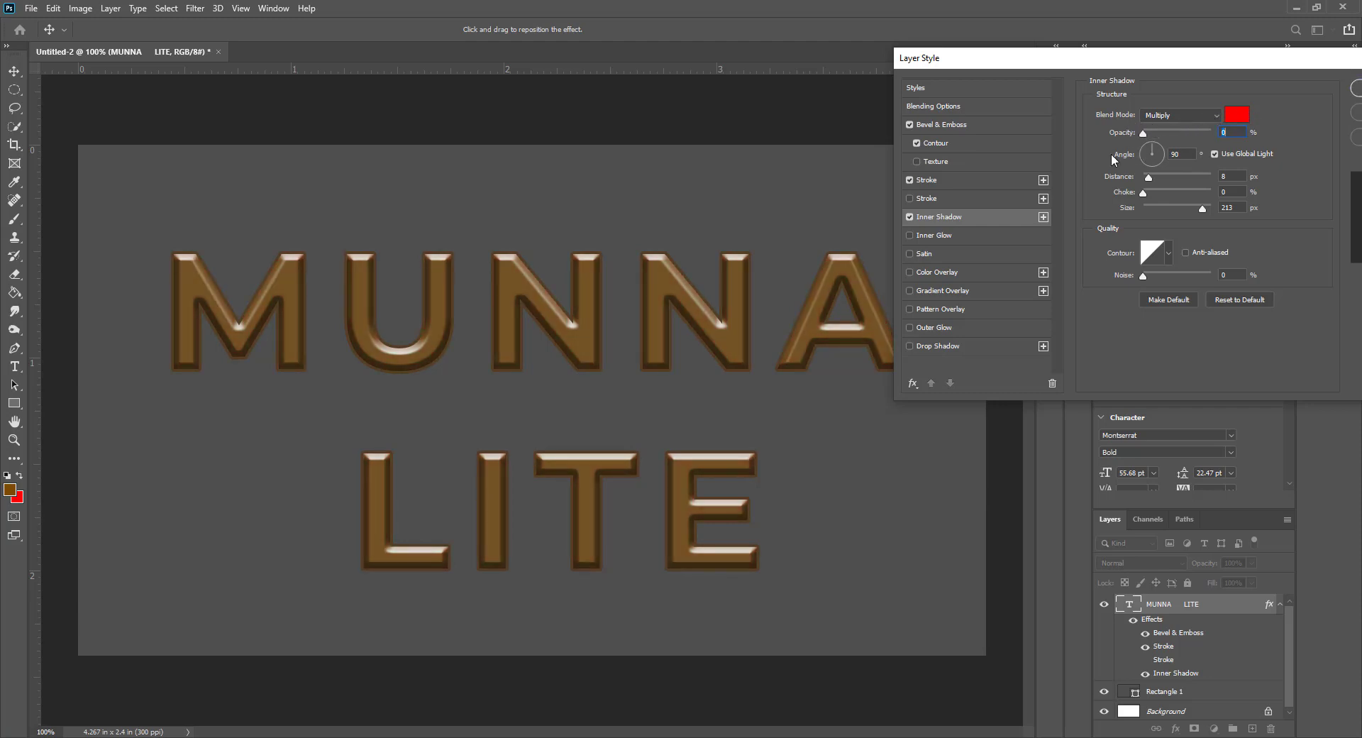
left_click(910, 217)
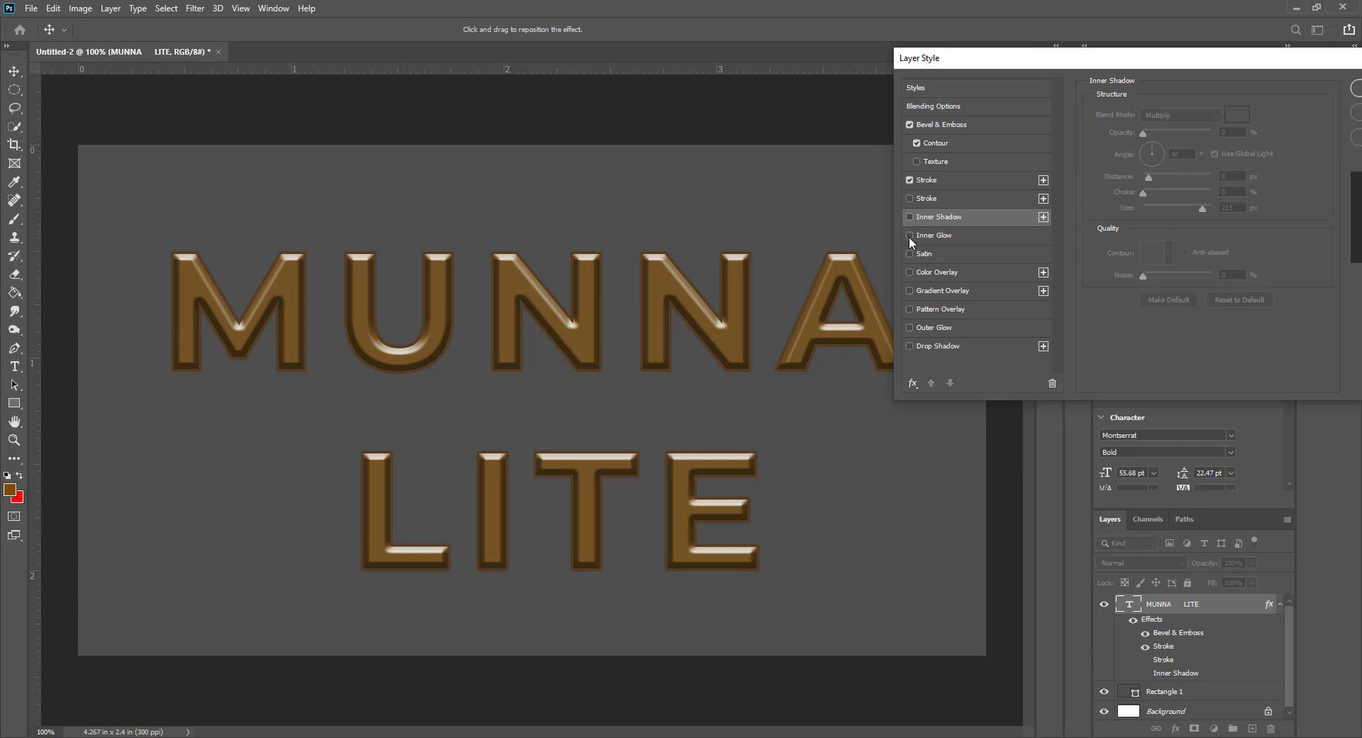
Enable the Inner Glow effect and set its opacity to about 16% and its color to dark brown #643b05.
left_click(910, 235)
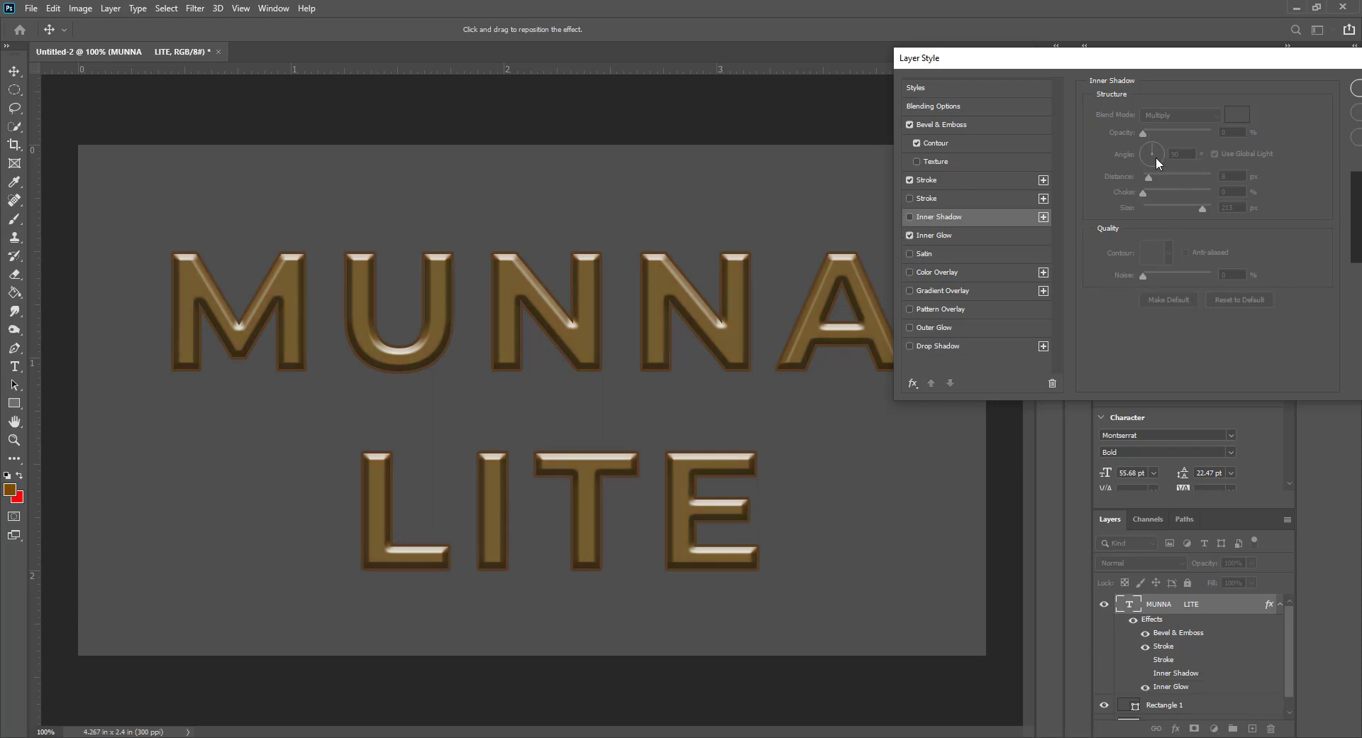
left_click(959, 236)
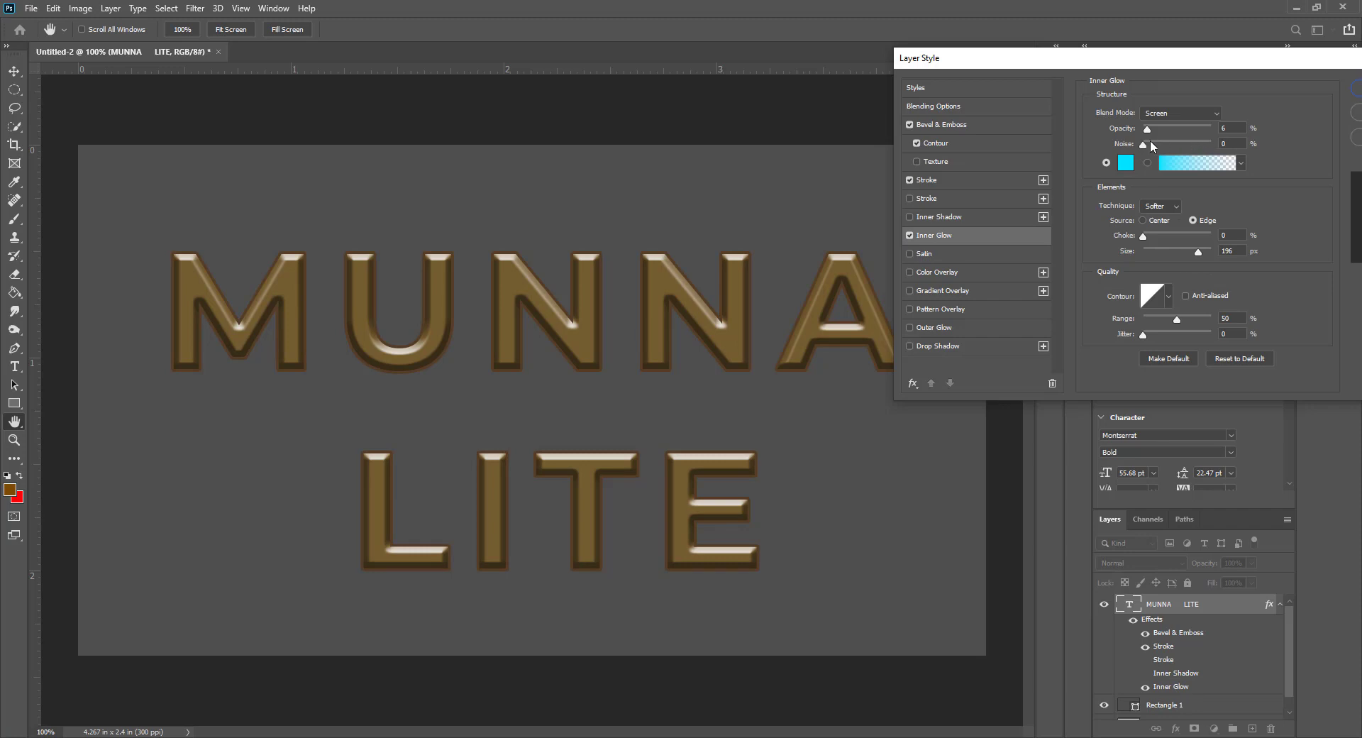
mouse_move(1147, 127)
left_mouse_down()
mouse_move(1182, 127)
mouse_move(1153, 129)
left_mouse_up()
left_click(1240, 164)
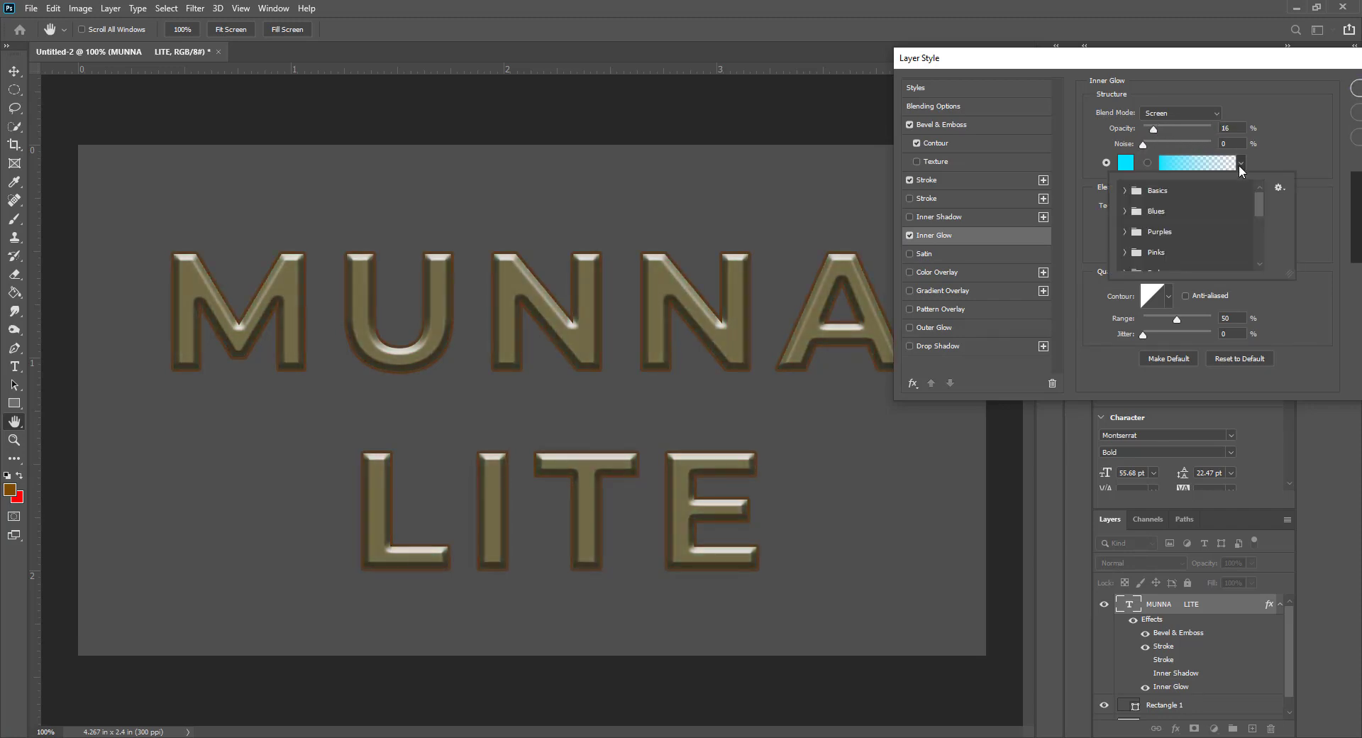
left_click(1240, 164)
left_click(1238, 164)
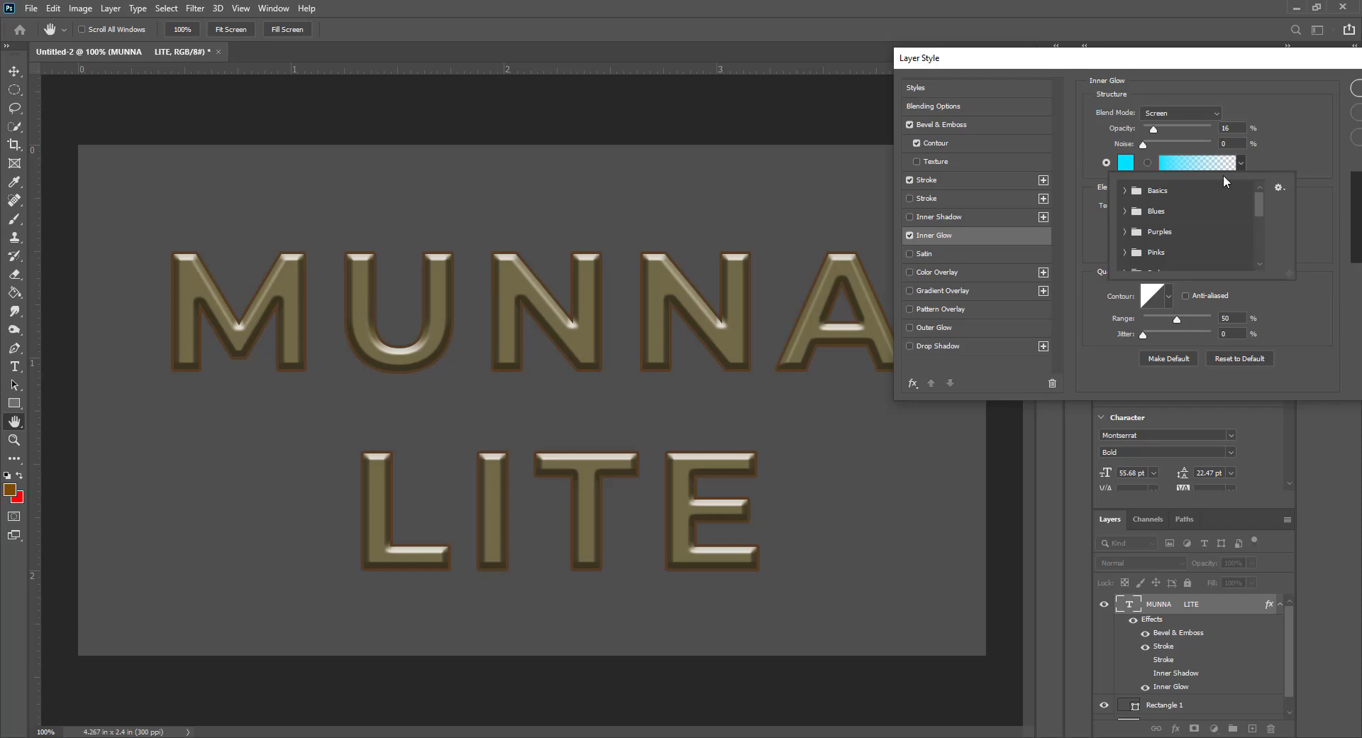
left_click(1125, 164)
left_click(1125, 163)
type("693d04")
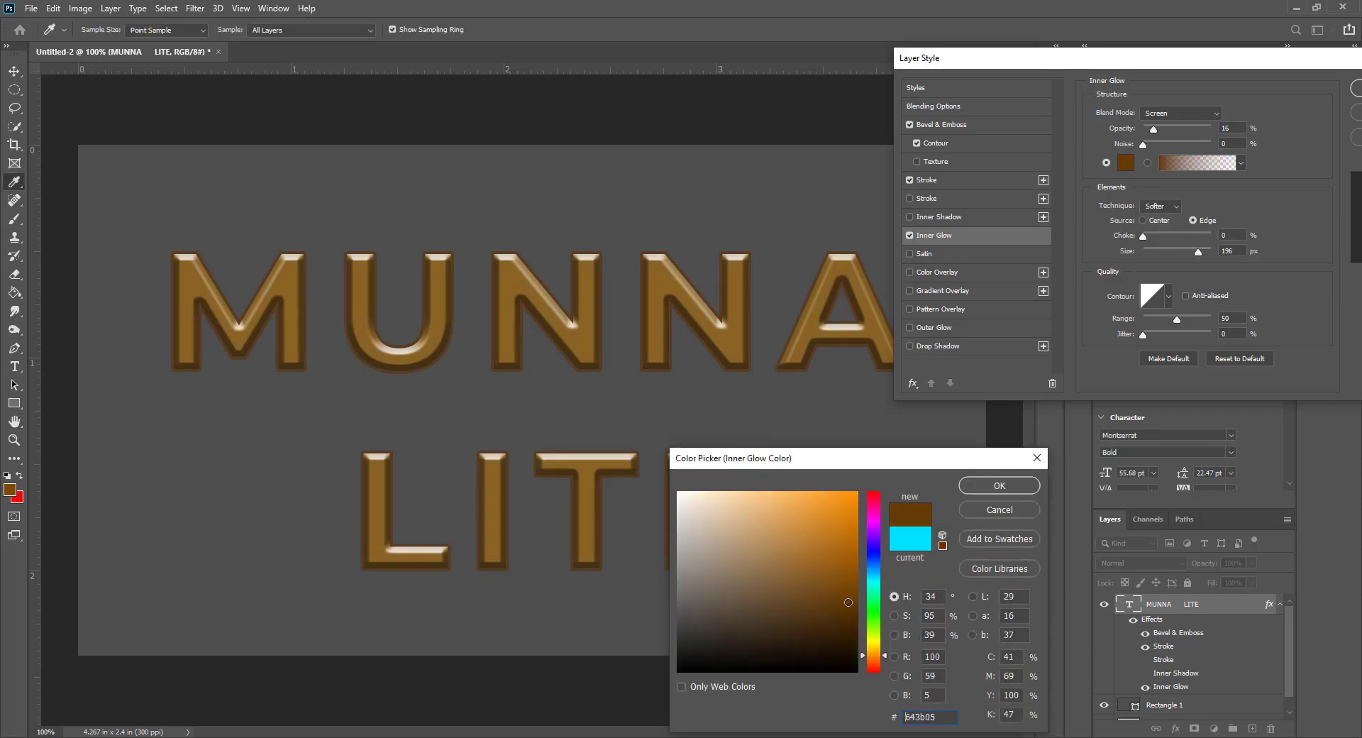
left_click(1001, 486)
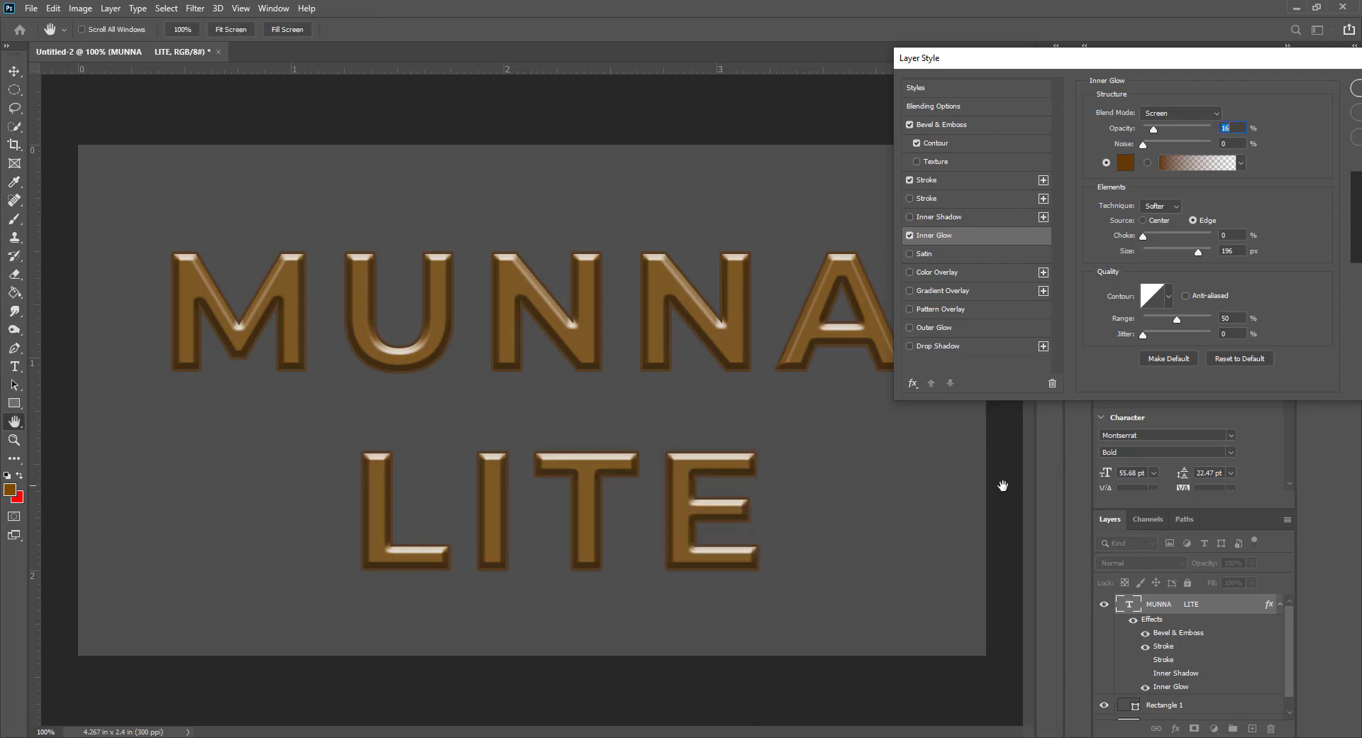
Try higher Inner Glow opacities, settle on about 45%, raise the glow's noise strongly, and apply the layer style.
left_click(1171, 132)
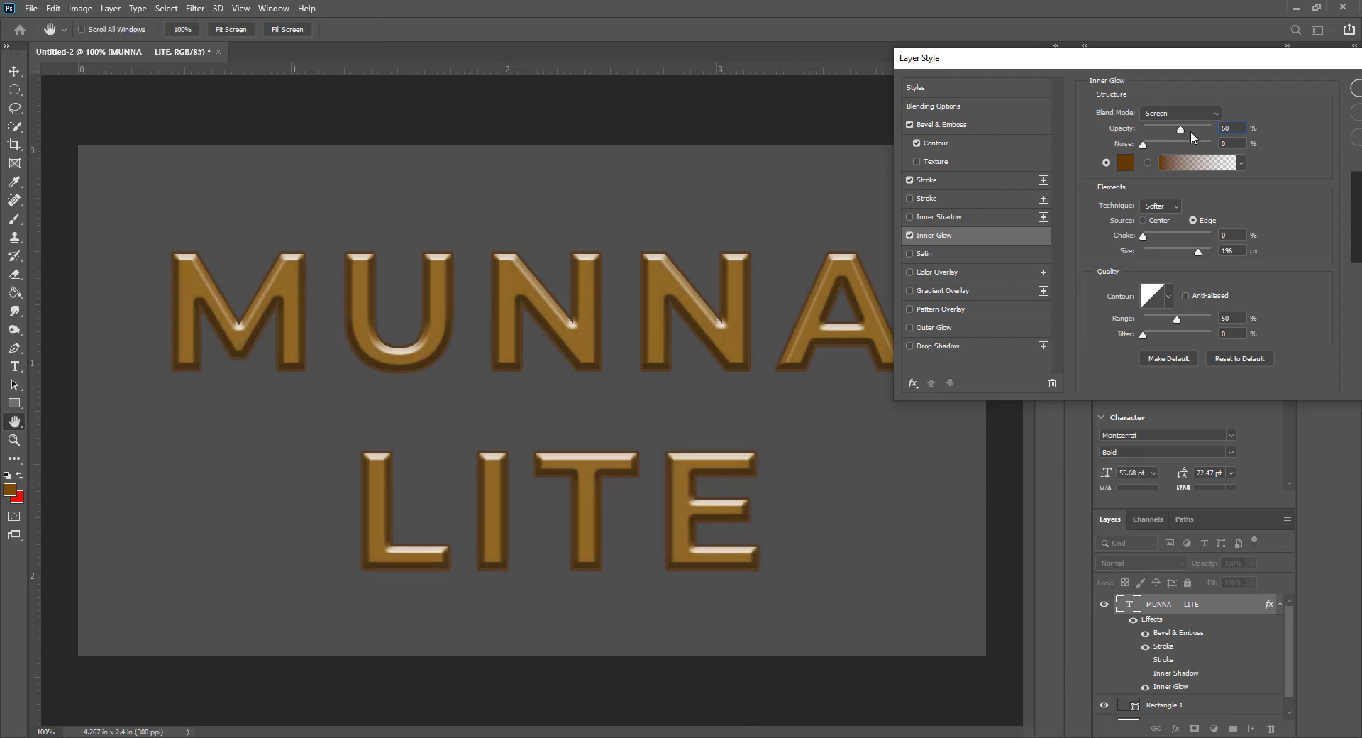
left_click_drag(1191, 131, 1224, 137)
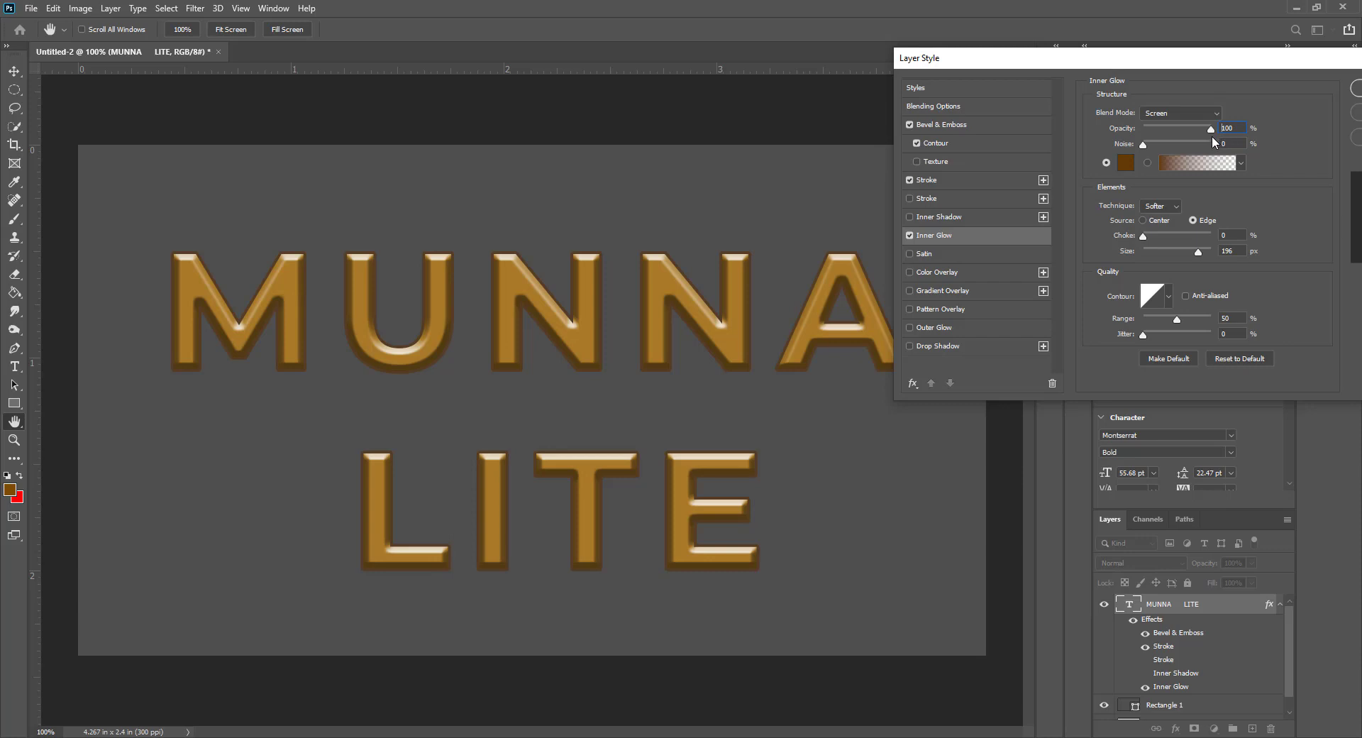
left_click(1173, 131)
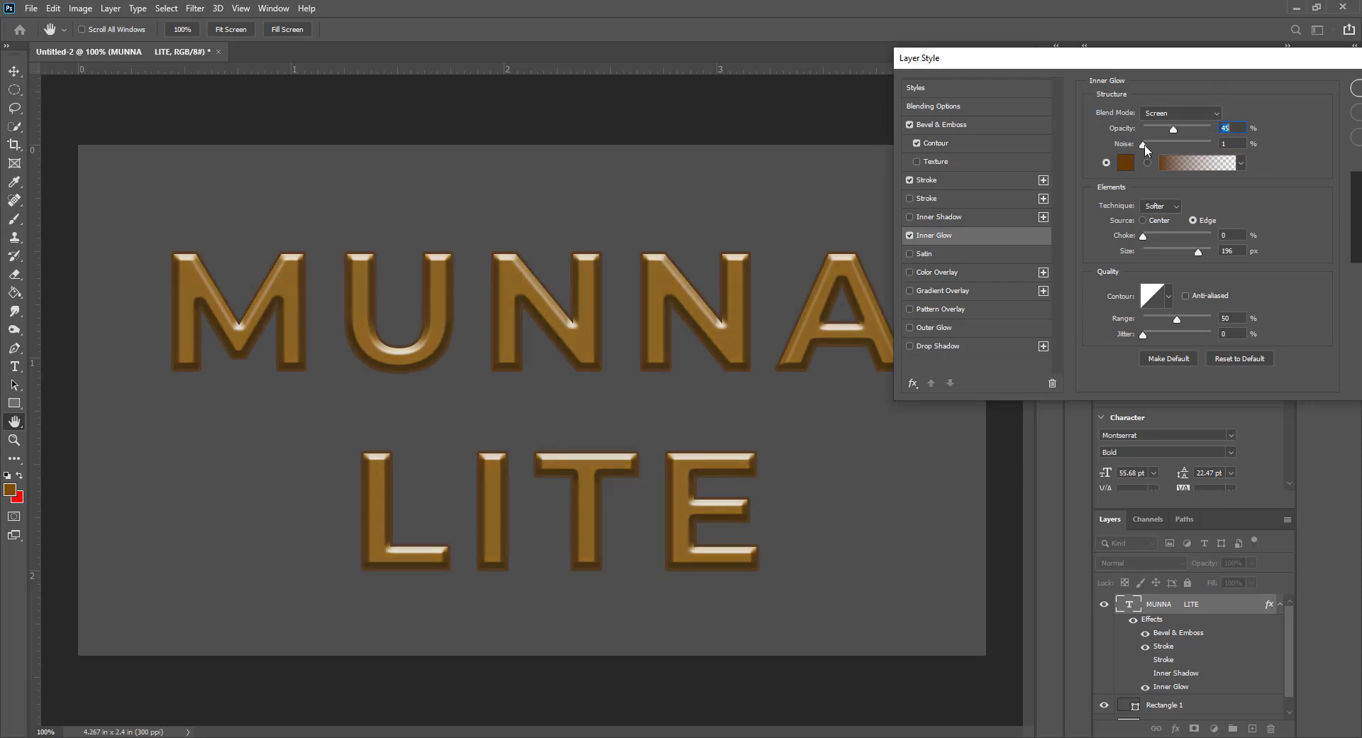
left_click_drag(1168, 143, 1245, 144)
left_click_drag(1187, 61, 861, 142)
left_click(1056, 170)
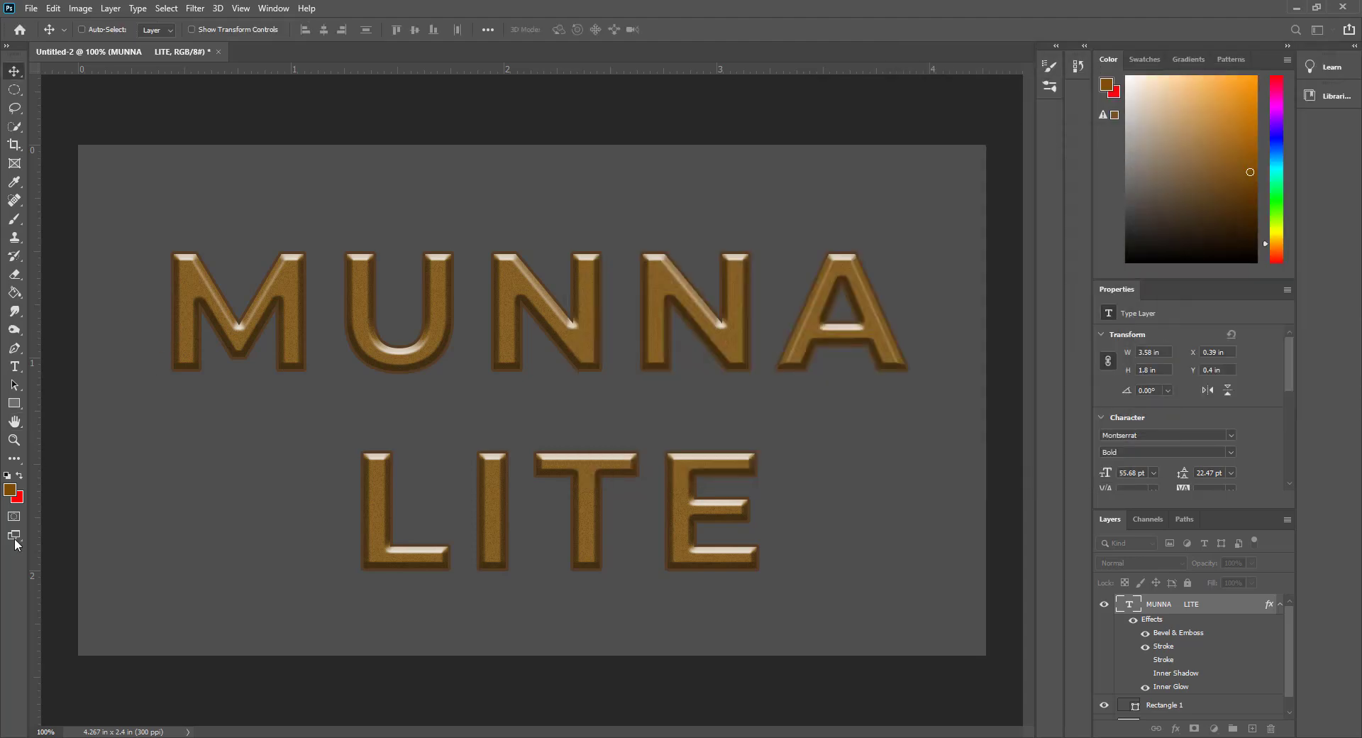
Examine the noise grain on the letters M and U up close, returning to the full view.
left_click(13, 441)
left_click(276, 300)
left_click(276, 300)
left_click(277, 300)
left_click(277, 300)
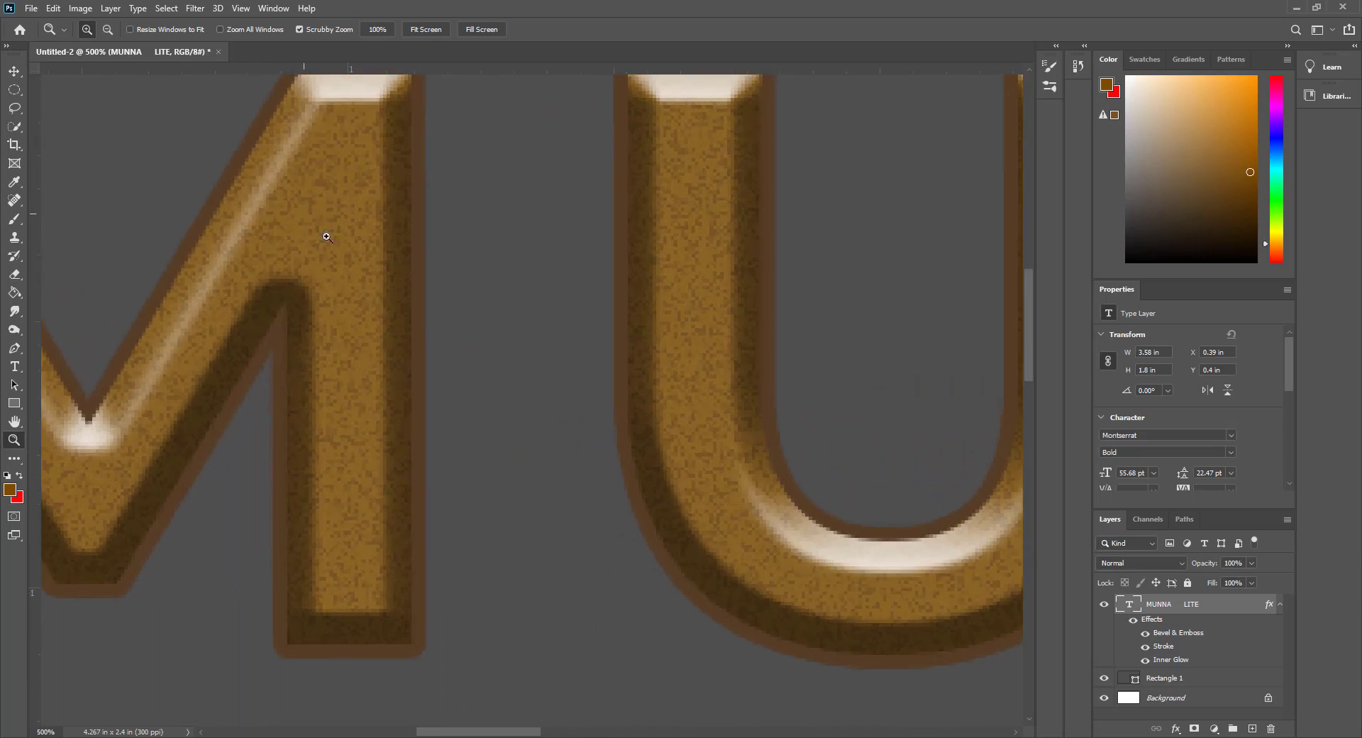
left_click(393, 462, "alt")
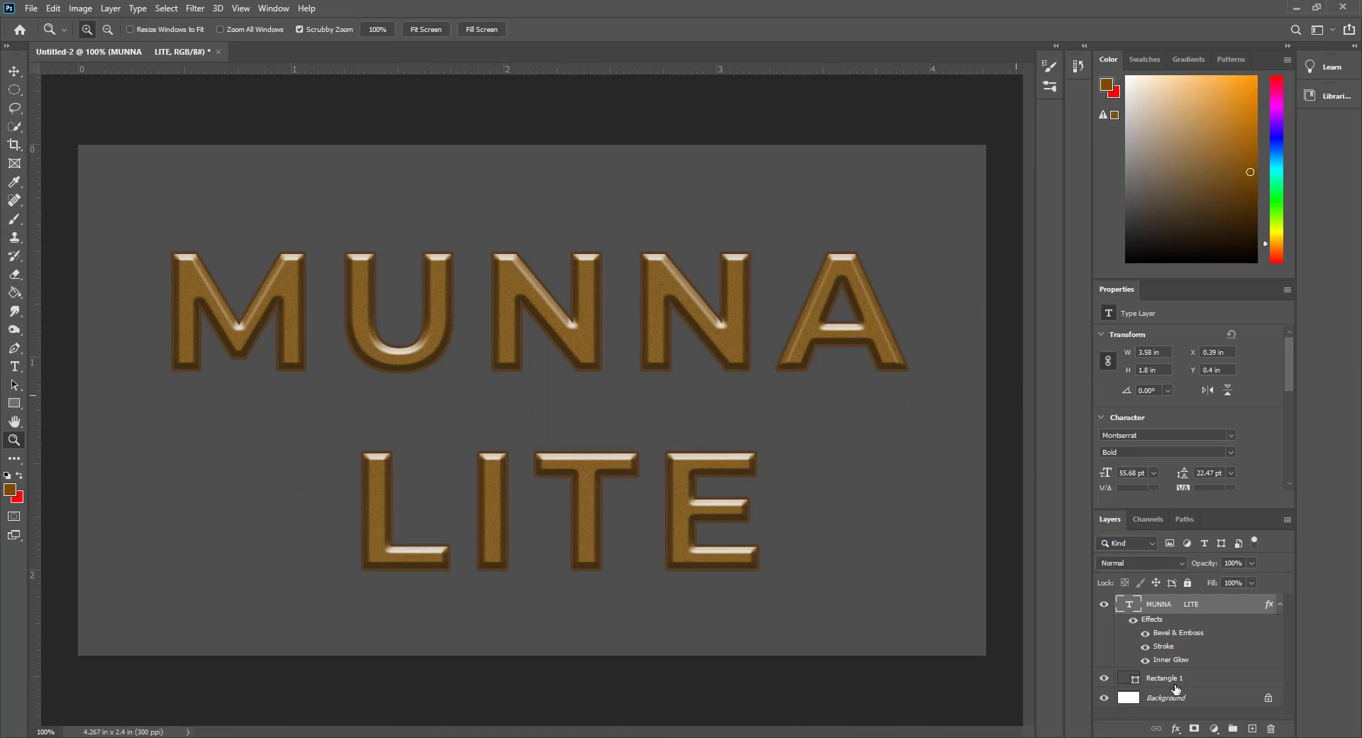
Reopen the text layer's style settings and enable Satin, comparing the text with the effect off and on.
double_click(1264, 605)
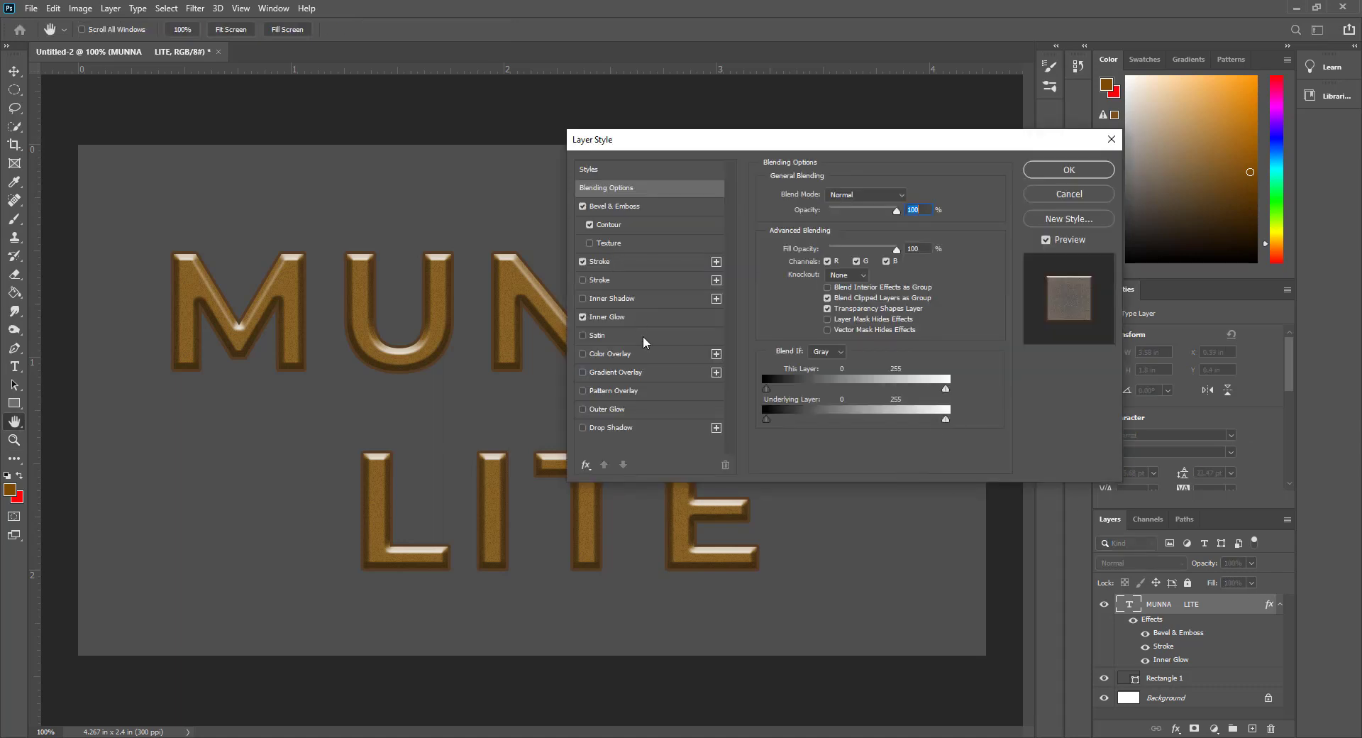
left_click(641, 335)
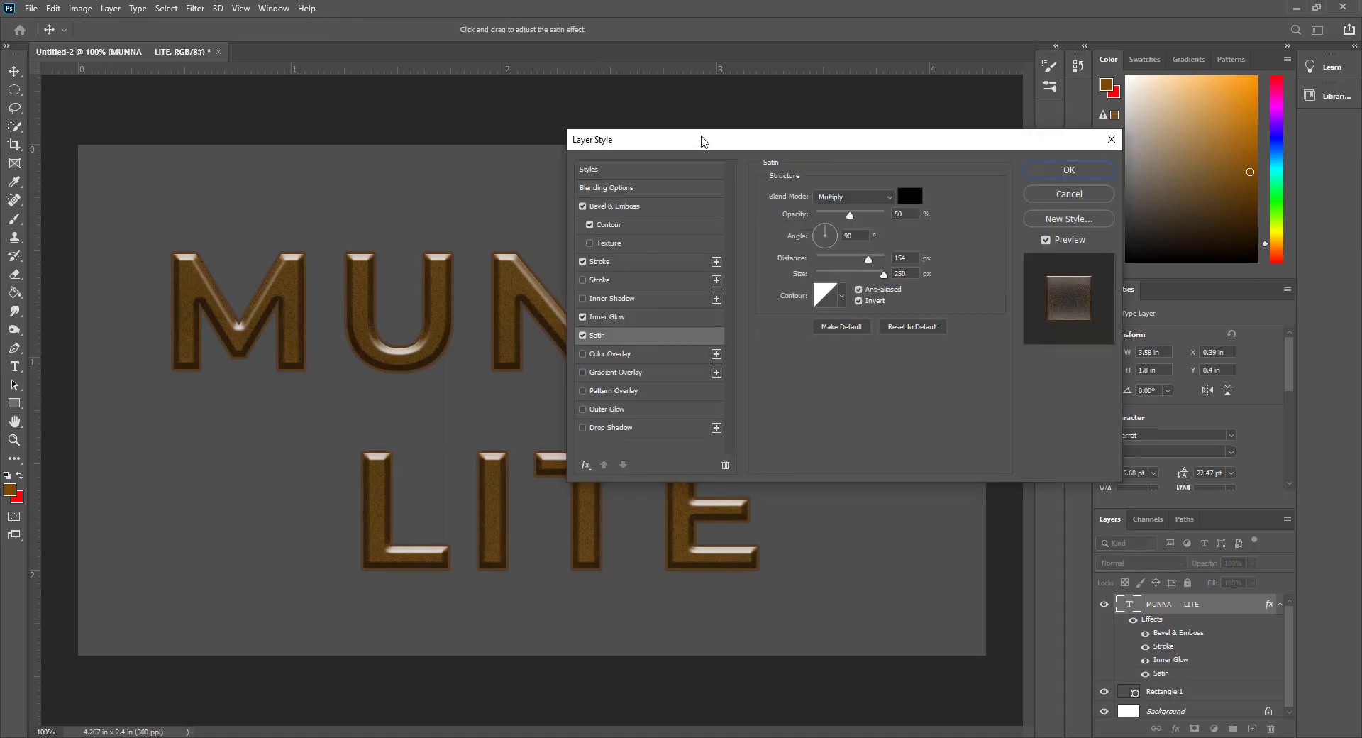
left_click_drag(704, 142, 941, 134)
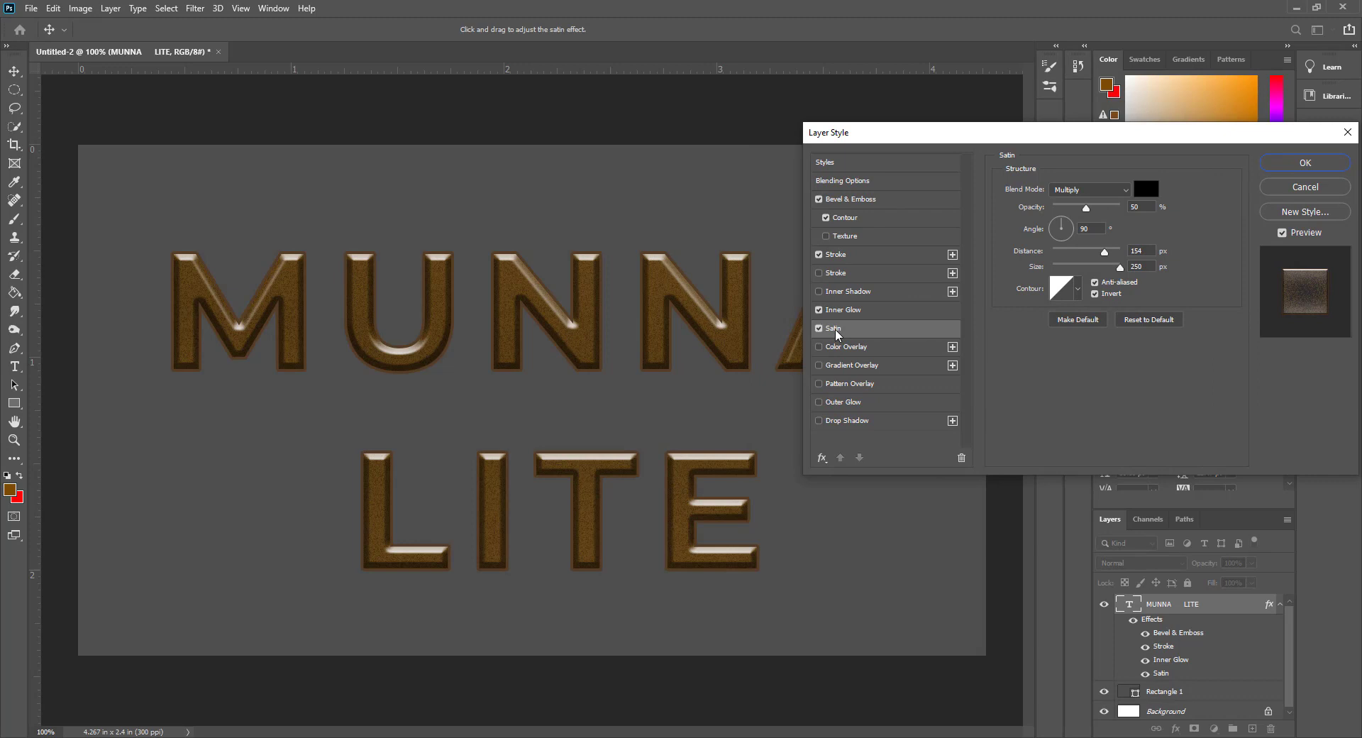
left_click(818, 328)
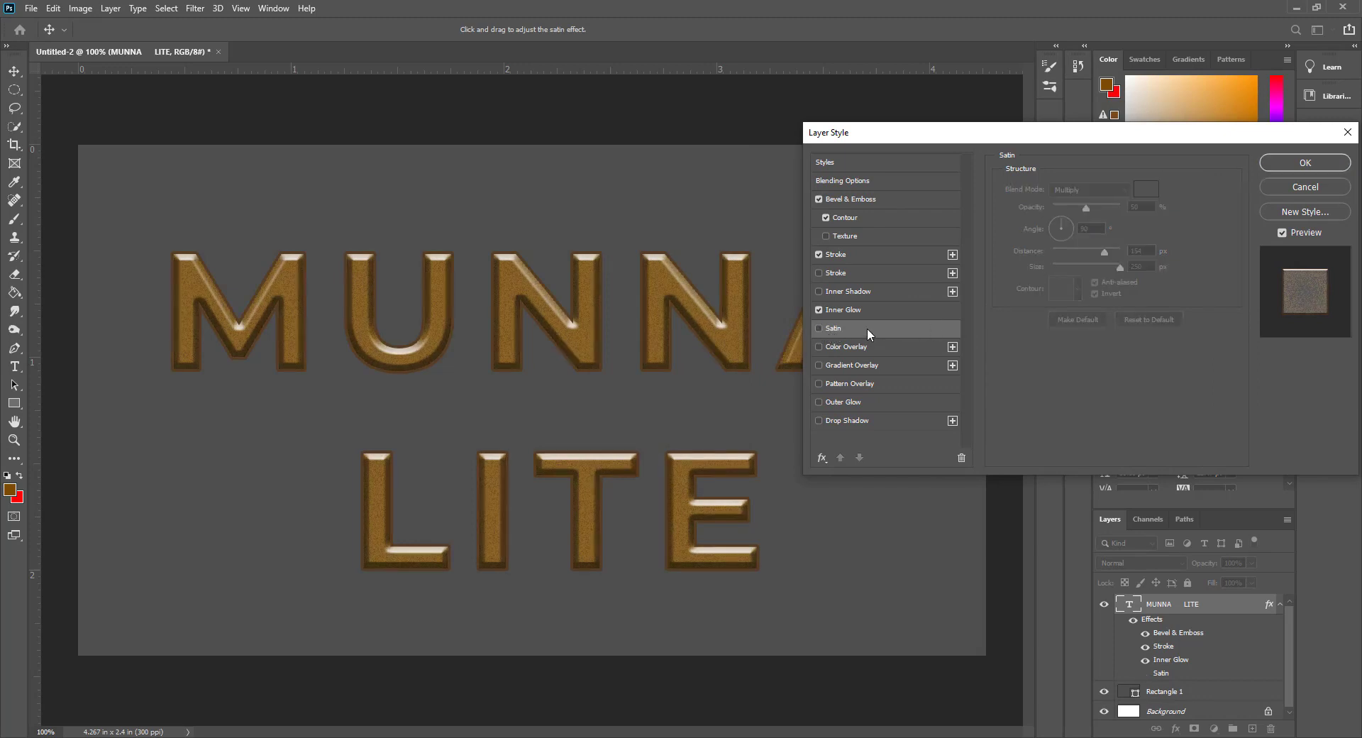
left_click(831, 328)
Adjust the Satin effect to about 38% opacity, 250 px distance and 98 px size.
left_click_drag(1086, 208, 1180, 206)
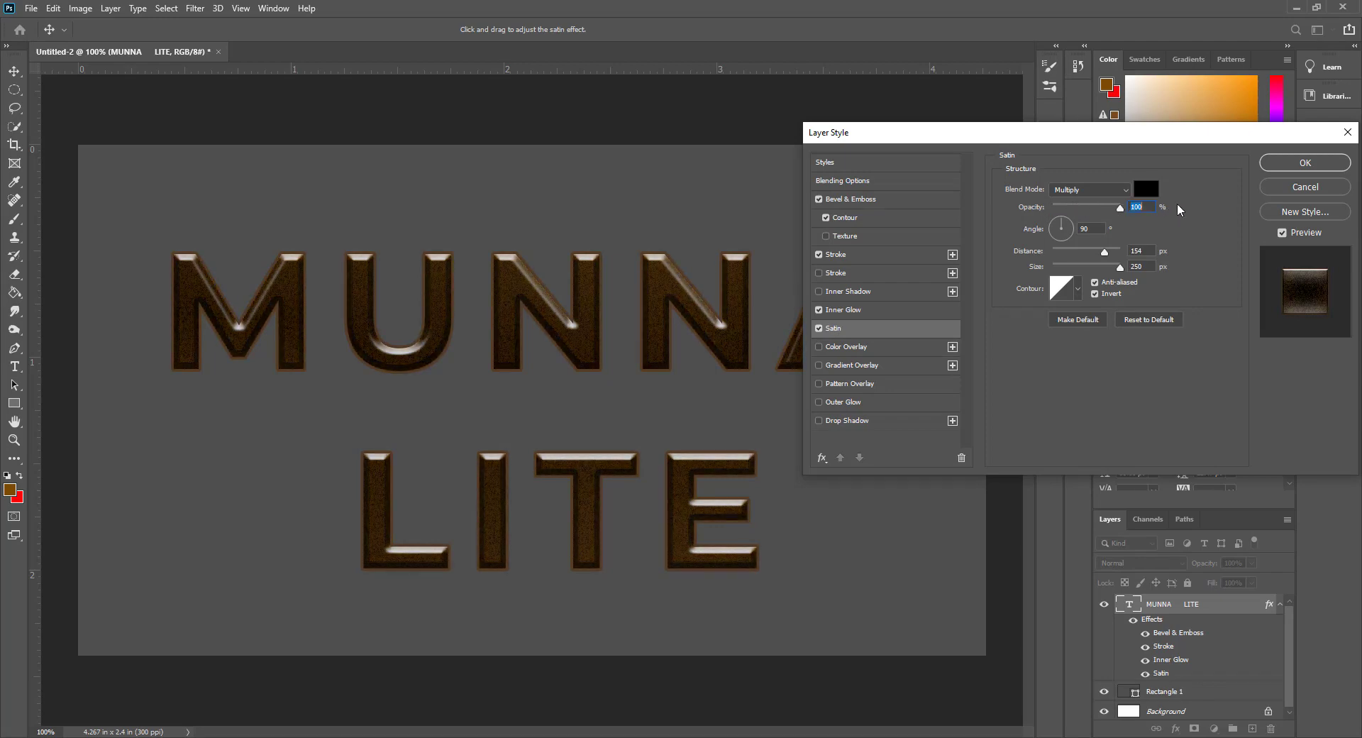
left_click_drag(1116, 133, 1237, 185)
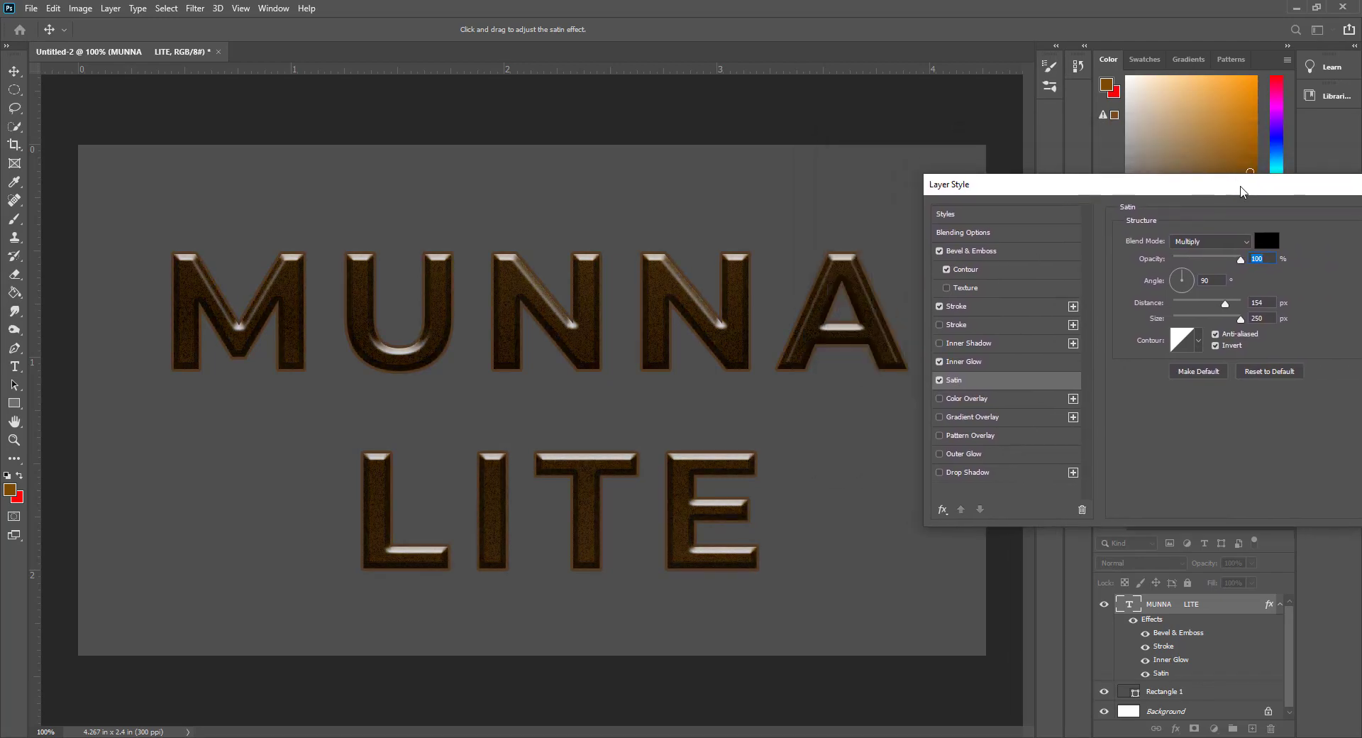
mouse_move(1223, 304)
left_mouse_down()
mouse_move(1157, 307)
mouse_move(1269, 304)
mouse_move(1163, 318)
mouse_move(1206, 323)
left_mouse_up()
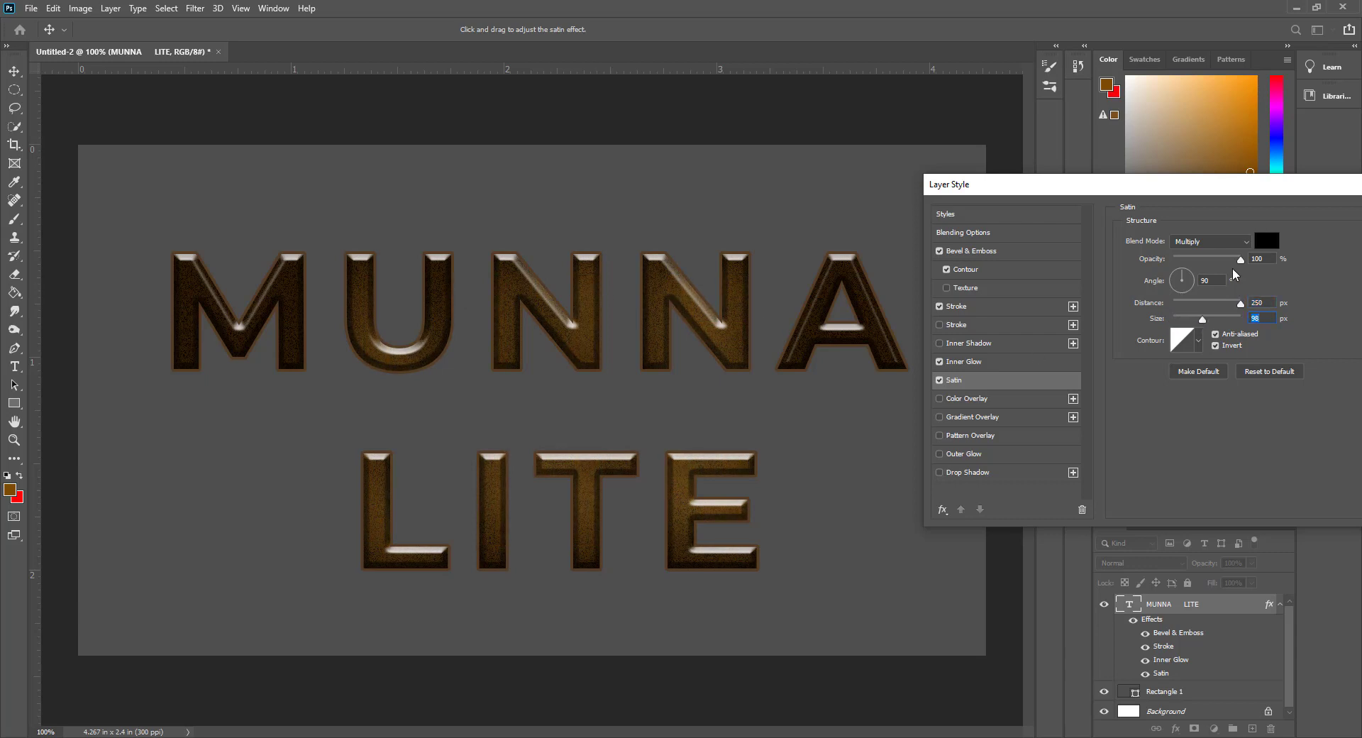
left_click_drag(1239, 260, 1198, 260)
left_click_drag(1242, 190, 1194, 197)
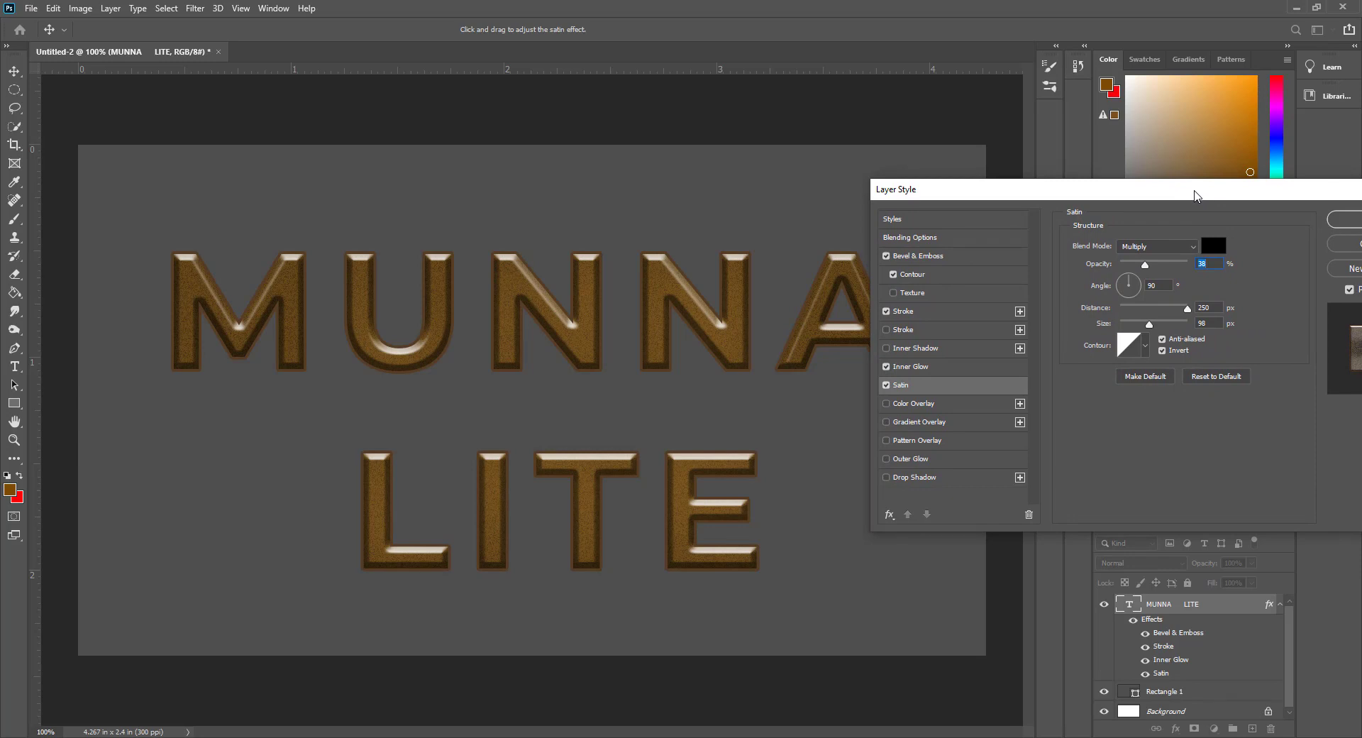
Try a gray Color Overlay on the text at various opacities down to 0%, and switch the effect off again.
left_click(929, 403)
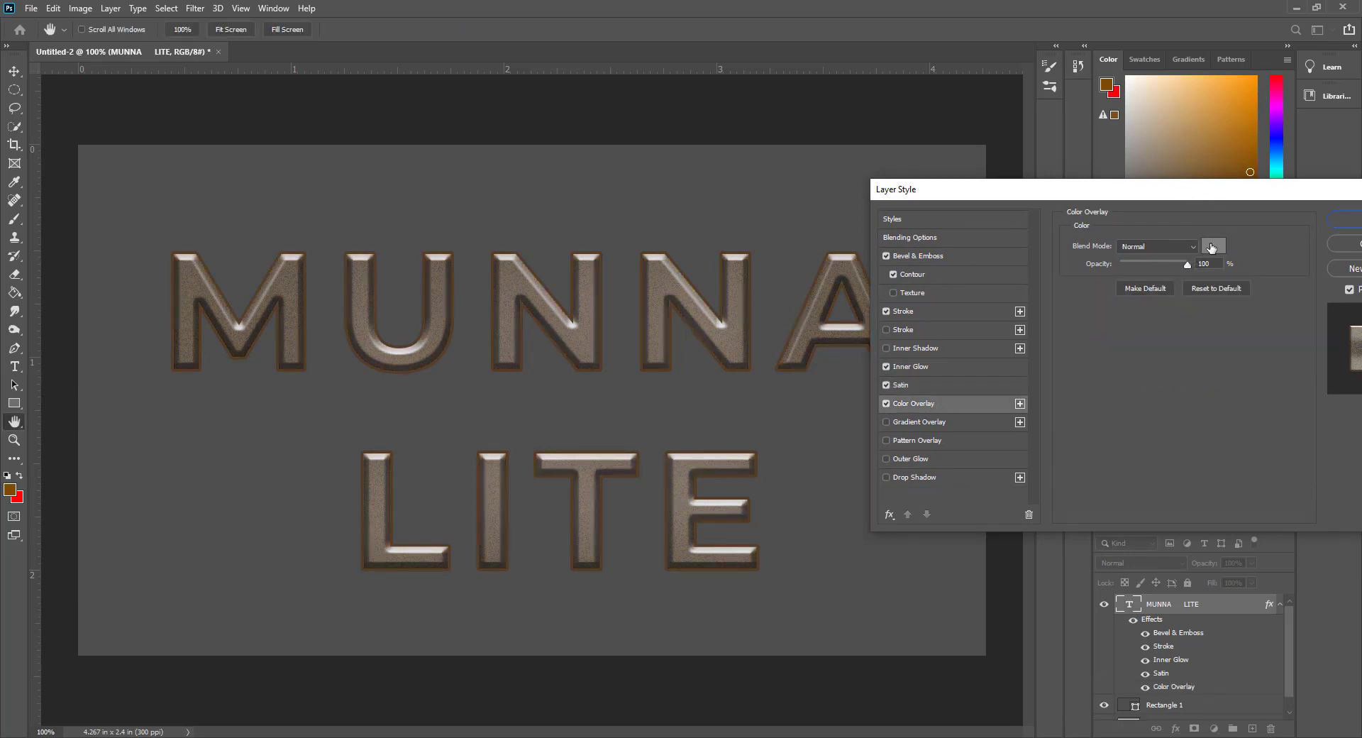
left_click_drag(1166, 262, 1231, 263)
left_click(1150, 289)
left_click_drag(1158, 265, 1112, 265)
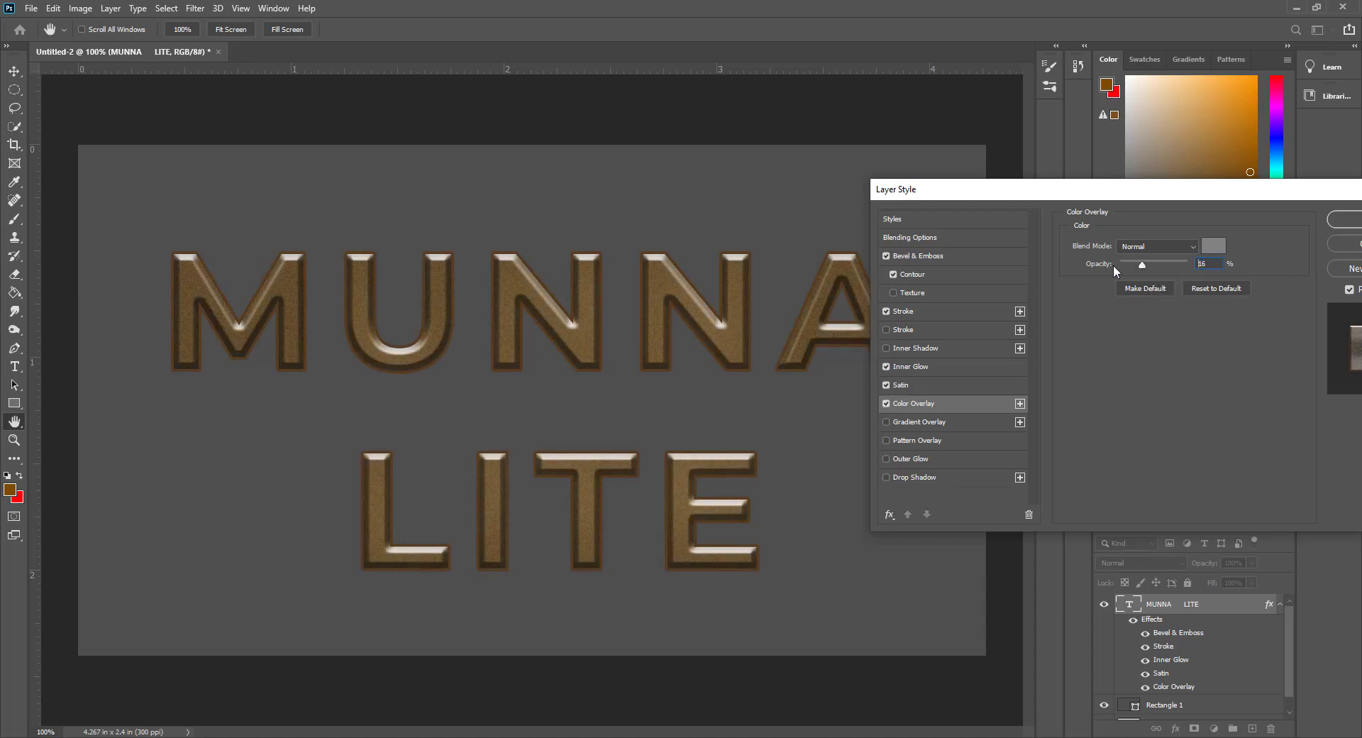
left_click(887, 403)
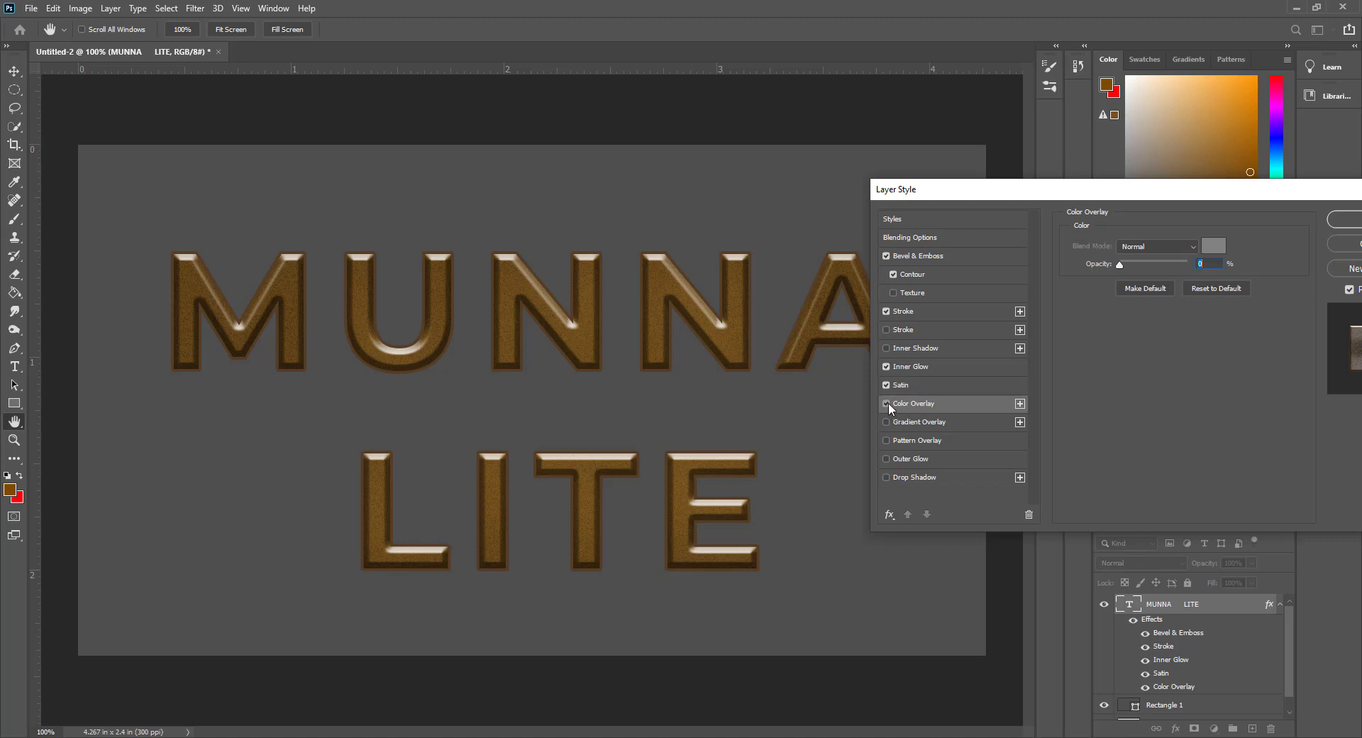
Add a Gradient Overlay to the text, trying the Purple_03 and Pink_13 presets before settling on the Purple_21 gradient.
left_click(955, 422)
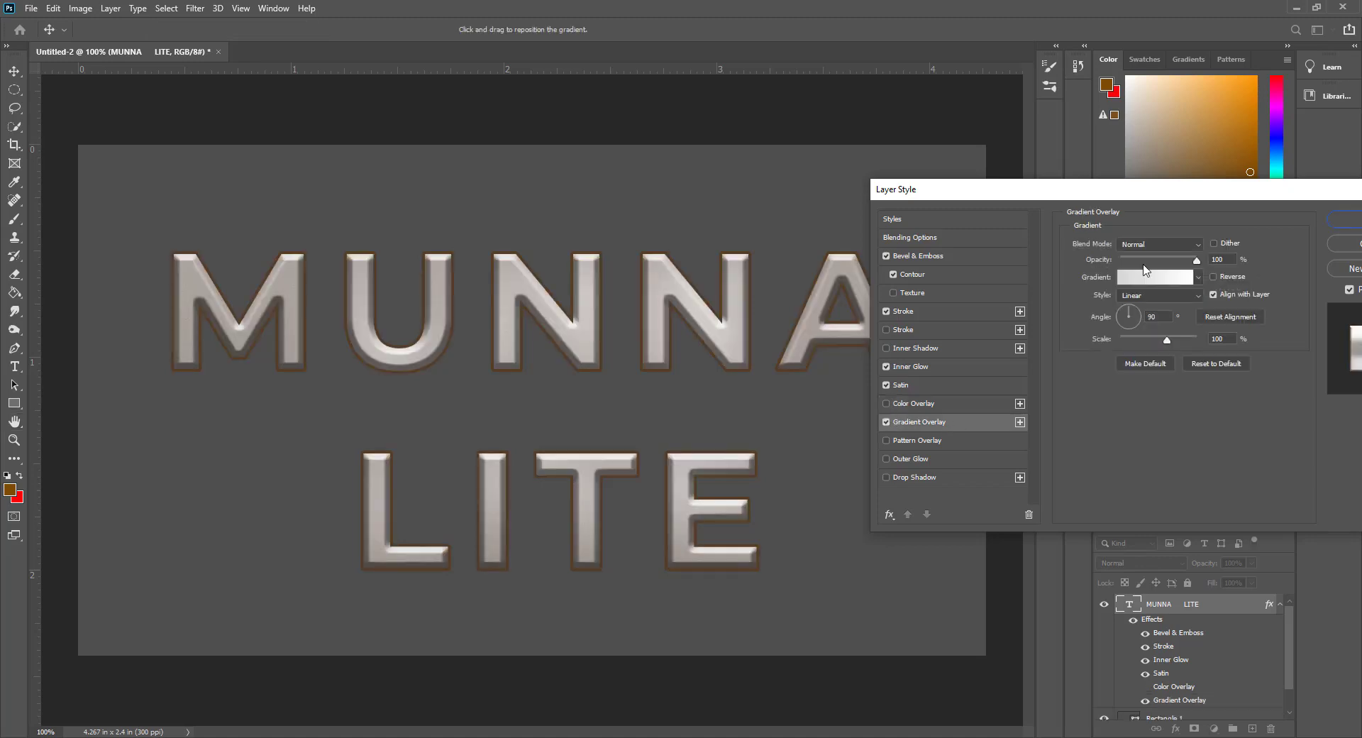
left_click(1191, 280)
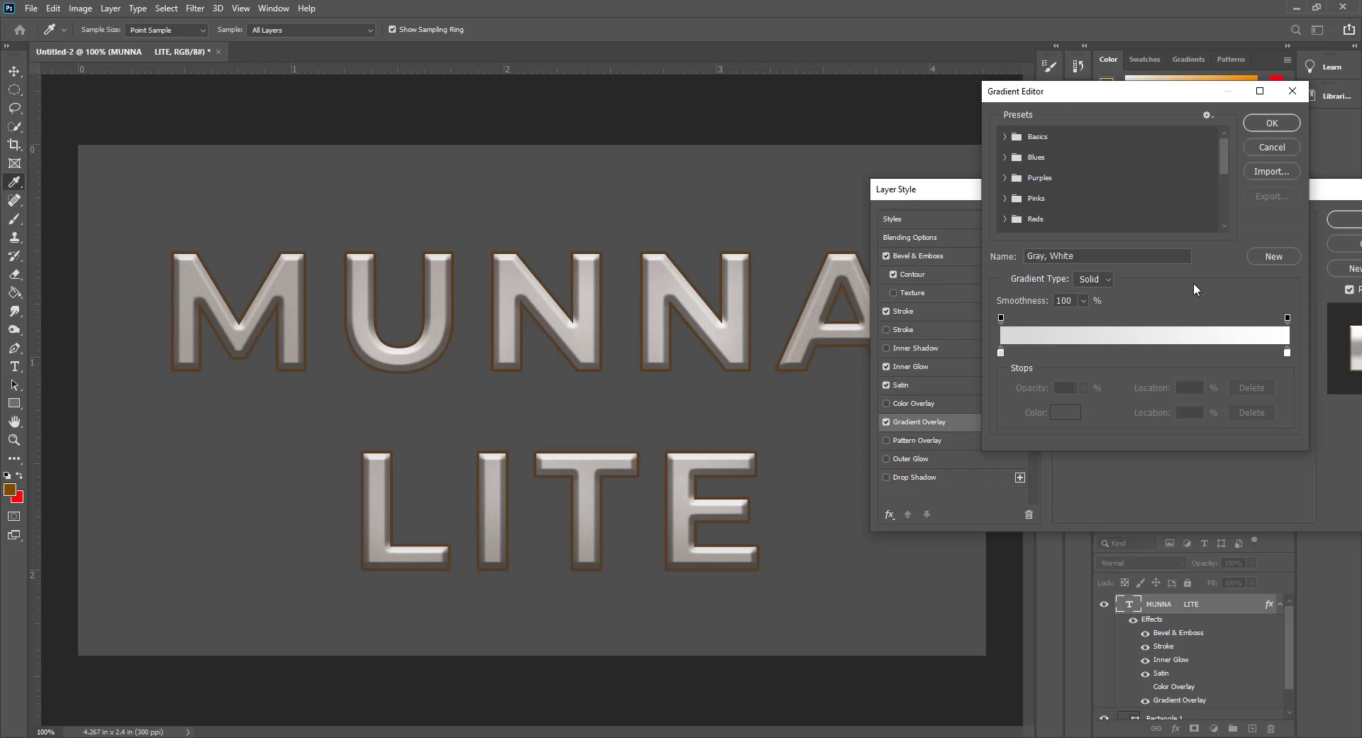
left_click(1002, 179)
left_click(1068, 199)
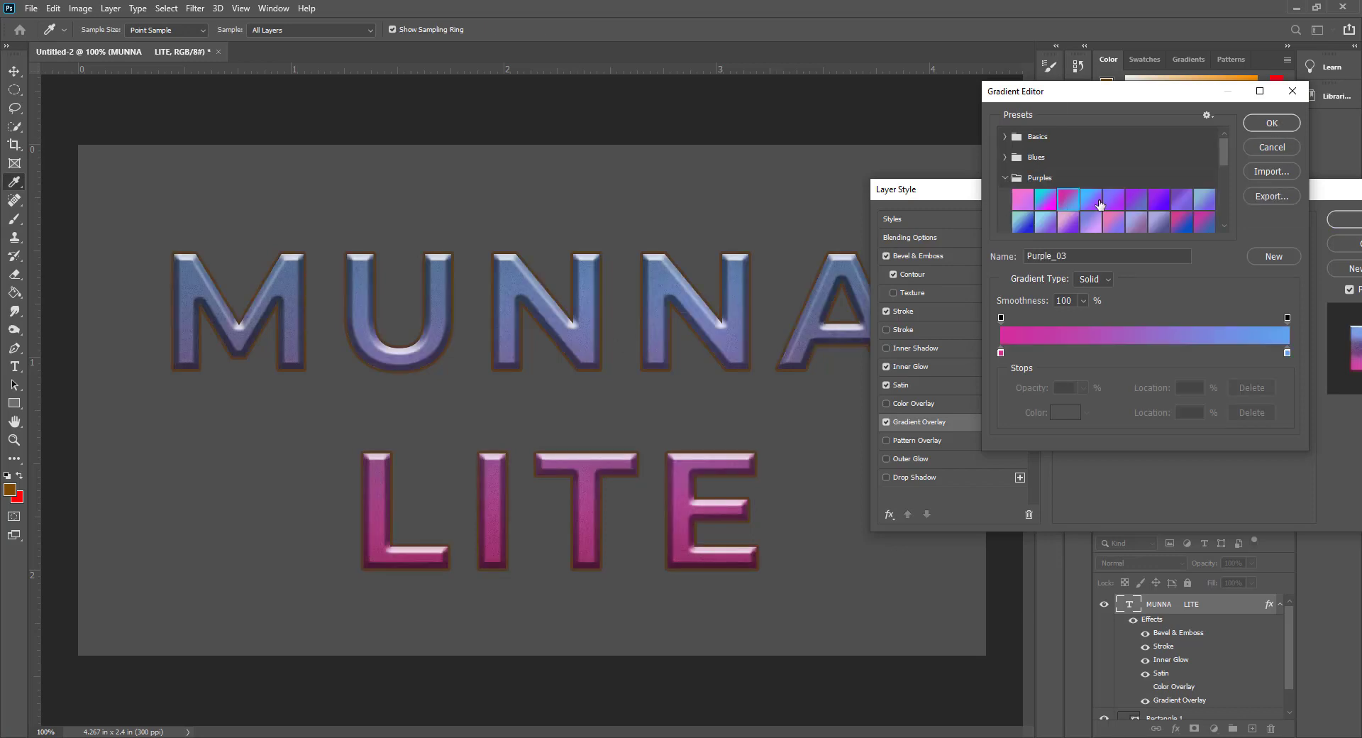
scroll(1099, 204, "down", 2)
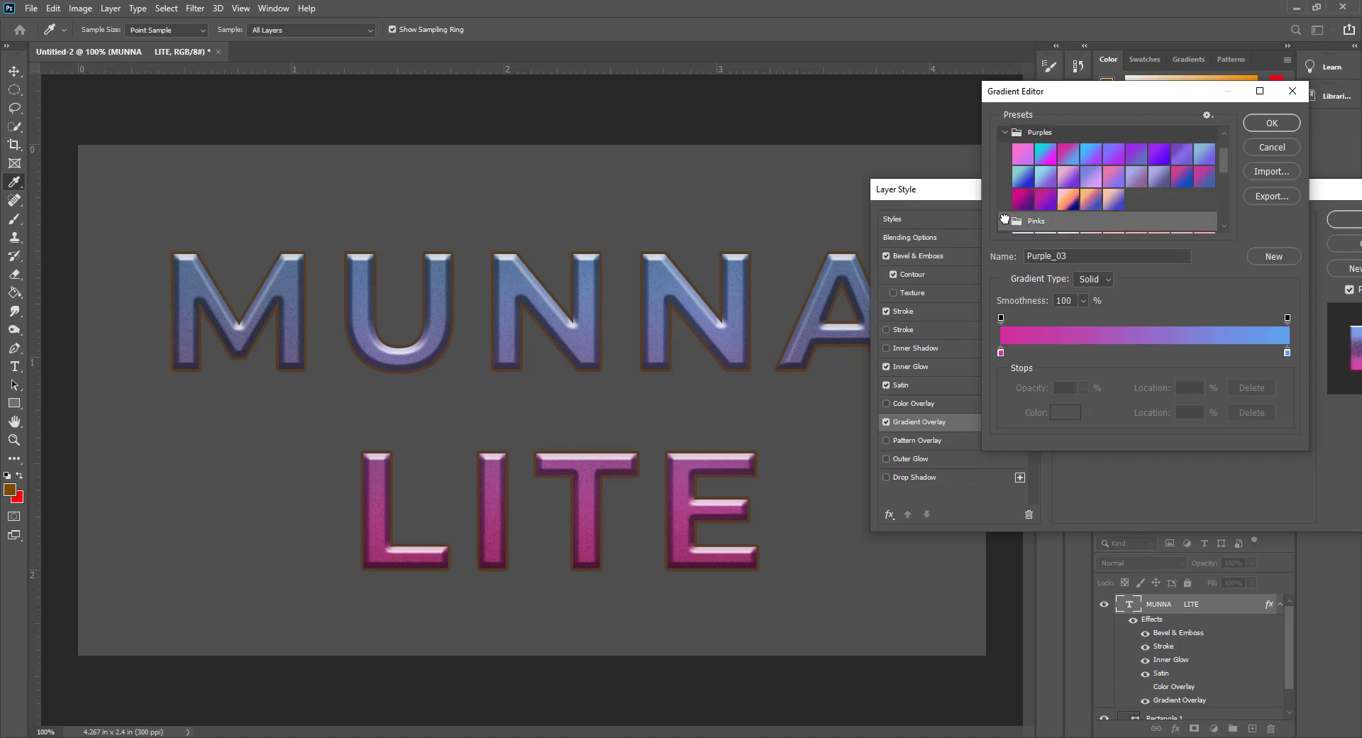
left_click(1004, 220)
left_click(1083, 210)
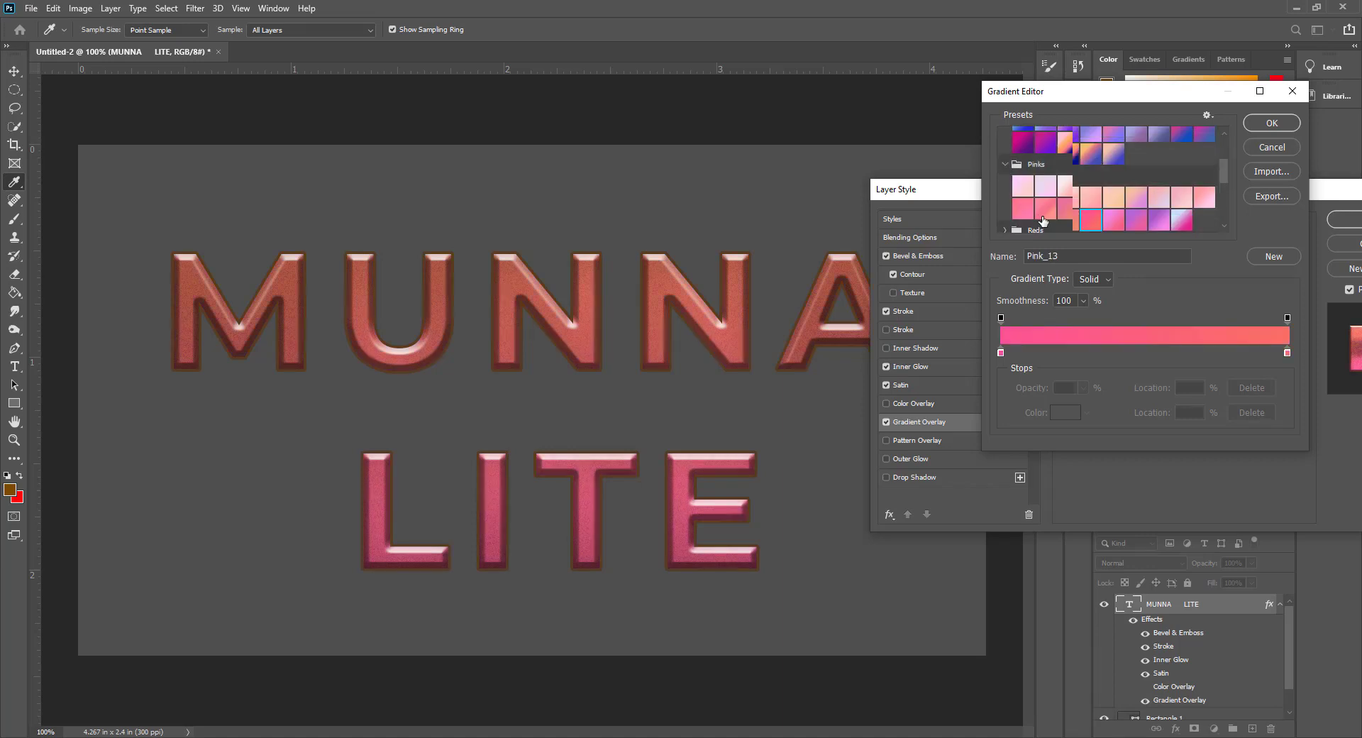
scroll(1043, 218, "up", 1)
left_click(1067, 174)
scroll(1065, 195, "up", 2)
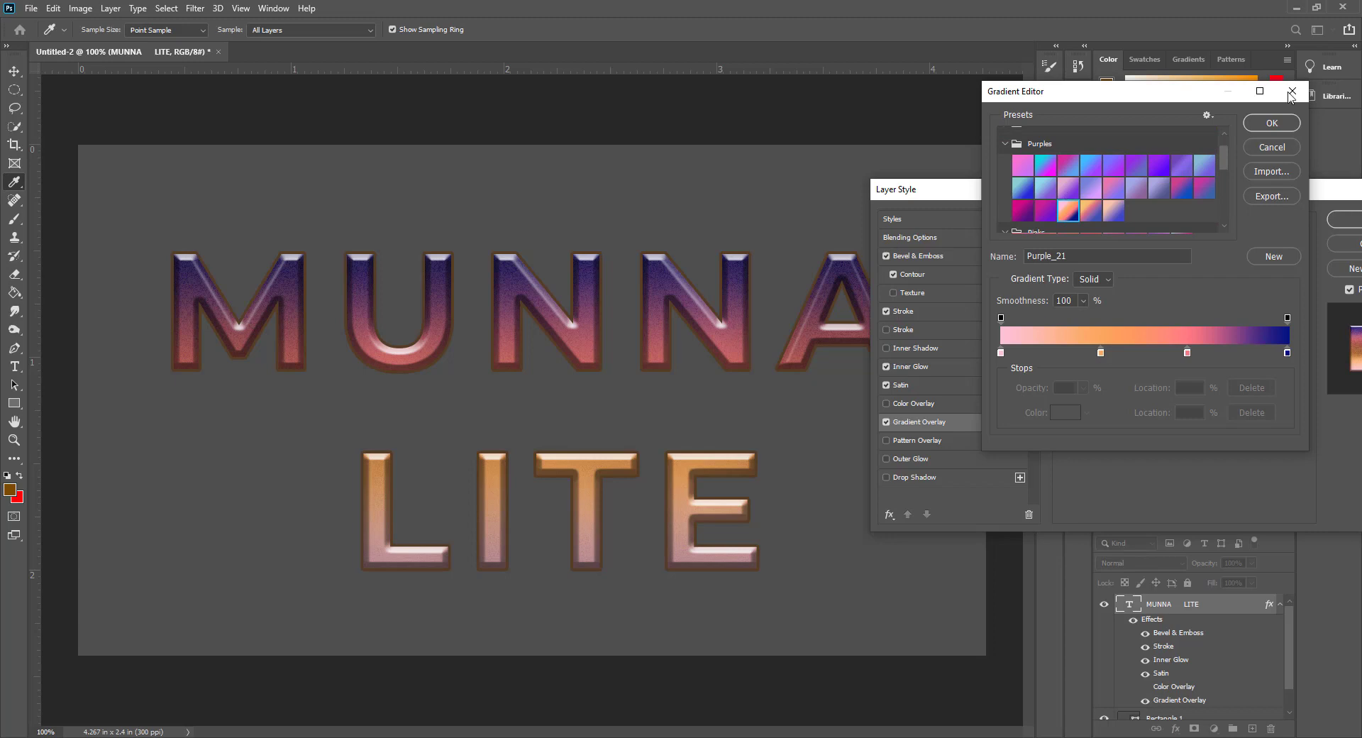
left_click(1272, 124)
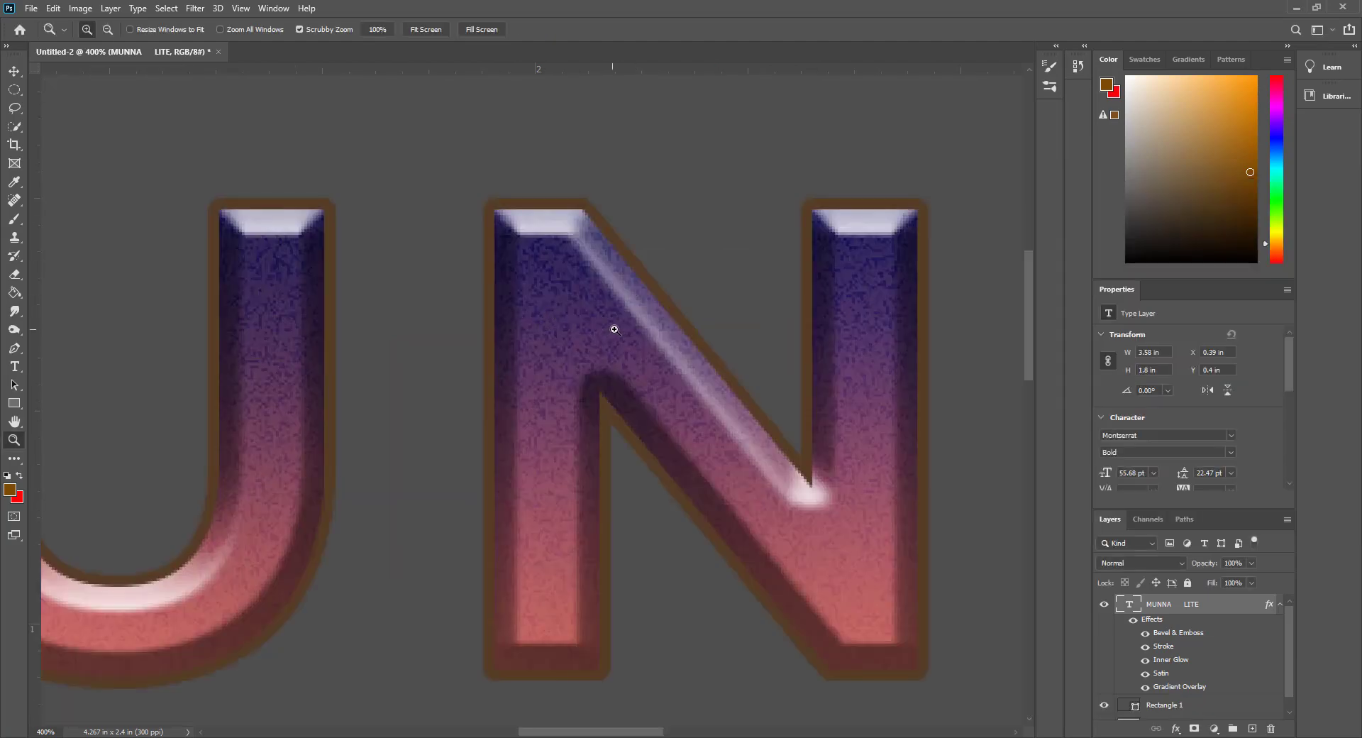
Reopen the text layer's style settings at 100% view and compare the text with the Stroke off and on.
key("ctrl+1")
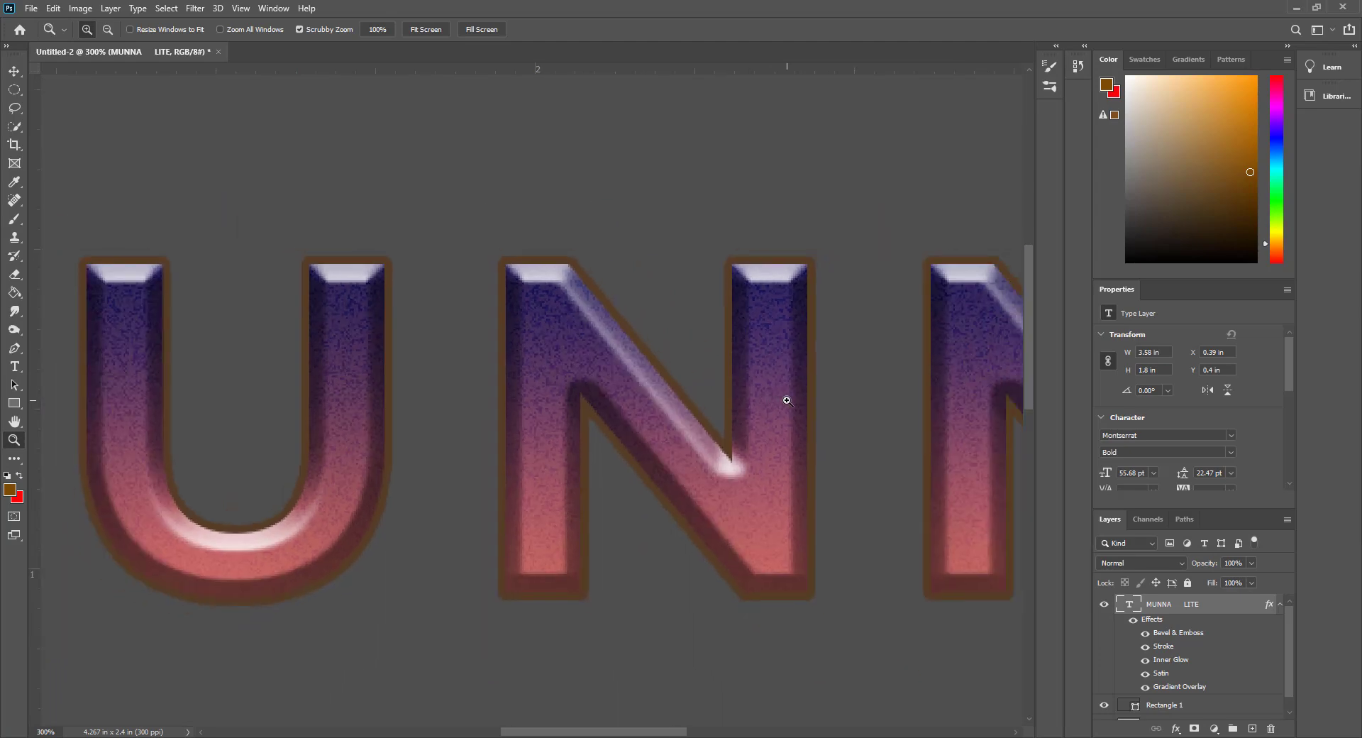
double_click(1258, 612)
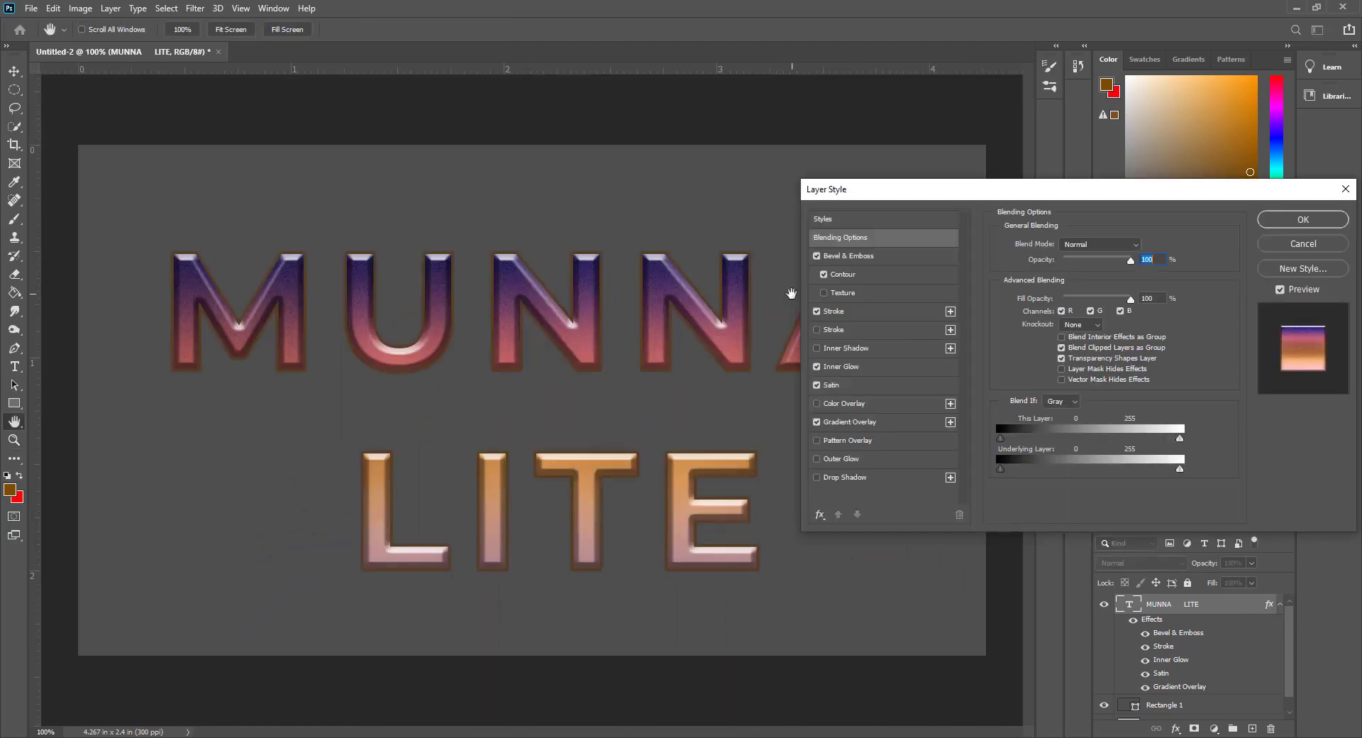
left_click(817, 312)
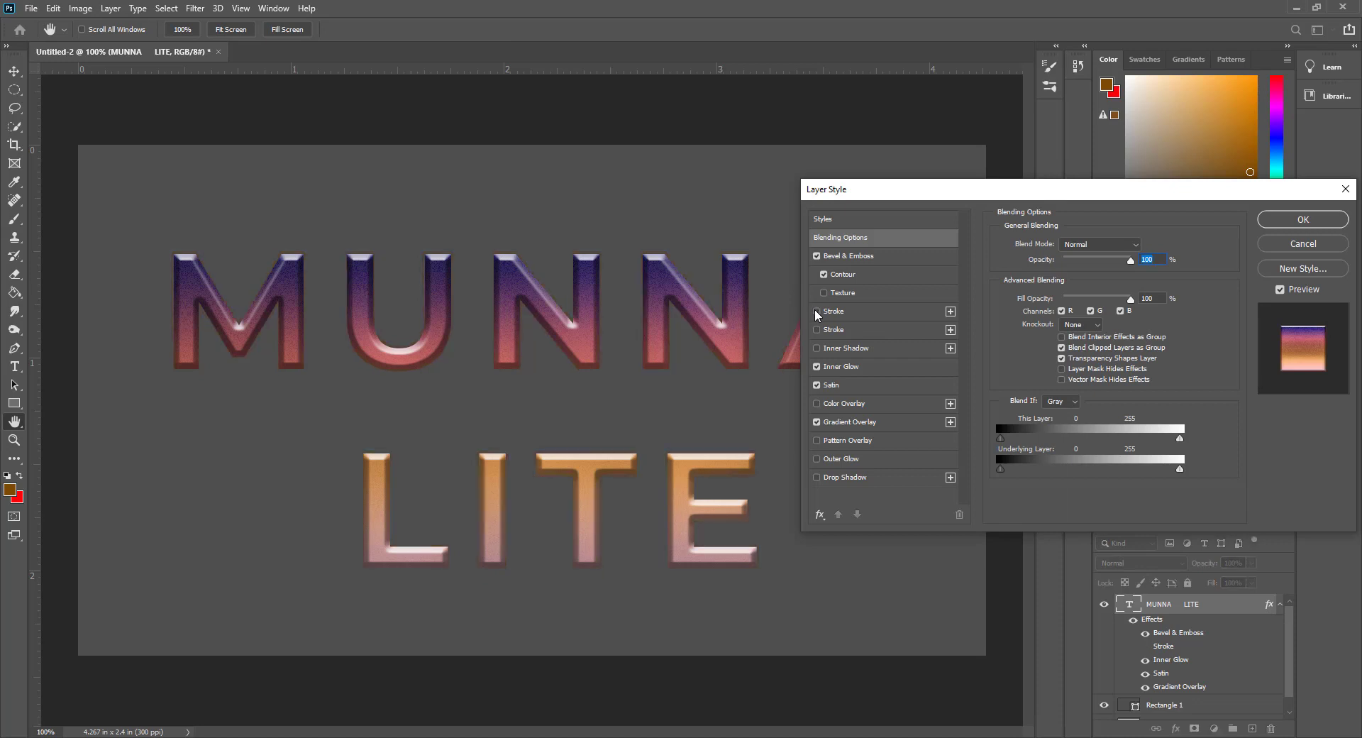
left_click(816, 311)
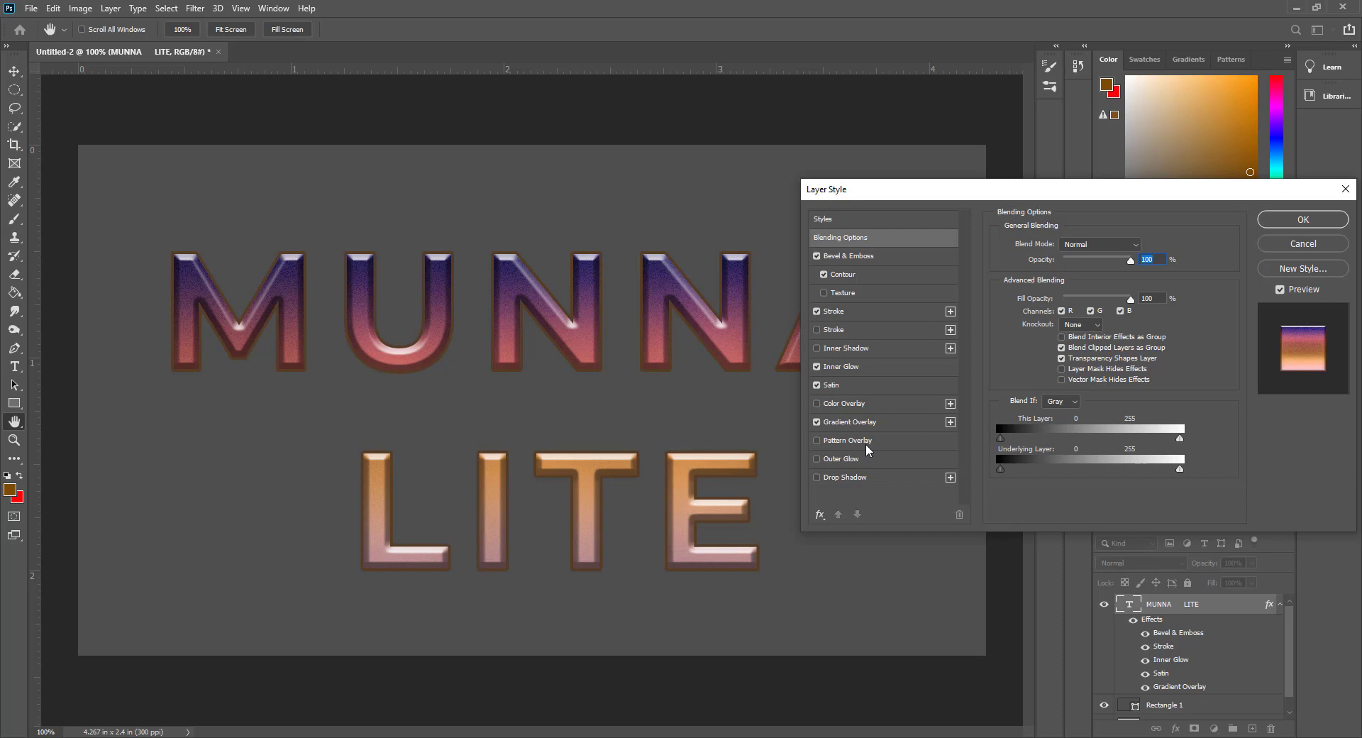
Try Pattern Overlay and a blue Outer Glow on the text, switching each effect off again.
left_click(855, 440)
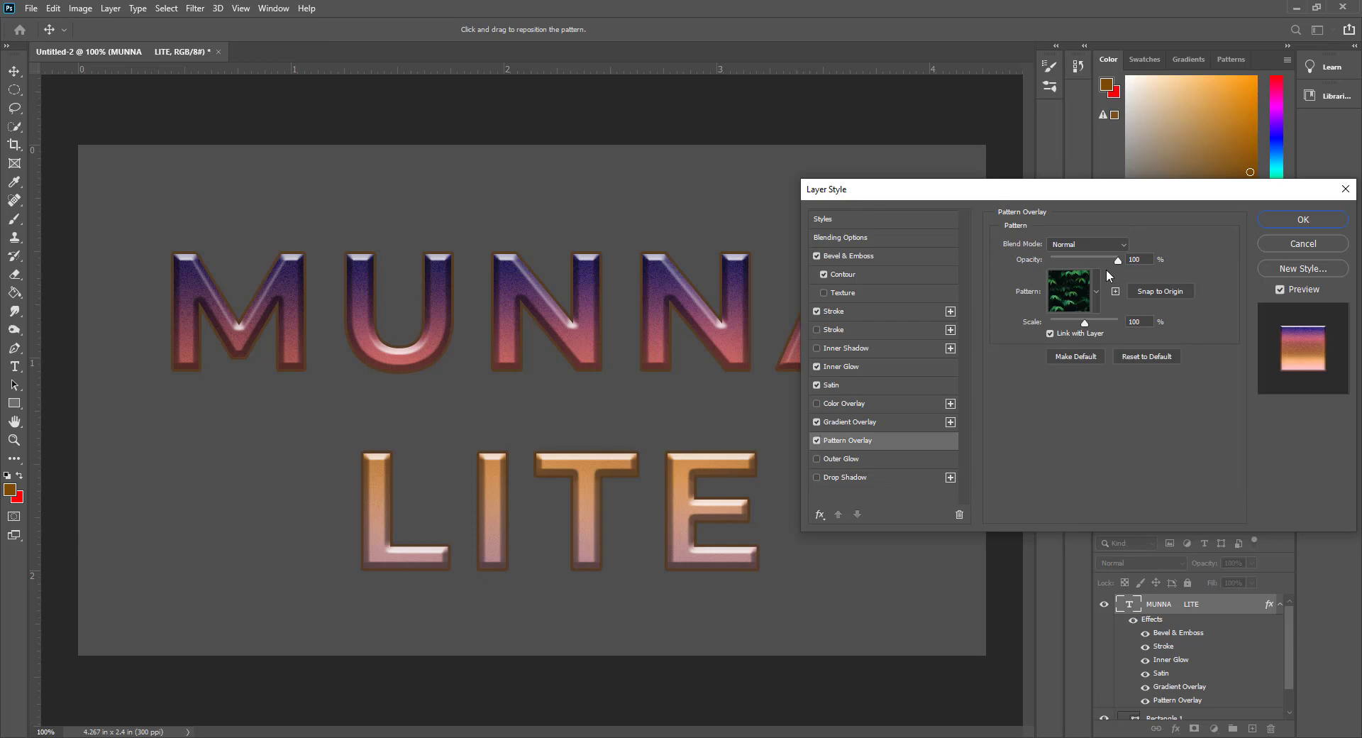
left_click(817, 441)
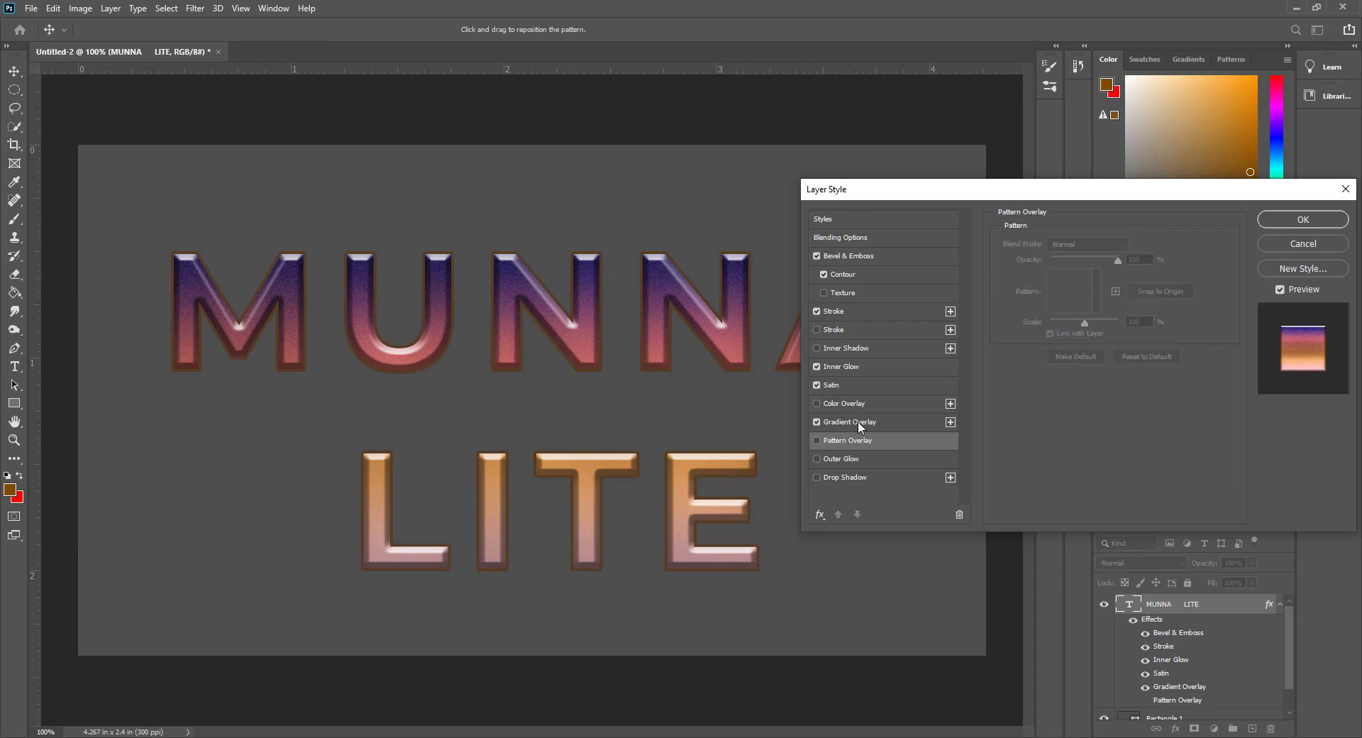
left_click(868, 462)
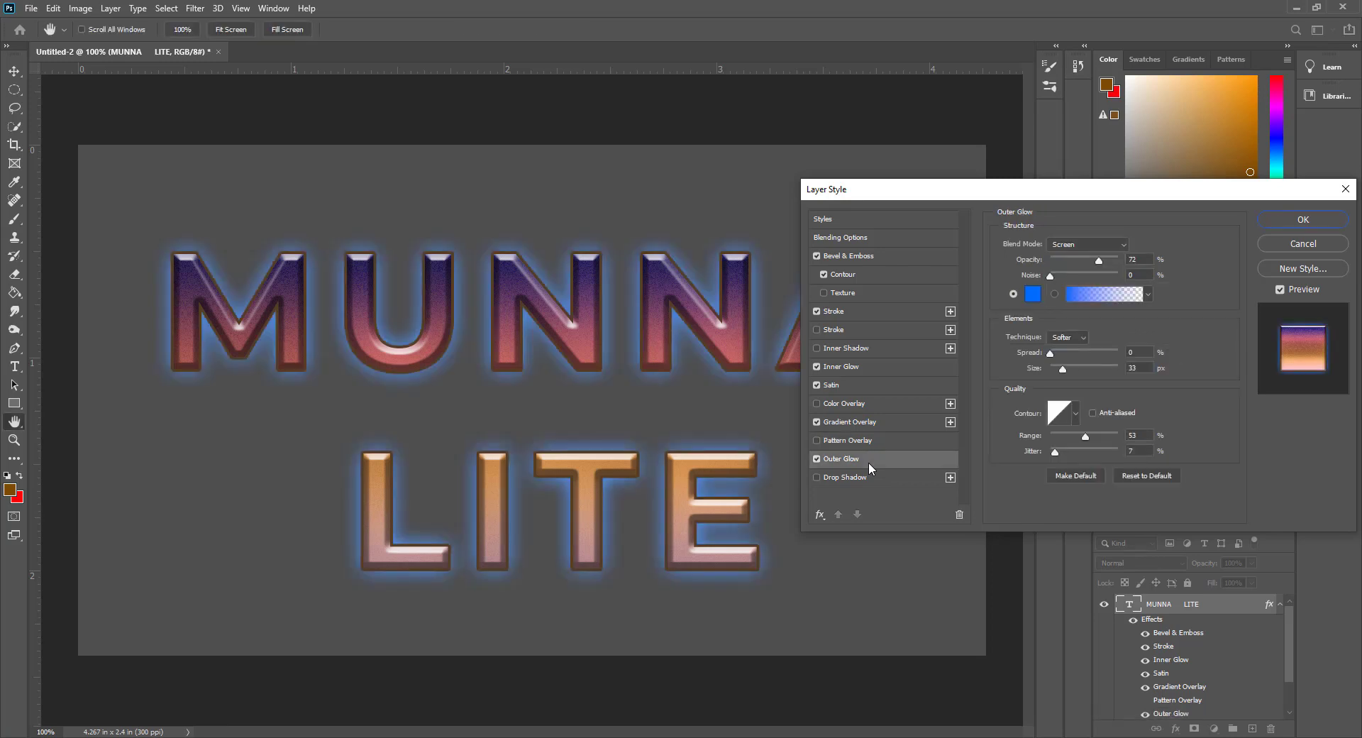
left_click(816, 459)
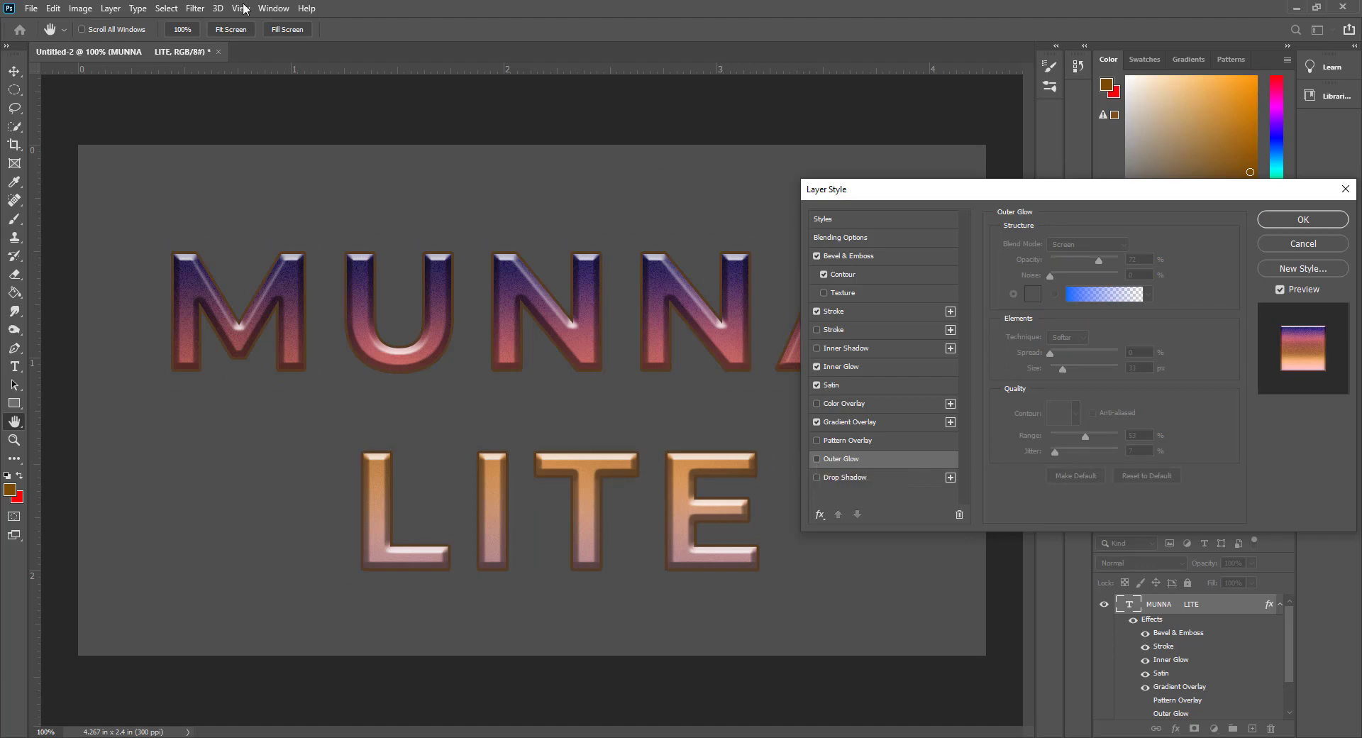
Apply the layer style and create a new 1280 × 720 px RGB document at 300 pixels/inch with a white background.
left_click_drag(1014, 187, 653, 196)
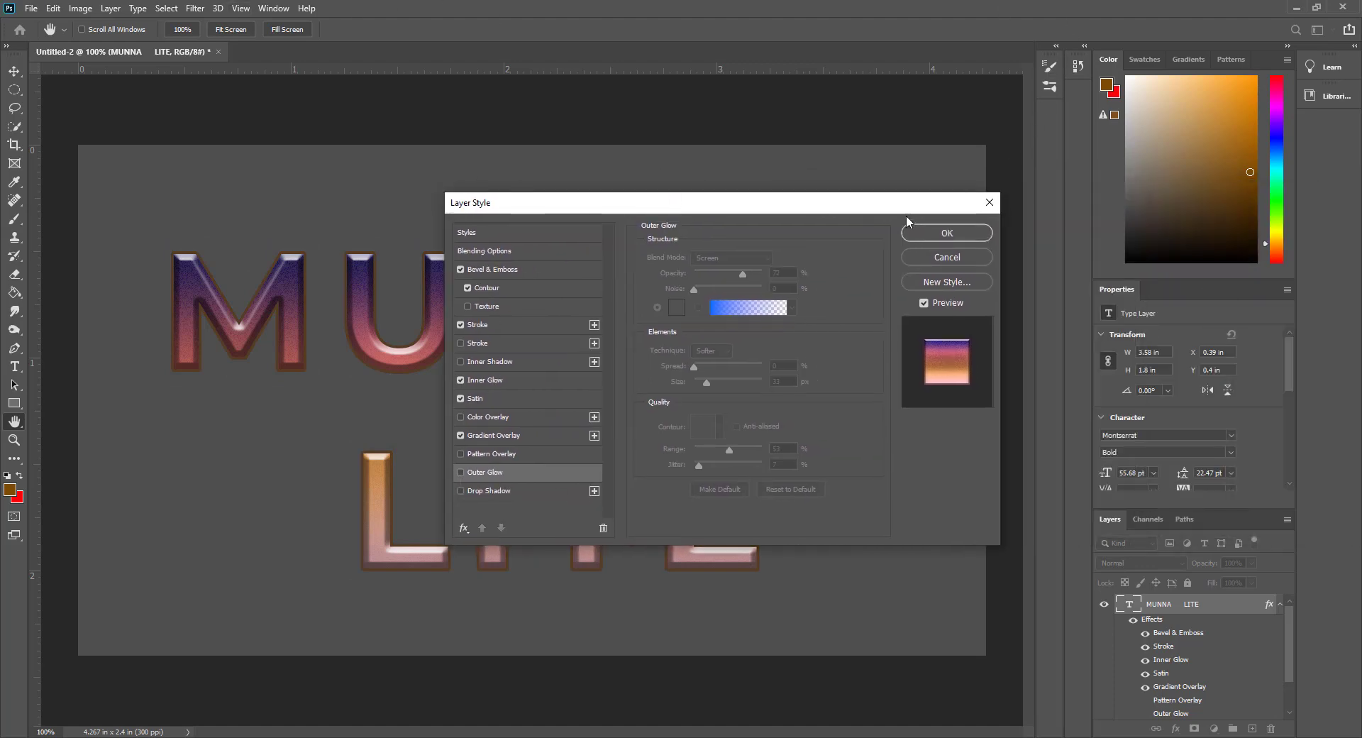
key("z")
left_click(922, 229)
left_click(31, 8)
left_click(41, 24)
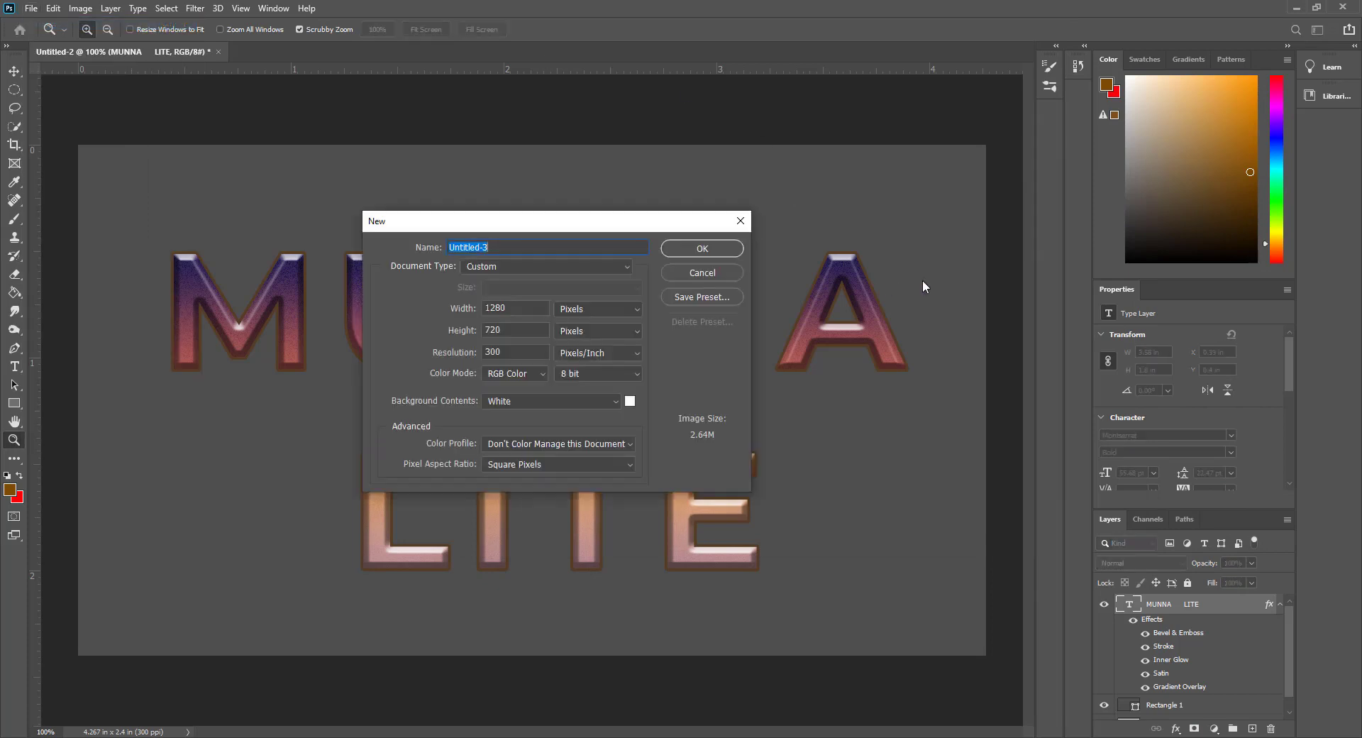
left_click(702, 248)
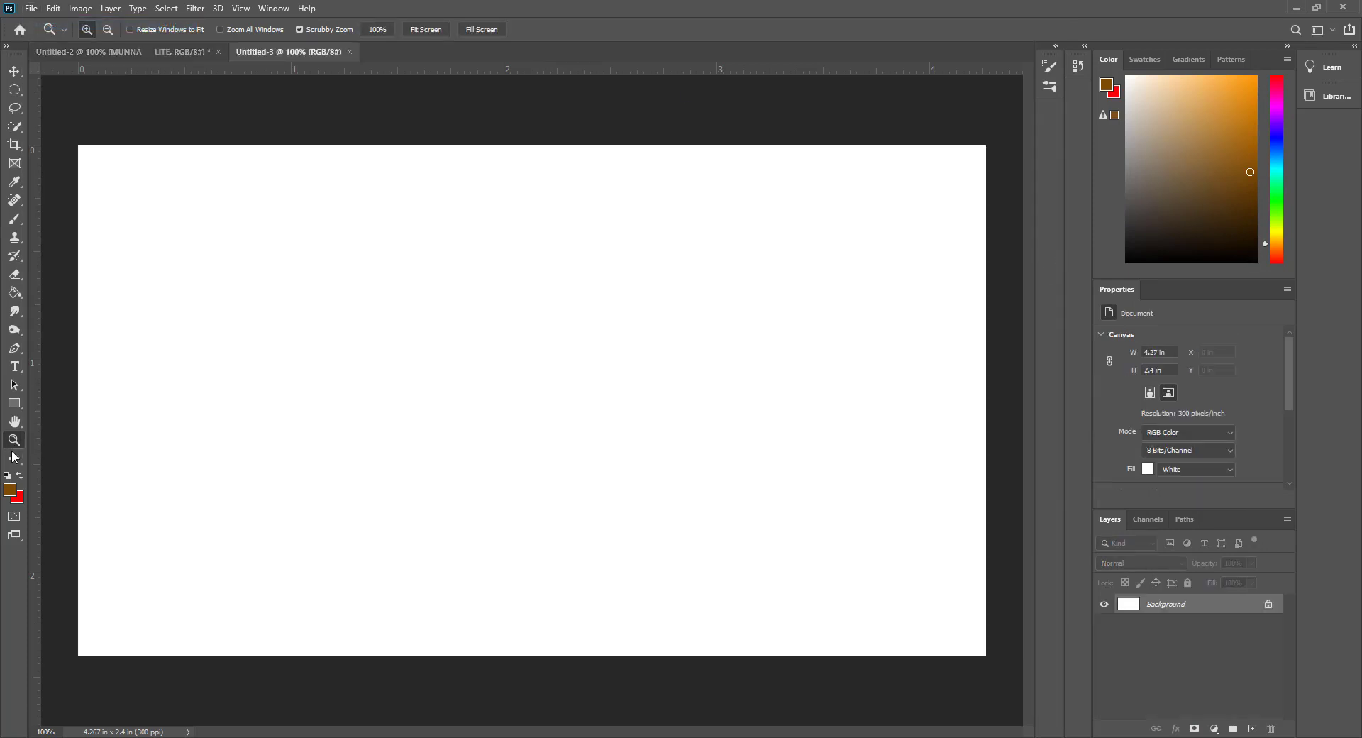
Set the foreground color to black (000000).
left_click(9, 489)
left_click(702, 670)
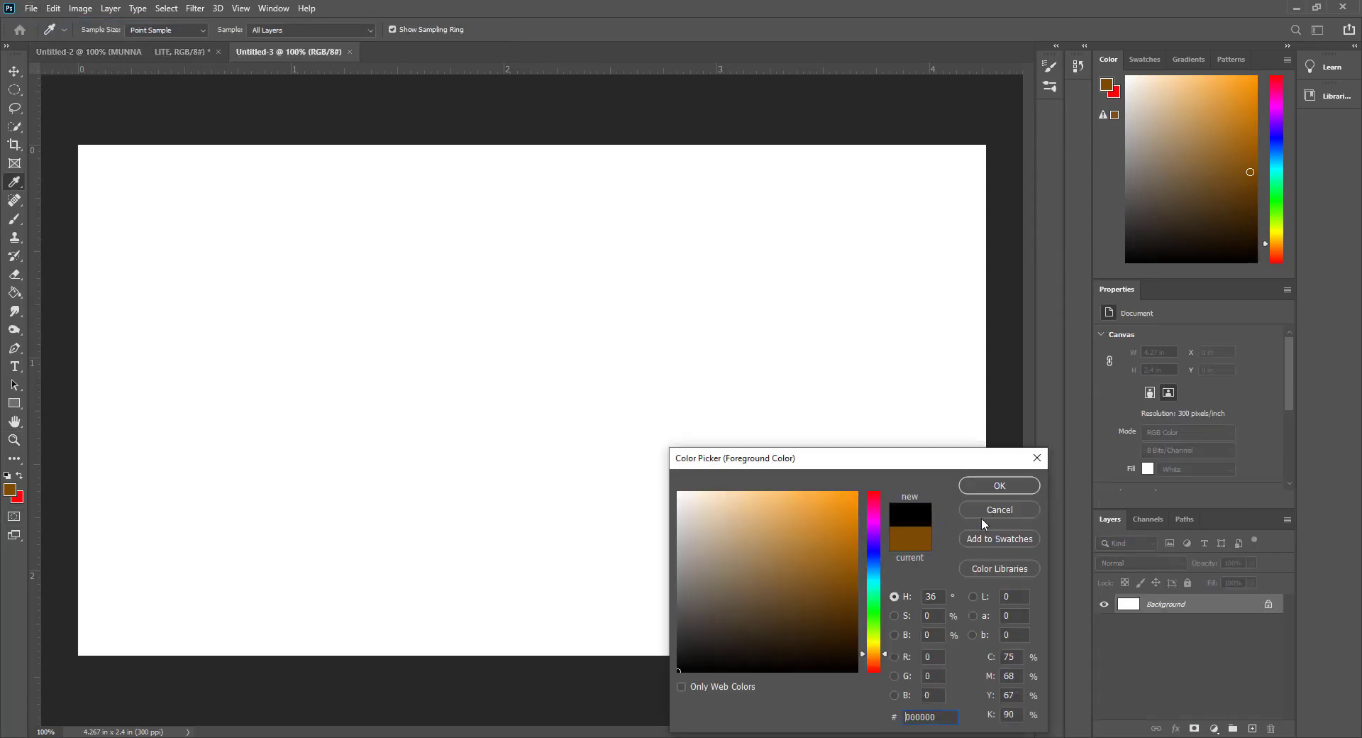
left_click(986, 487)
Draw a rectangle about 1317 × 767 px over the whole canvas and shift it to overlap every canvas edge.
left_click(15, 404)
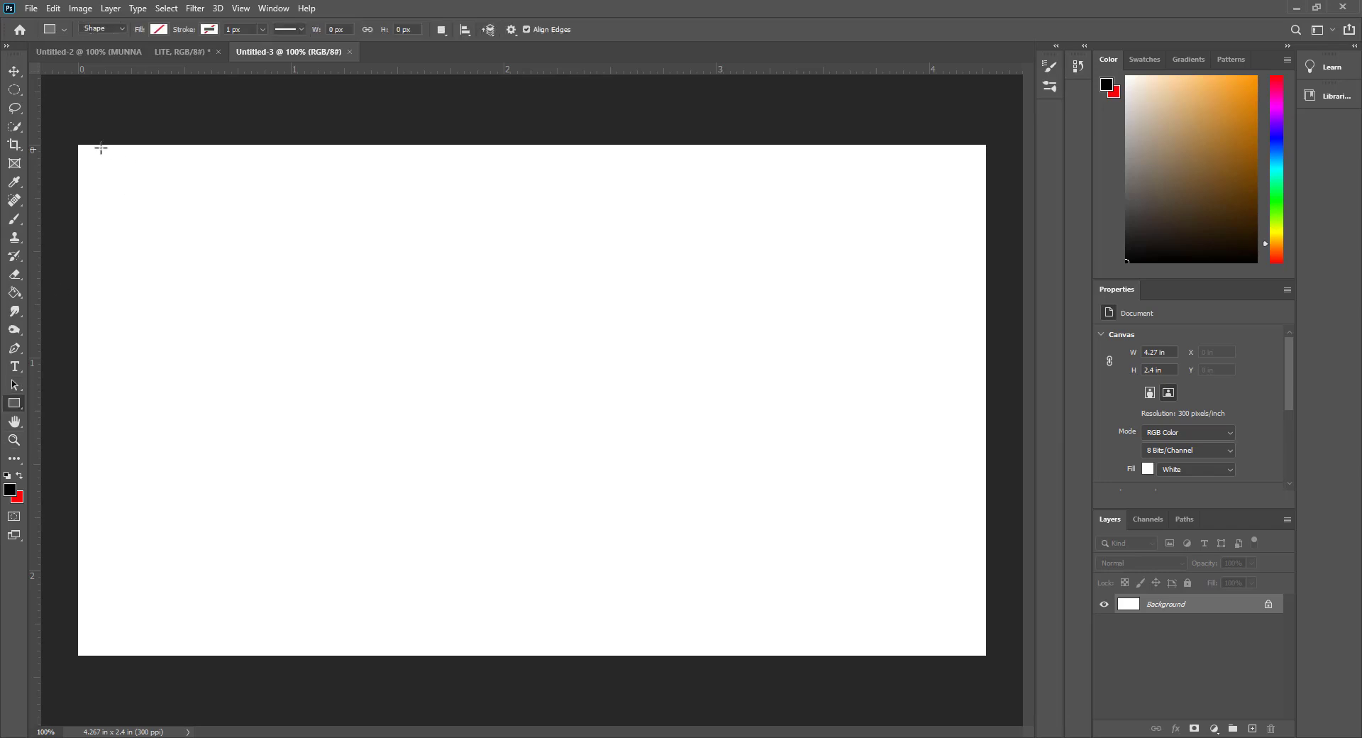
left_click_drag(77, 142, 1011, 685)
left_click(14, 70)
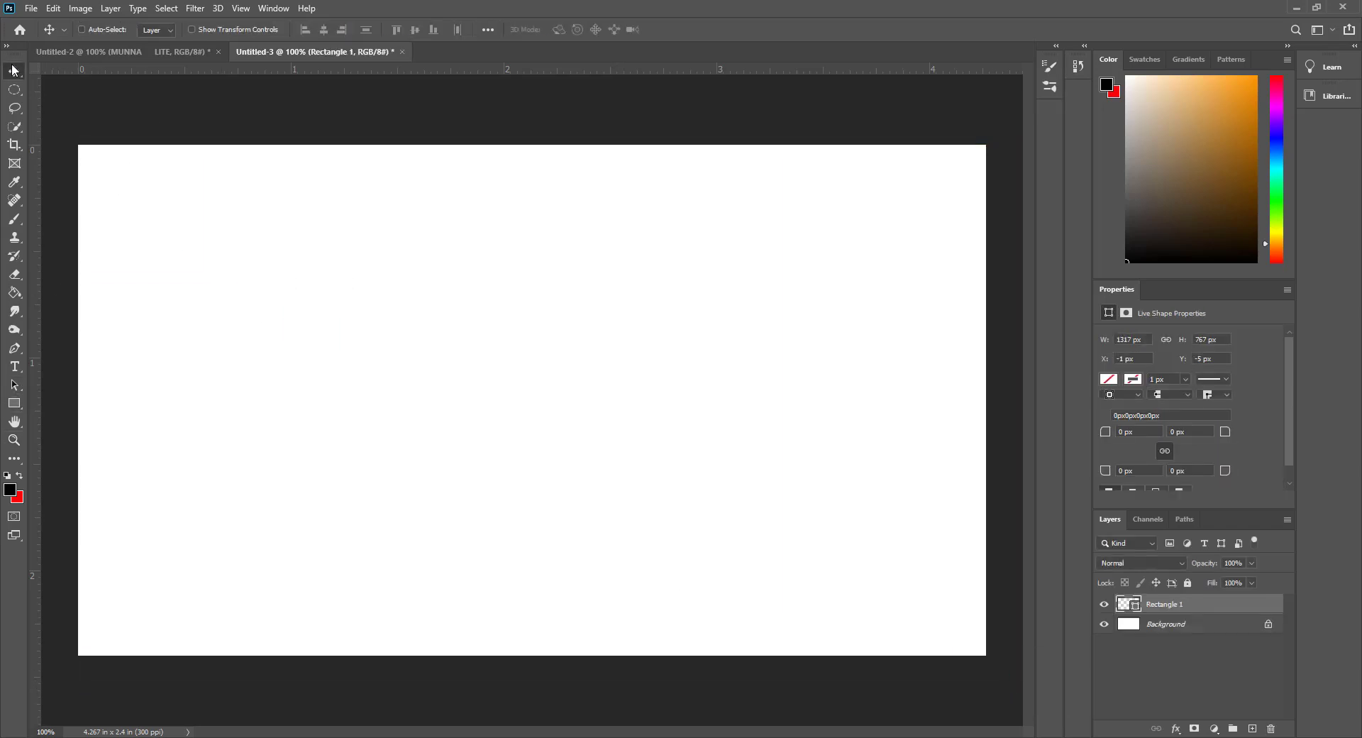
key("ctrl+t")
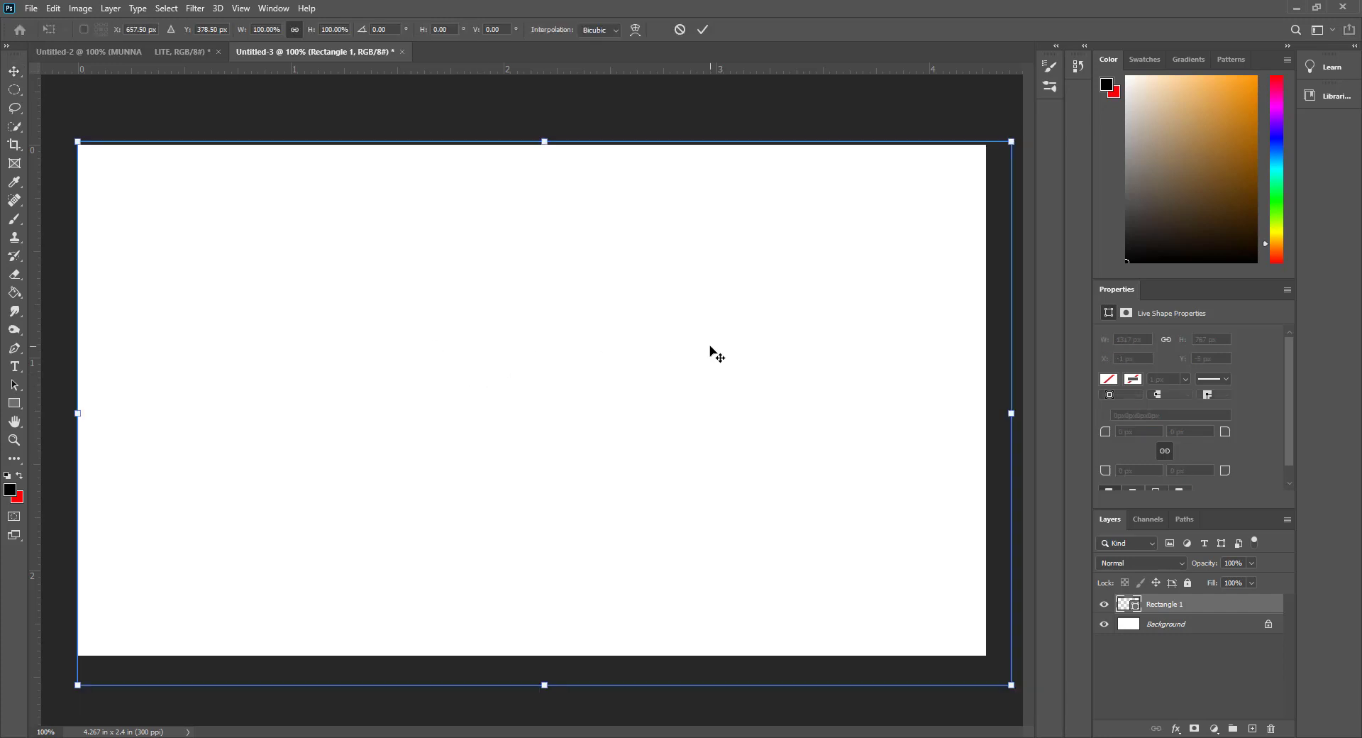
left_click_drag(766, 448, 747, 439)
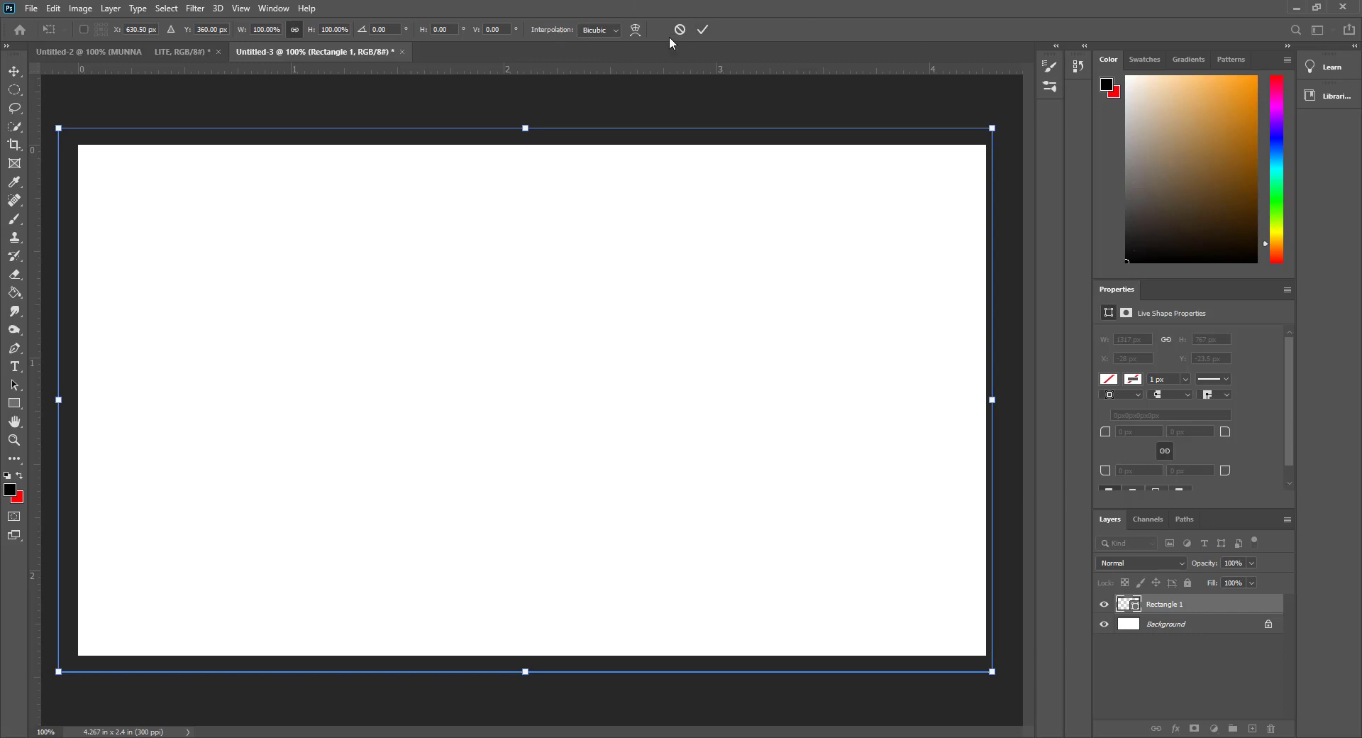
left_click(703, 30)
Fill the rectangle with black.
left_click(1108, 379)
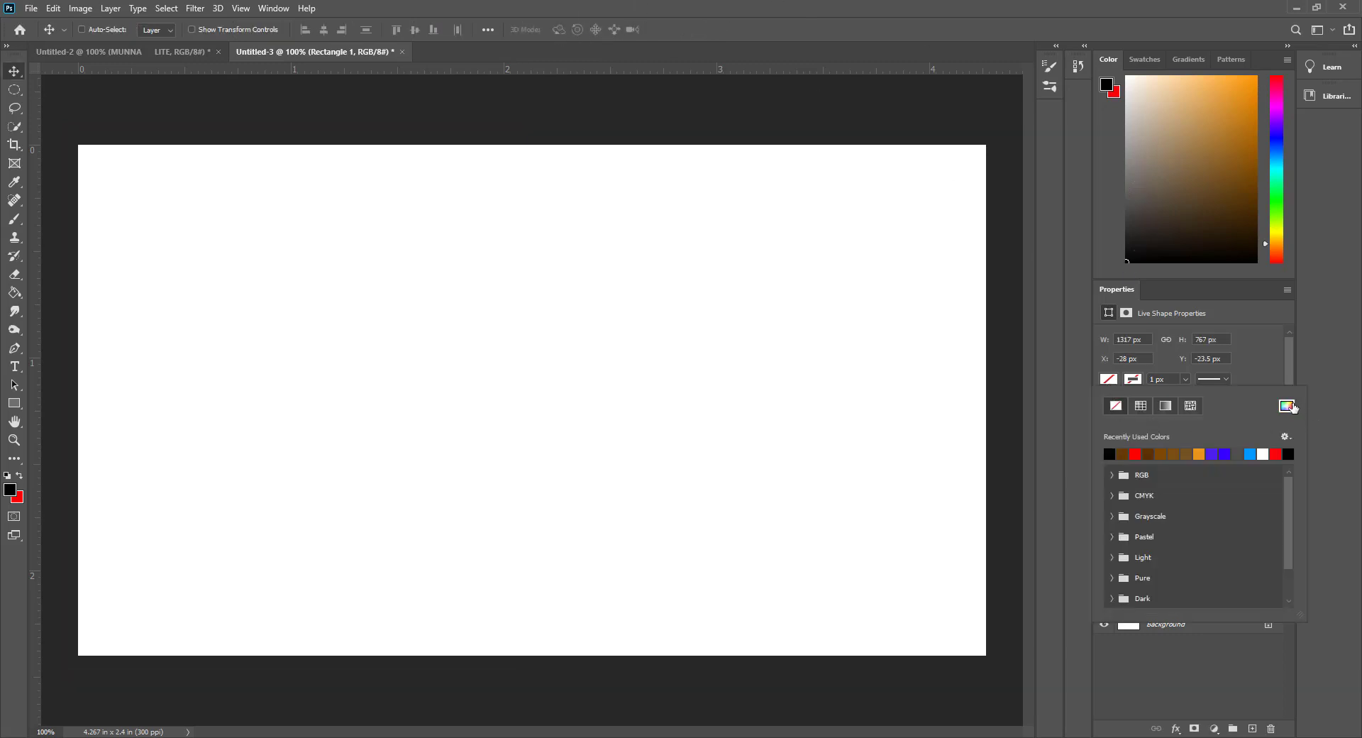
left_click(1110, 453)
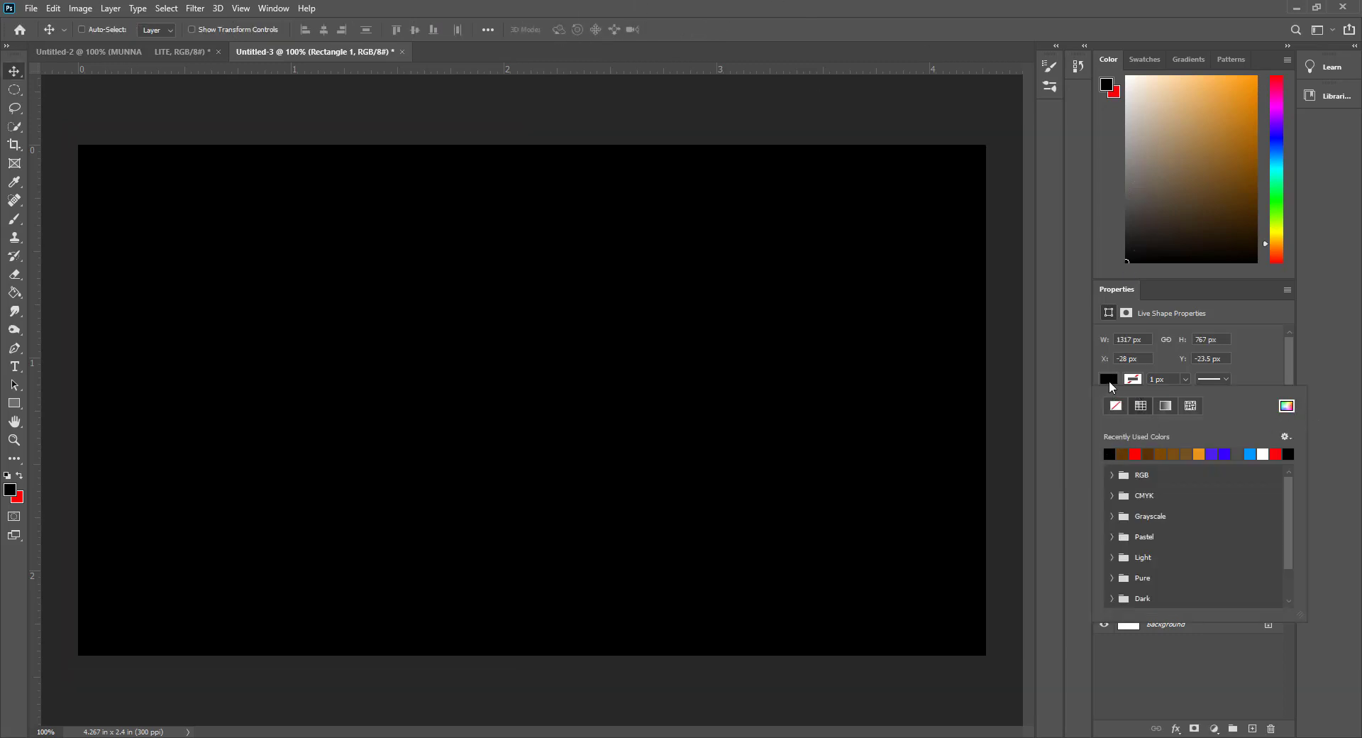
left_click(14, 403)
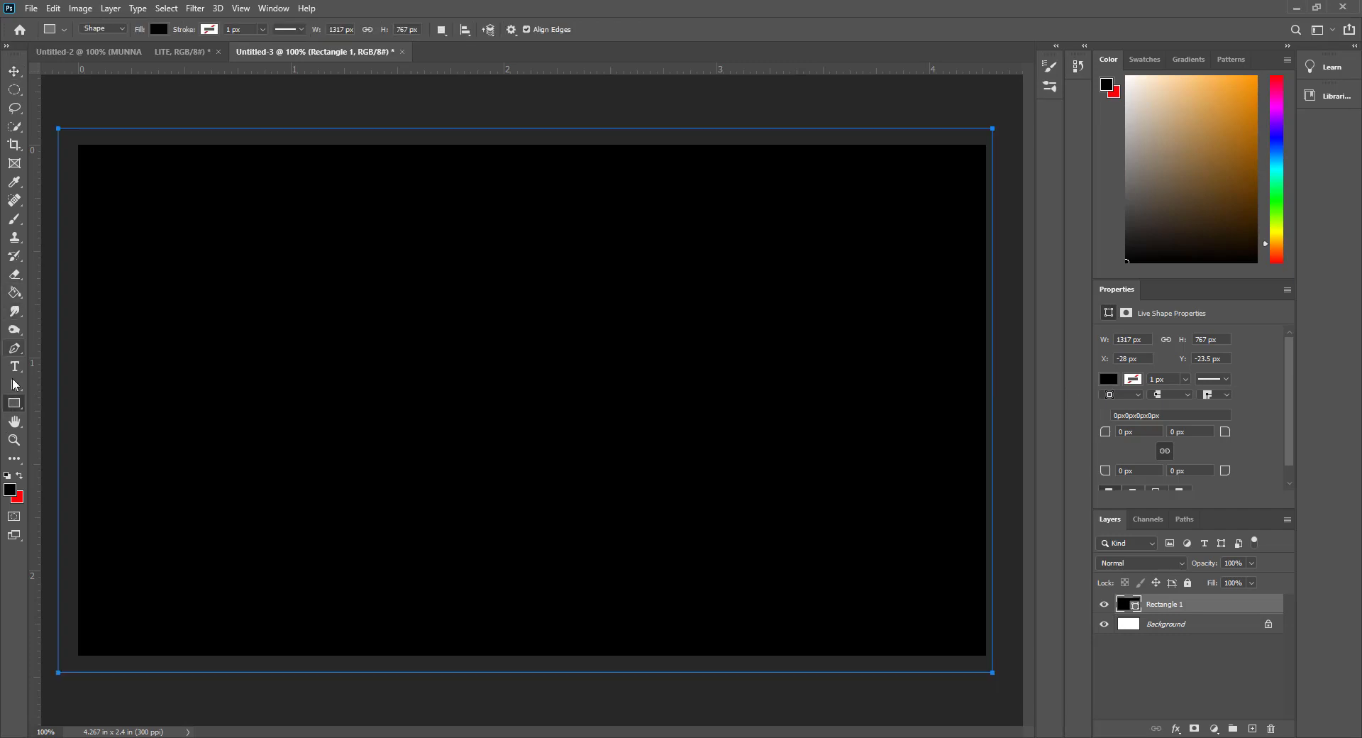
Add a new layer above the rectangle and paint one black dab on it with a brush of about 193 px.
key("b")
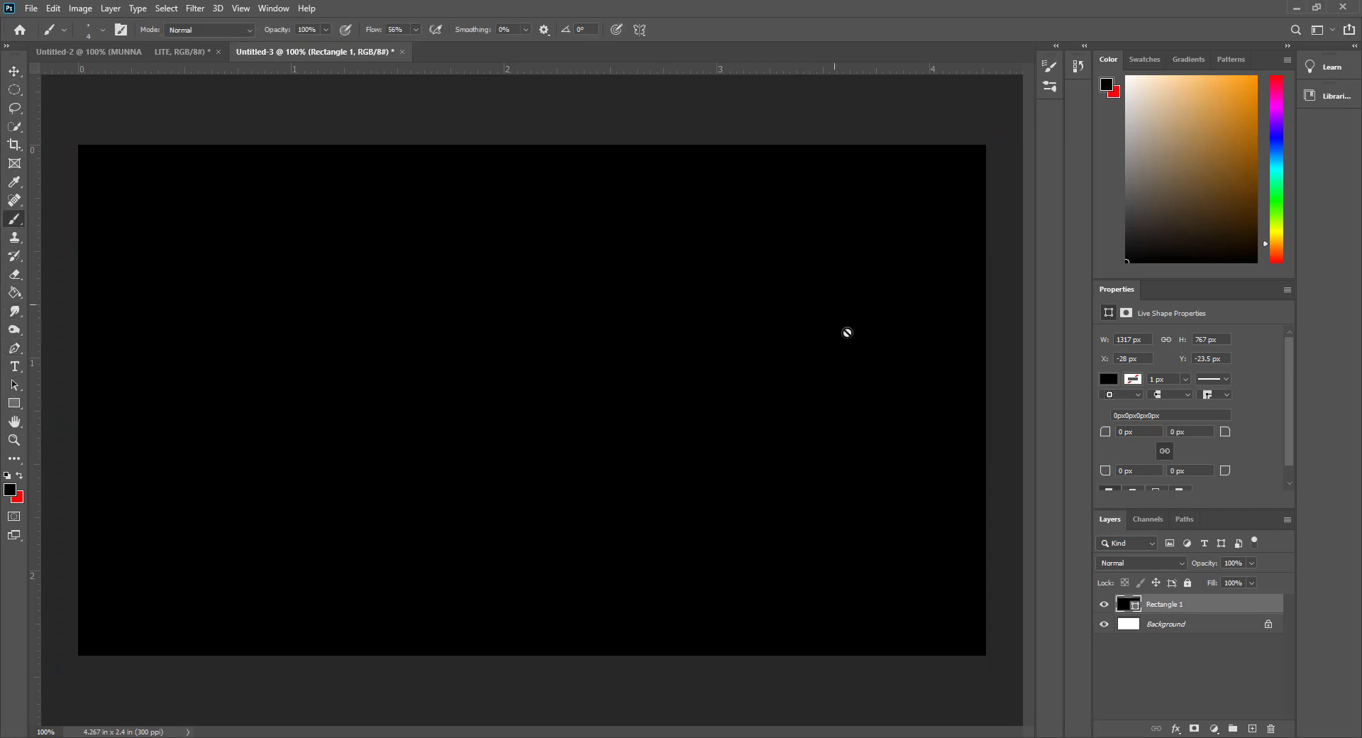
left_click(1252, 728)
right_click(692, 389)
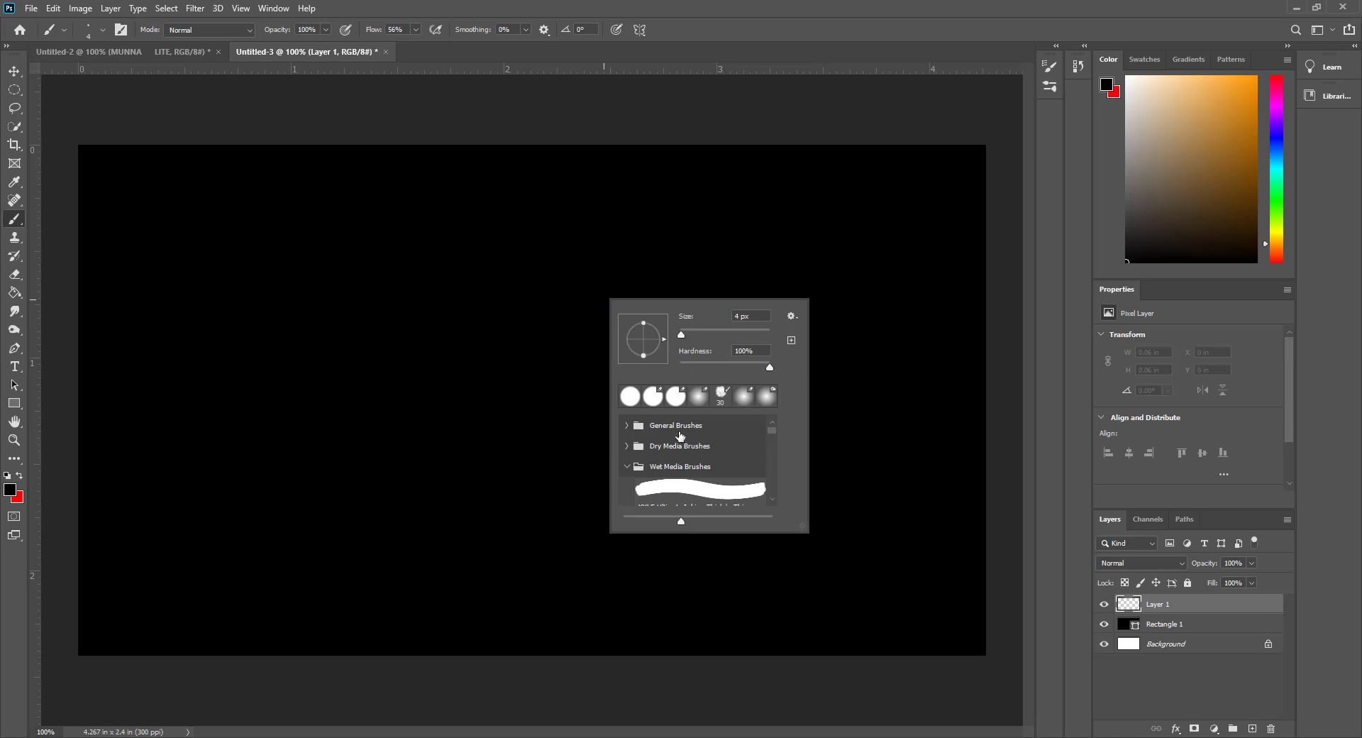
left_click(878, 206)
right_click(830, 245)
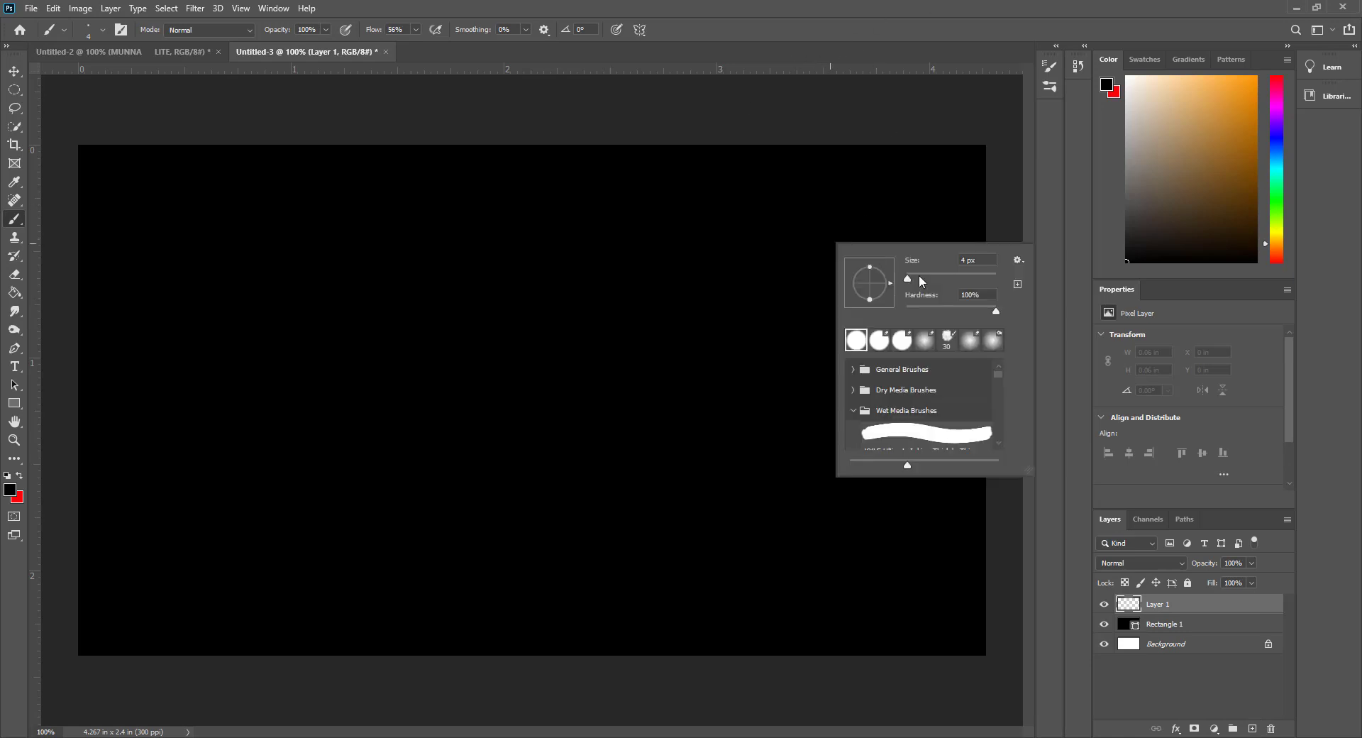
left_click_drag(946, 282, 946, 281)
left_click(785, 244)
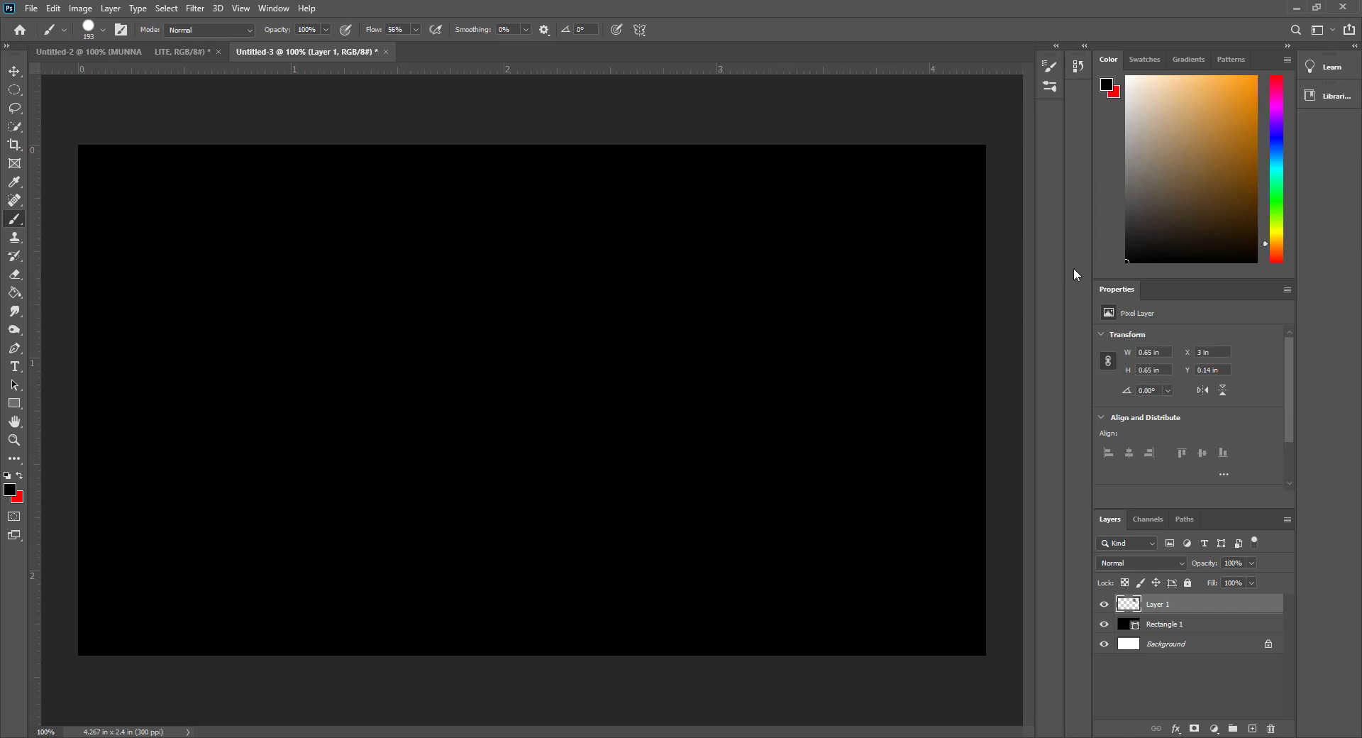
Change the foreground color to white for the brush.
left_click(10, 492)
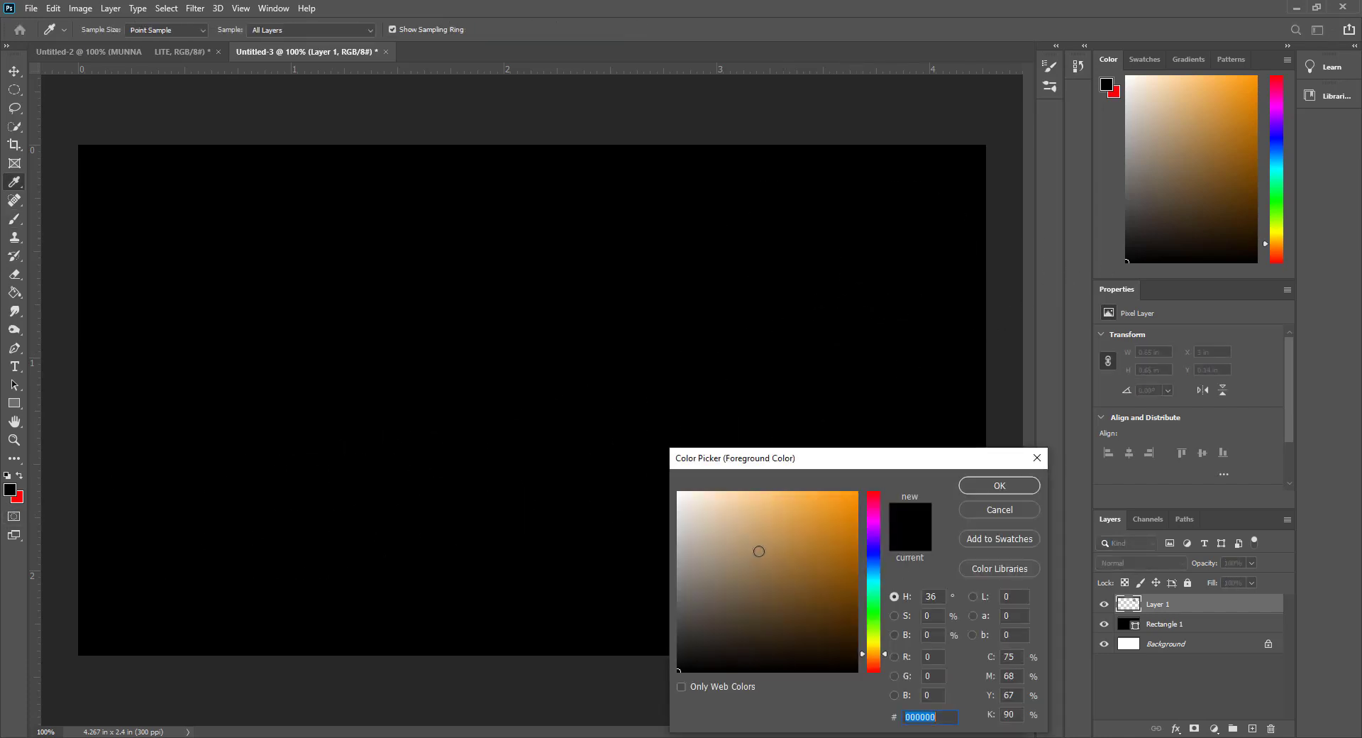
left_click_drag(681, 494, 653, 486)
key("Return")
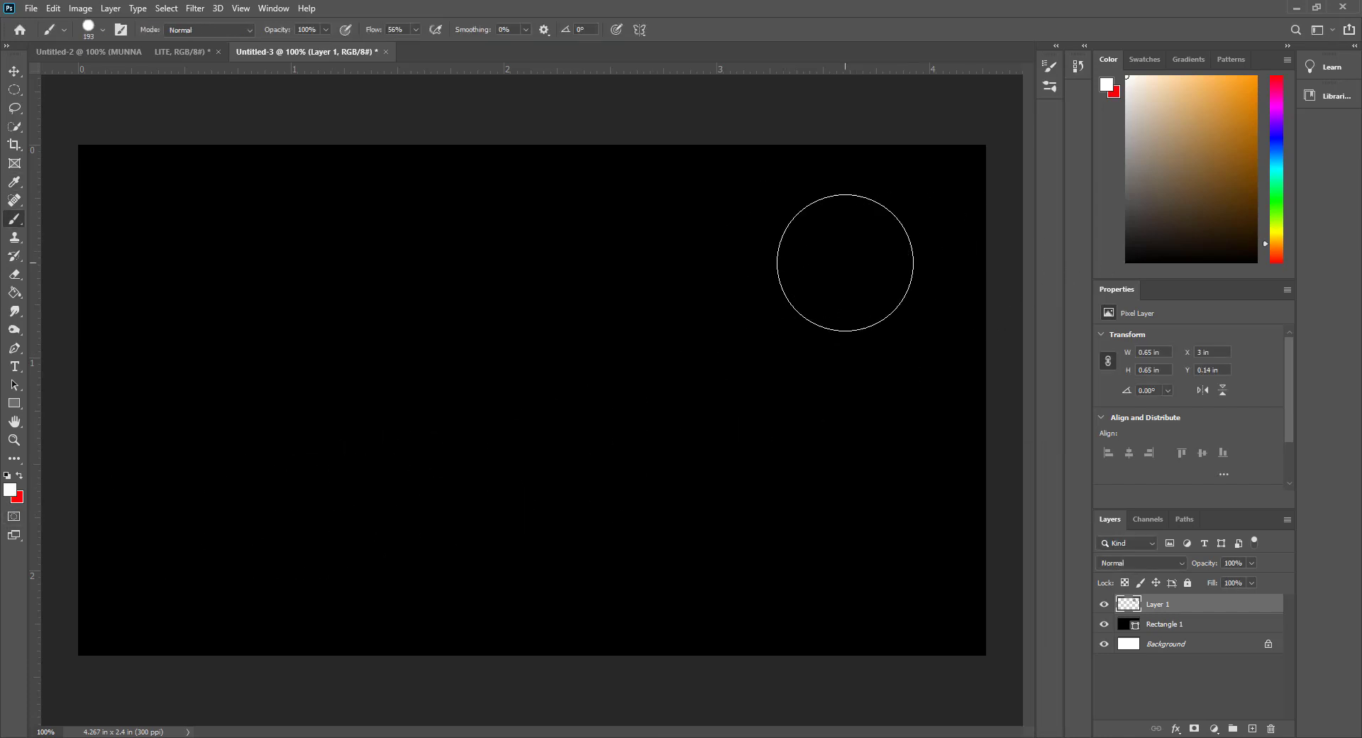
left_click(835, 275)
key("ctrl+z")
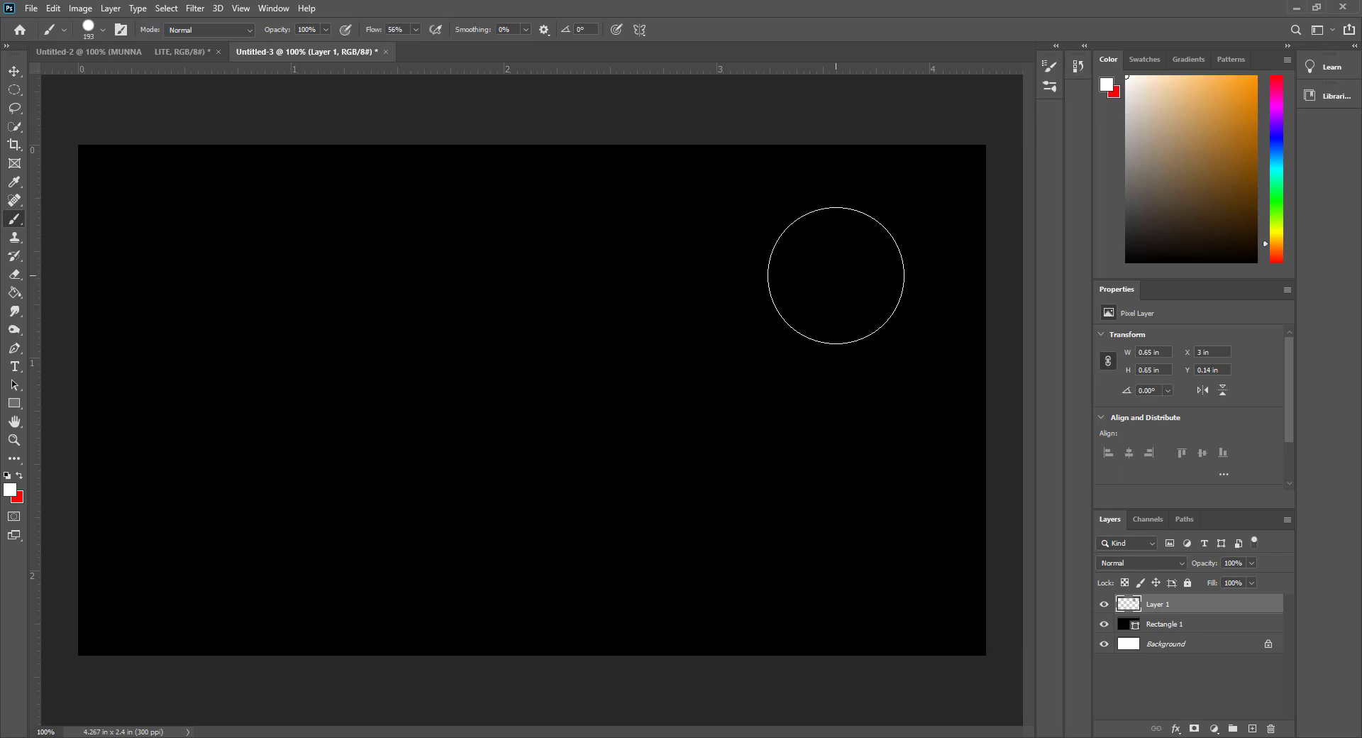
left_click(10, 489)
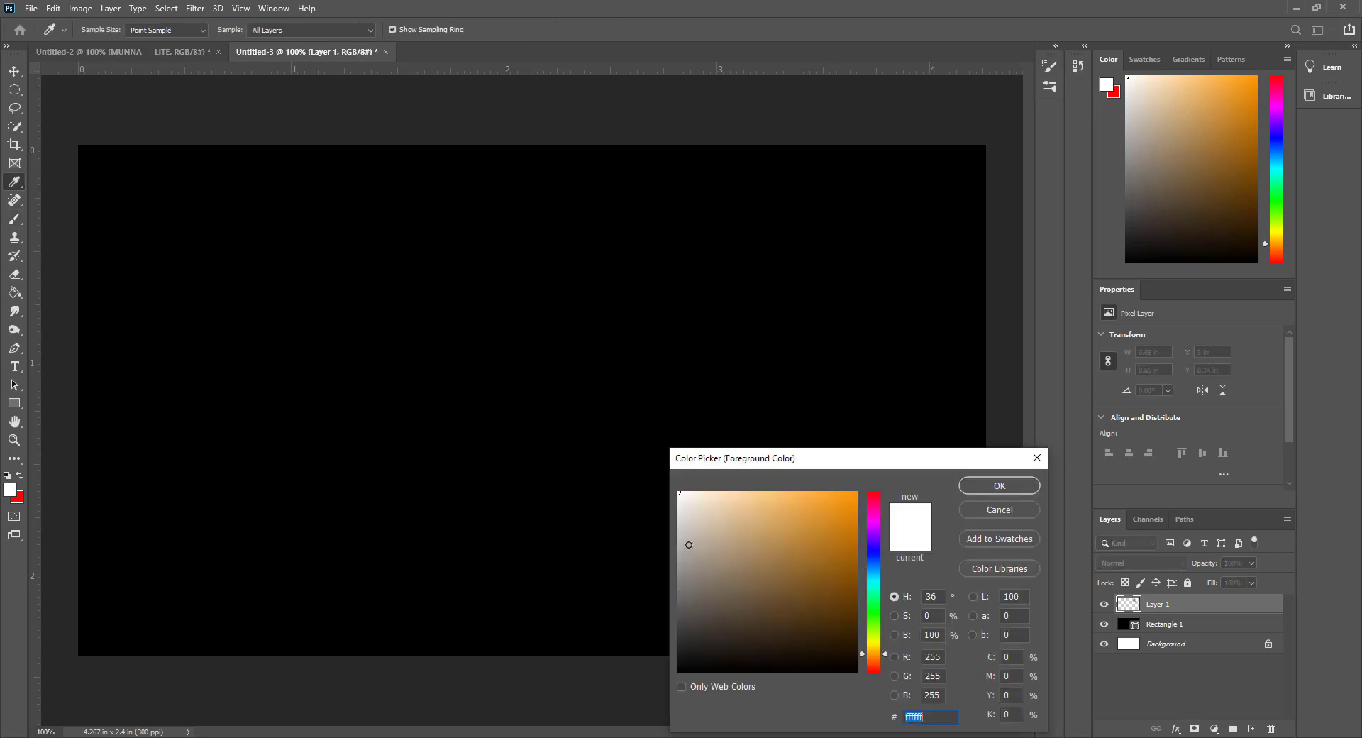
left_click(997, 486)
key("b")
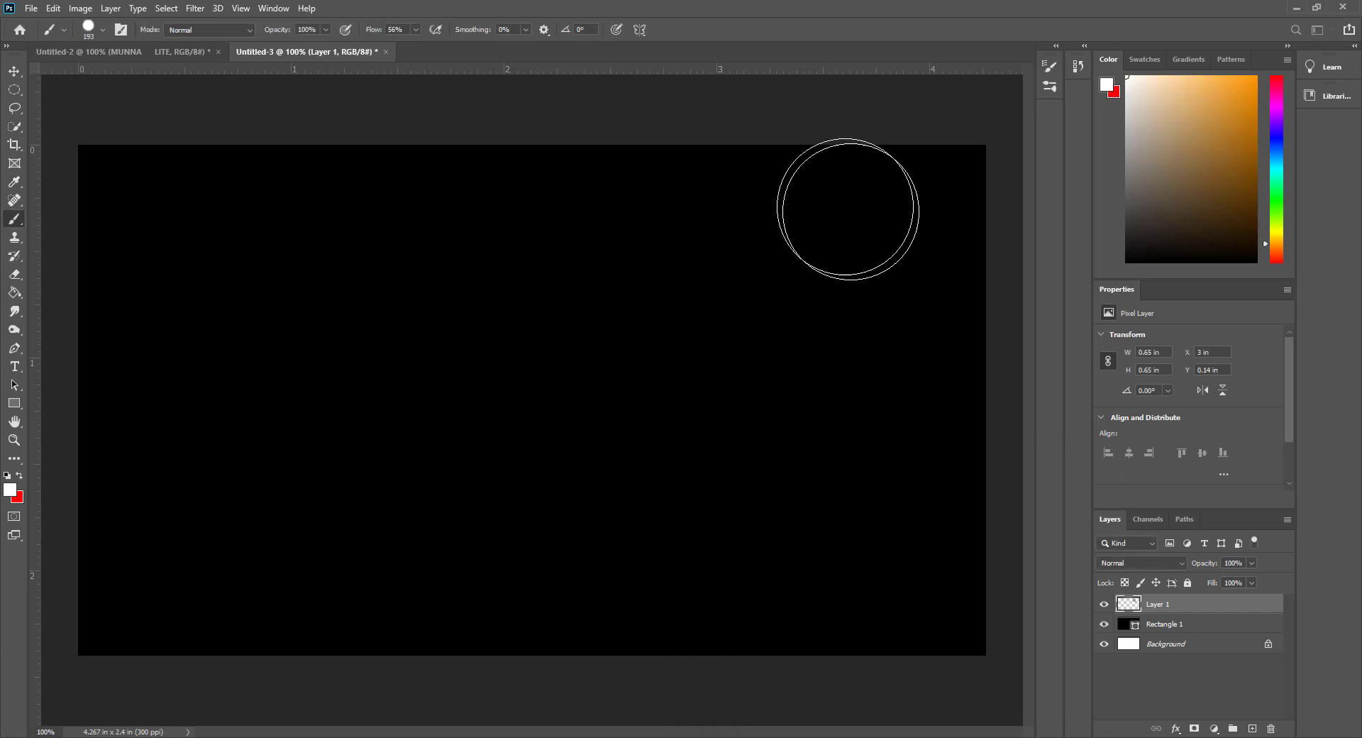
left_click(851, 251)
left_click(851, 251)
left_click(851, 251)
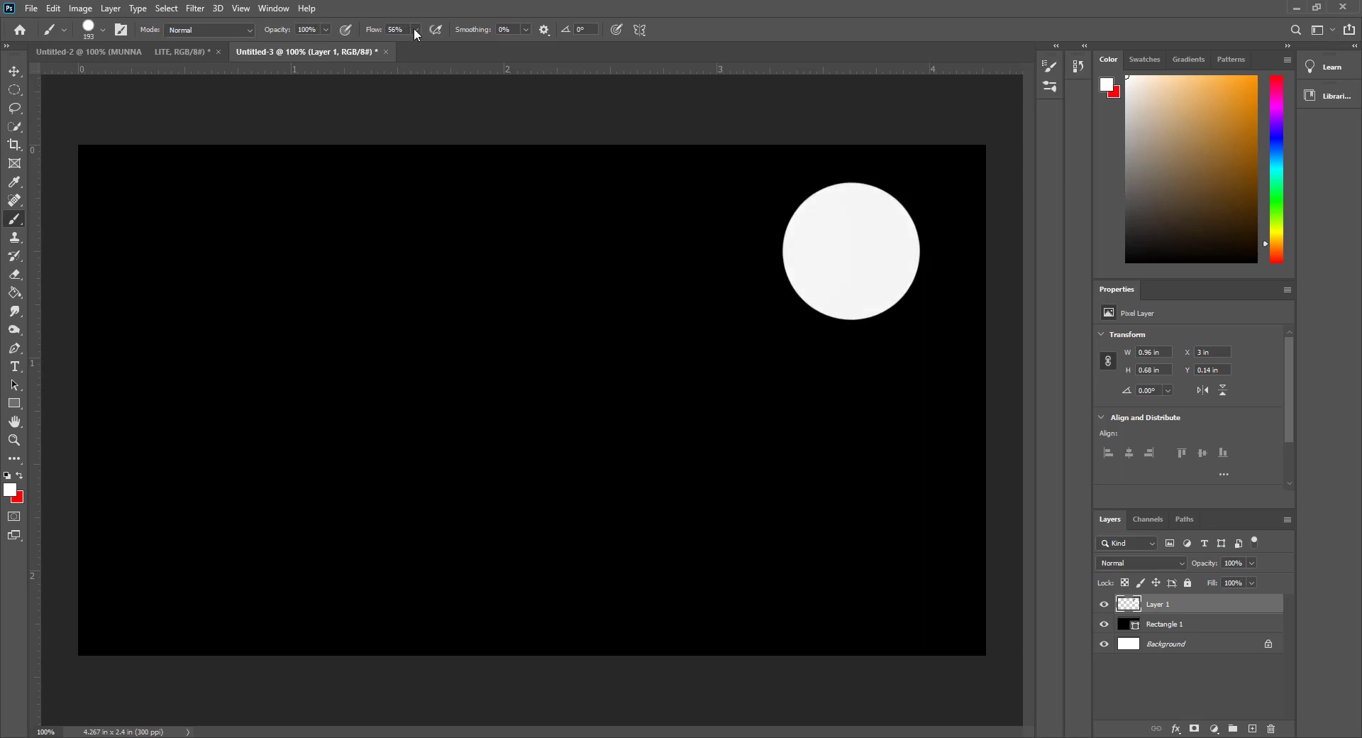
key("ctrl+z")
key("ctrl+z")
key("ctrl+z")
key("ctrl+z")
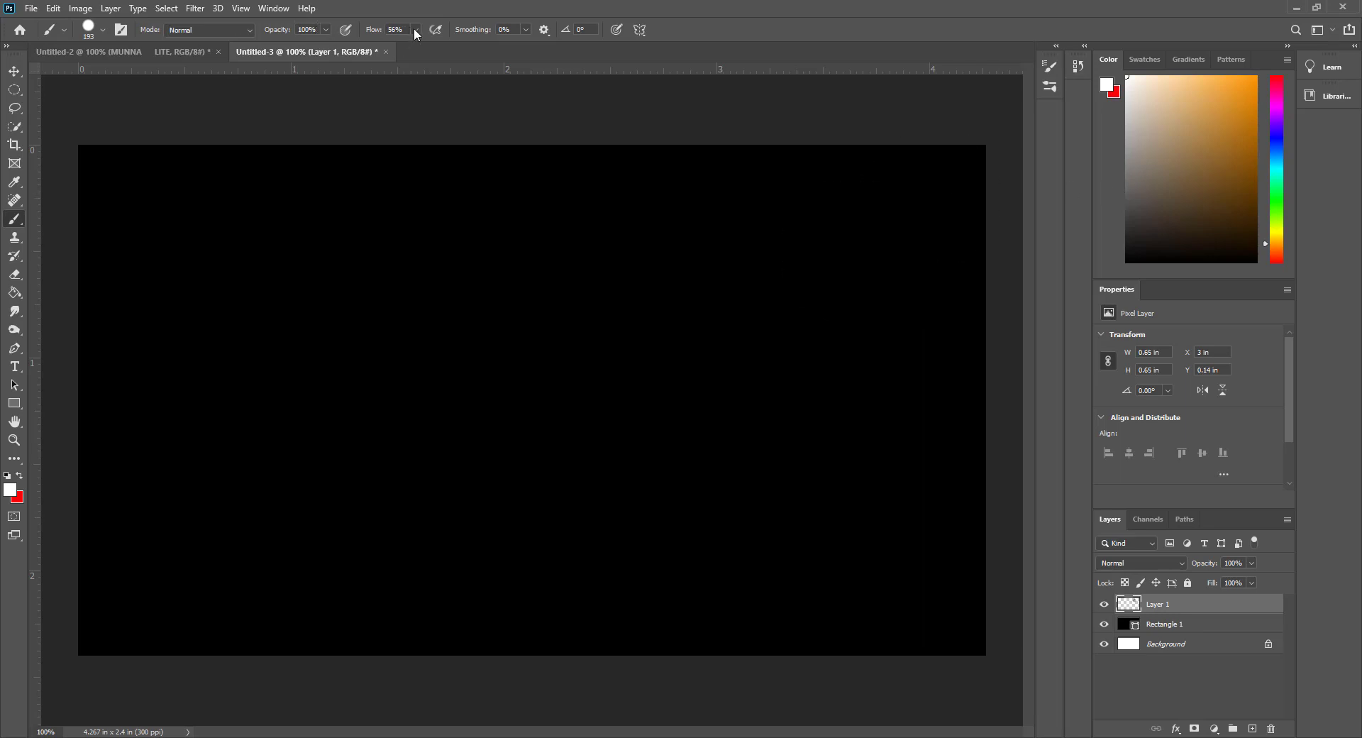
Paint one white dab at 100% flow near the canvas's upper-right corner and move it to about X 3.24 in, Y 0.19 in.
left_click_drag(427, 48, 454, 47)
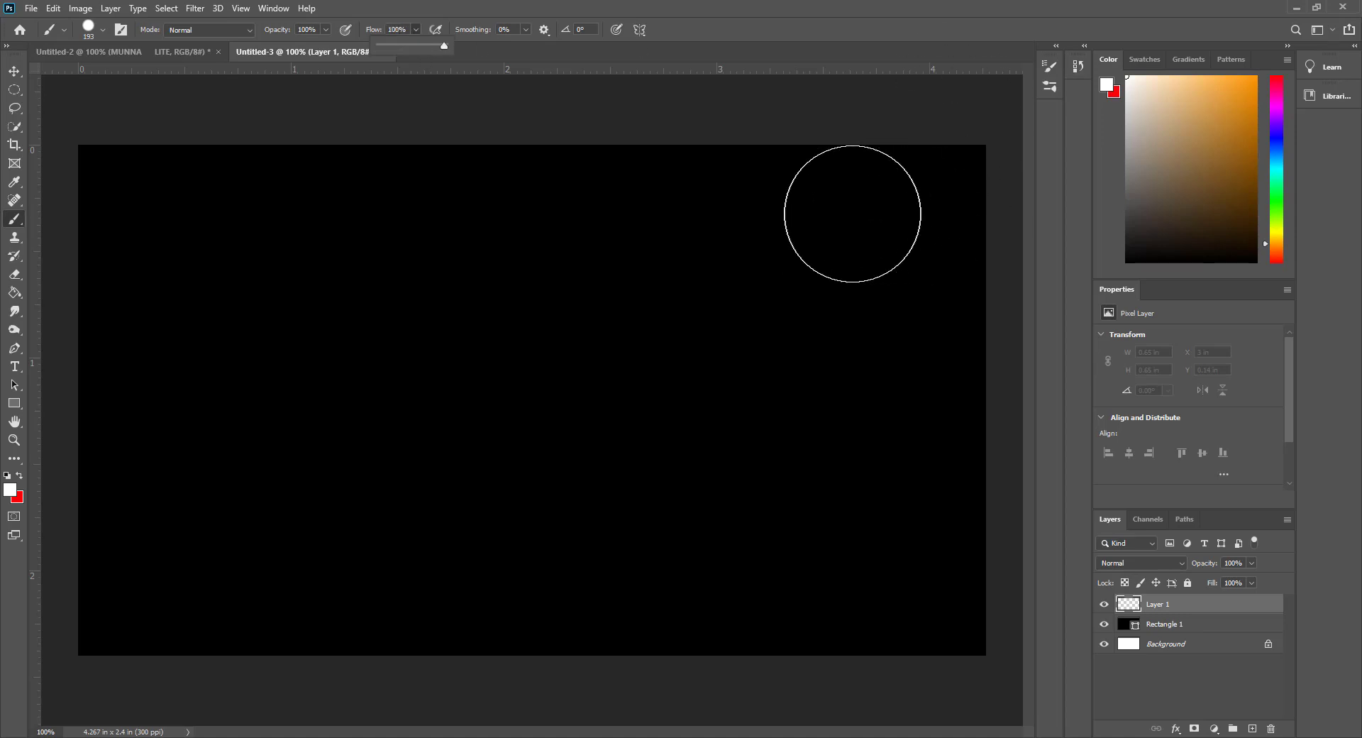
left_click(847, 262)
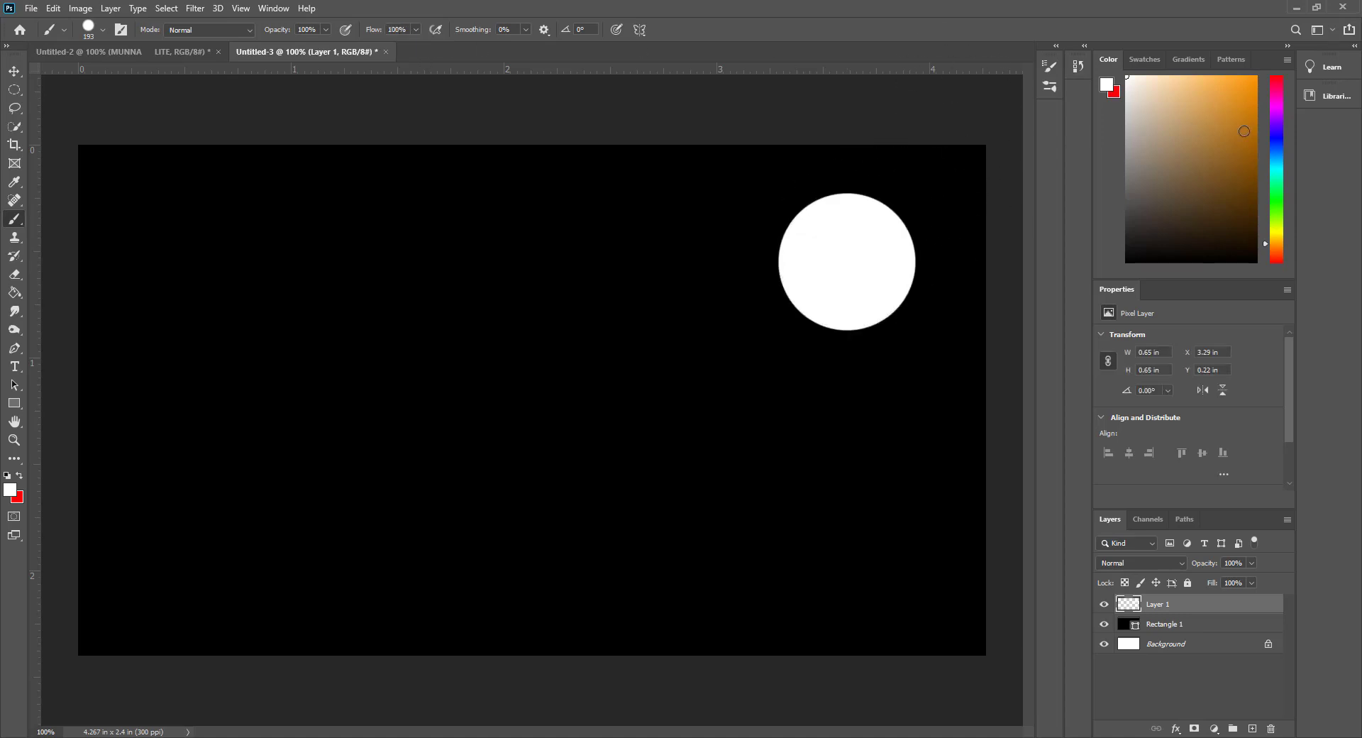
key("v")
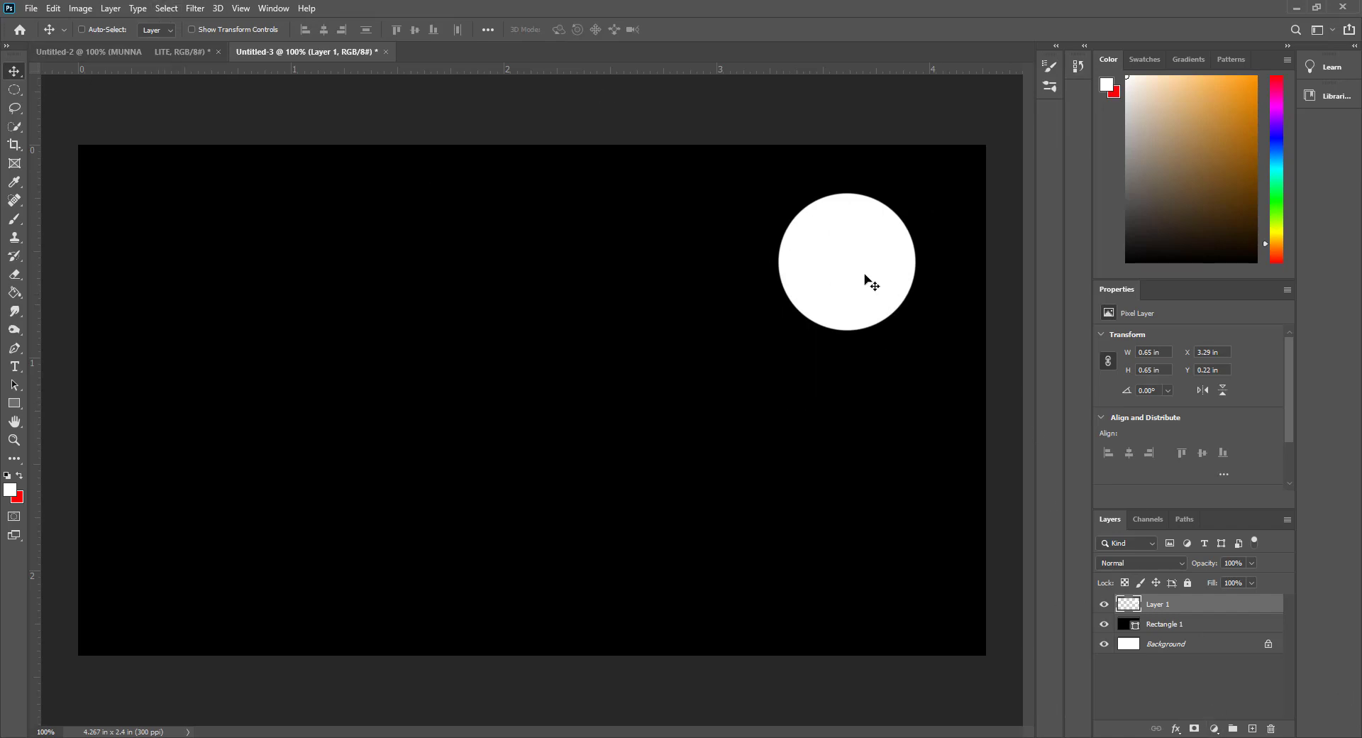
mouse_move(865, 279)
left_mouse_down()
mouse_move(772, 310)
mouse_move(882, 267)
mouse_move(860, 268)
left_mouse_up()
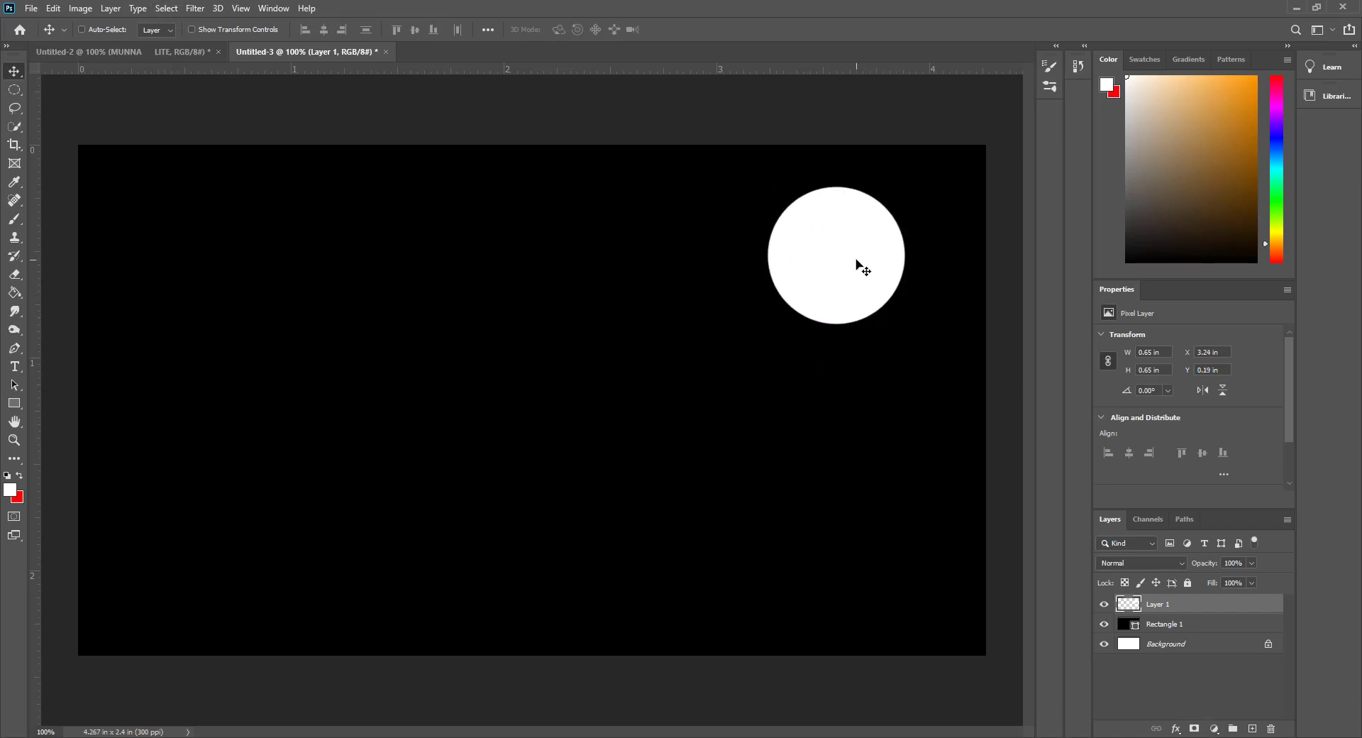
Add a white (ffffff) outer glow to the dab's layer, with opacity about 89% and a much larger glow size.
double_click(1266, 604)
left_click_drag(649, 206, 263, 265)
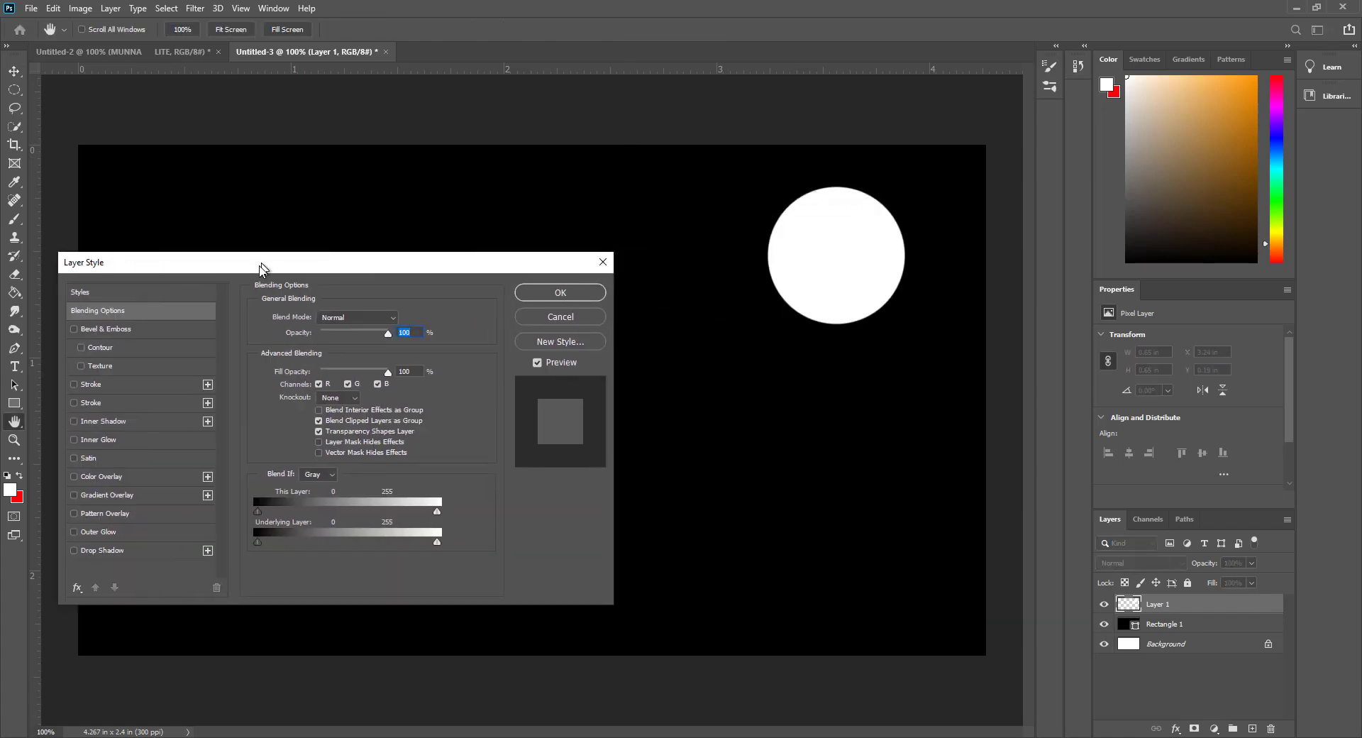
left_click(96, 533)
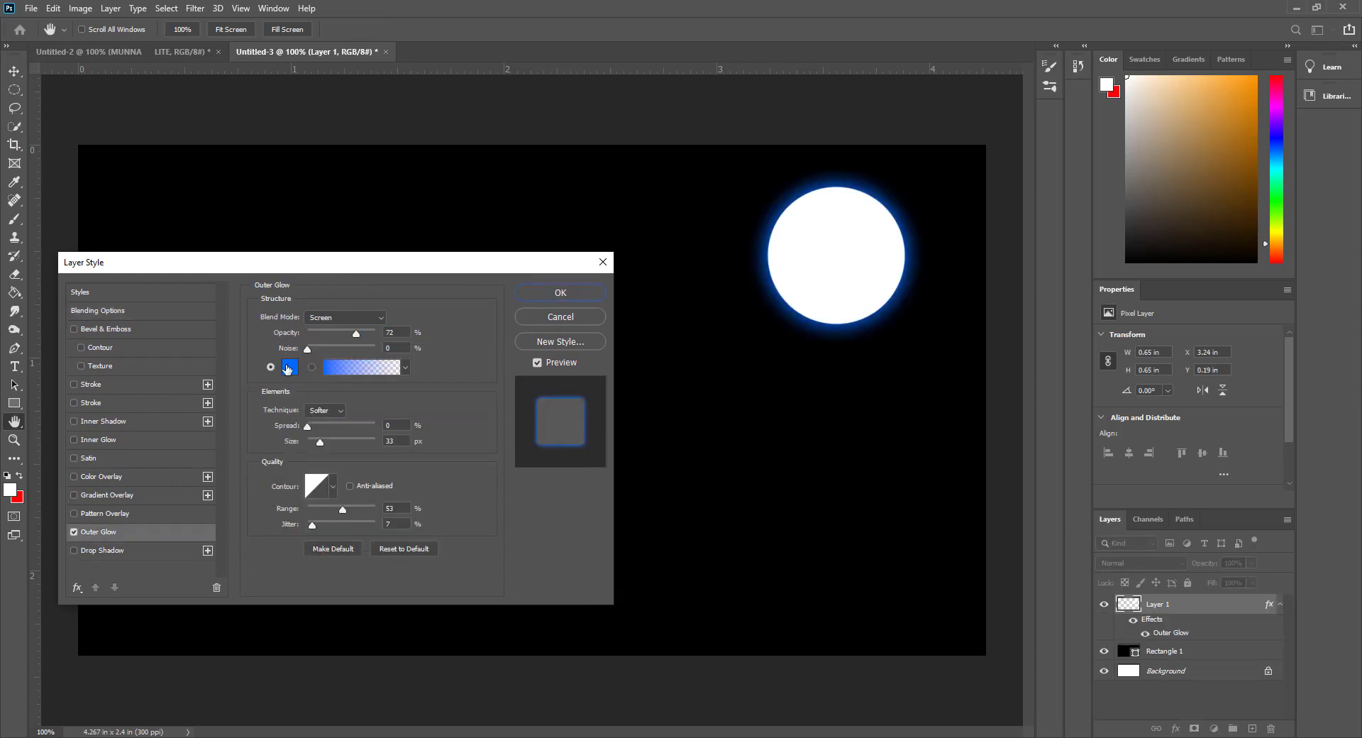
left_click(289, 366)
left_click(679, 492)
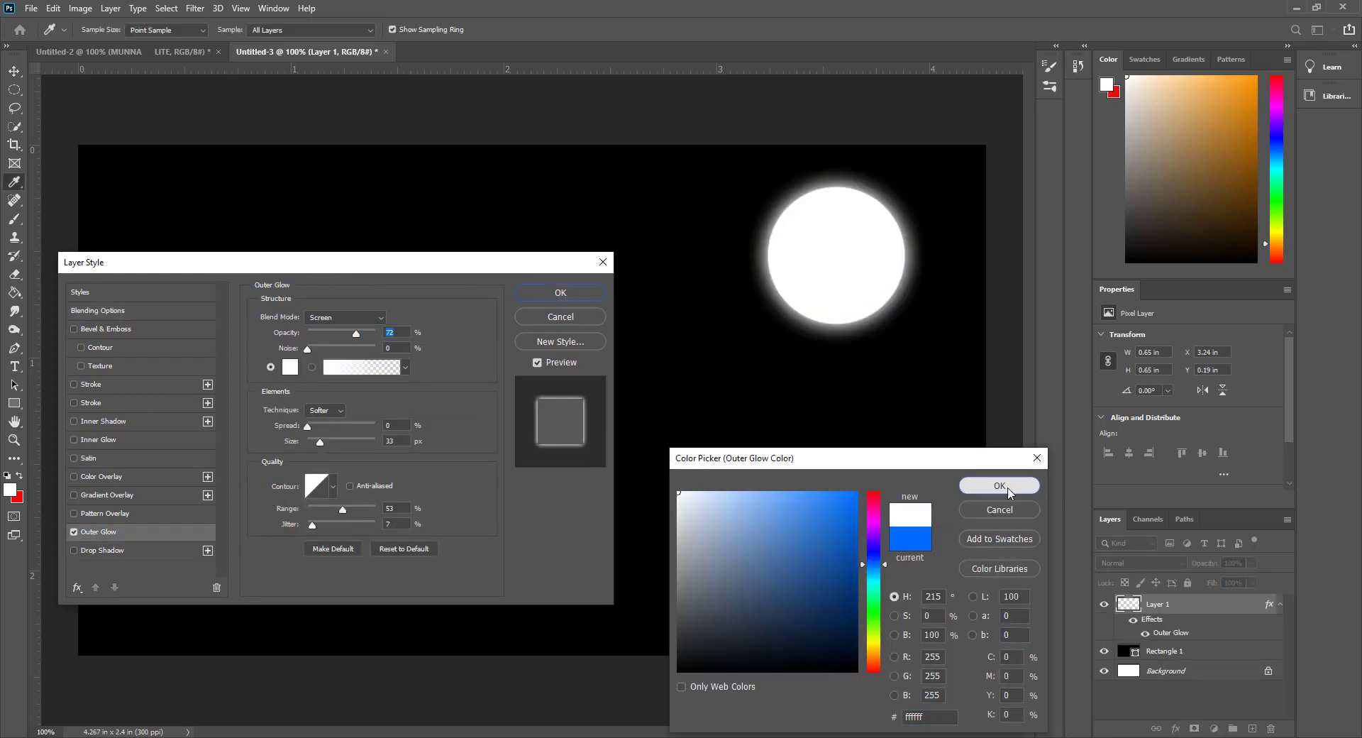
left_click(1007, 488)
left_click_drag(356, 332, 367, 330)
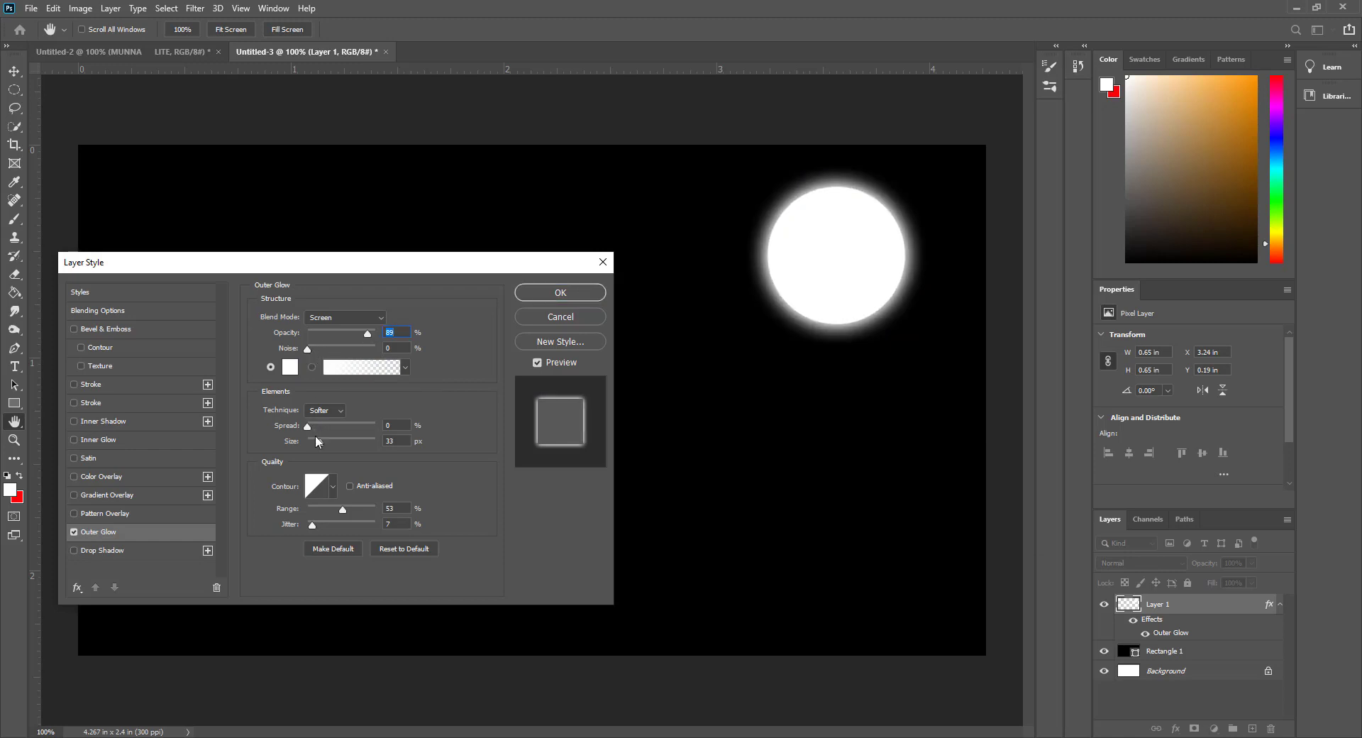
left_click_drag(318, 439, 339, 435)
left_click(588, 297)
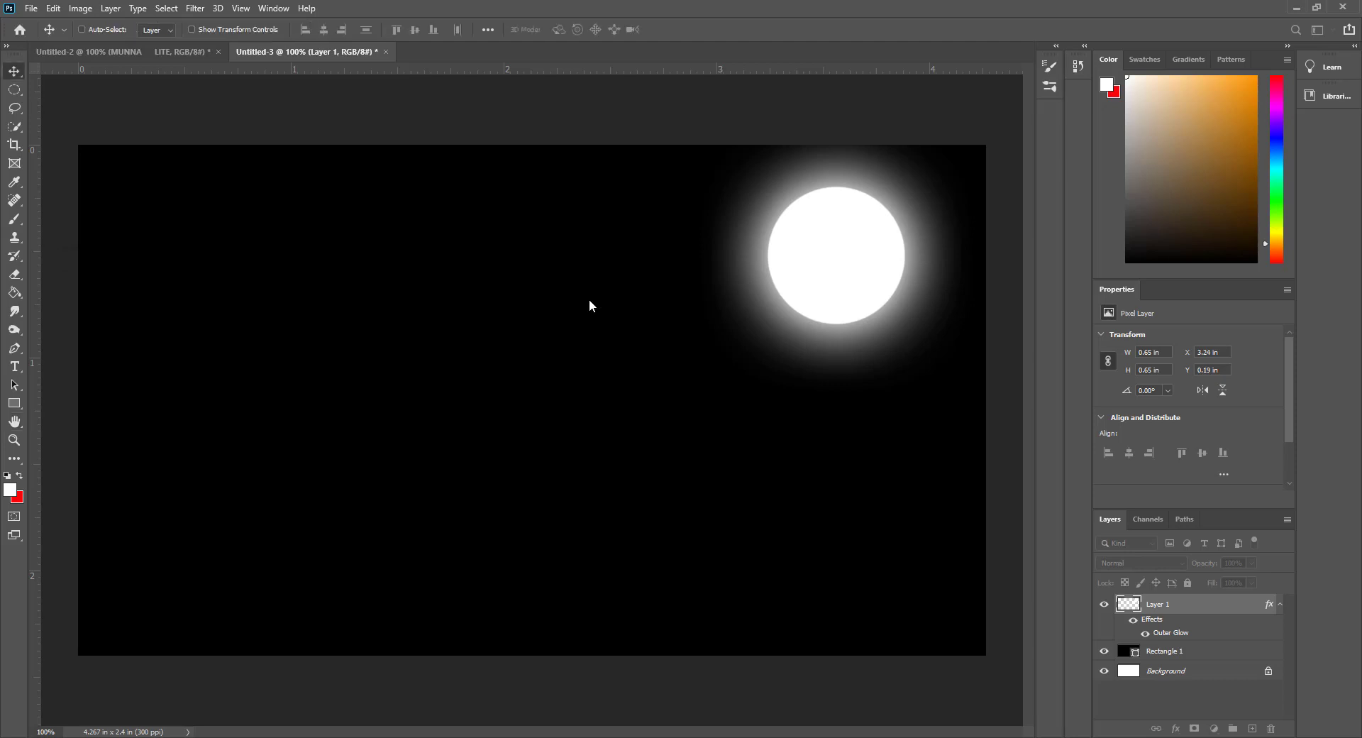
Scale the glowing dab to about 77.3% and move it closer to the canvas's upper-right corner, about X 3.46 in, Y 0.2 in.
left_click(14, 73)
key("ctrl+t")
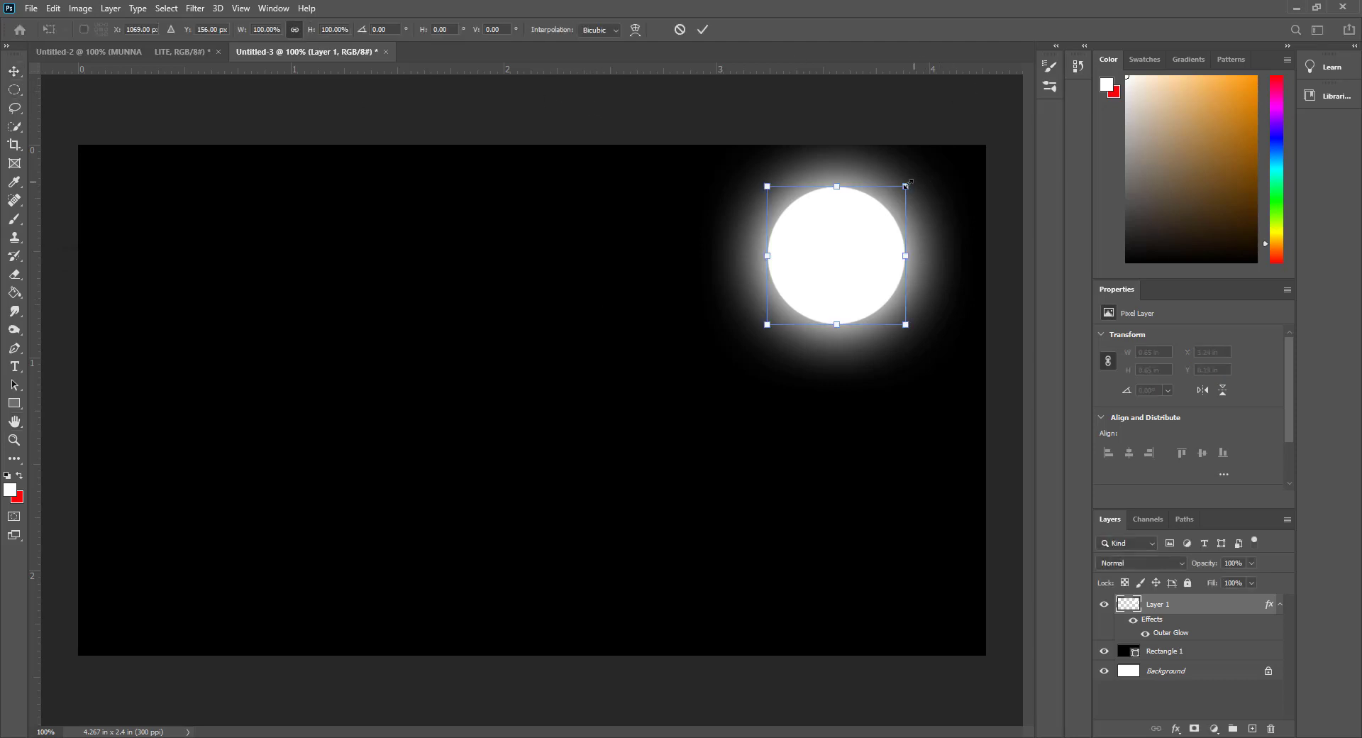
left_click_drag(907, 184, 873, 217)
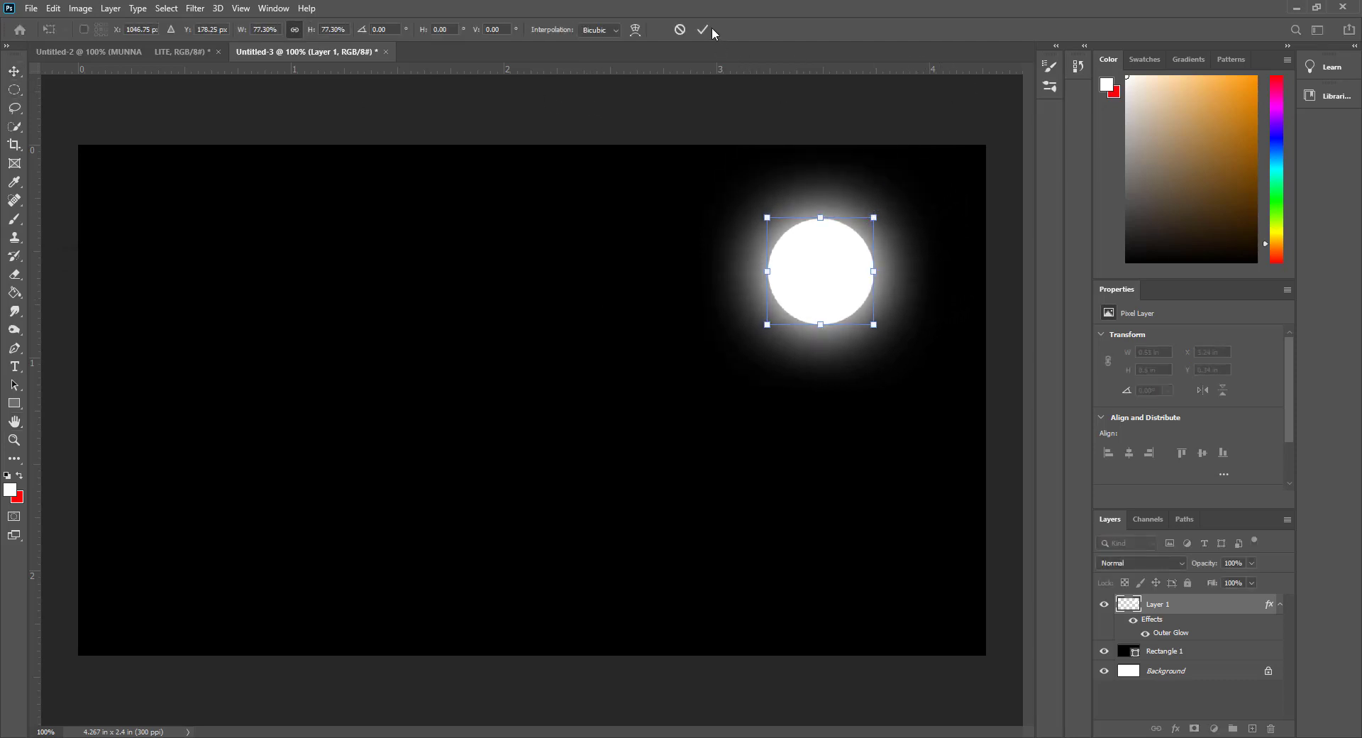
left_click(711, 29)
left_click_drag(821, 267, 868, 237)
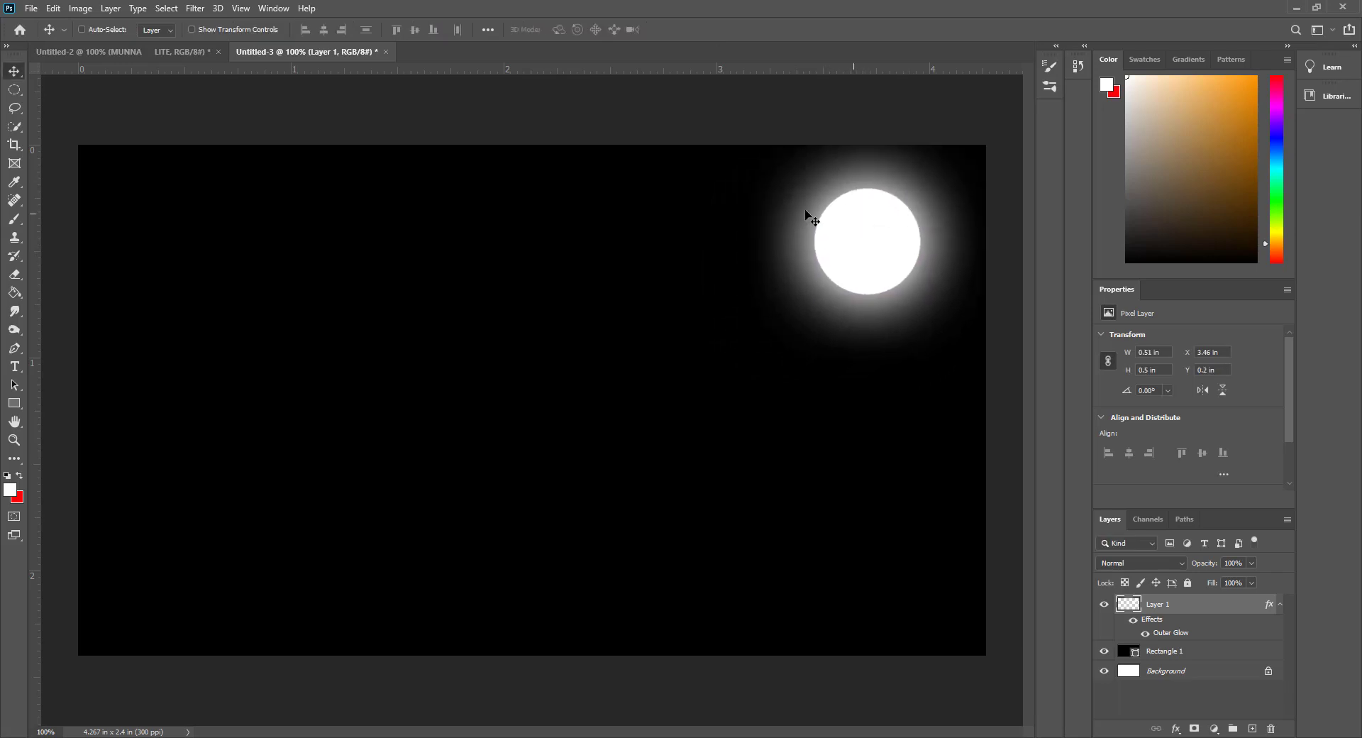
Switch to the "MUNNA LITE" document and set the text layer's opacity to 94% in its layer style.
left_click(153, 53)
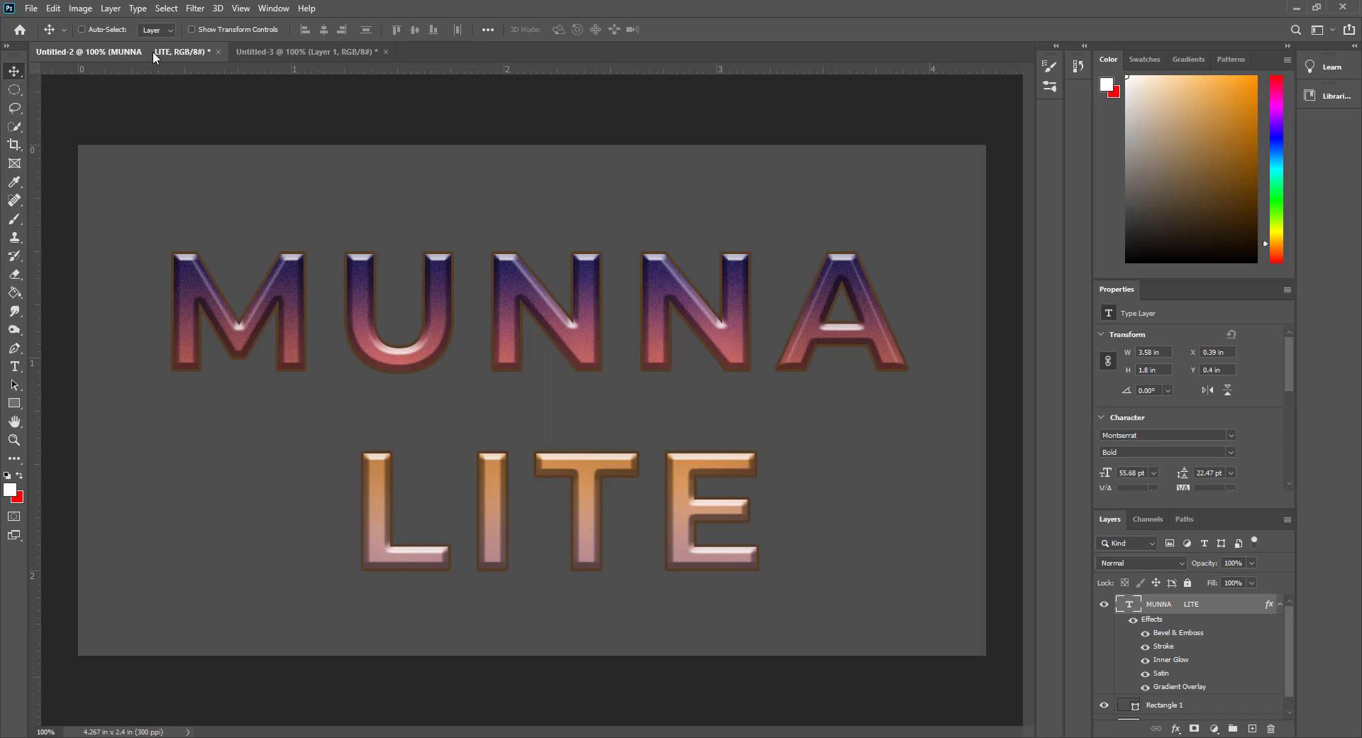
double_click(1259, 608)
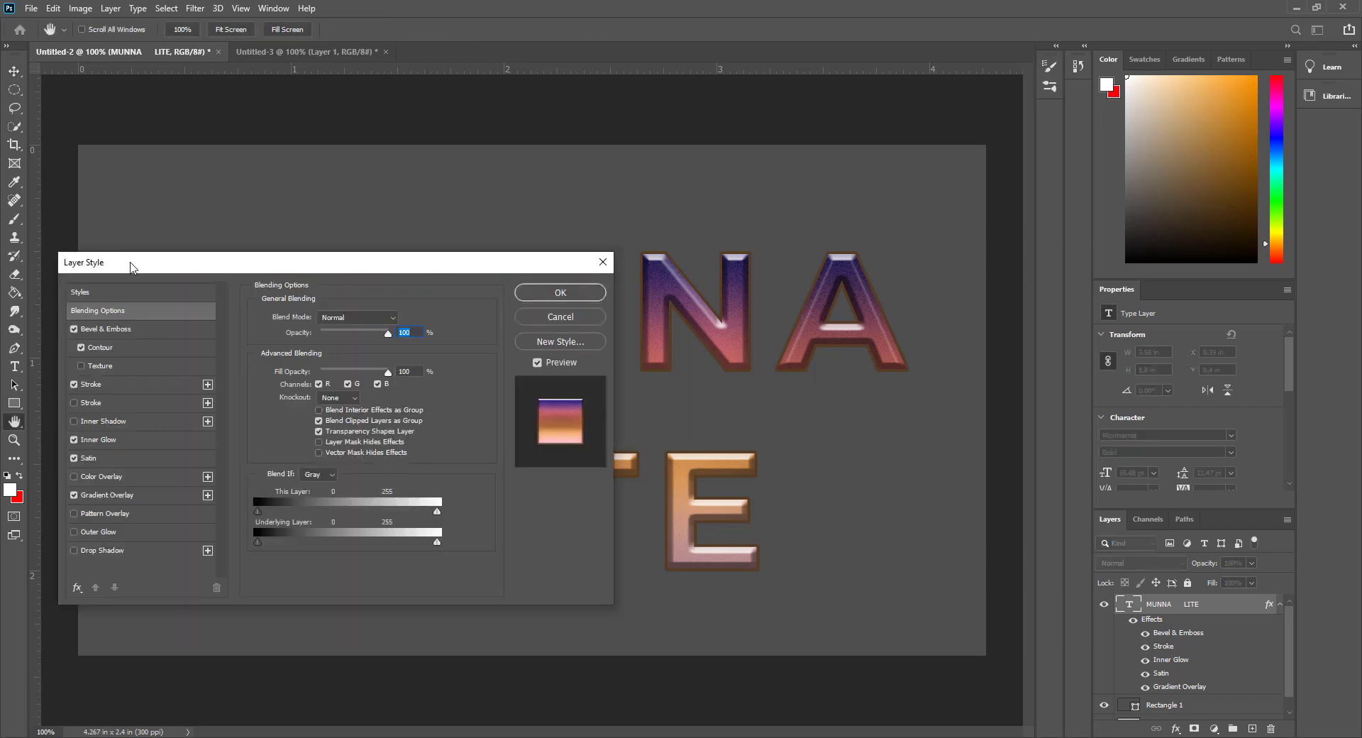
left_click_drag(130, 267, 520, 191)
key("Down")
key("Down")
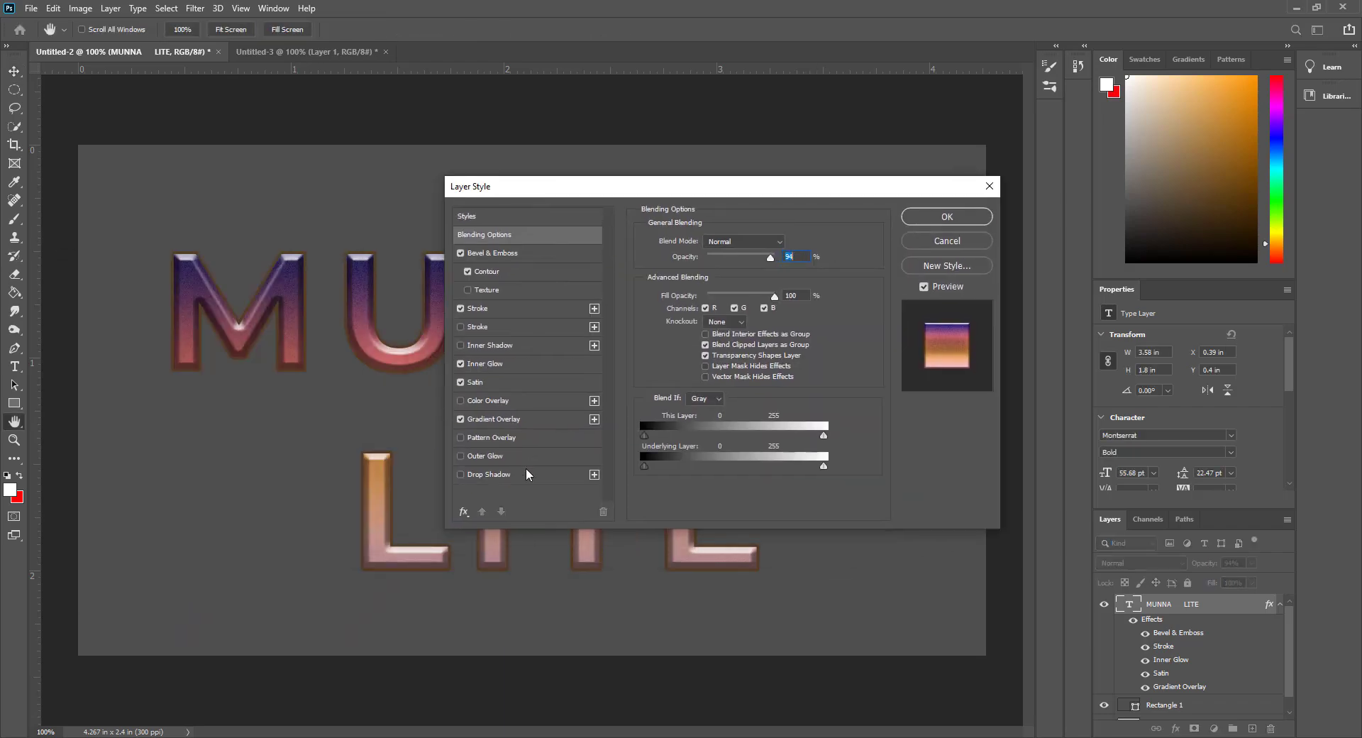
left_click_drag(801, 193, 1168, 176)
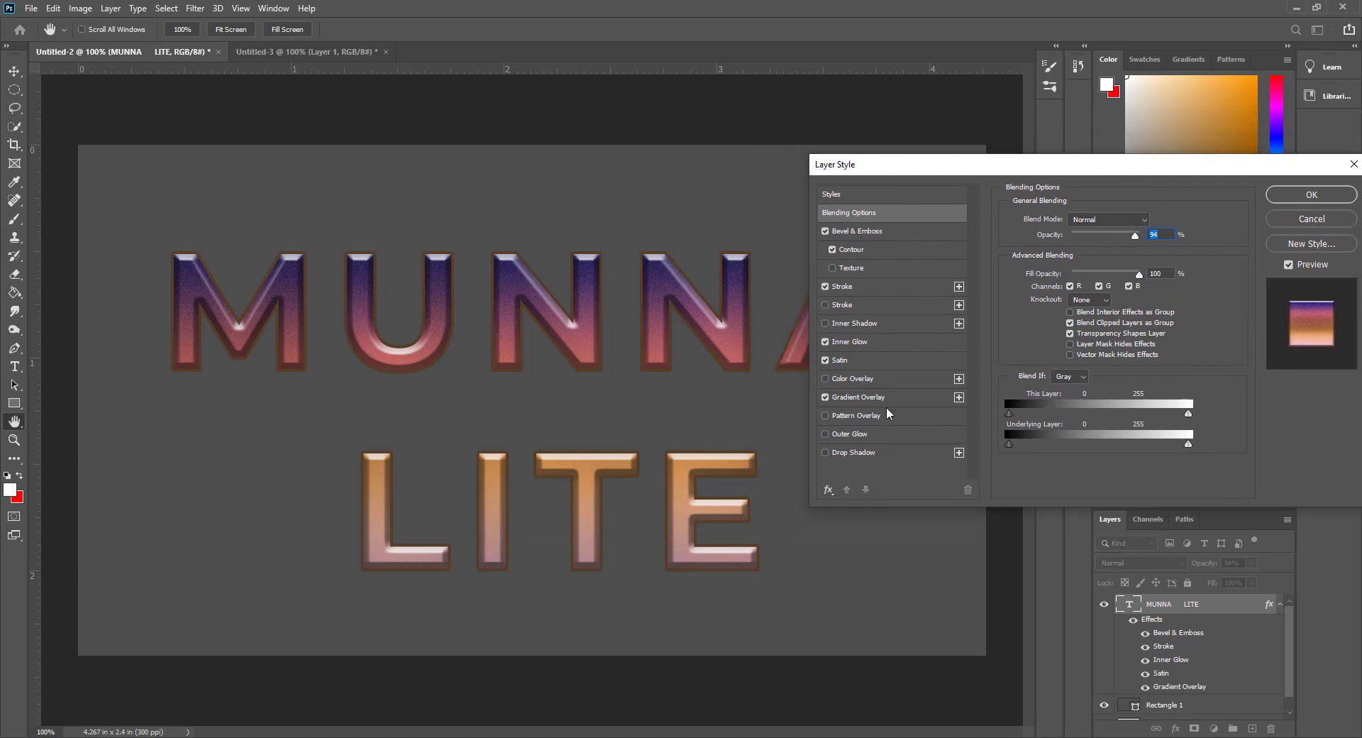
Add a drop shadow to the "MUNNA LITE" text with a distance of 24 px and a size of 27 px.
left_click(872, 453)
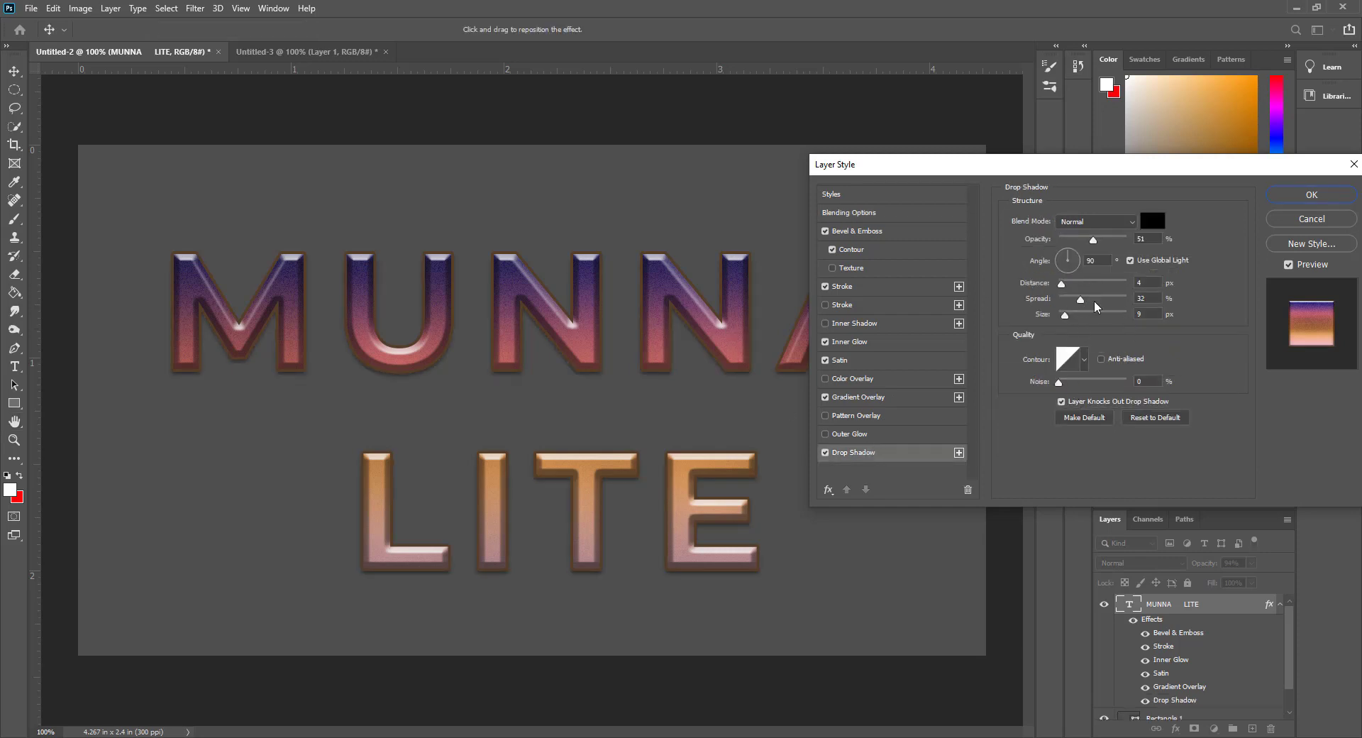
left_click(1079, 315)
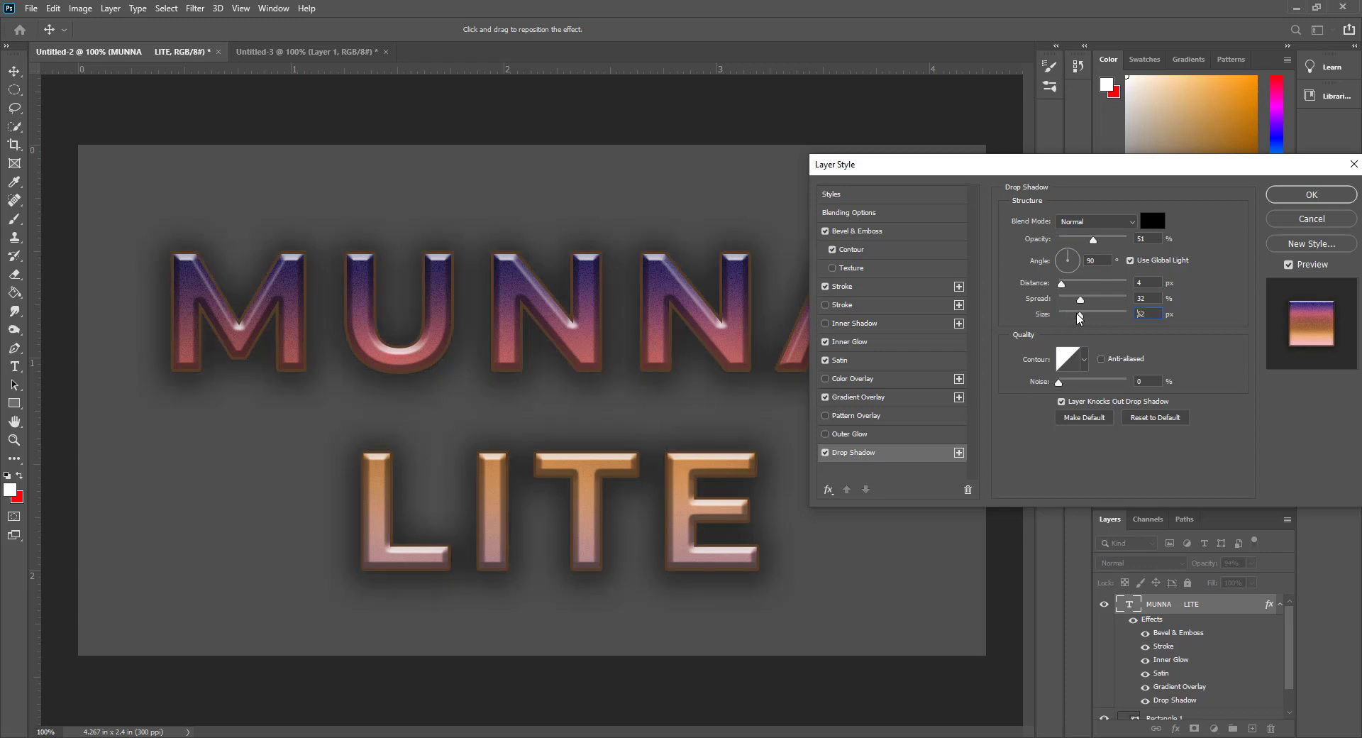
left_click_drag(1078, 315, 1076, 285)
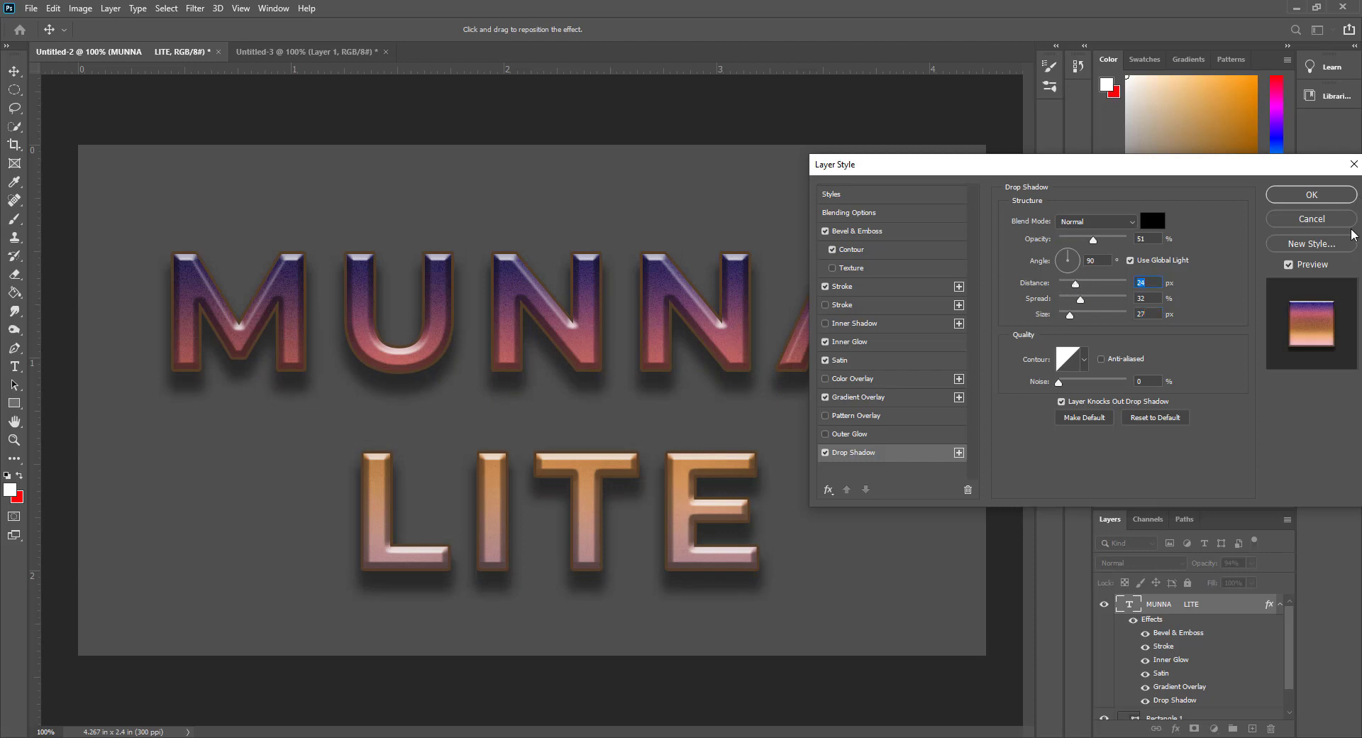
left_click(1315, 203)
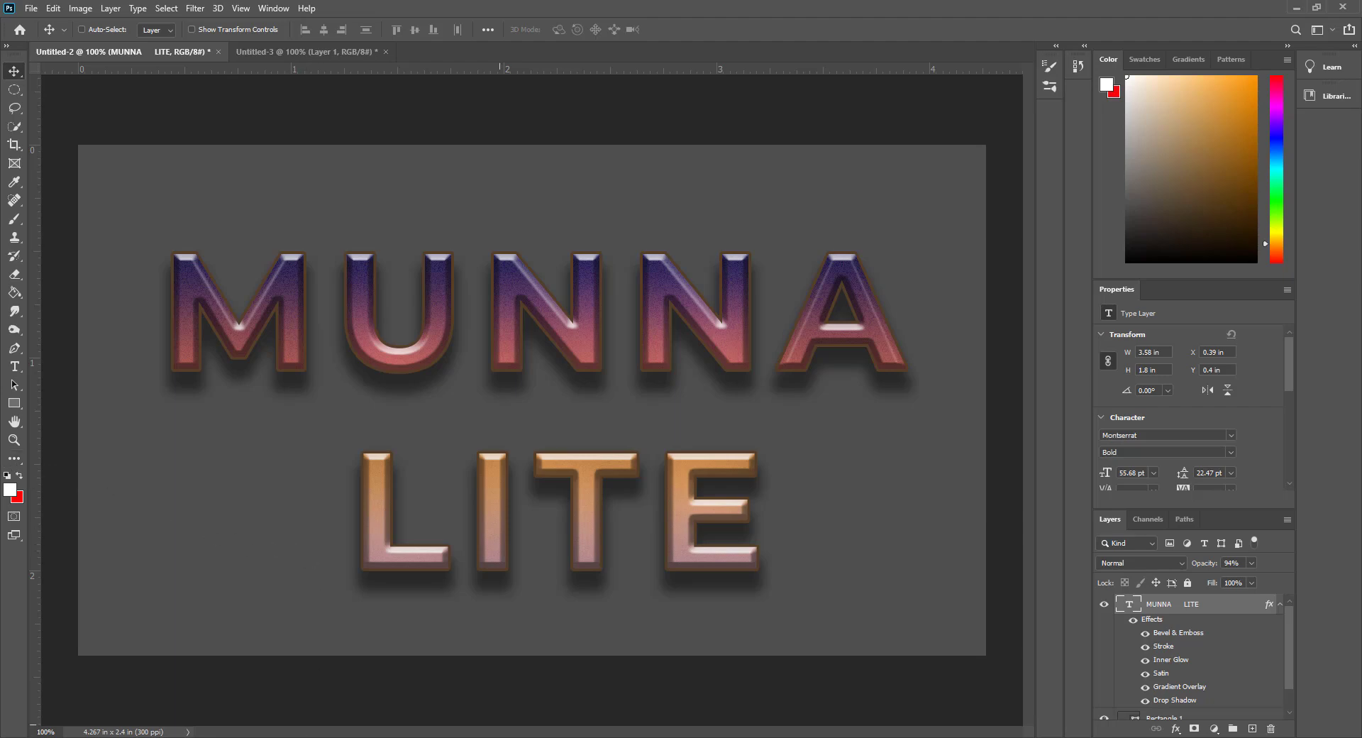
Switch to Chrome and search Google for "beautifull graphic background background" in a new browser tab.
mouse_move(504, 737)
left_click(503, 688)
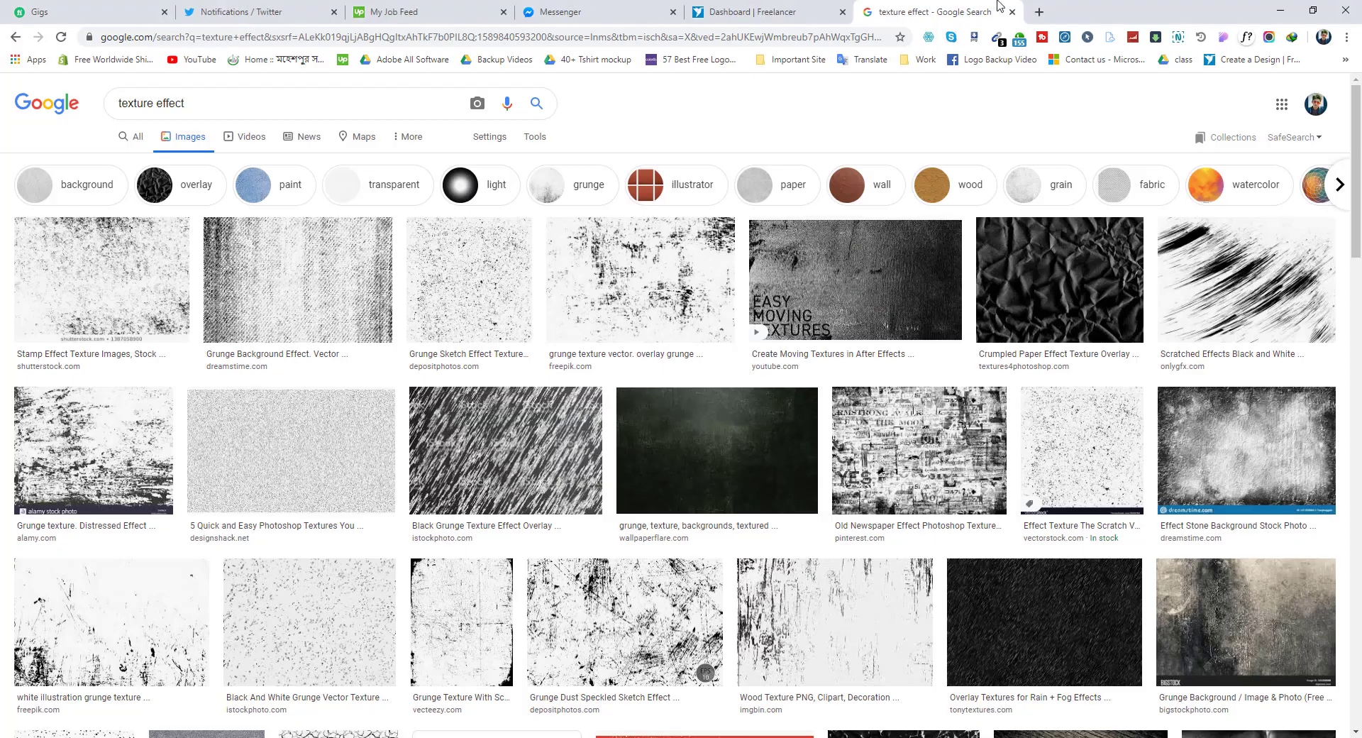
left_click(1037, 12)
type("be")
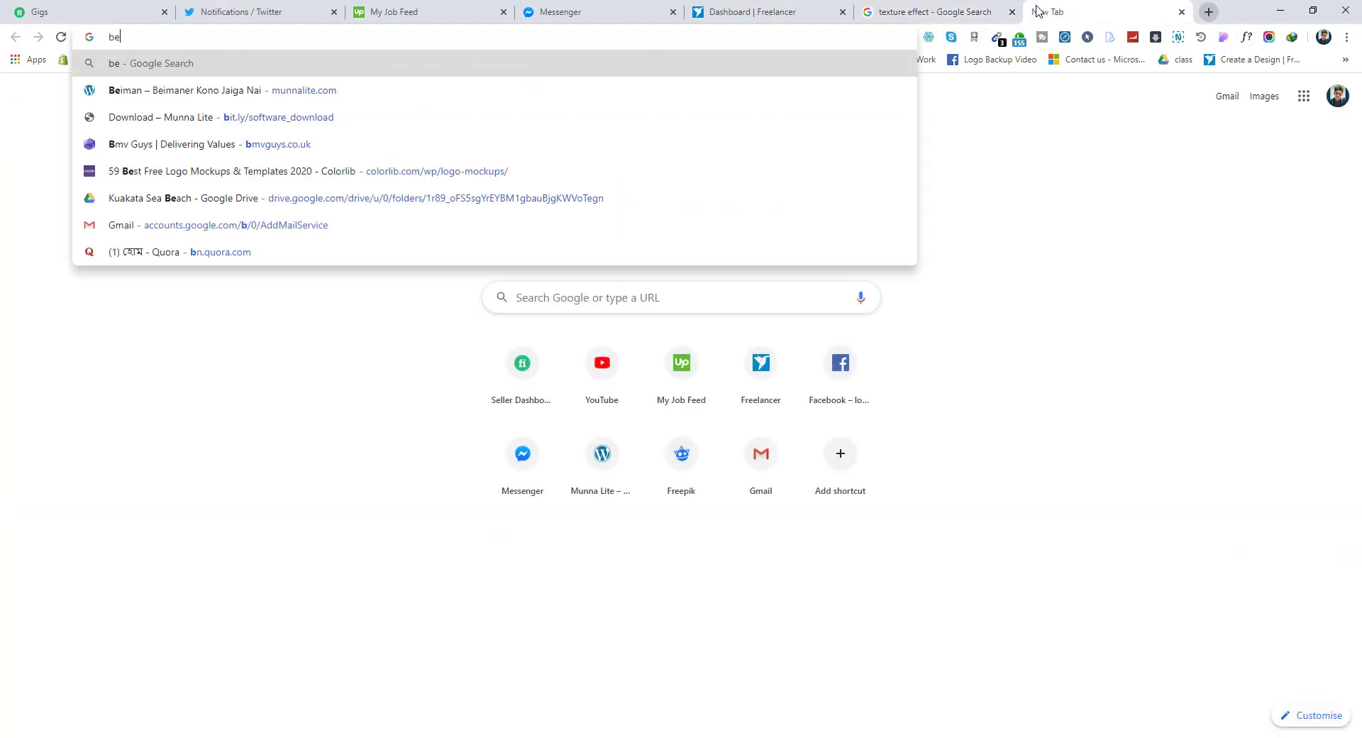
type("autifull bac")
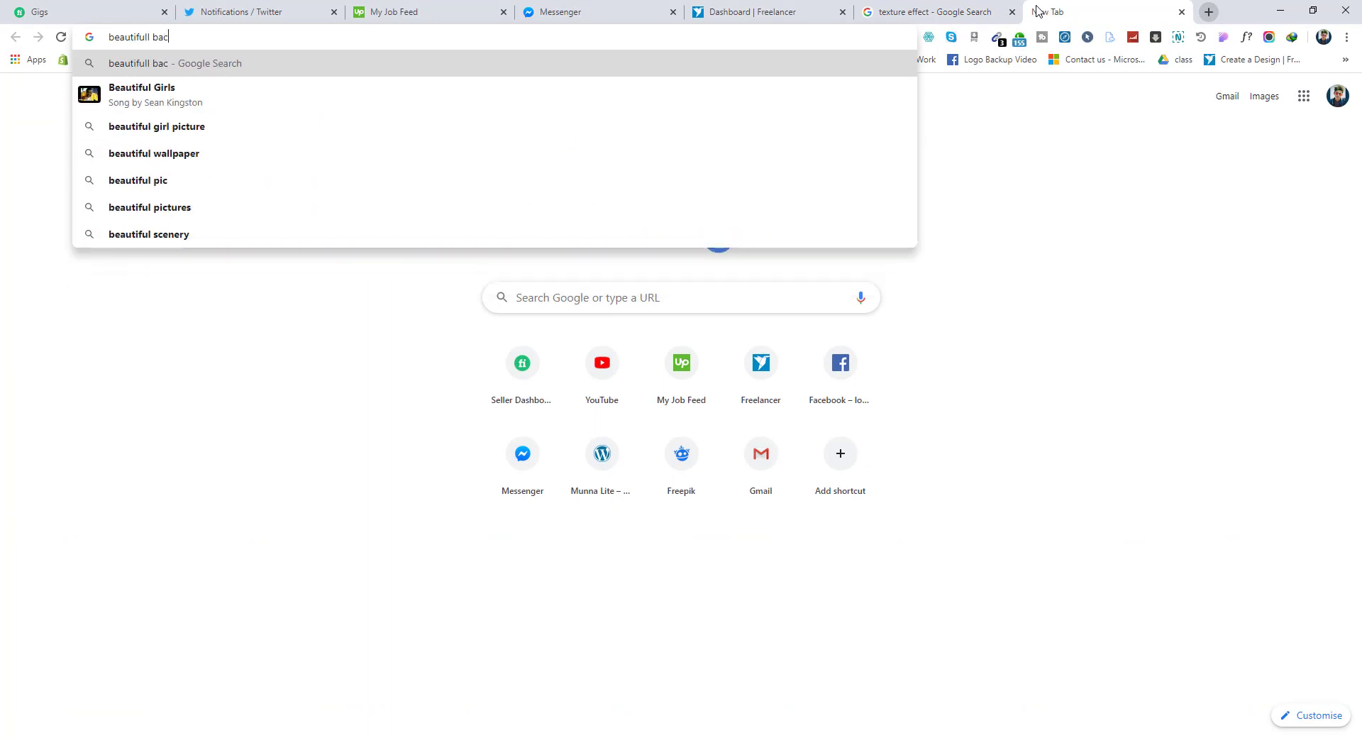
type("kground")
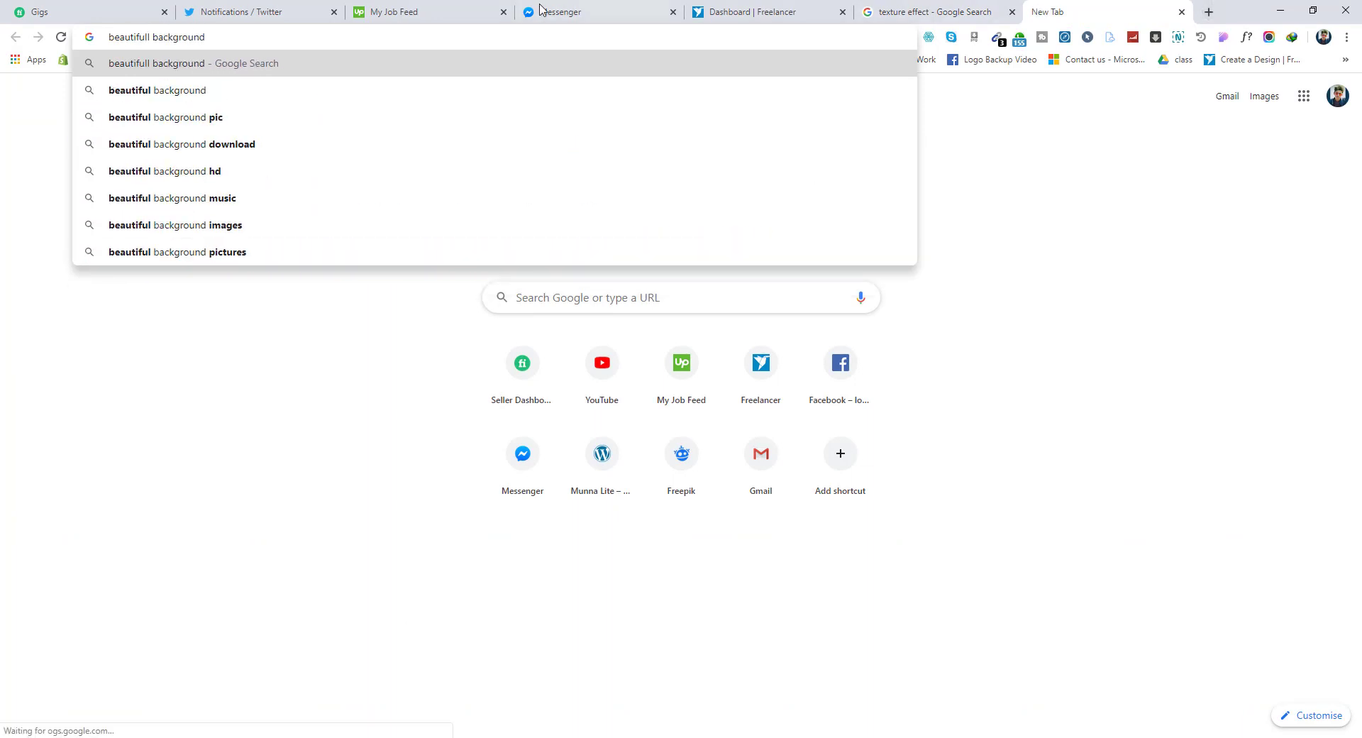
left_click(151, 41)
type("graphic ")
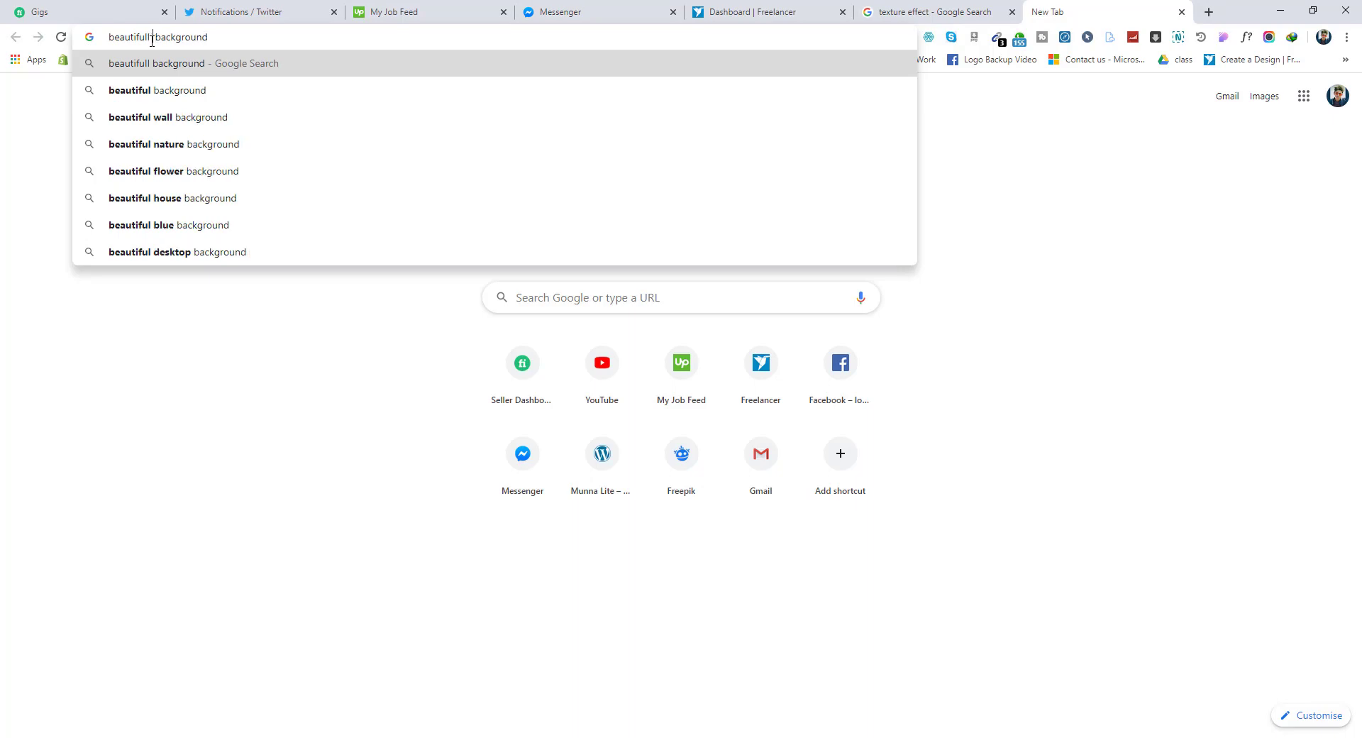
type("background")
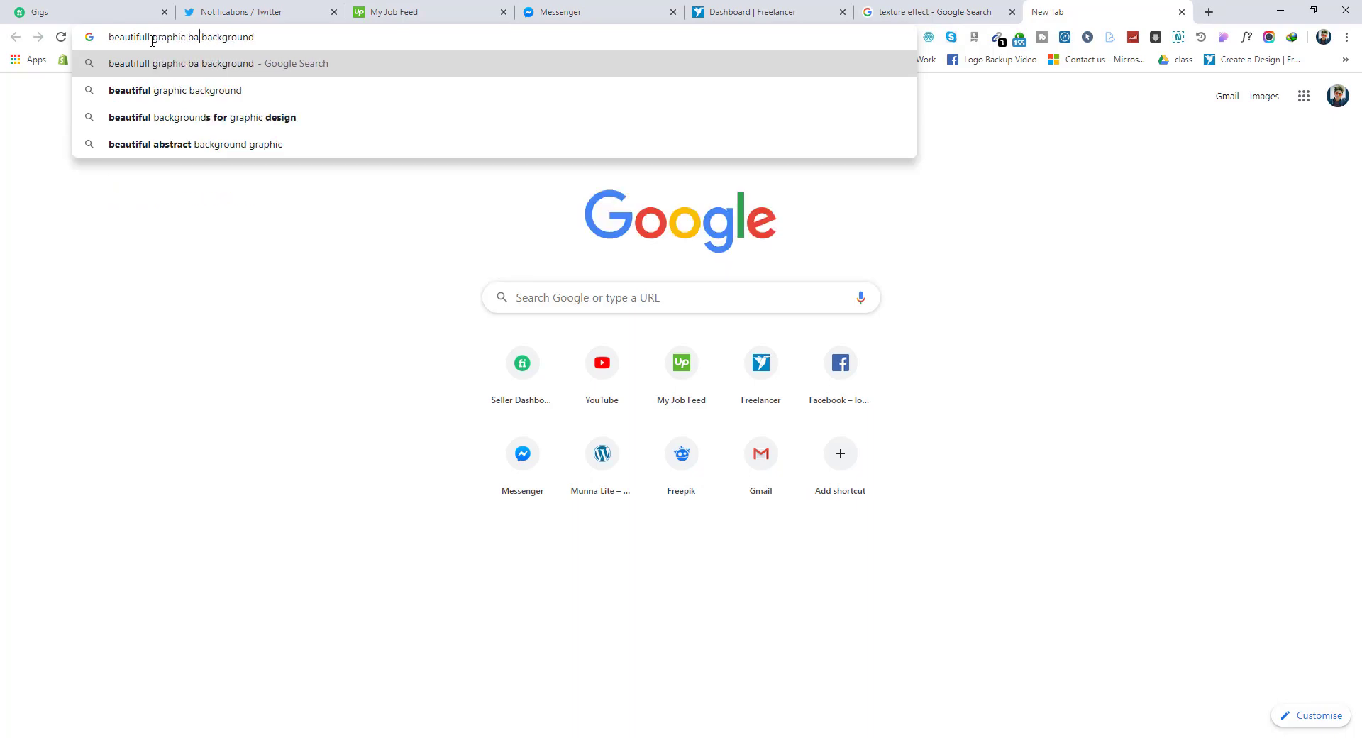
key("Return")
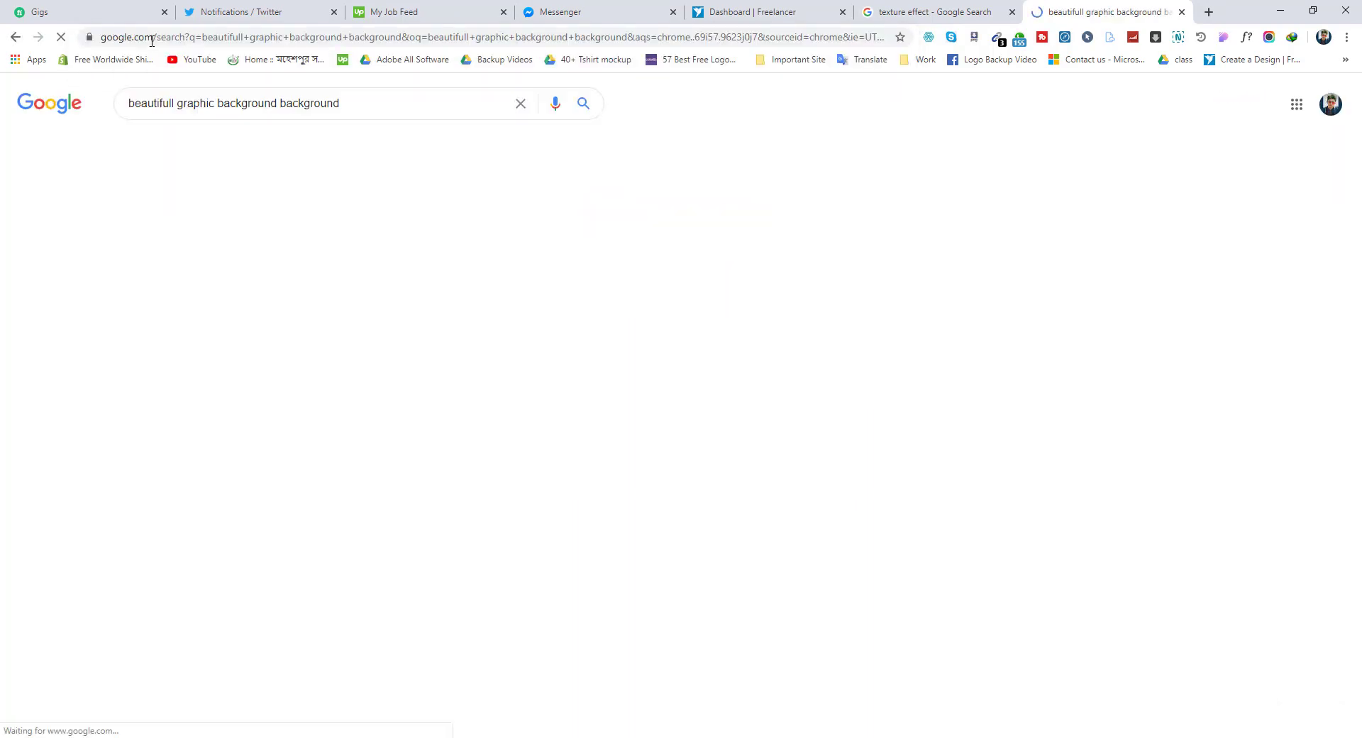
Preview background pictures in the Google image results and copy the pink stardust image from Free Vector.
left_click(202, 151)
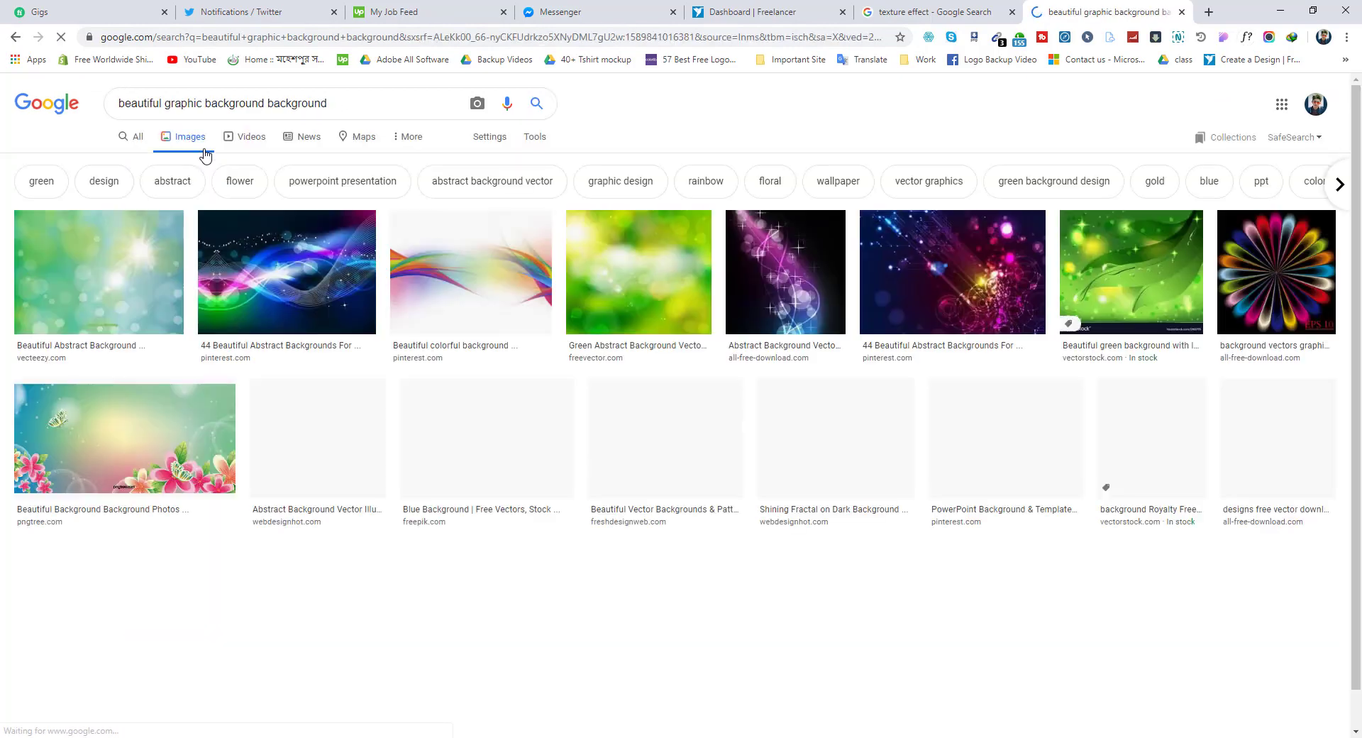
left_click(300, 301)
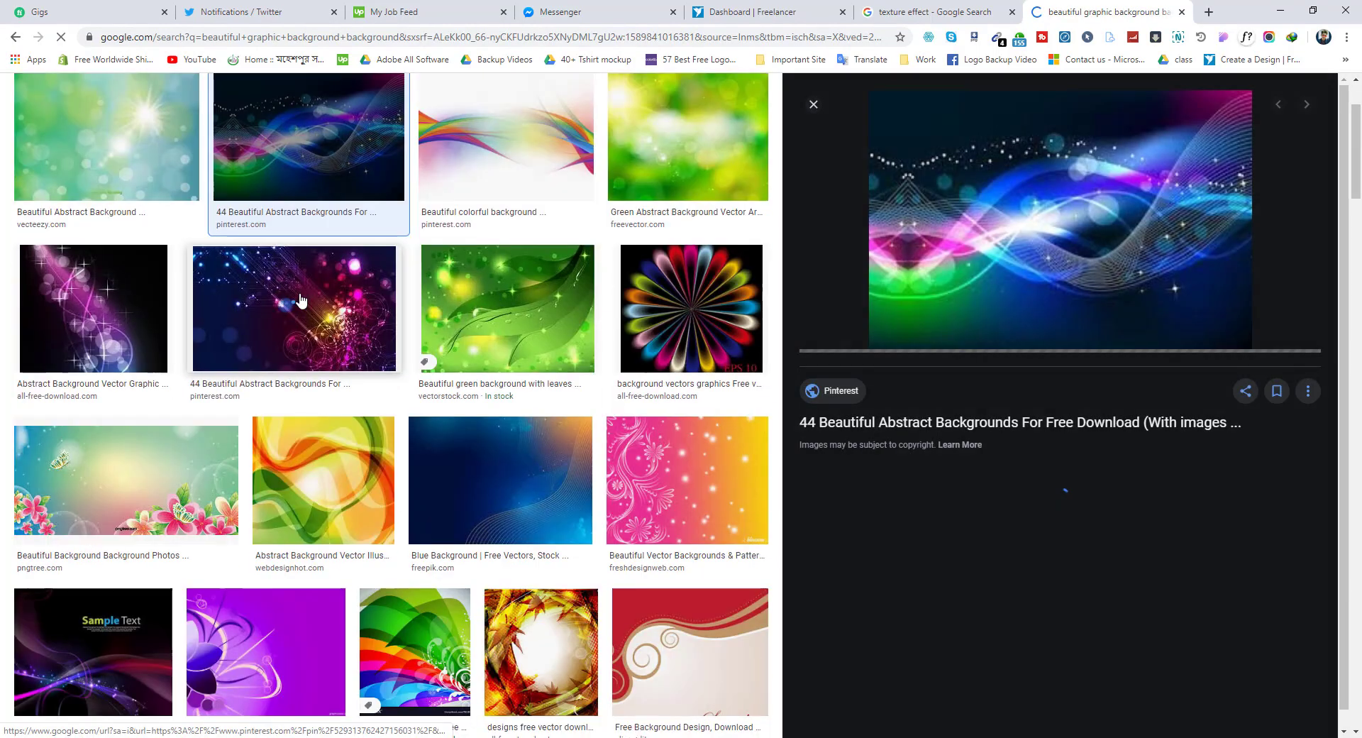
left_click(706, 503)
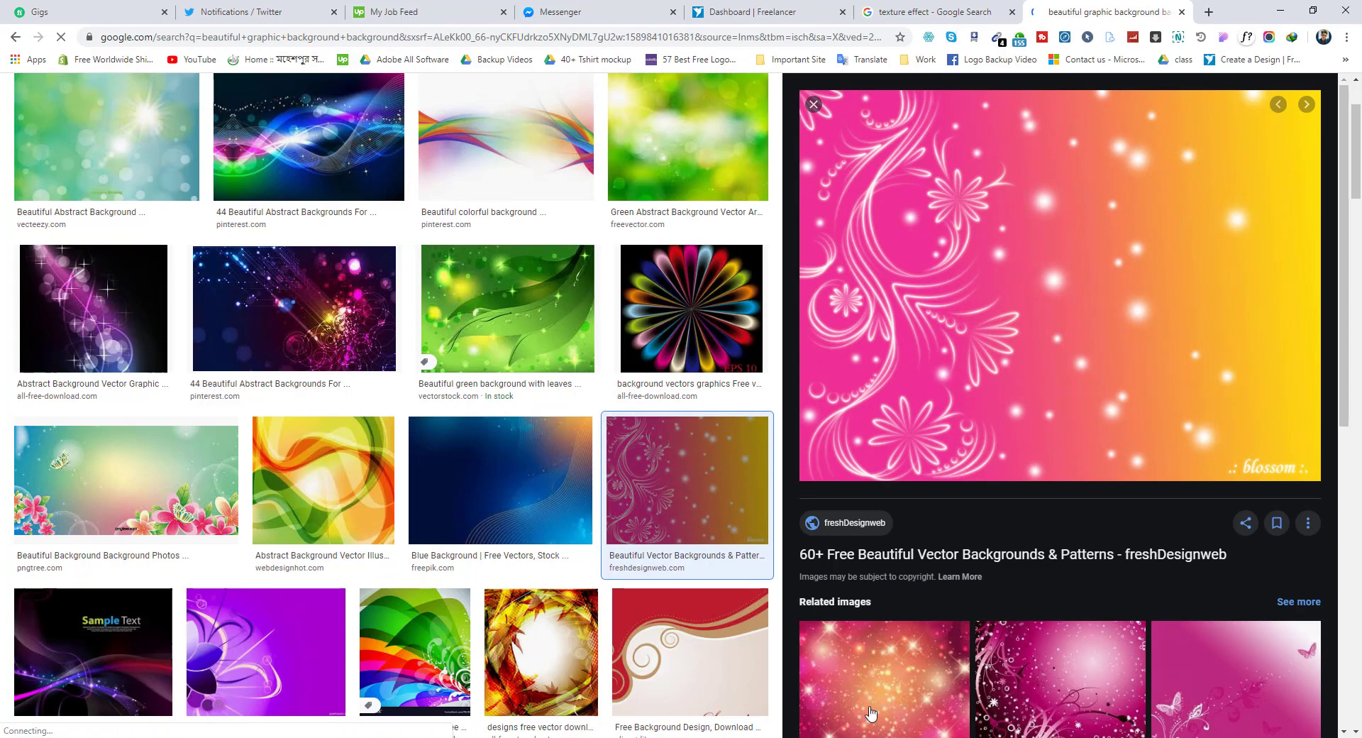
left_click(1012, 687)
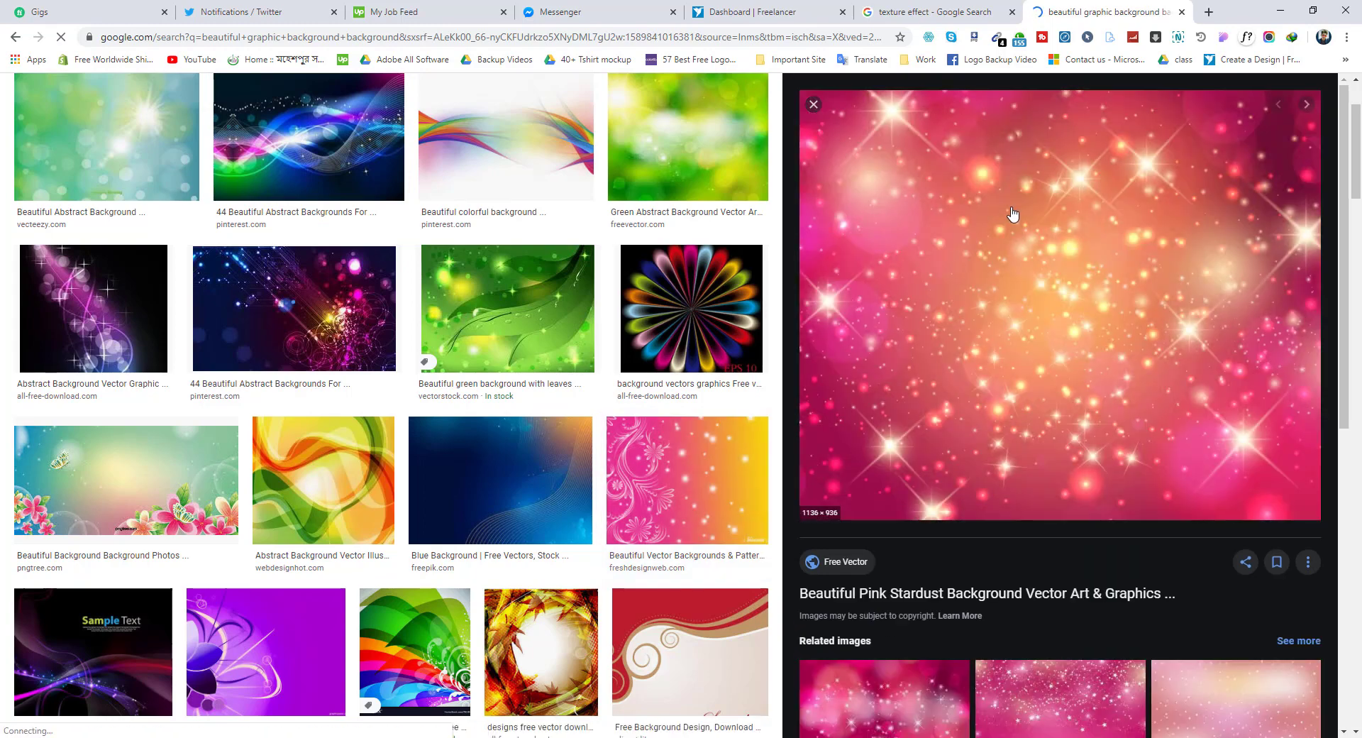
right_click(1011, 208)
left_click(1043, 348)
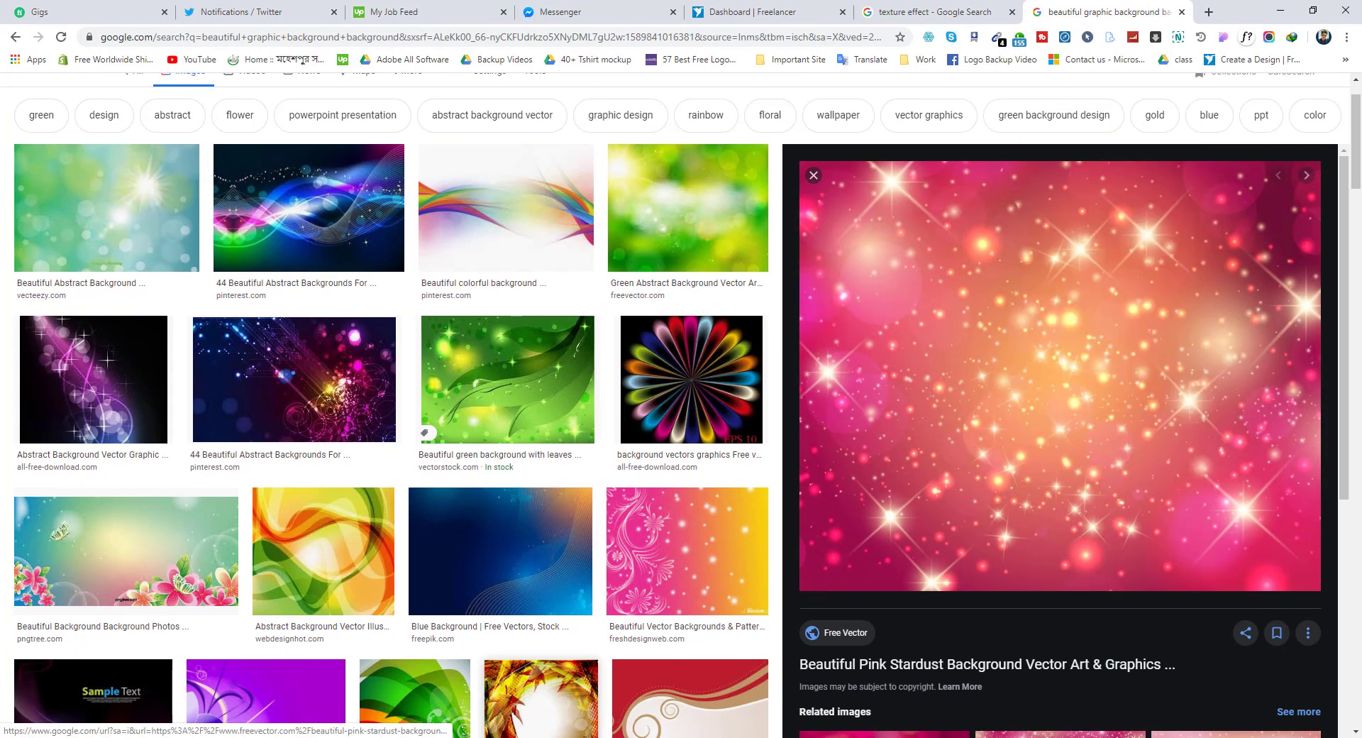
Switch to Photoshop and replace the gray rectangle behind the "MUNNA LITE" text with the copied stardust image.
key("alt+Tab")
scroll(1170, 660, "down", 2)
scroll(1170, 659, "up", 2)
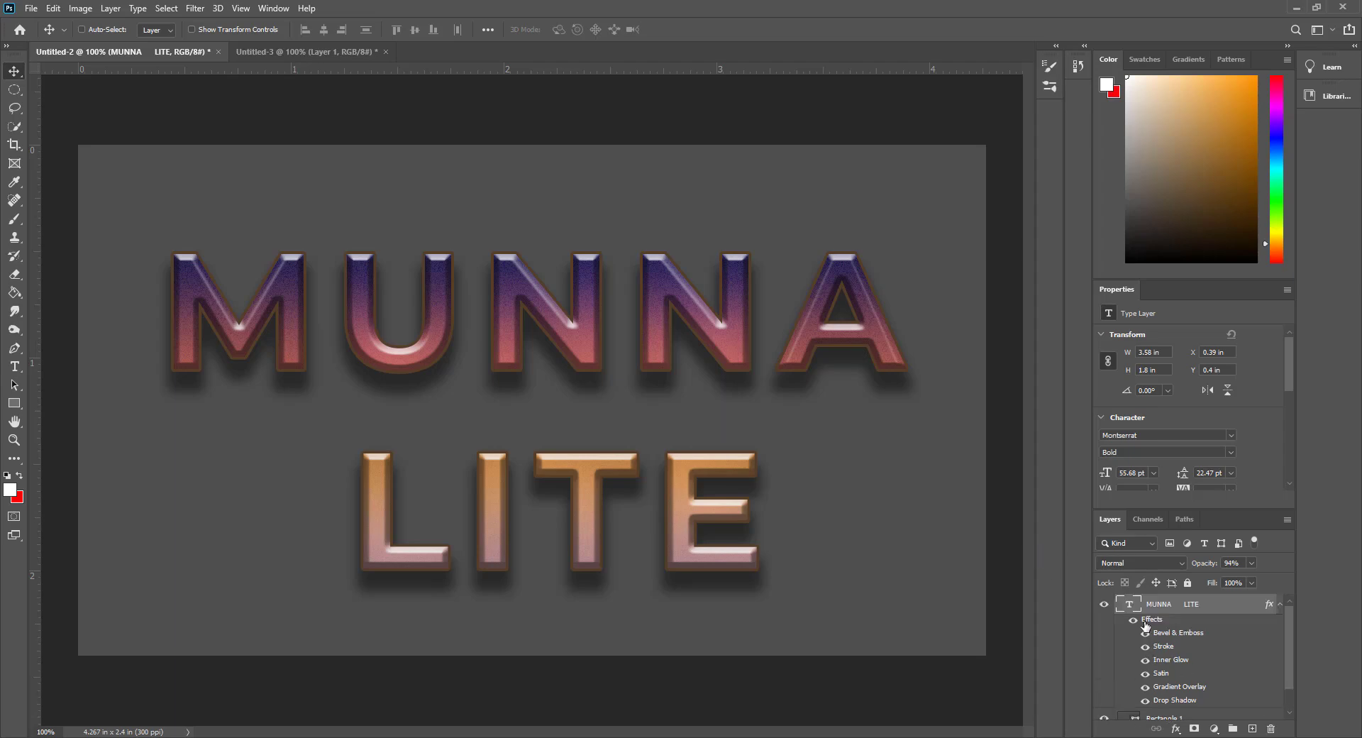
scroll(1172, 680, "down", 2)
left_click(1172, 692)
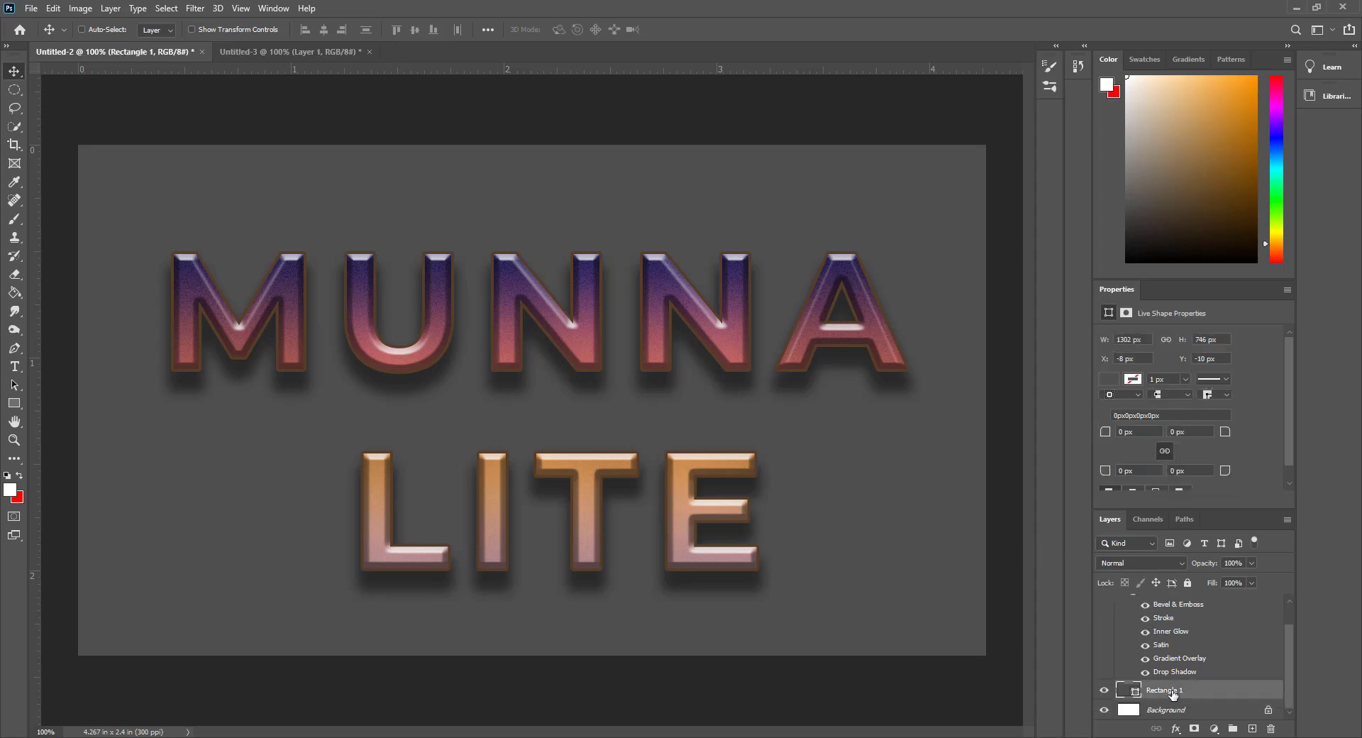
key("ctrl+v")
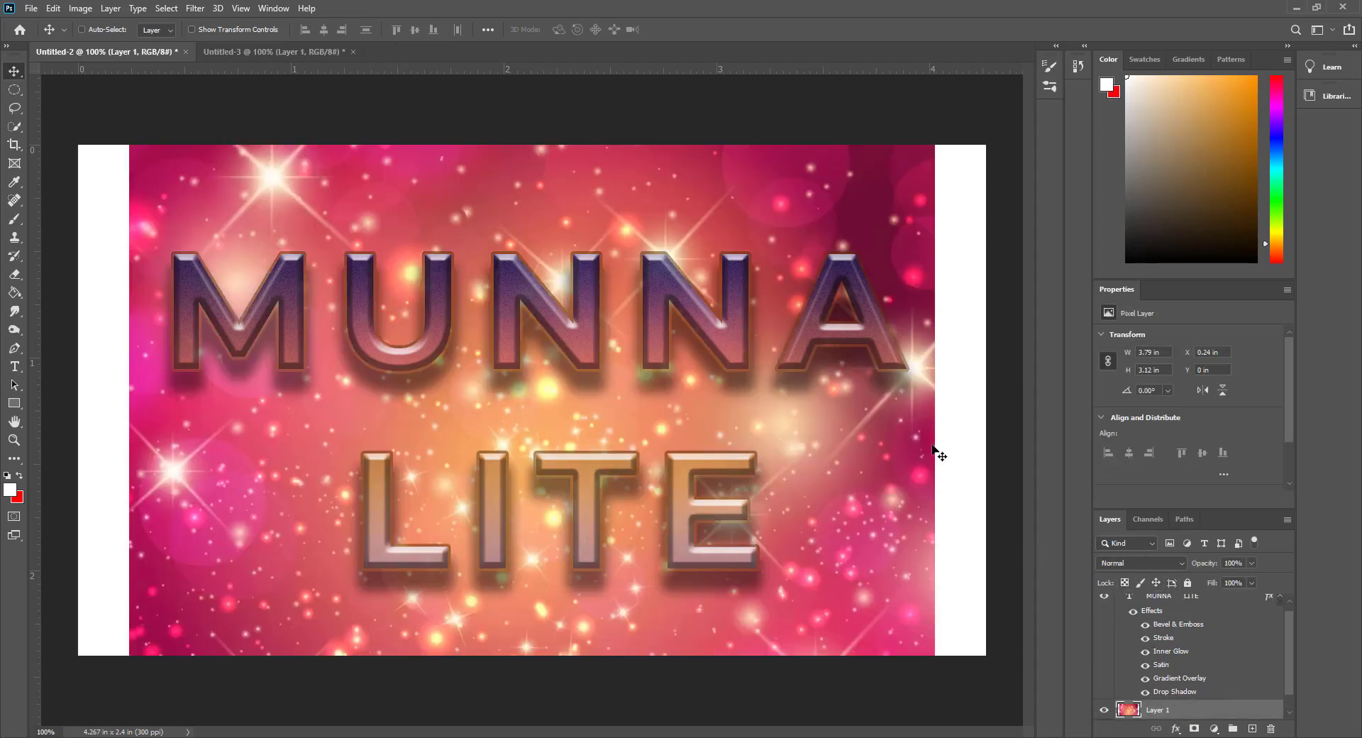
scroll(1196, 664, "up", 1)
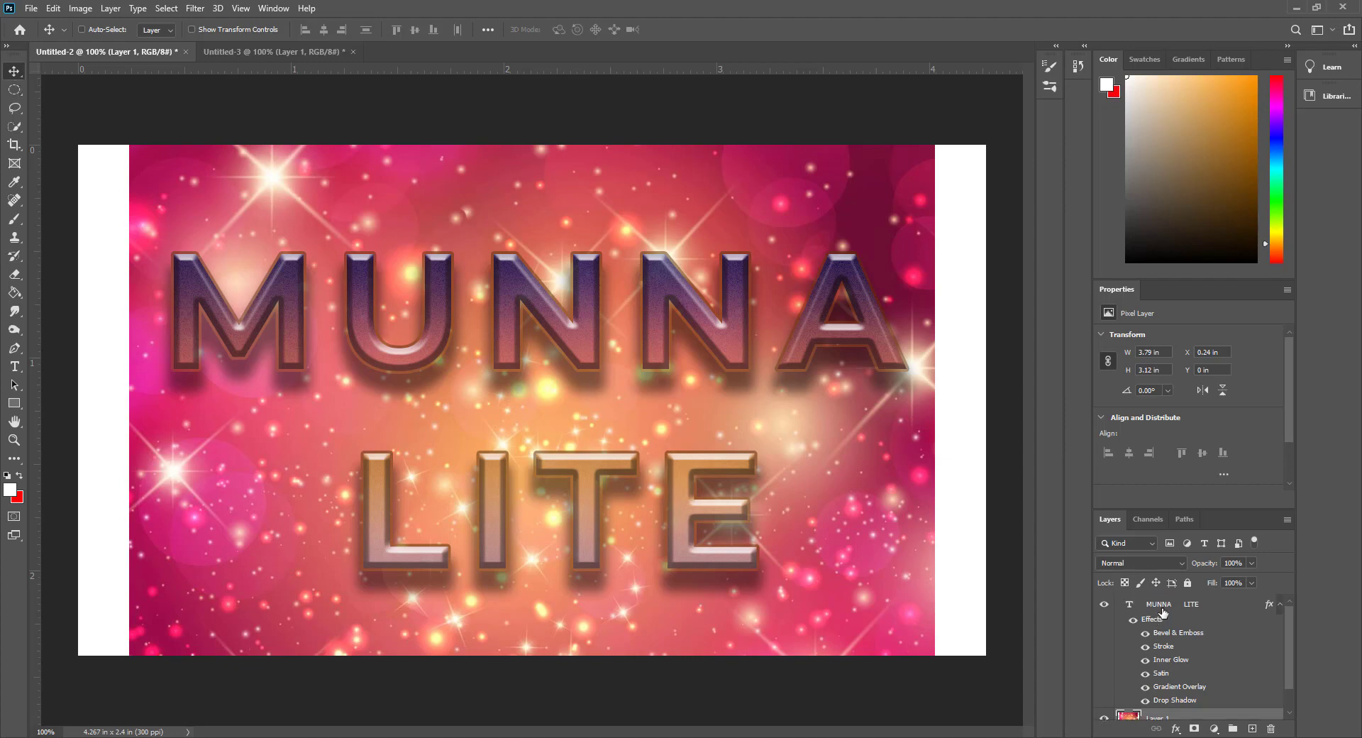
Enlarge the pasted stardust image from both sides to about 4.29 in wide so it covers the full canvas.
key("ctrl+t")
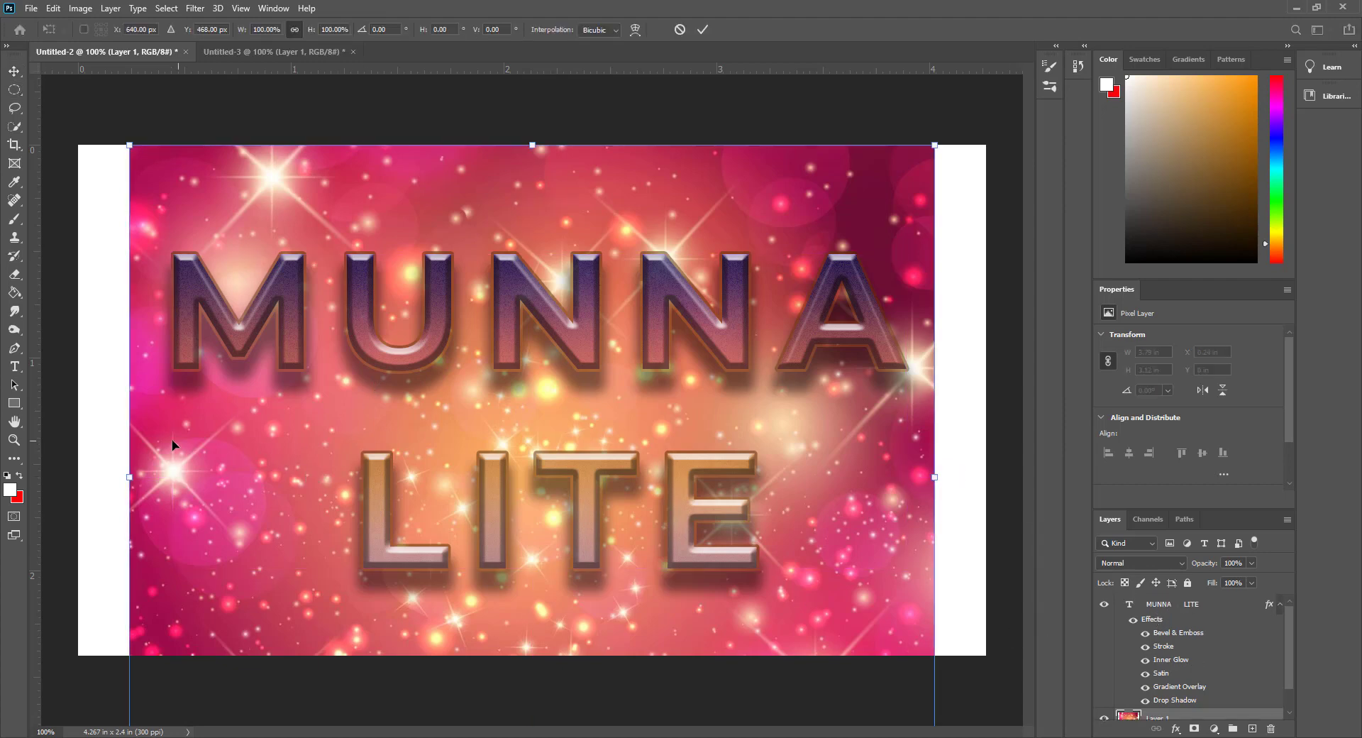
left_click_drag(133, 473, 78, 473)
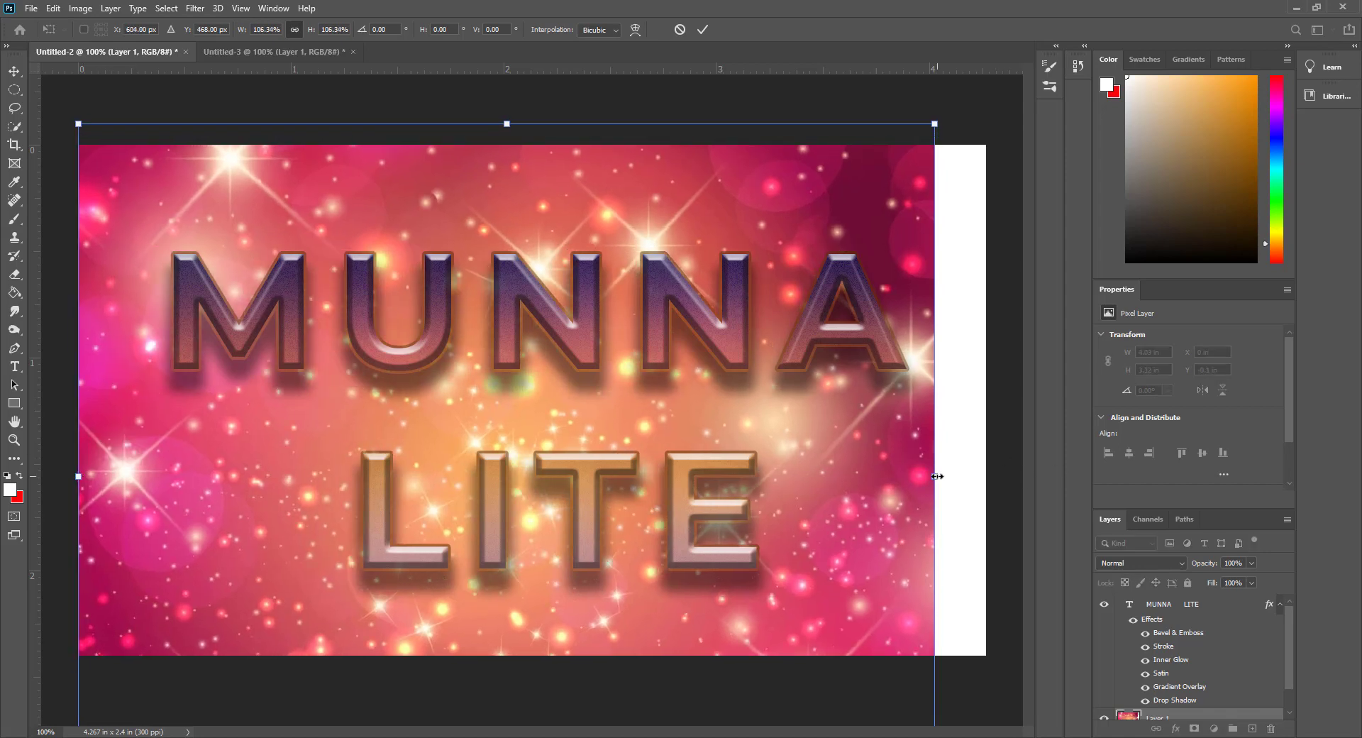
left_click_drag(936, 476, 992, 476)
left_click(702, 29)
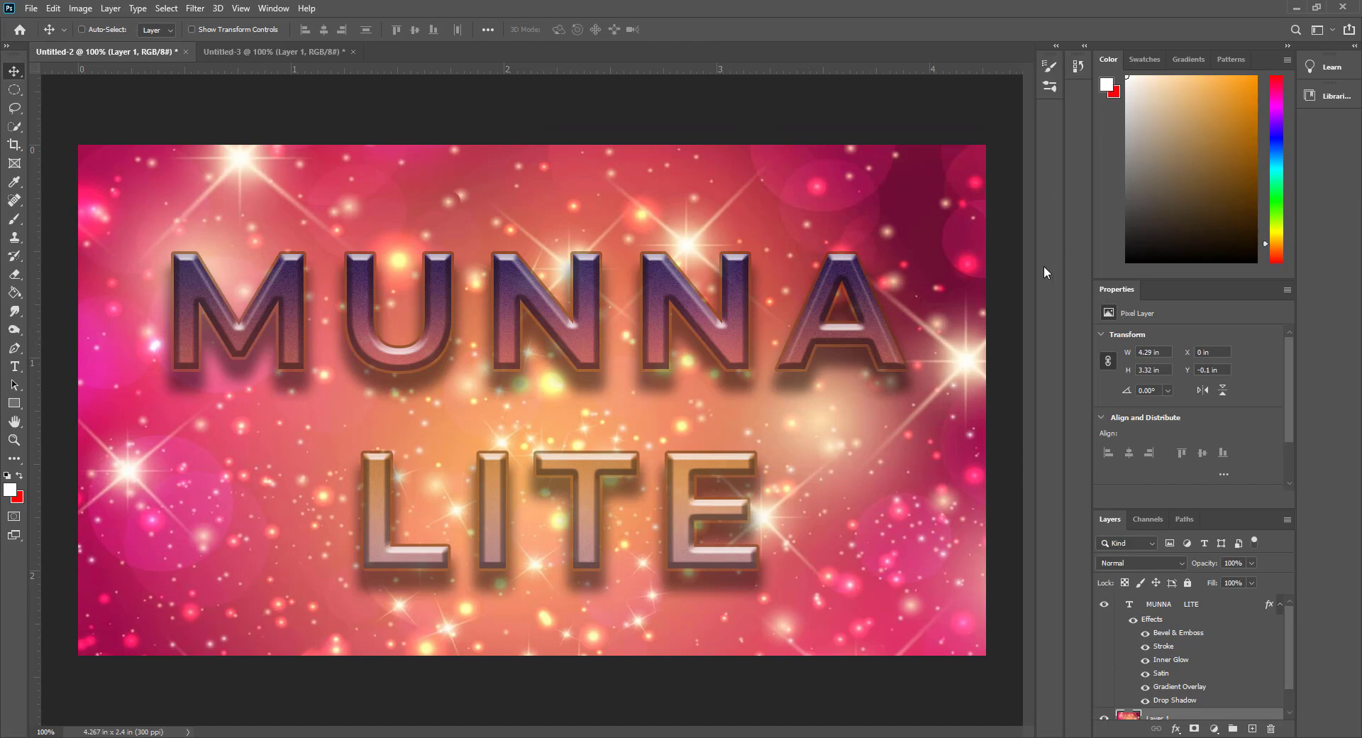
Switch to the Untitled-3 document and delete the glowing dab and the black rectangle layers.
left_click(280, 57)
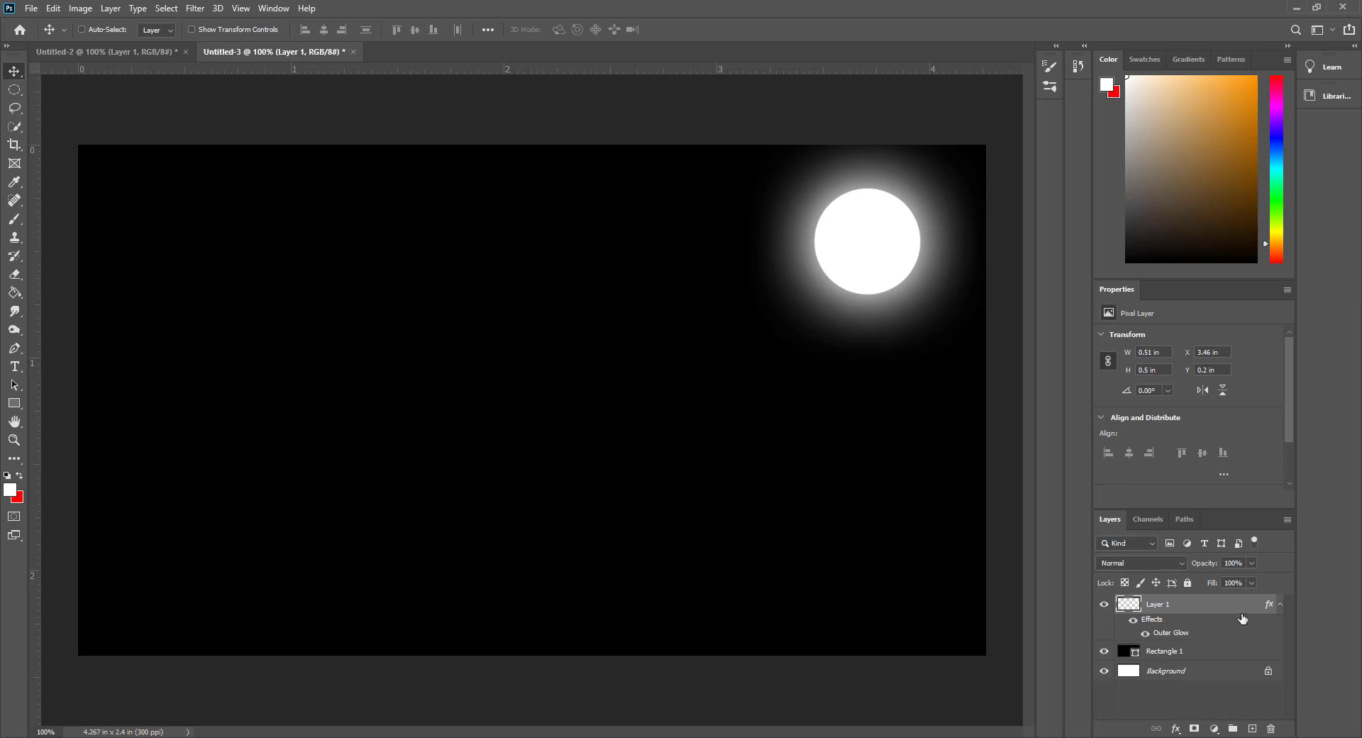
key("Delete")
key("Delete")
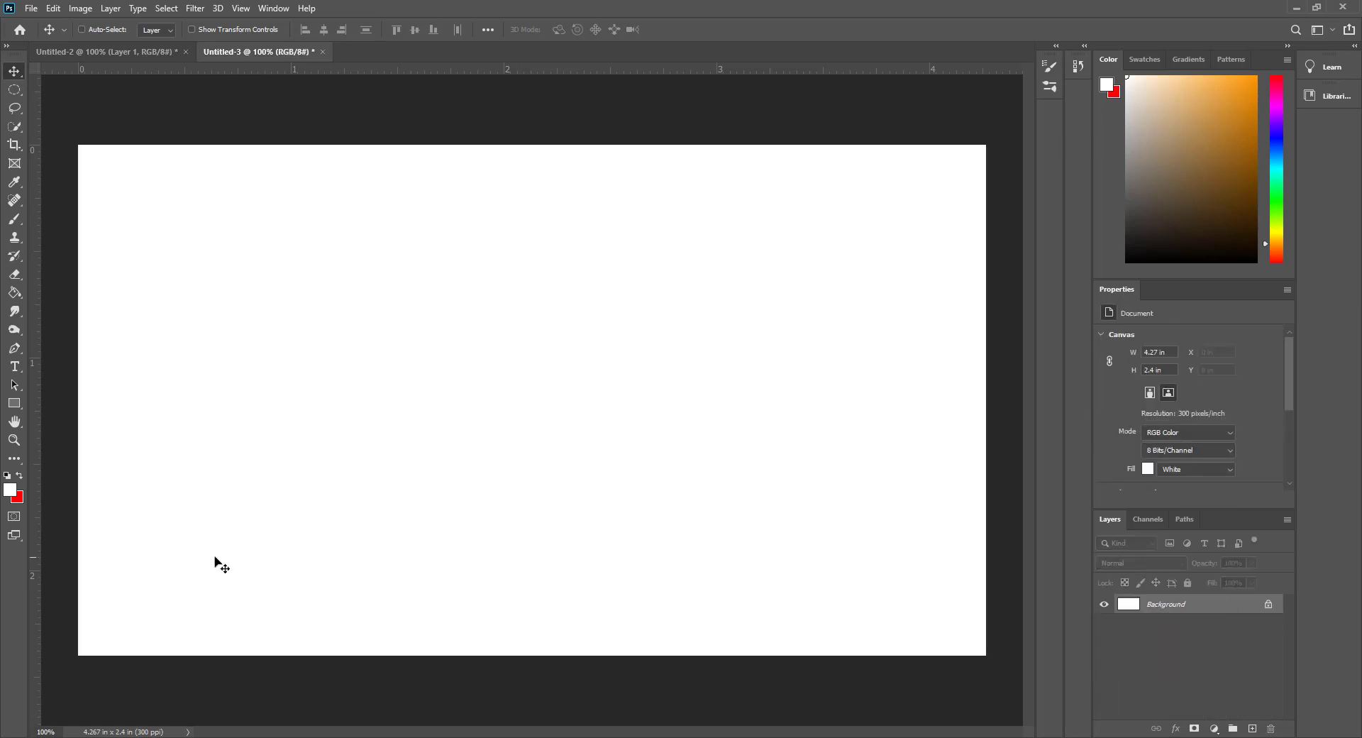
Draw a circle about 438 px wide with the Ellipse tool and move it to the canvas centre, centred at about X 640, Y 335 px.
right_click(13, 403)
left_click(75, 431)
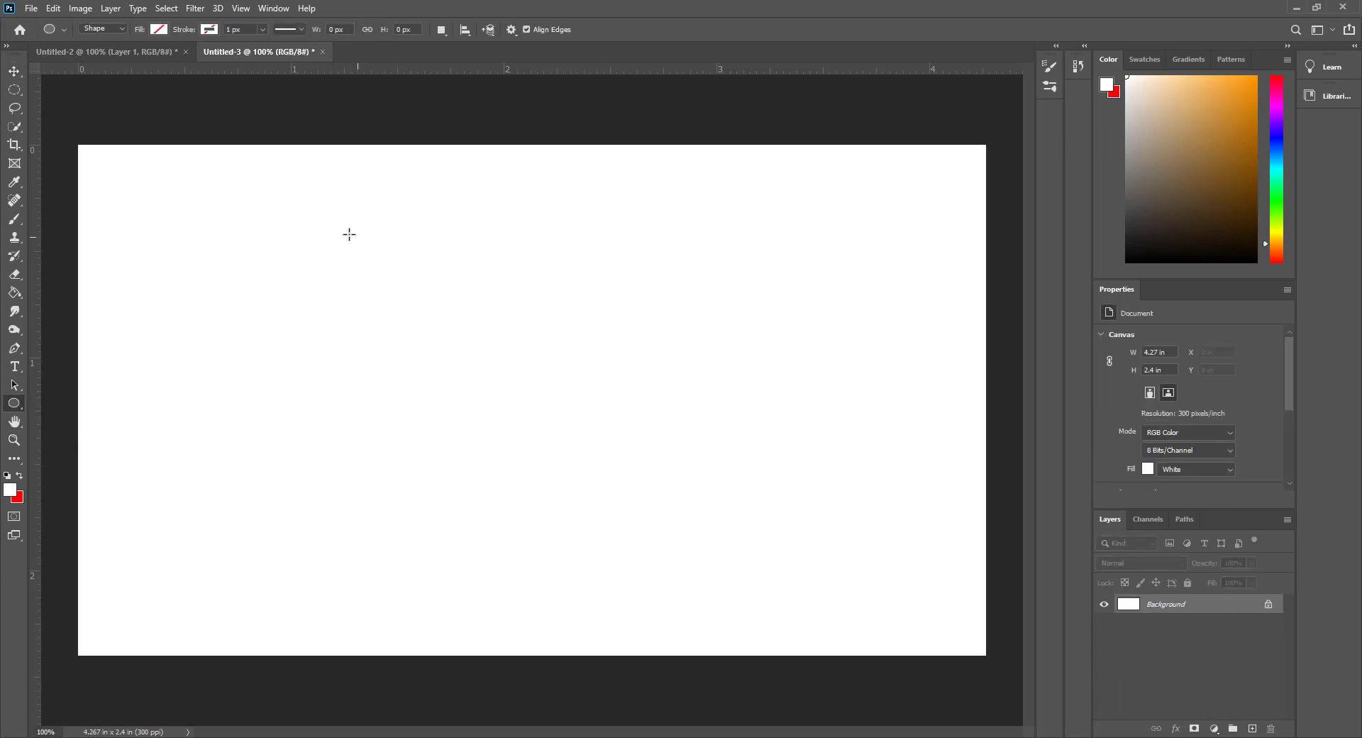
left_click_drag(320, 230, 517, 385)
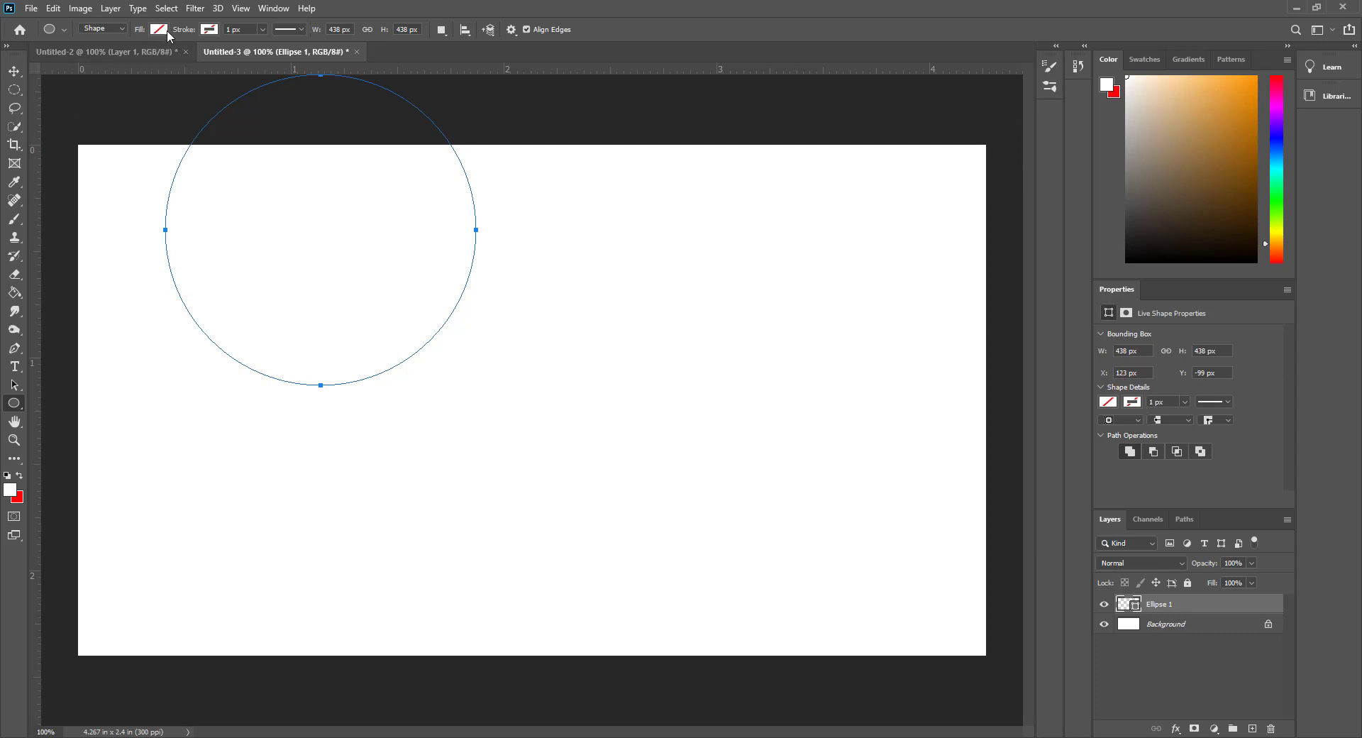
left_click(15, 72)
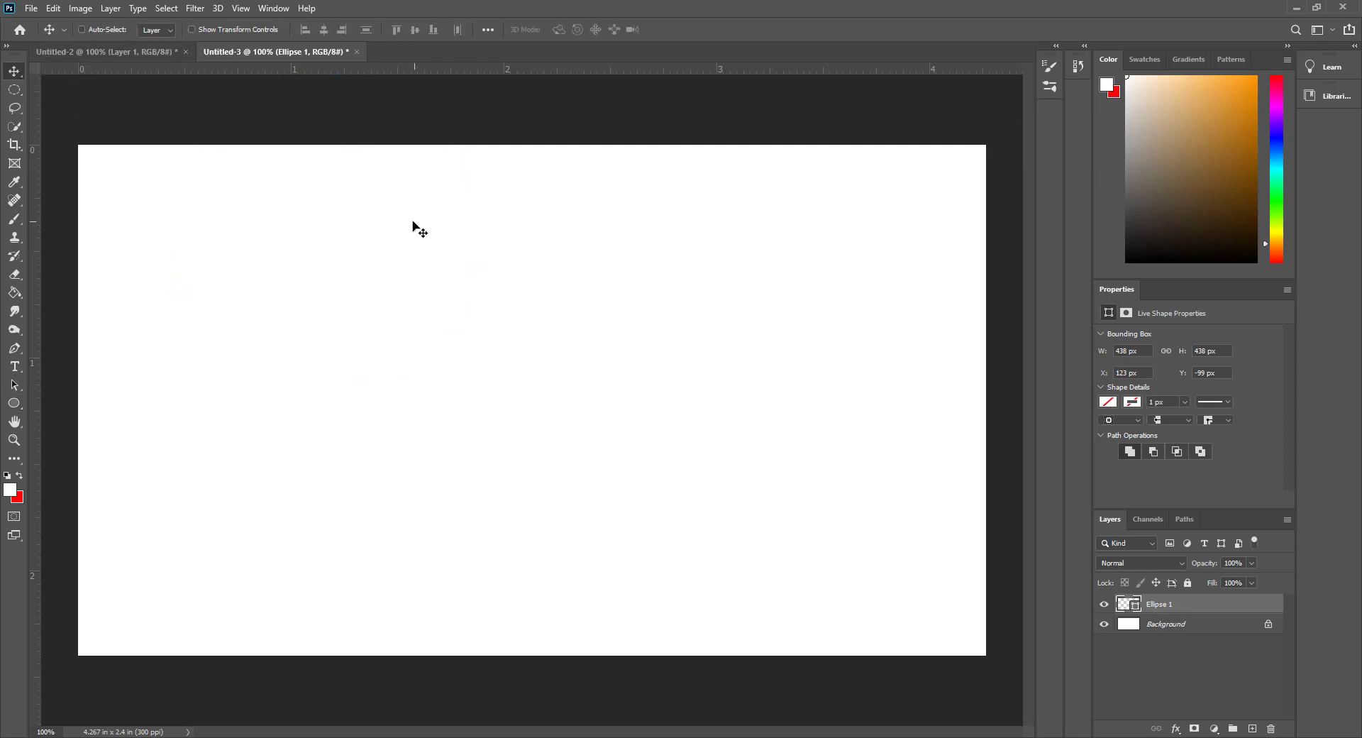
key("ctrl+t")
left_click_drag(468, 319, 665, 463)
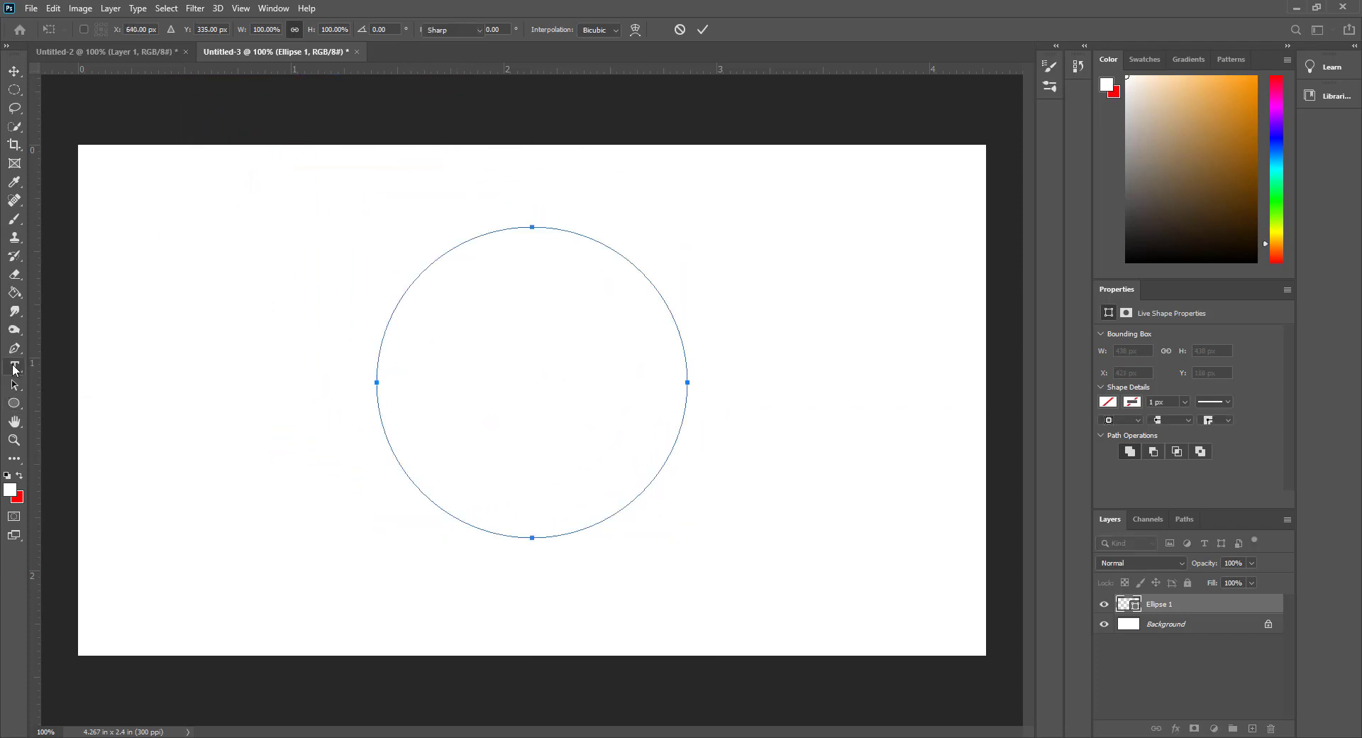
Add horizontal type along the circle's path and replace the placeholder text with "MUNNA LITE".
left_click(14, 369)
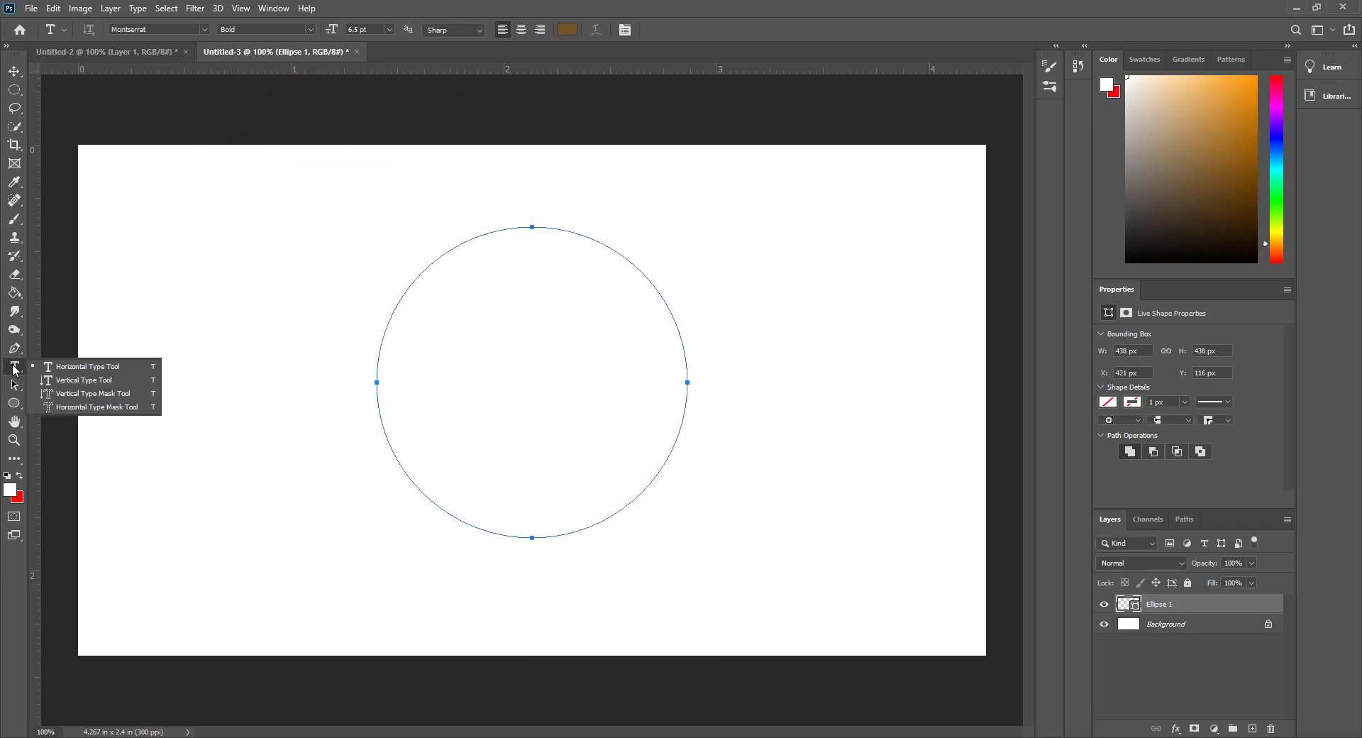
left_click(52, 366)
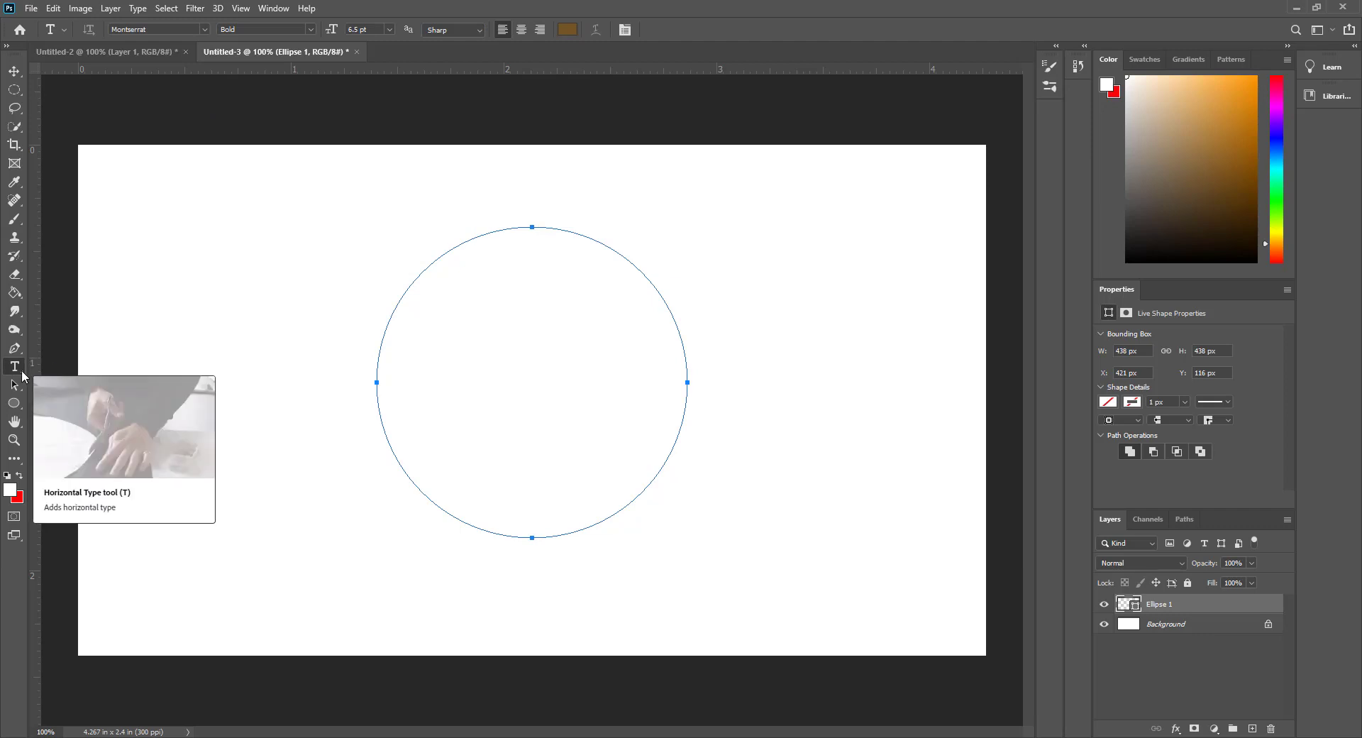
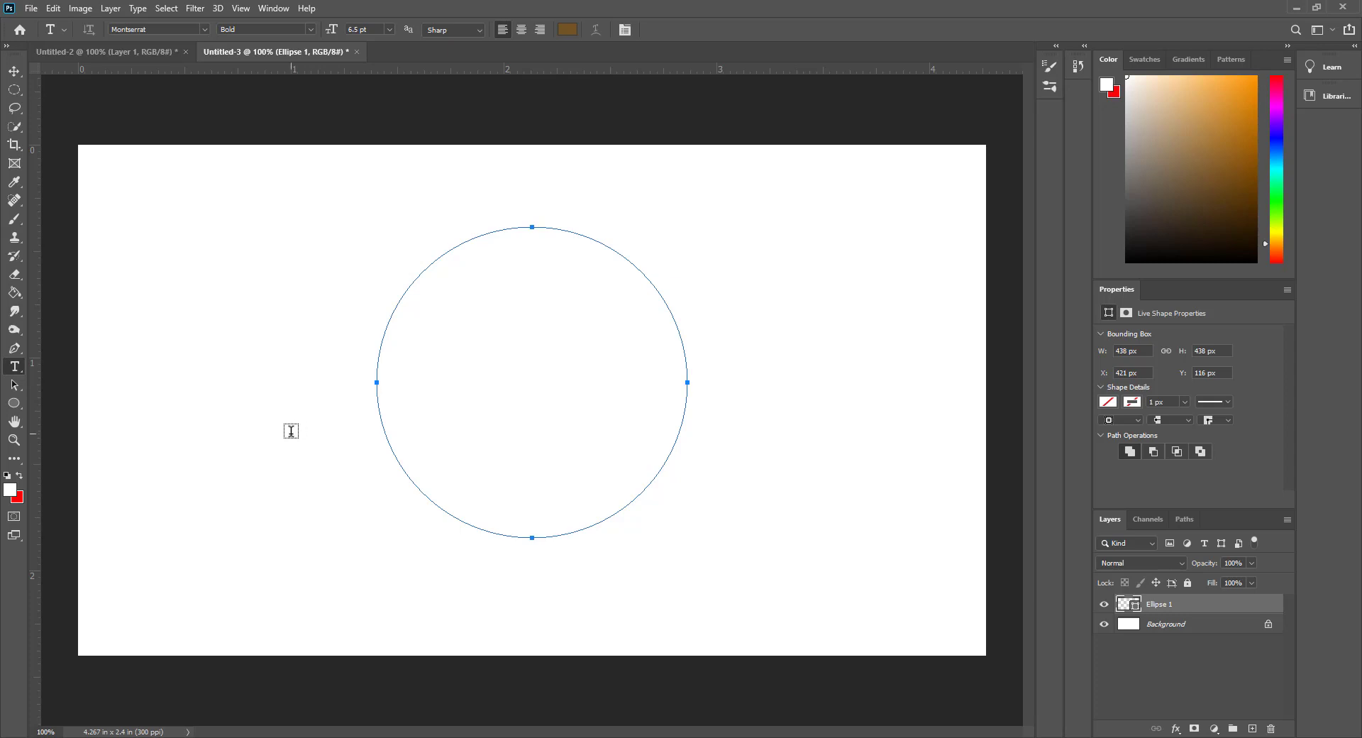
left_click(376, 366)
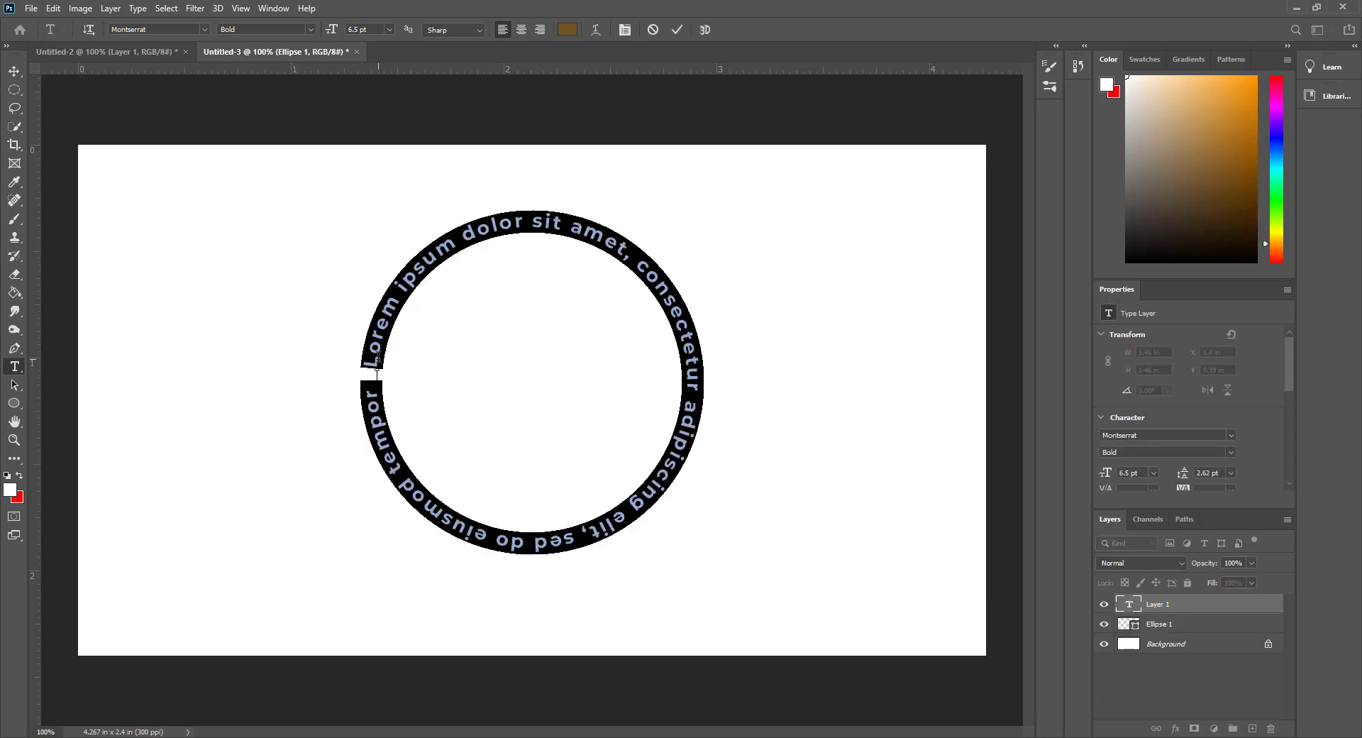
left_click(376, 366)
mouse_move(369, 365)
left_mouse_down()
mouse_move(511, 219)
mouse_move(693, 521)
mouse_move(359, 425)
mouse_move(354, 386)
left_mouse_up()
type("incididunt ut labore et dolore magna aliqua. Quis ipsum suspendisse ultrices")
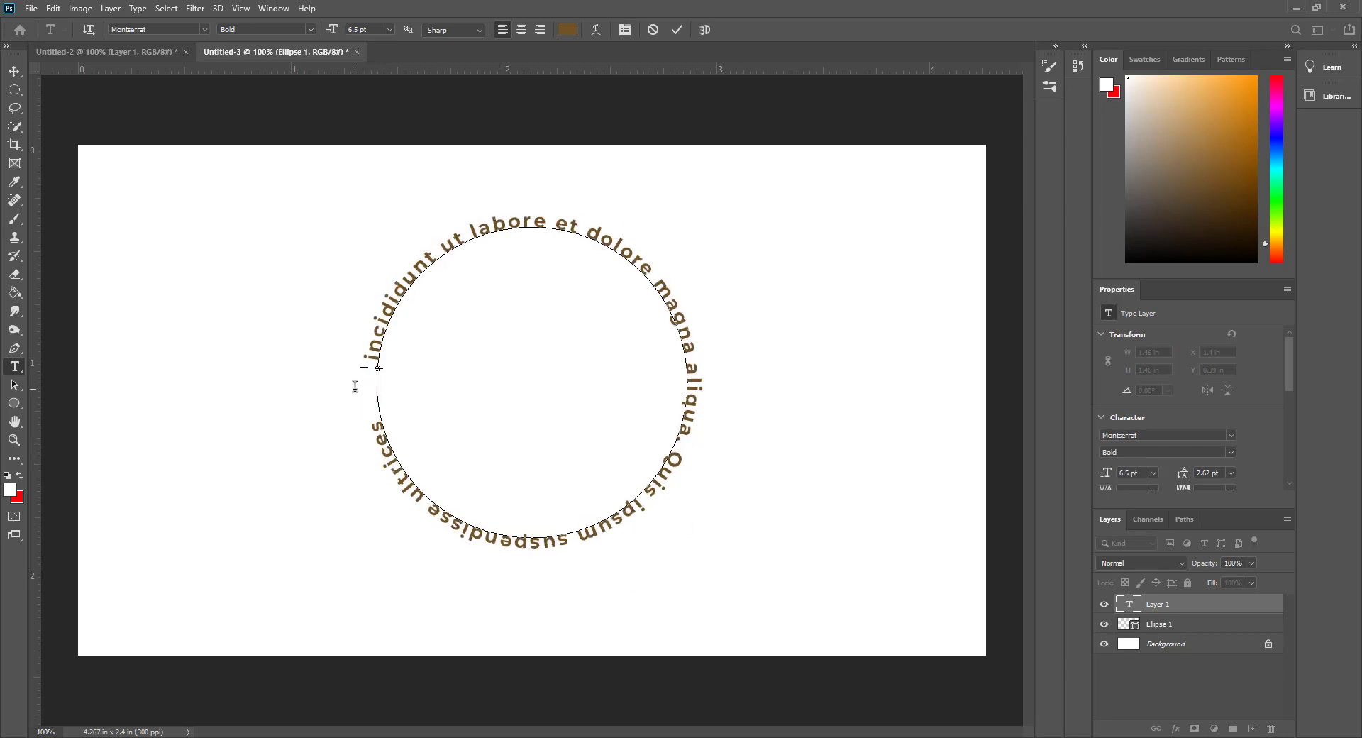
left_click_drag(375, 370, 258, 435)
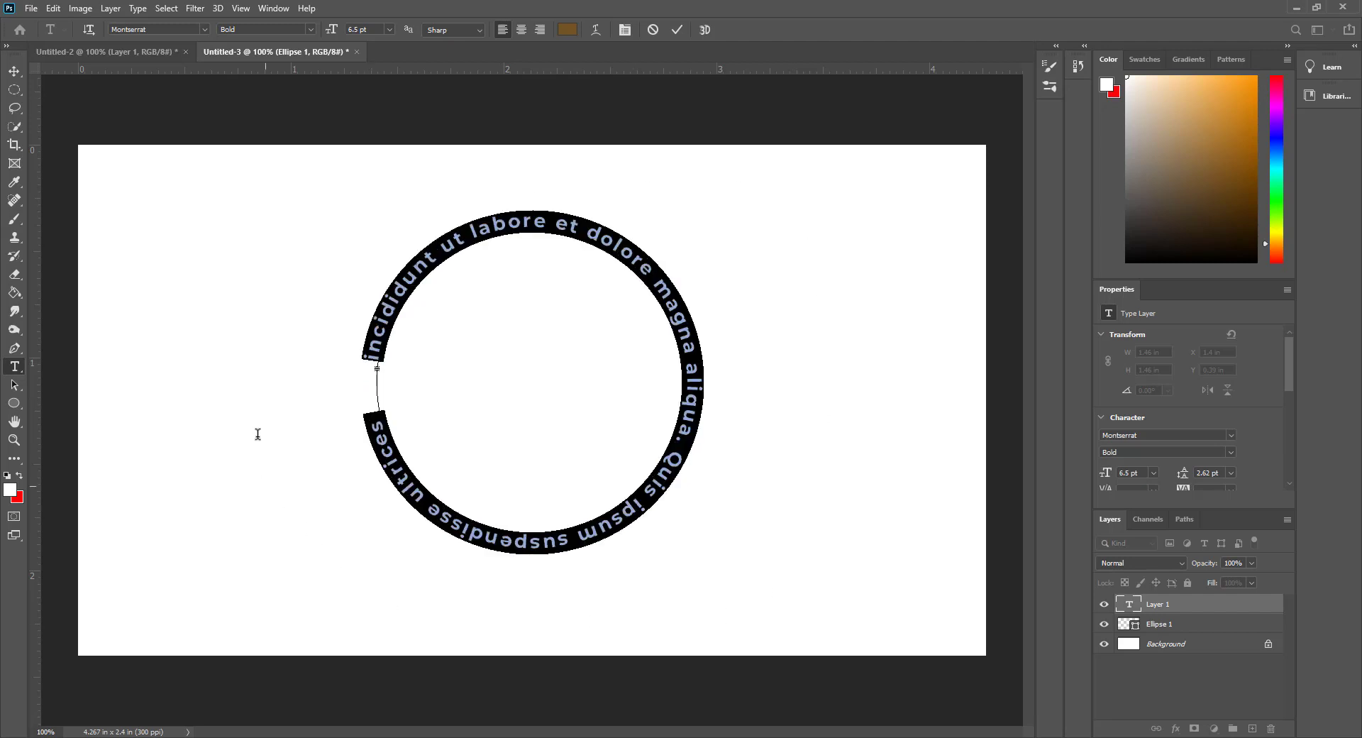
type("gravida. Risus commodo viverra maecenas accumsan lacus vel facilisis.")
left_click_drag(374, 358, 411, 487)
key("BackSpace")
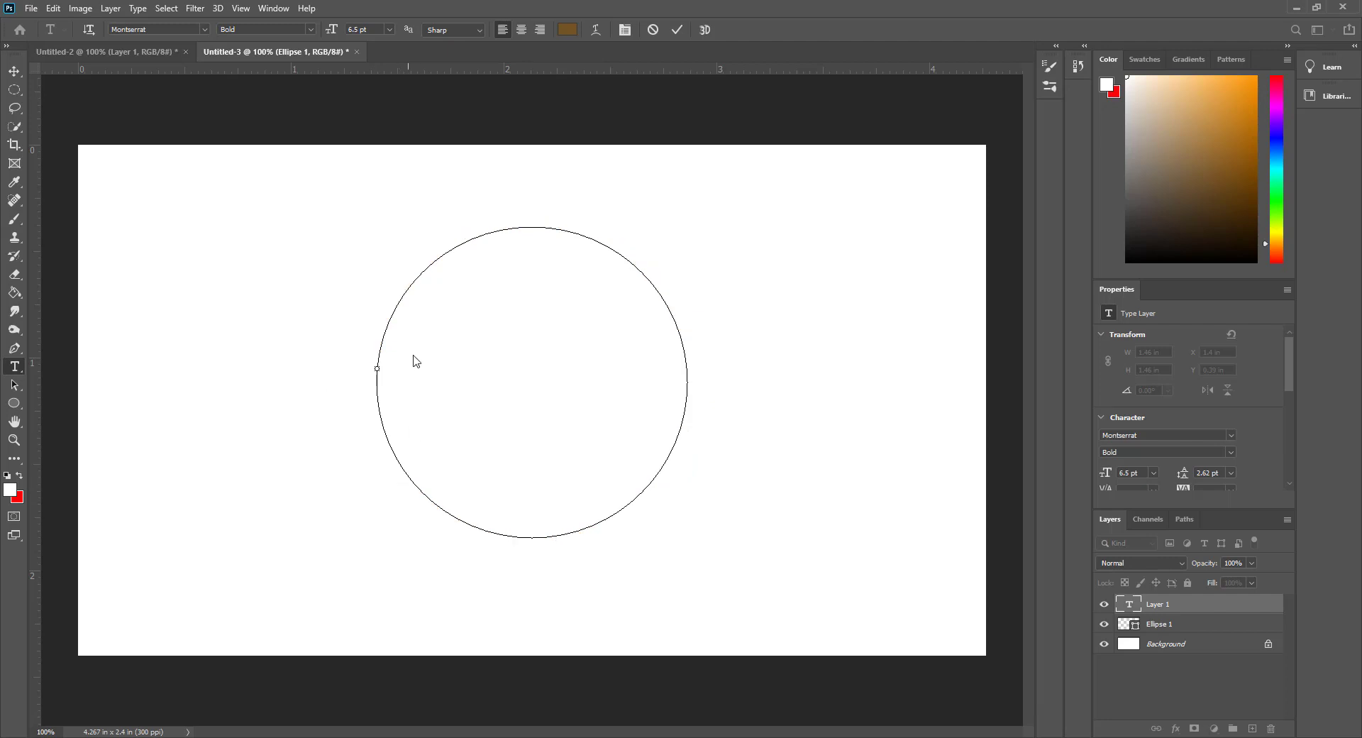
type("MUNNA LITE")
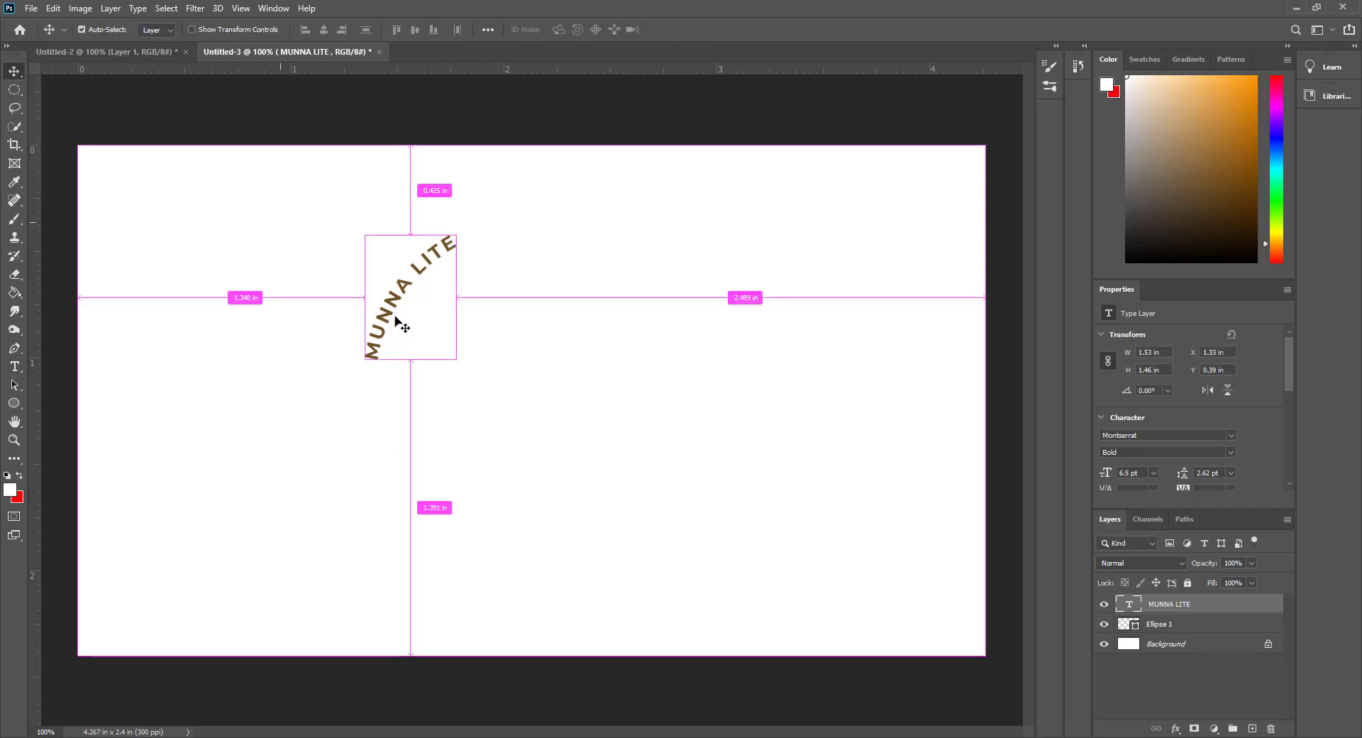
Rotate the curved "MUNNA LITE" text by about 53.34° so it arcs across the top of the circle.
key("ctrl+t")
left_click_drag(713, 200, 806, 429)
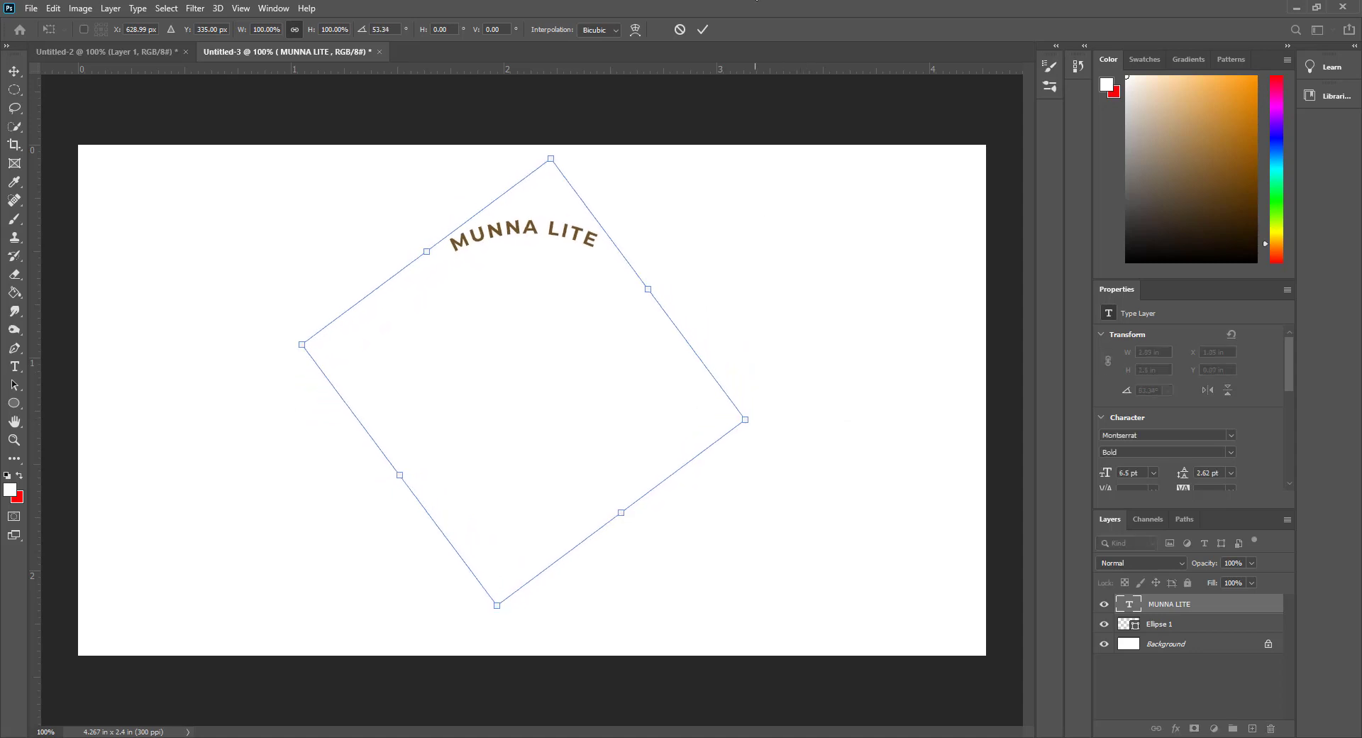
left_click(704, 30)
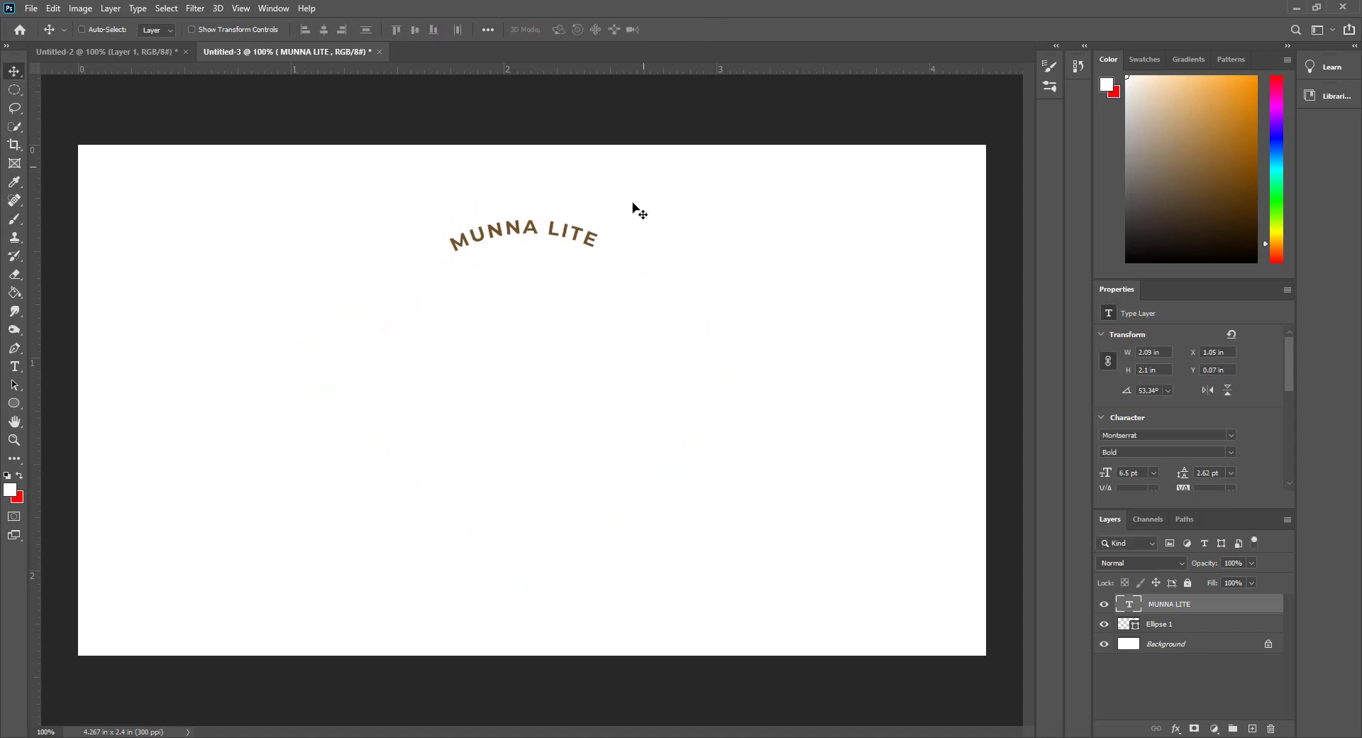
Try a 30 pt font size on the curved "MUNNA LITE" text, and settle on 12 pt.
triple_click(508, 235)
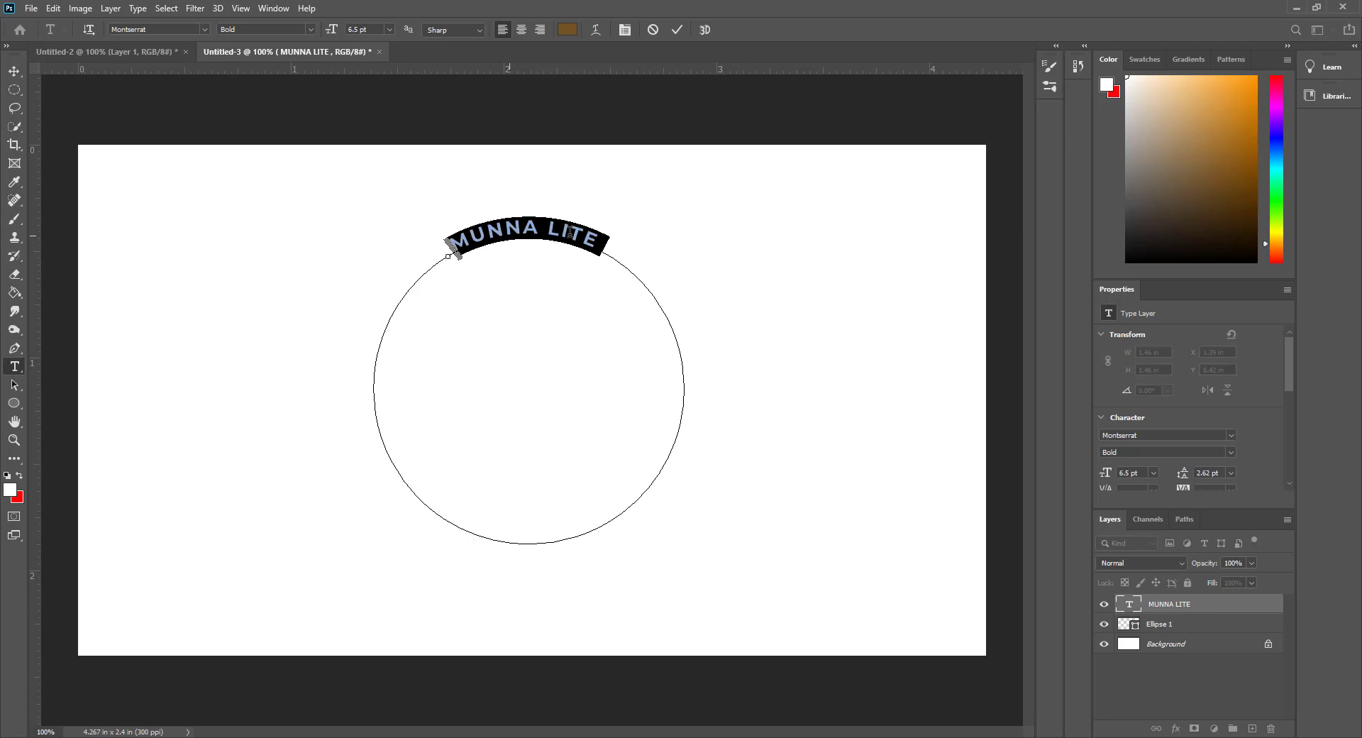
left_click(390, 29)
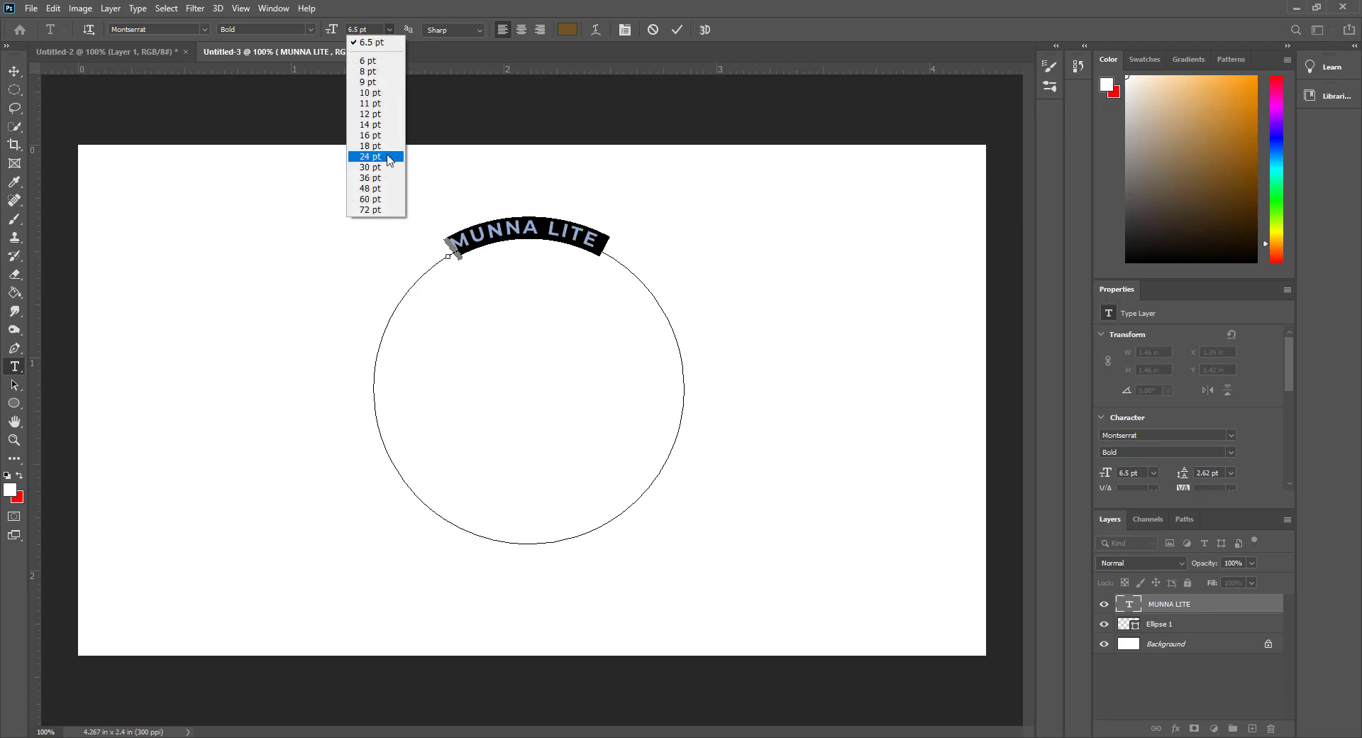
left_click(368, 170)
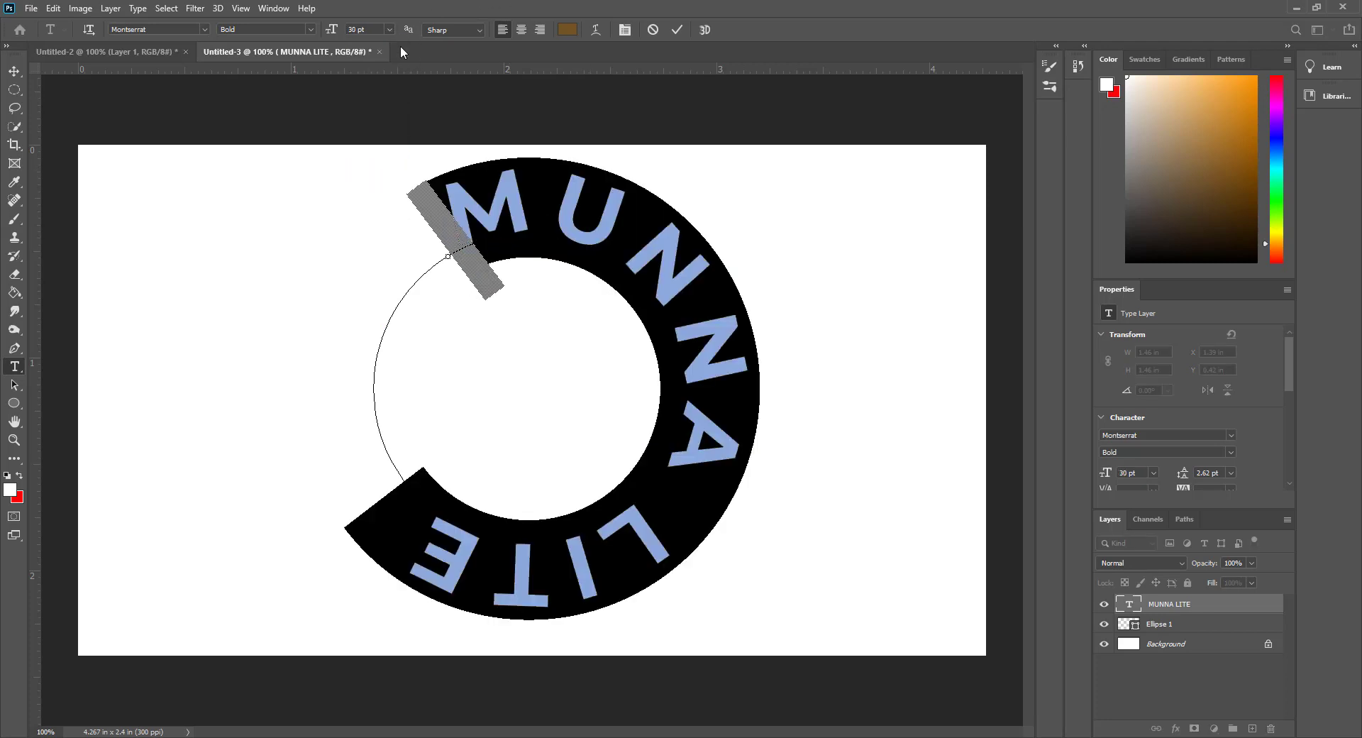
left_click(388, 29)
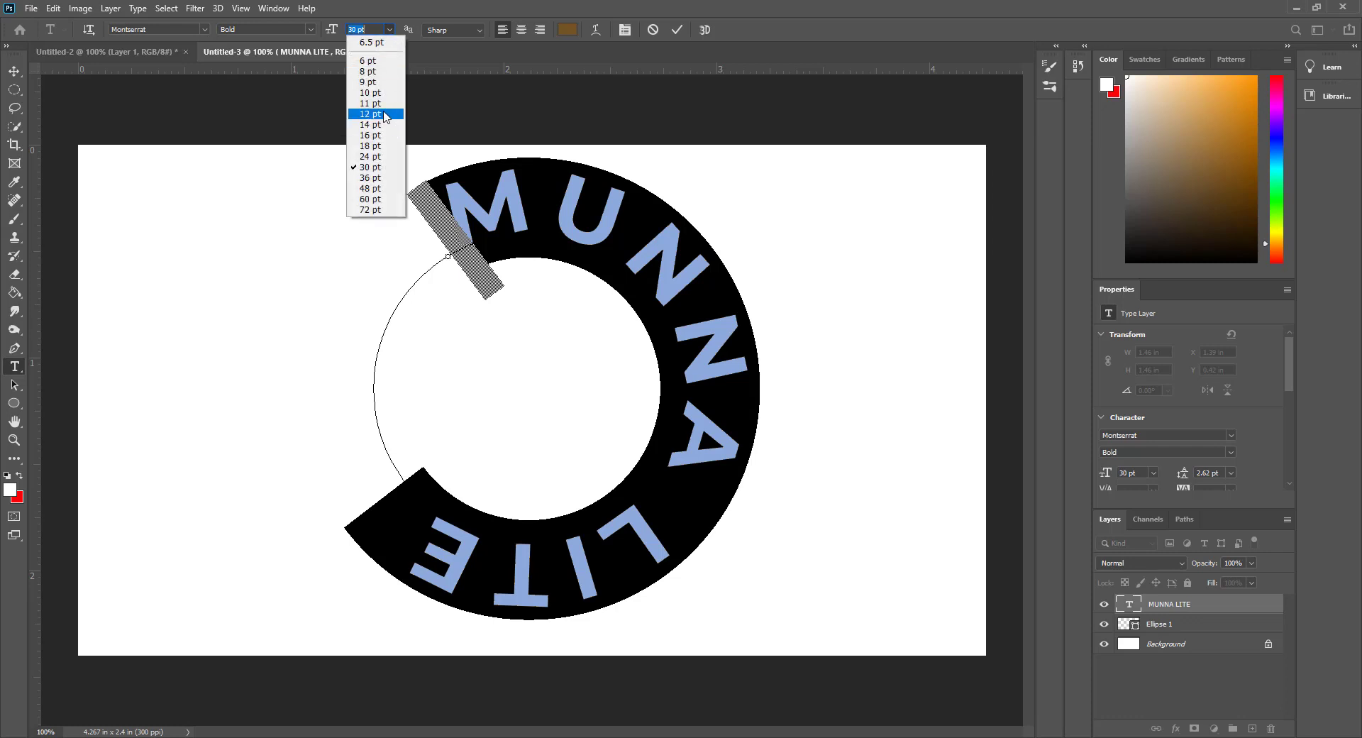
left_click(384, 114)
left_click(11, 75)
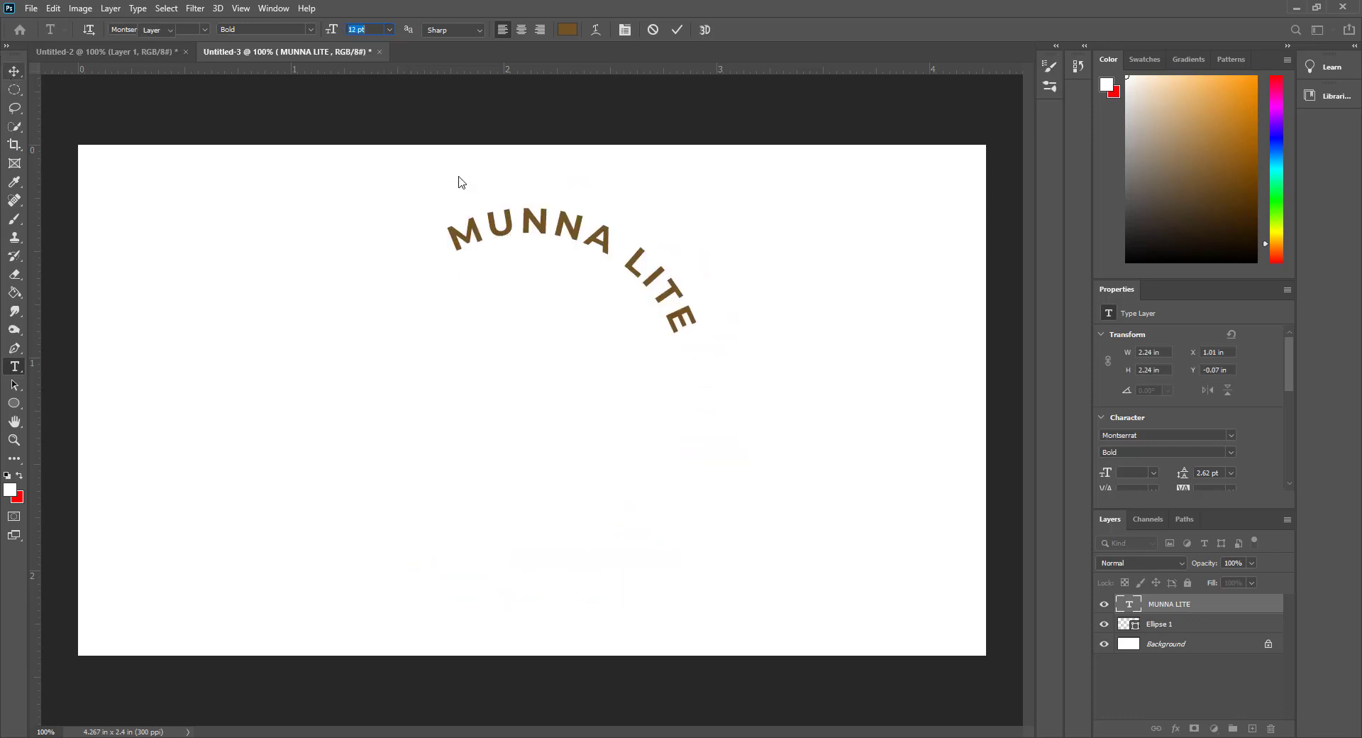
Shift the start of the curved "MUNNA LITE" text slightly back along the circle's path and hide the rulers.
key("t")
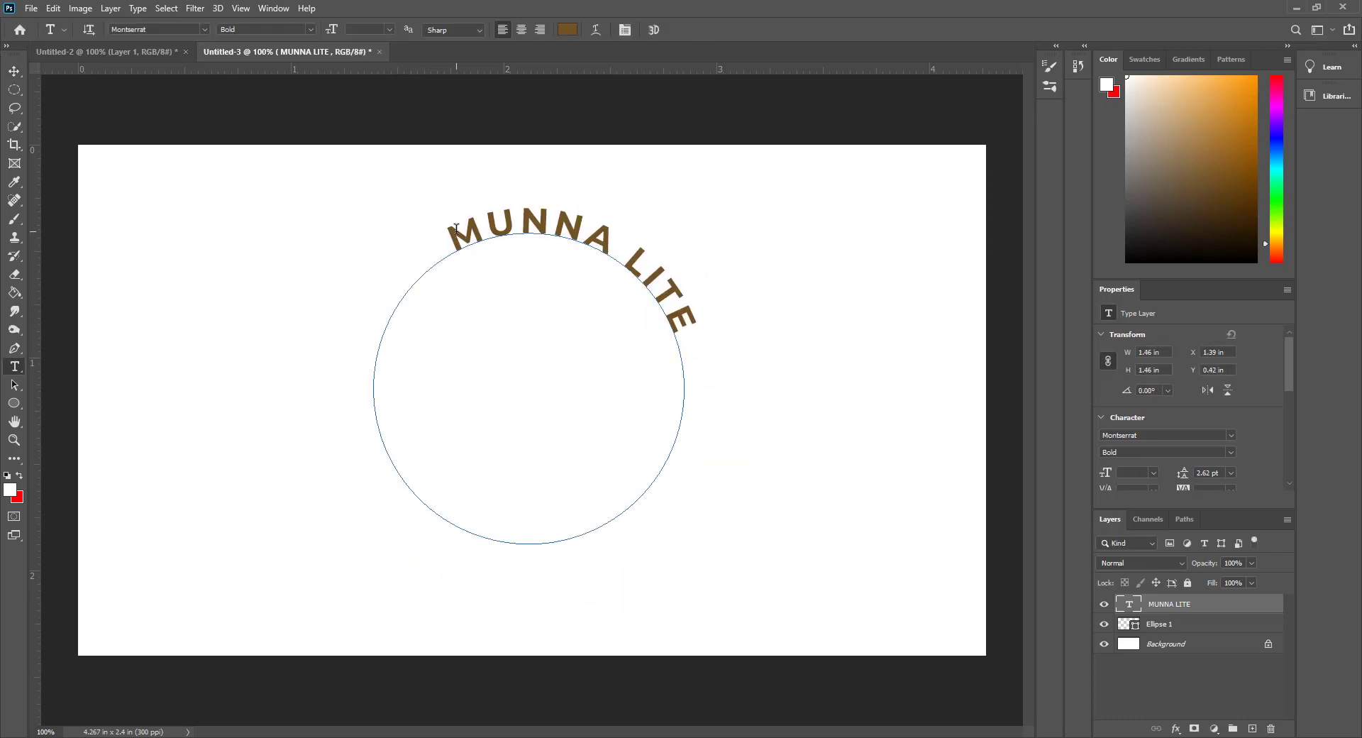
left_click(448, 231)
left_click_drag(448, 237, 445, 236)
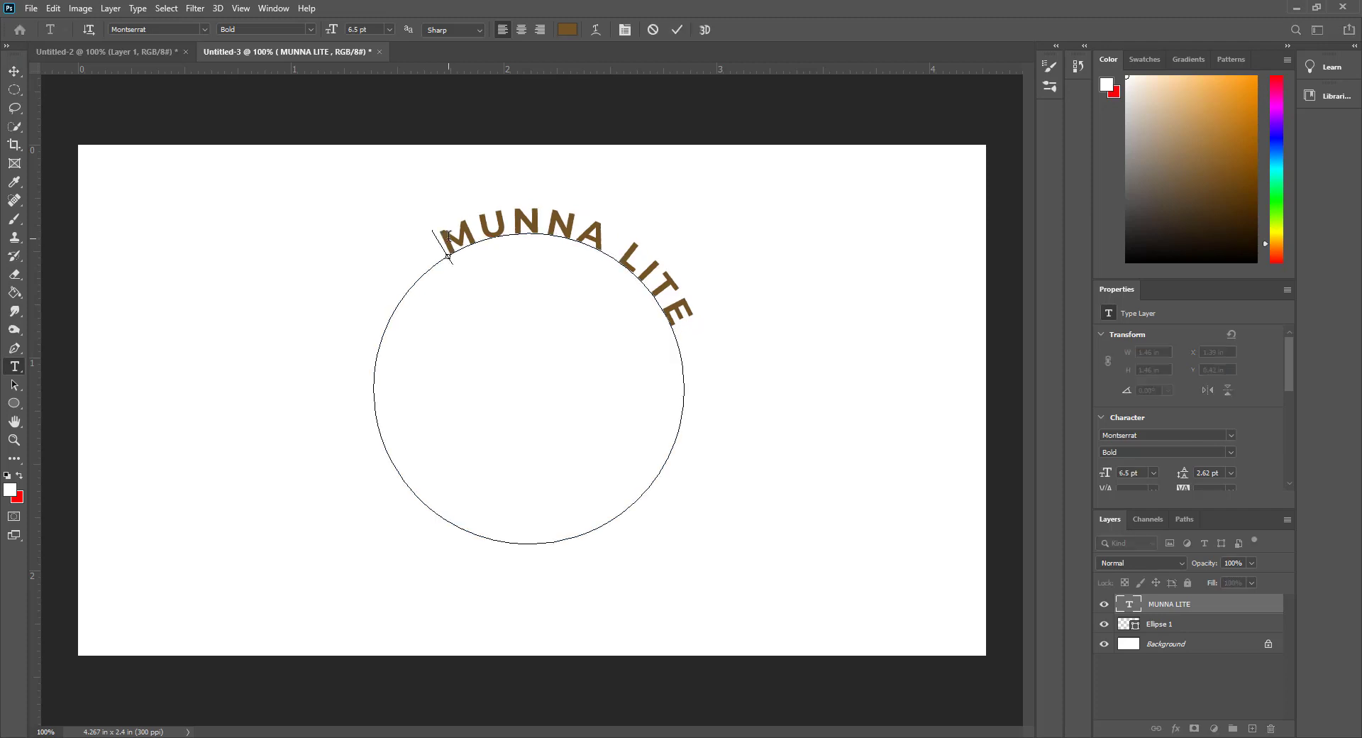
left_click(15, 70)
key("ctrl+r")
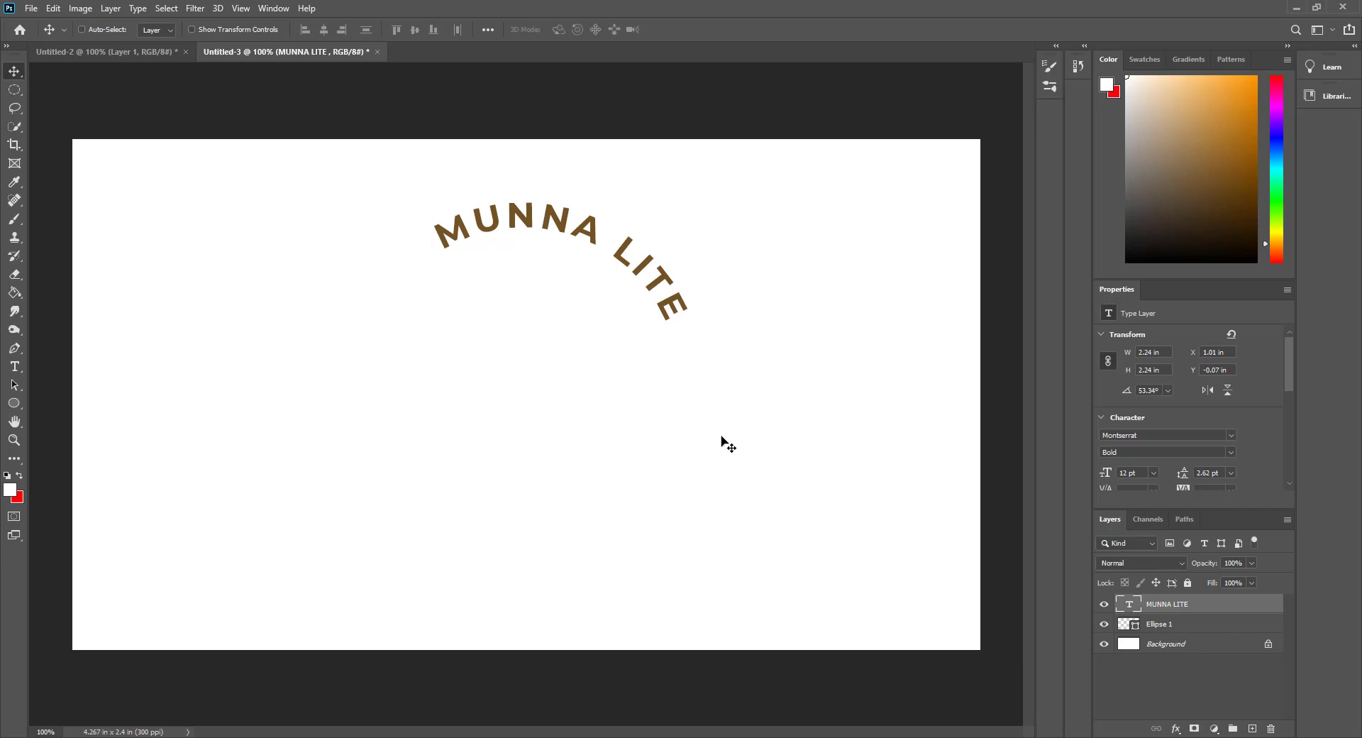
Rotate the curved "MUNNA LITE" text by about -14.35° and move it to be centred at about X 612, Y 360 px.
key("ctrl+t")
left_click_drag(776, 610, 816, 532)
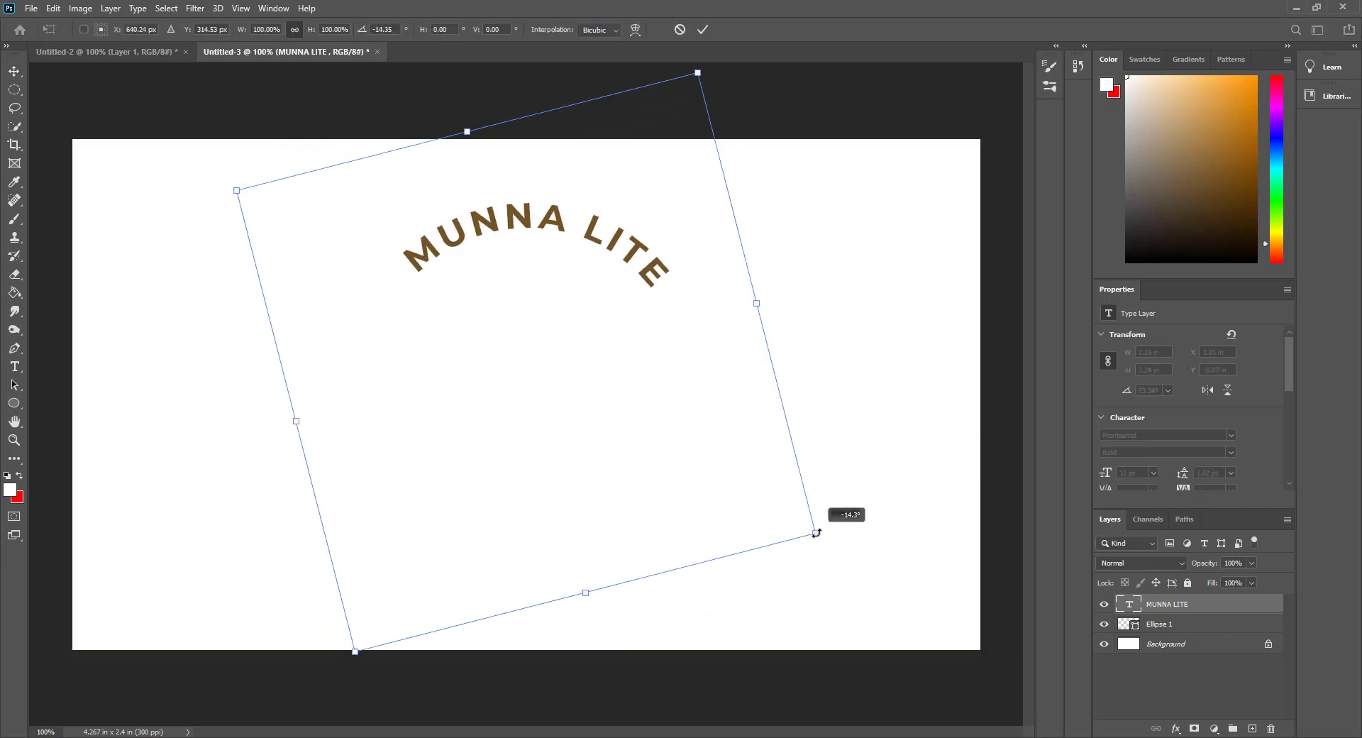
left_click(703, 28)
left_click_drag(610, 272, 595, 285)
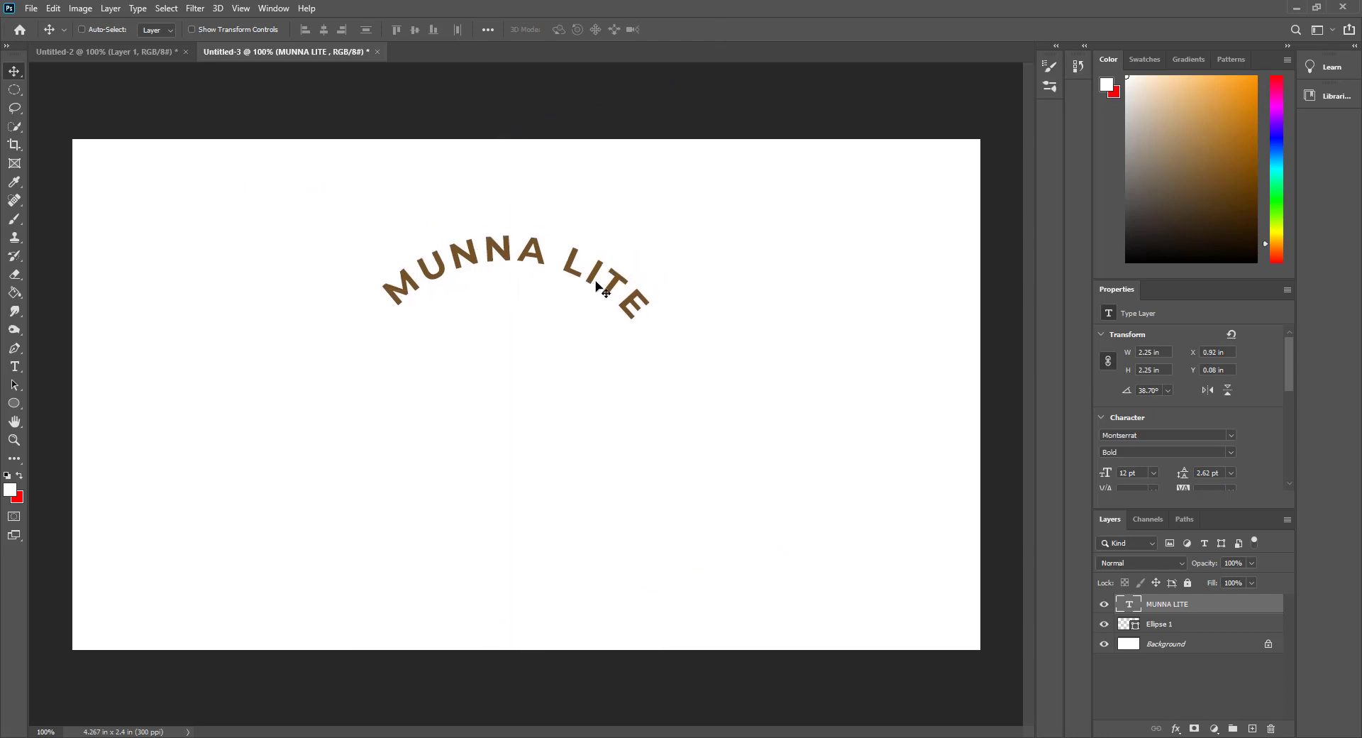
key("ctrl+t")
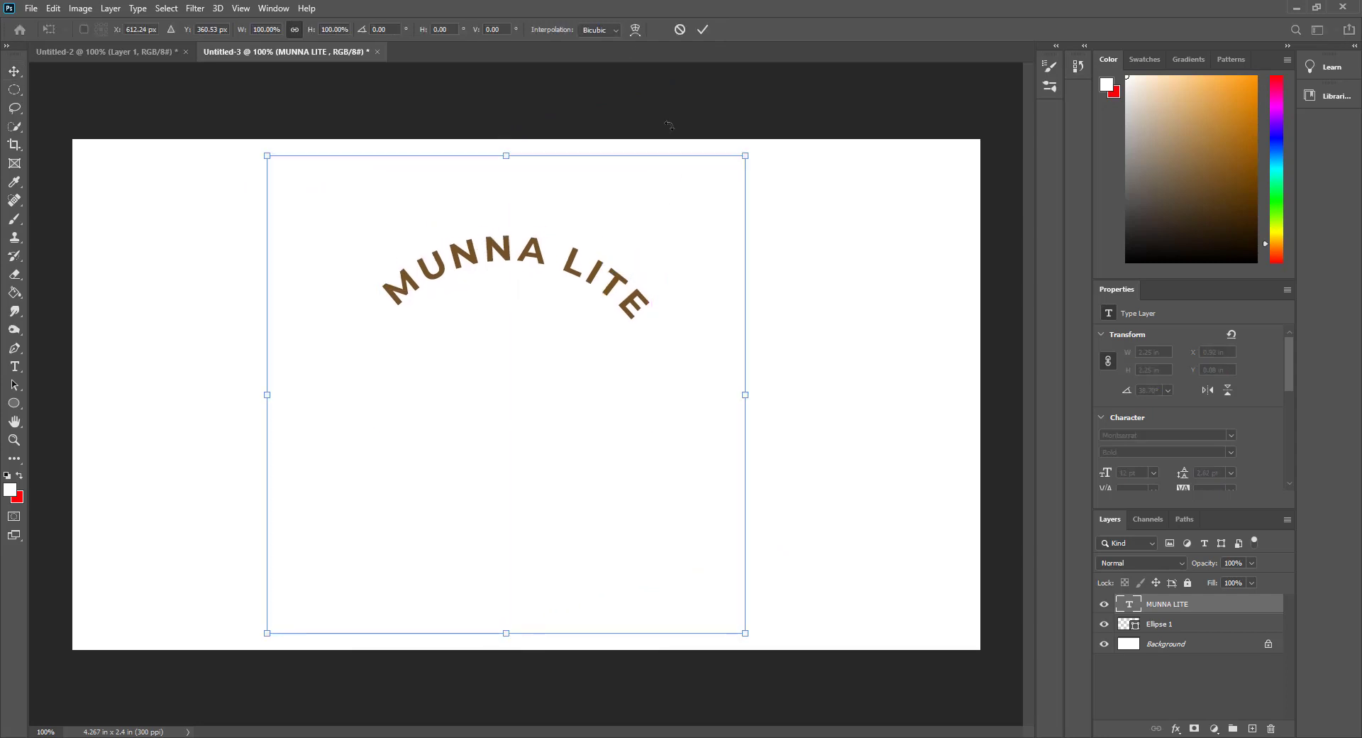
left_click(704, 29)
Delete the curved "MUNNA LITE" text layer and the circle shape layer.
key("Delete")
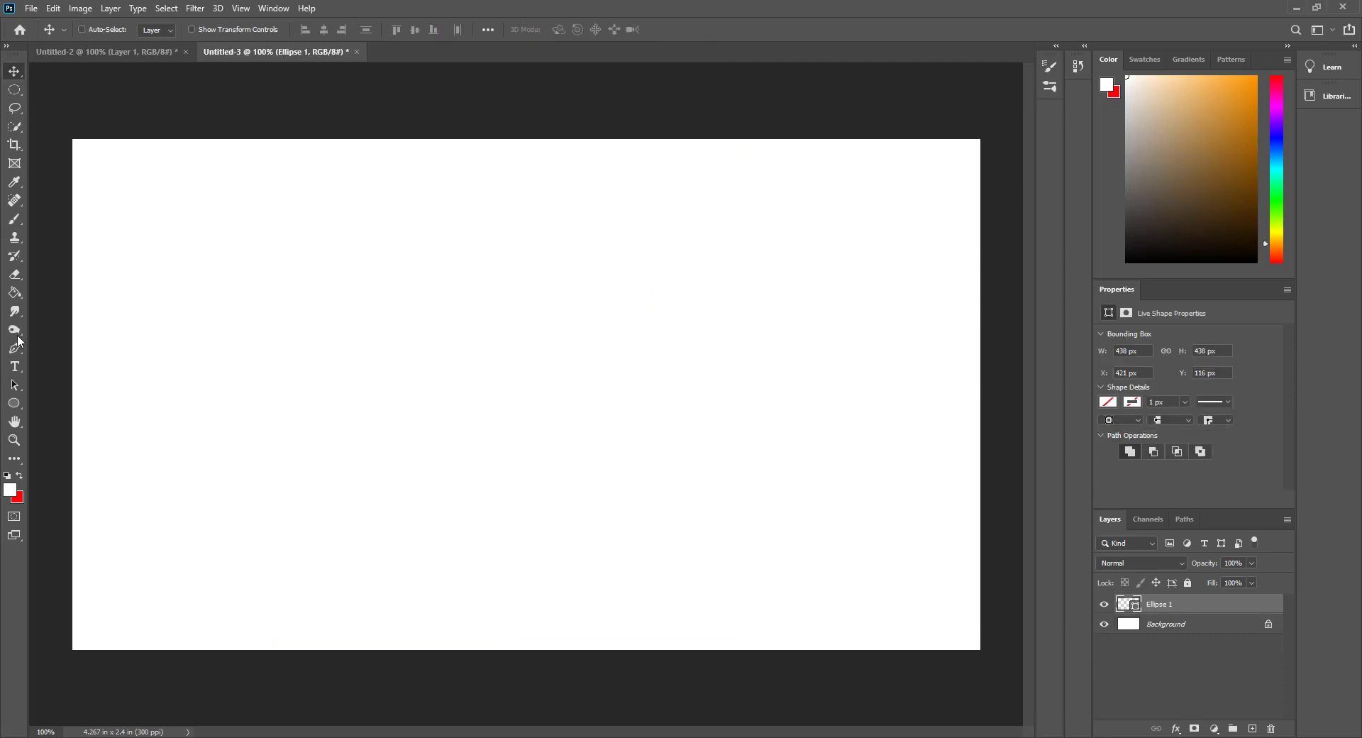
left_click_drag(14, 366, 79, 385)
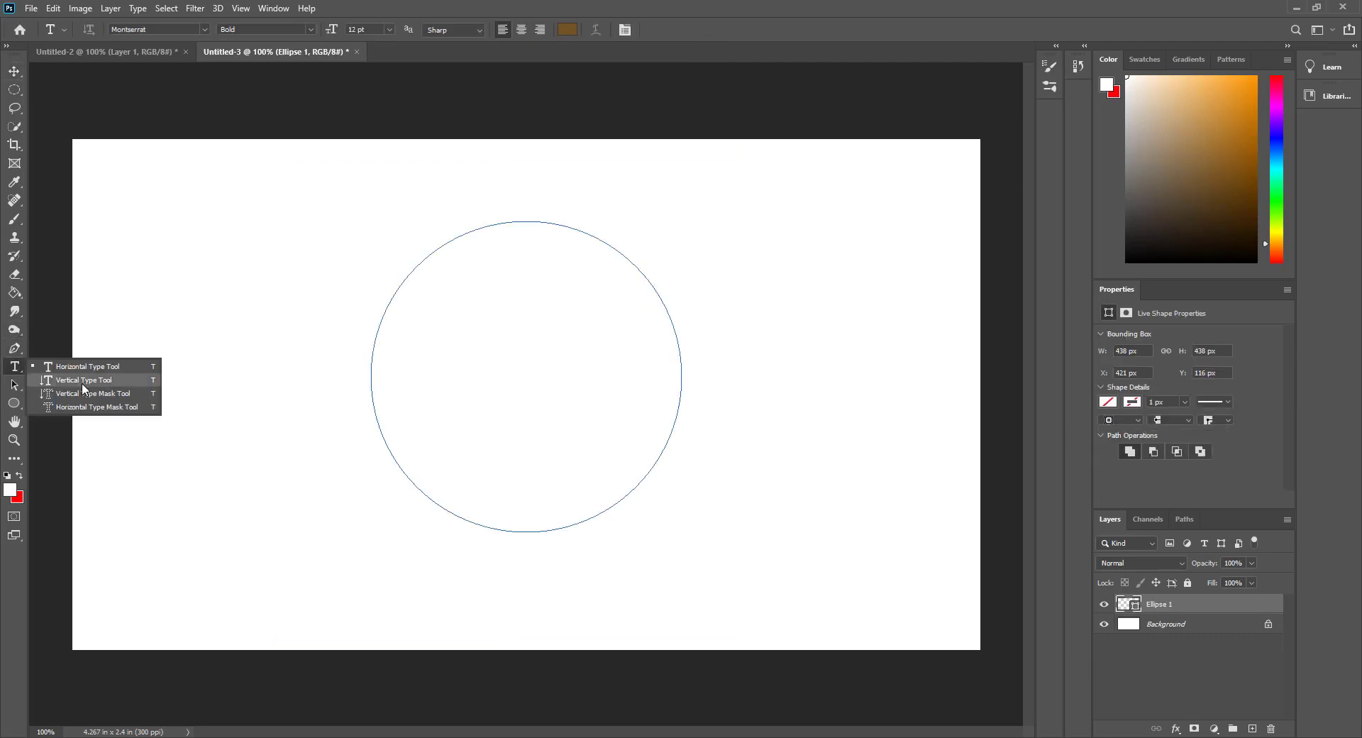
left_click(16, 71)
key("Delete")
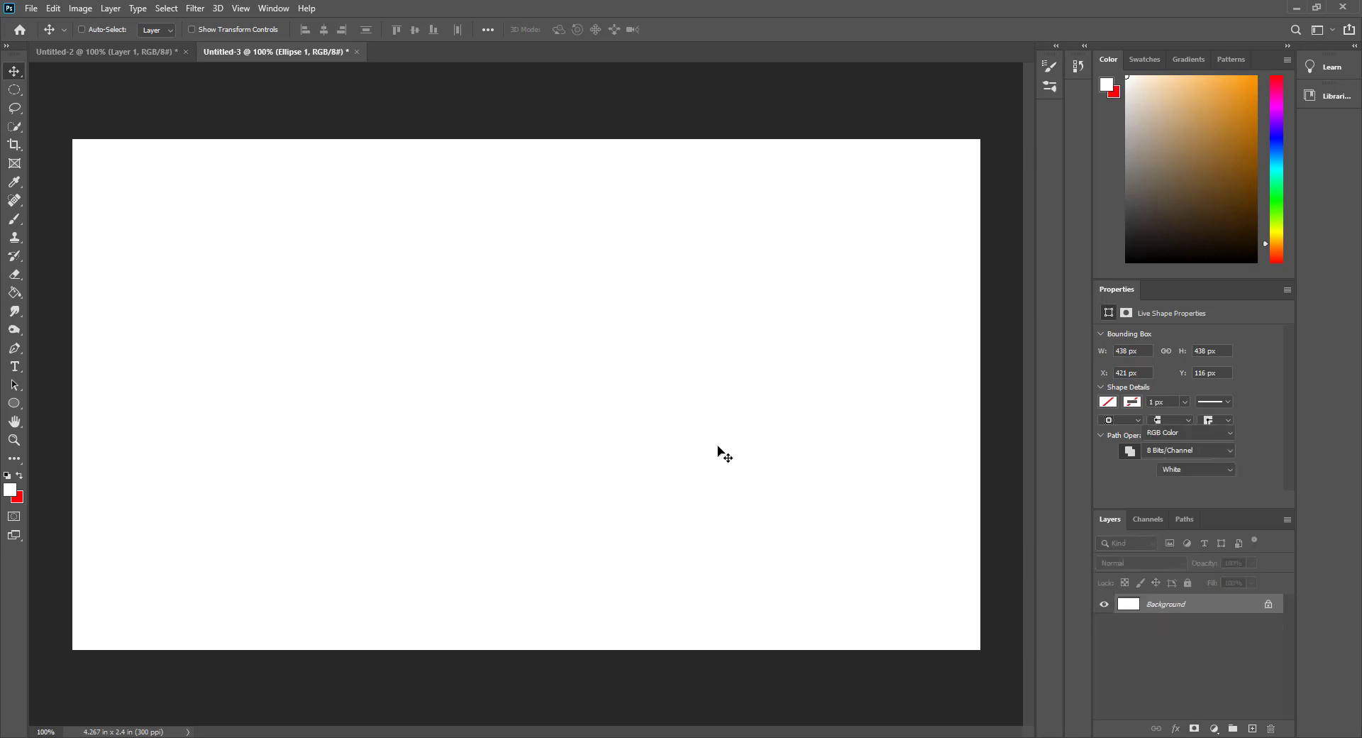
Add vertical type on the blank canvas and replace the placeholder text with "MUNNA".
left_click_drag(14, 366, 65, 386)
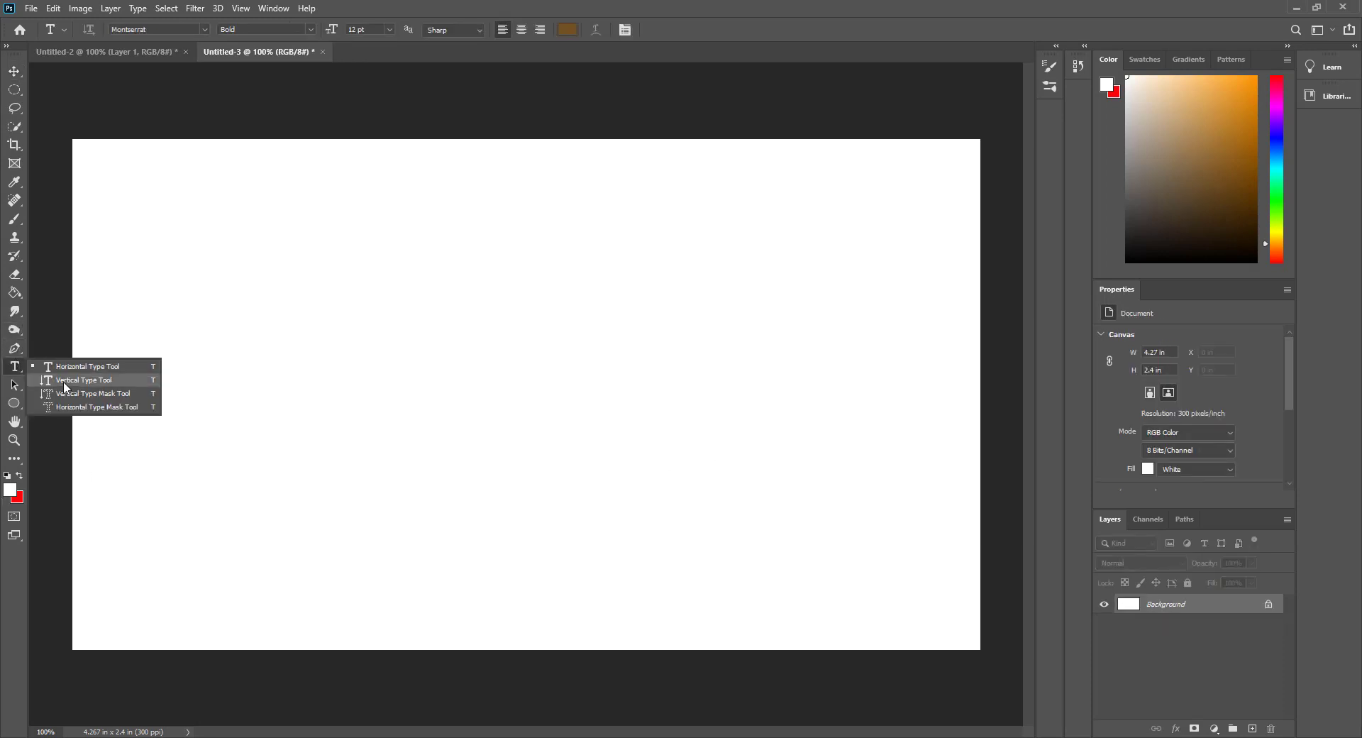
left_click(64, 383)
left_click(412, 391)
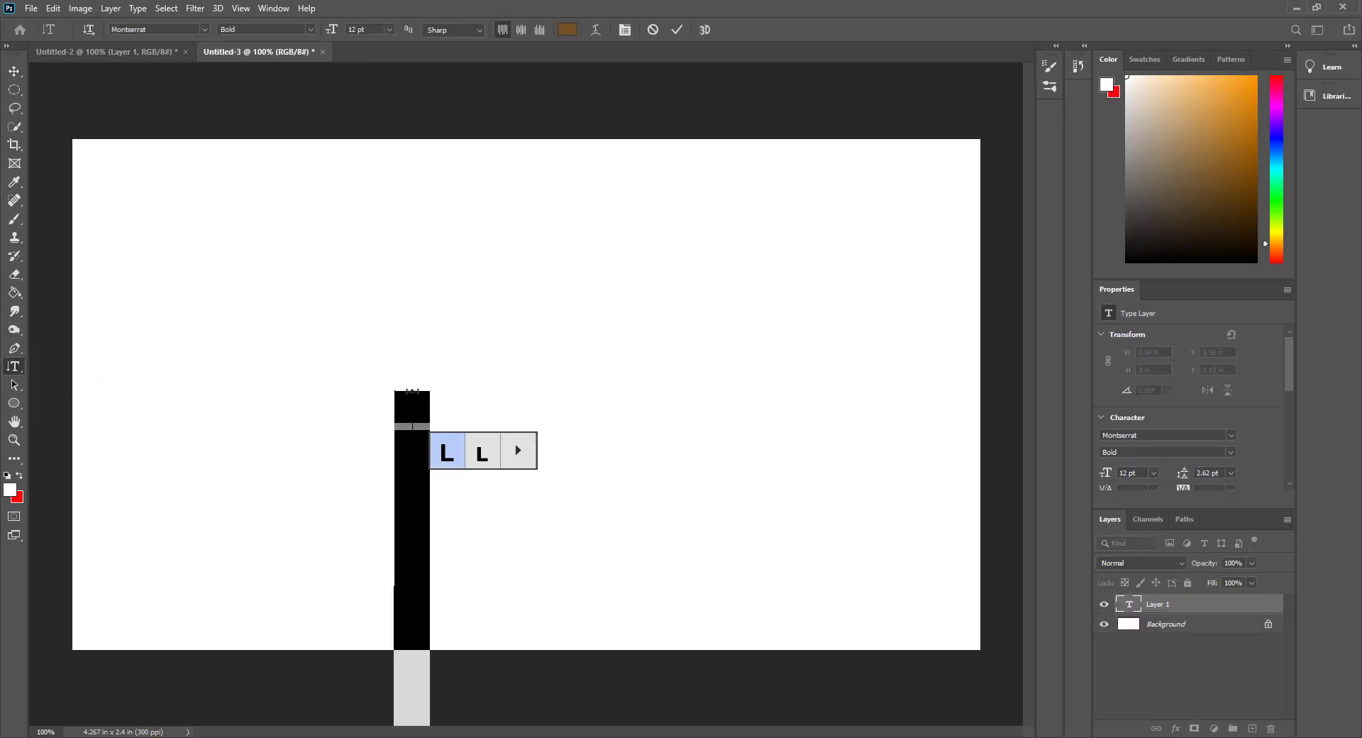
left_click(413, 636)
left_click_drag(414, 636, 417, 307)
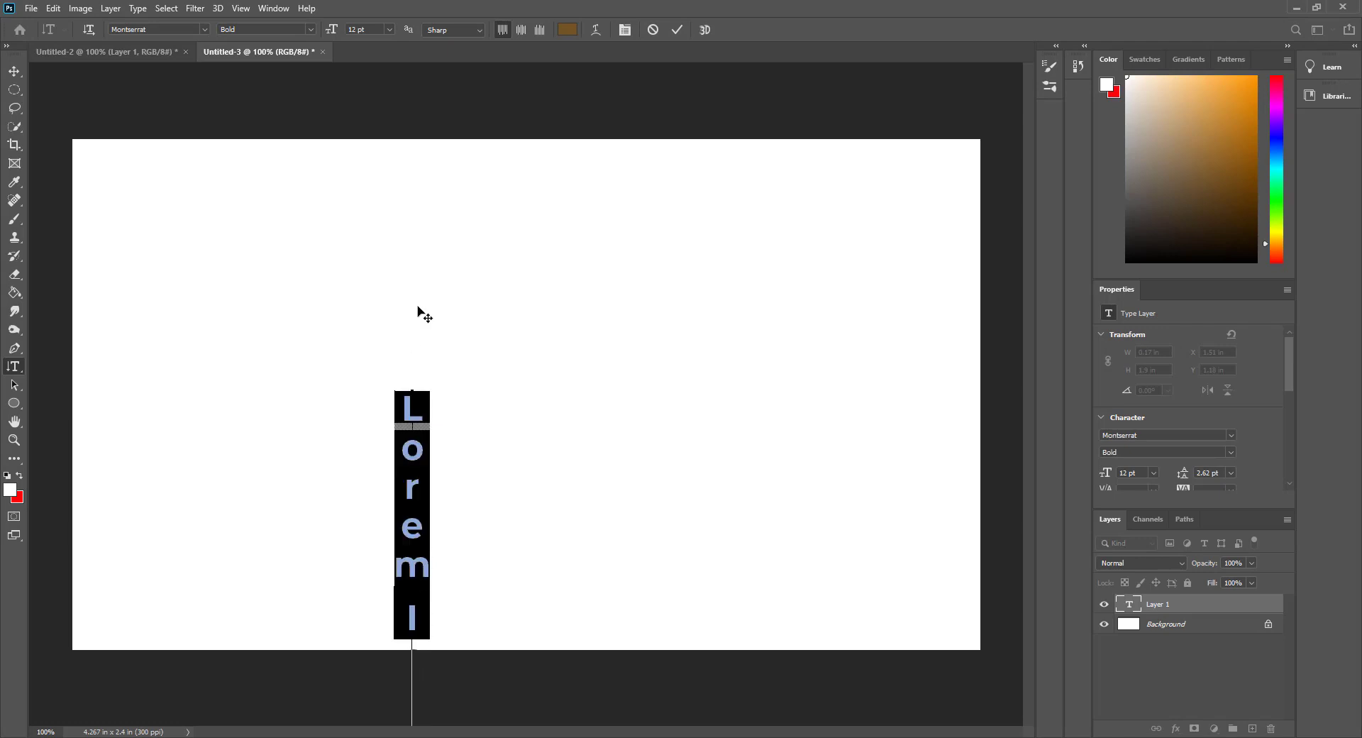
key("BackSpace")
left_click_drag(424, 544, 422, 292)
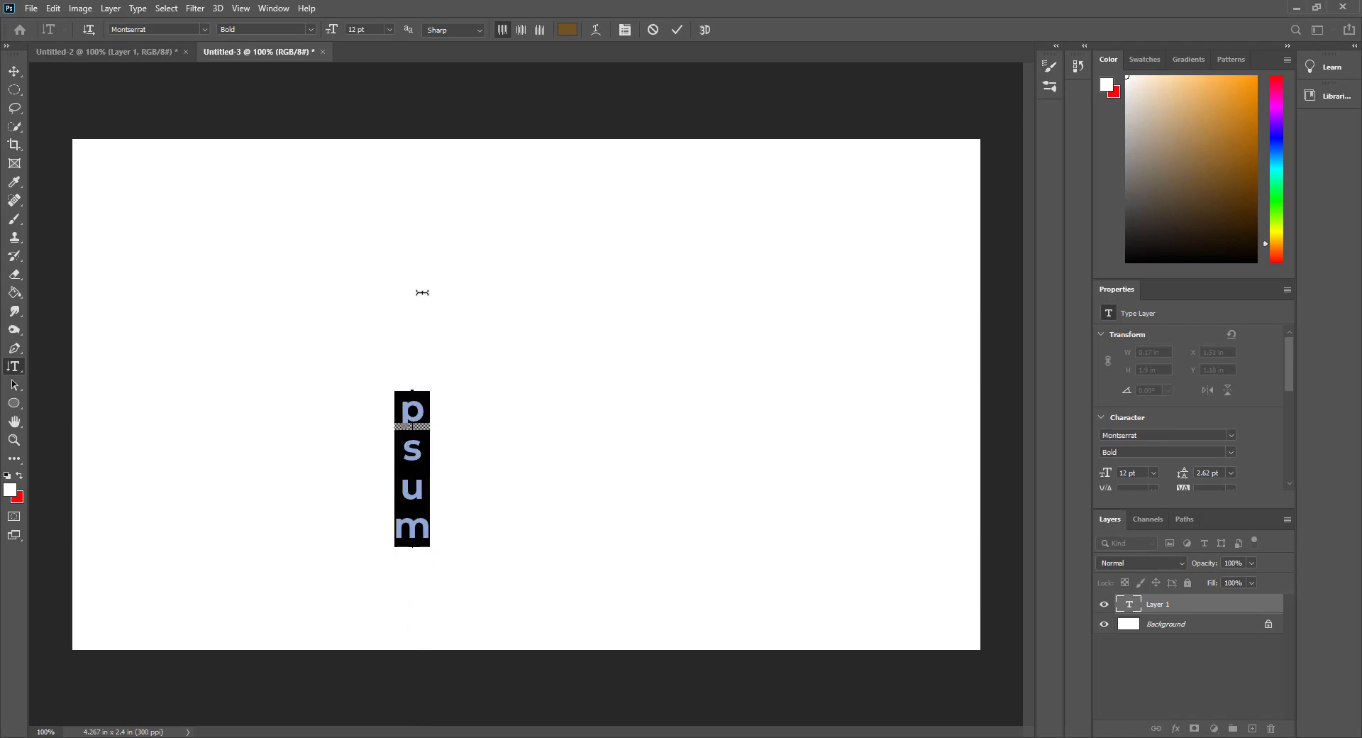
key("BackSpace")
type("MUNNA")
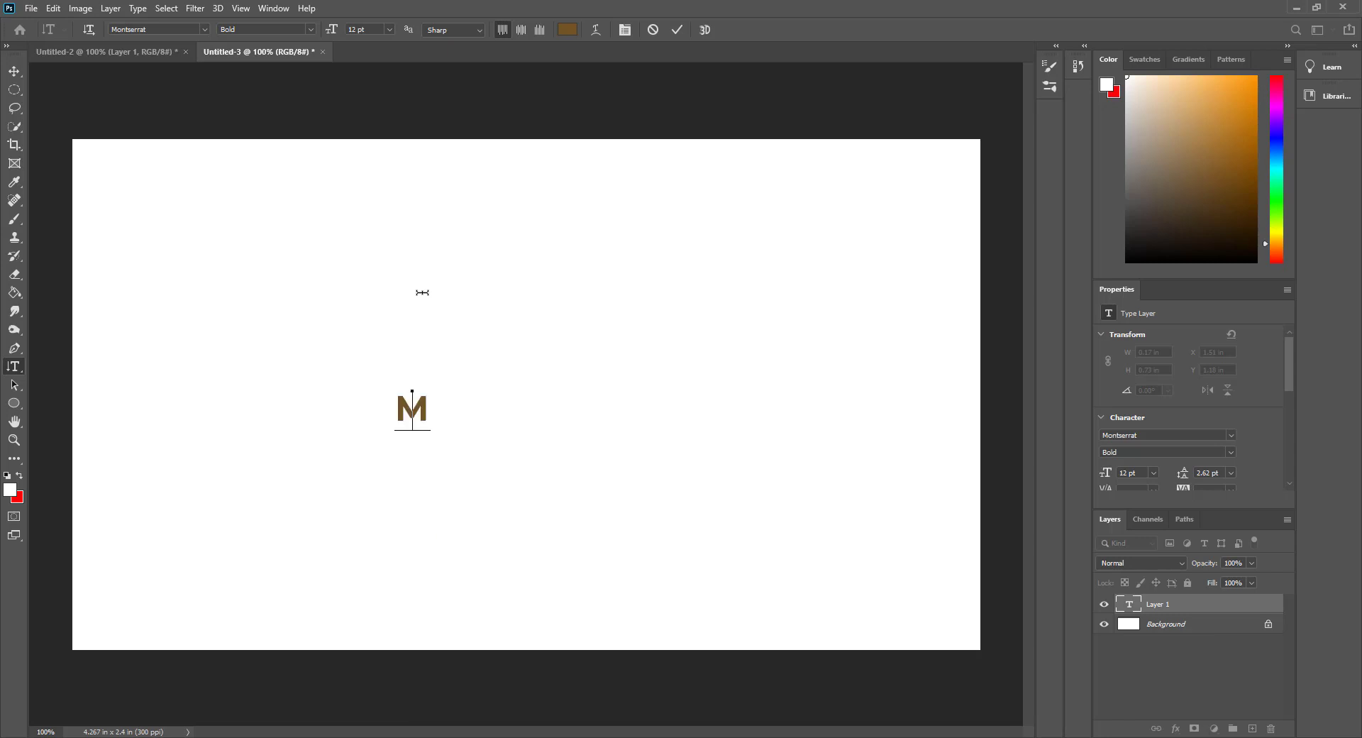
Extend the vertical text to "MUNNA LITE" and move it to the middle of the canvas, at about X 2.09 in, Y 0.47 in.
left_click(15, 71)
left_click_drag(409, 495, 424, 234)
key("t")
left_click(430, 324)
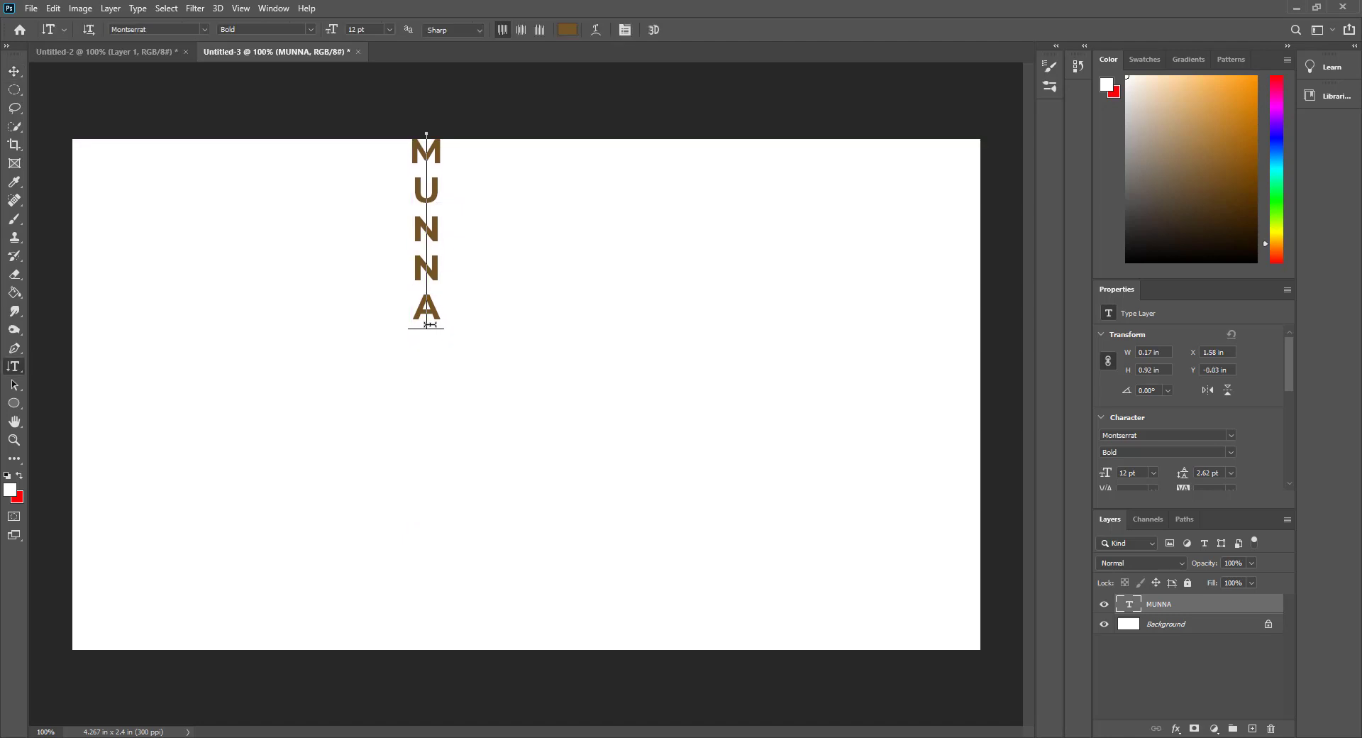
type("LI")
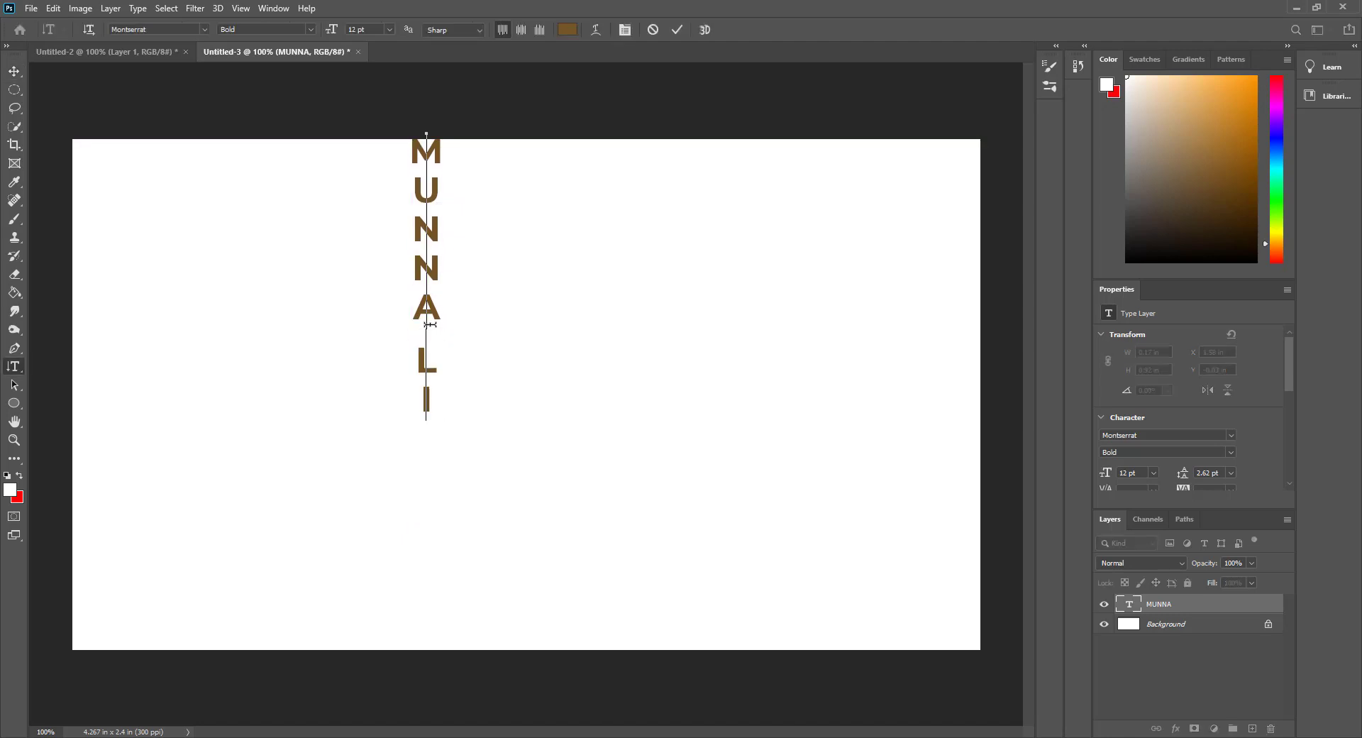
type("TE")
left_click(14, 71)
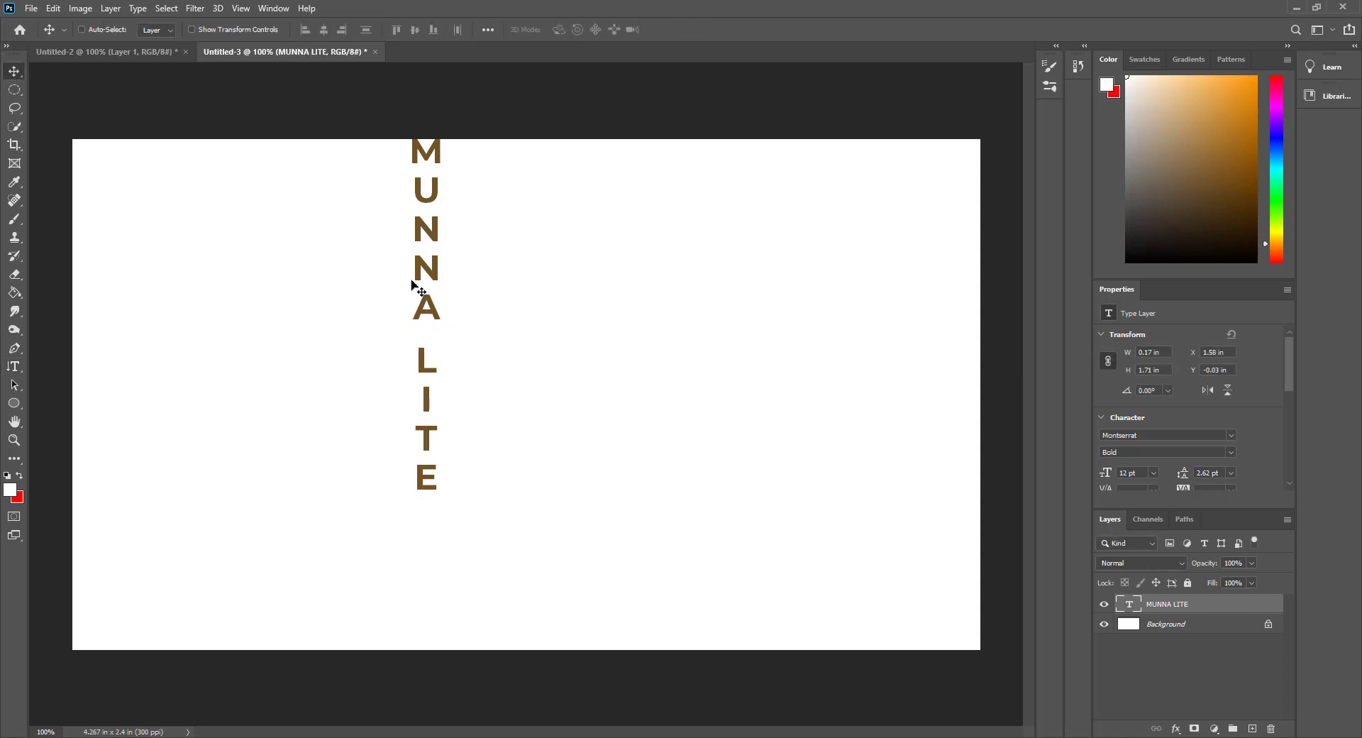
left_click_drag(413, 289, 522, 395)
Try the Vertical Type Mask tool with placeholder text near the canvas's left edge, and discard it.
left_click(14, 367)
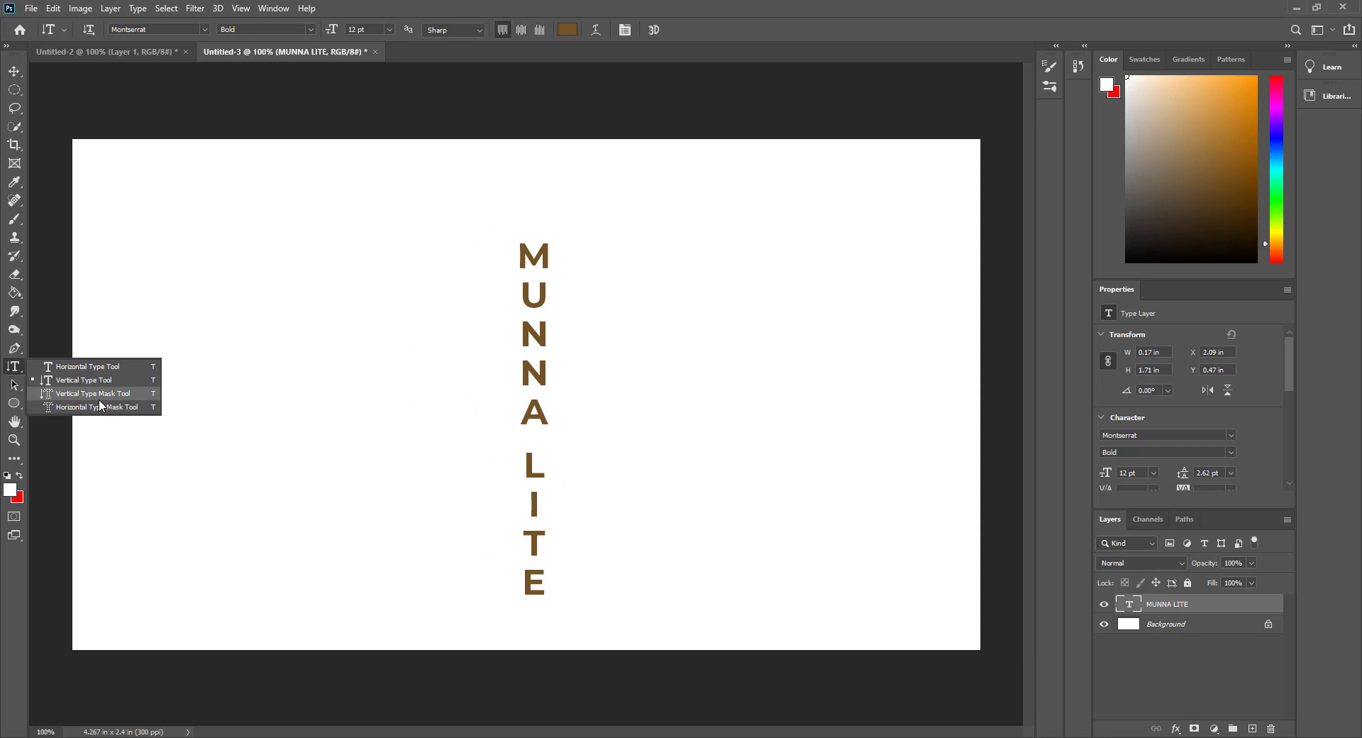
left_click(100, 399)
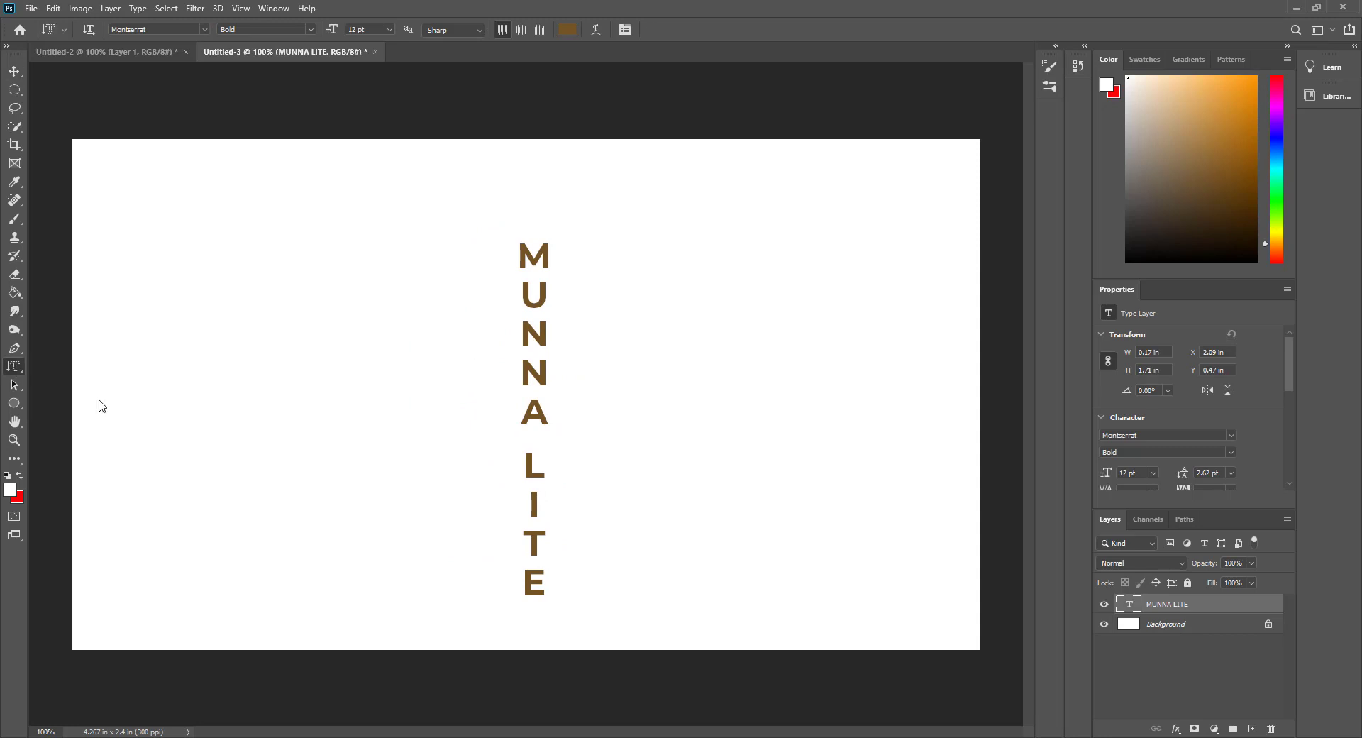
left_click(198, 304)
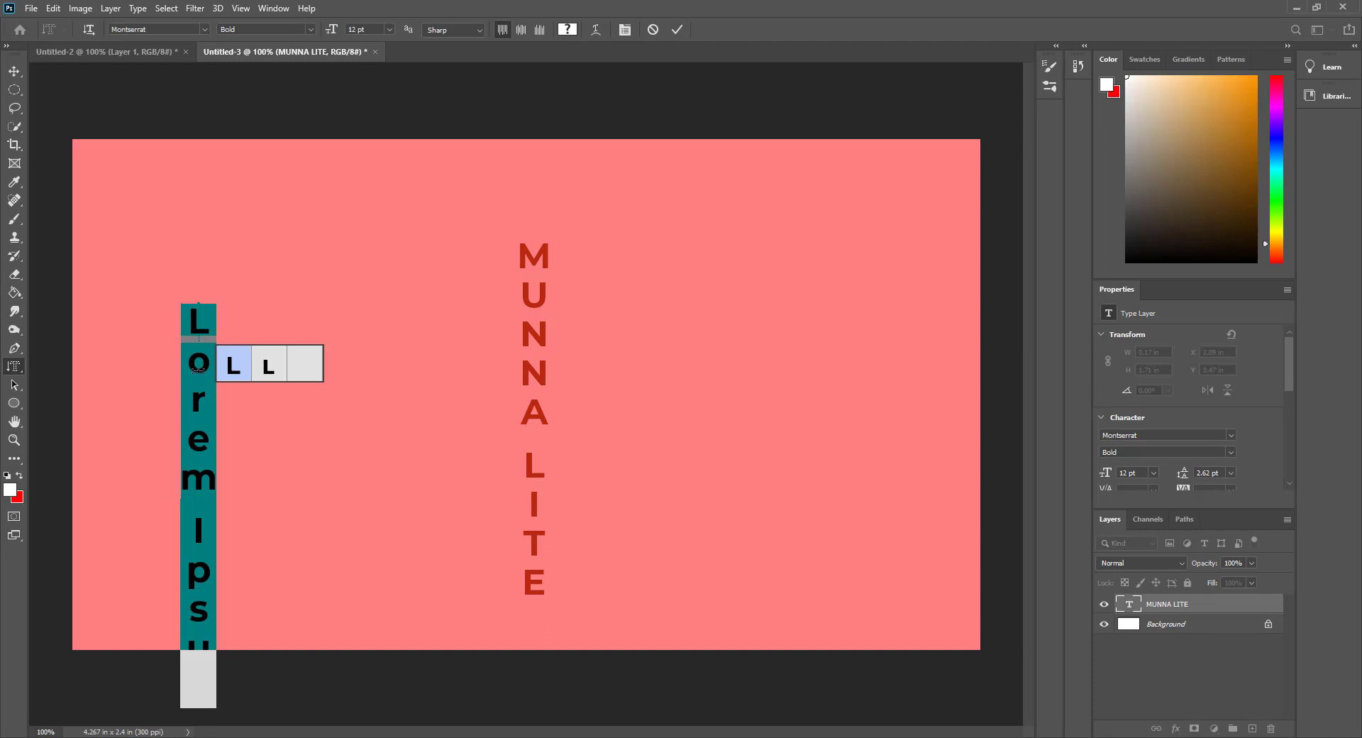
left_click(193, 451)
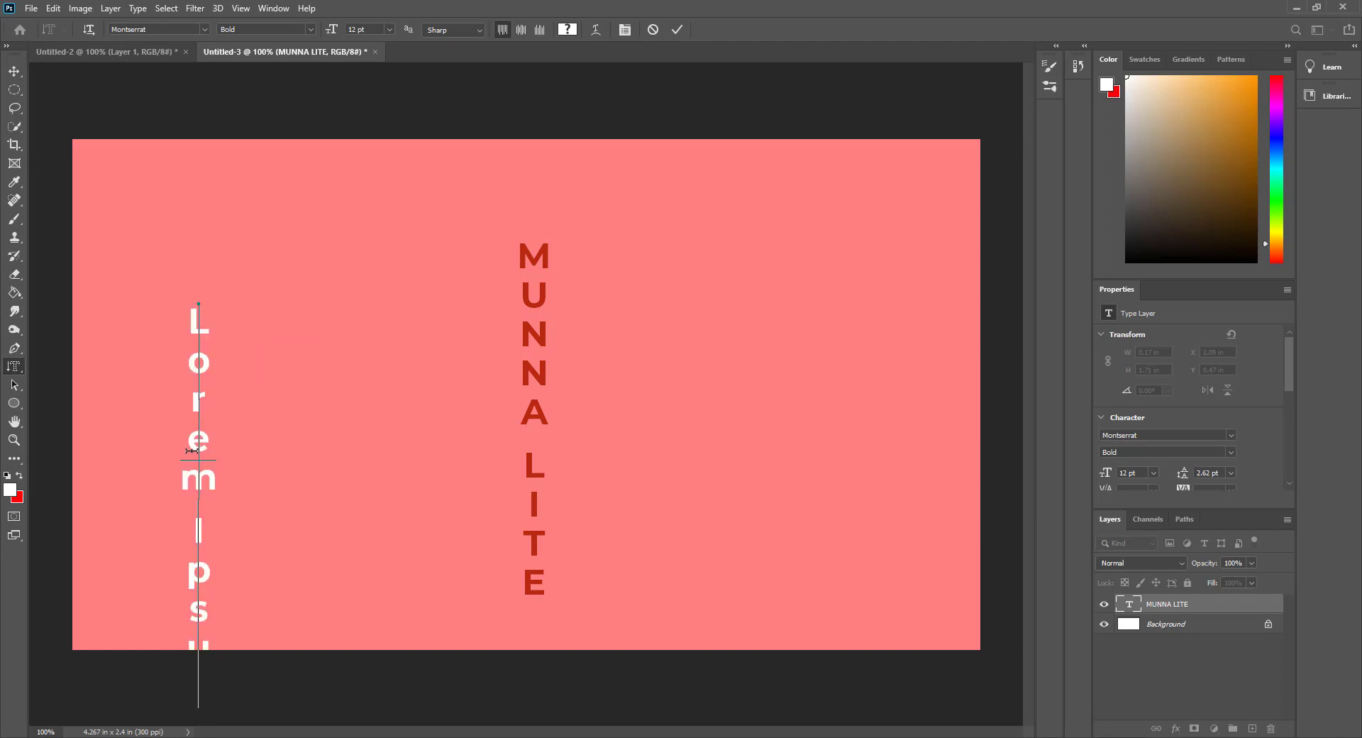
left_click(206, 657)
left_click_drag(202, 667, 213, 211)
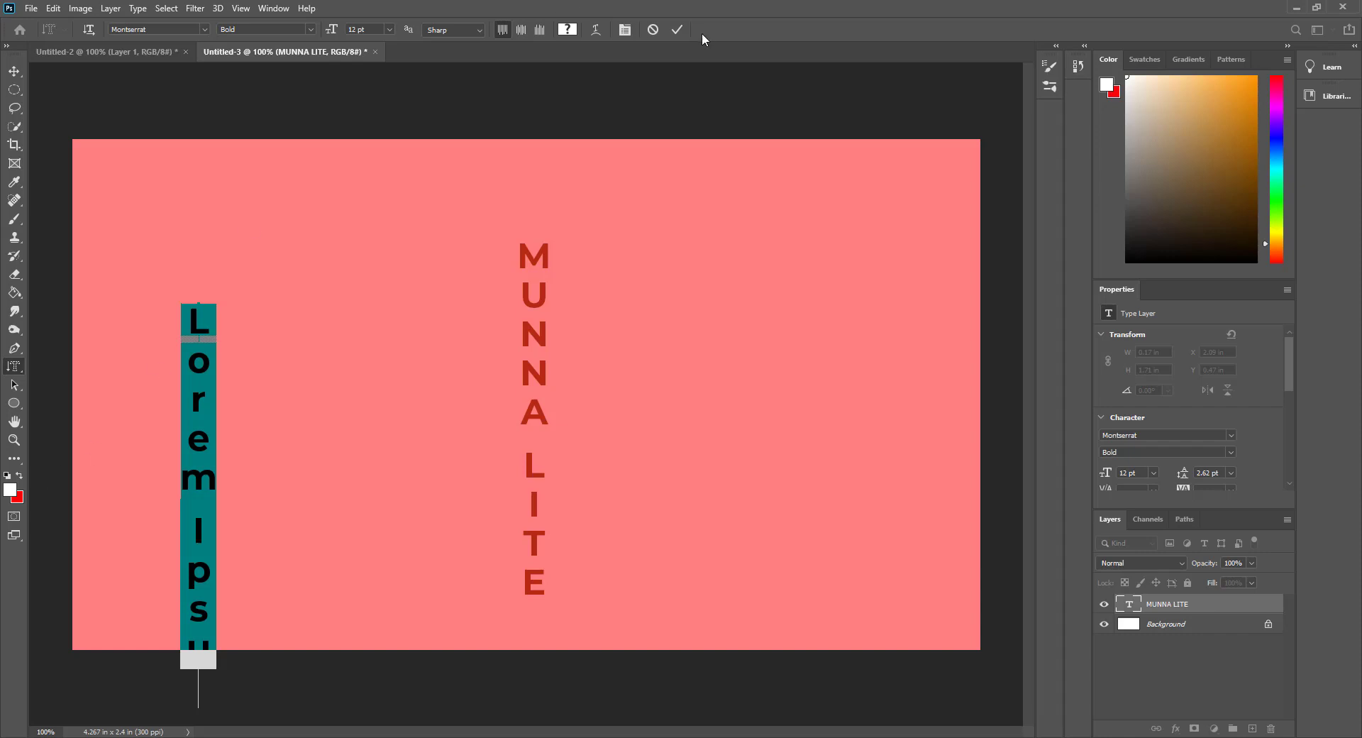
left_click(657, 29)
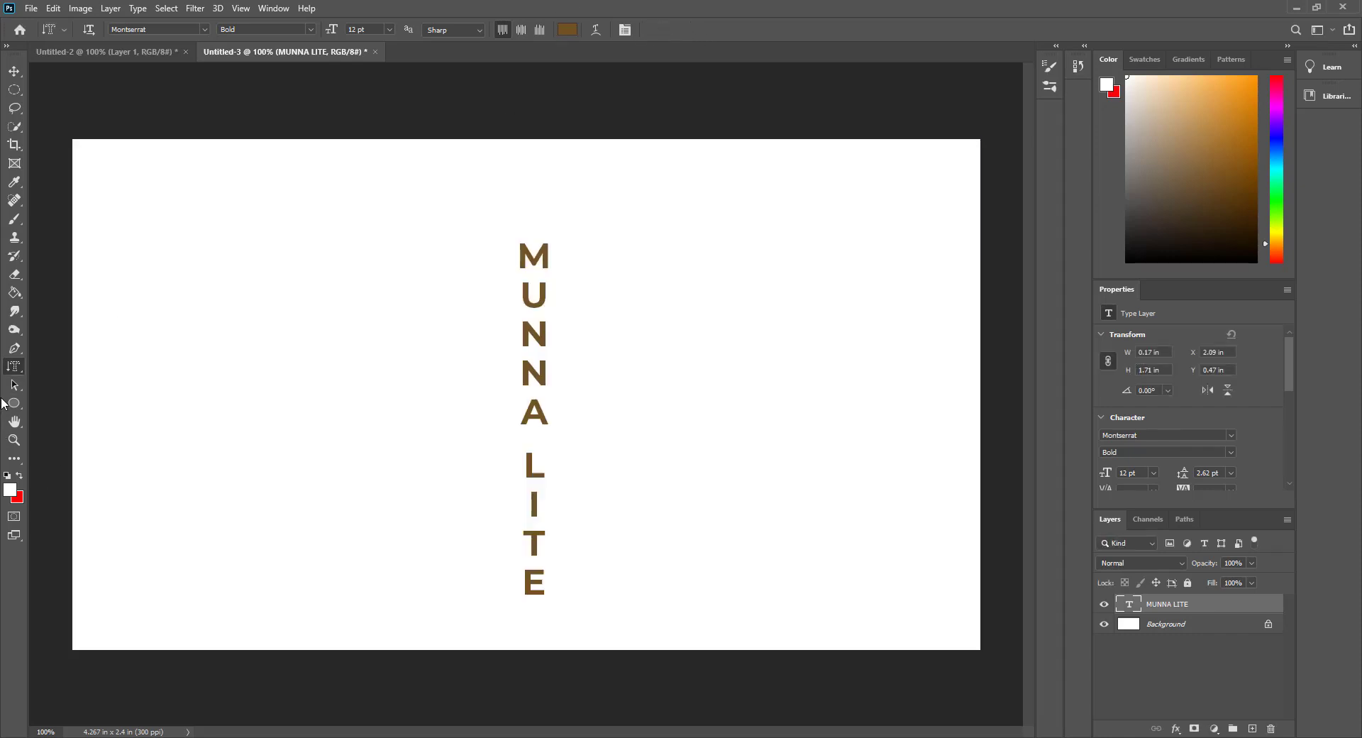
Try "Lorem Ipsum" mask text with the Horizontal Type Mask tool, committing it as a selection while switching to the Untitled-2 document and back.
right_click(14, 366)
key("Escape")
left_click(287, 274)
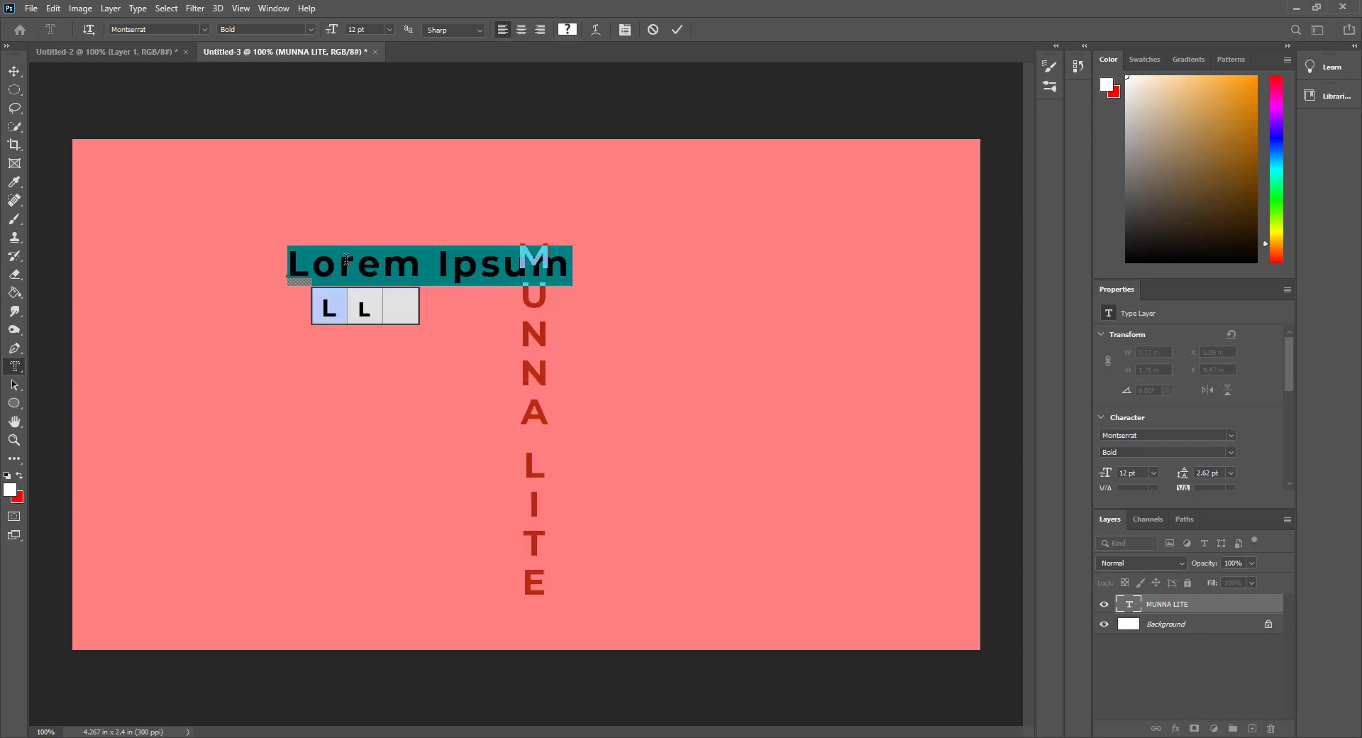
left_click(376, 267)
left_click_drag(312, 262, 641, 256)
key("ctrl+a")
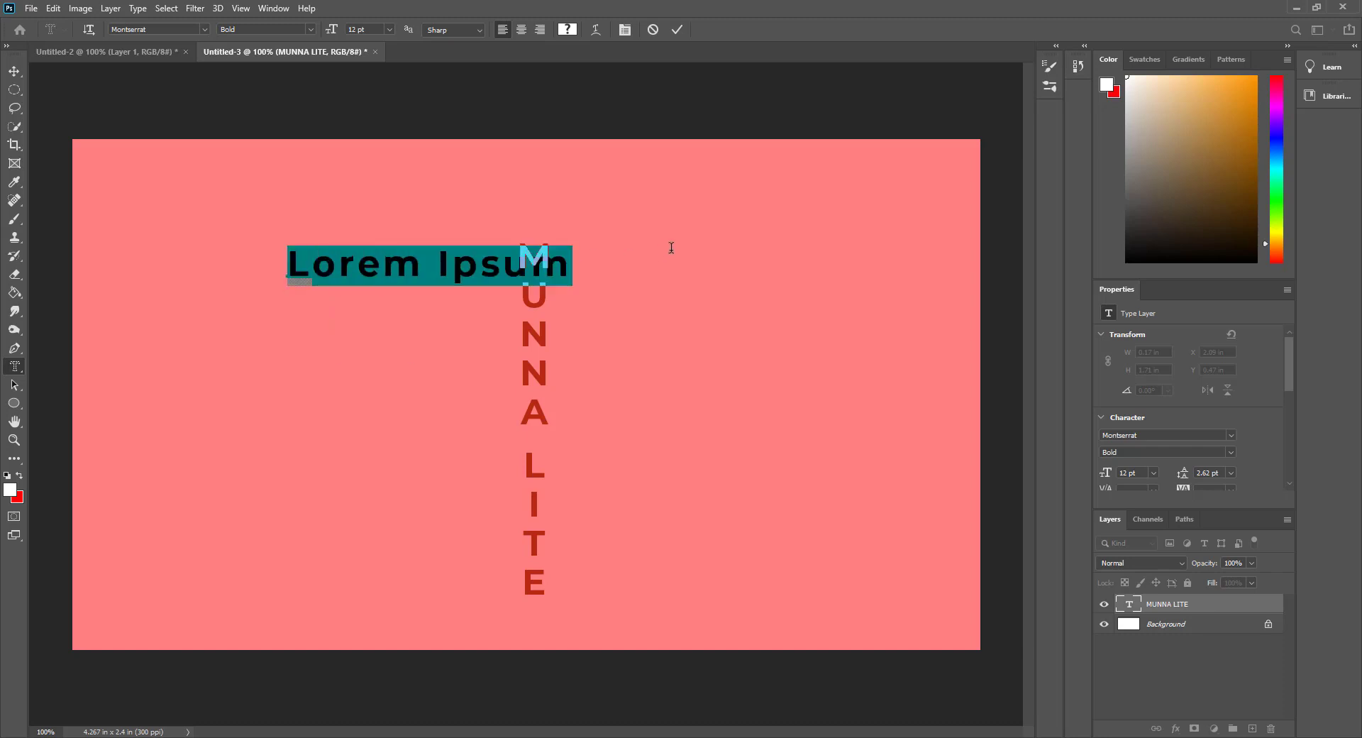
right_click(15, 366)
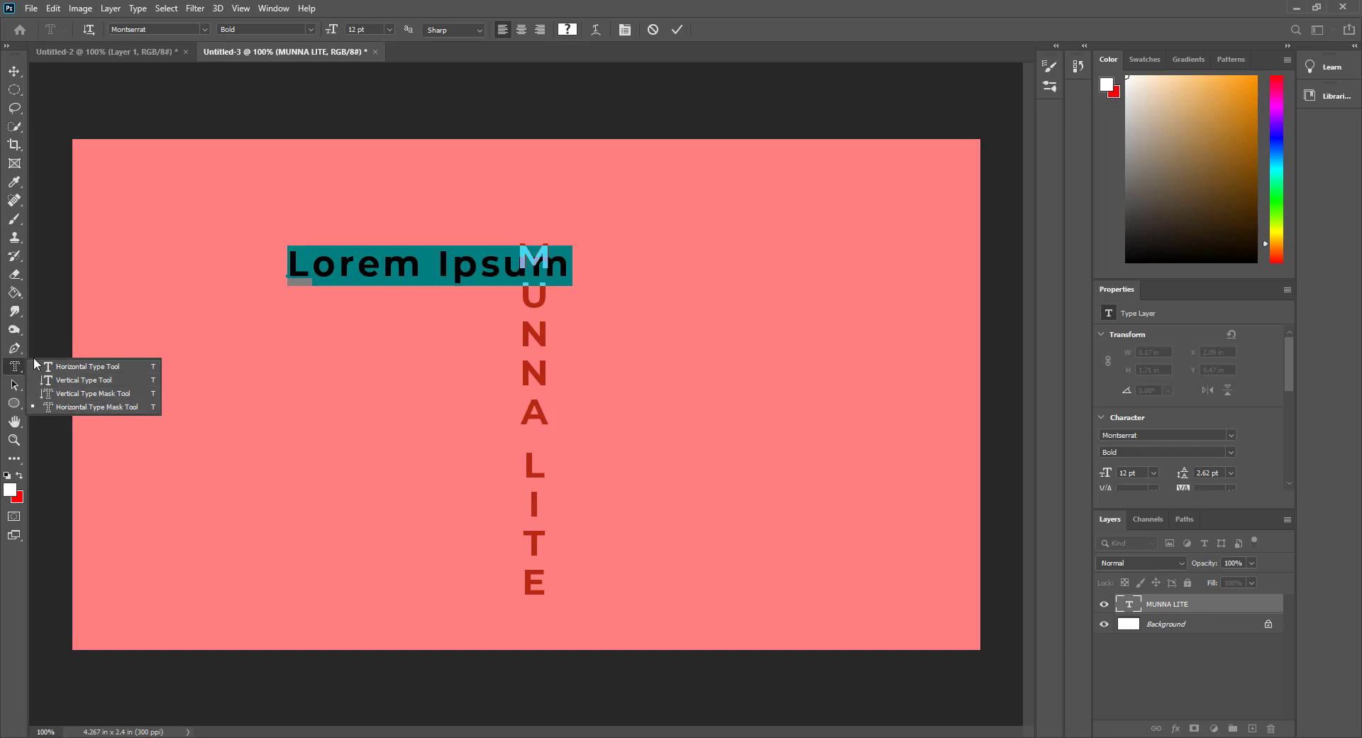
left_click(15, 366)
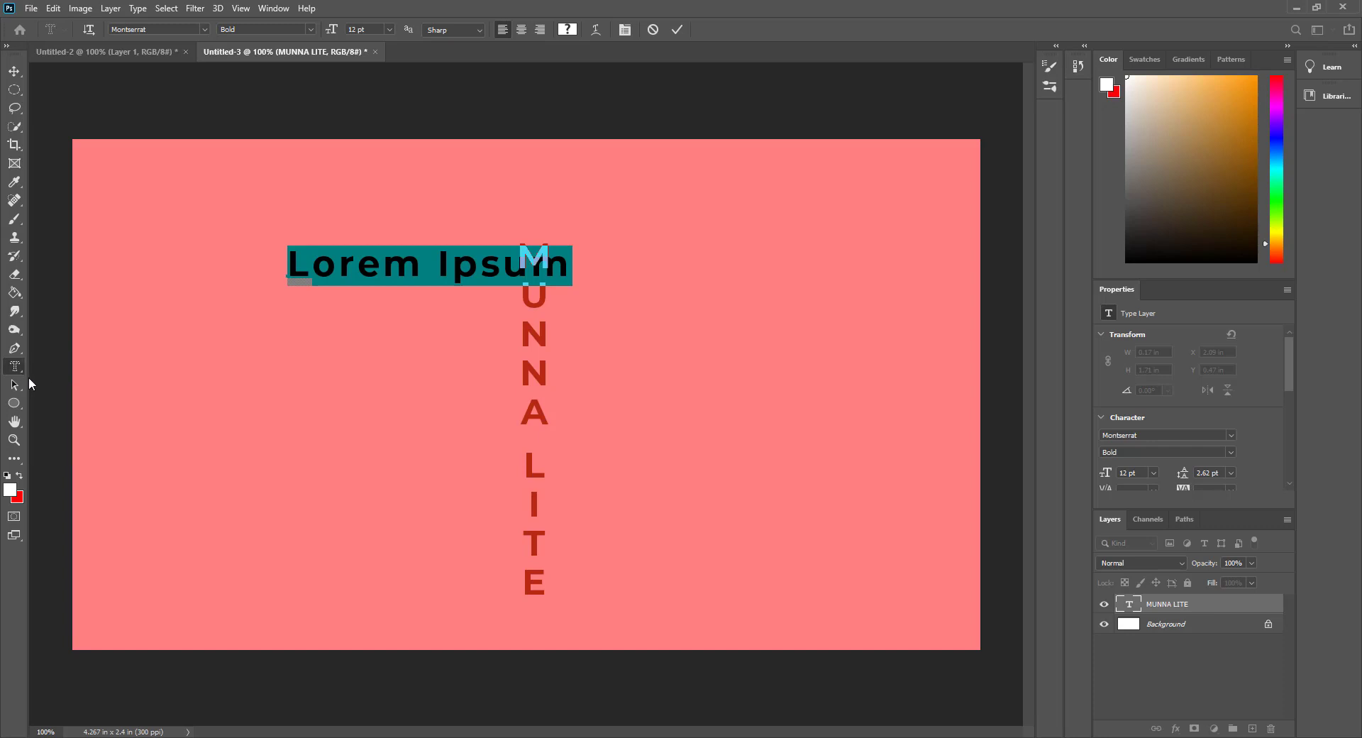
left_click(143, 52)
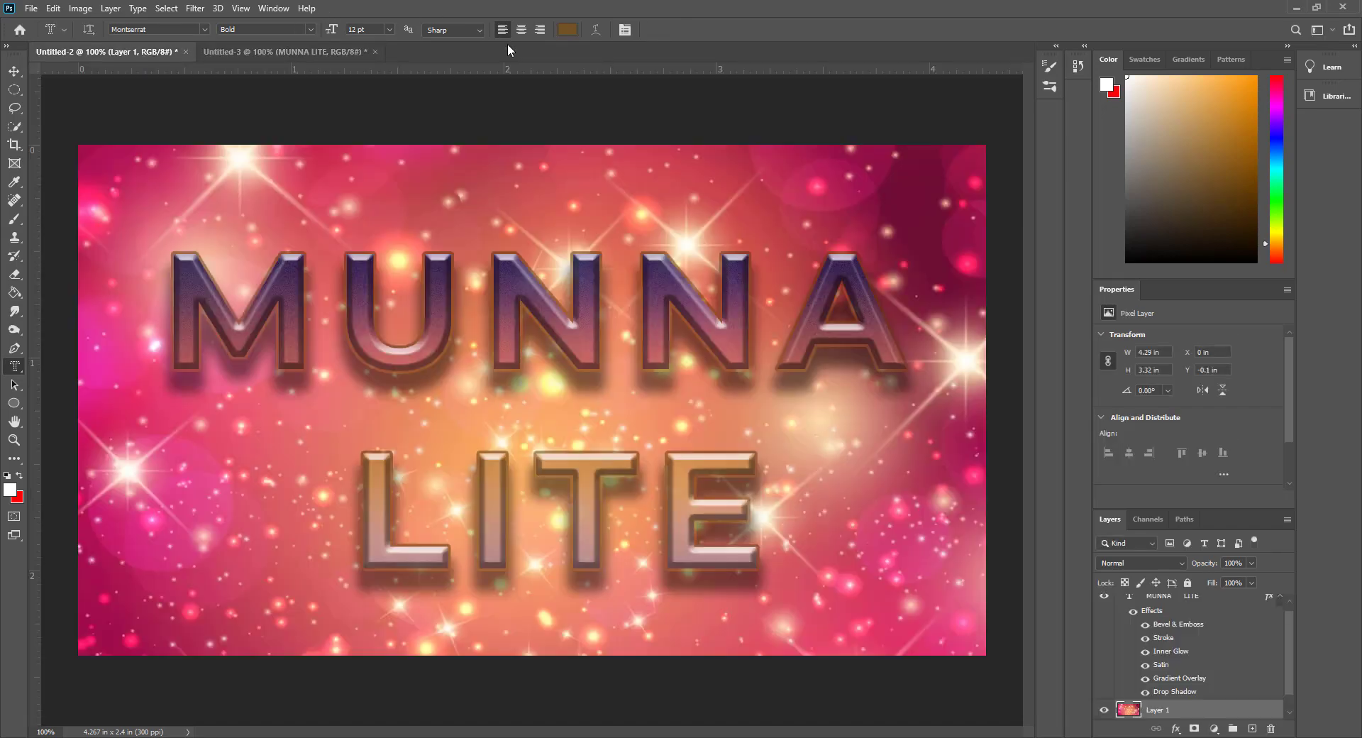
left_click(263, 55)
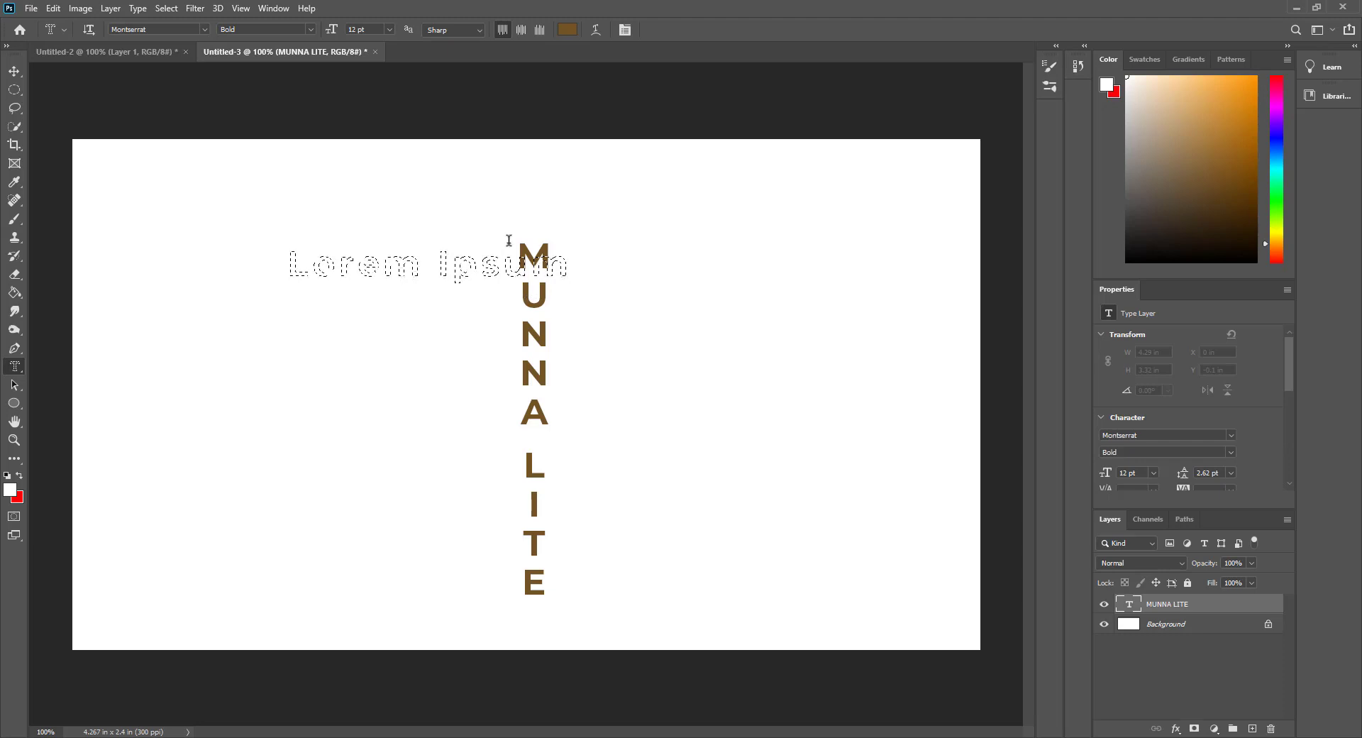
Clear the "Lorem Ipsum" selection and delete the vertical "MUNNA LITE" text layer.
left_click(16, 73)
key("Delete")
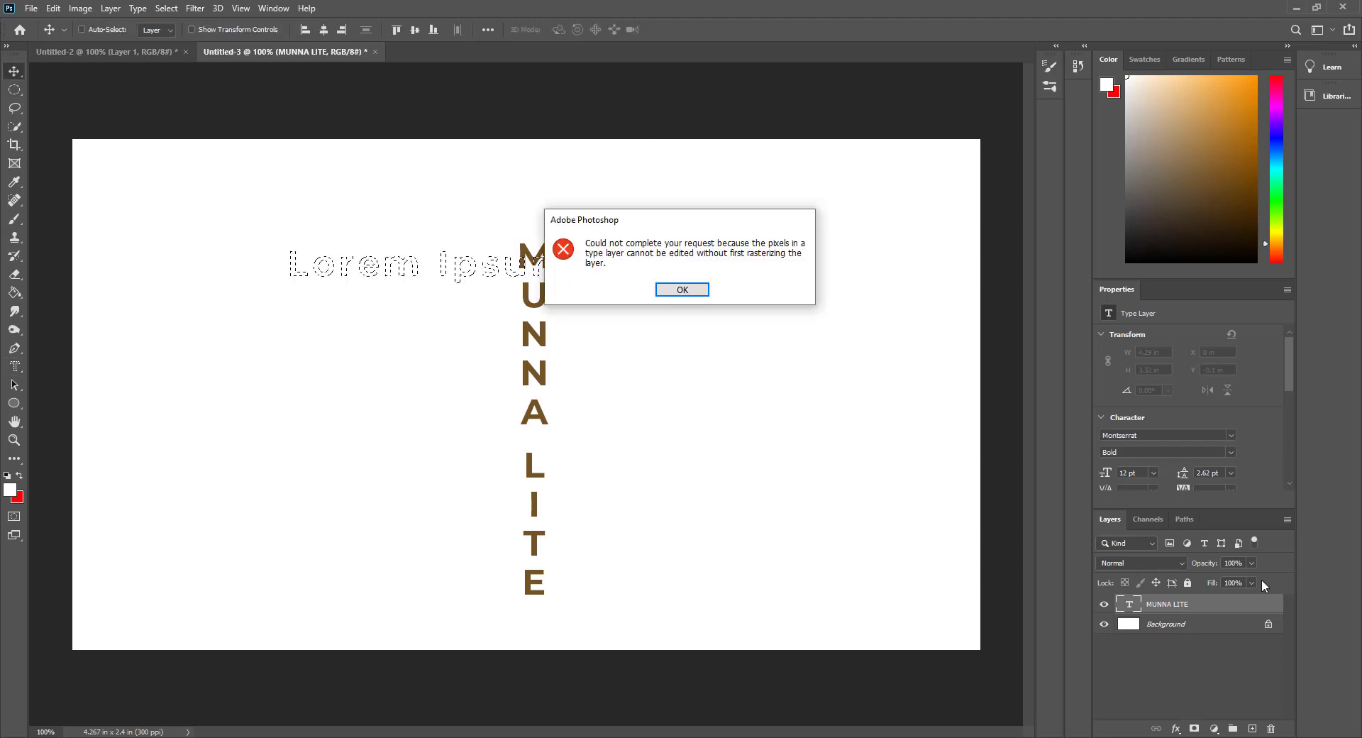
left_click(669, 292)
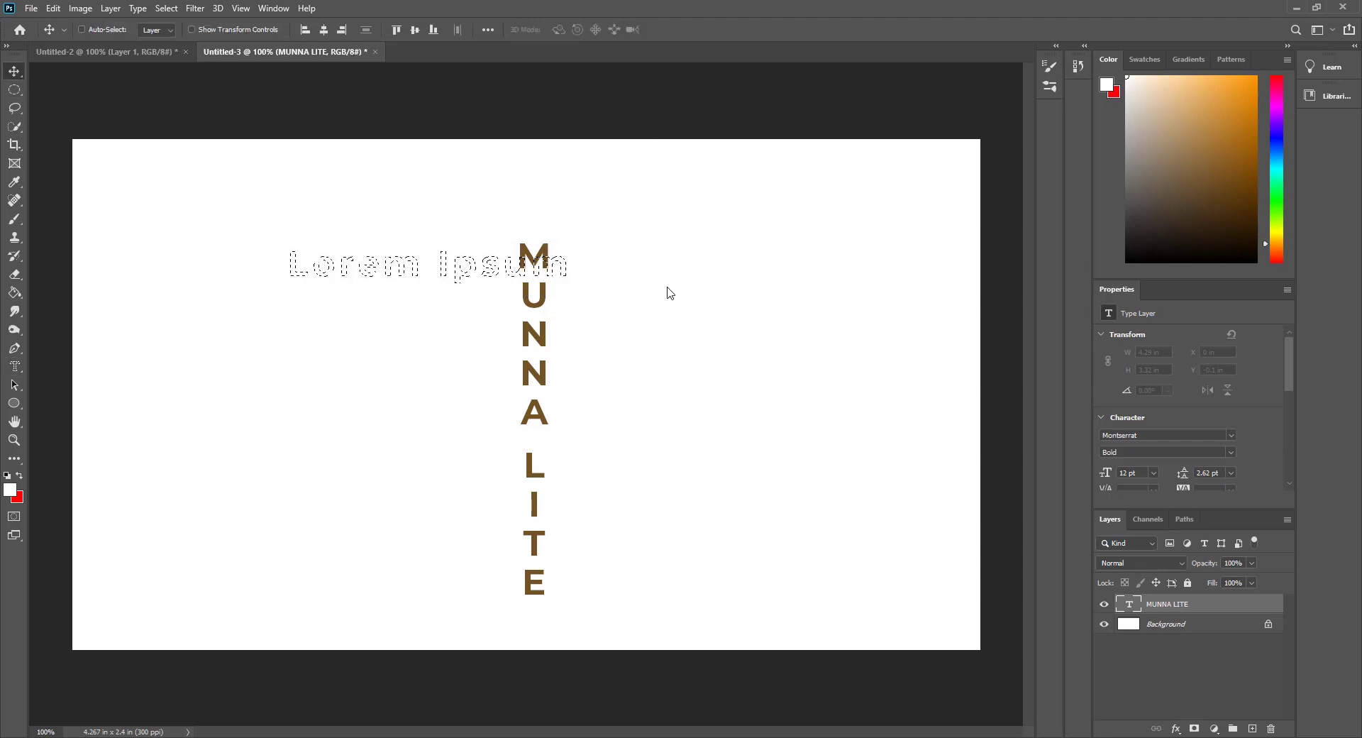
key("ctrl+d")
key("Delete")
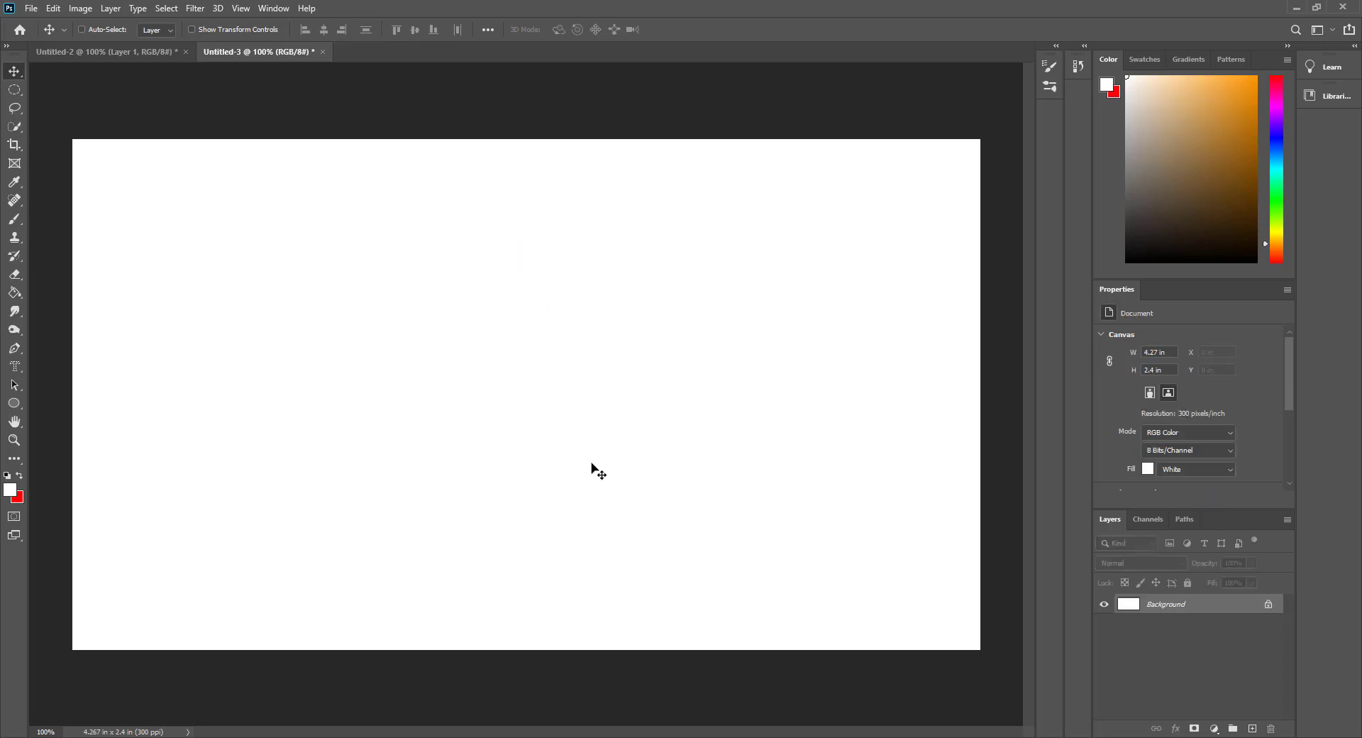
Try placing horizontal type mask text near the blank canvas's upper-left corner, and discard it.
key("t")
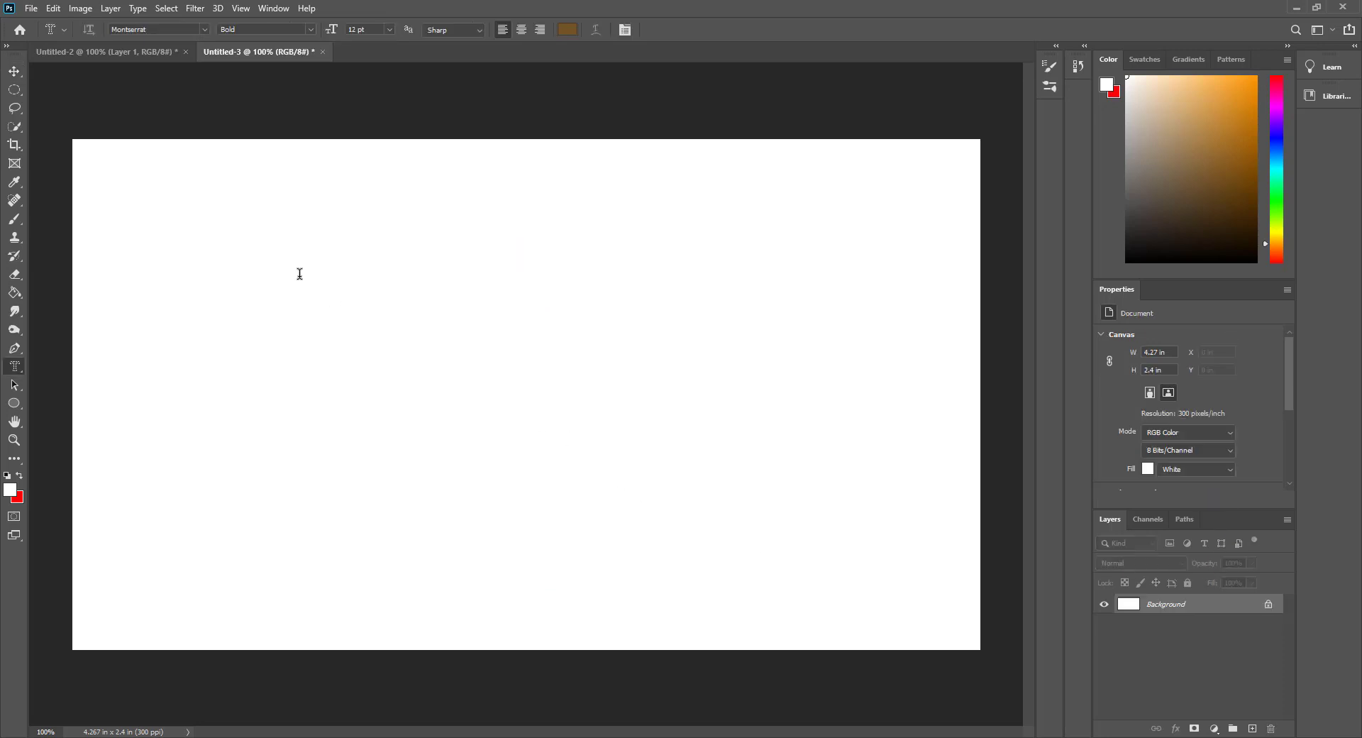
left_click(126, 186)
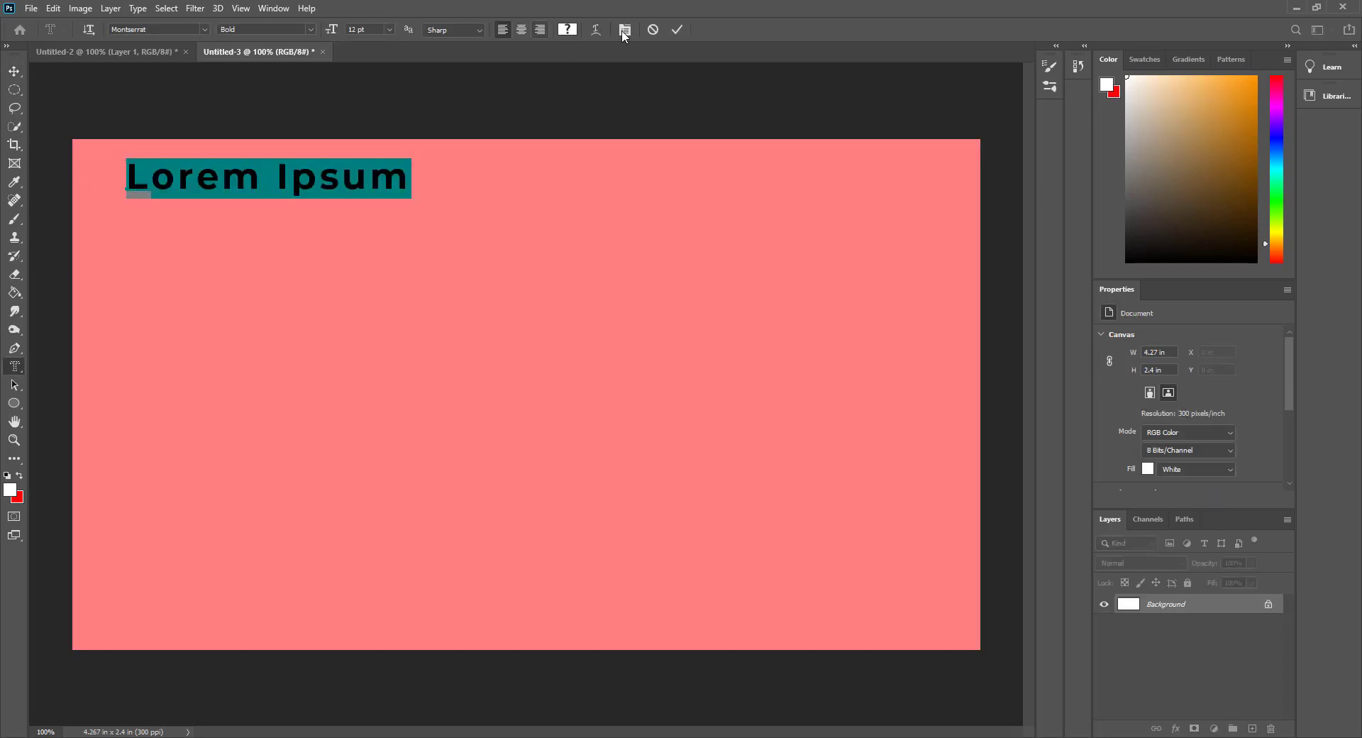
left_click(653, 29)
right_click(16, 368)
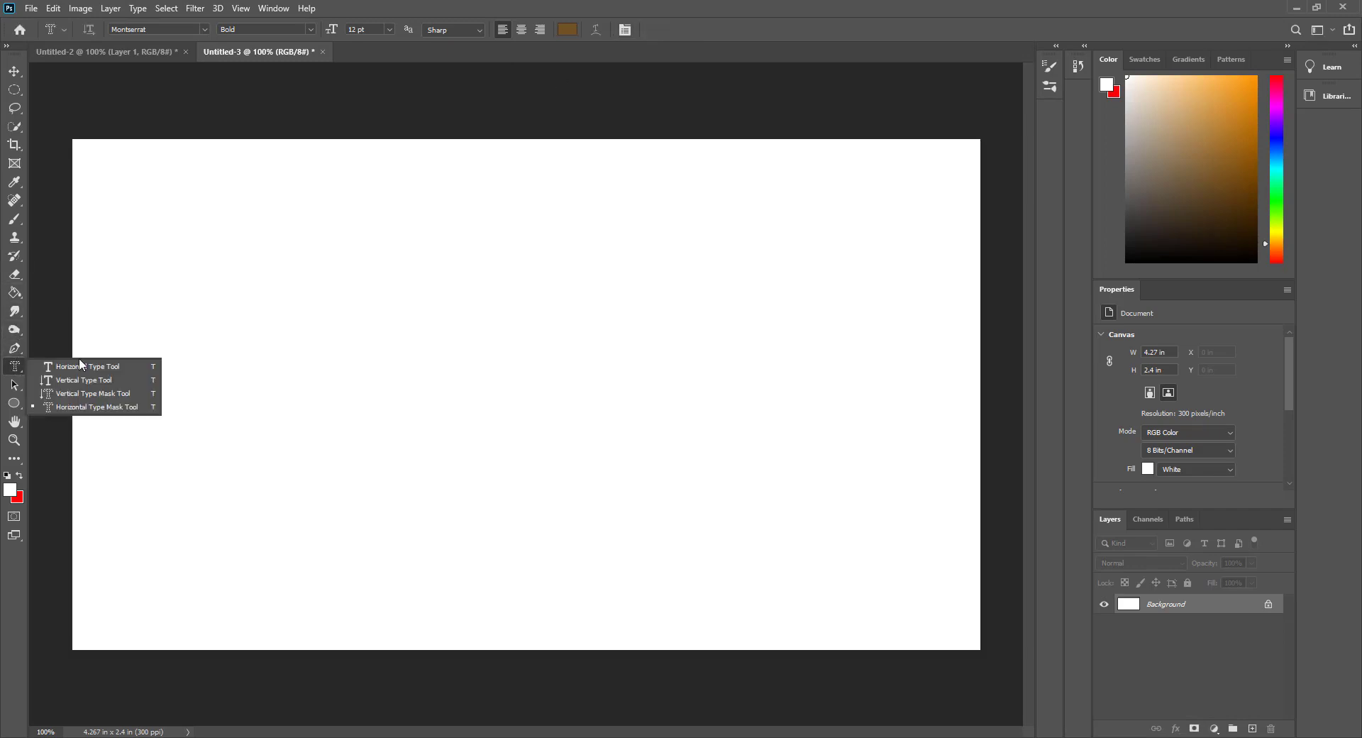
Try a placeholder paragraph text box across the upper canvas with the Horizontal Type tool, and delete its layer.
left_click(81, 359)
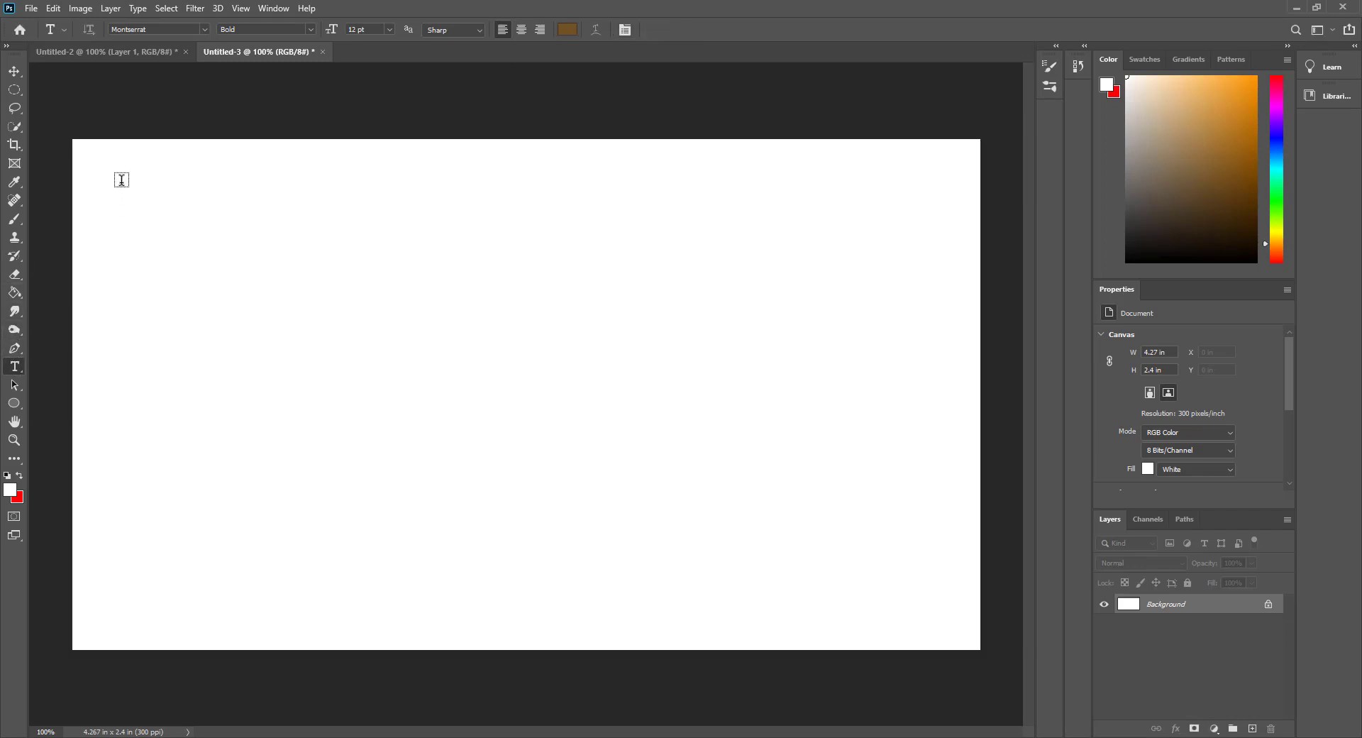
left_click_drag(121, 181, 917, 519)
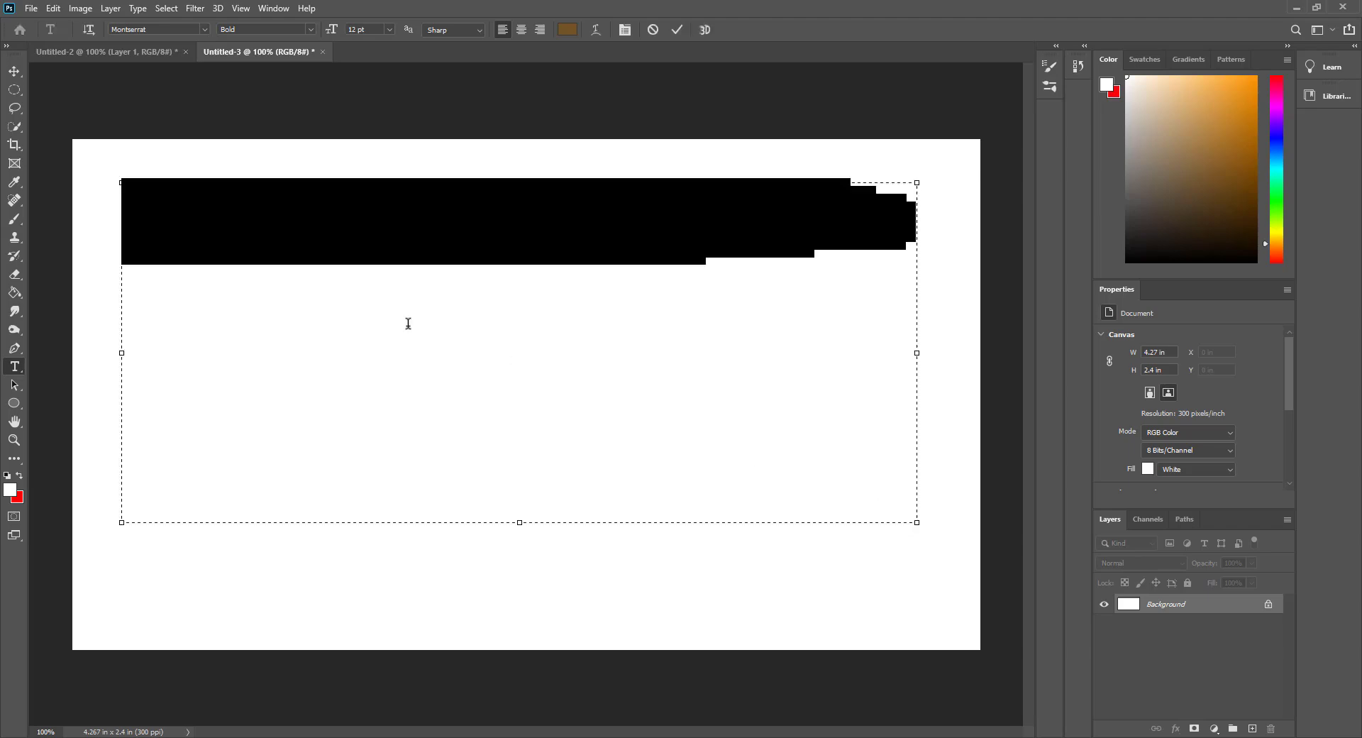
left_click(465, 243)
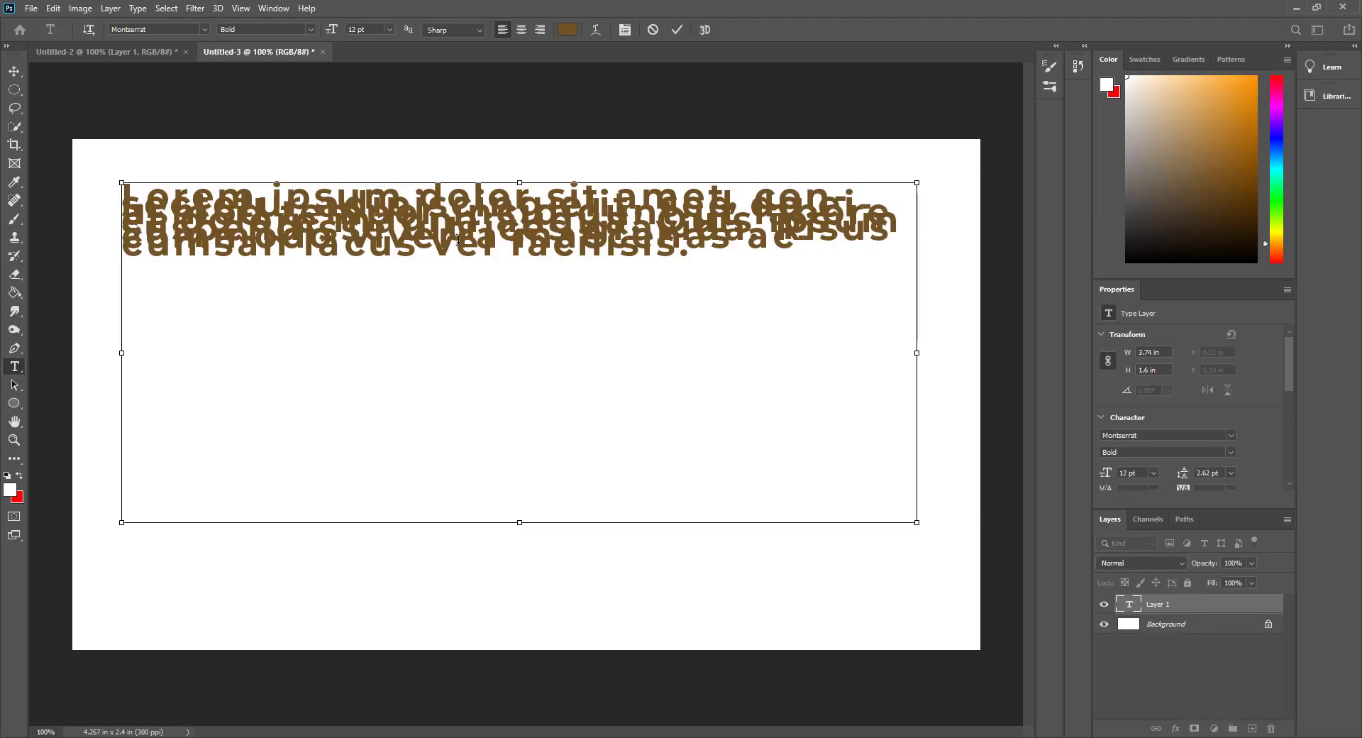
key("ctrl+a")
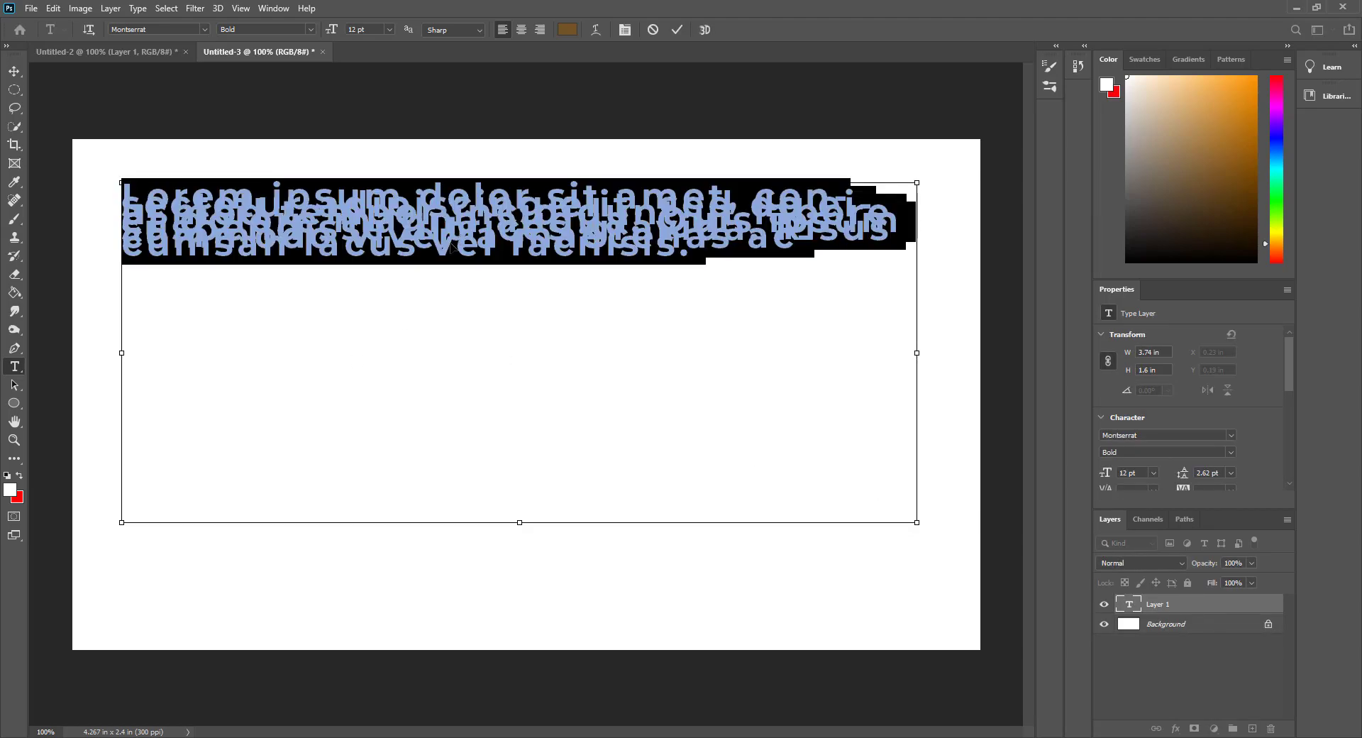
left_click(19, 70)
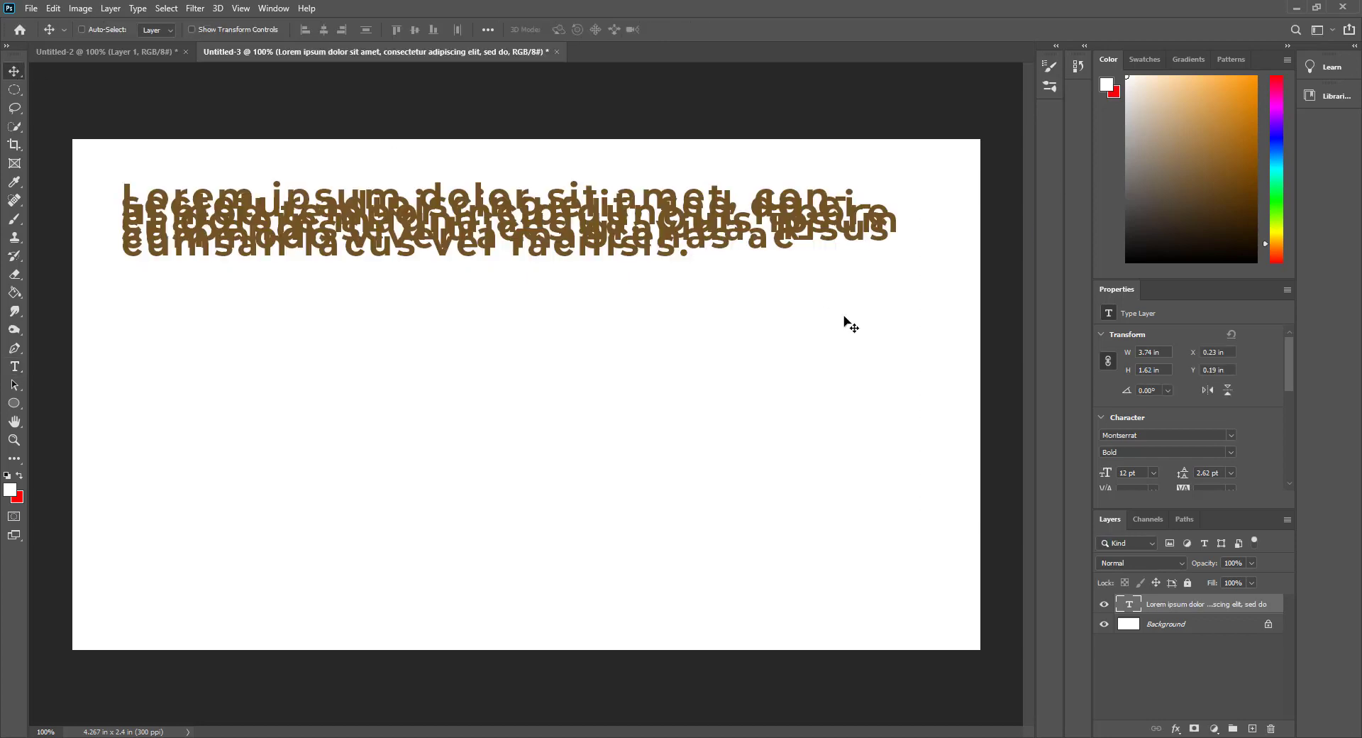
key("Delete")
Place horizontal point text near the canvas's upper-left corner reading "Lorem Ipsum SDFNERDGKJHKEDKJ", and commit it.
key("t")
left_click(162, 230)
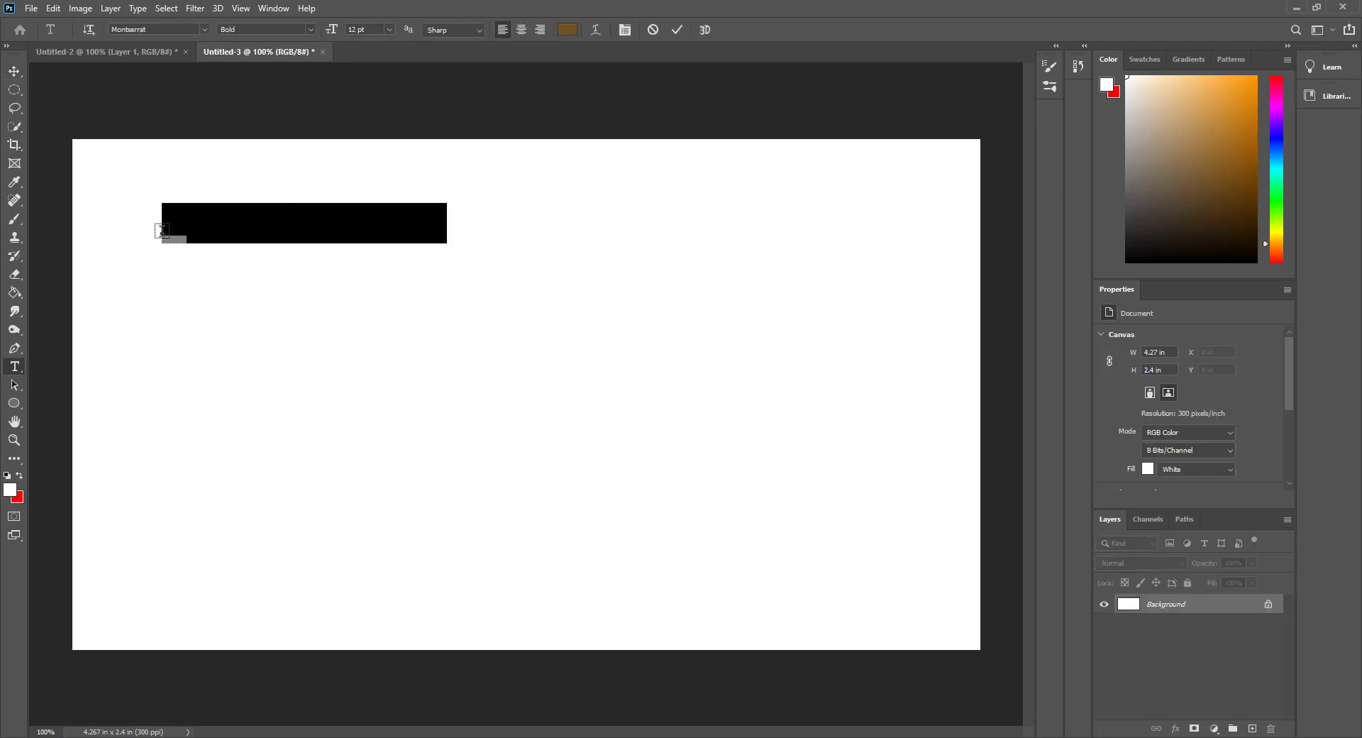
left_click(267, 218)
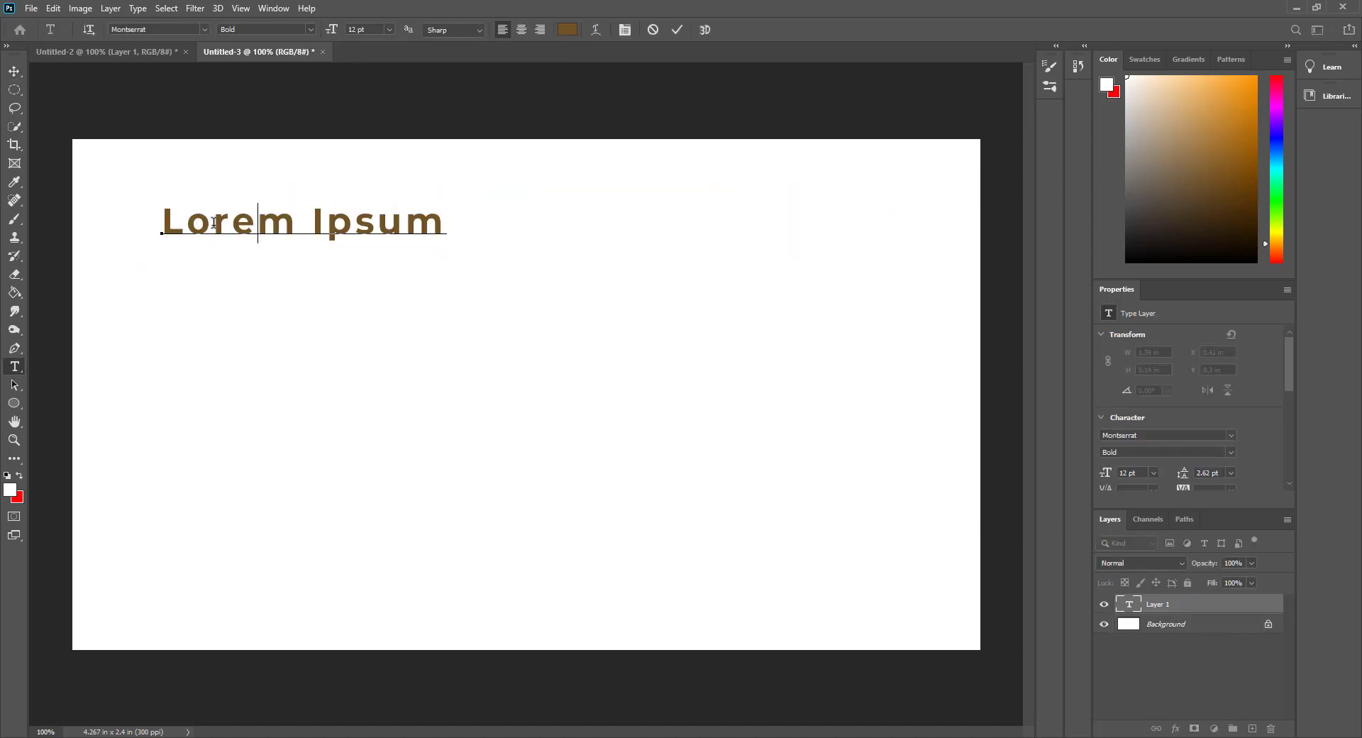
type("SDFNERDGKJHKEDKJFG")
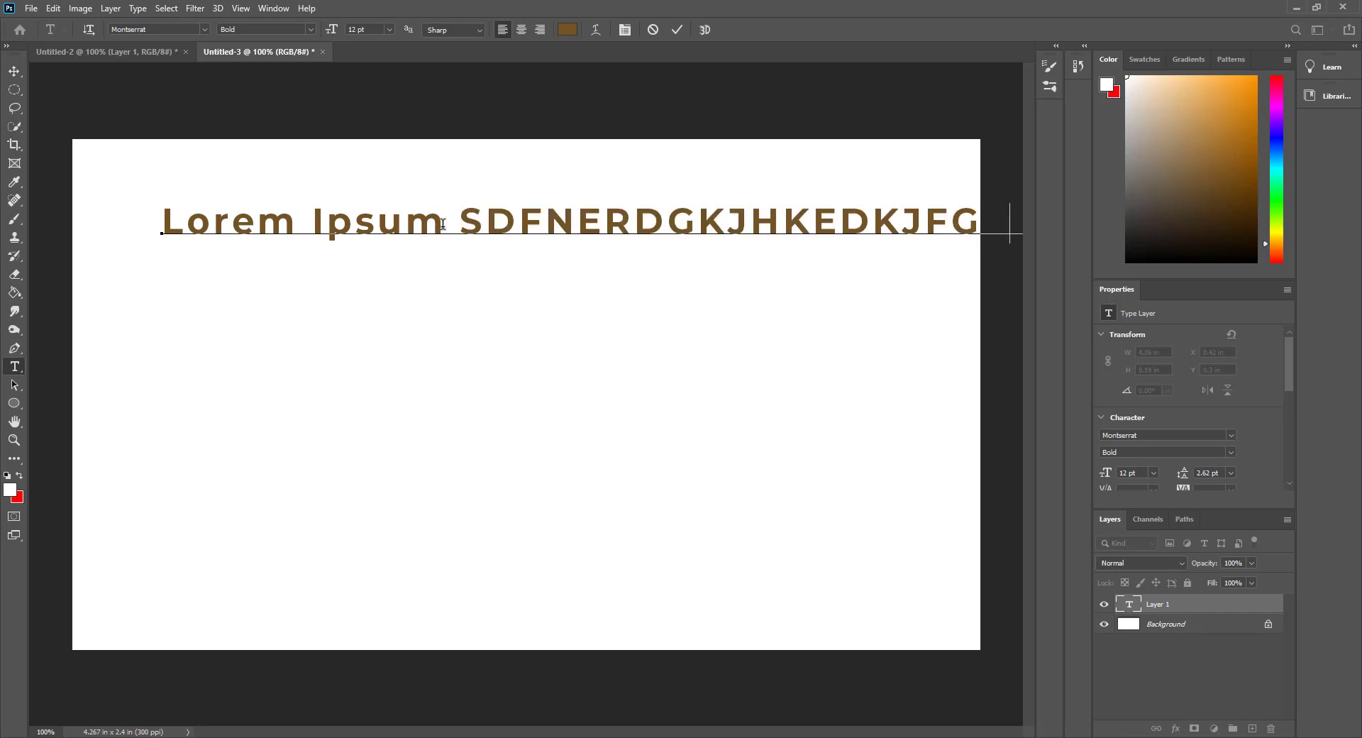
key("BackSpace")
key("BackSpace")
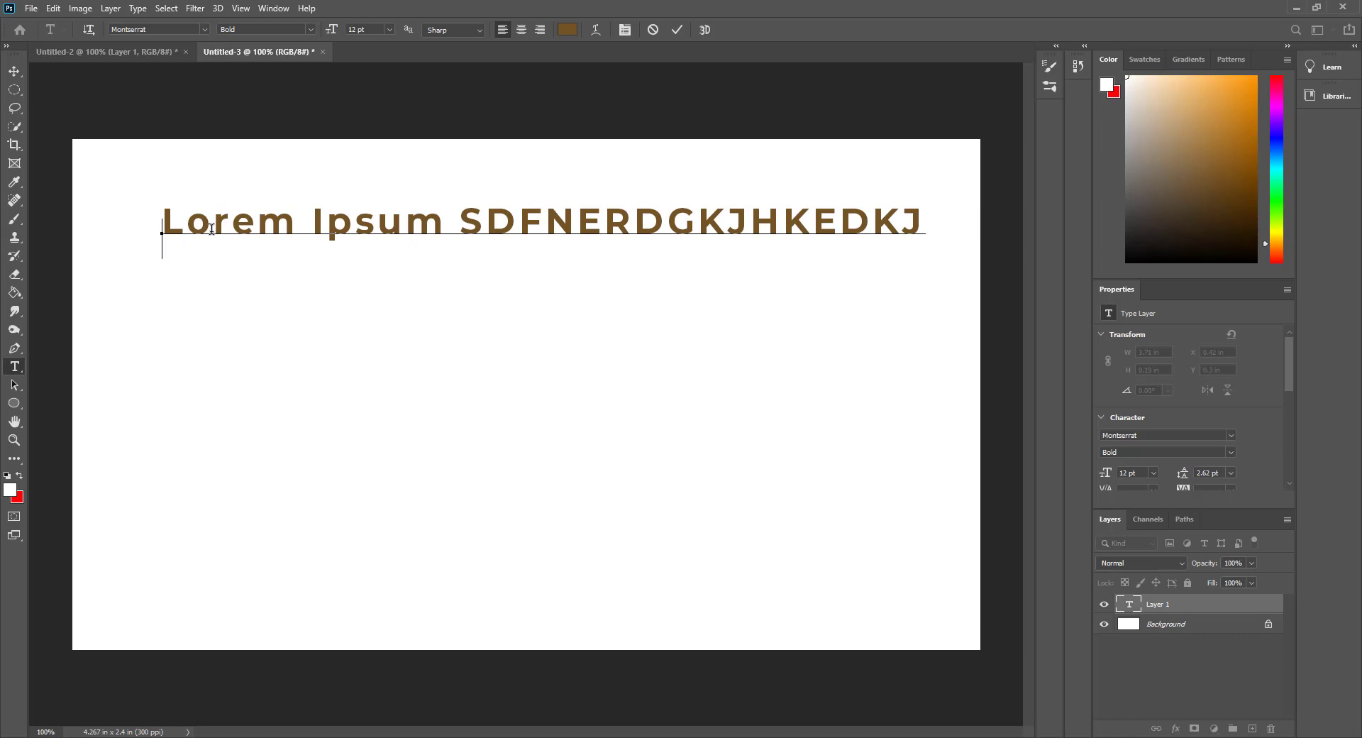
key("shift+Right")
key("Left")
left_click(76, 82)
Reopen the text line for editing and try adding a second line of "HG" filler letters beneath it.
left_click(197, 217)
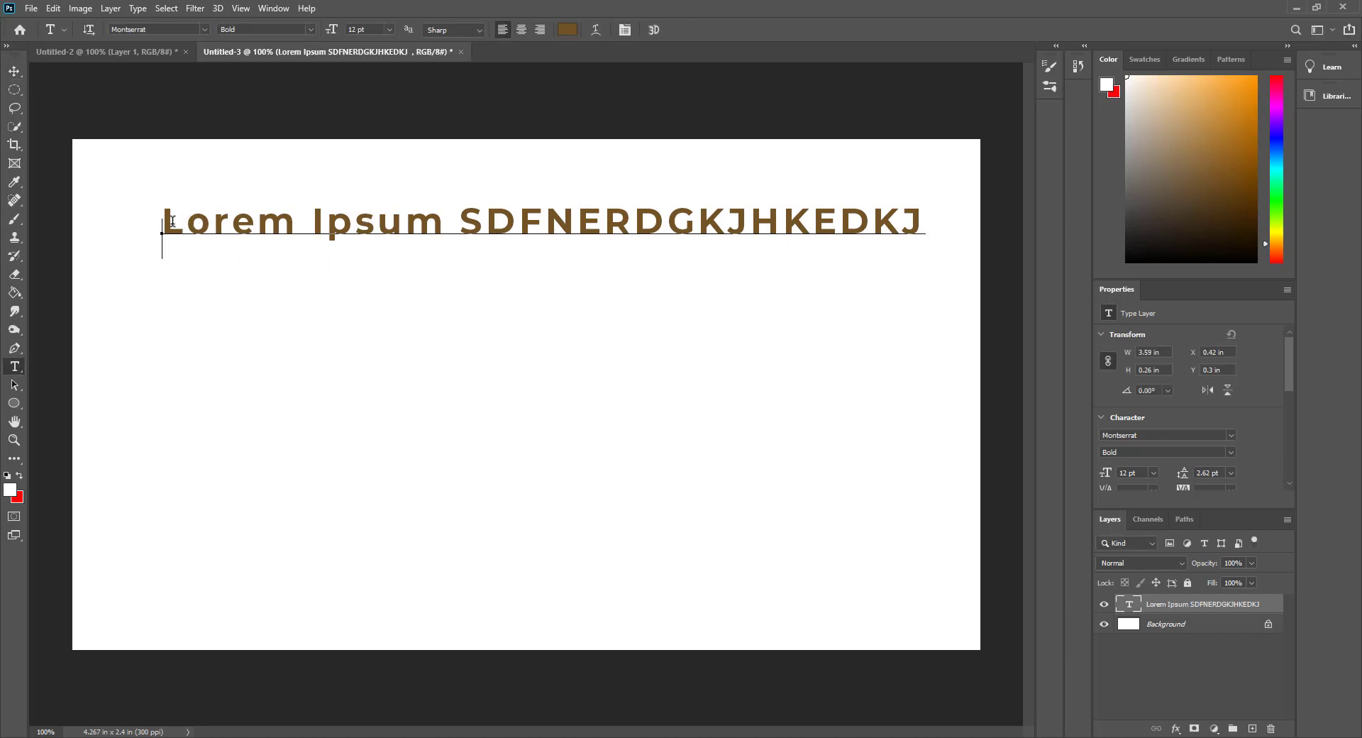
key("shift+Left")
key("Left")
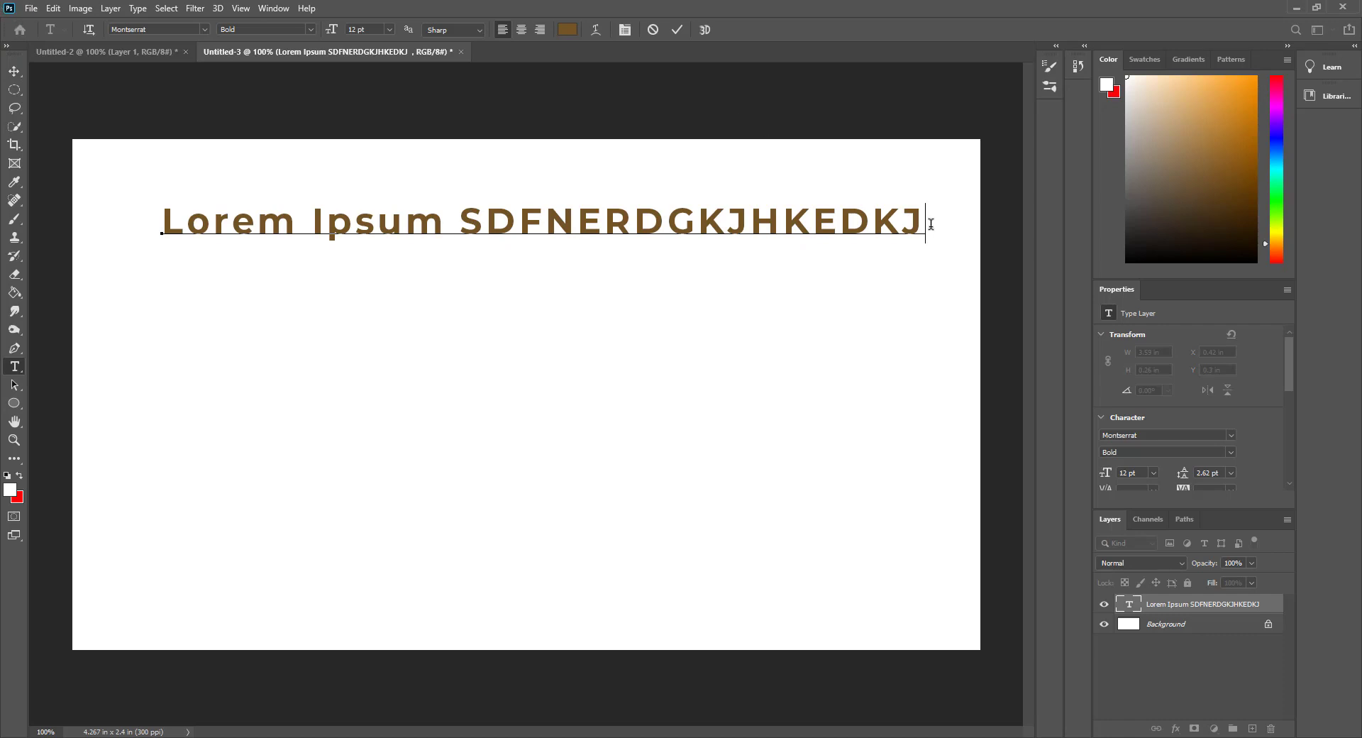
key("Home")
type("HGGHGHGHGHGH")
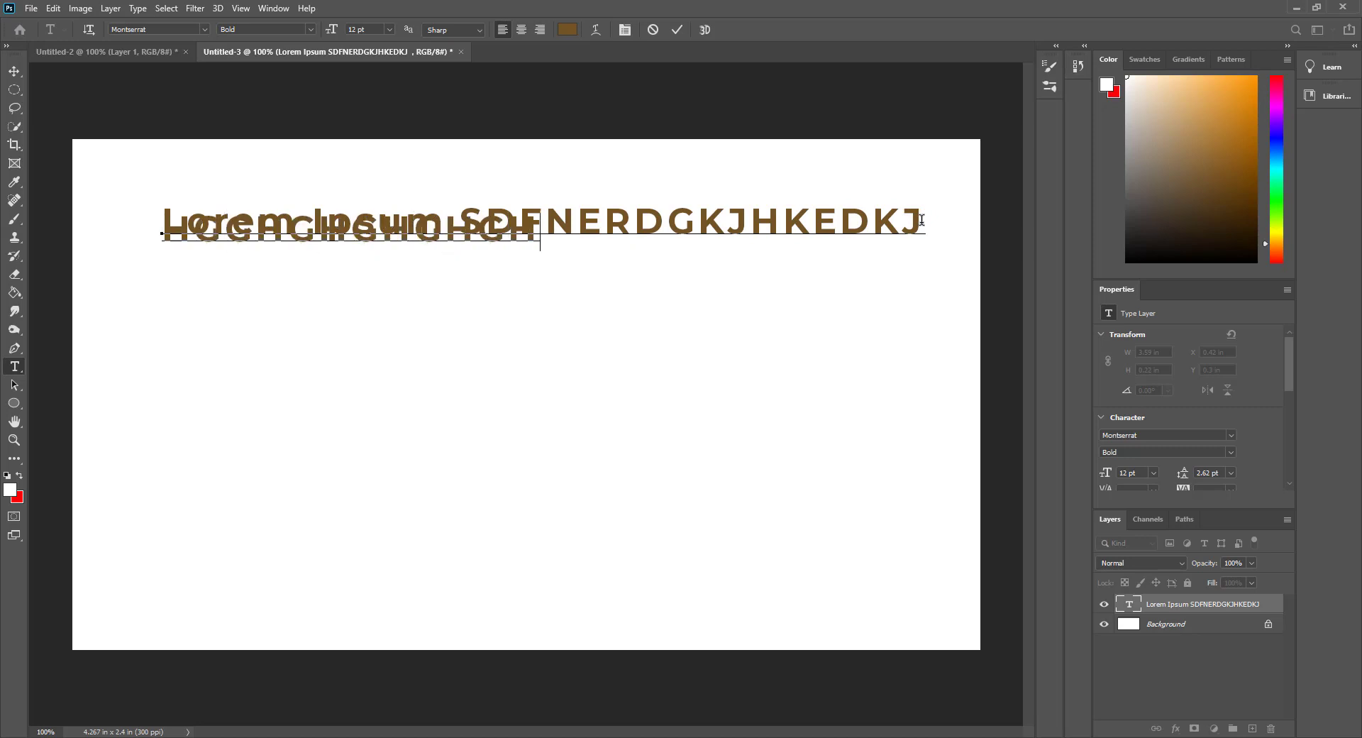
type("GHGH")
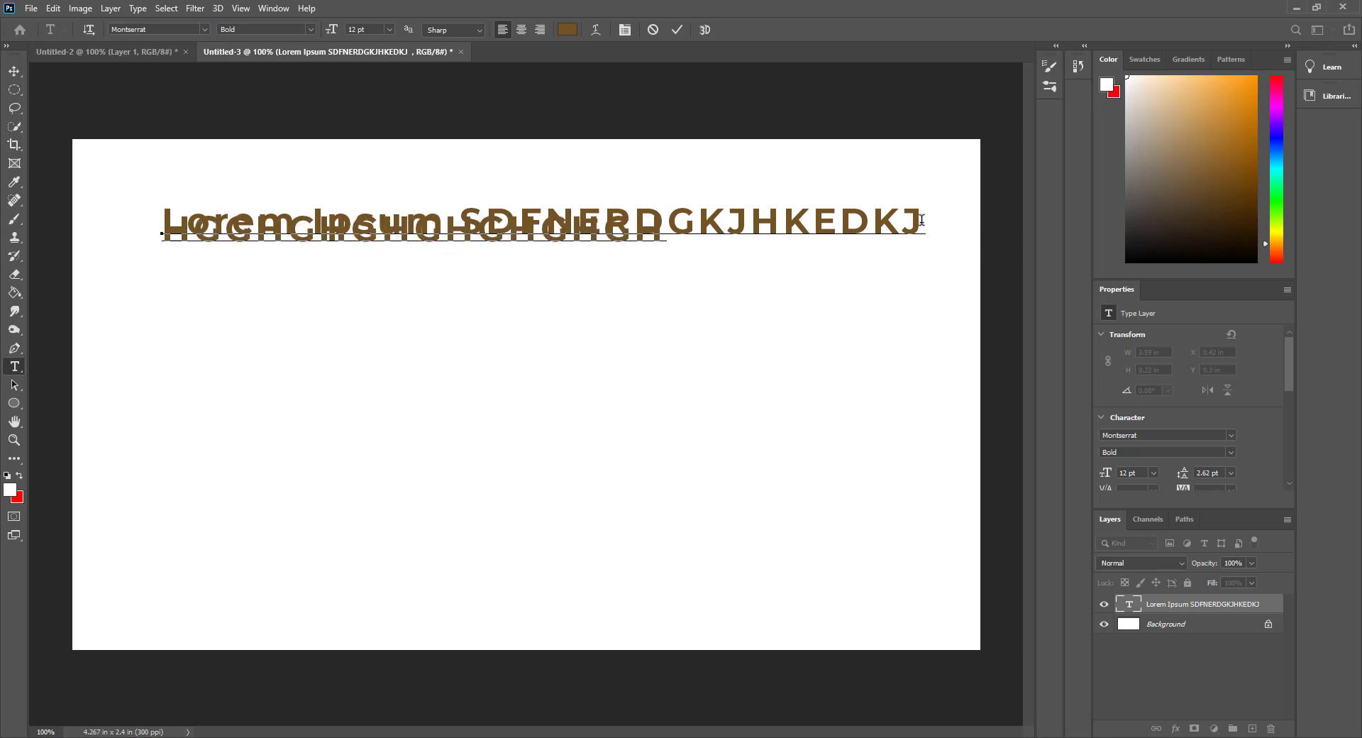
Trim the text to the single line "Lorem Ipsum SDFNERDGKJHKE", commit it, and select the Background layer.
key("Delete")
key("Left")
key("Left")
key("Left")
key("Left")
key("Left")
key("Left")
key("Left")
key("Left")
key("Left")
key("Left")
key("Left")
key("Left")
key("Left")
key("Left")
key("Left")
key("ctrl+z")
key("ctrl+z")
key("ctrl+z")
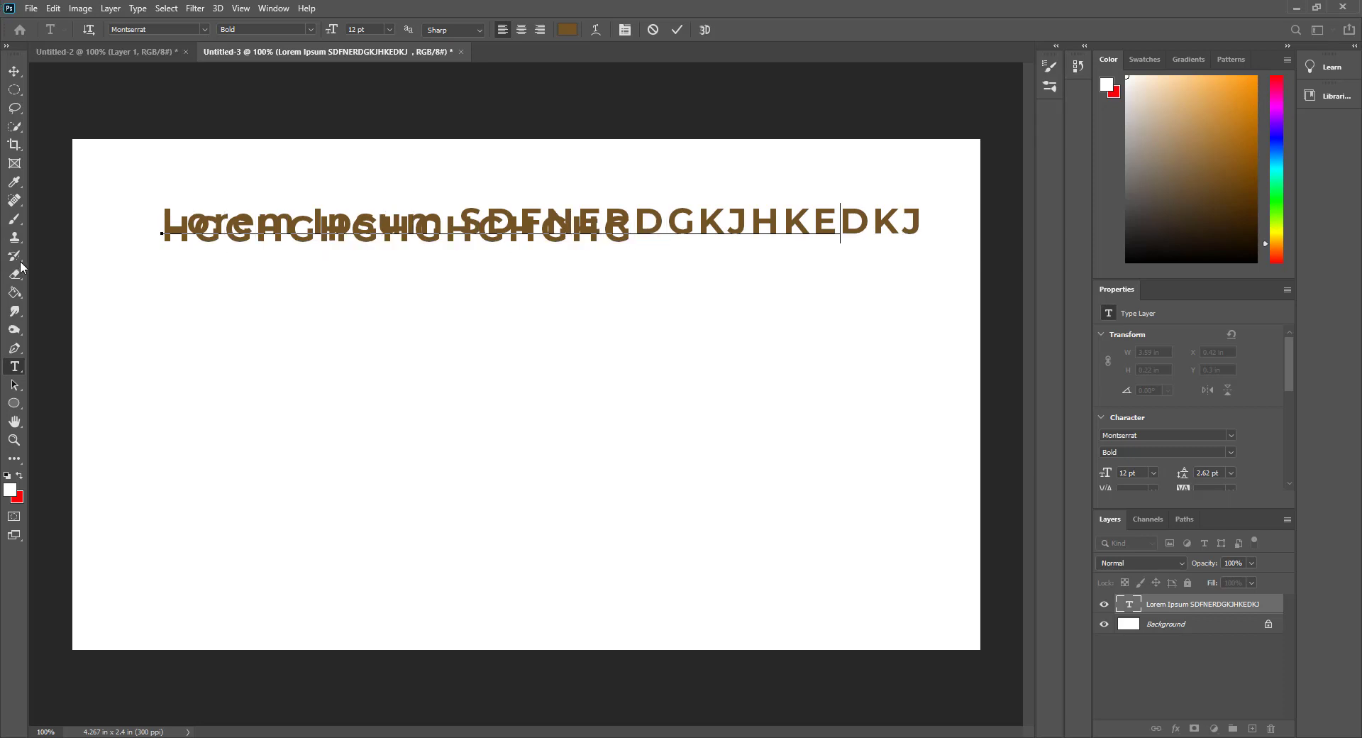
right_click(15, 366)
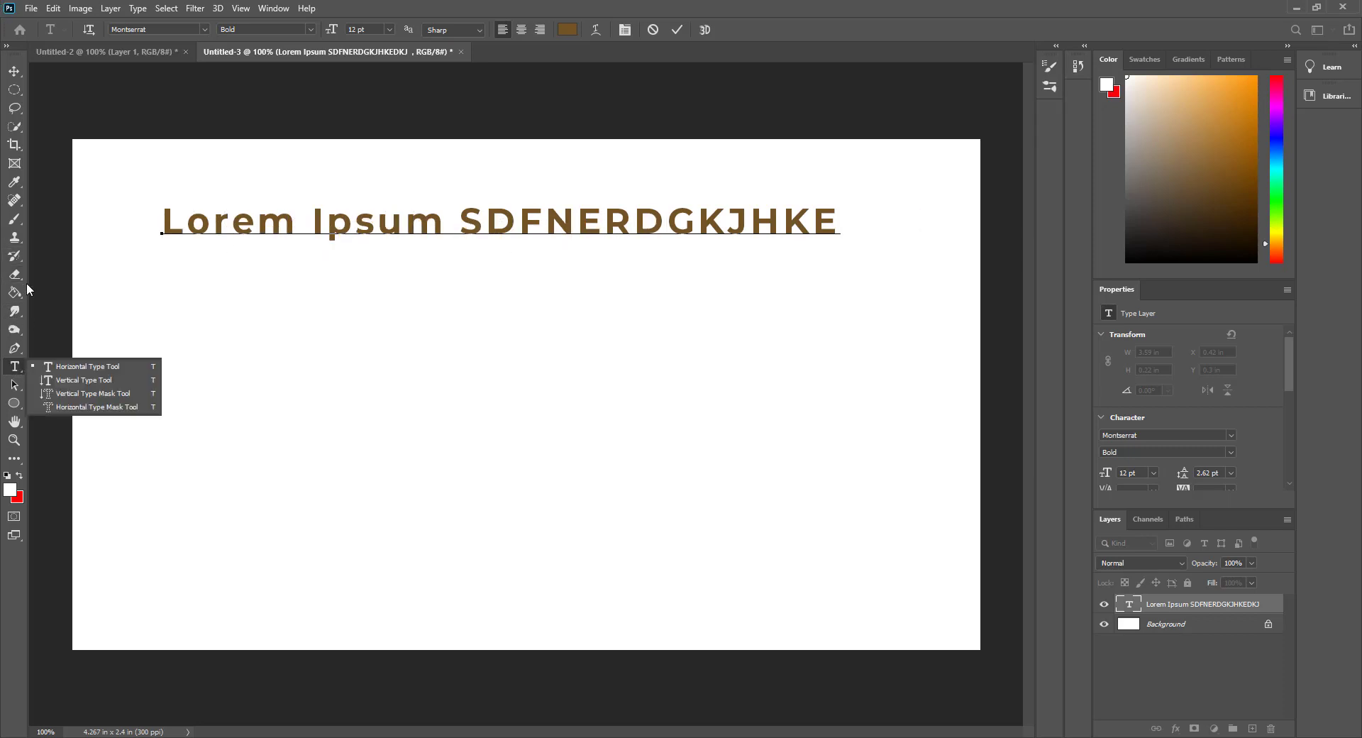
key("Escape")
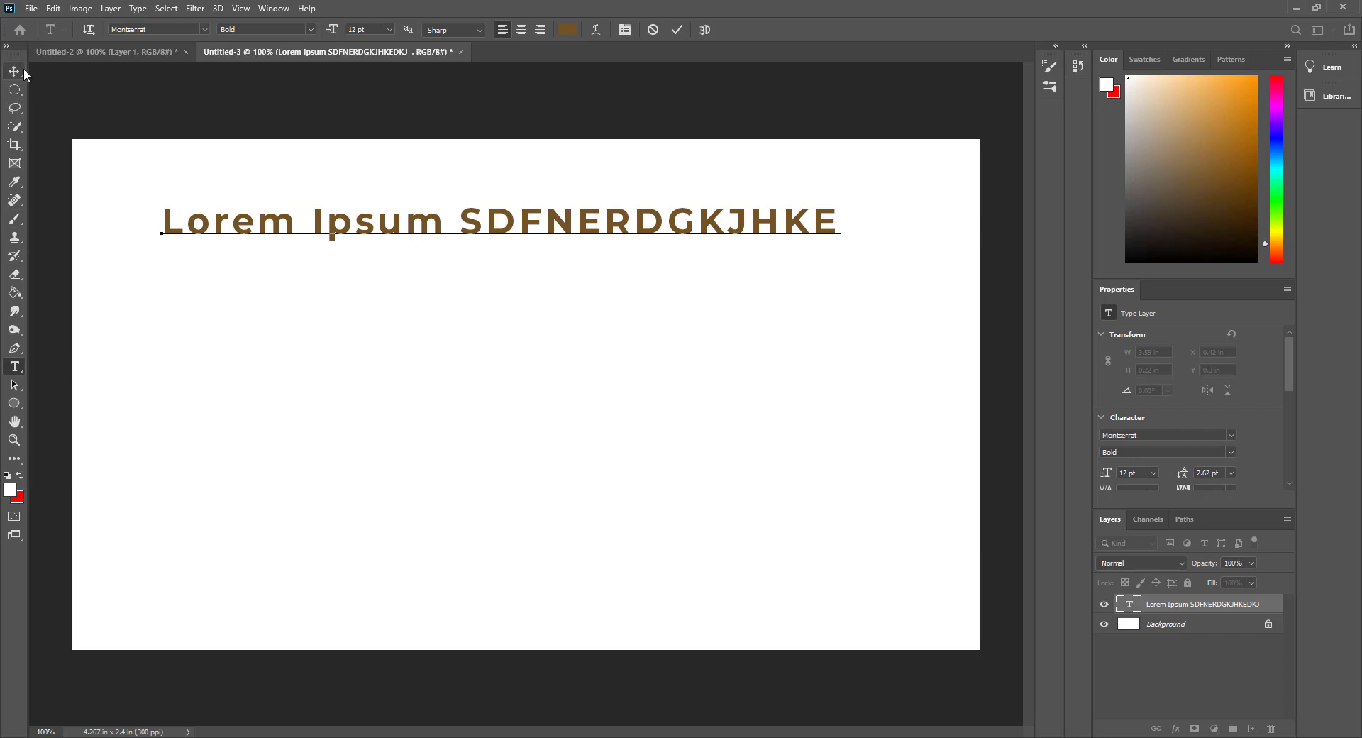
left_click(32, 8)
key("Escape")
left_click(1199, 623)
Create a new blank white document measuring 15.78 × 13 in at 72 pixels/inch.
left_click(31, 9)
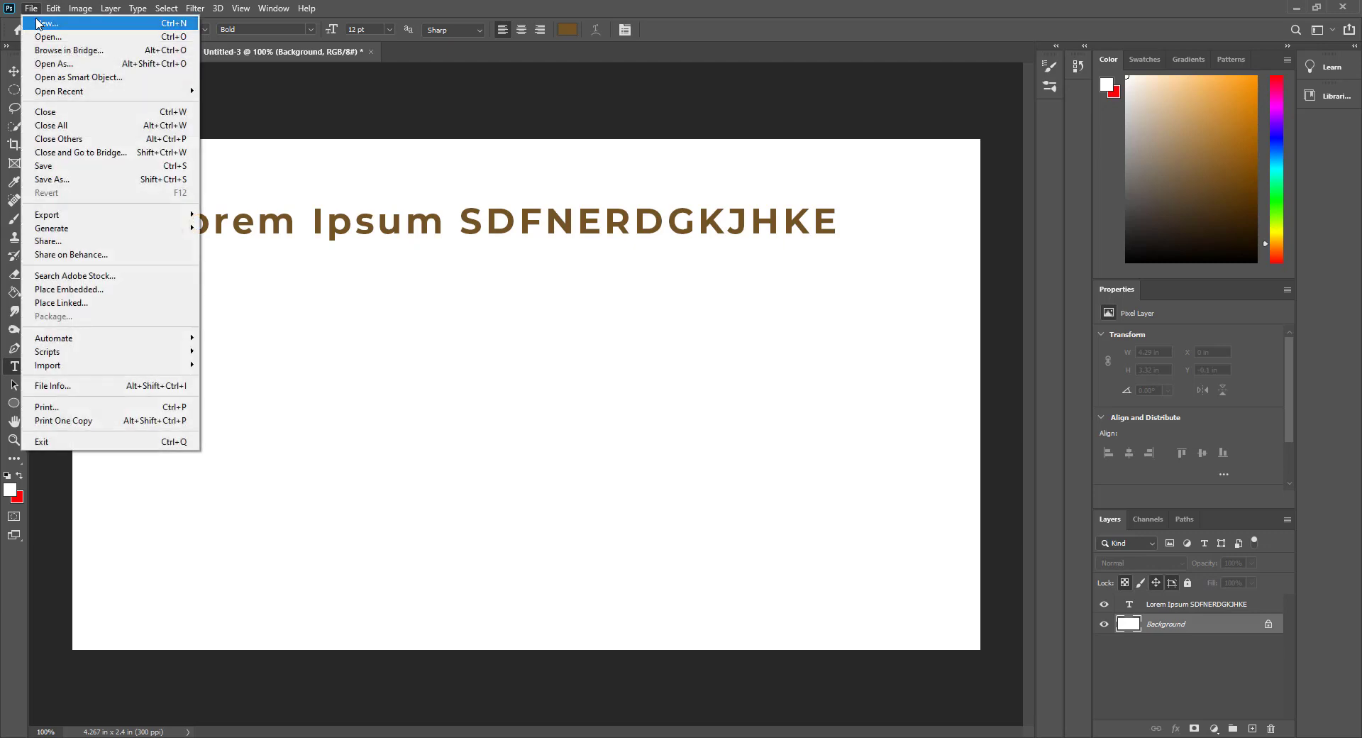
left_click(43, 23)
left_click(734, 251)
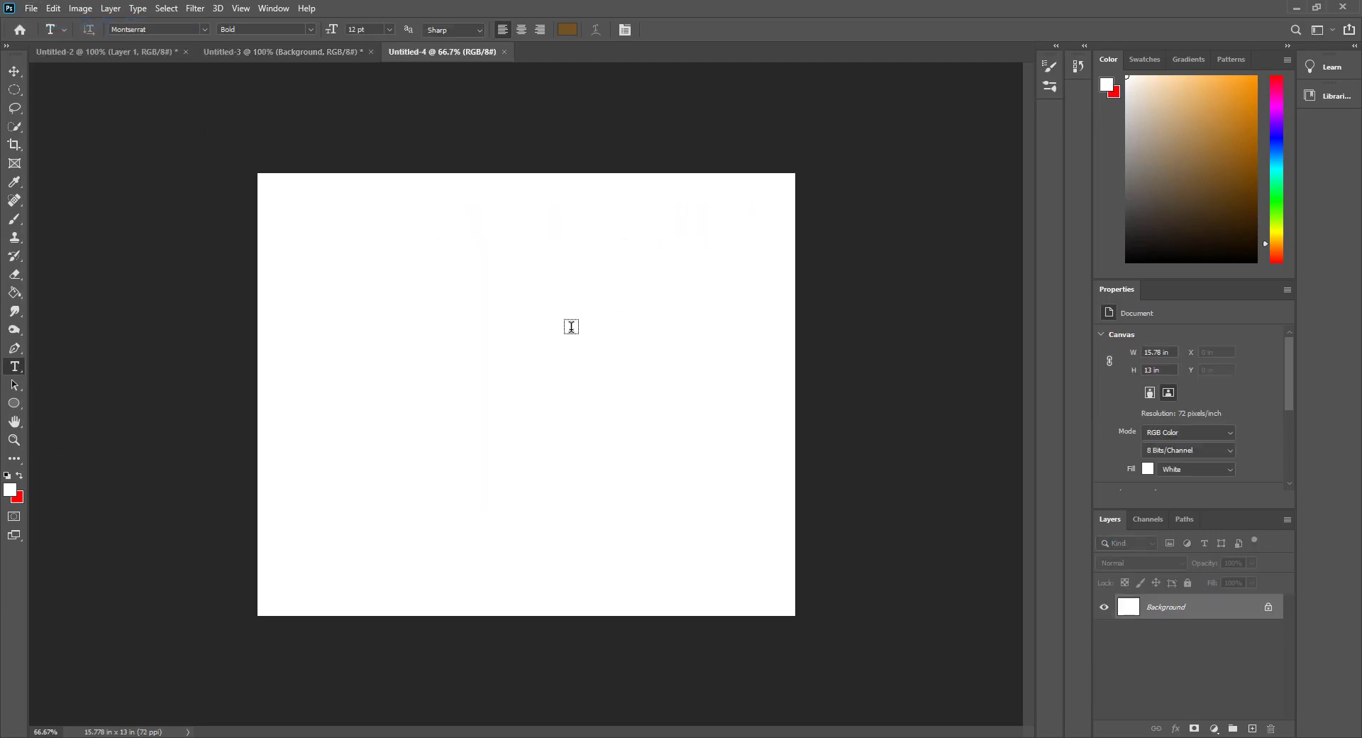
Try placeholder point text and discard it, and draw a paragraph text box across the upper canvas, clearing its text.
left_click(348, 278)
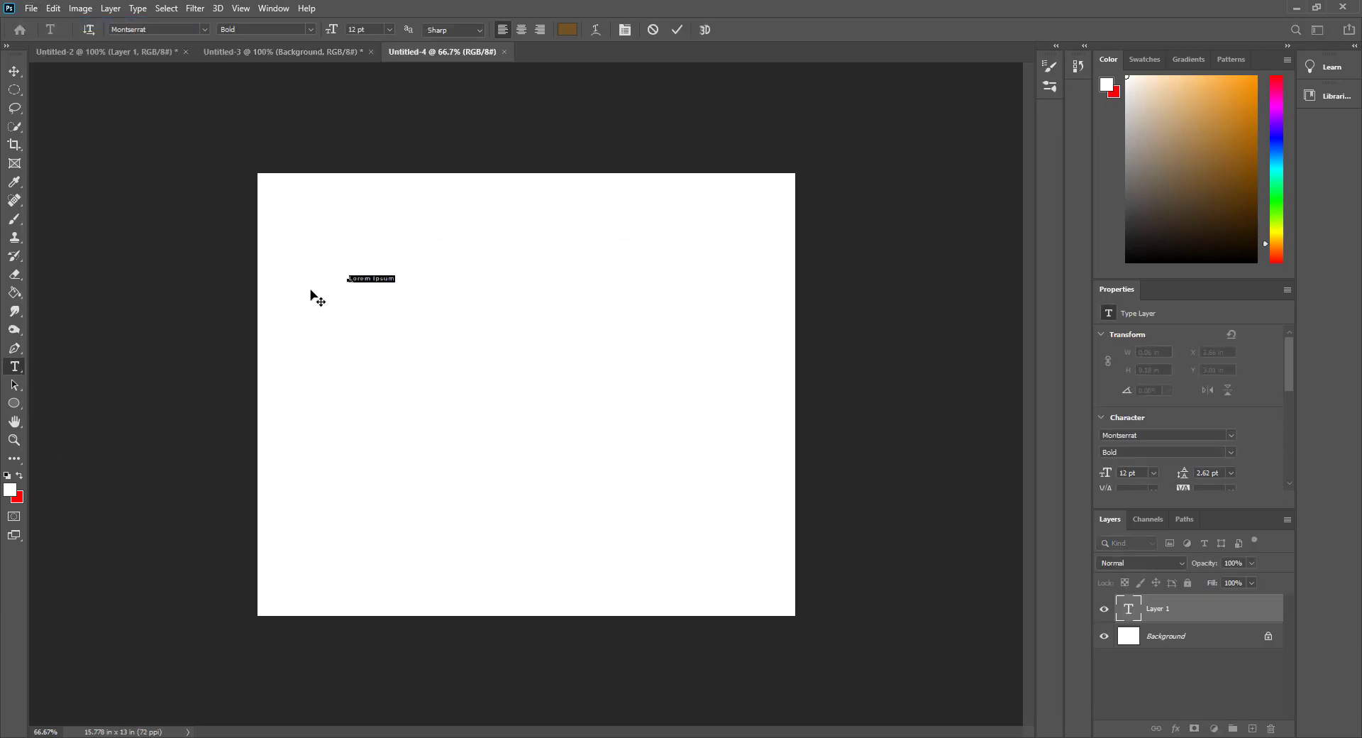
left_click(653, 31)
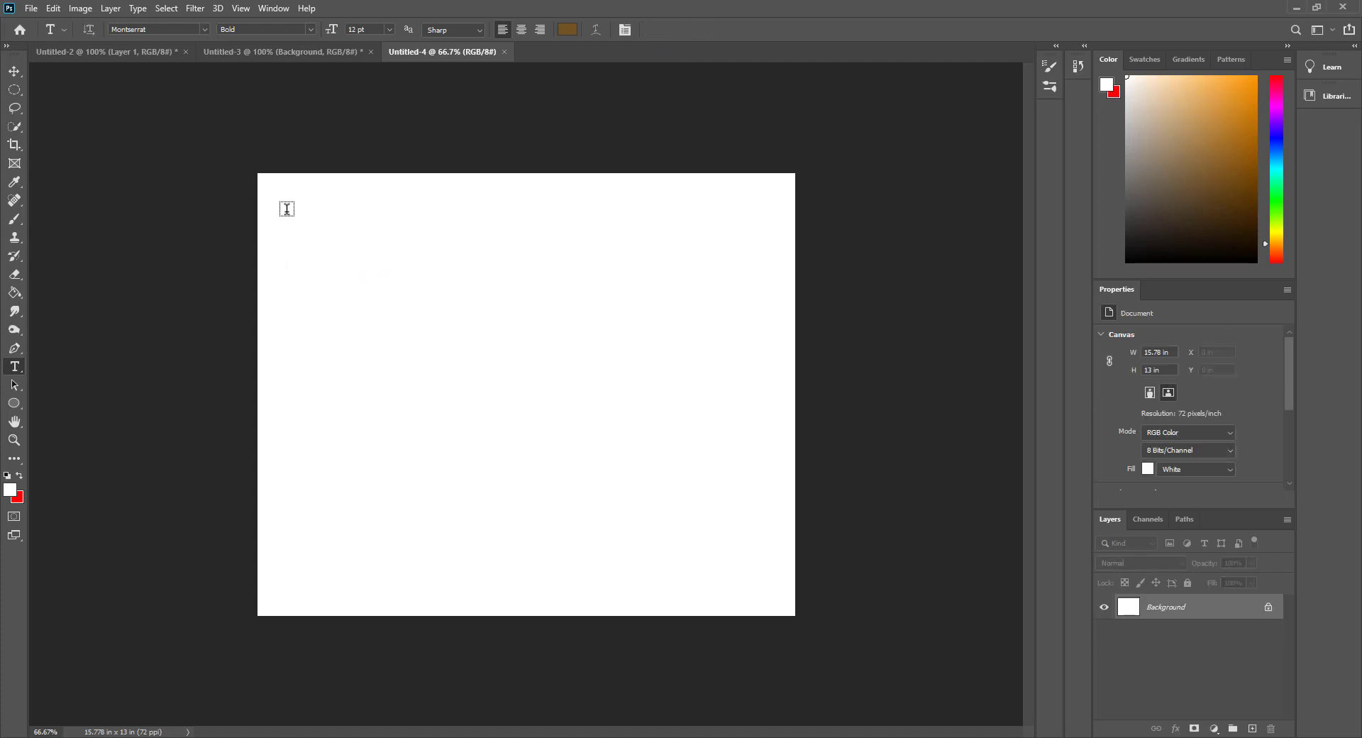
left_click_drag(285, 205, 787, 440)
left_click(524, 214)
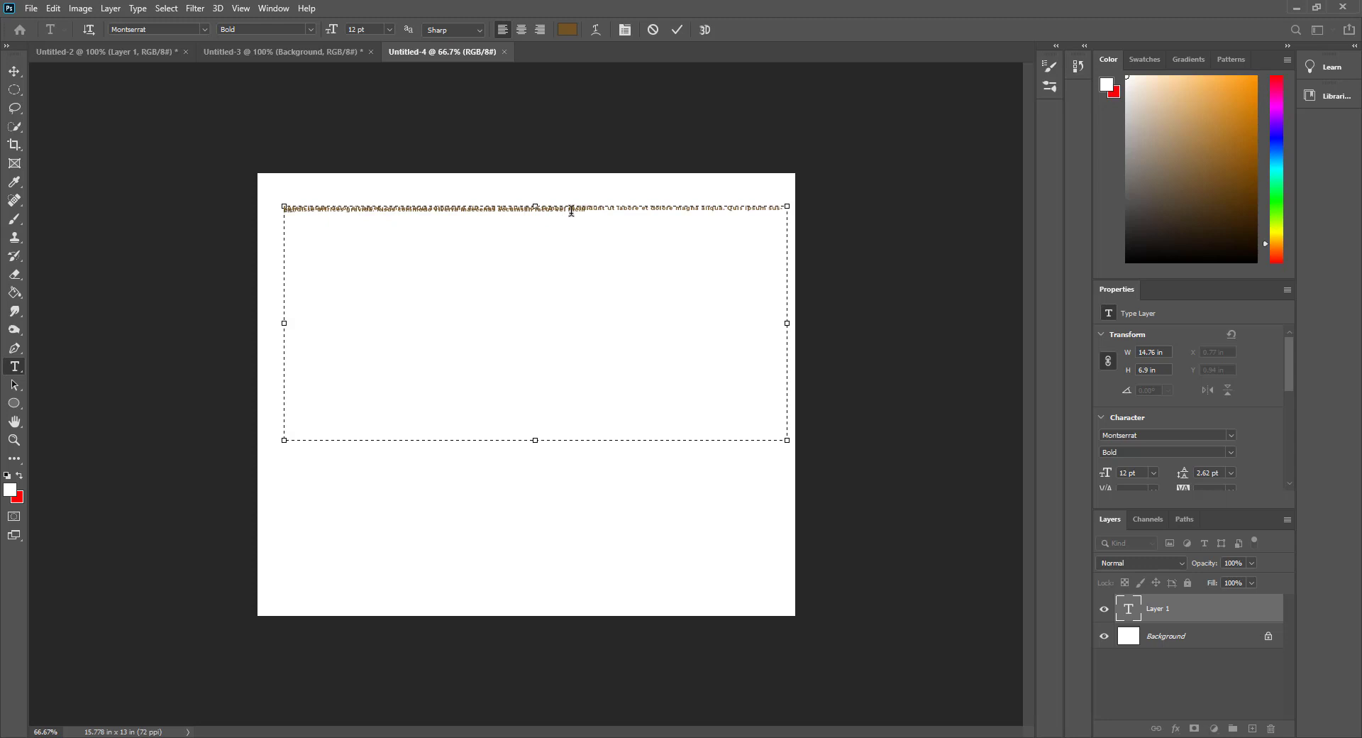
key("ctrl+a")
key("BackSpace")
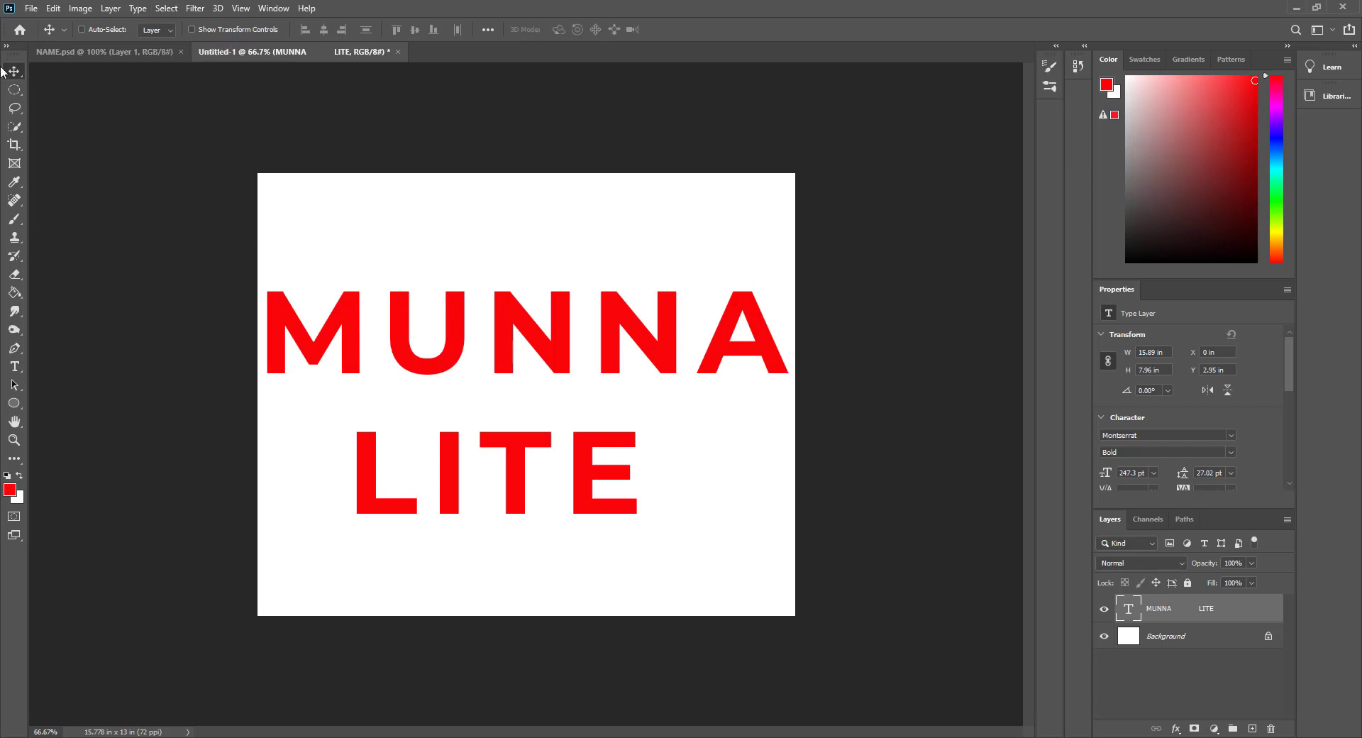
Scale the red "MUNNA LITE" text in Untitled-1 to about 91% and reposition it centrally on the canvas.
left_click_drag(554, 342, 551, 342)
key("ctrl+t")
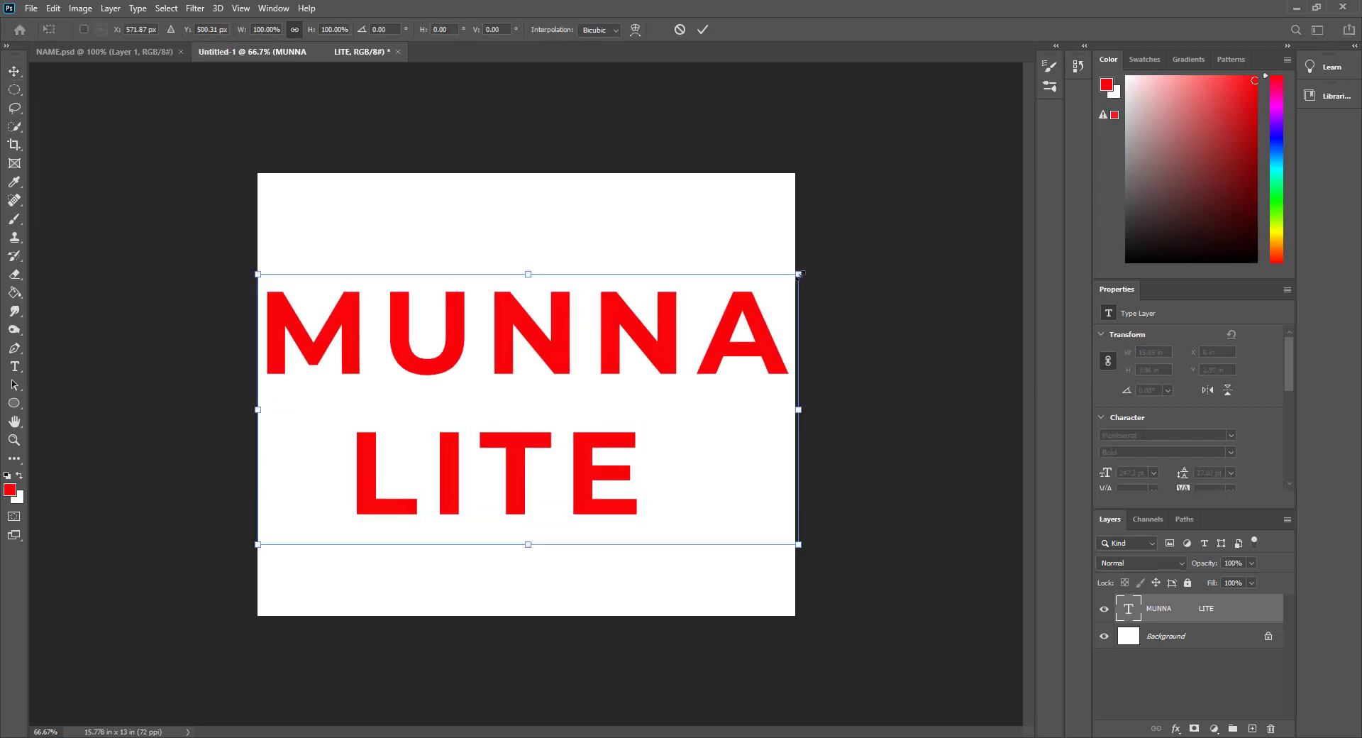
left_click_drag(799, 276, 753, 284)
left_click_drag(615, 356, 645, 352)
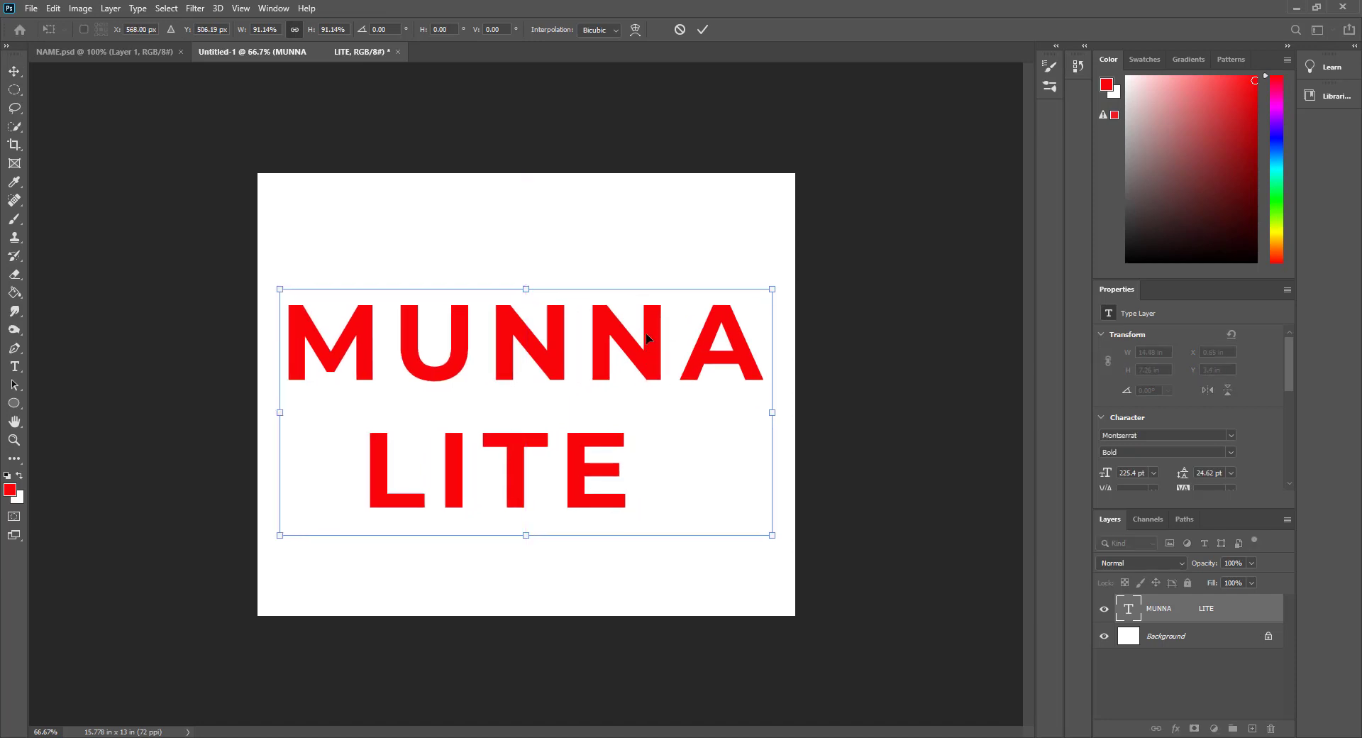
left_click(634, 31)
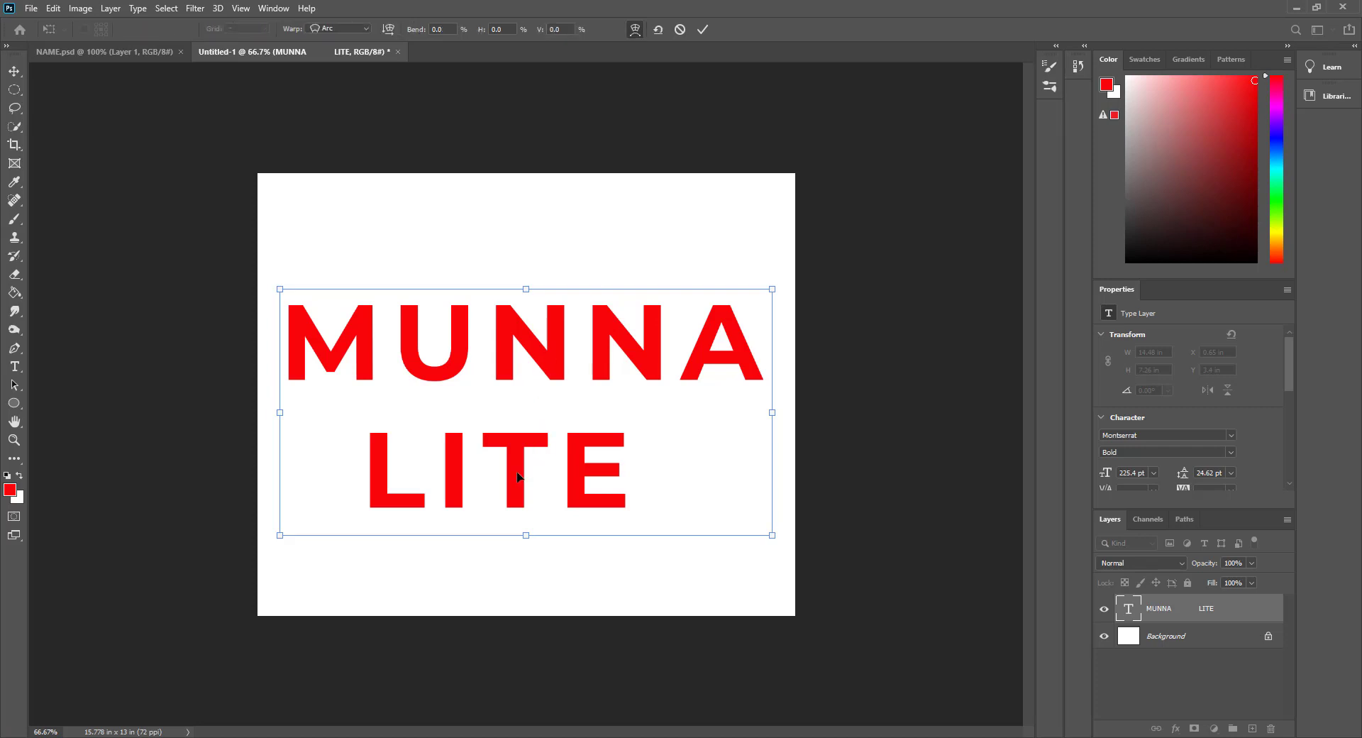
left_click_drag(517, 476, 515, 451)
left_click_drag(515, 468, 515, 474)
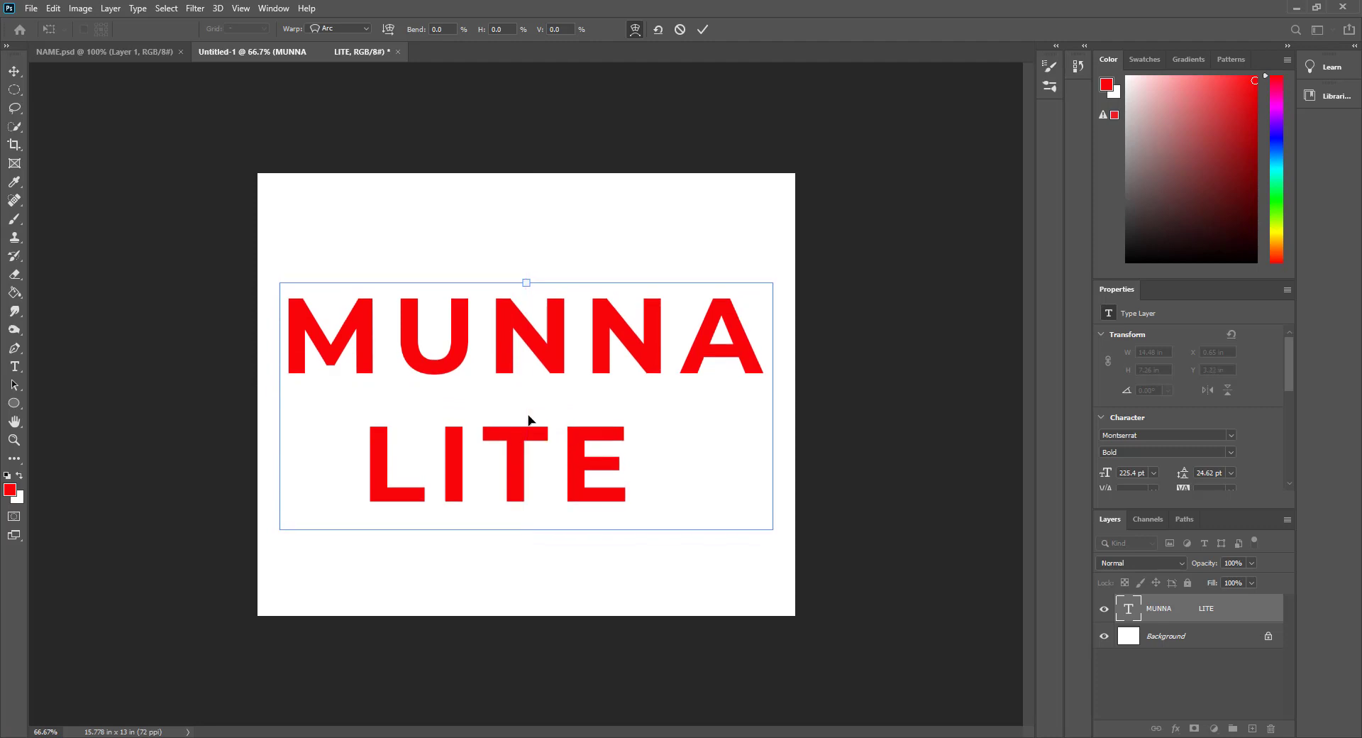
key("Return")
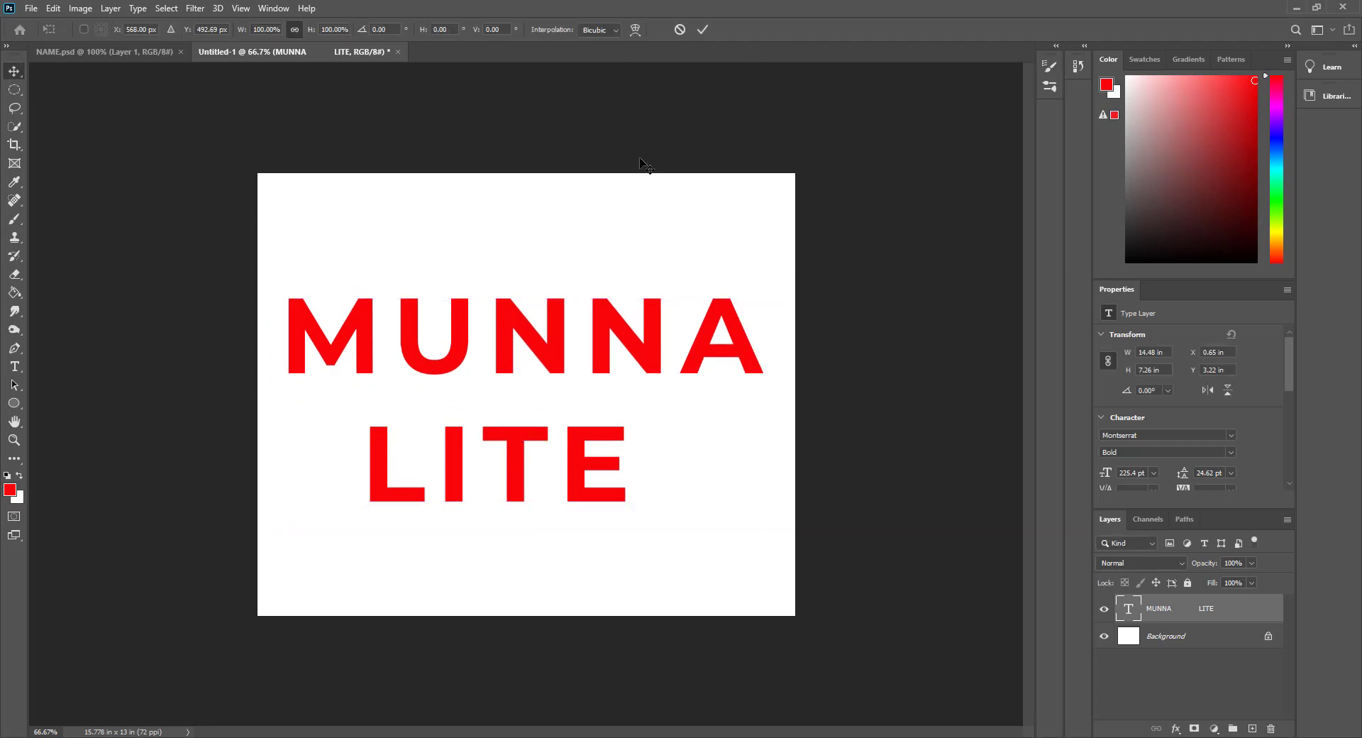
Warp the "MUNNA LITE" text with the Arc style at a bend of about -27.3%, and apply it.
key("ctrl+t")
left_click(635, 30)
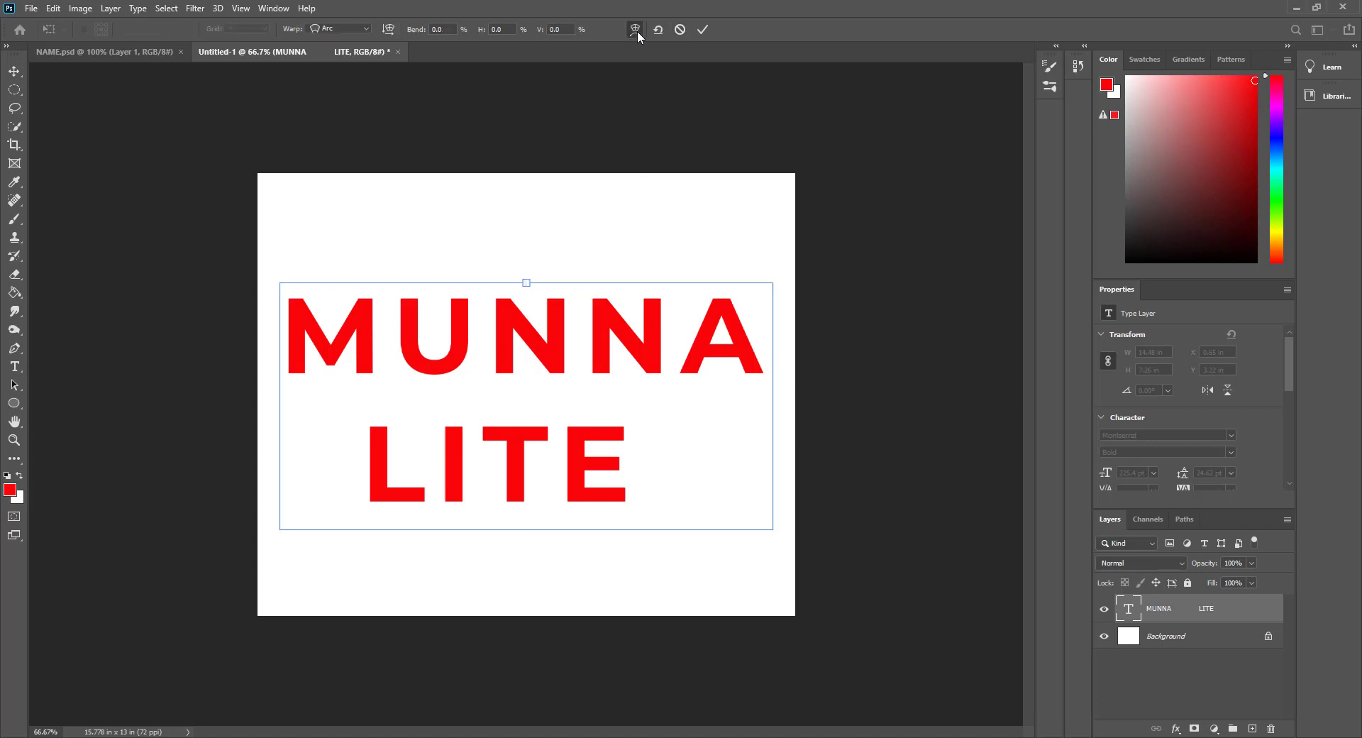
left_click_drag(561, 361, 578, 291)
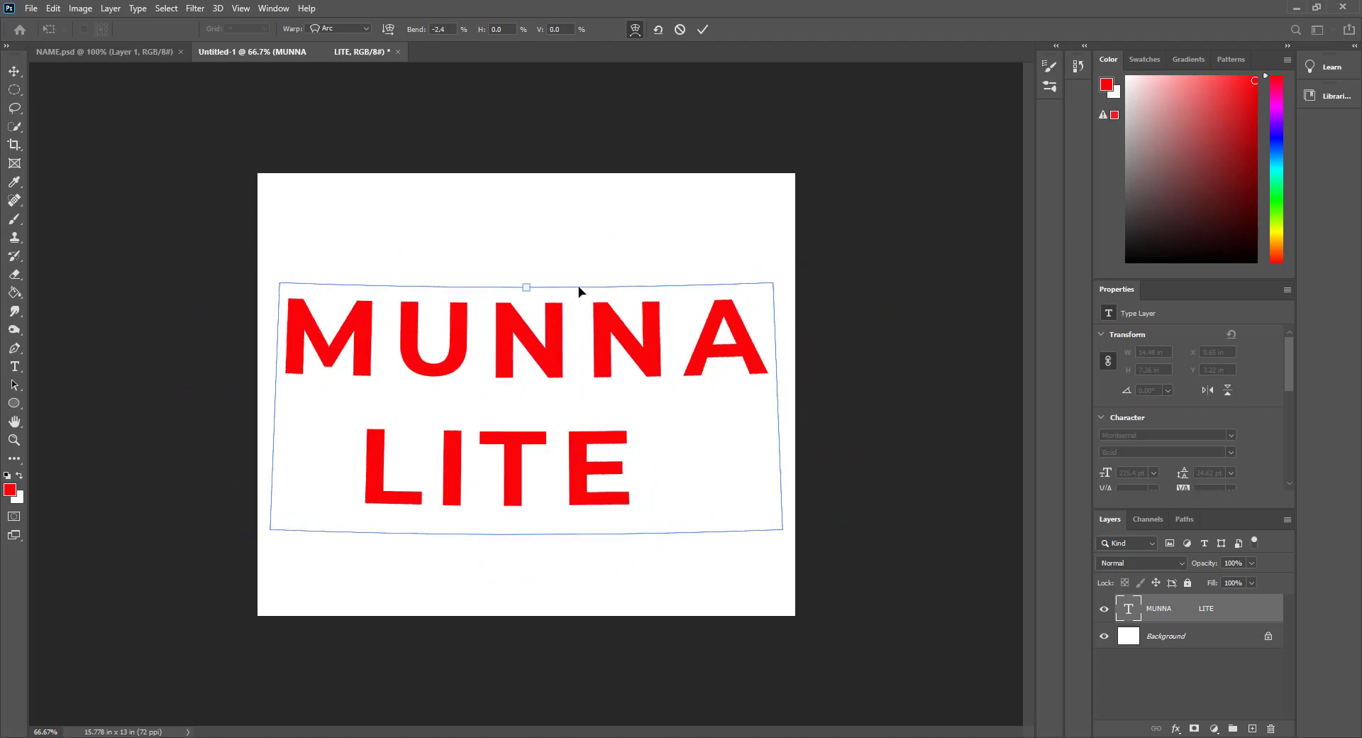
left_click_drag(579, 291, 578, 340)
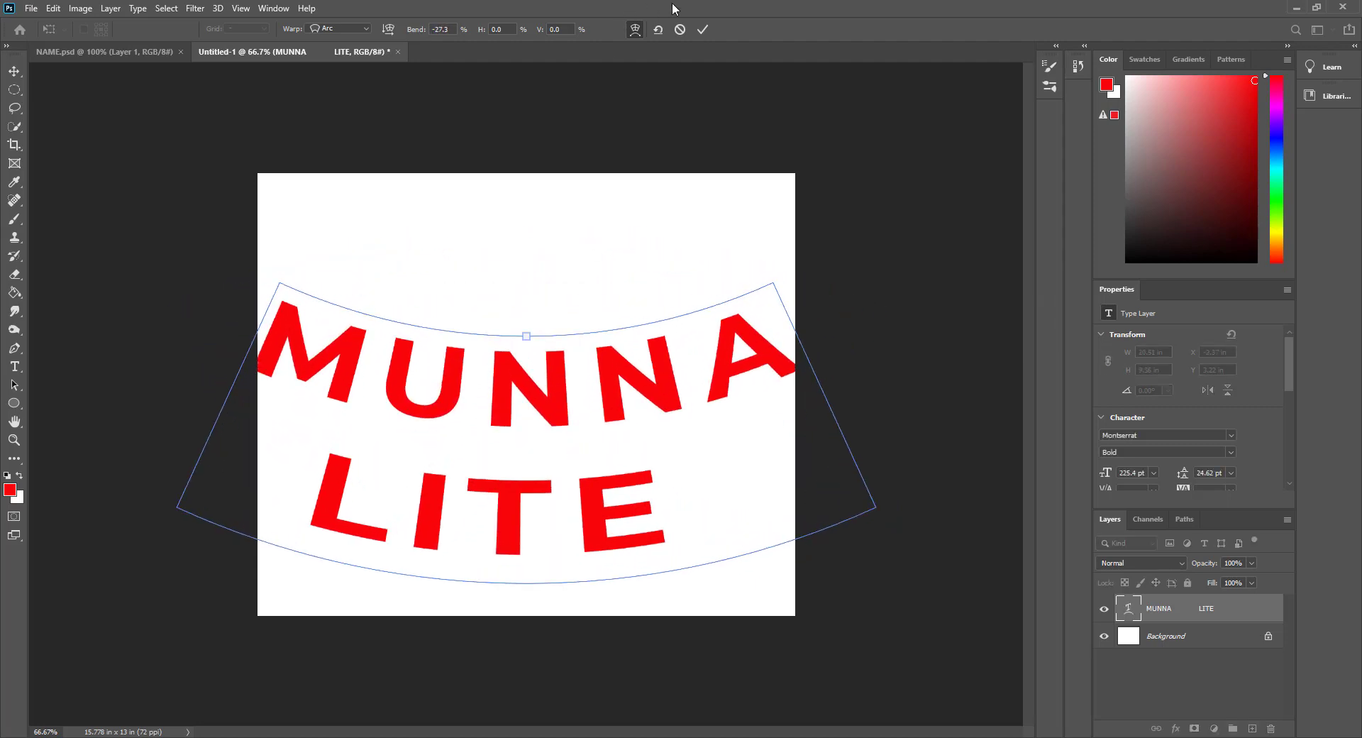
left_click(702, 30)
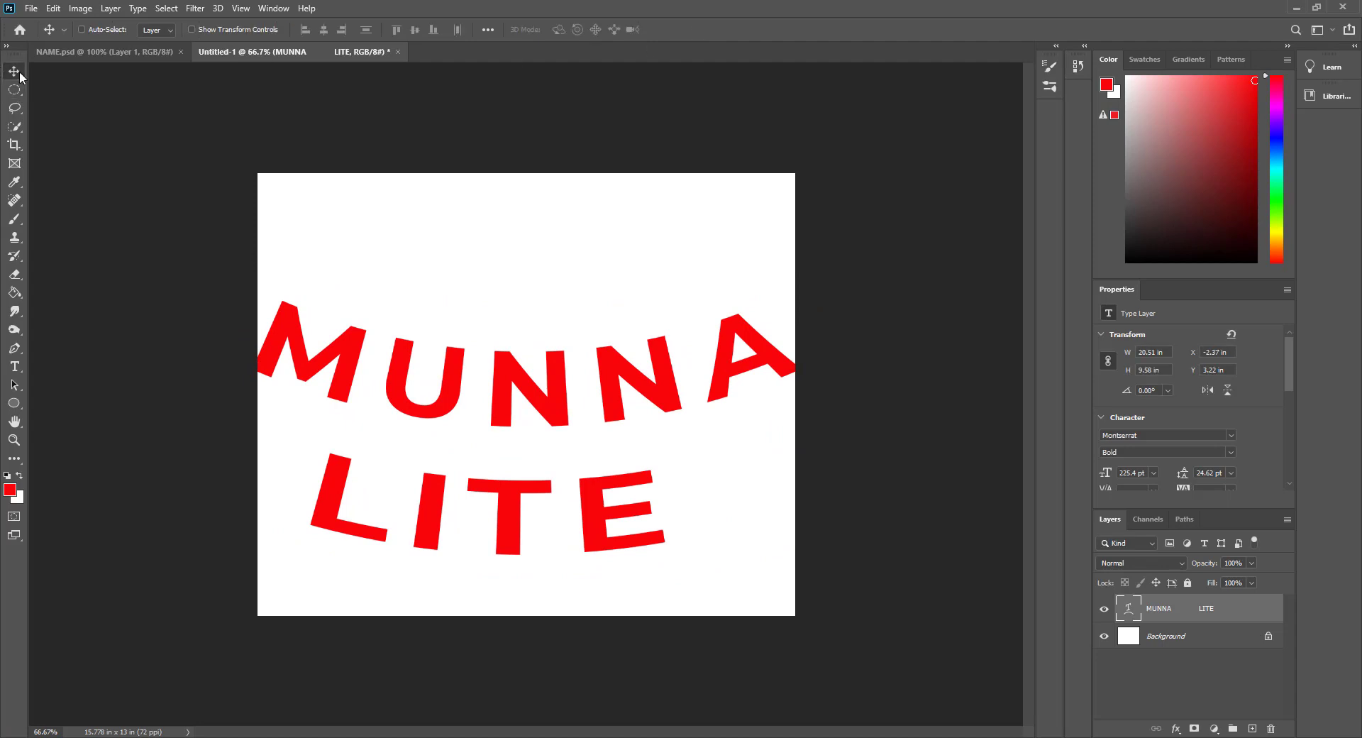
Try moving the warped "MUNNA LITE" text higher on the canvas, and undo the move.
left_click_drag(500, 410, 515, 343)
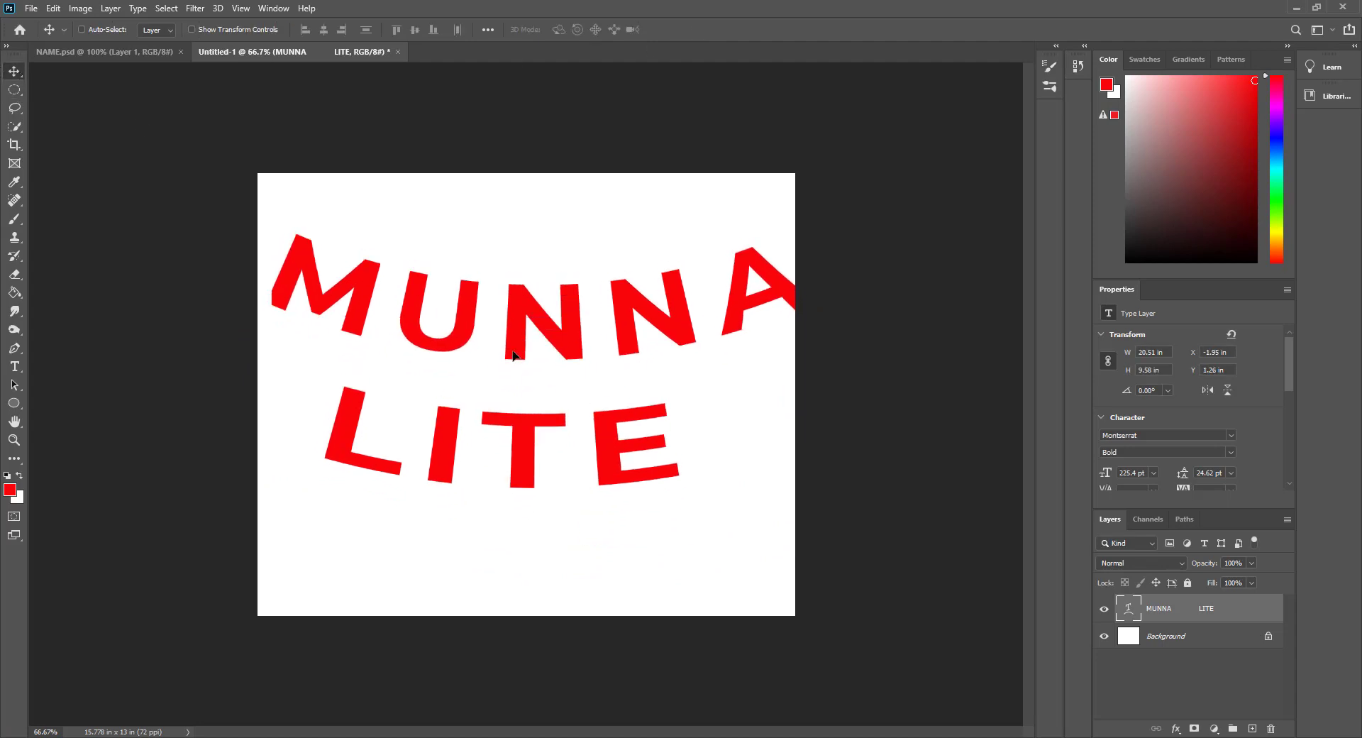
key("ctrl")
key("ctrl+z")
key("z")
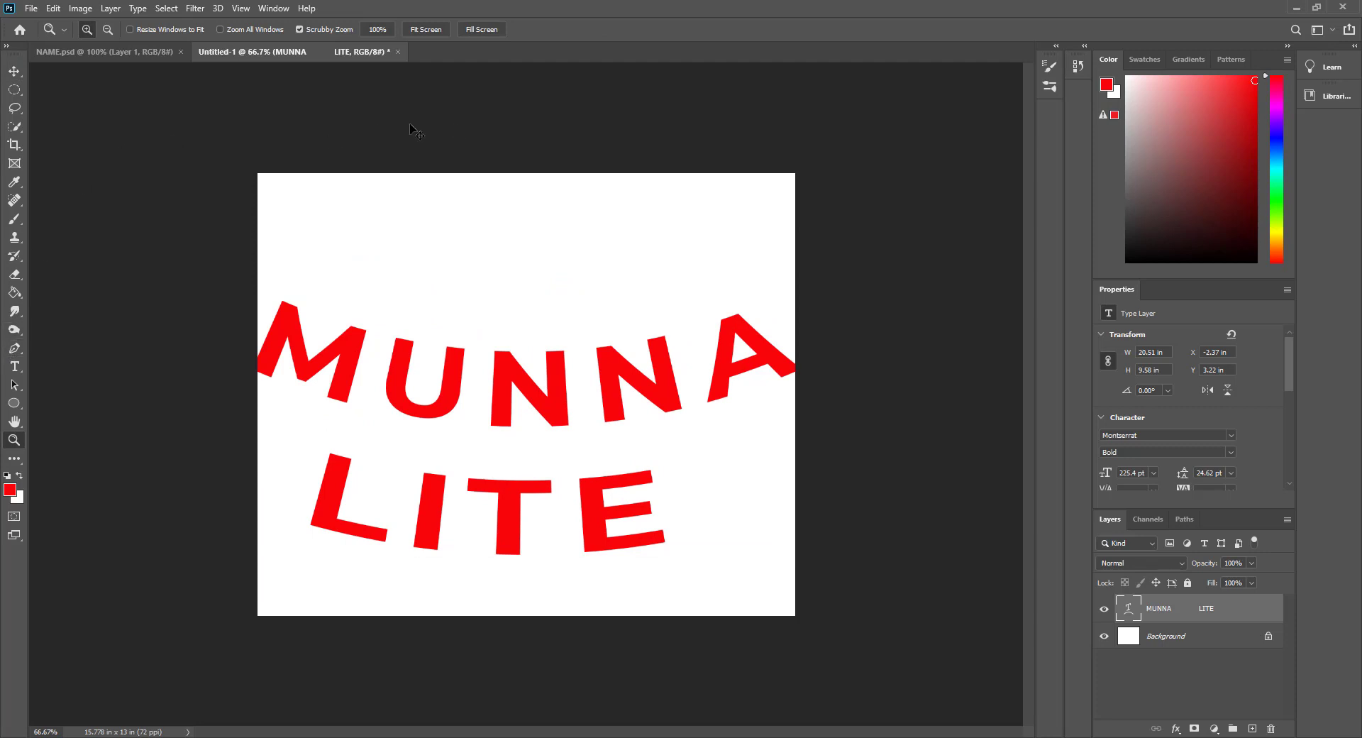
Transform the "MUNNA LITE" text with Nearest Neighbor interpolation, reduce its Arc warp bend to about -8.7%, and apply it.
key("ctrl+t")
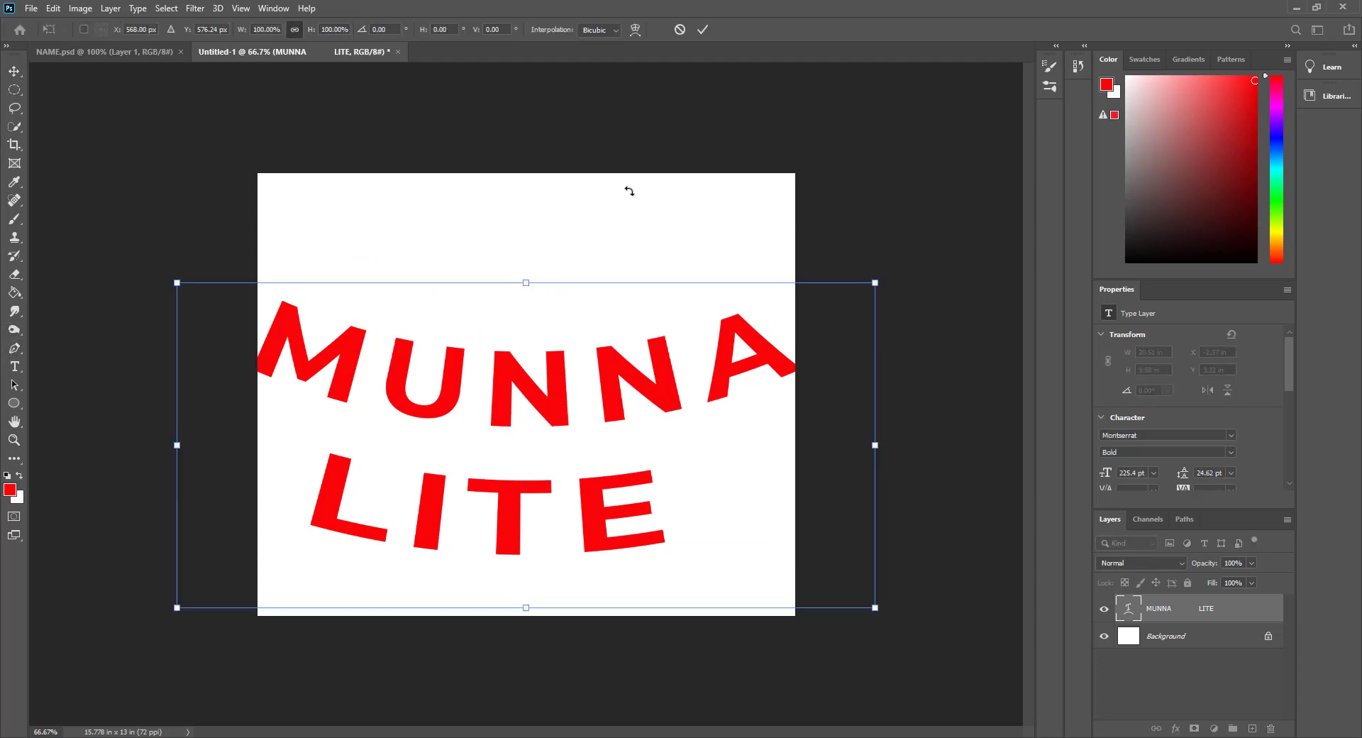
left_click(615, 31)
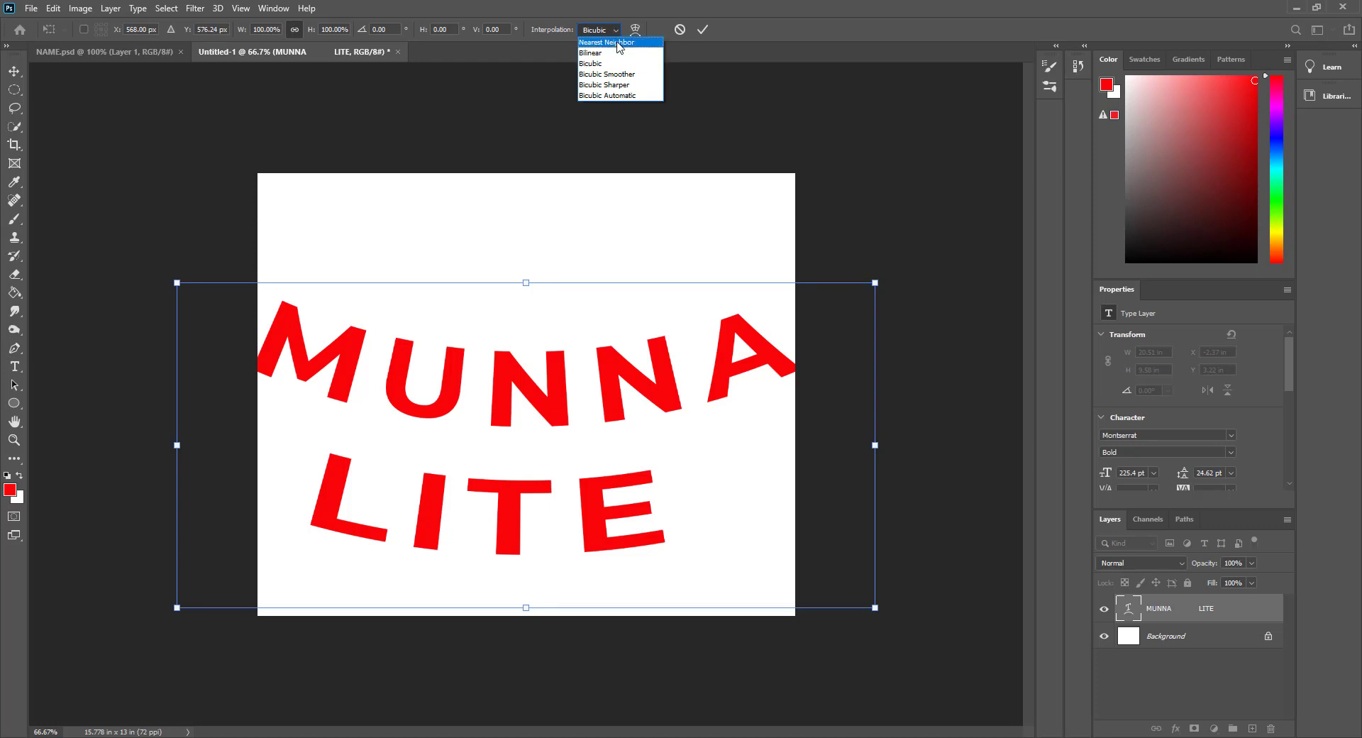
left_click(617, 42)
left_click(636, 30)
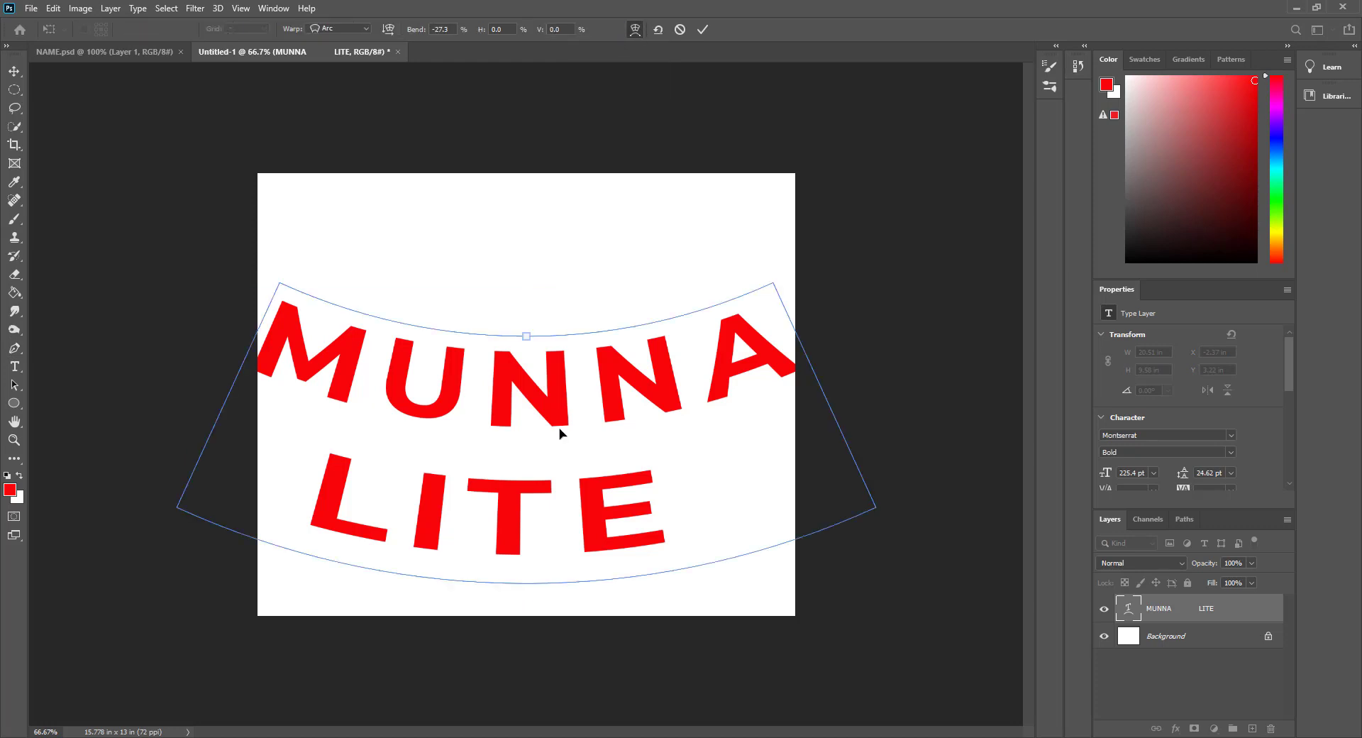
left_click_drag(560, 432, 572, 304)
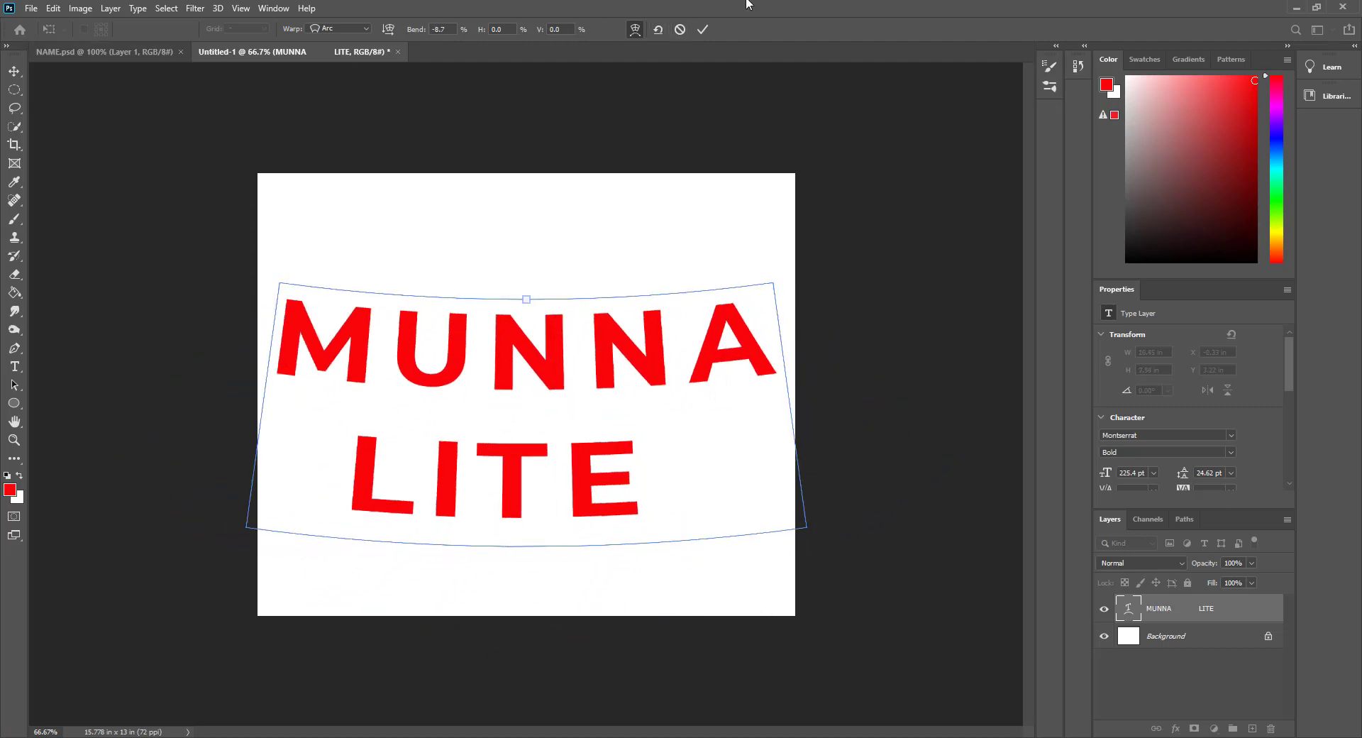
left_click(699, 33)
Try the interpolation options on the text, choose Bicubic Smoother, and bend the Arc warp into a slight upward arch.
key("ctrl+t")
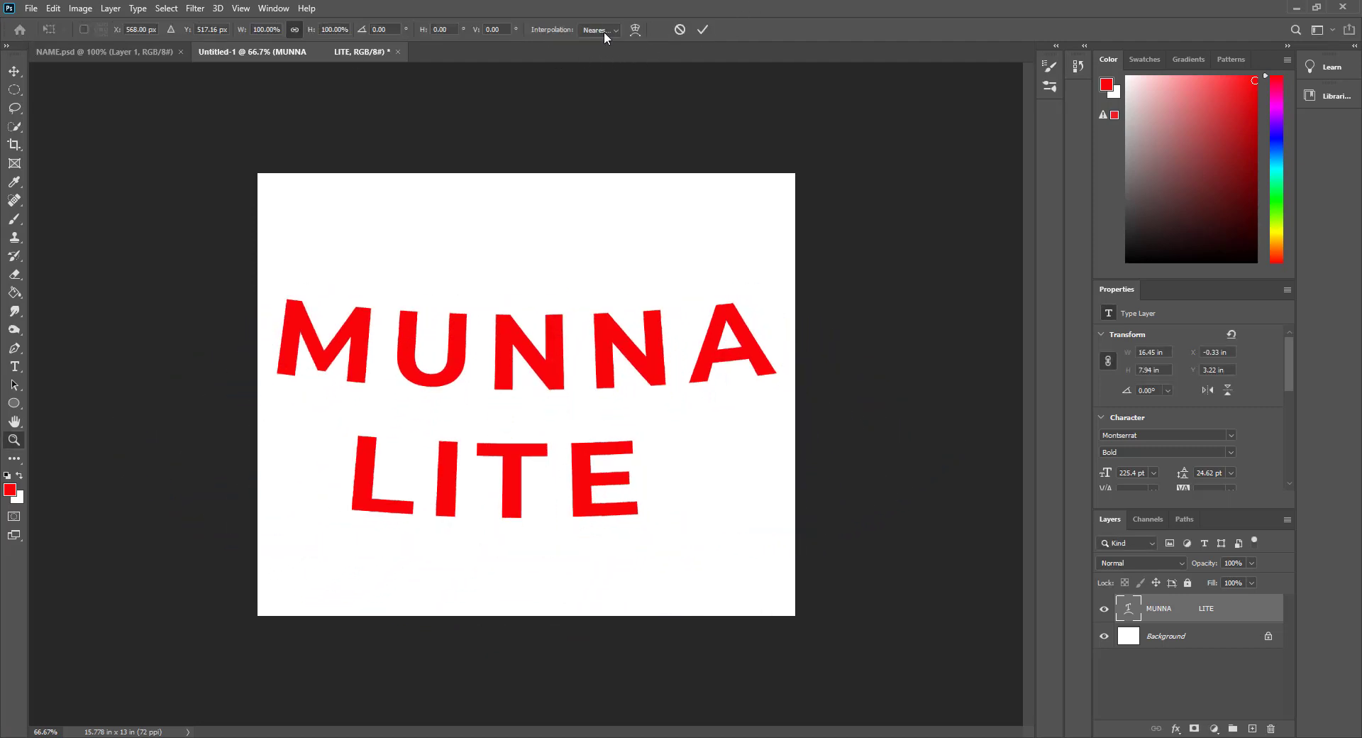
left_click(607, 32)
left_click(605, 53)
left_click(605, 31)
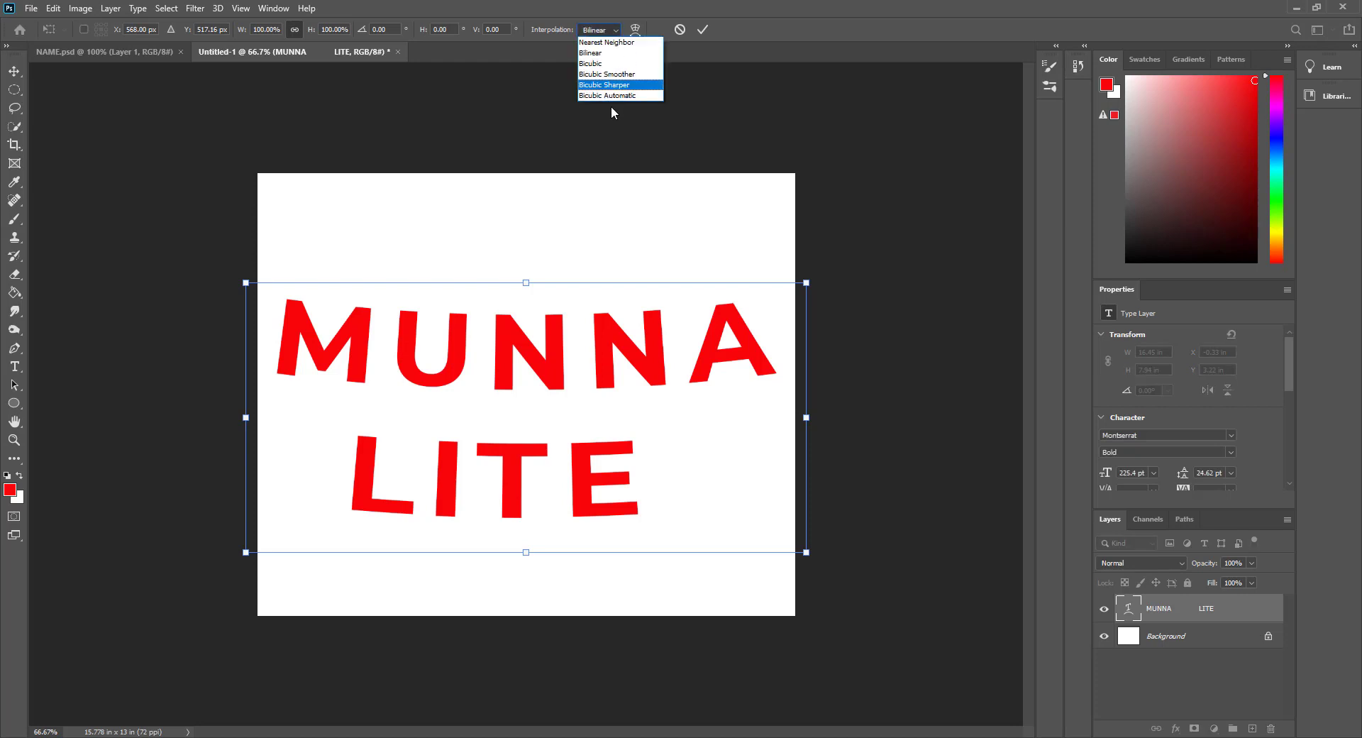
left_click(618, 96)
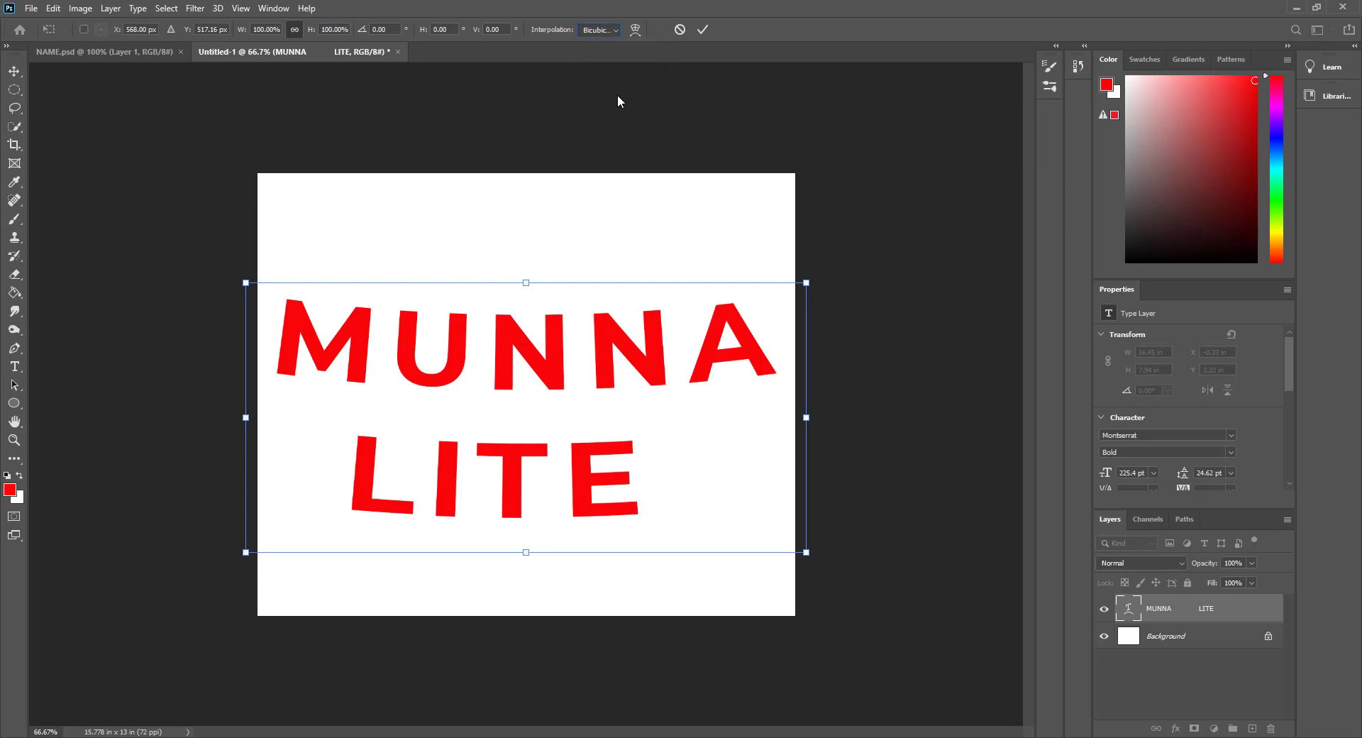
left_click(613, 32)
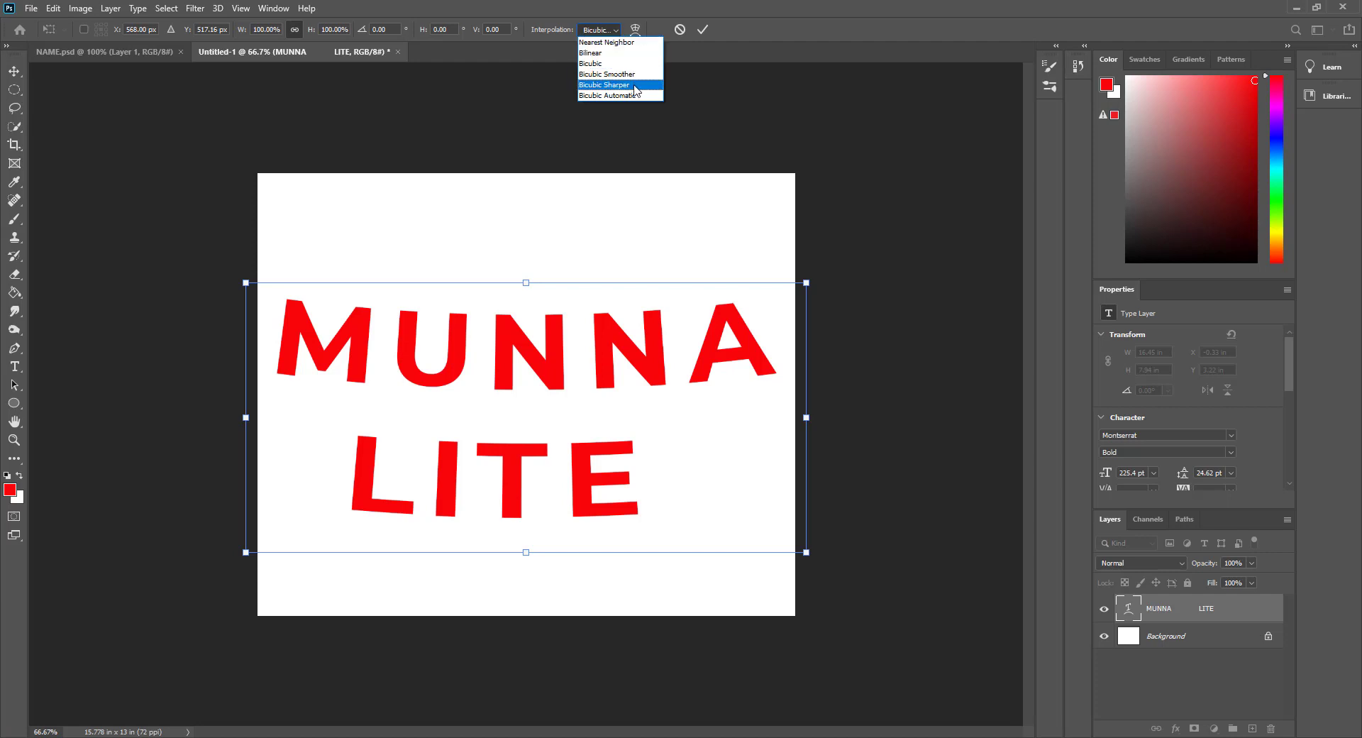
left_click(630, 75)
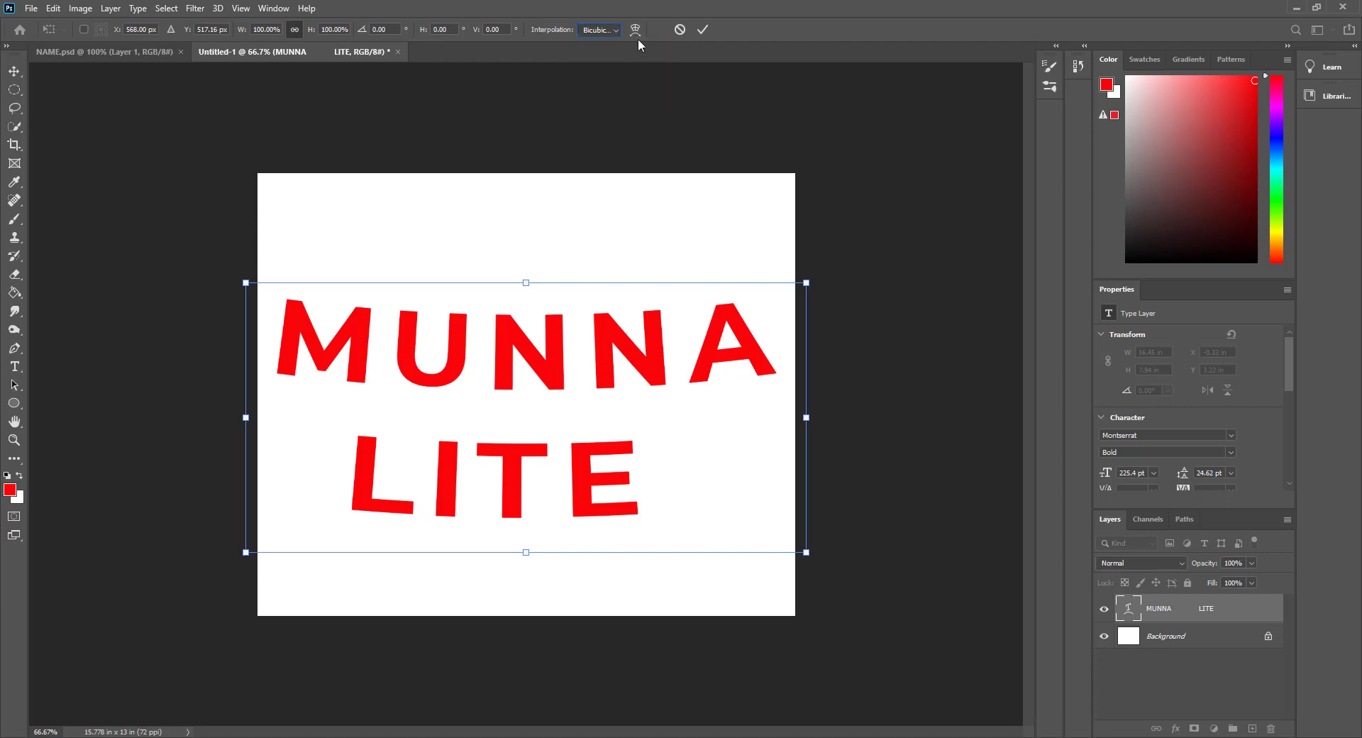
left_click(637, 31)
left_click_drag(546, 385, 578, 278)
left_click(703, 30)
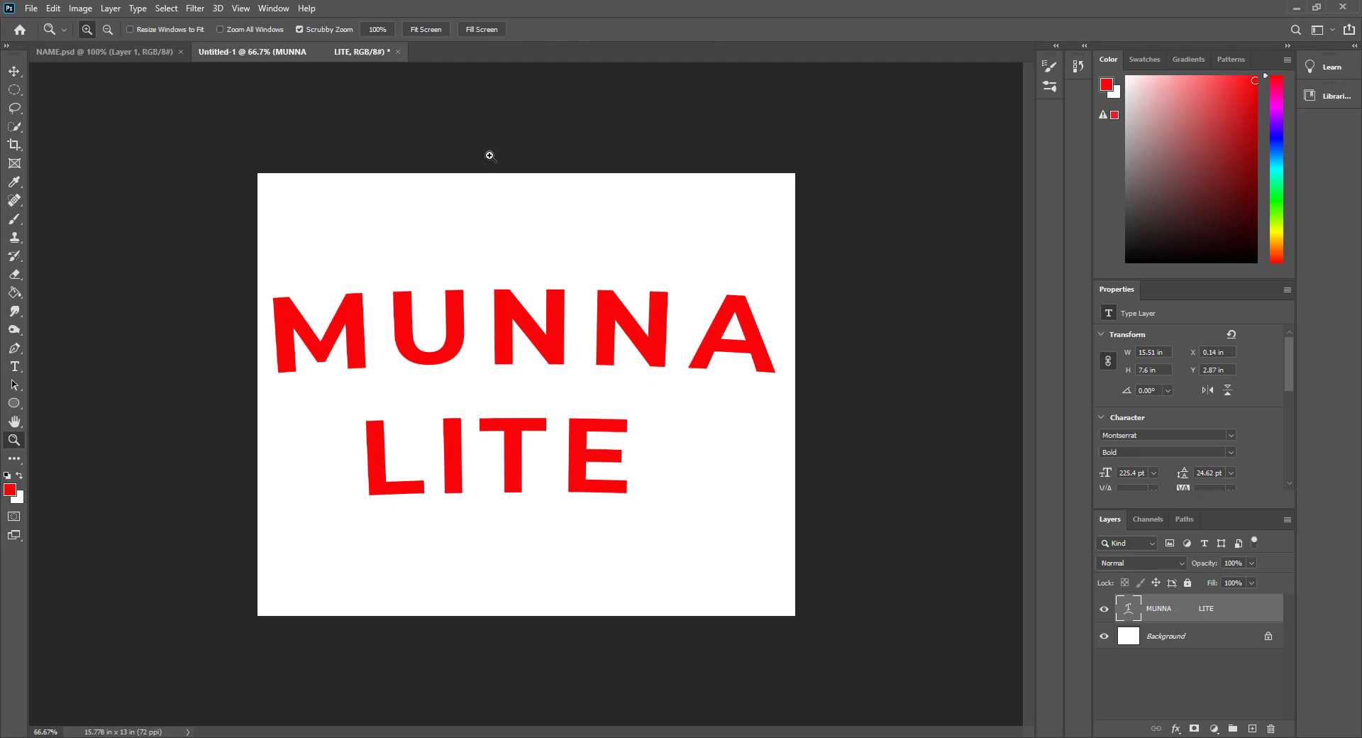
left_click(424, 29)
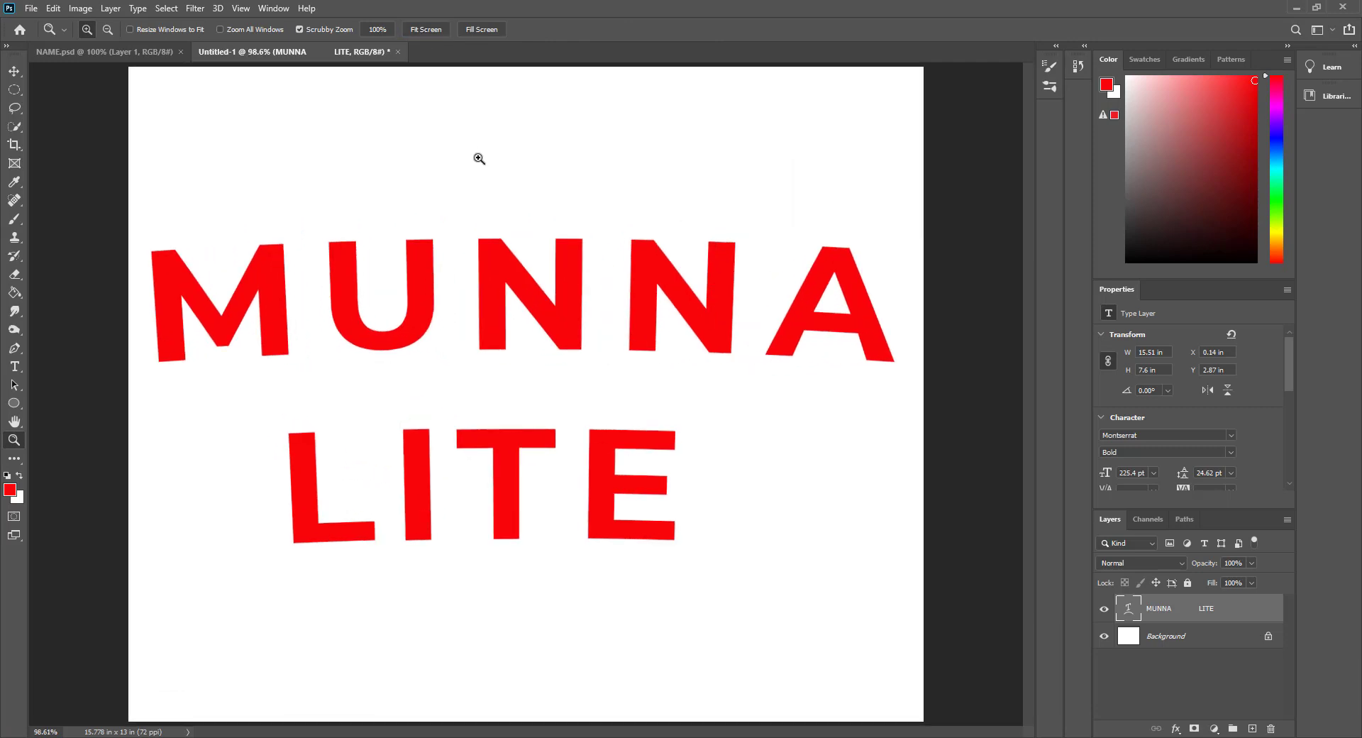
Try lowering the "MUNNA LITE" text layer's opacity to 33%, and restore it to 100%.
key("ctrl+t")
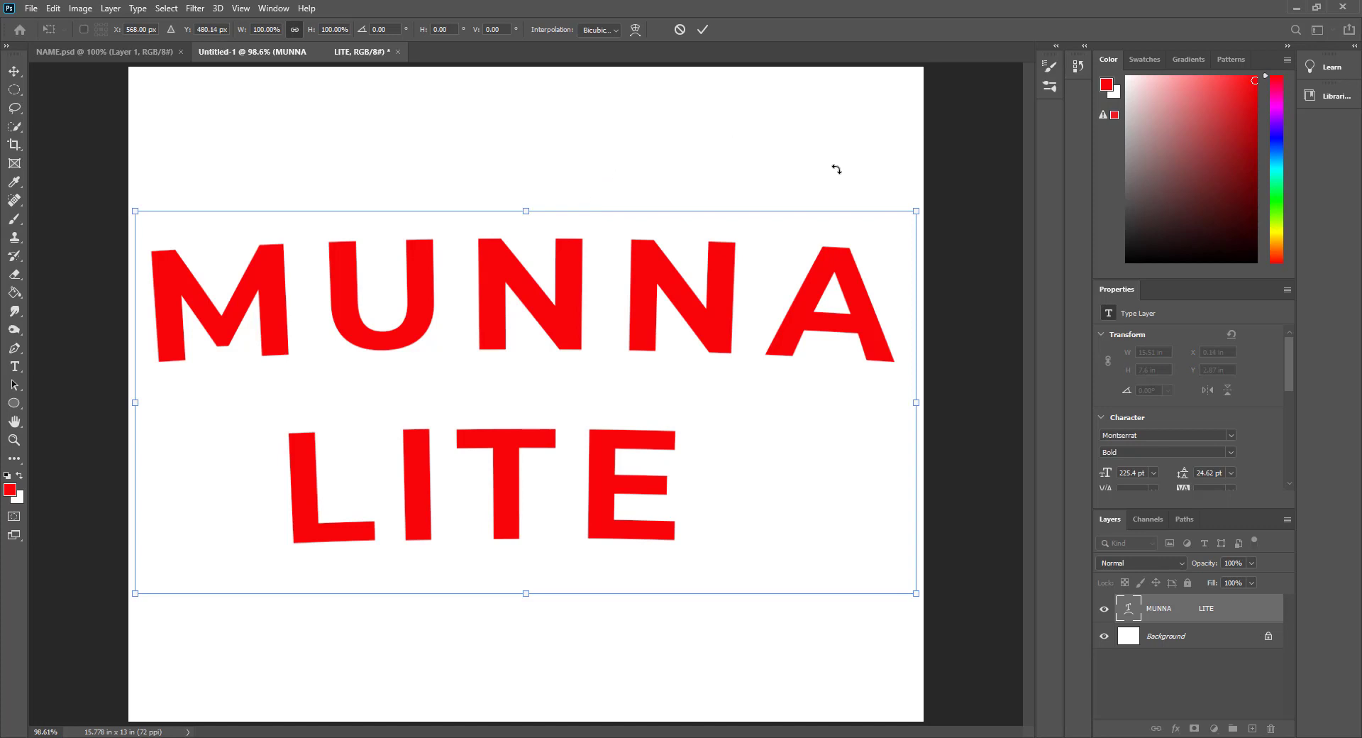
left_click(1251, 563)
left_click_drag(1241, 575, 1233, 607)
left_click(1251, 582)
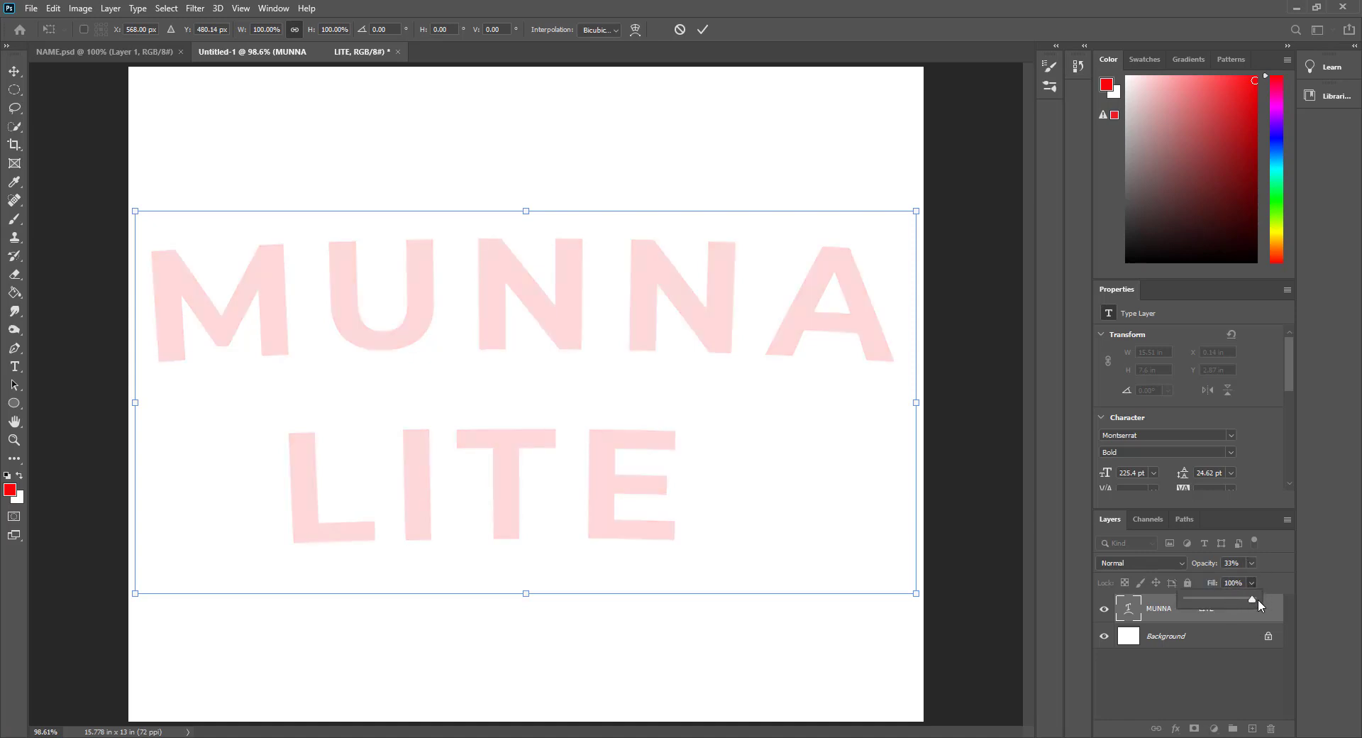
left_click(1253, 563)
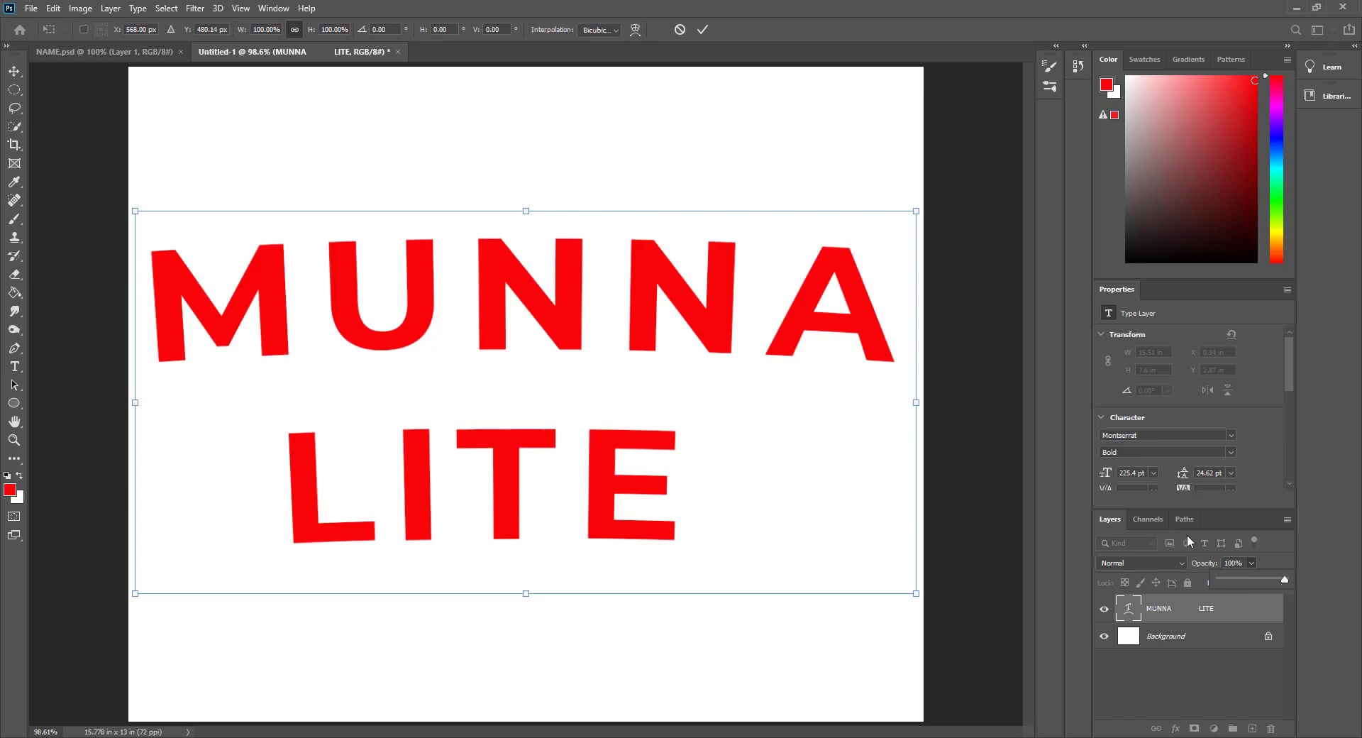
Hide the Red and Green channels to view the text in the remaining channel, and restore the RGB composite.
left_click(1161, 519)
left_click(1101, 566)
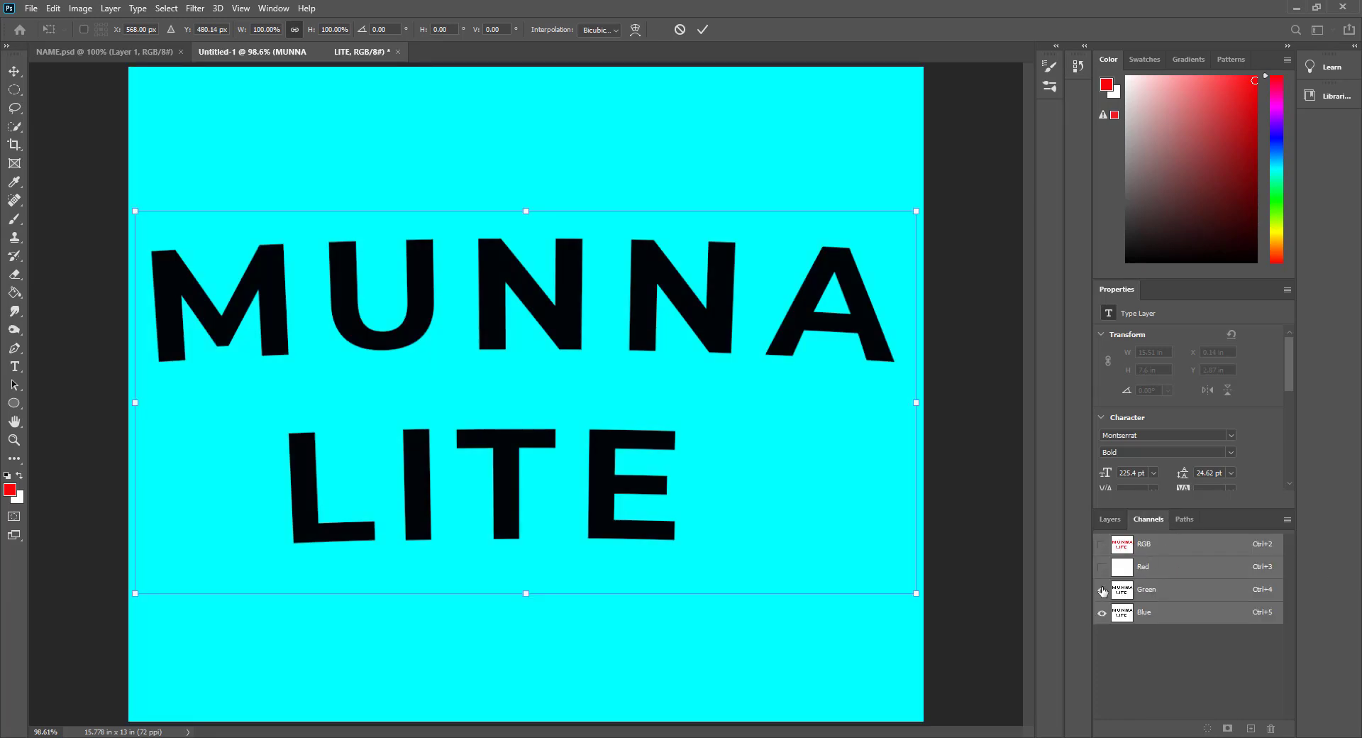
left_click(1102, 590)
left_click(1102, 543)
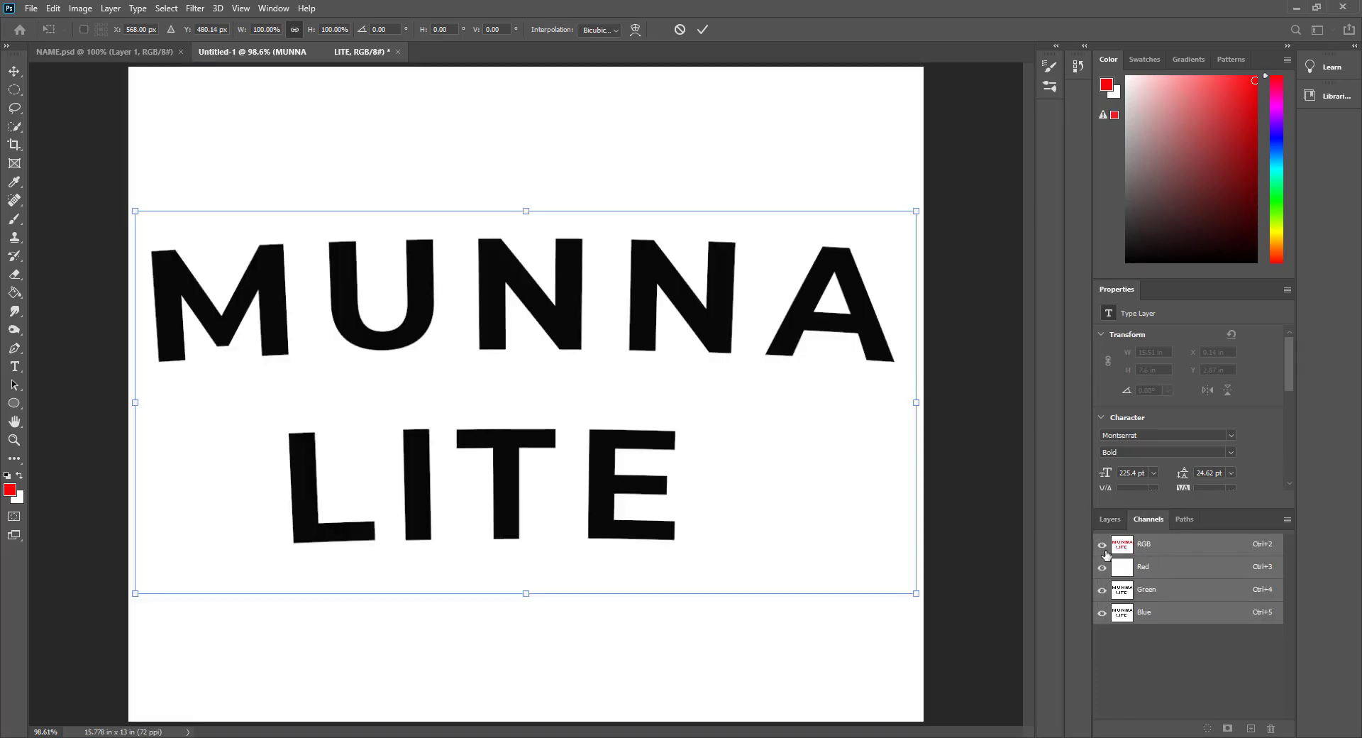
left_click(1111, 519)
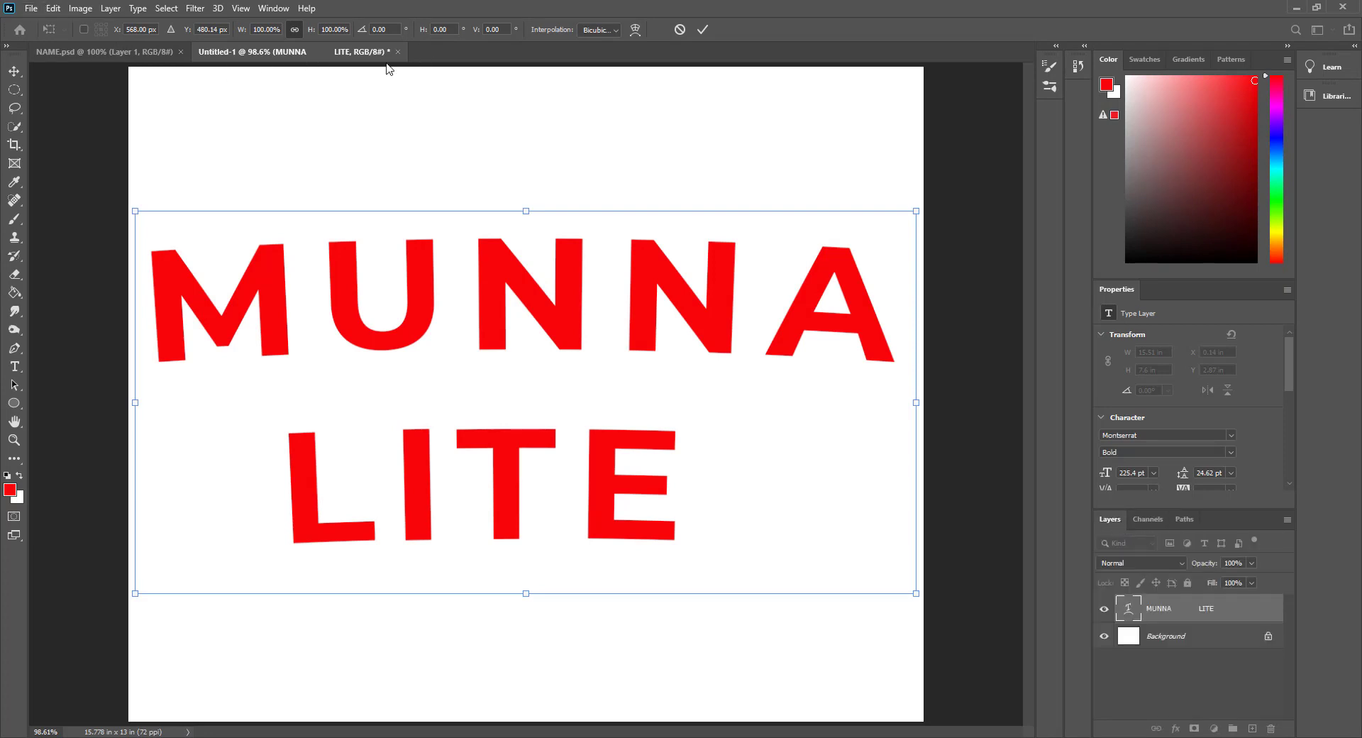
Cancel the open transform and close the Untitled-1 document without saving its changes.
left_click(679, 32)
left_click(398, 52)
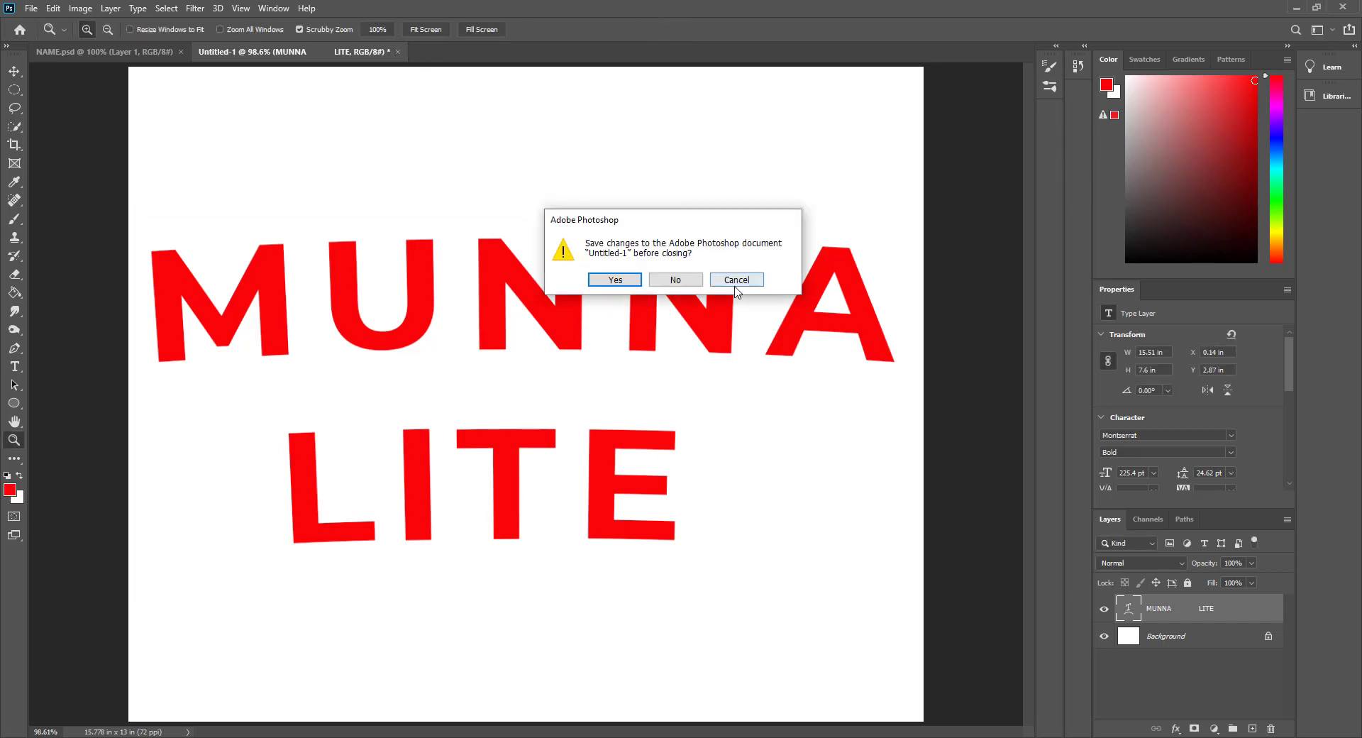
left_click(676, 280)
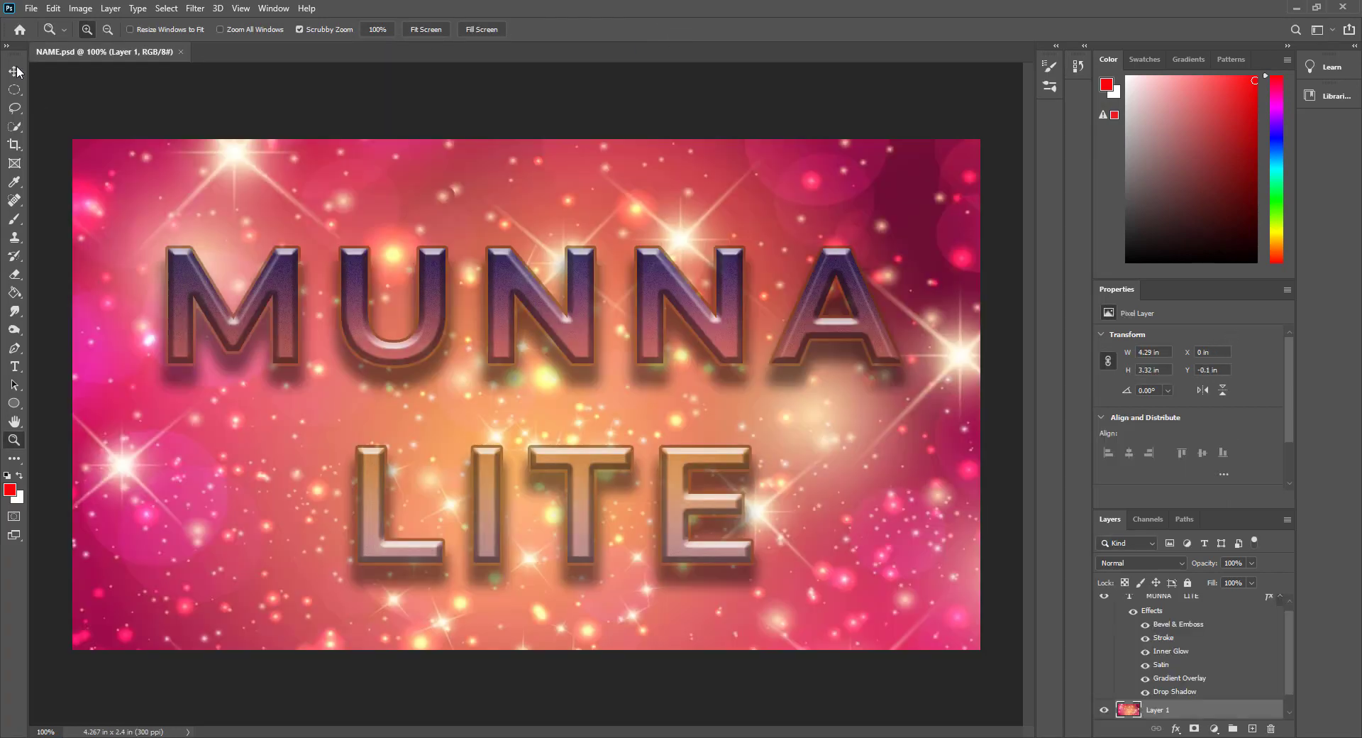
Move the glittering Layer 1 background in NAME.psd slightly down with the Move tool.
left_click(17, 71)
mouse_move(605, 303)
left_mouse_down()
mouse_move(593, 306)
mouse_move(624, 332)
mouse_move(600, 329)
left_mouse_up()
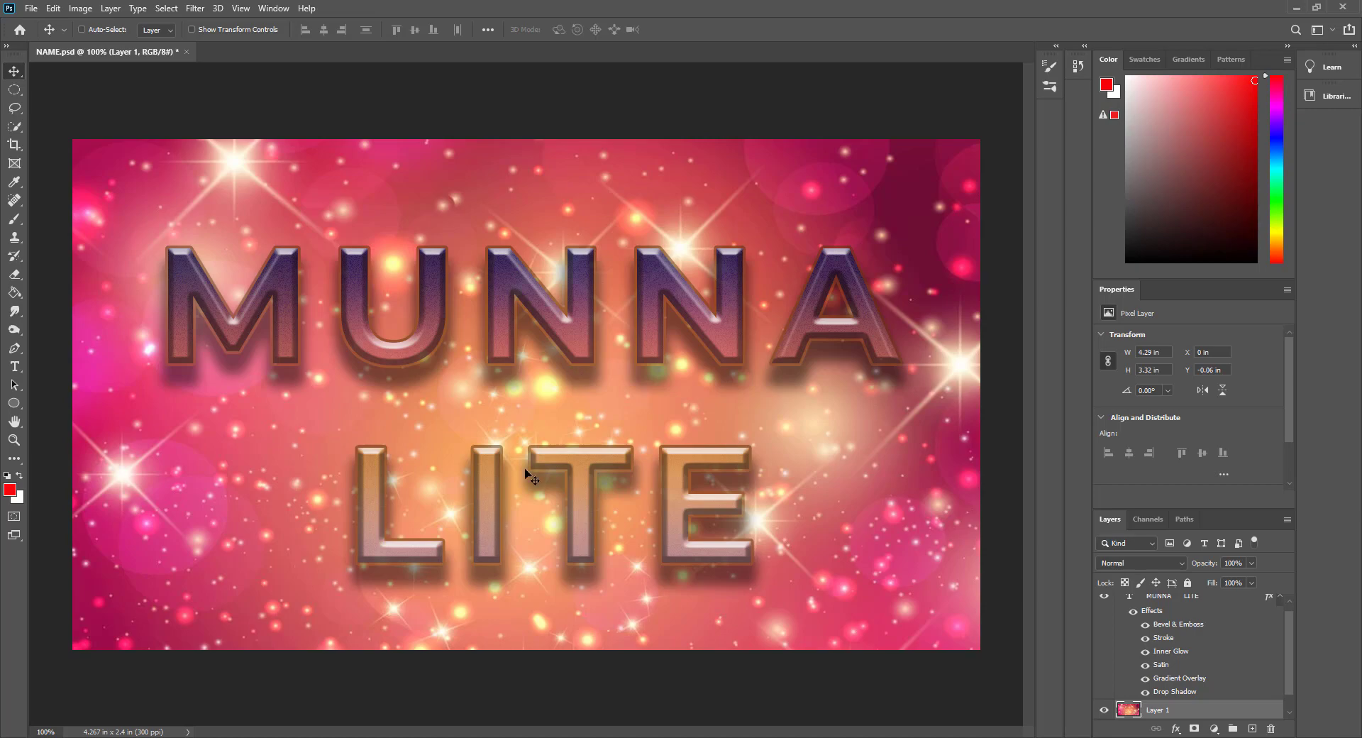
Switch to the browser, view the YouTube channel's Community posts, and open the MEGA link in the Photoshop & Illustrator post.
left_click(486, 736)
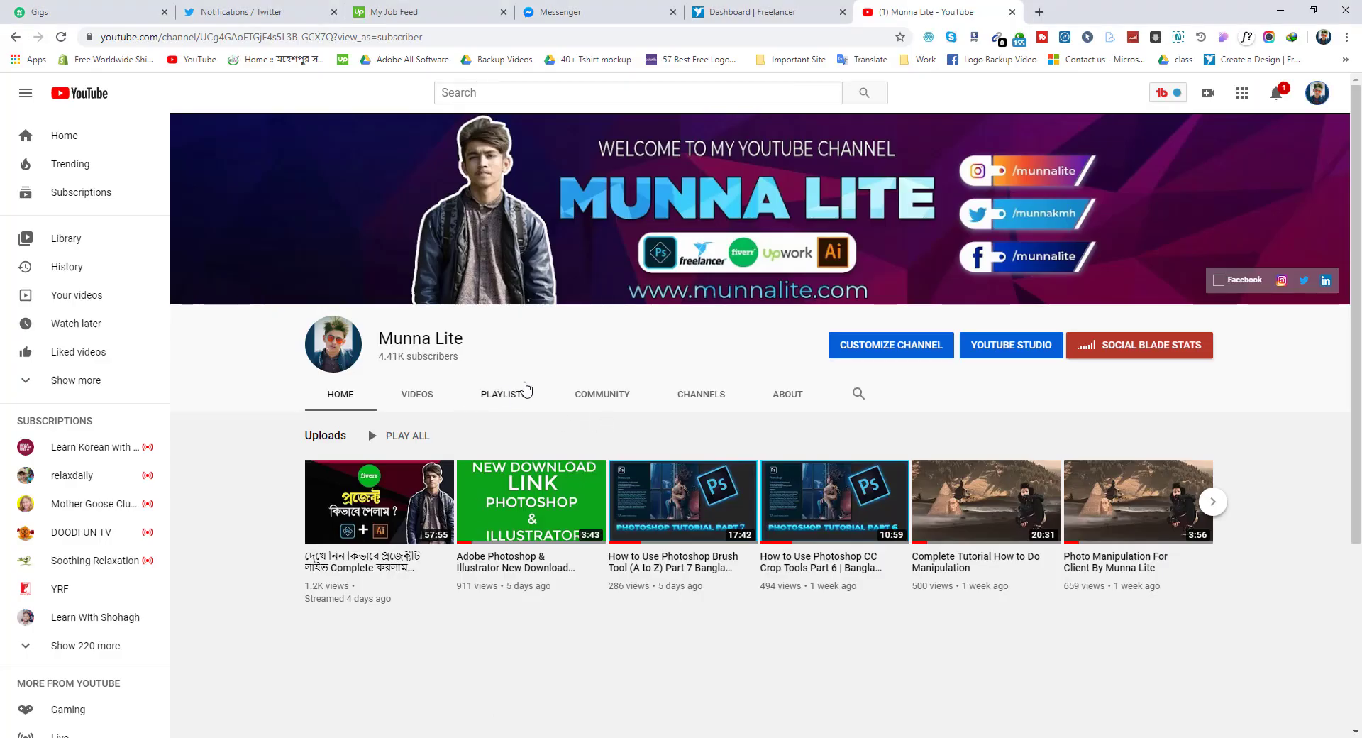
left_click(600, 401)
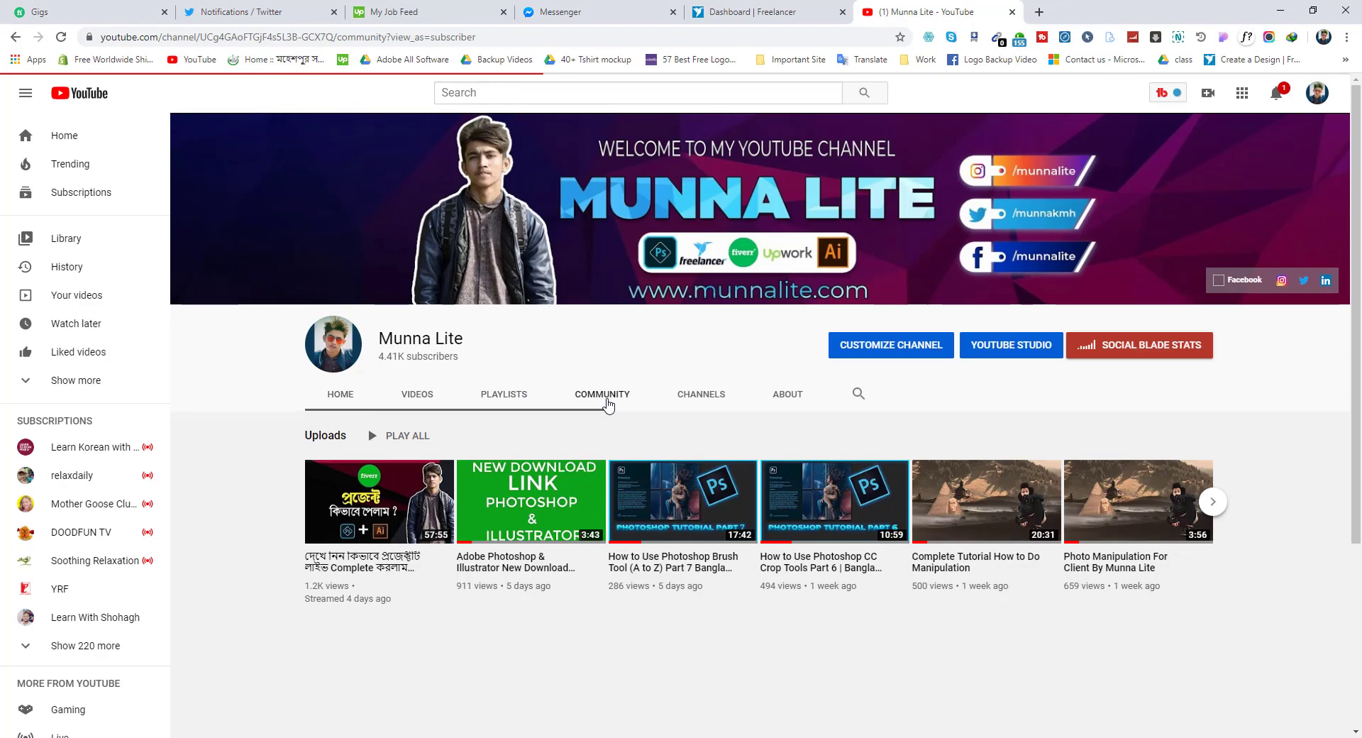
scroll(535, 561, "down", 3)
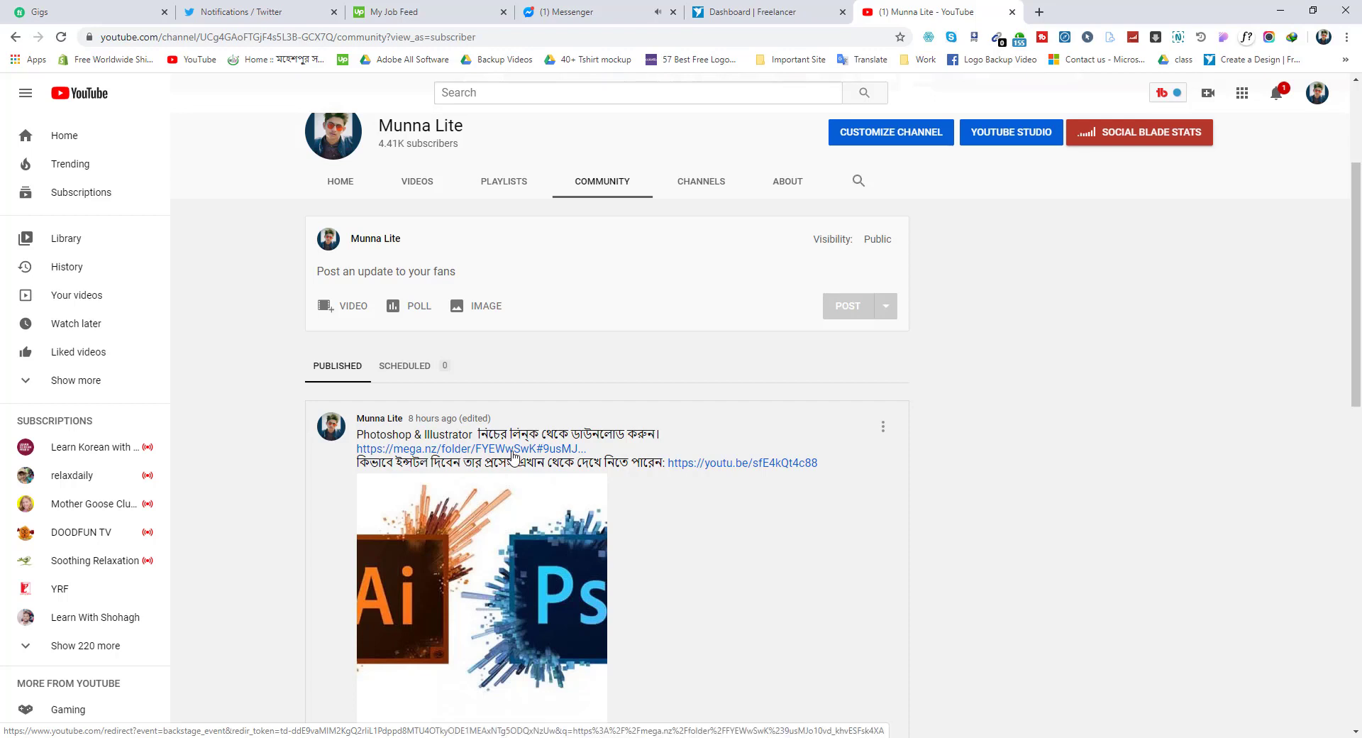
left_click(487, 450)
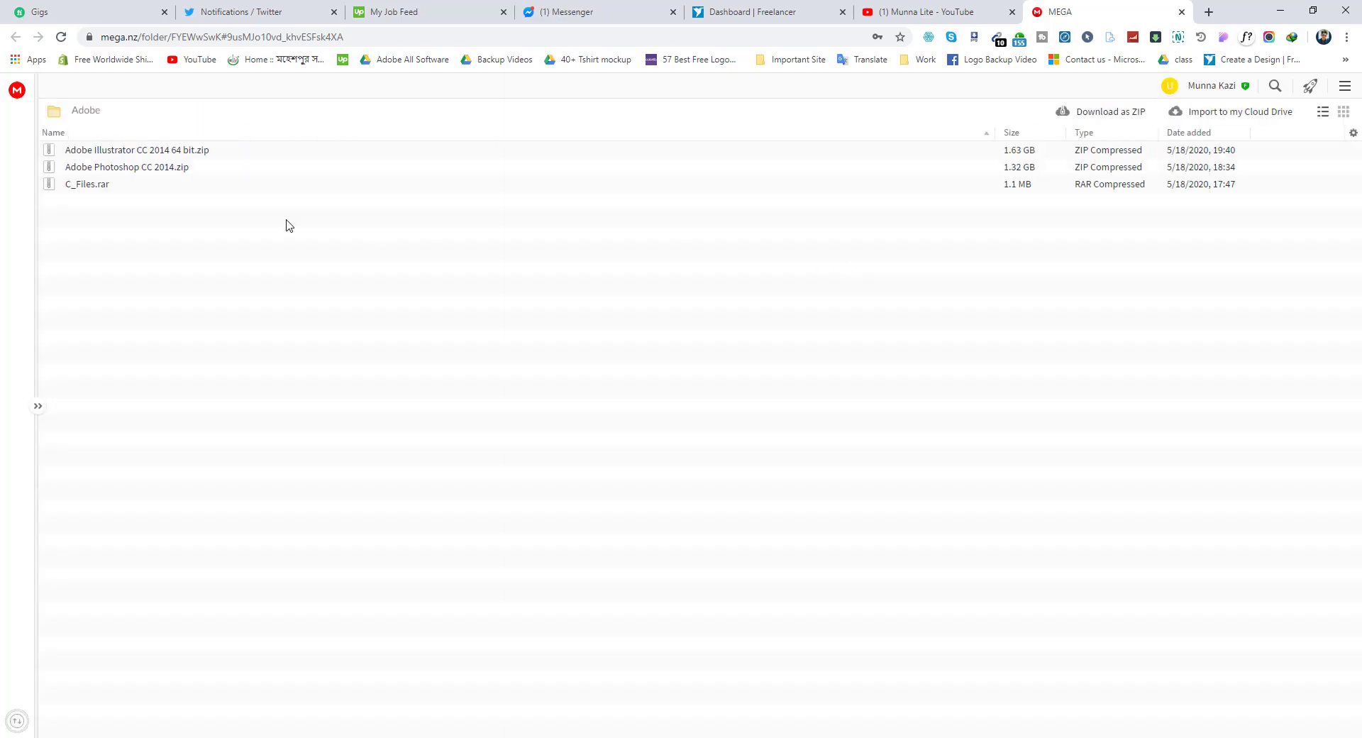
Look over the Illustrator, Photoshop and C_Files.rar archives in the MEGA folder, selecting each in turn.
left_click_drag(139, 218, 174, 146)
left_click(717, 318)
left_click(204, 150)
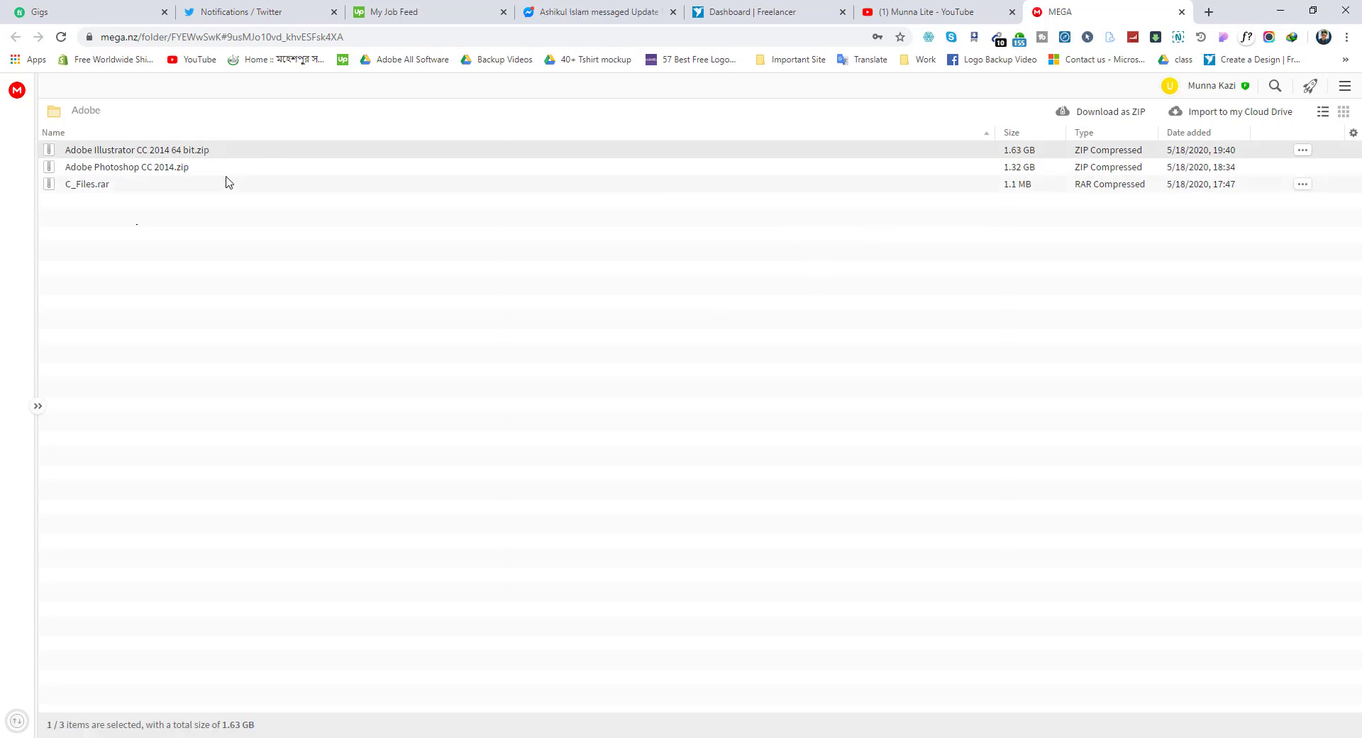
left_click(202, 168)
left_click(212, 189)
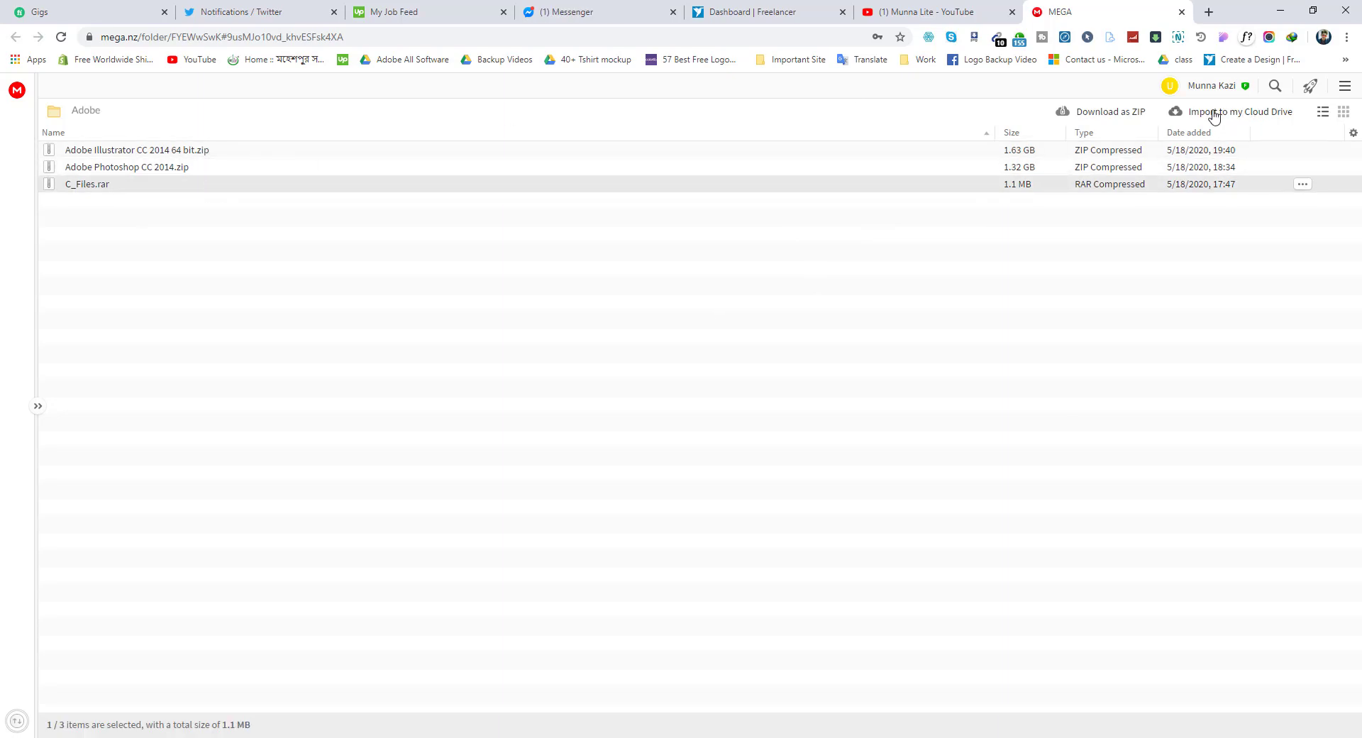
Revisit the YouTube community post, and return to the MEGA folder to select all three archives.
left_click(986, 11)
scroll(674, 468, "down", 2)
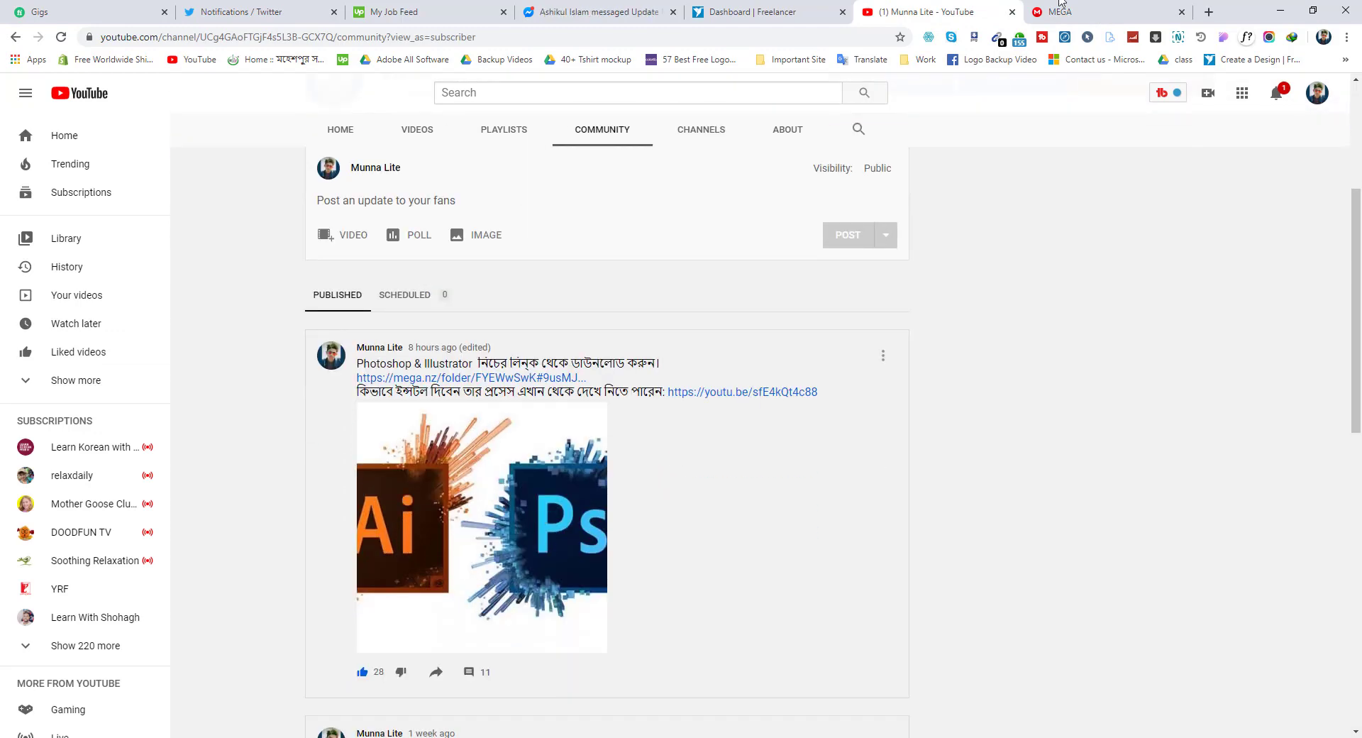
left_click(1063, 10)
left_click_drag(1034, 190, 1047, 166)
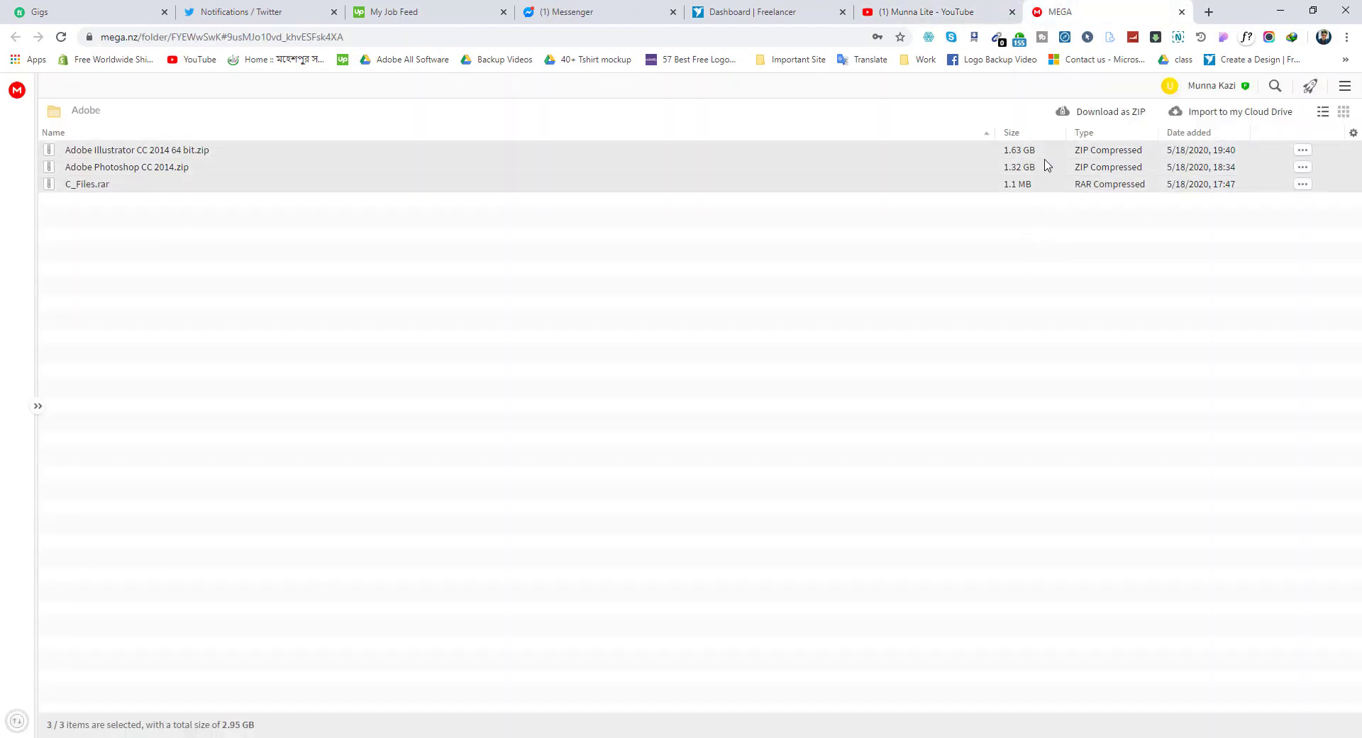
View the download options for Adobe Illustrator CC 2014 64 bit.zip in the MEGA folder, and dismiss them.
left_click(1304, 156)
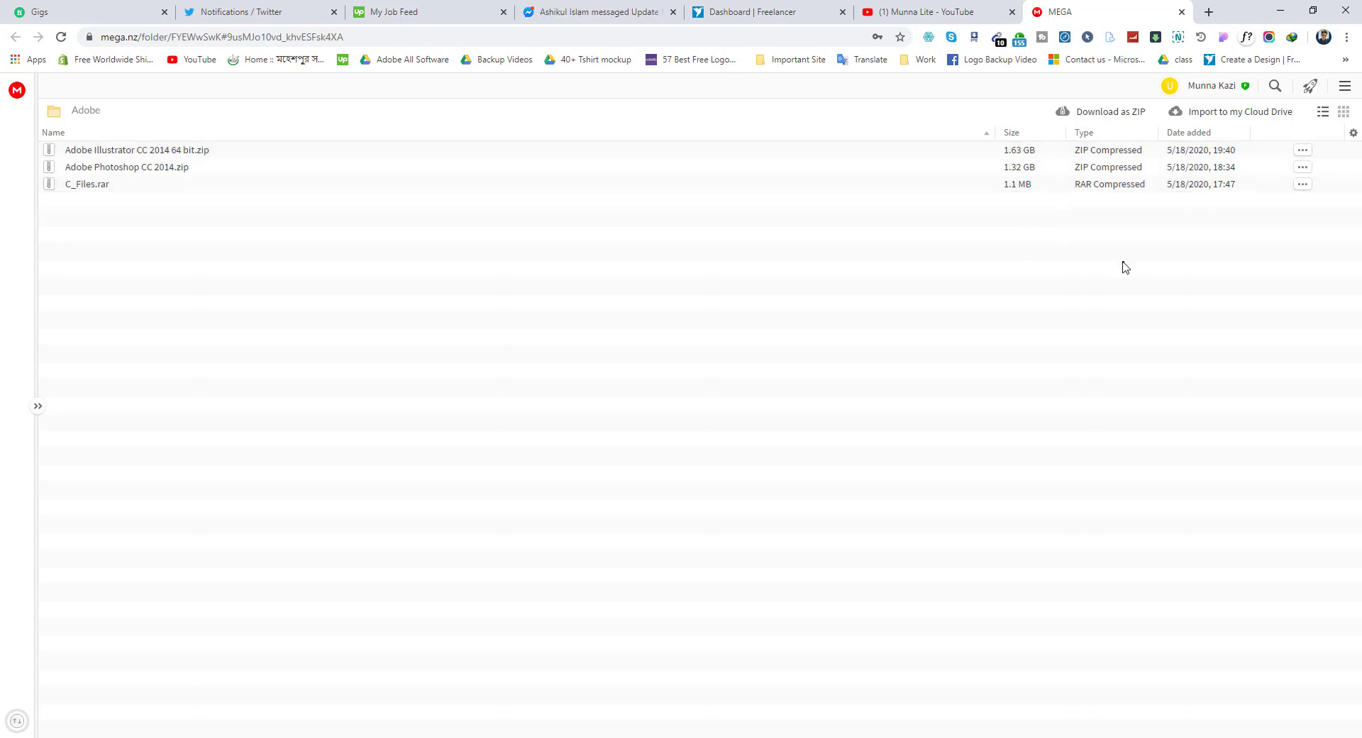
left_click(1321, 159)
left_click(1304, 151)
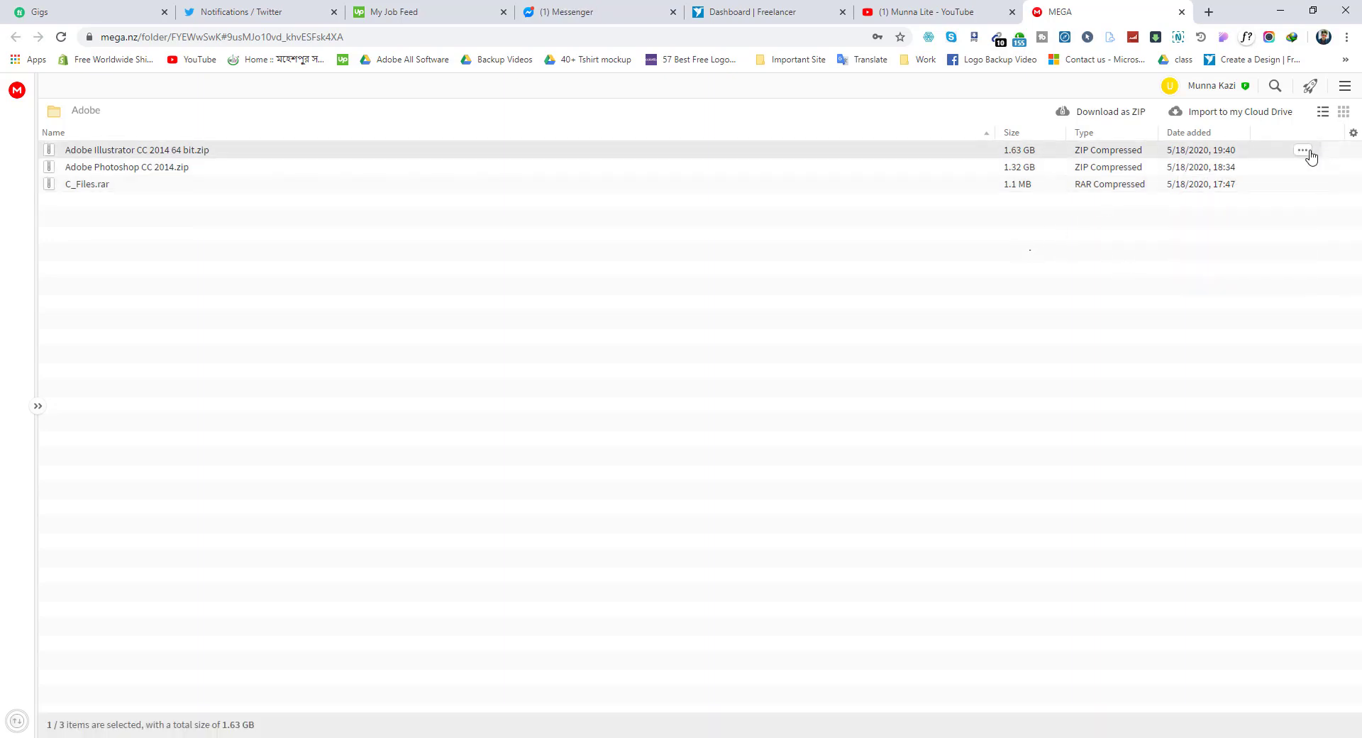
mouse_move(1268, 210)
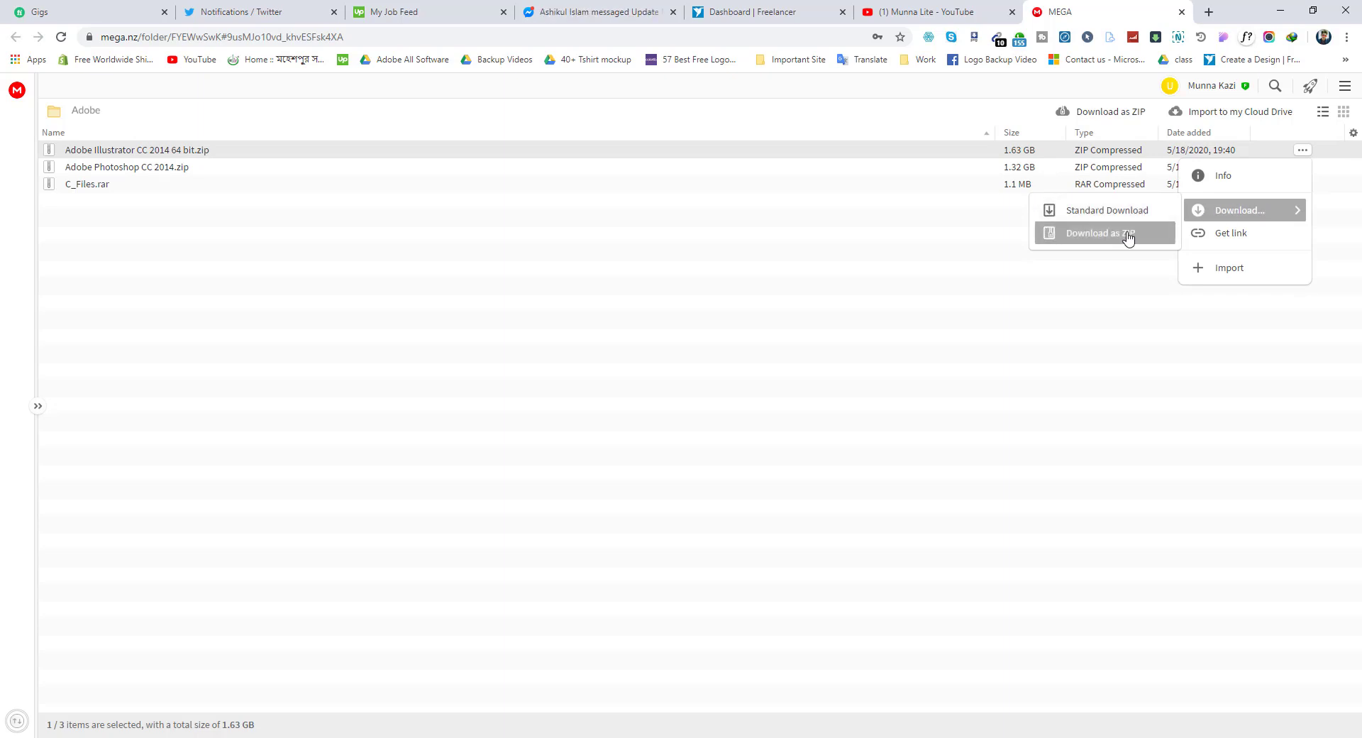
left_click(1054, 395)
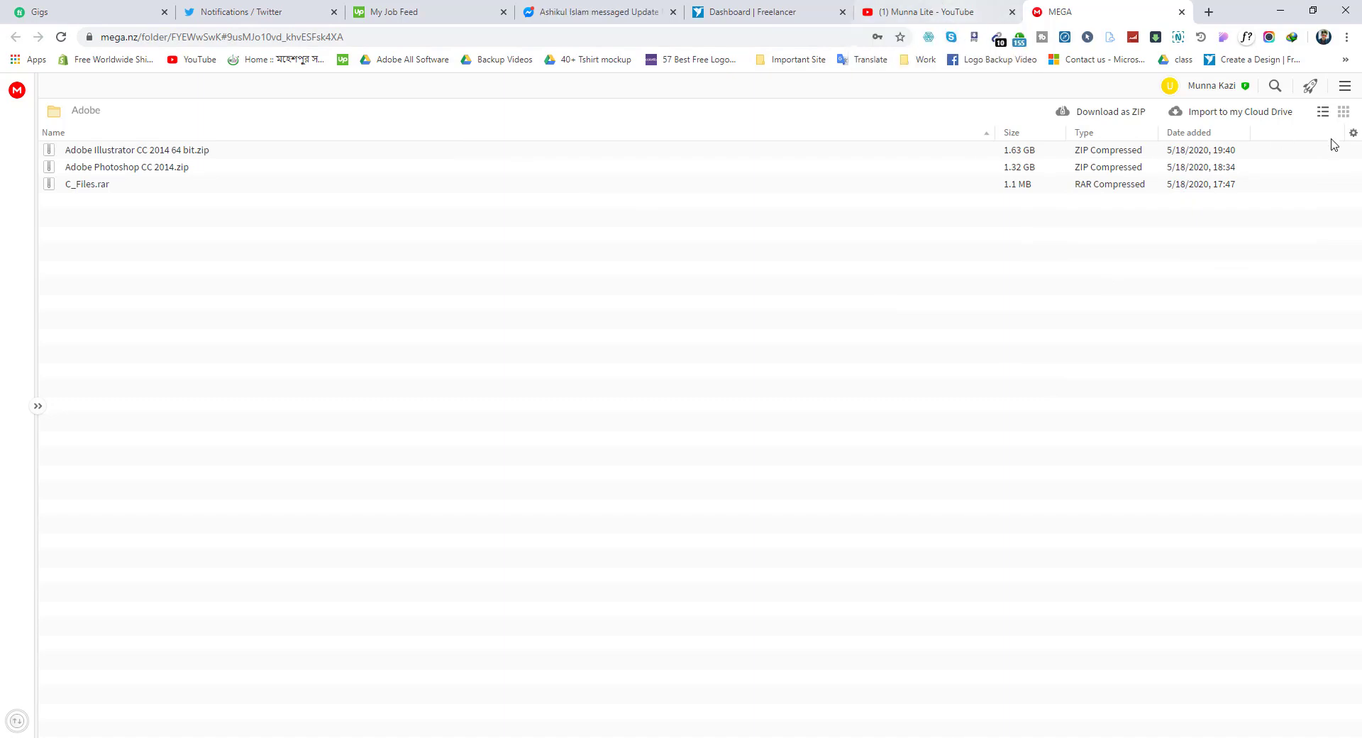
Return to the YouTube channel and browse its uploaded videos.
left_click(1006, 4)
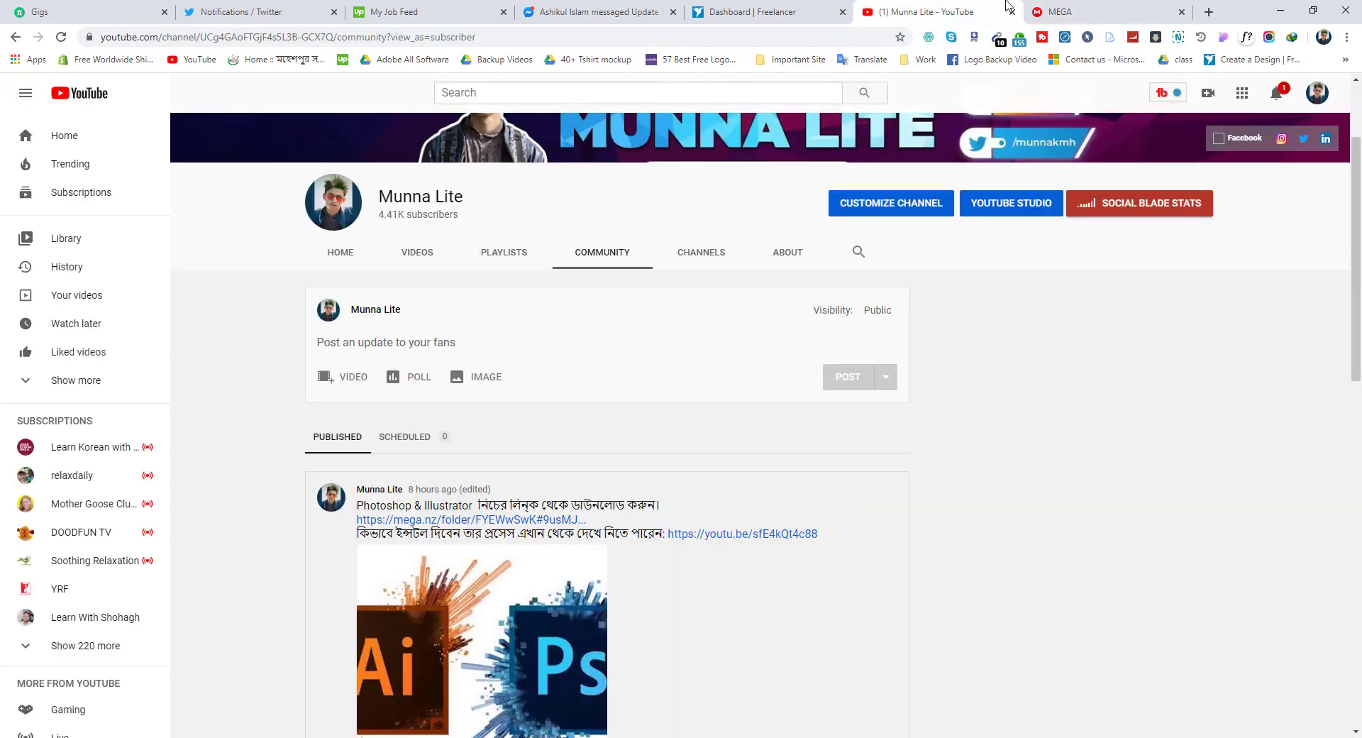
left_click(417, 259)
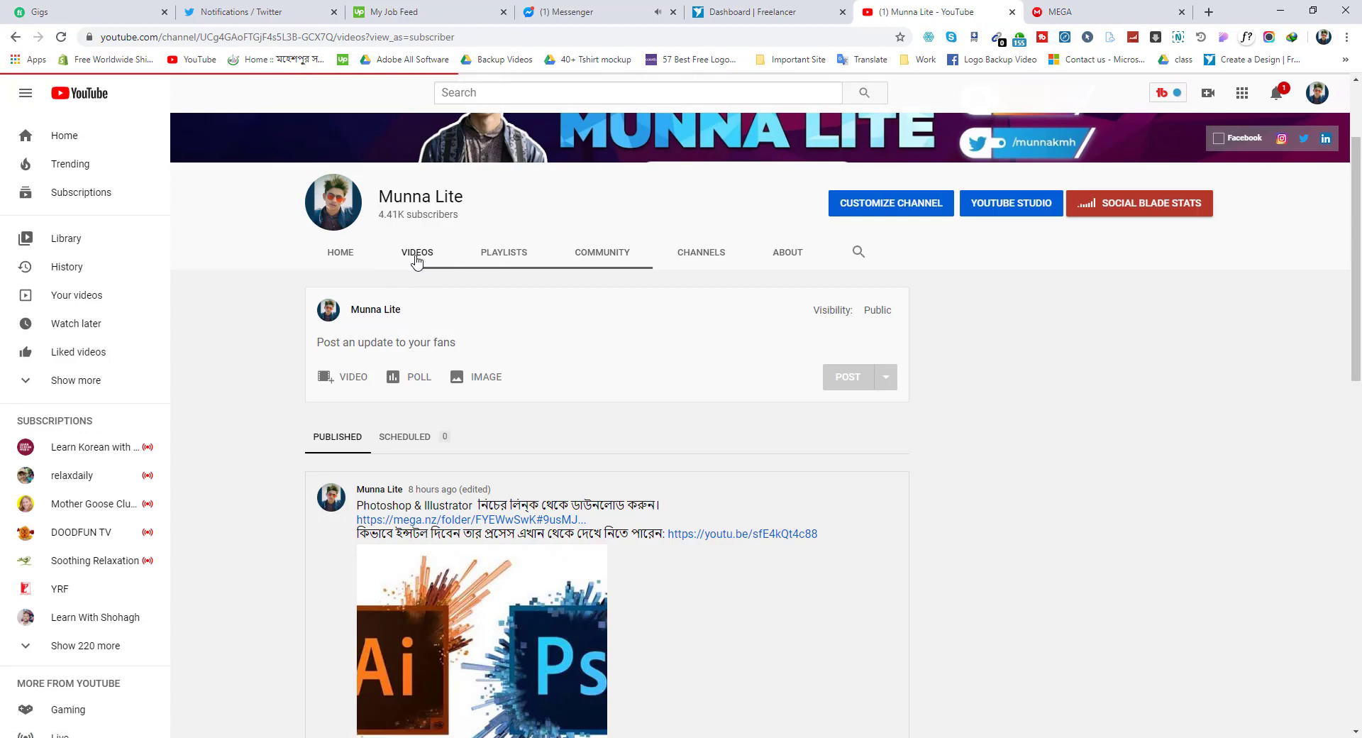
scroll(932, 531, "down", 3)
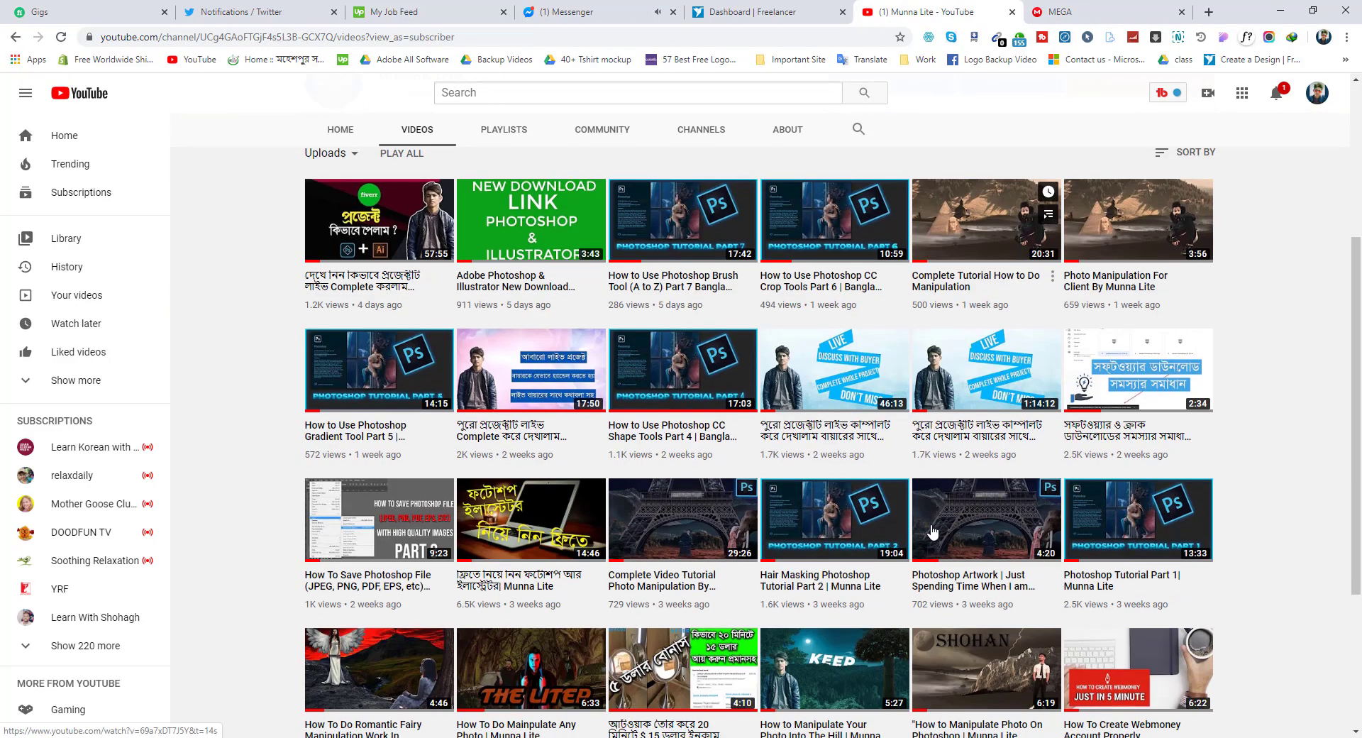
Look through the channel's uploaded videos and return to the community post with the Photoshop and Illustrator links.
scroll(619, 362, "down", 2)
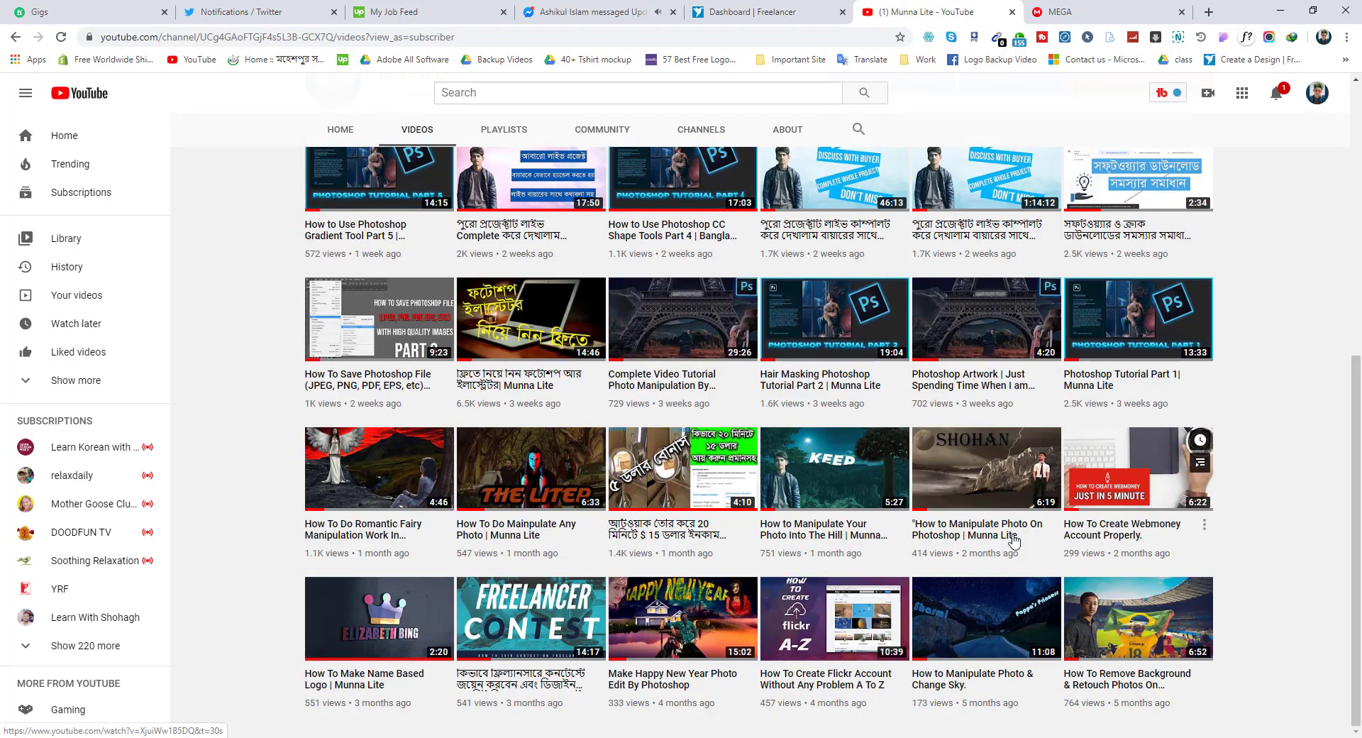
scroll(566, 447, "up", 1)
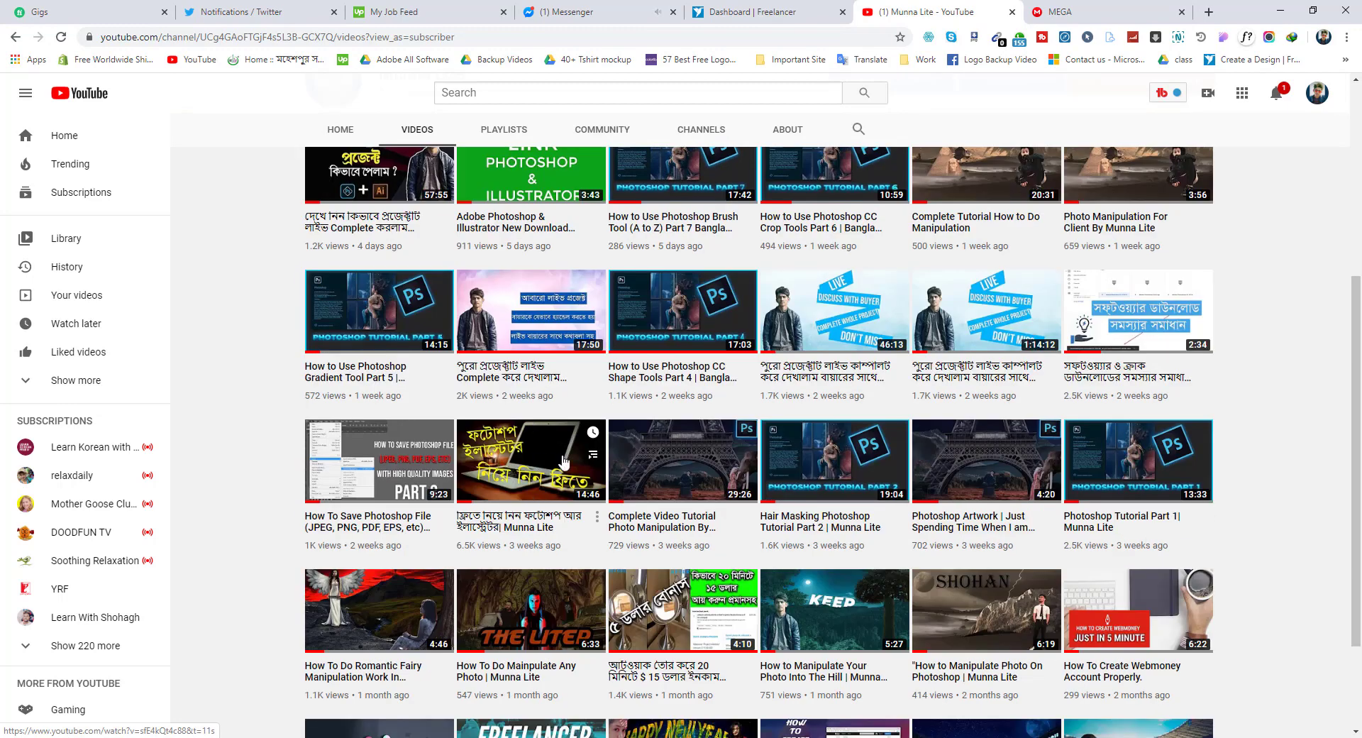
scroll(586, 507, "up", 5)
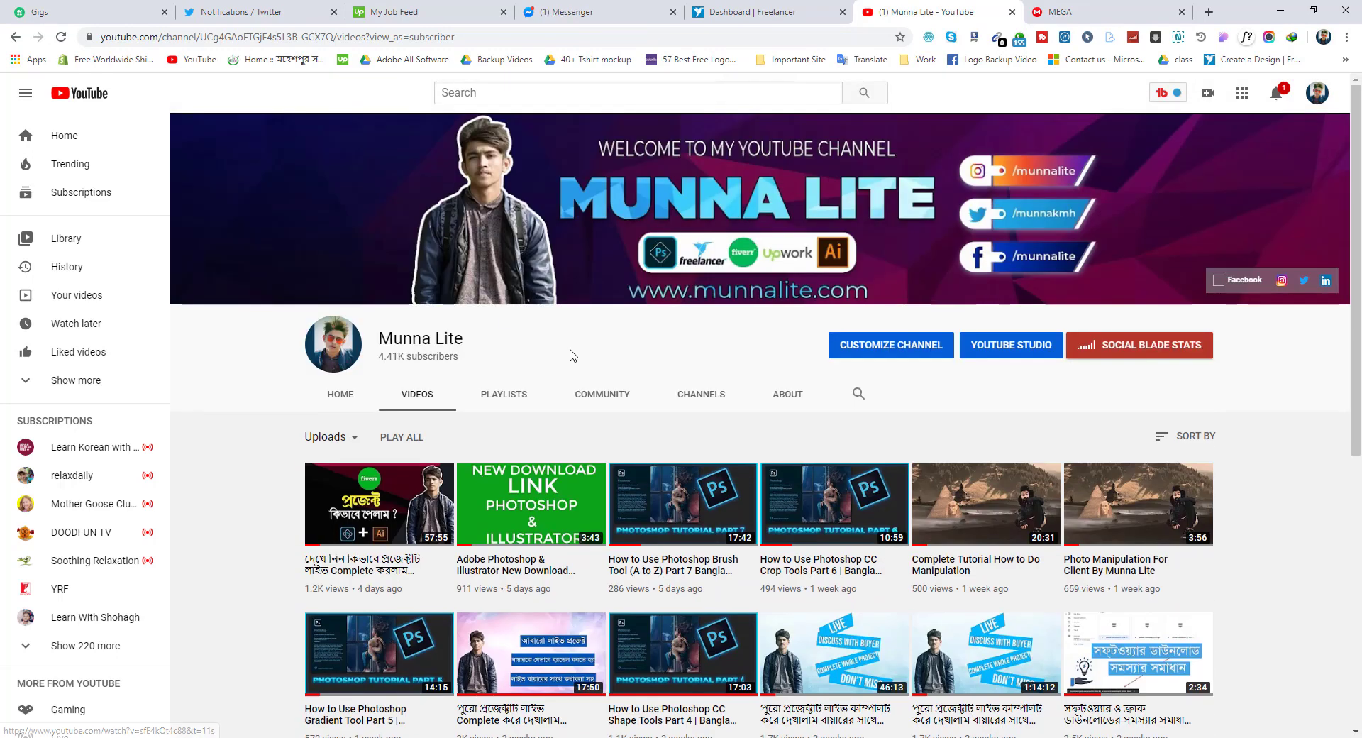
left_click(569, 396)
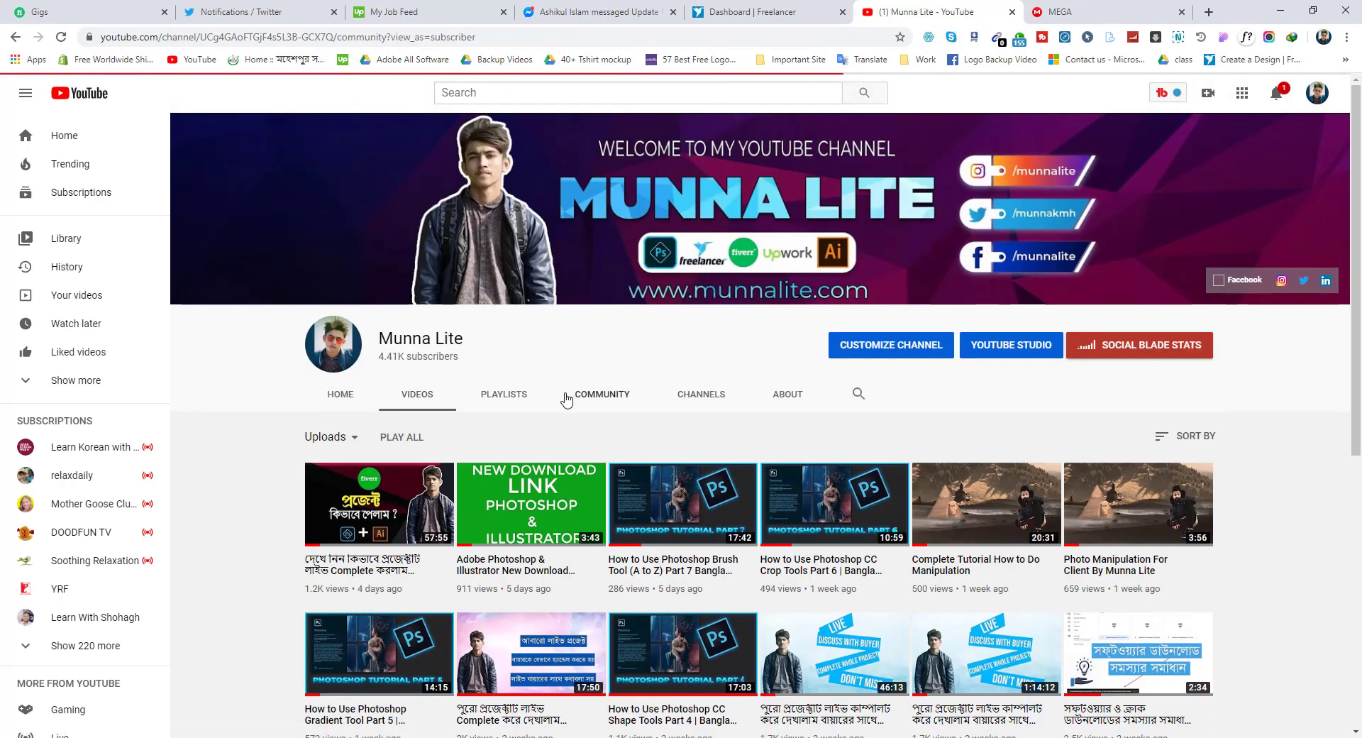
scroll(466, 576, "down", 2)
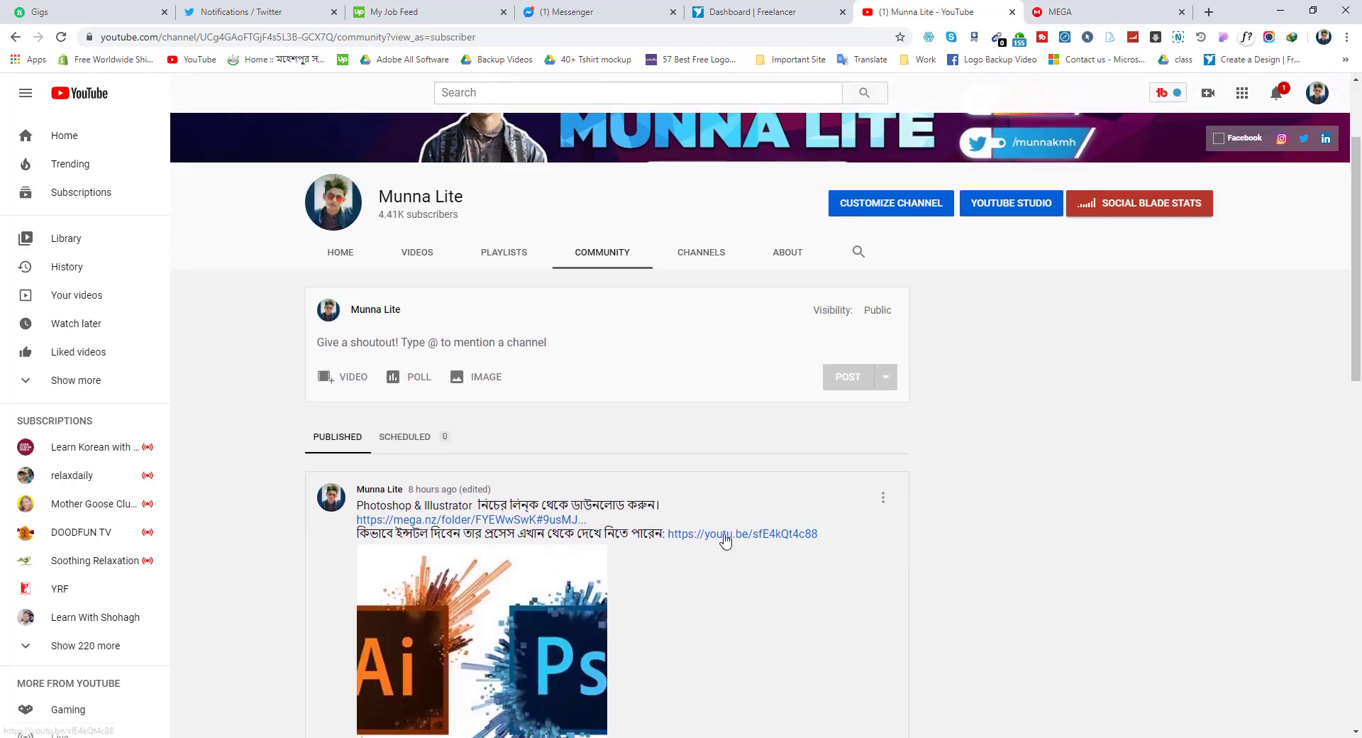
Open the installation tutorial video linked in the community post, pause it and view its description.
left_click(725, 540)
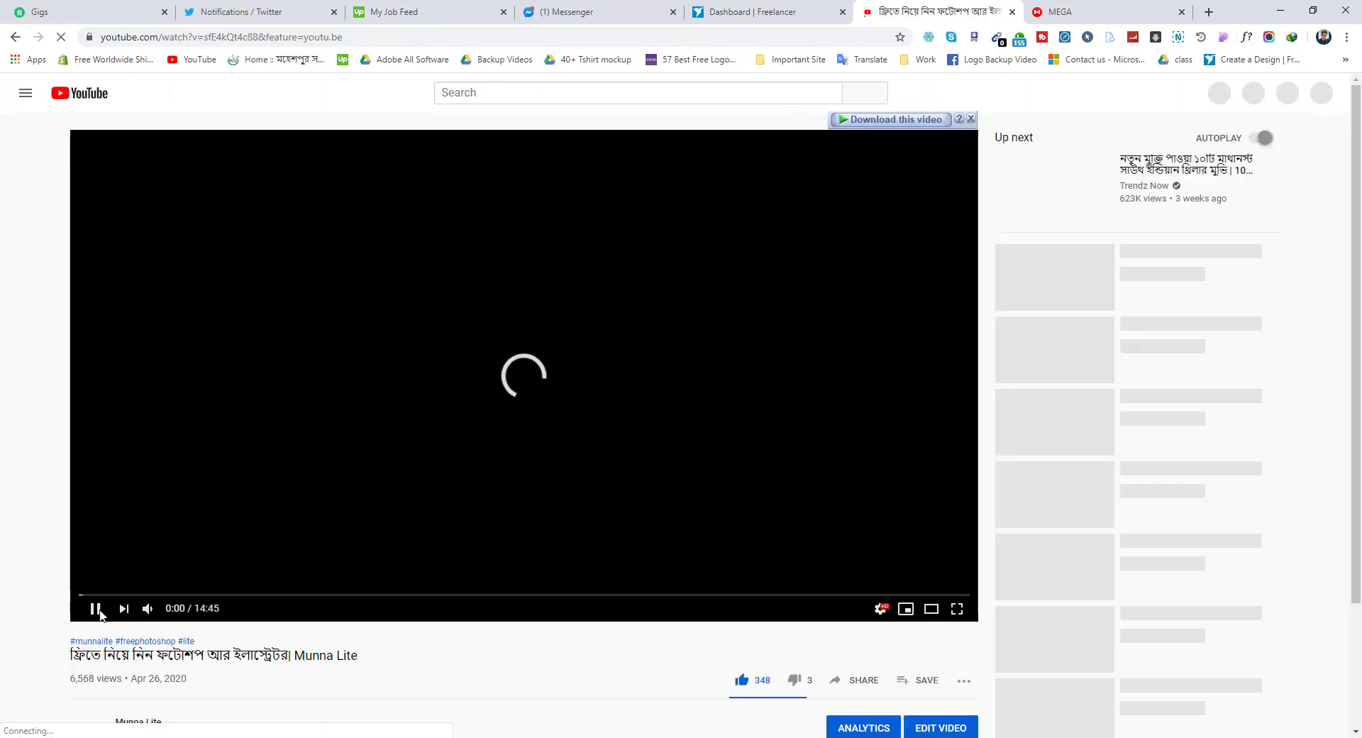
left_click(95, 608)
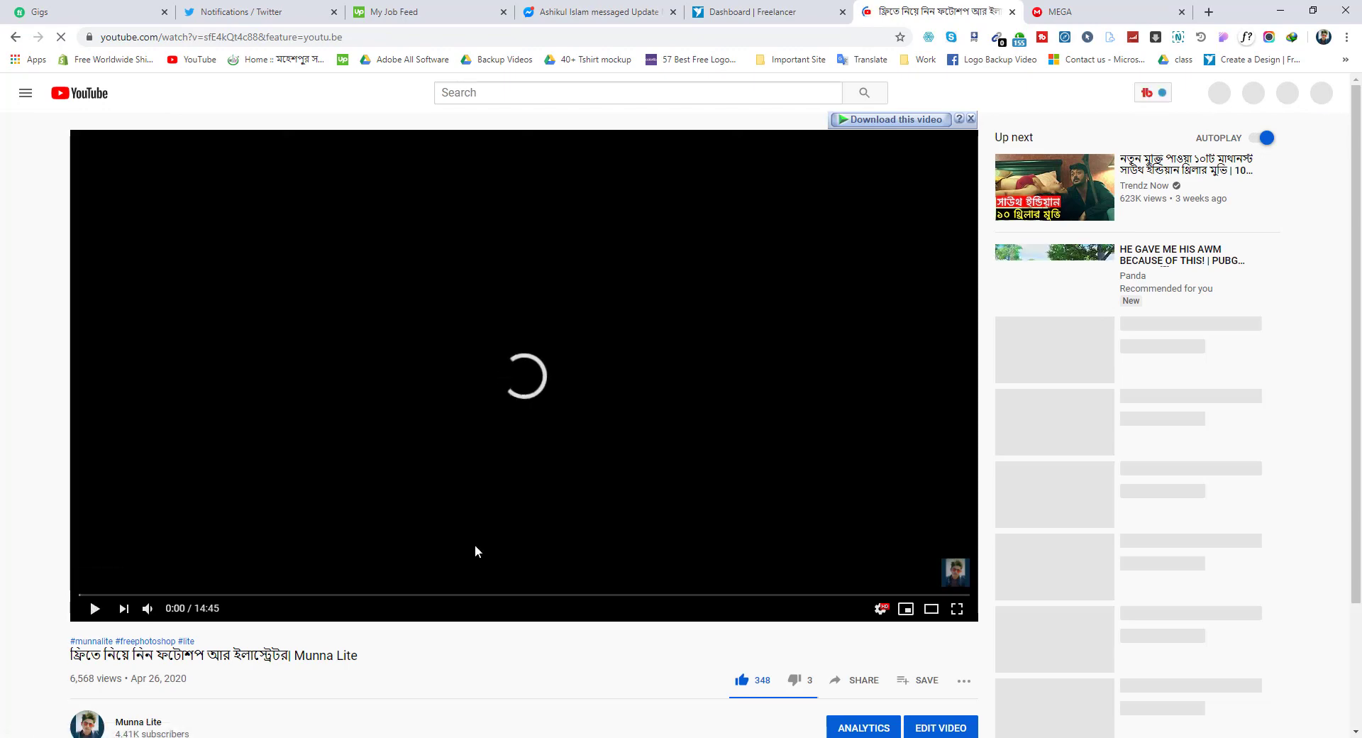
scroll(474, 543, "down", 2)
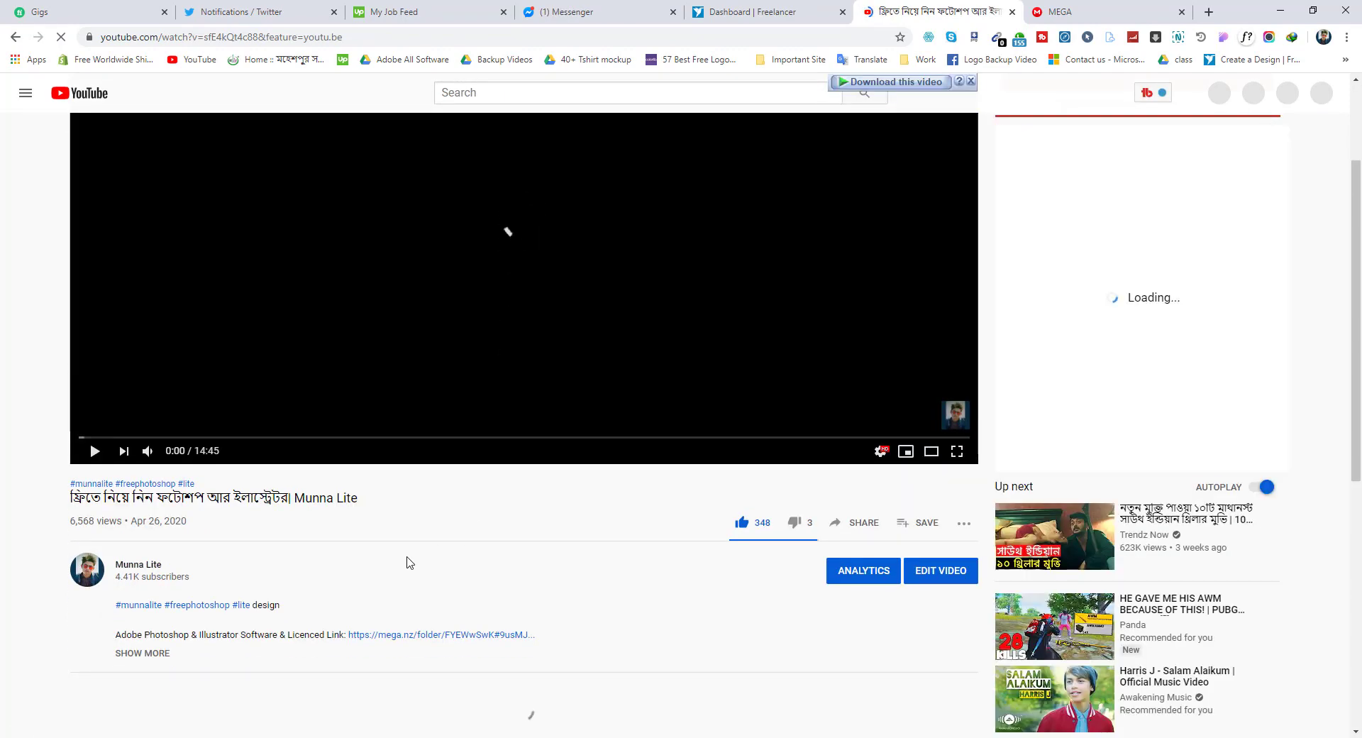
scroll(407, 560, "up", 2)
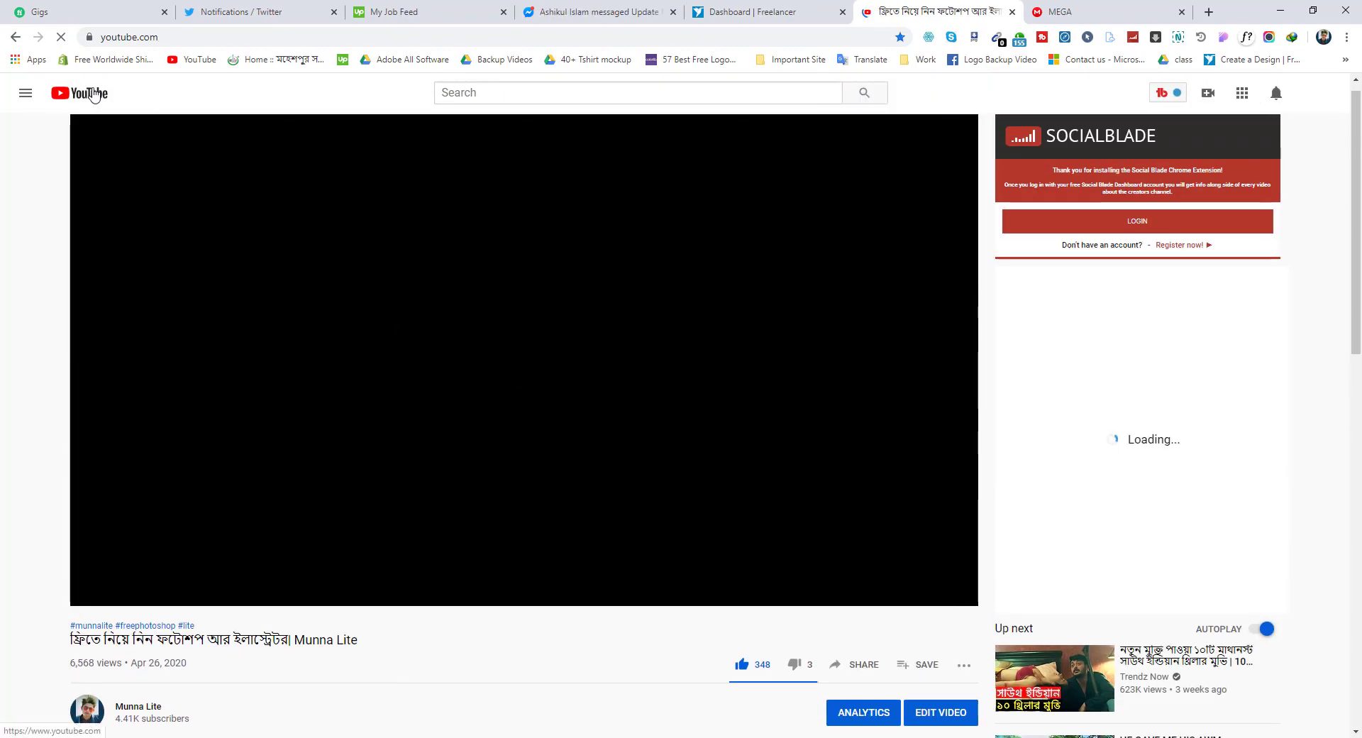
Switch to Photoshop, select the LITE line with the Type tool, then deselect it and commit the text layer without changes.
key("alt+Tab")
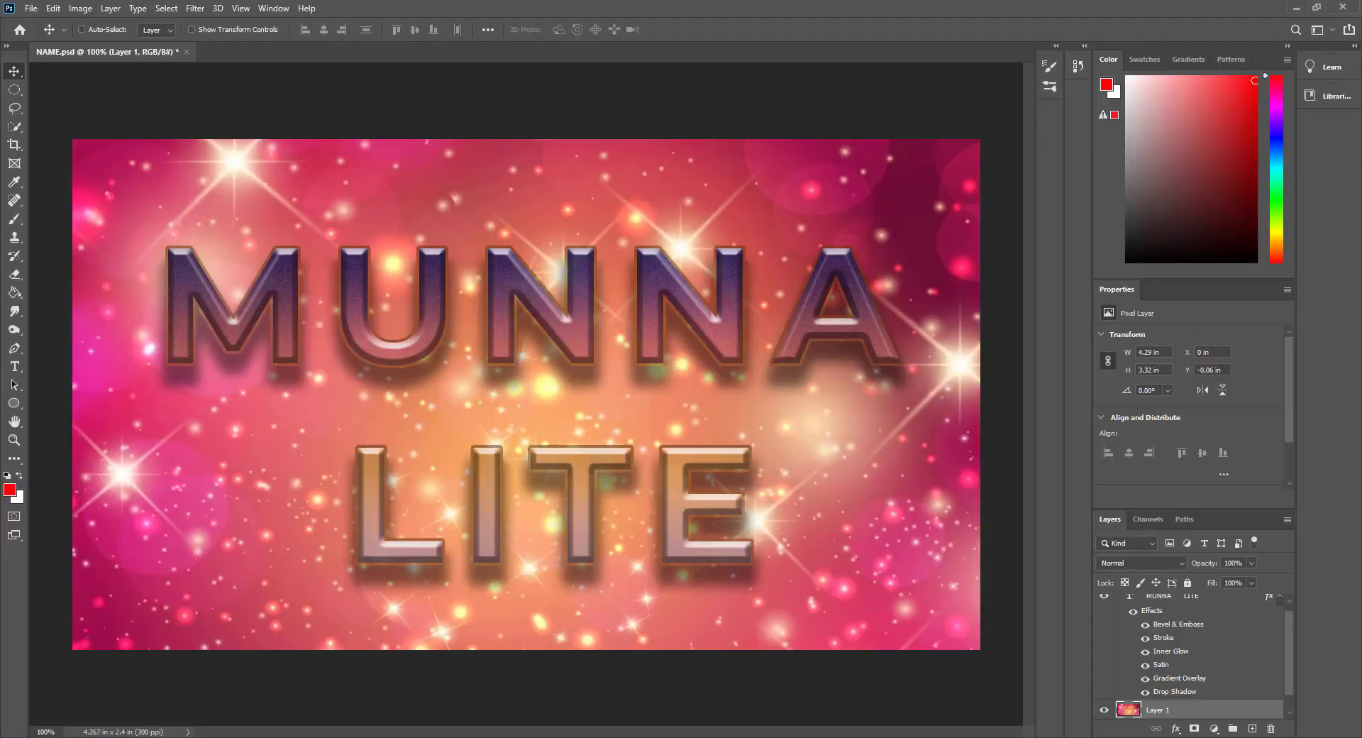
left_click(14, 366)
left_click(659, 460)
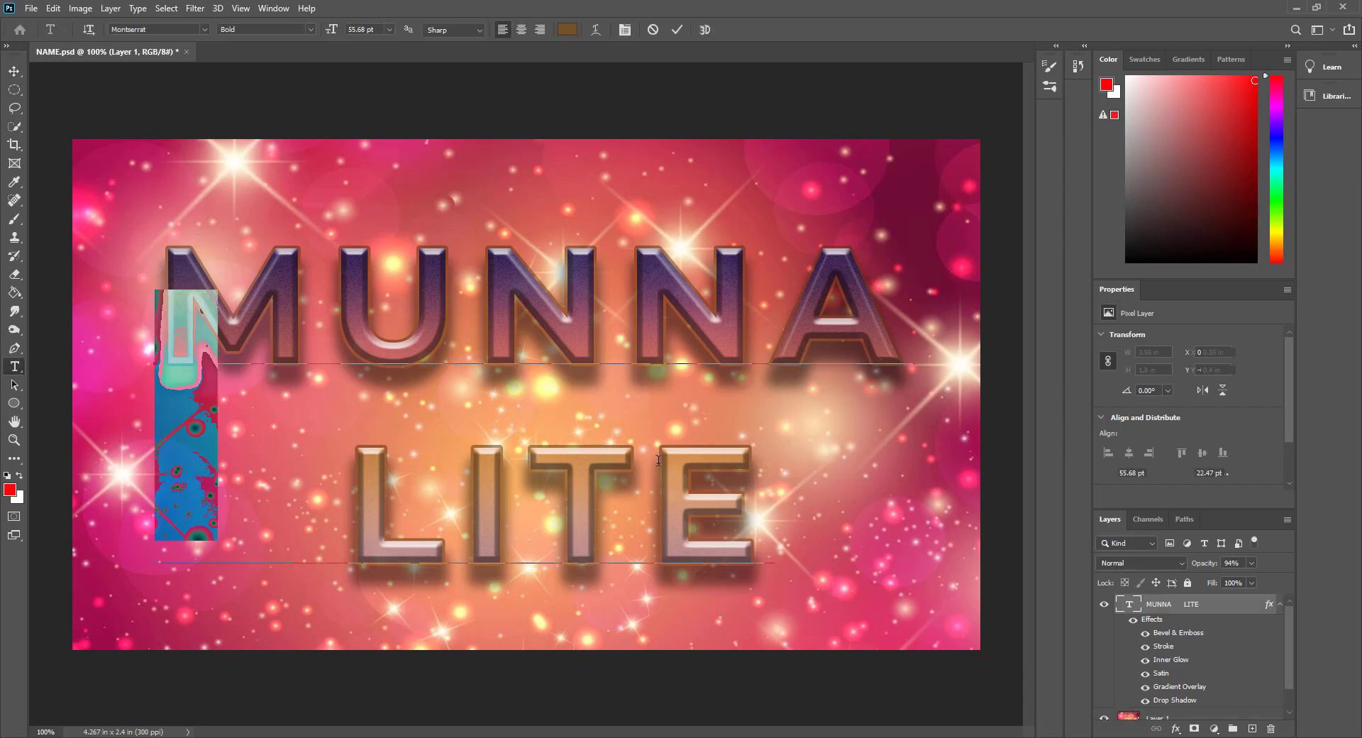
triple_click(659, 460)
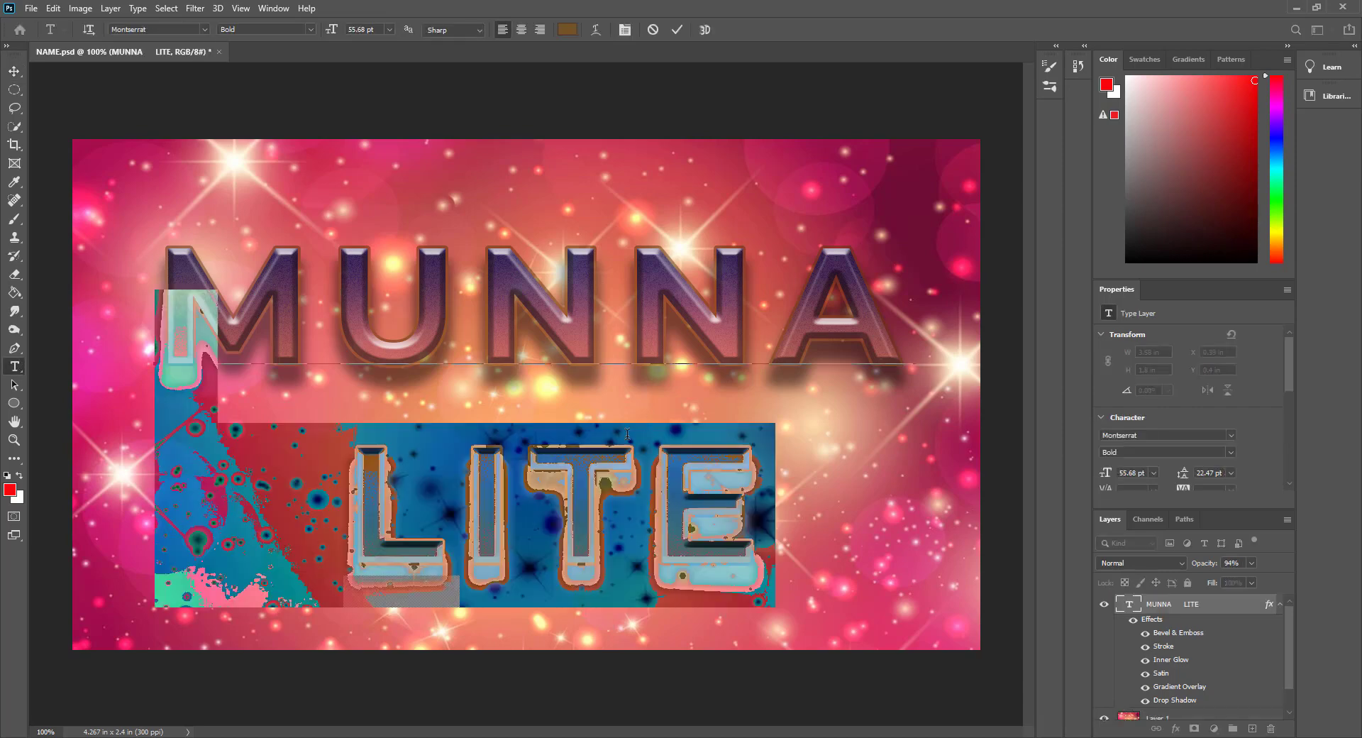
left_click(627, 433)
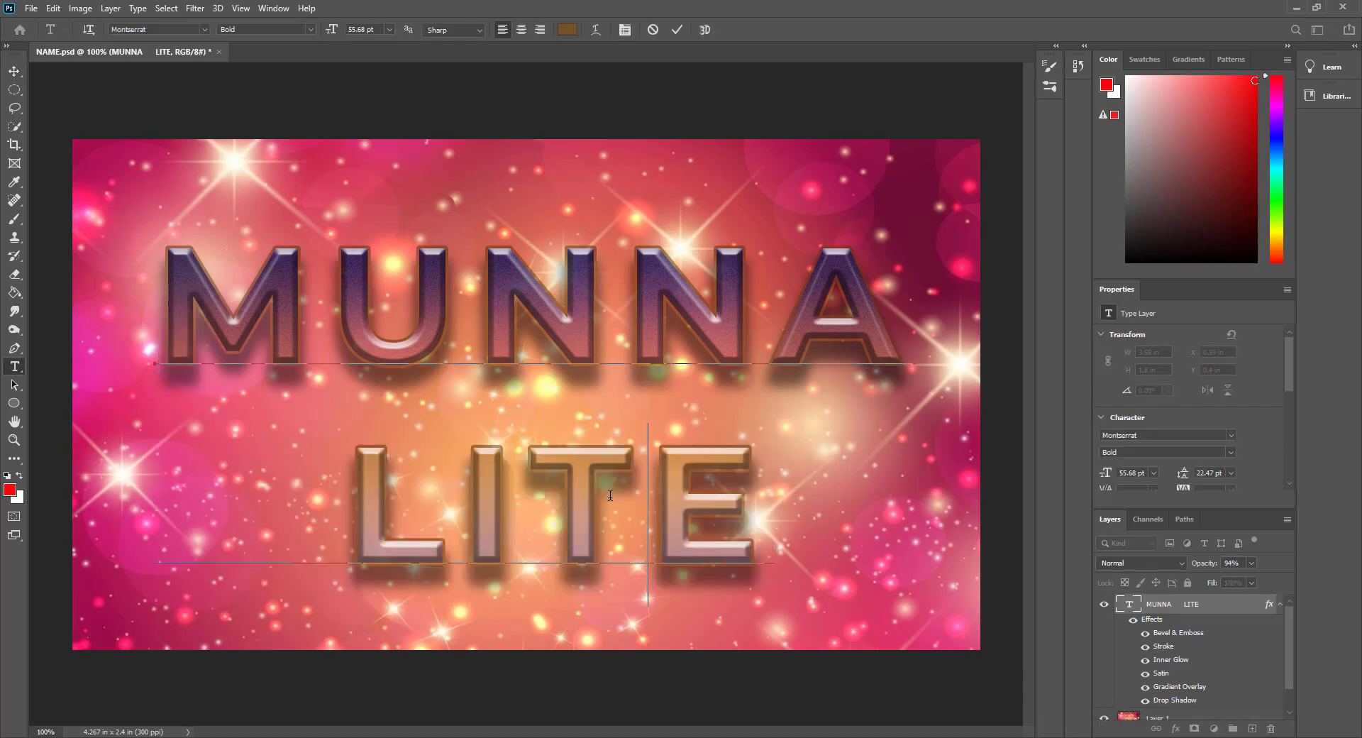
left_click(677, 29)
key("v")
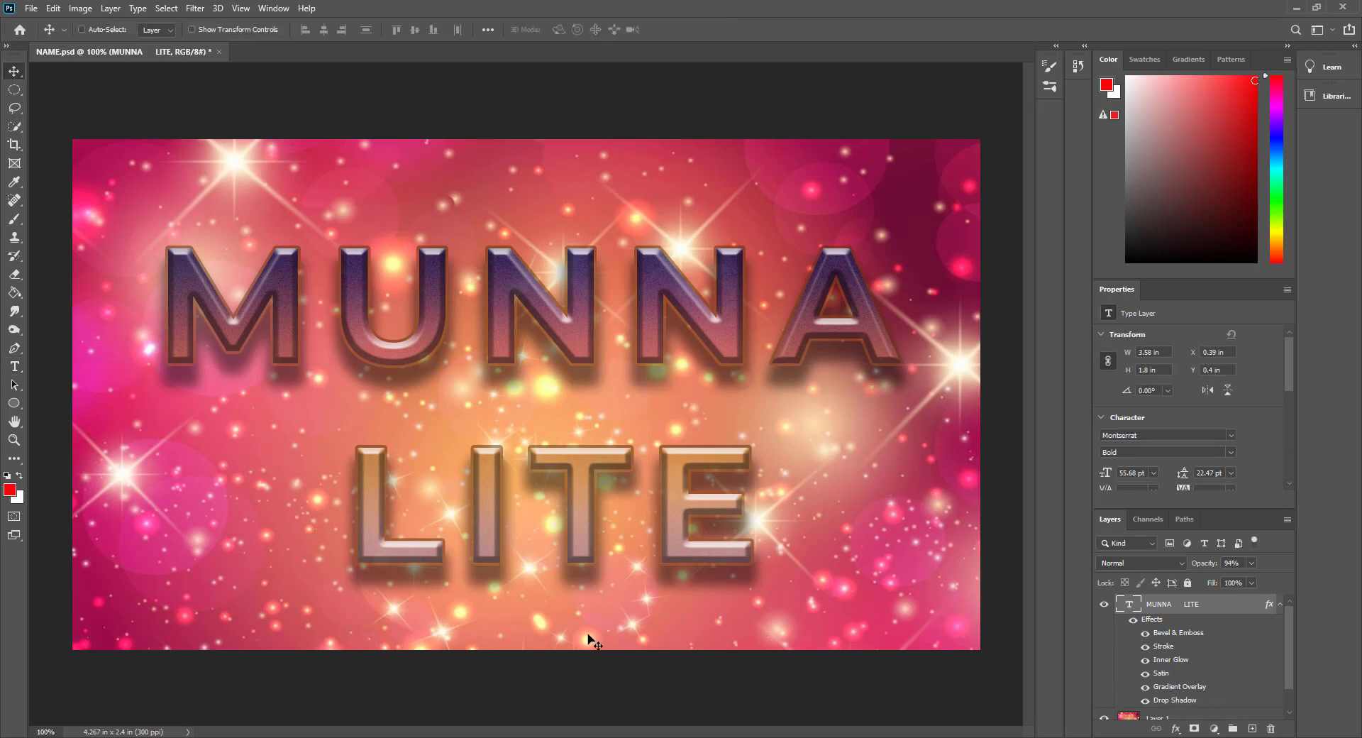
Show the Notepad note with the contact e-mail address over the artwork, and minimize it.
mouse_move(605, 732)
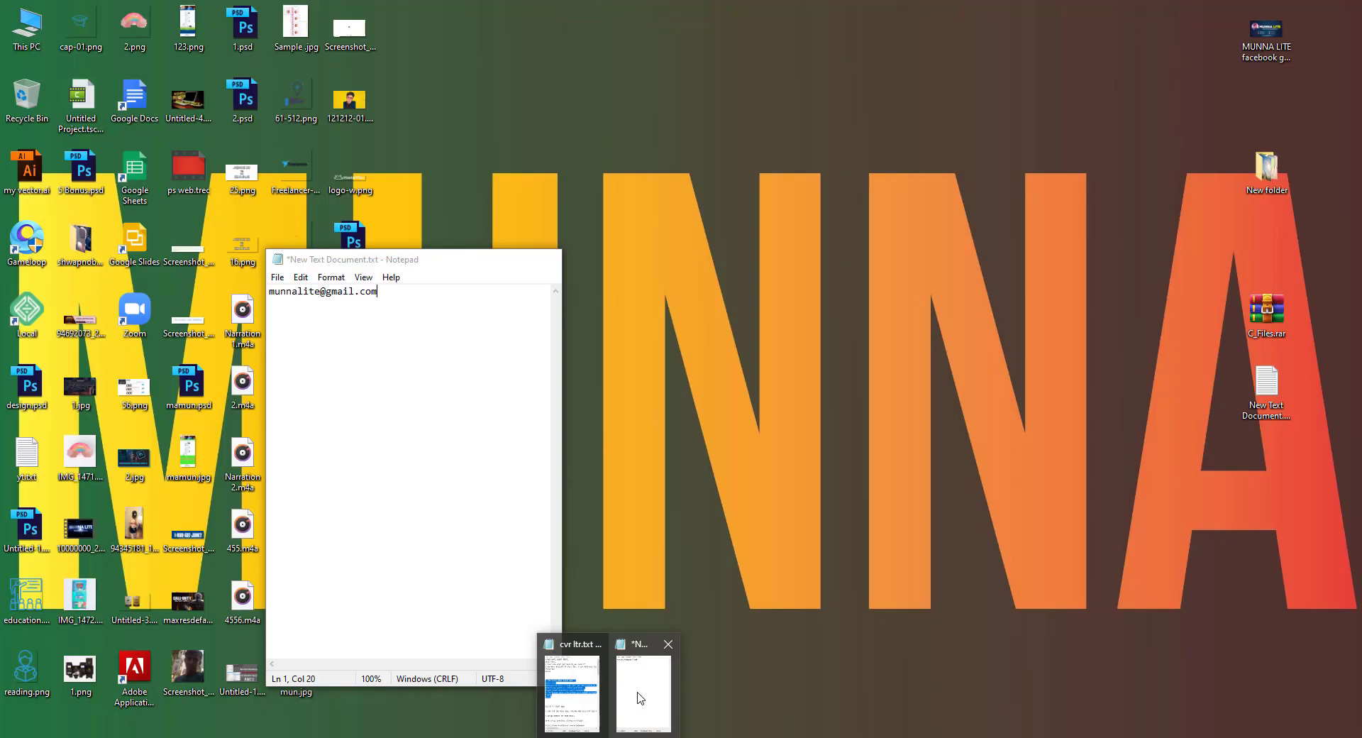
left_click(637, 691)
left_click_drag(419, 259, 1117, 205)
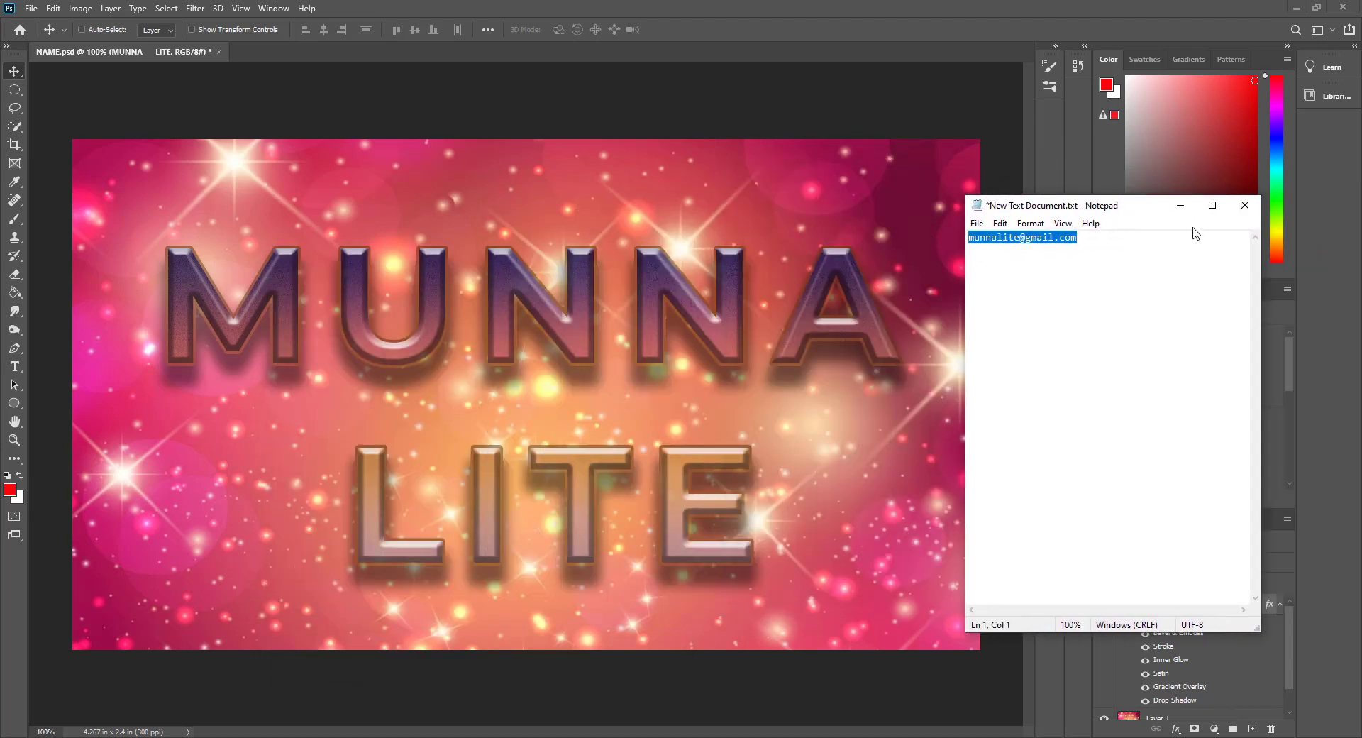
left_click(1180, 205)
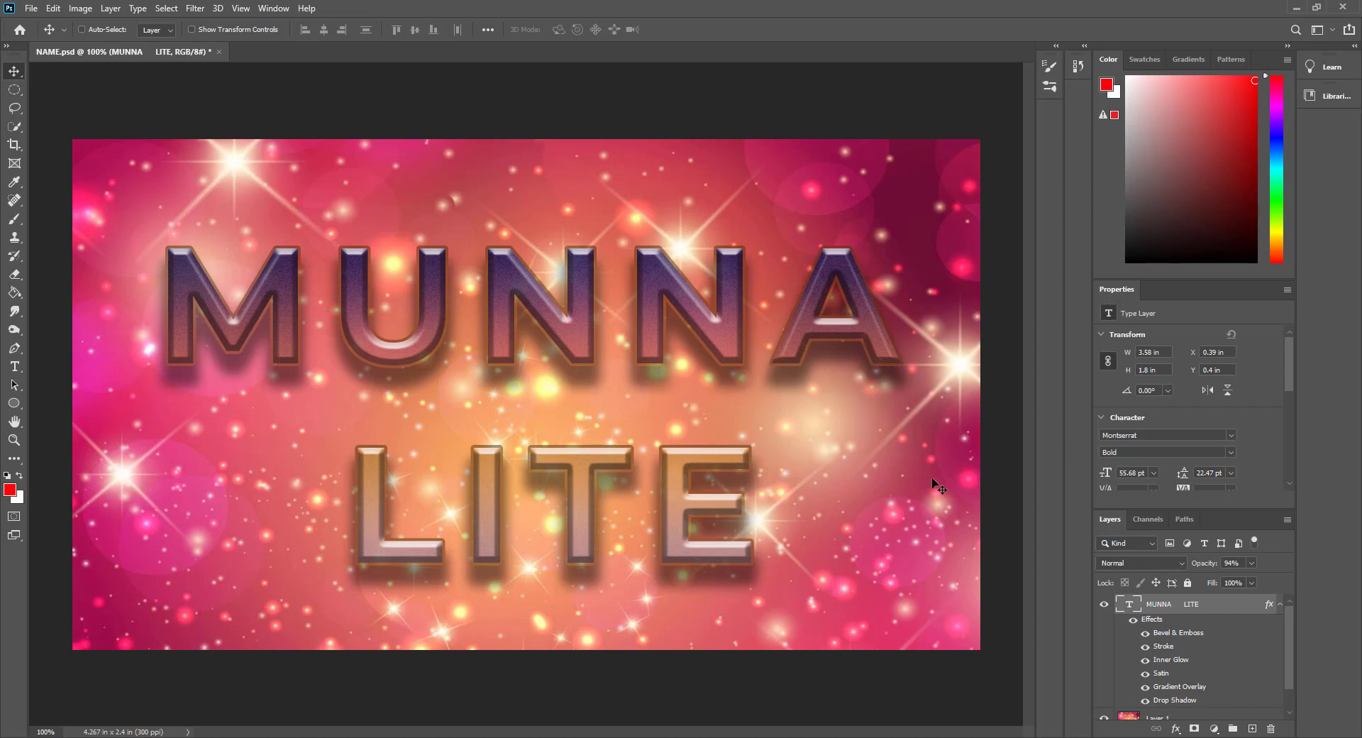
scroll(1193, 438, "down", 3)
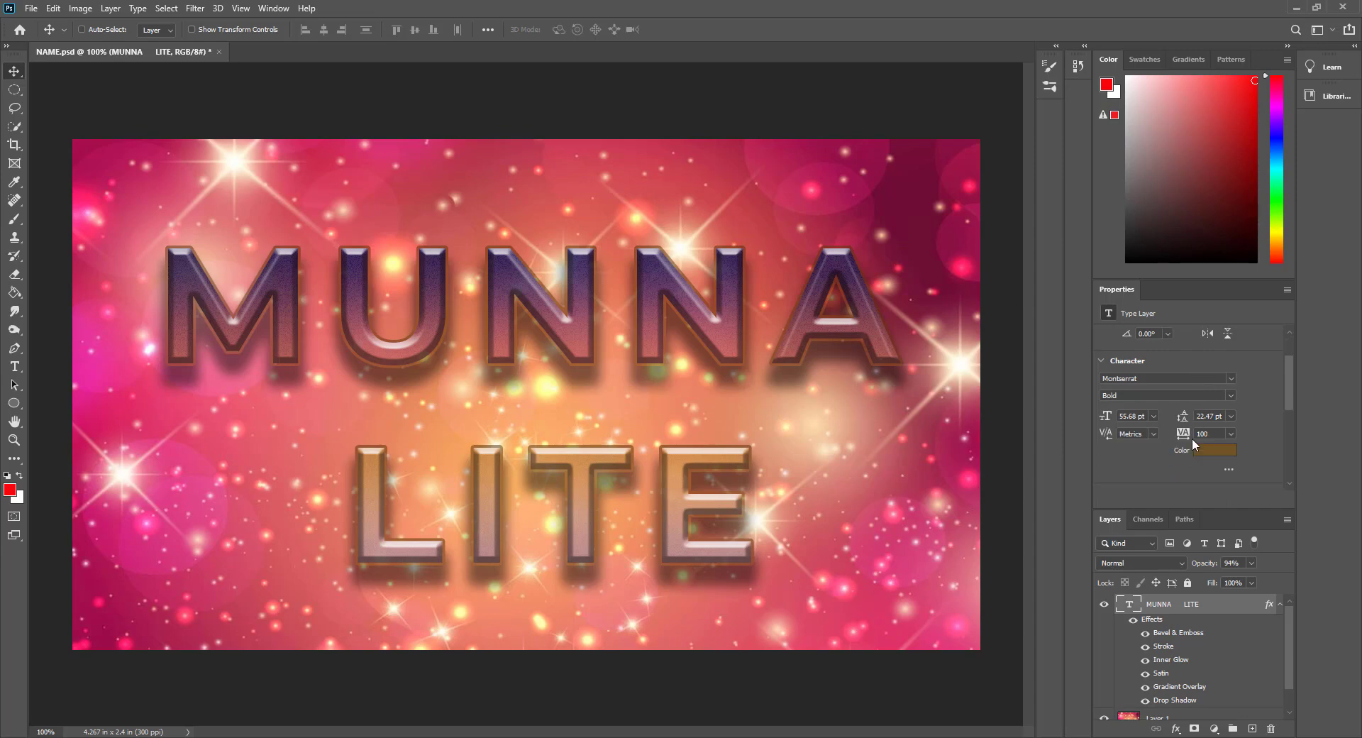